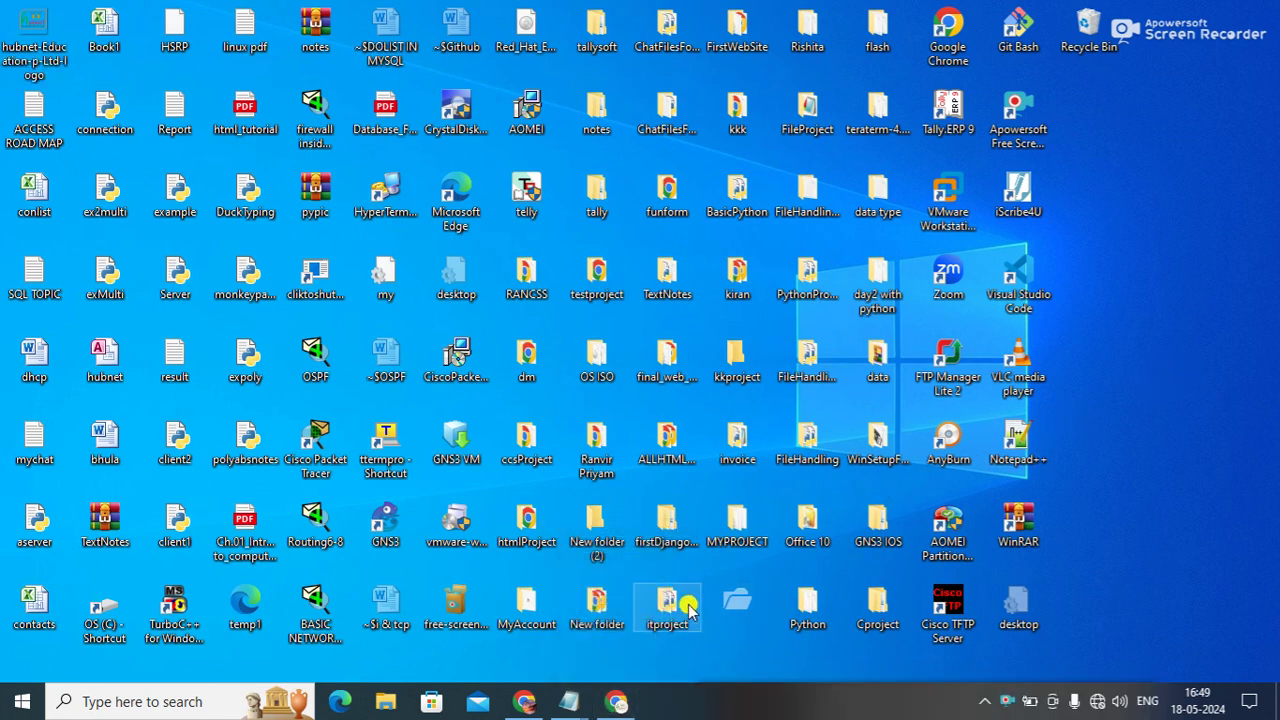
# - Launch Excel from the Run prompt by mistake, dismiss the activation notice, and close it
pyautogui.press('super+r')
pyautogui.write('excel')
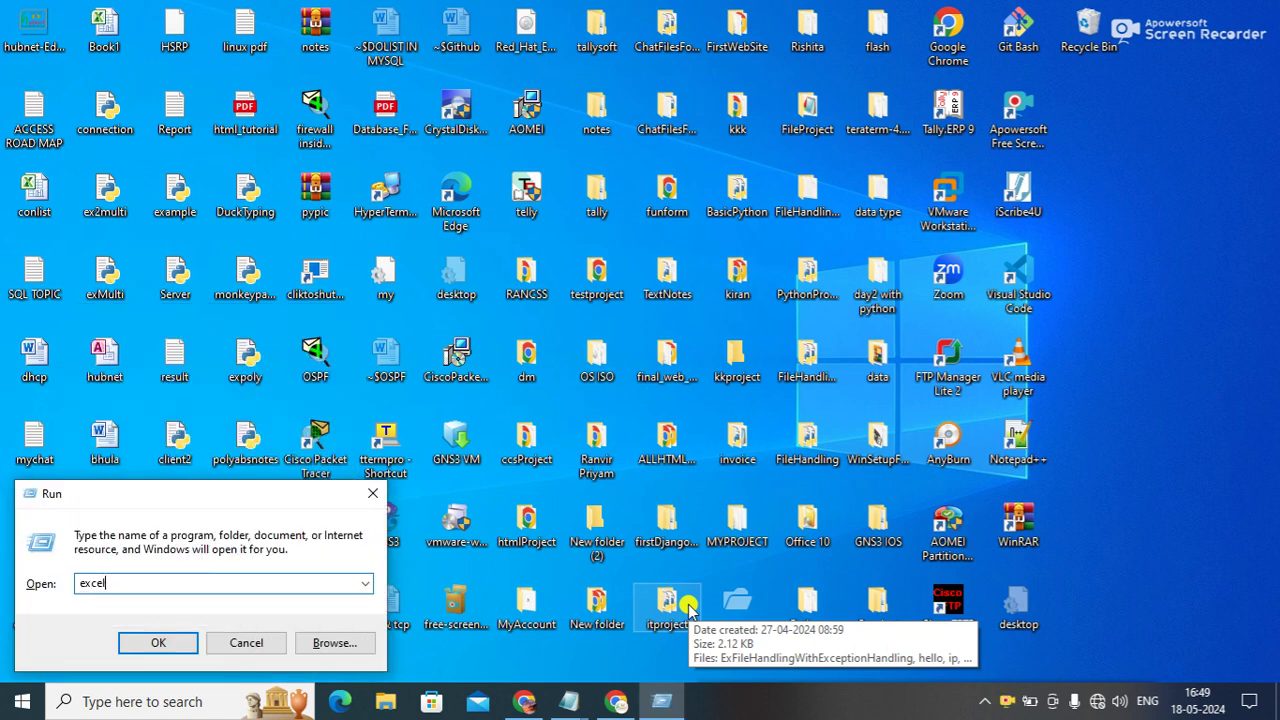
pyautogui.press('Return')
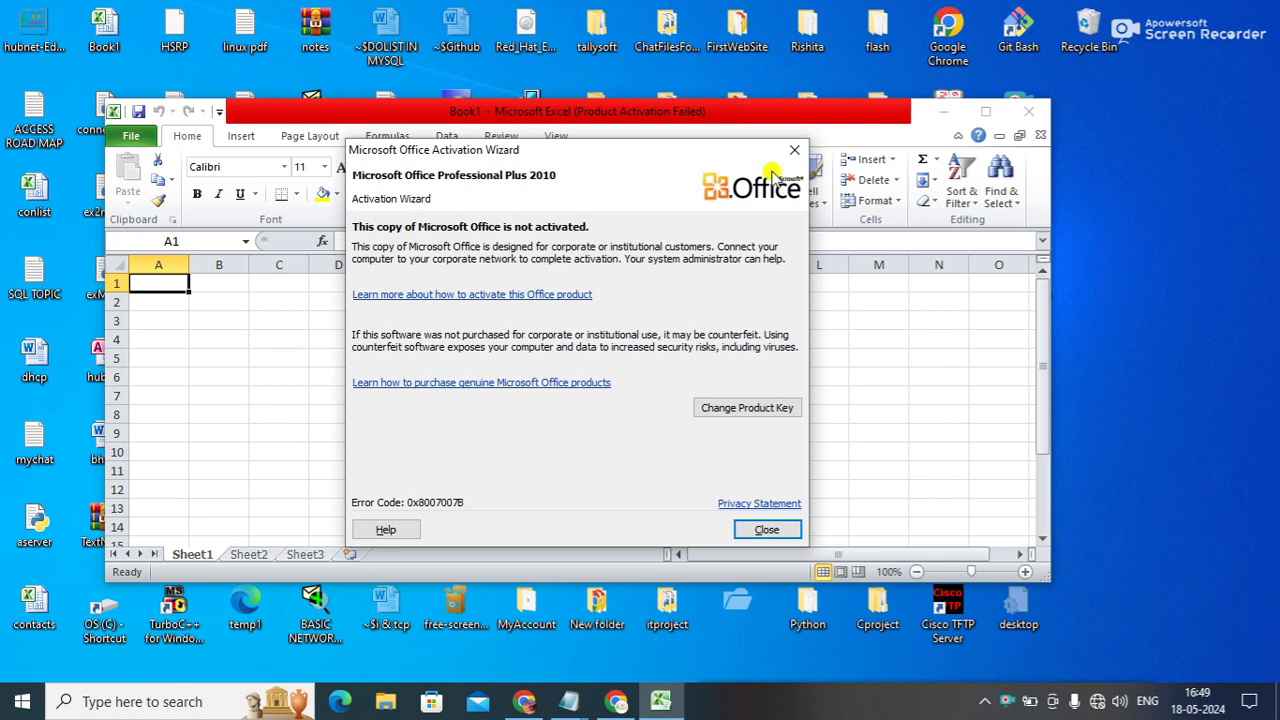
pyautogui.click(794, 150)
pyautogui.click(1027, 111)
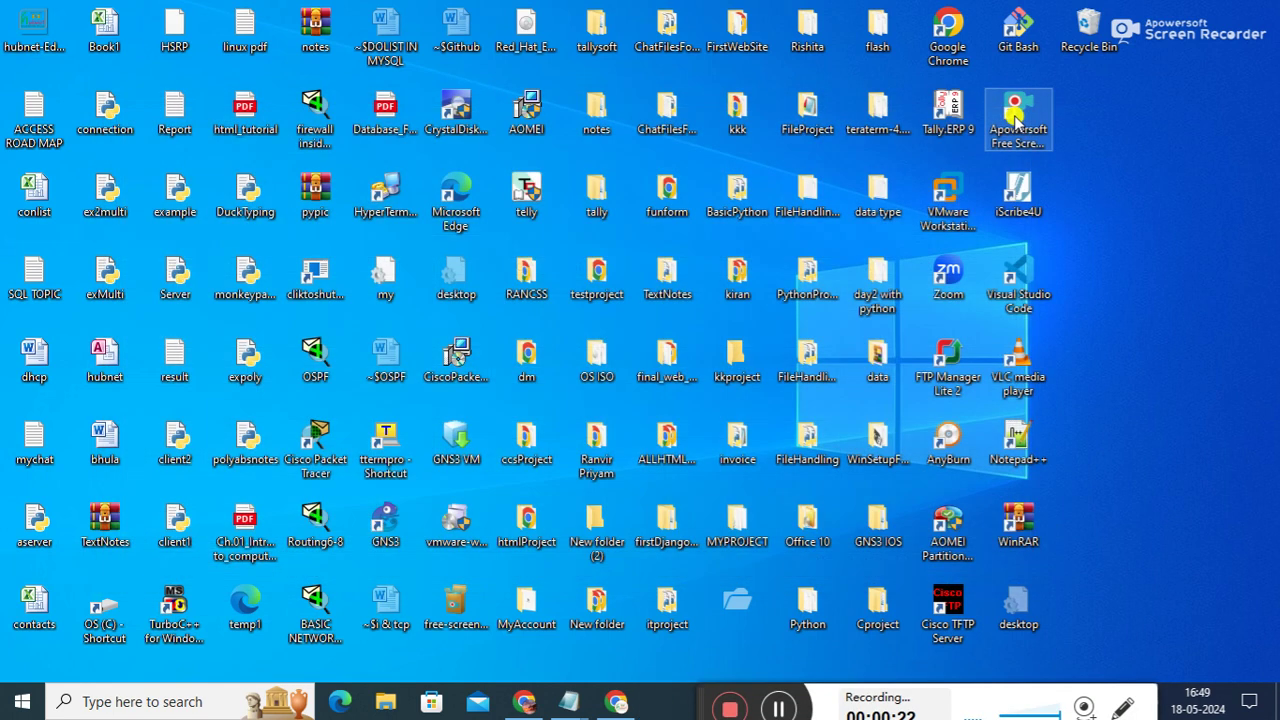
# - Launch msaccess, open the recent hubnet.accdb database, and dismiss the security warning
pyautogui.press('super+r')
pyautogui.write('msacc')
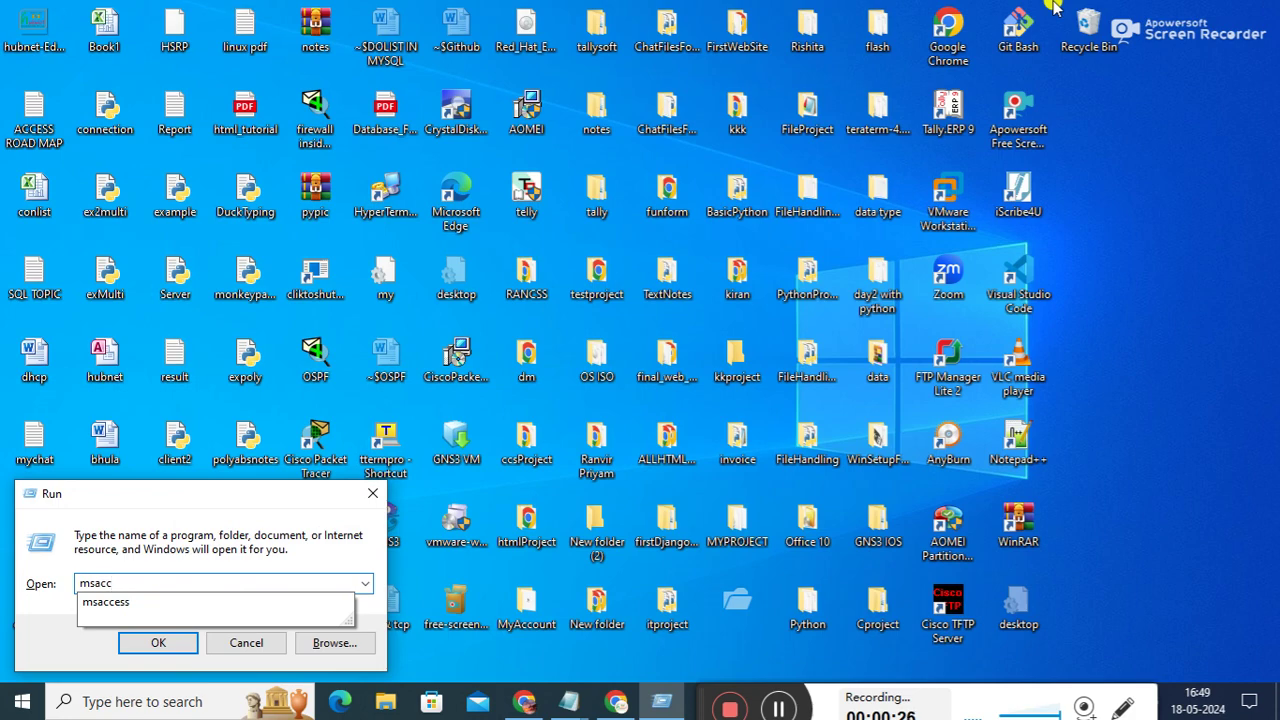
pyautogui.press('Down')
pyautogui.press('Return')
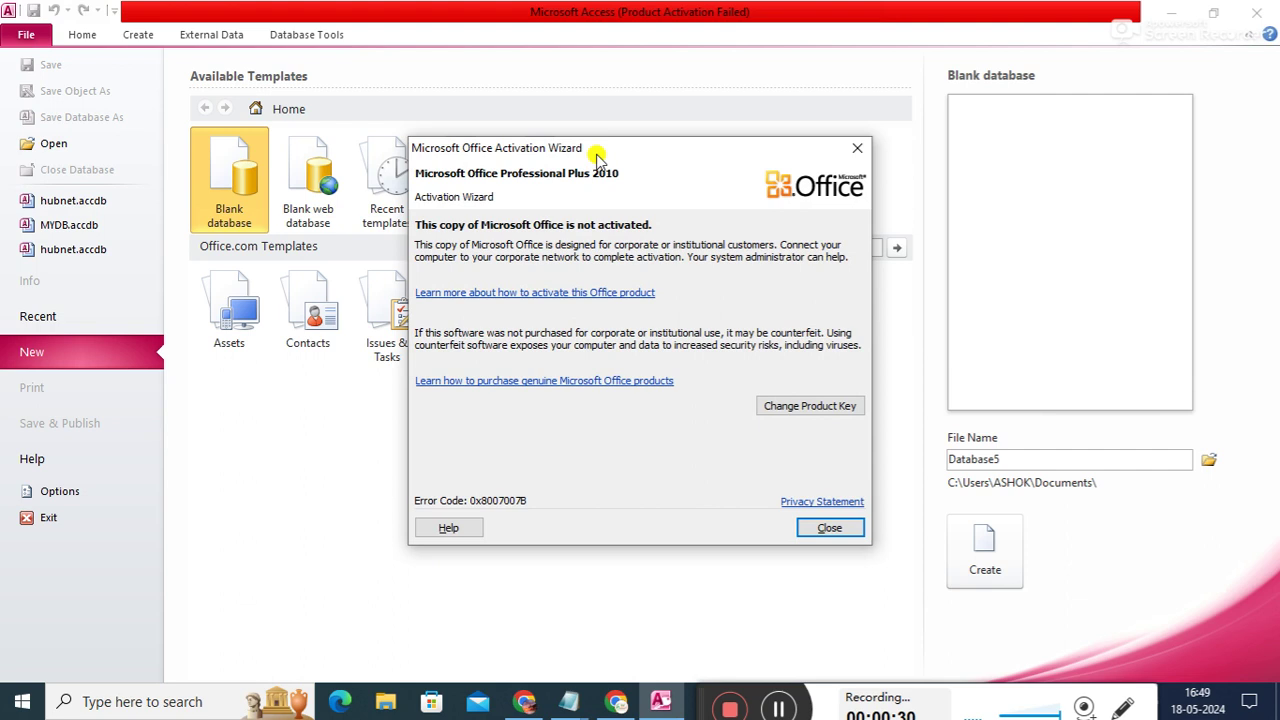
pyautogui.click(857, 148)
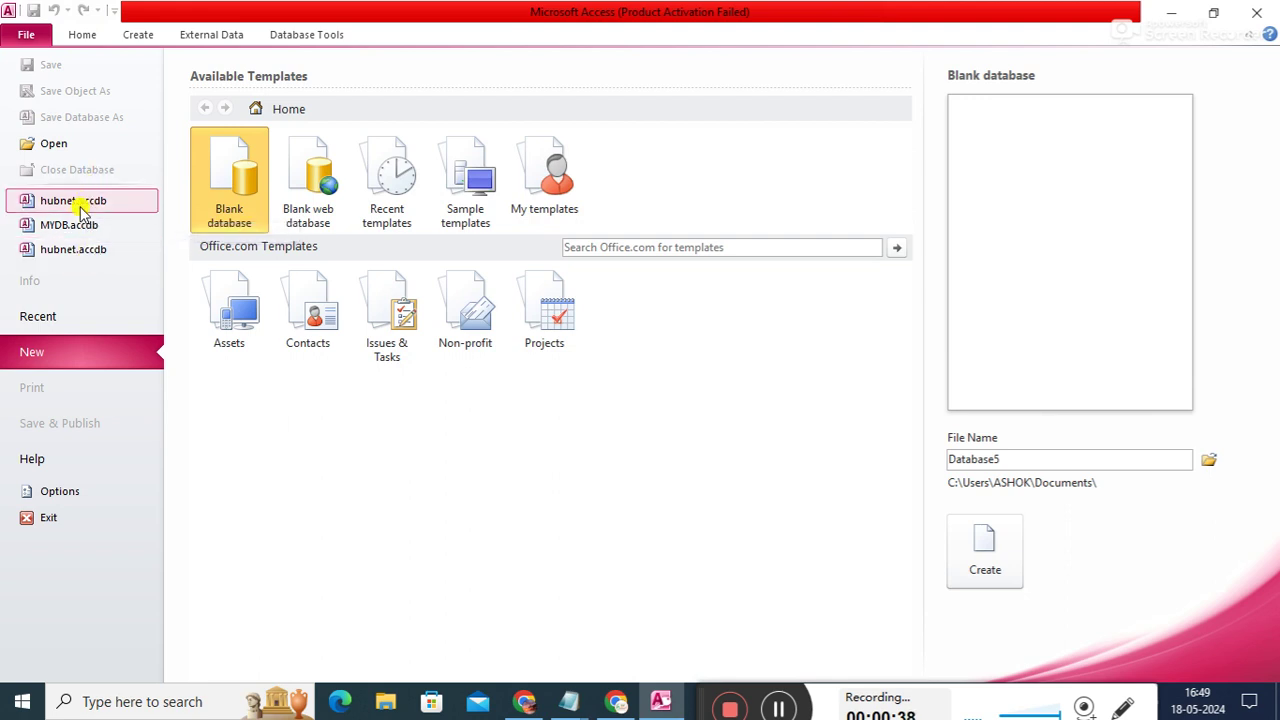
pyautogui.click(83, 203)
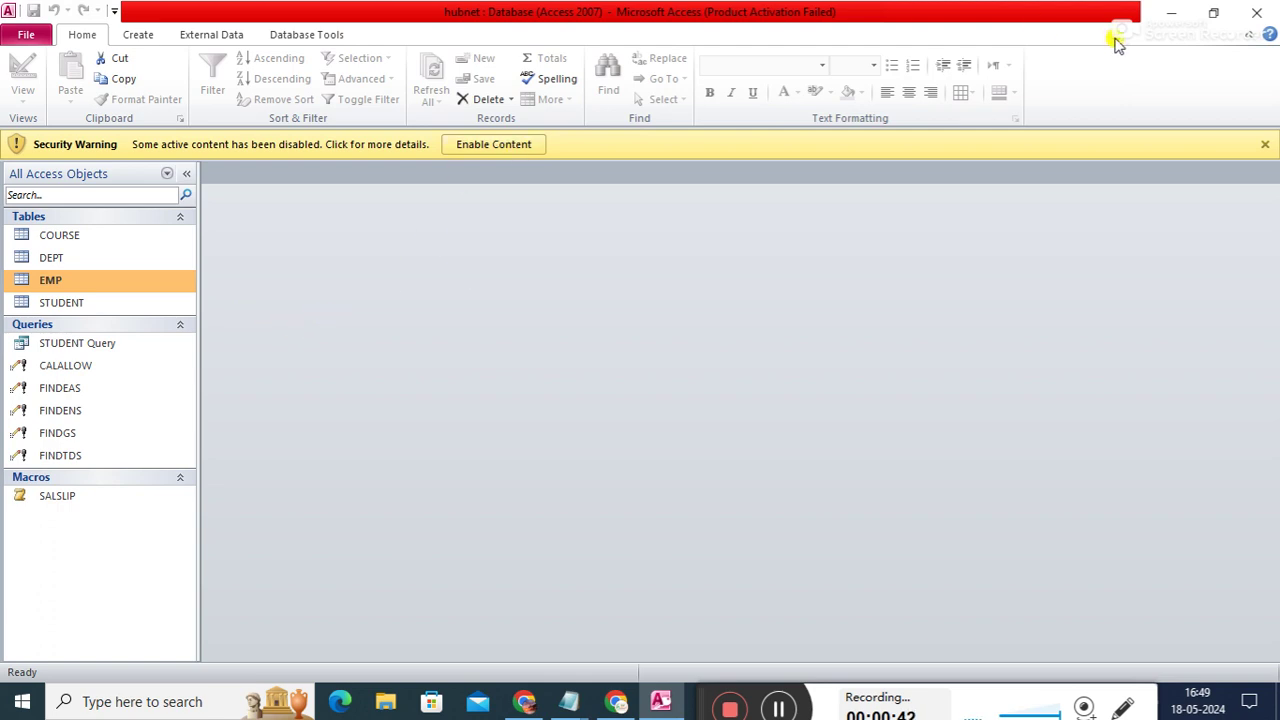
pyautogui.click(1265, 144)
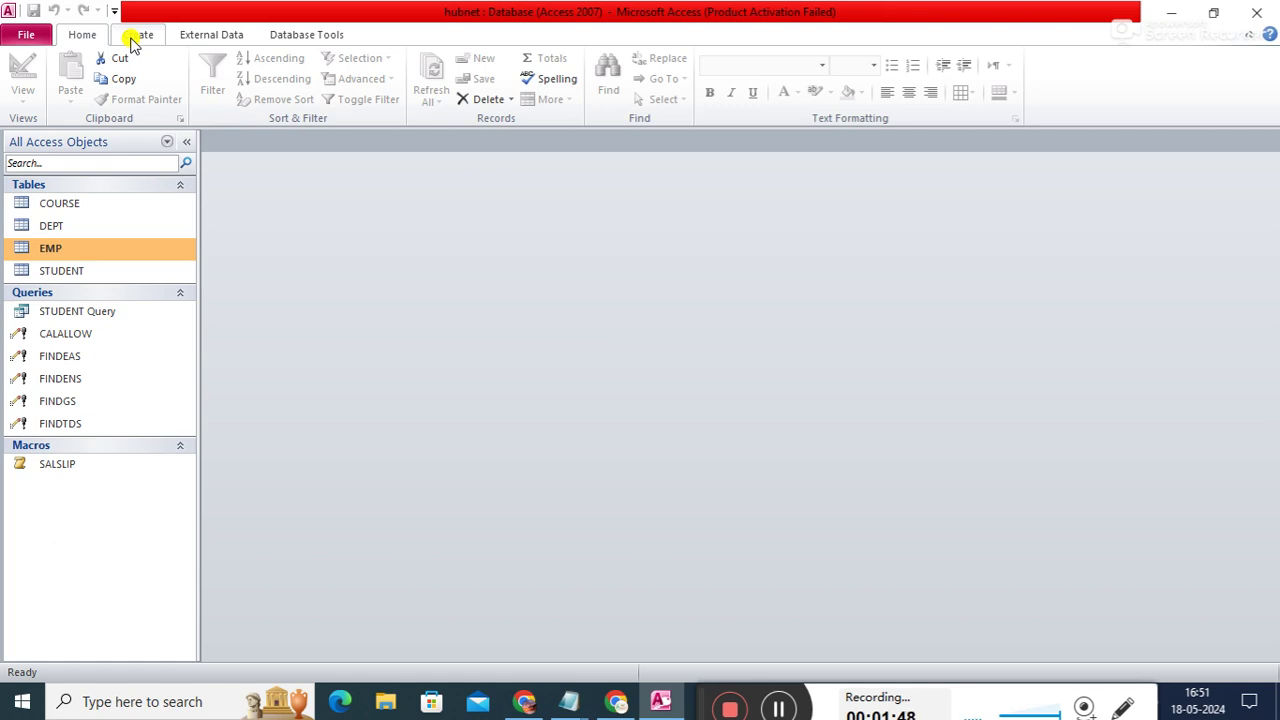
# - Switch the ribbon to the Create tab
pyautogui.click(137, 35)
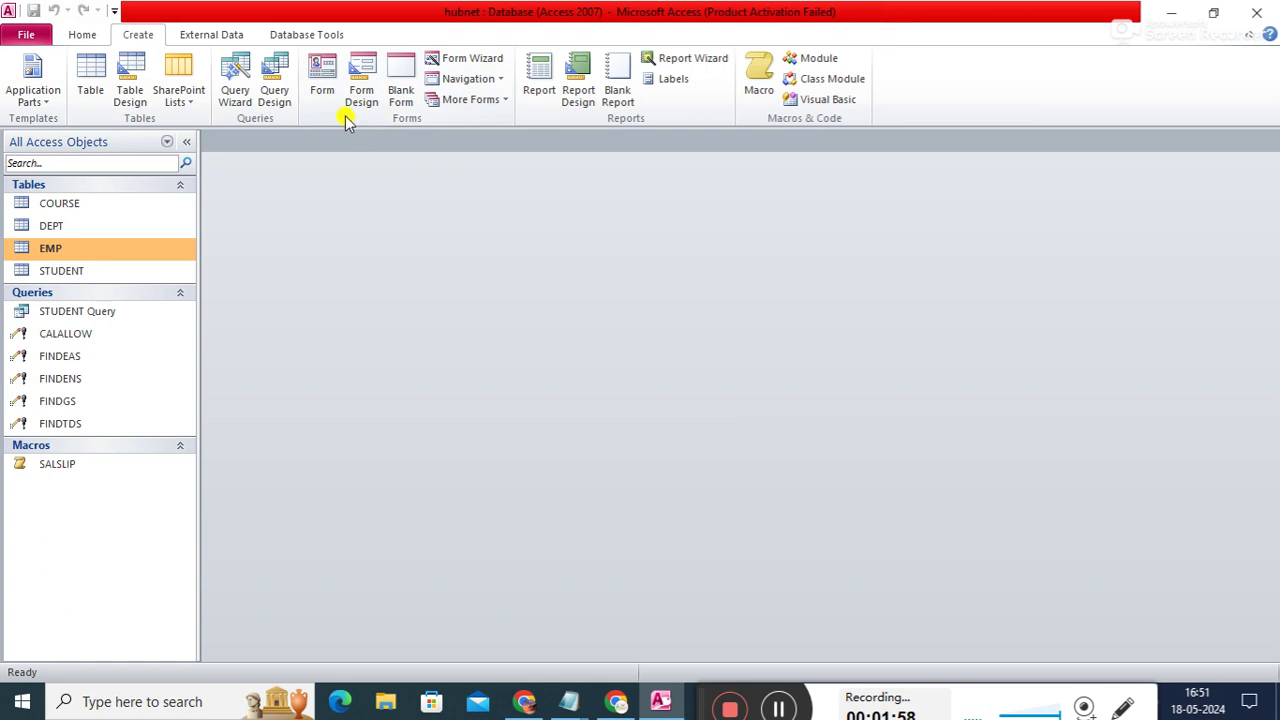
pyautogui.click(324, 90)
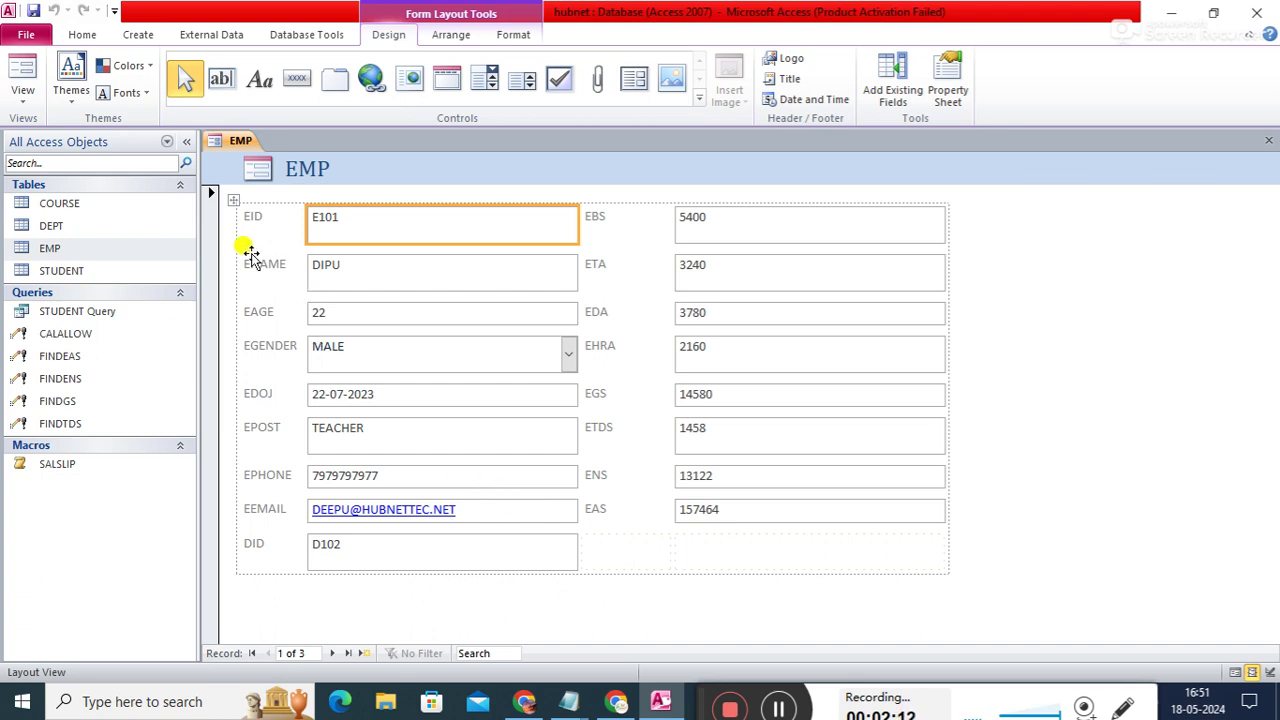
pyautogui.rightClick(242, 141)
pyautogui.click(284, 175)
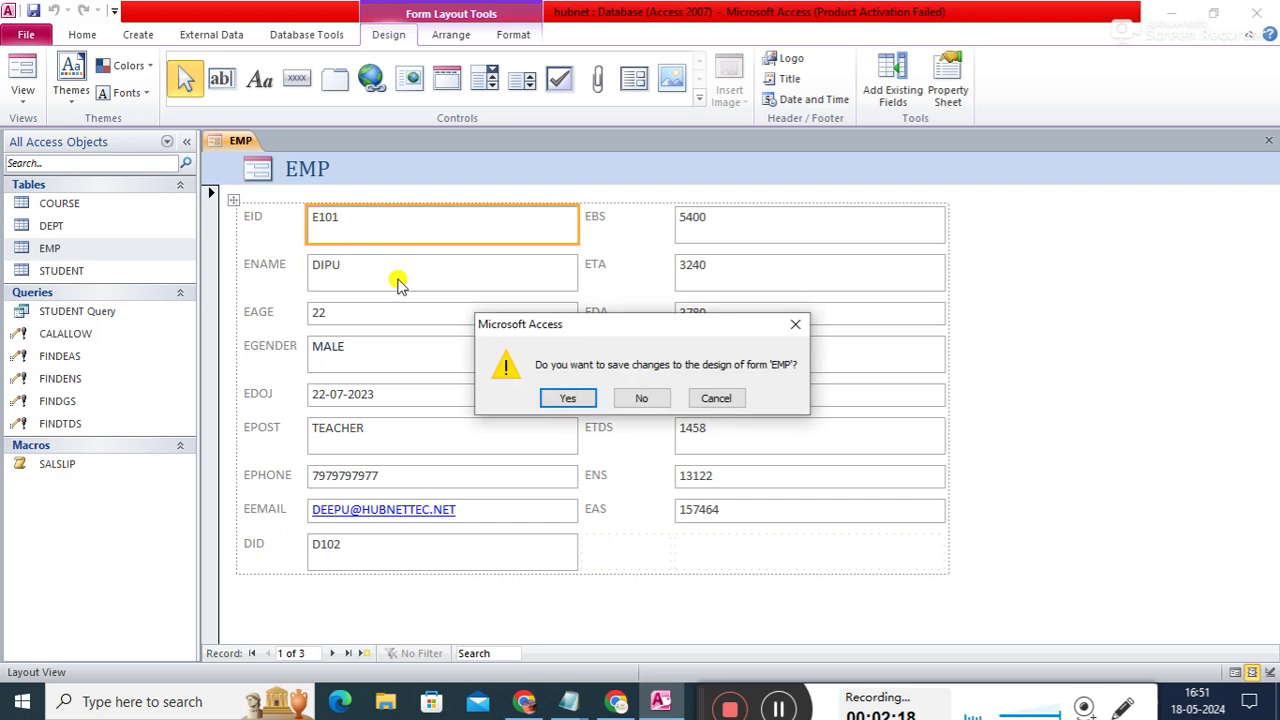
pyautogui.click(645, 398)
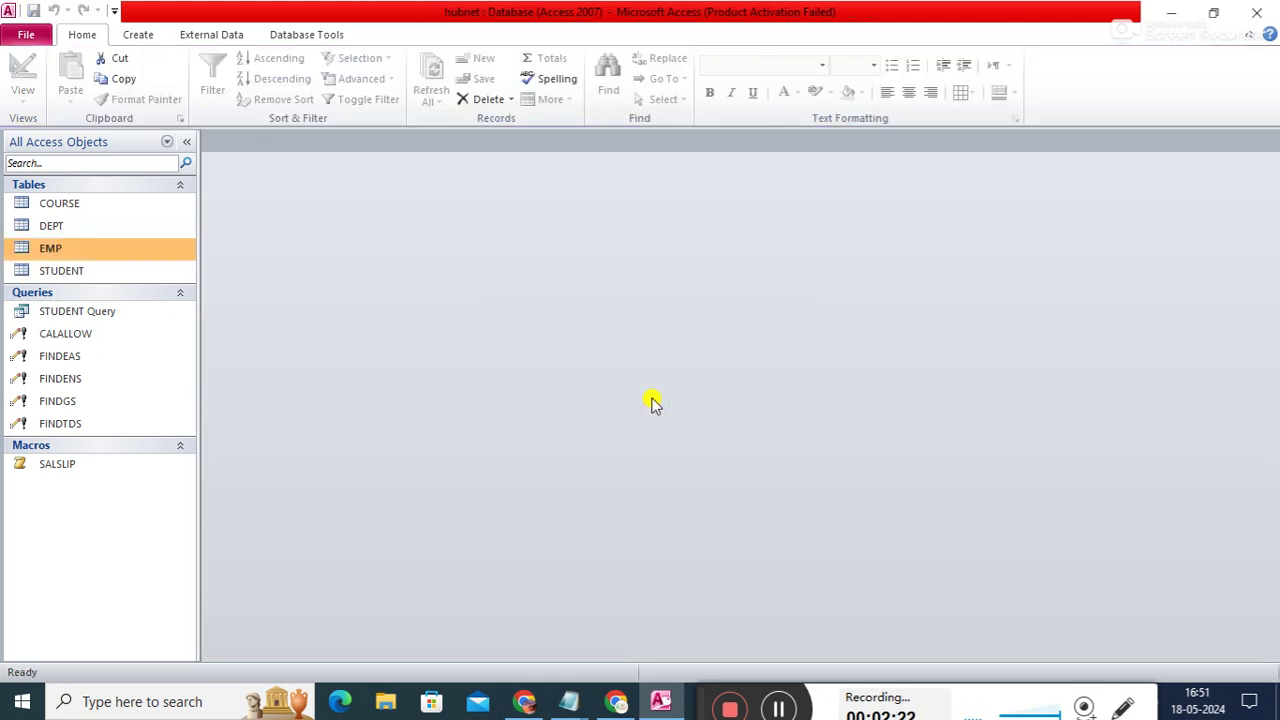
pyautogui.click(129, 37)
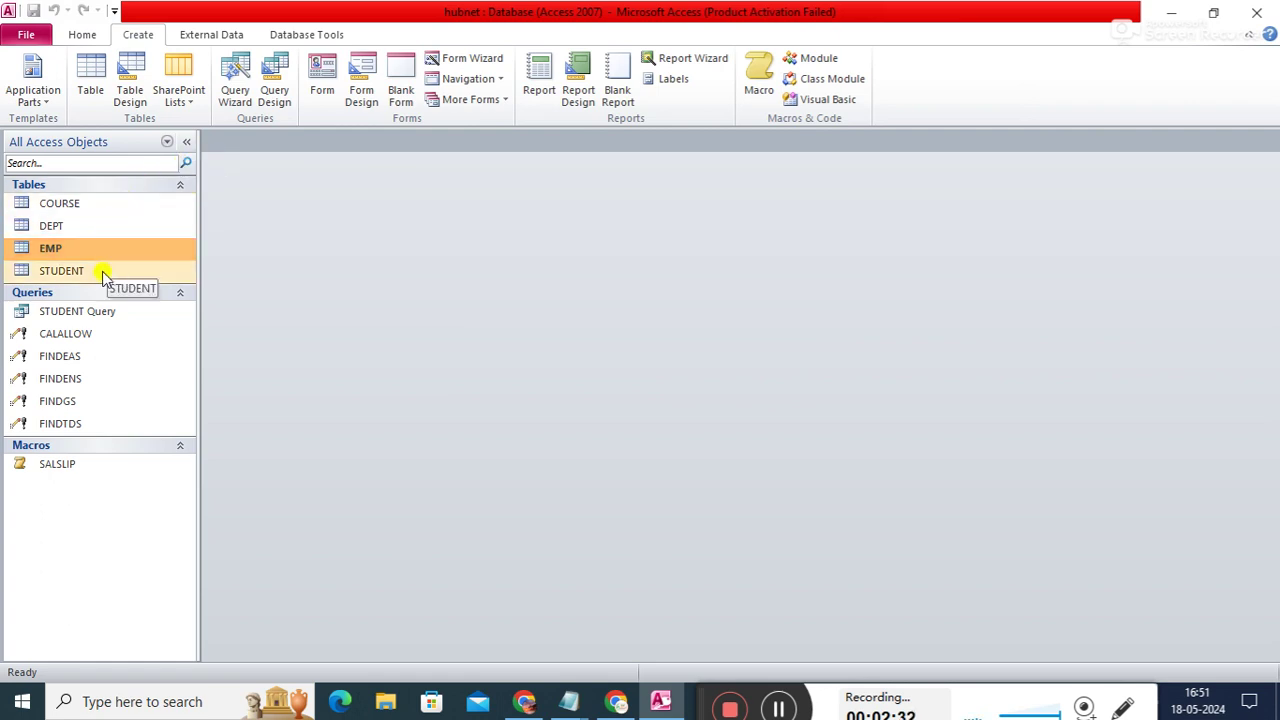
# - Open the STUDENT table, start a blank Form Design, and enlarge its grid to about 19 cm wide
pyautogui.doubleClick(62, 271)
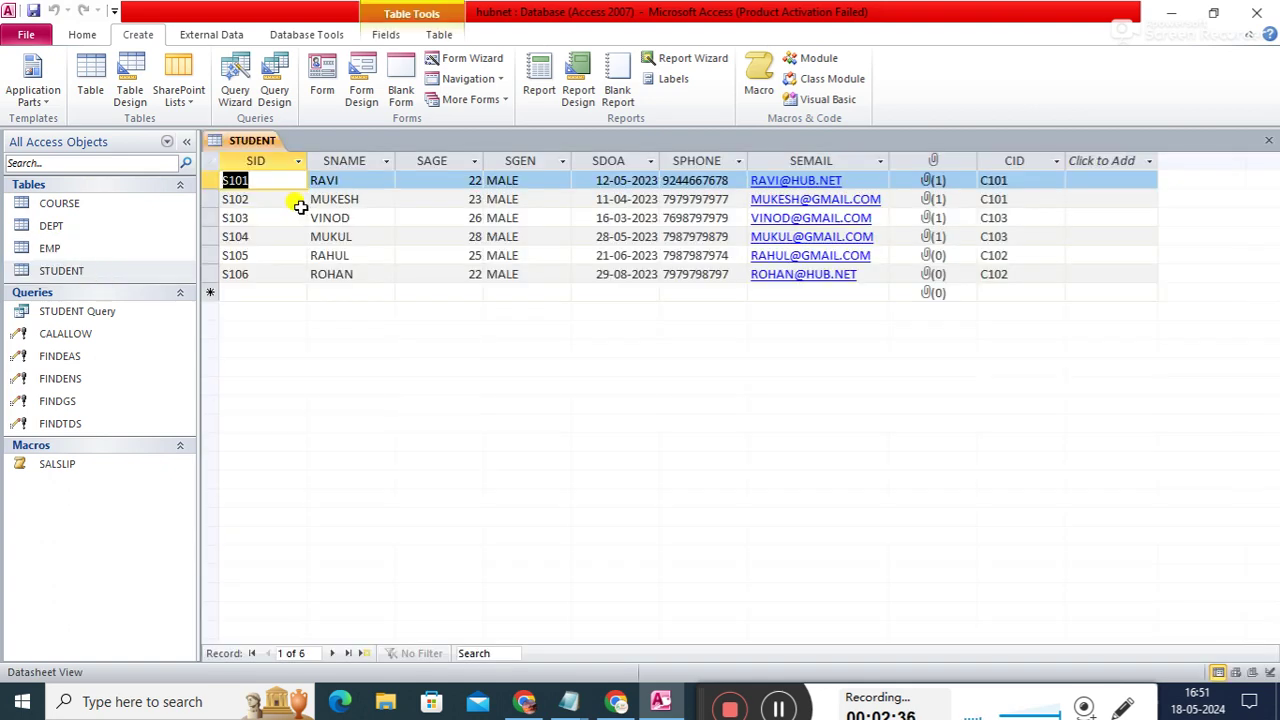
pyautogui.click(361, 93)
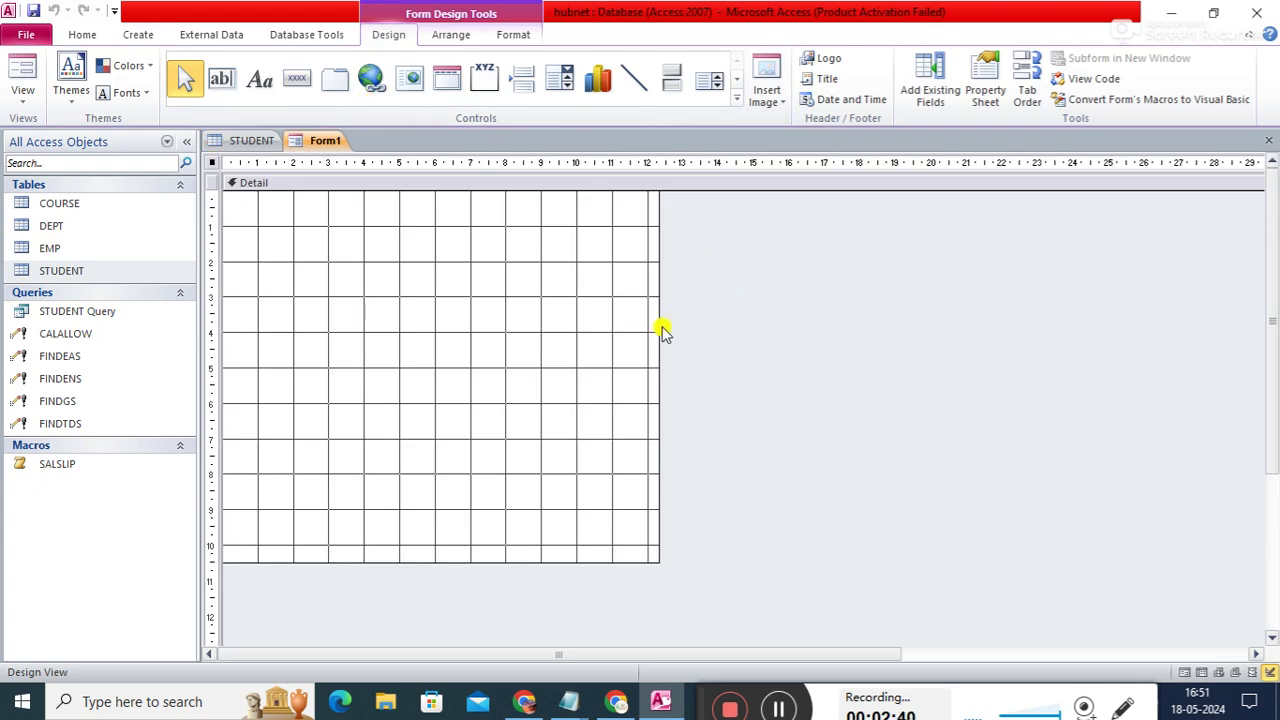
pyautogui.moveTo(654, 326); pyautogui.dragTo(806, 337)
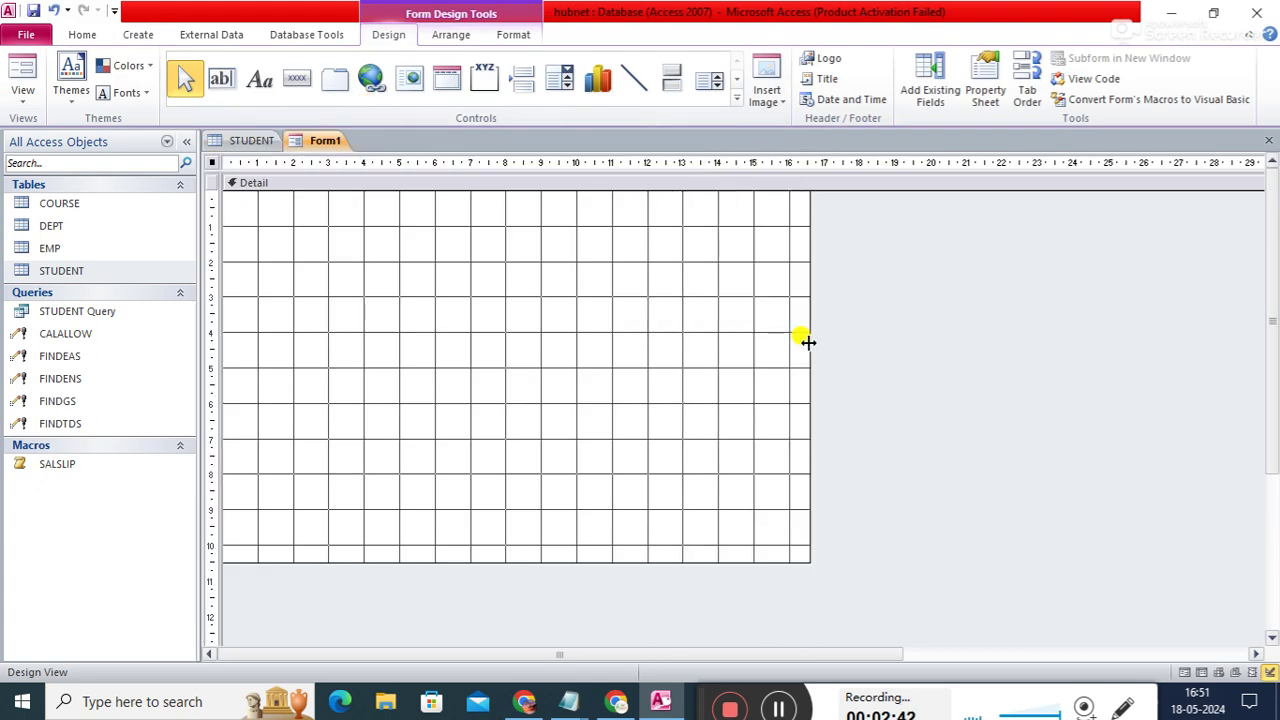
pyautogui.moveTo(810, 556); pyautogui.dragTo(840, 603)
pyautogui.moveTo(857, 529); pyautogui.dragTo(905, 540)
pyautogui.moveTo(823, 603); pyautogui.dragTo(828, 627)
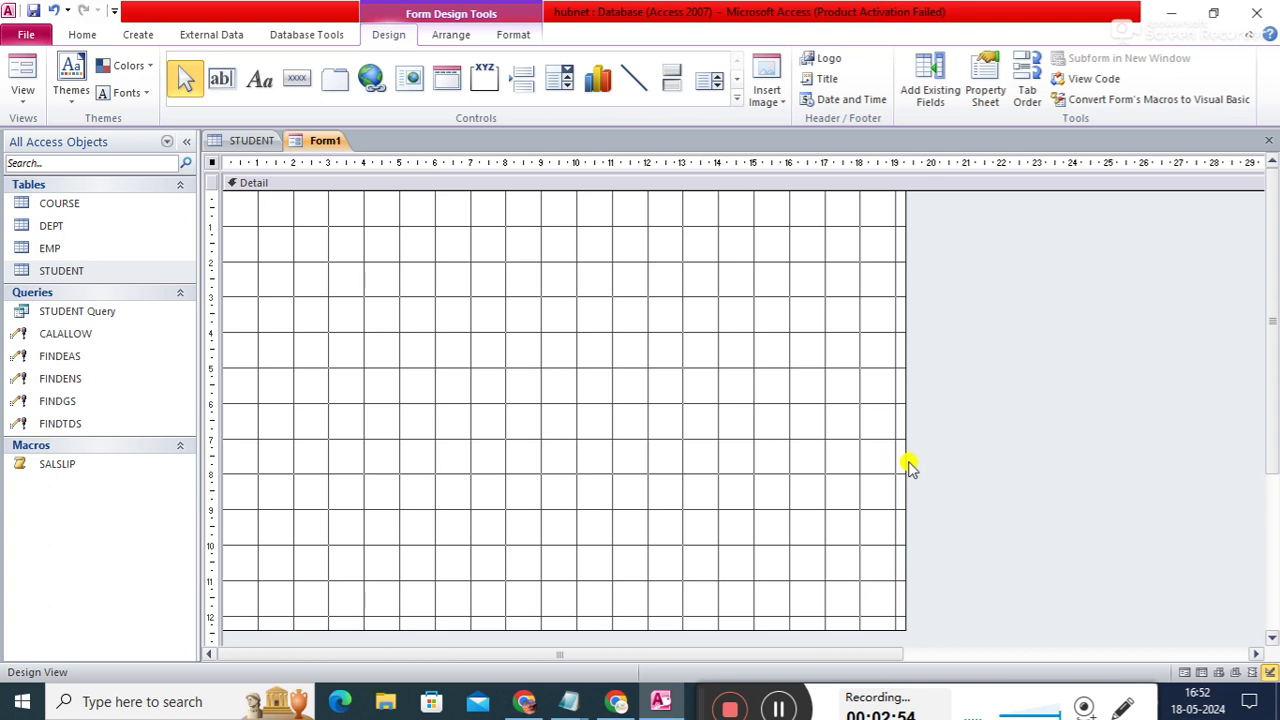
pyautogui.moveTo(903, 462); pyautogui.dragTo(895, 465)
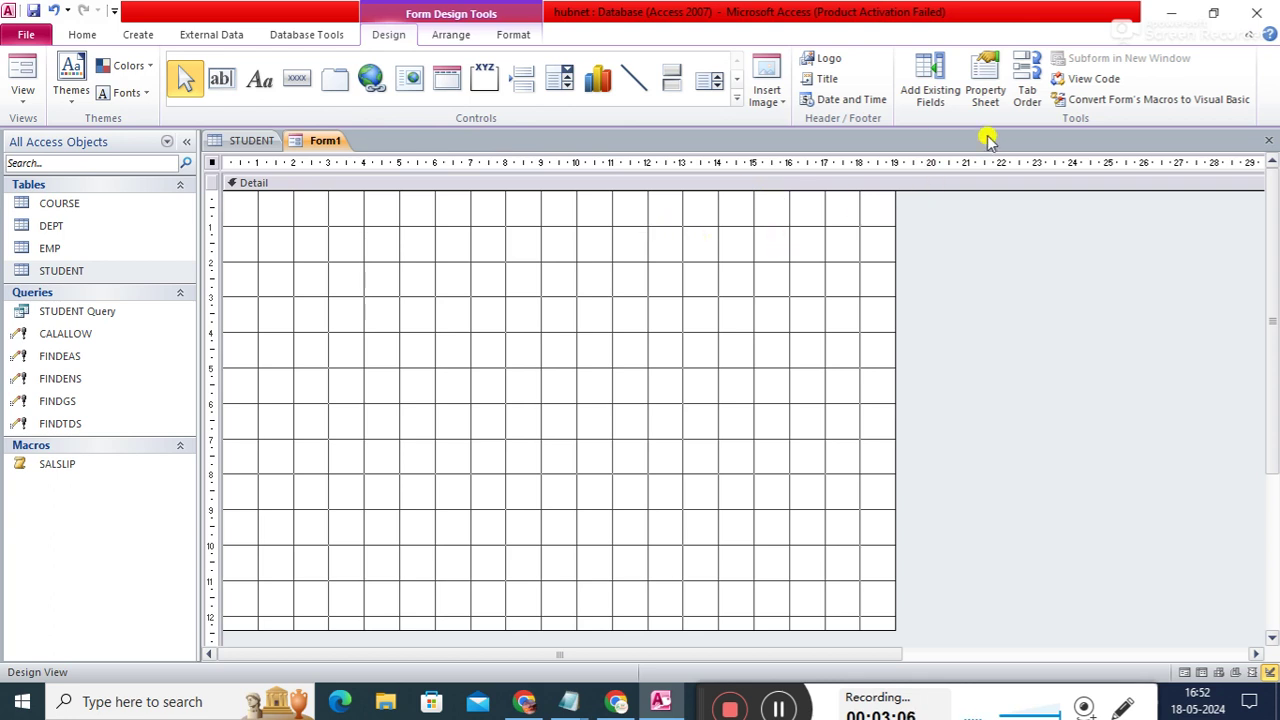
# - Show all tables in the Field List and add STUDENT's SID, SNAME, SAGE and SGEN fields
pyautogui.click(943, 96)
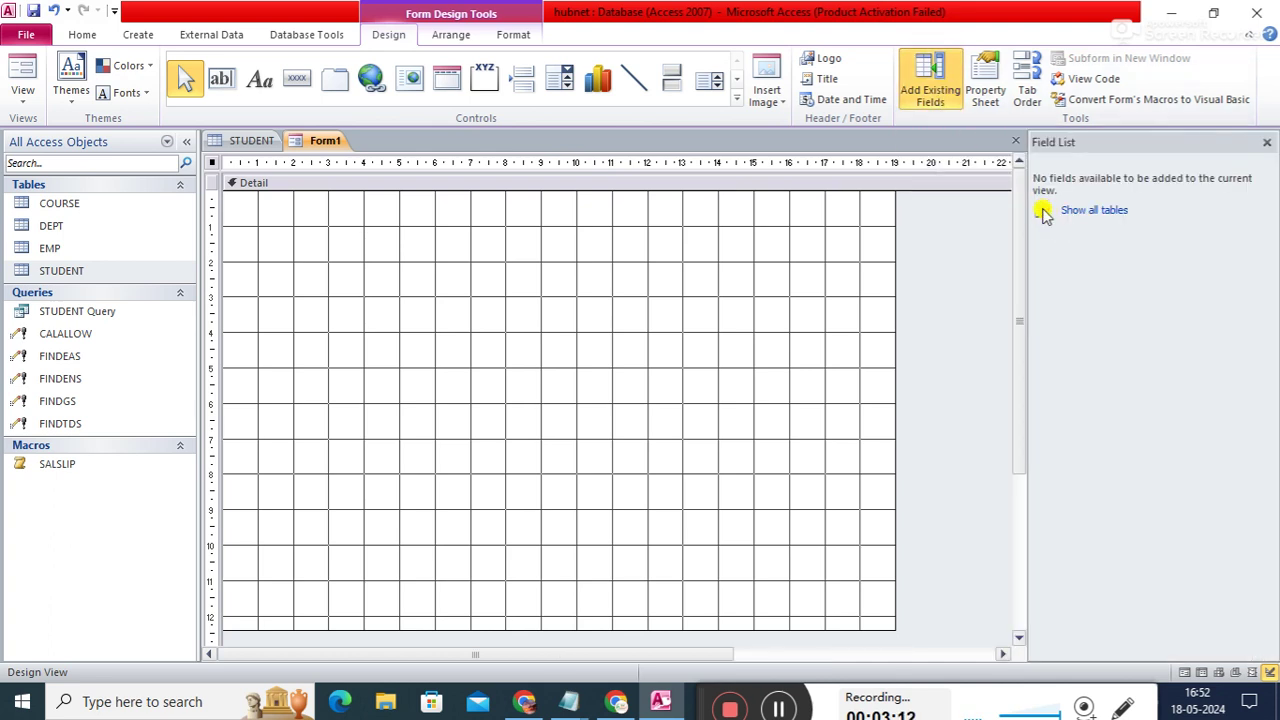
pyautogui.click(1086, 212)
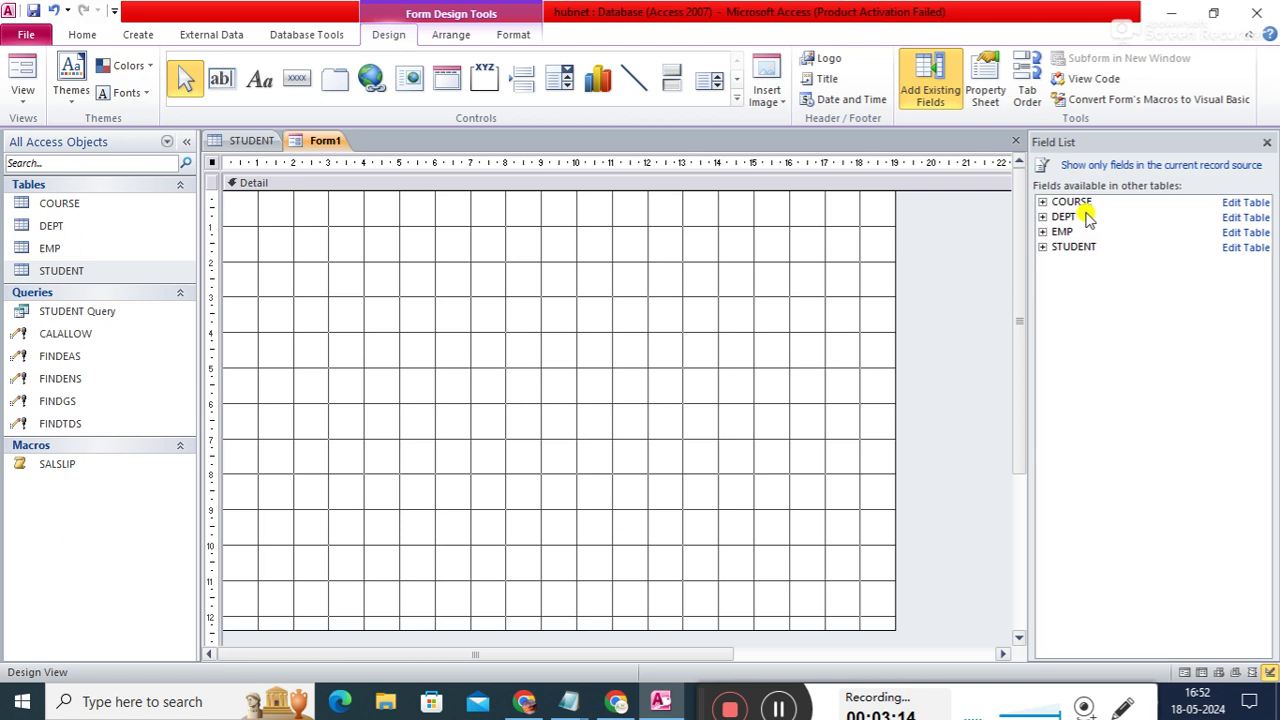
pyautogui.click(1043, 247)
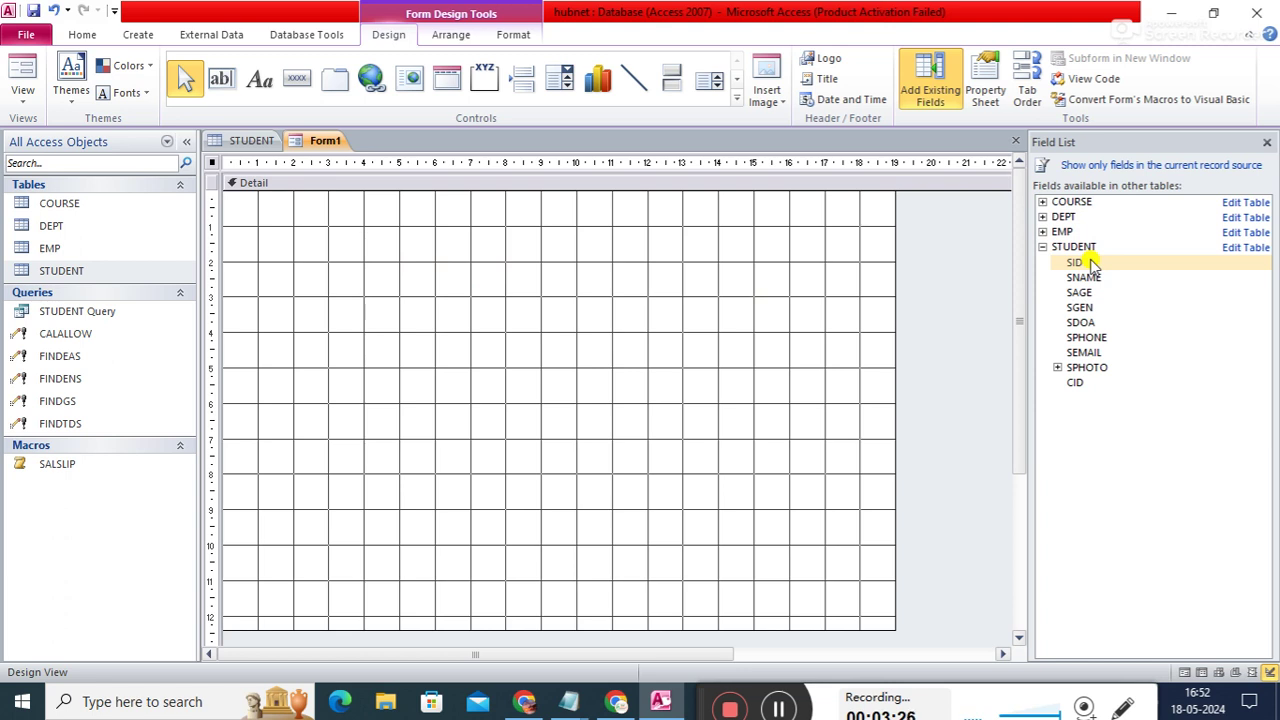
pyautogui.doubleClick(1090, 262)
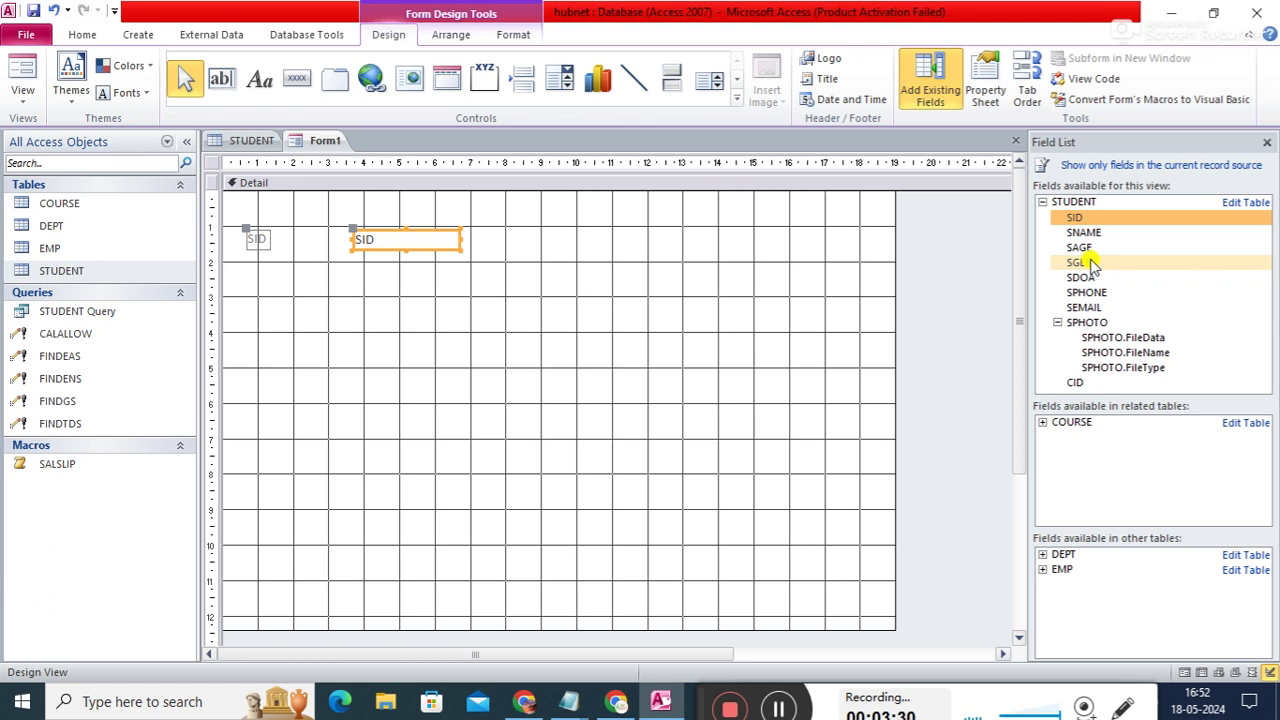
pyautogui.doubleClick(1108, 232)
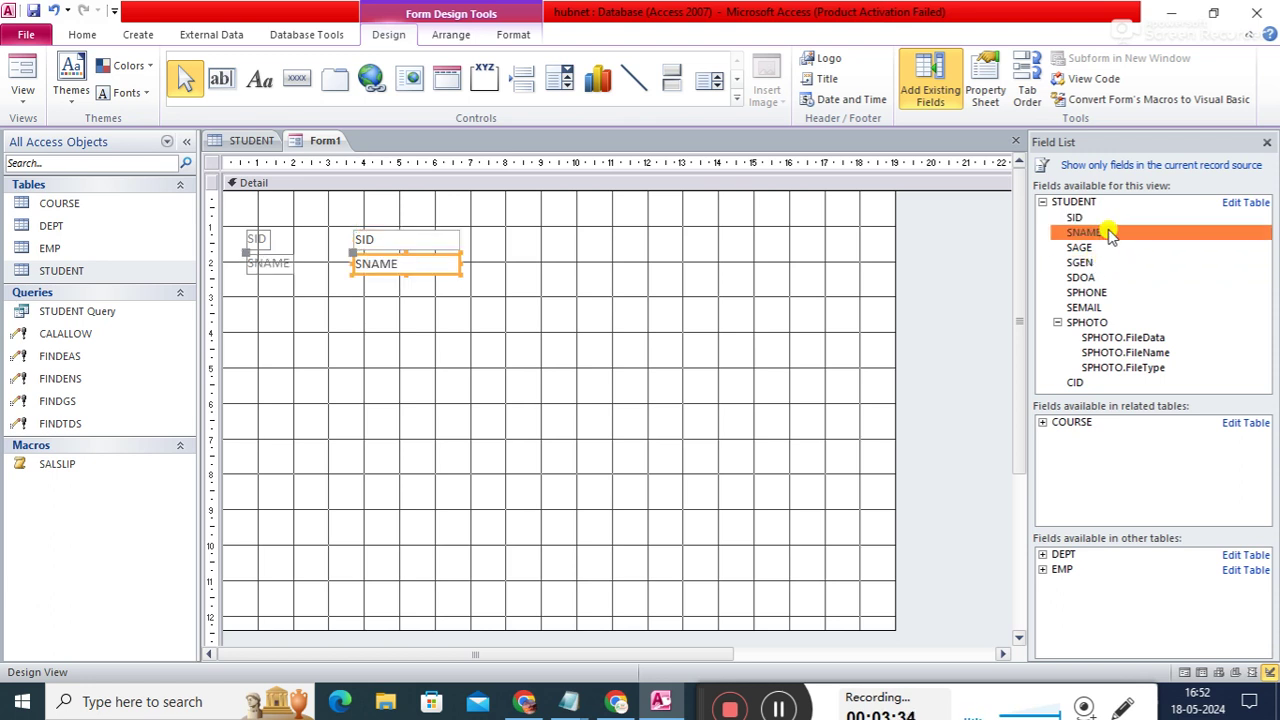
pyautogui.doubleClick(1085, 250)
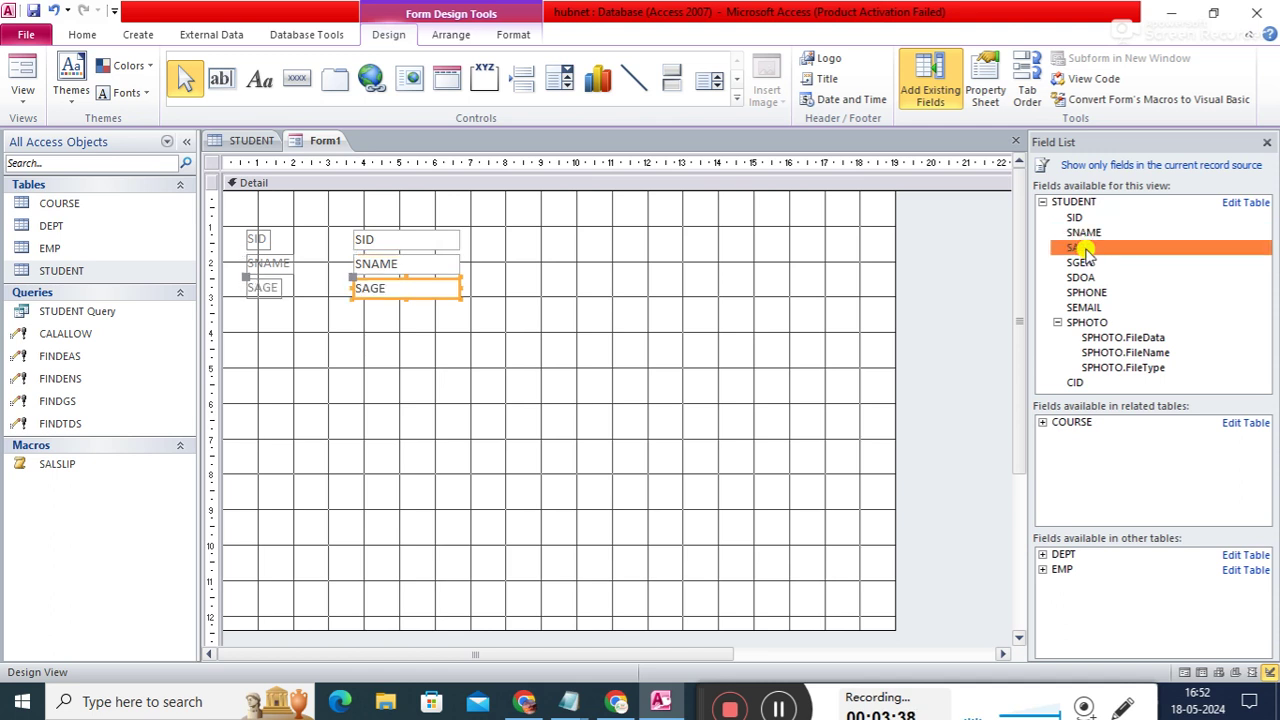
pyautogui.doubleClick(1082, 264)
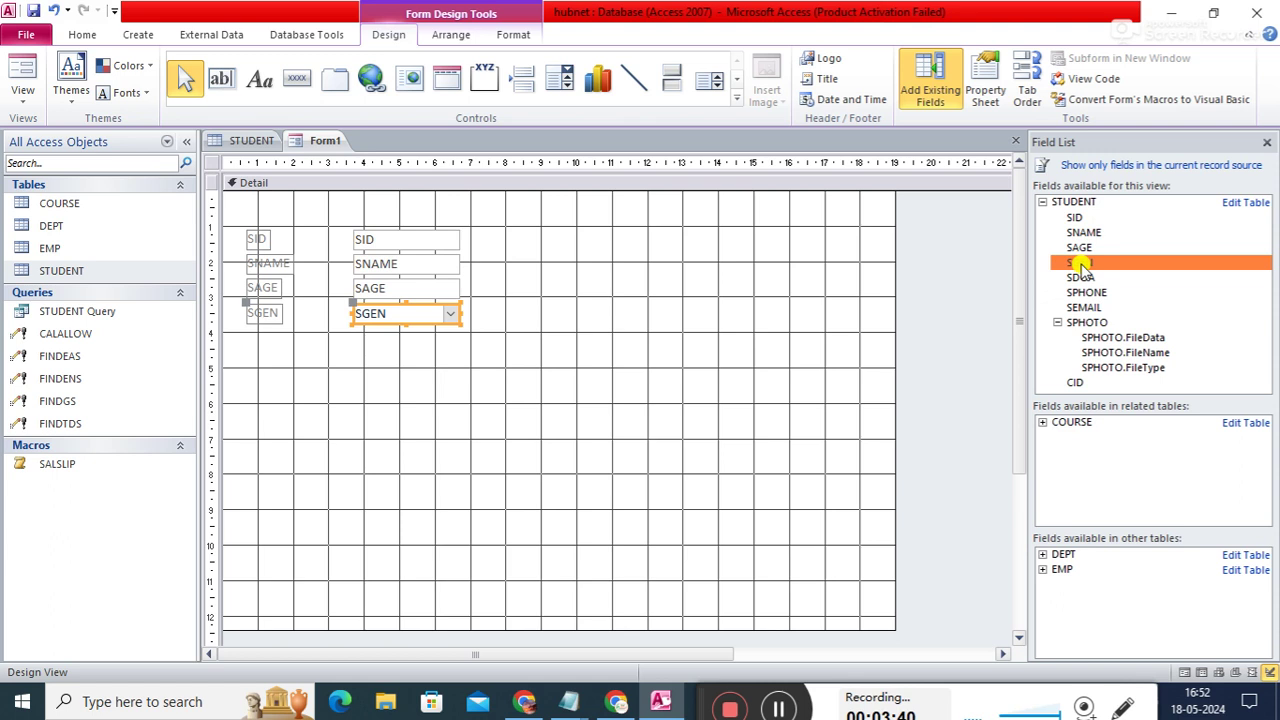
# - Add the SDOA, SPHONE, SEMAIL, SPHOTO and CID fields, then close the Field List
pyautogui.doubleClick(1080, 277)
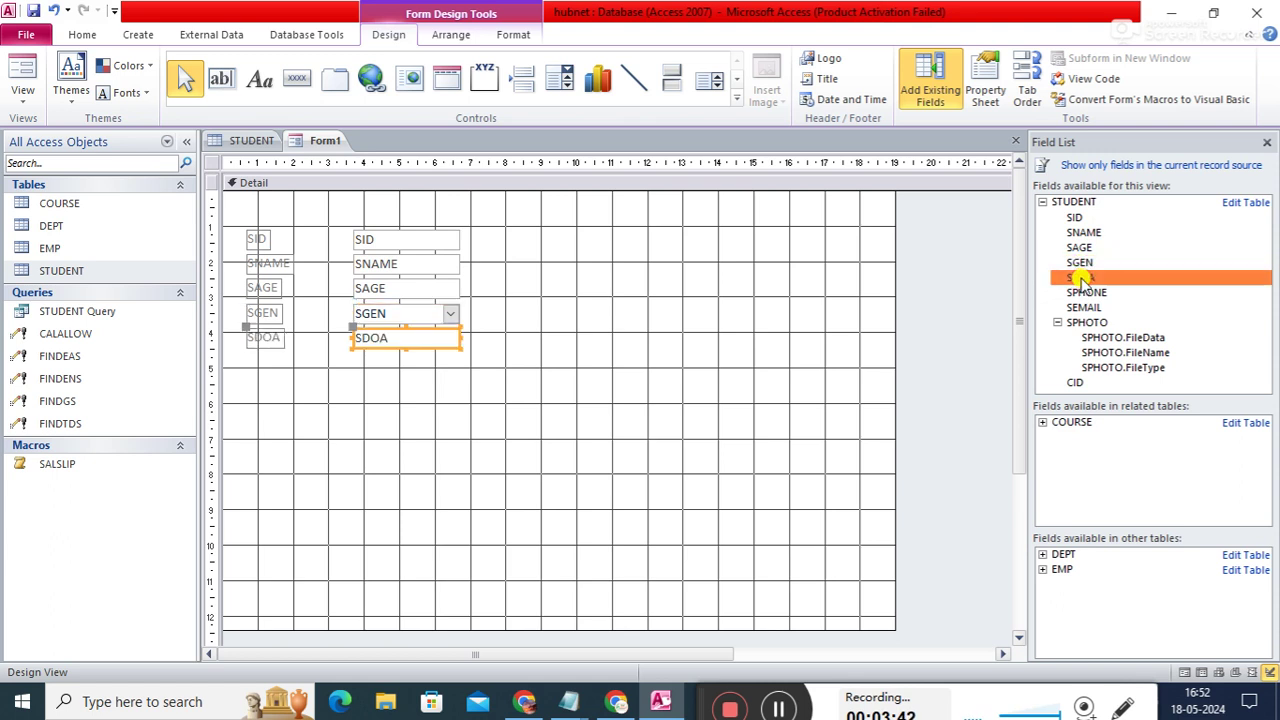
pyautogui.doubleClick(1080, 293)
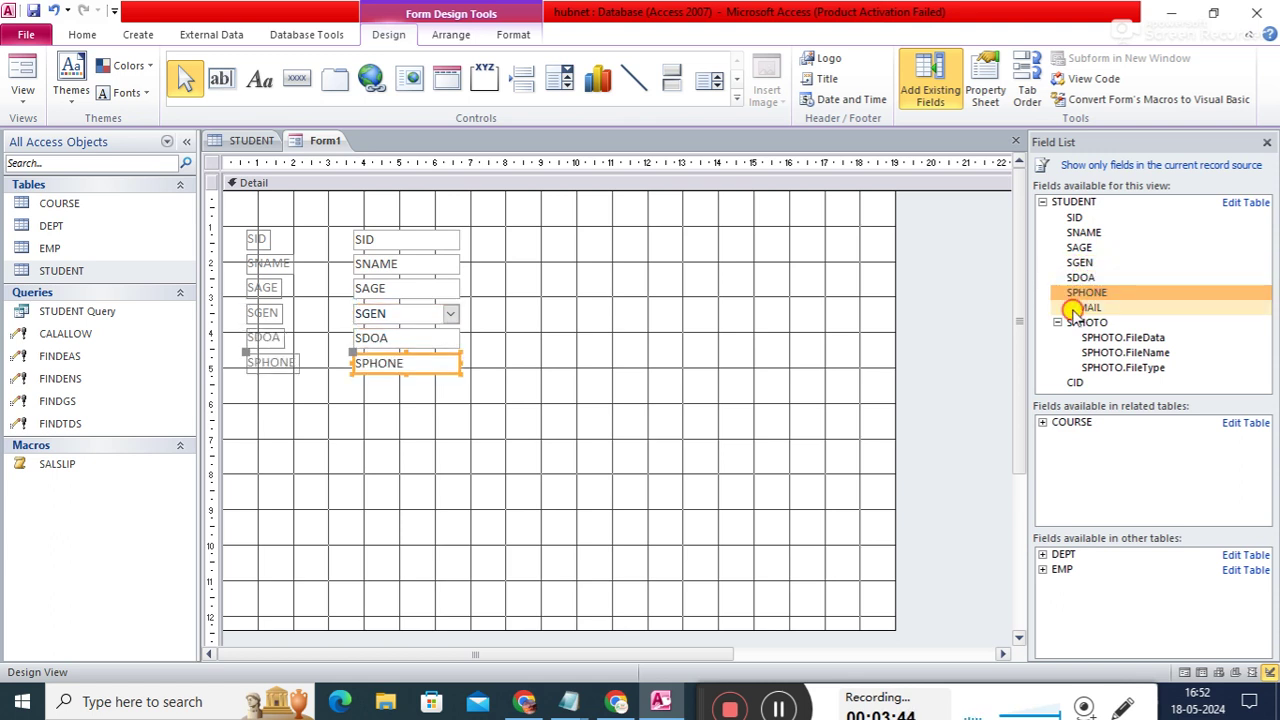
pyautogui.doubleClick(1080, 308)
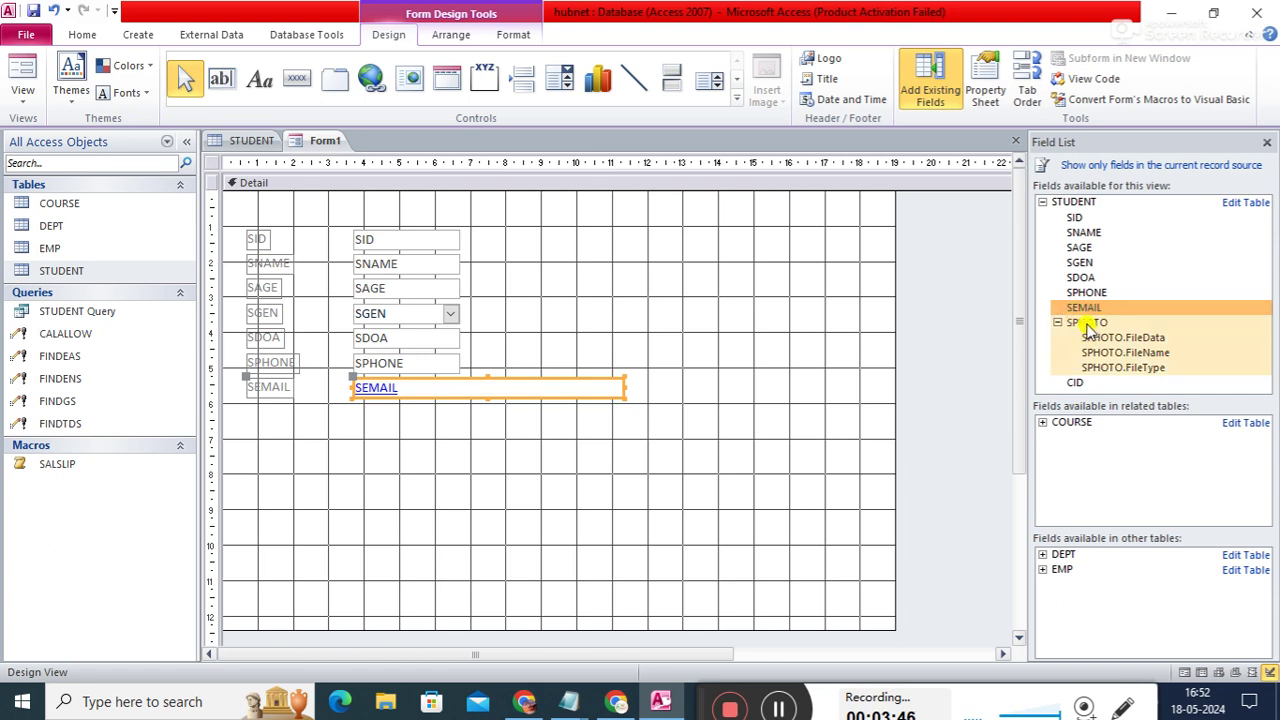
pyautogui.doubleClick(1095, 325)
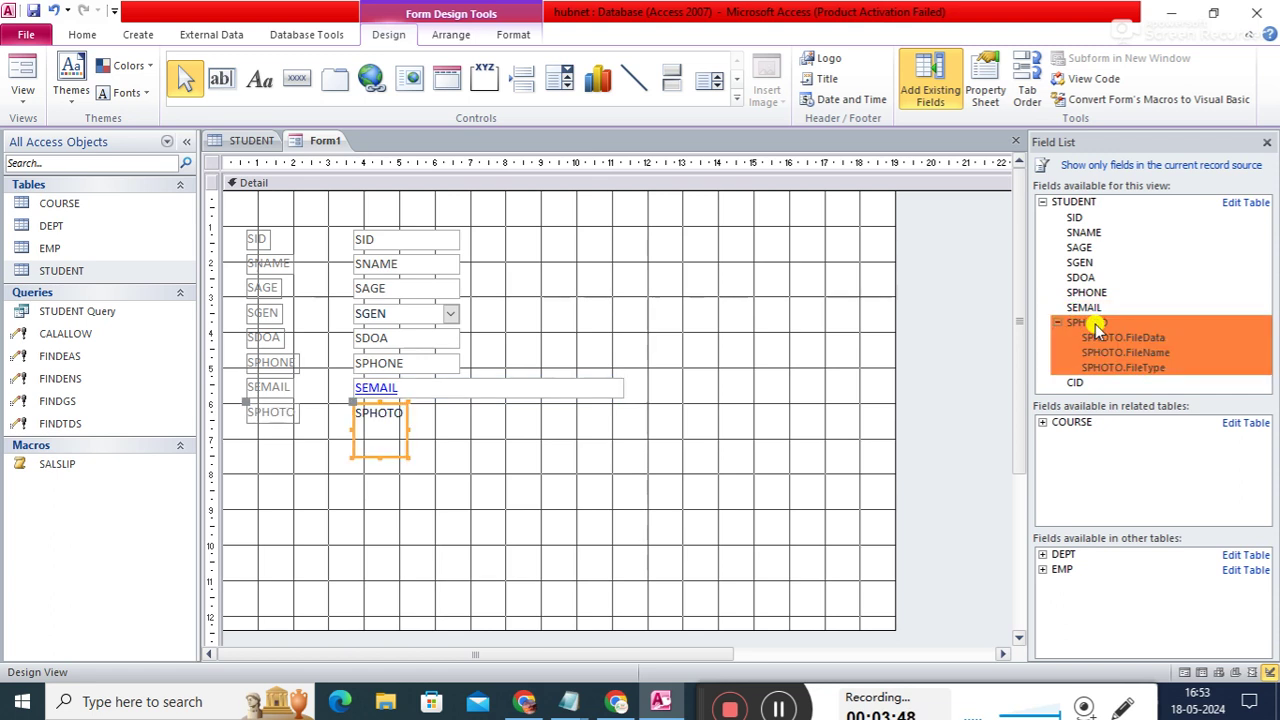
pyautogui.doubleClick(1080, 384)
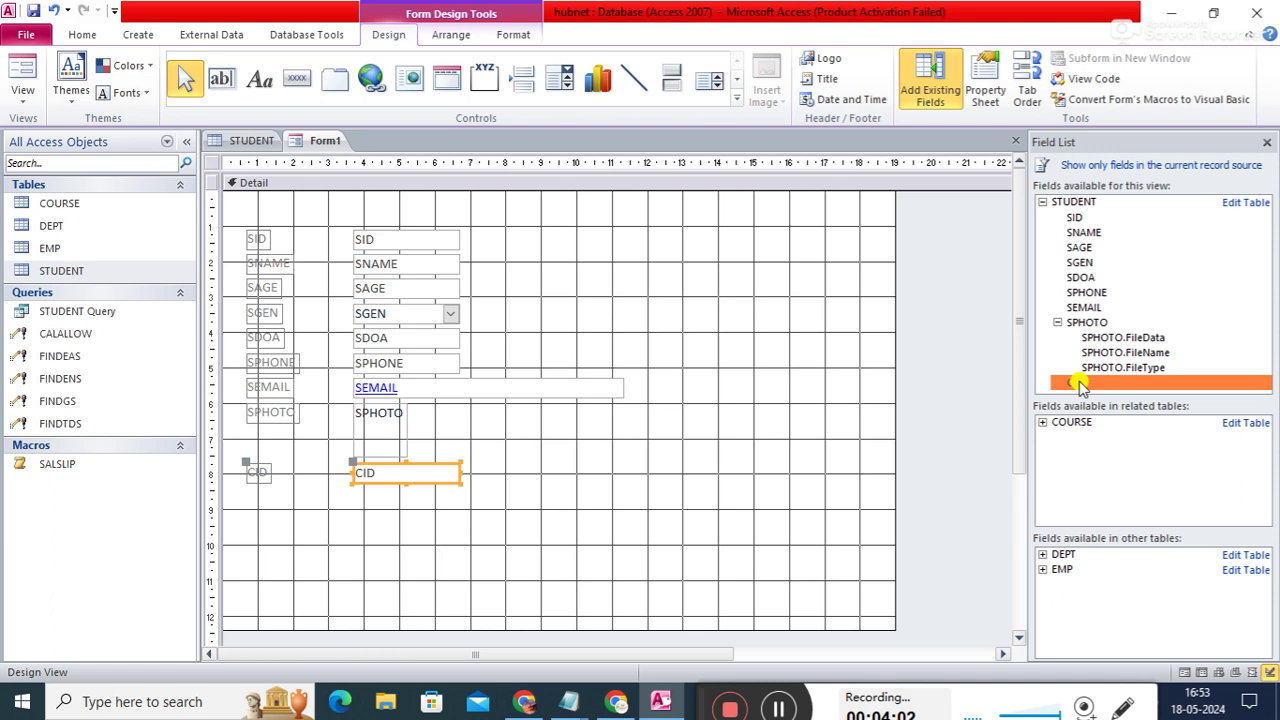
pyautogui.click(1266, 145)
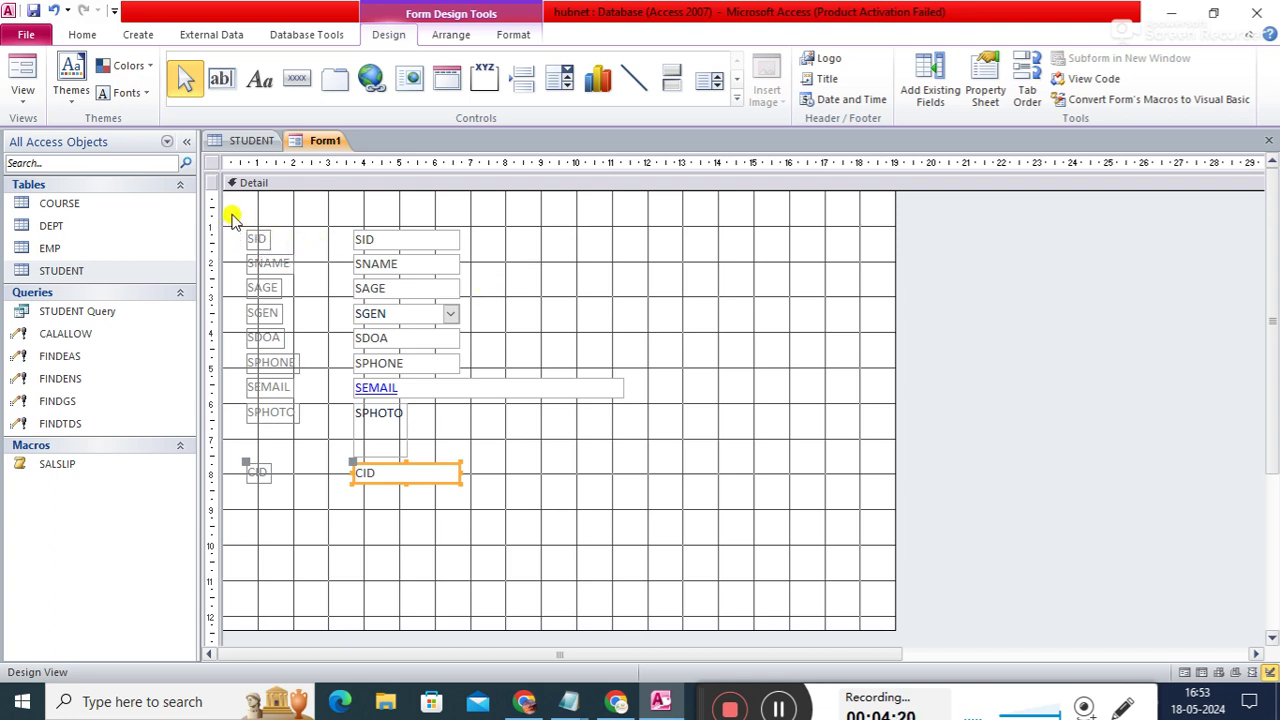
# - Select all the form's controls, try widening them, then undo the change
pyautogui.moveTo(232, 218); pyautogui.dragTo(654, 508)
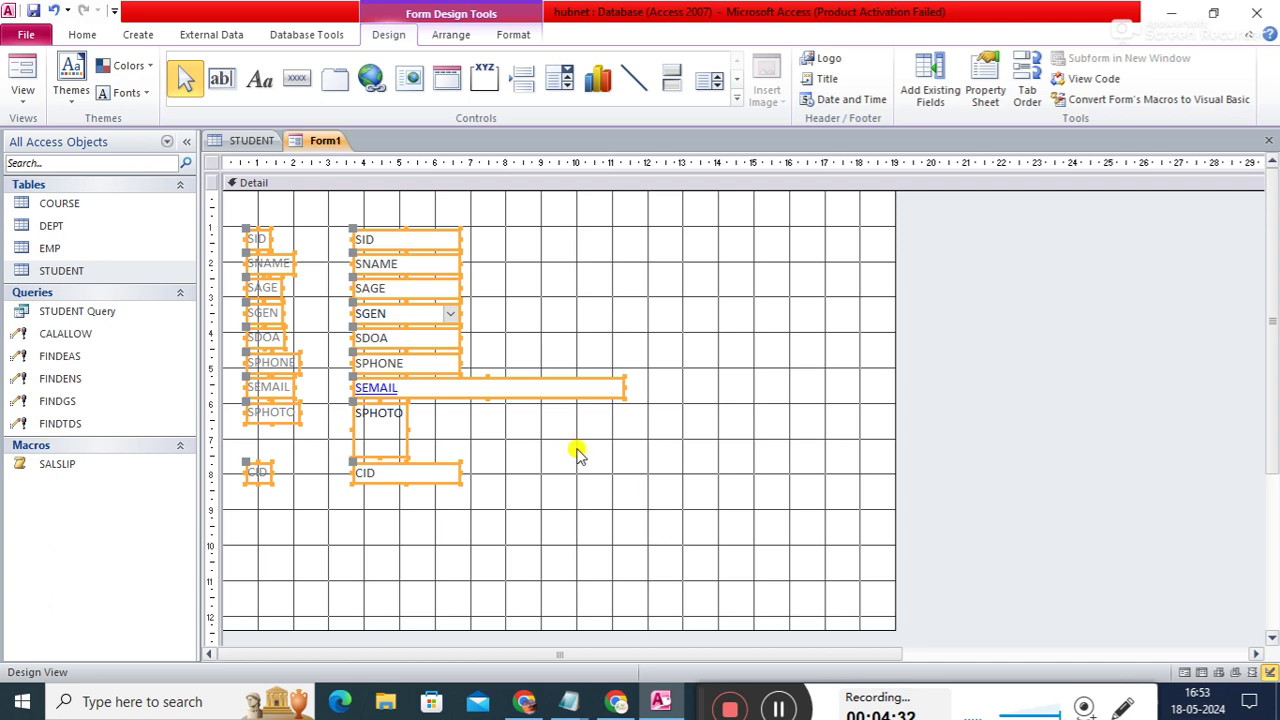
pyautogui.moveTo(627, 390); pyautogui.dragTo(711, 392)
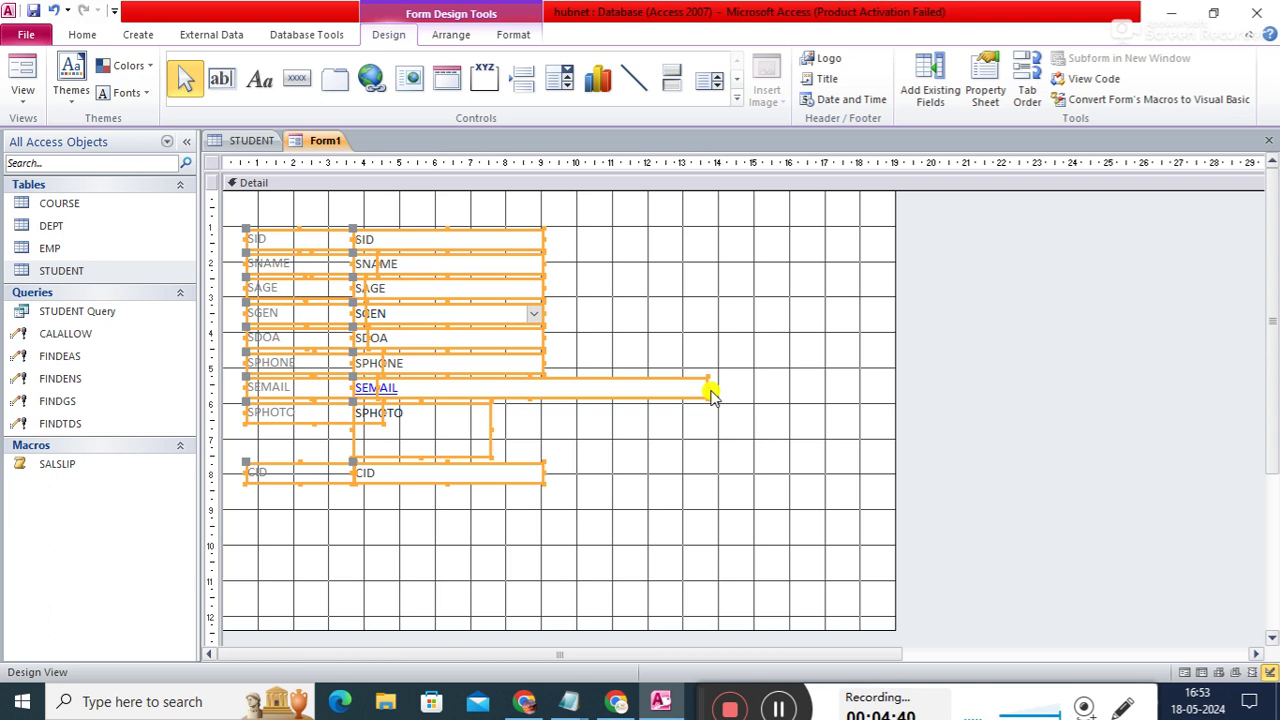
pyautogui.hotkey('ctrl', 'z')
pyautogui.click(651, 506)
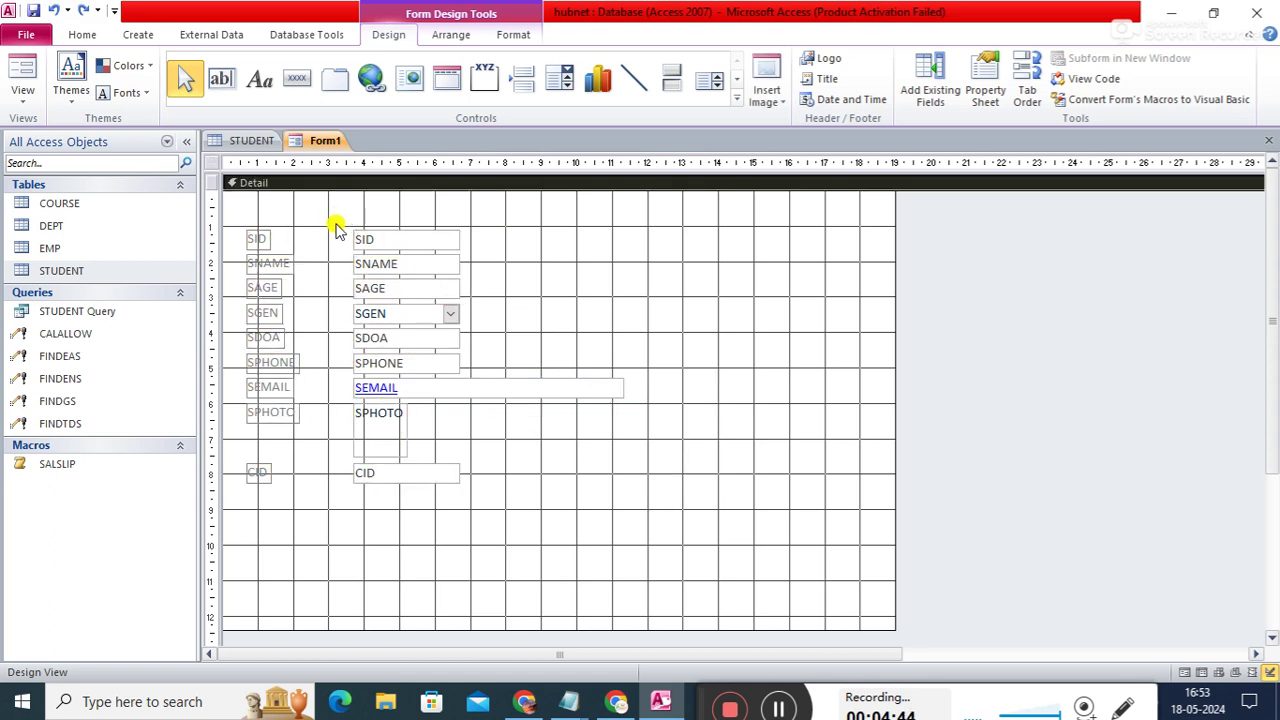
# - Move the field text boxes right and down toward the centre and widen them
pyautogui.moveTo(337, 221); pyautogui.dragTo(676, 519)
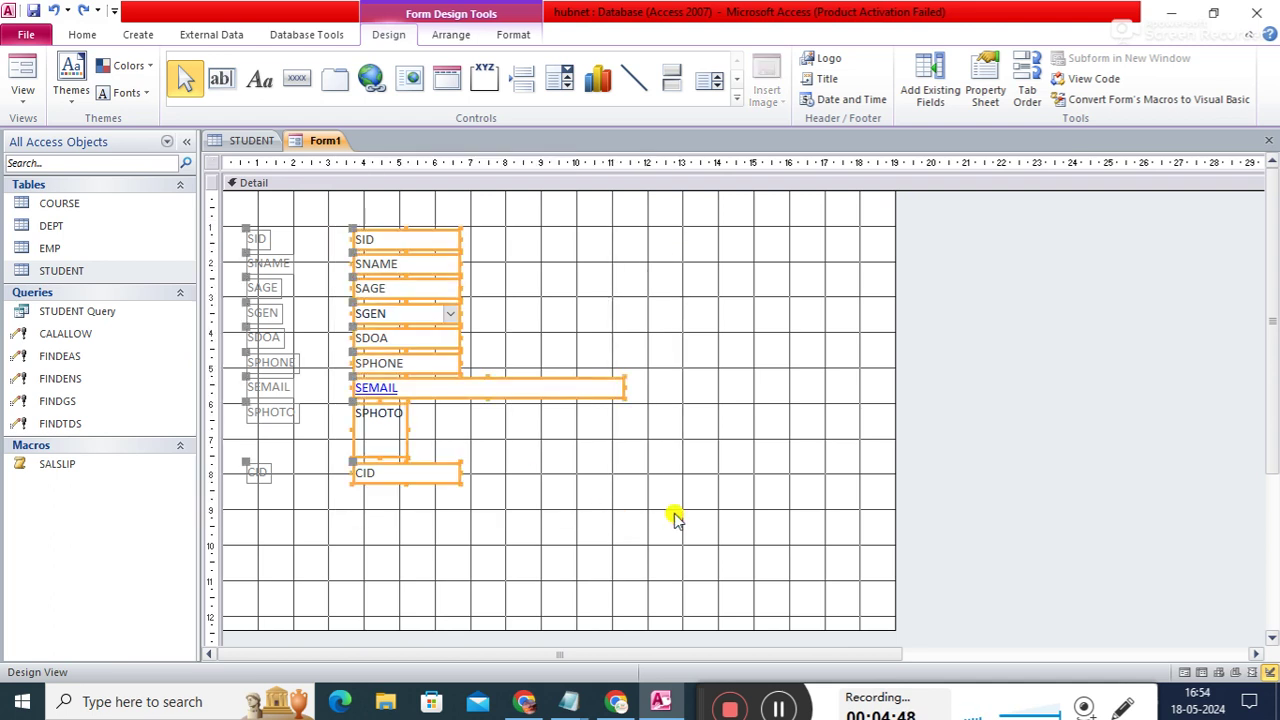
pyautogui.moveTo(434, 374); pyautogui.dragTo(628, 393)
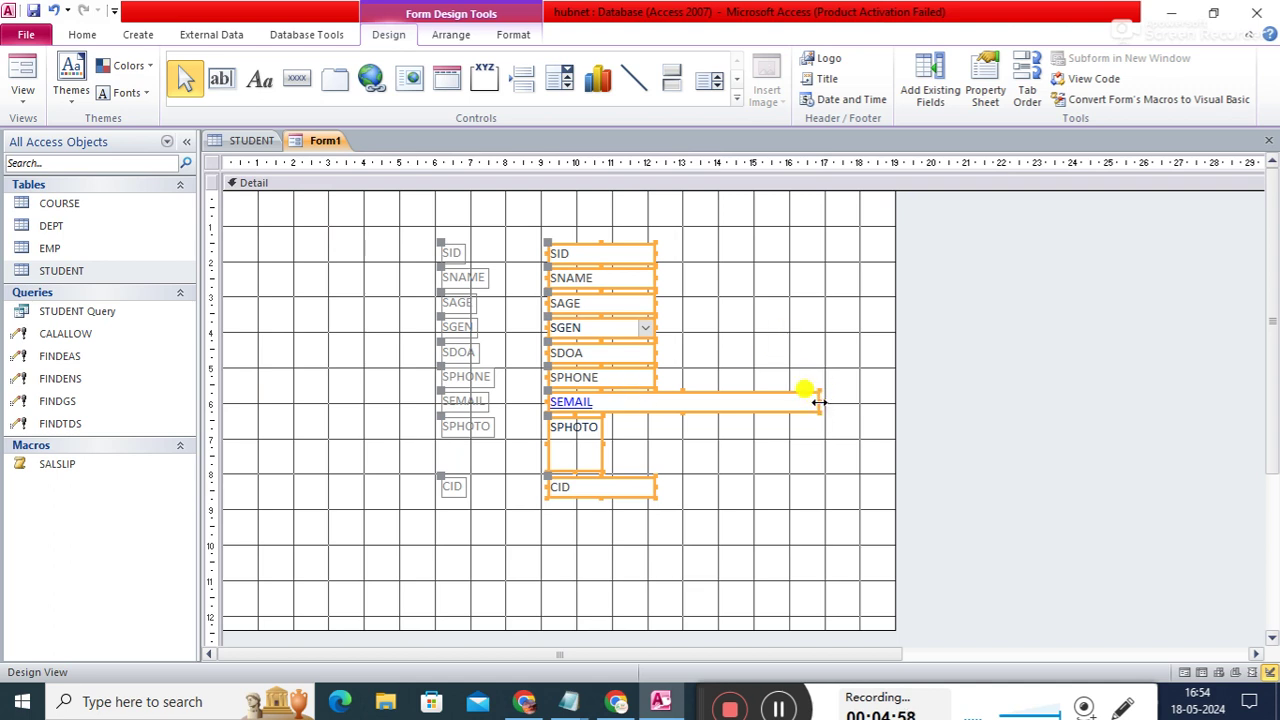
pyautogui.moveTo(819, 401); pyautogui.dragTo(884, 409)
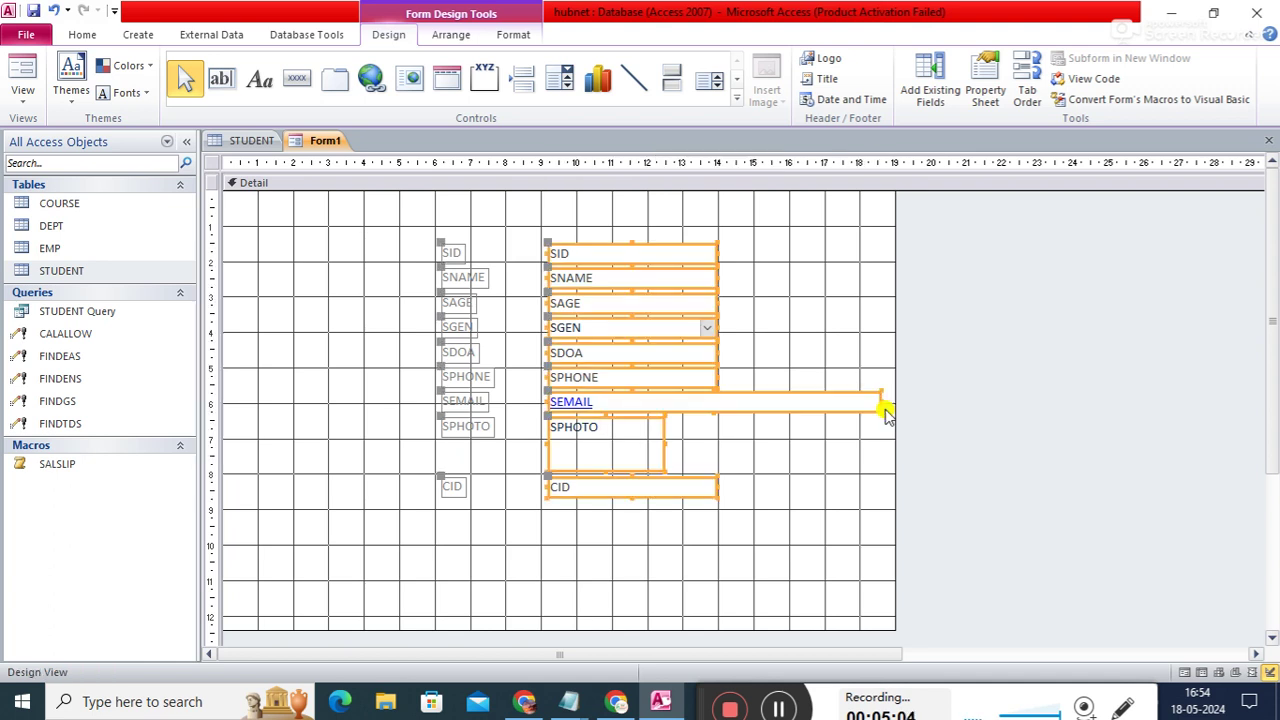
pyautogui.moveTo(634, 360); pyautogui.dragTo(522, 378)
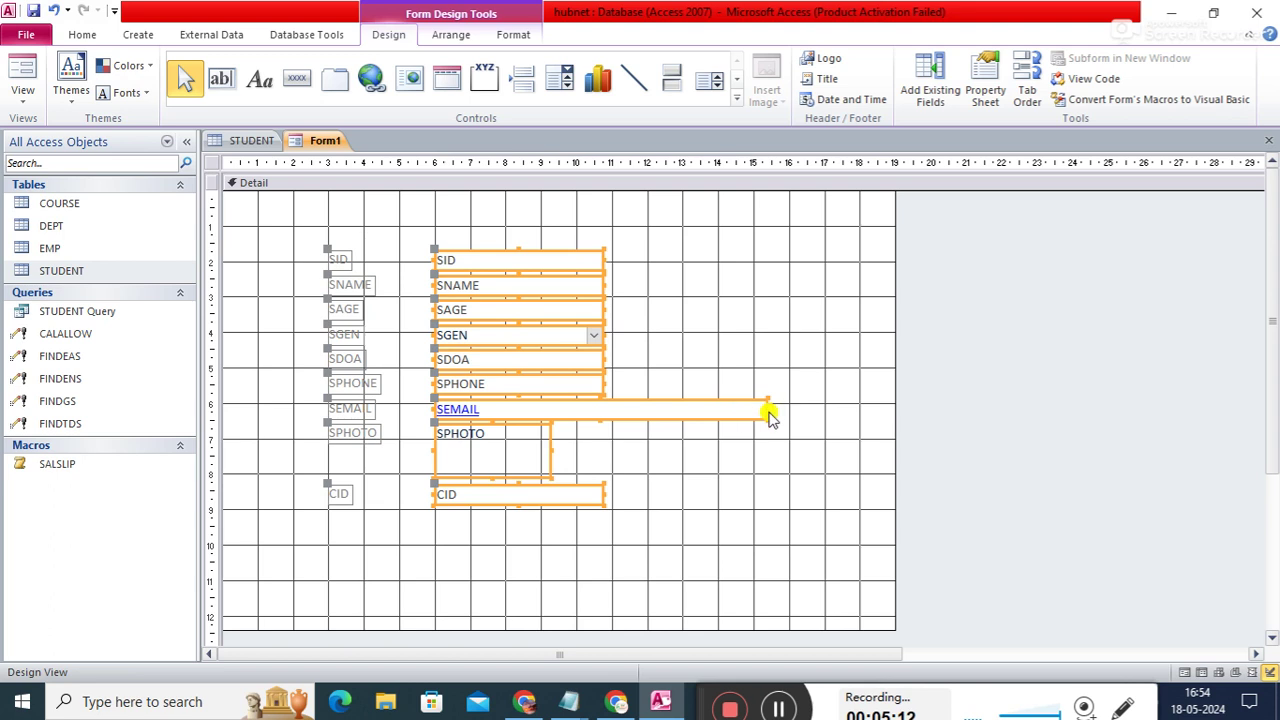
pyautogui.moveTo(768, 408); pyautogui.dragTo(846, 422)
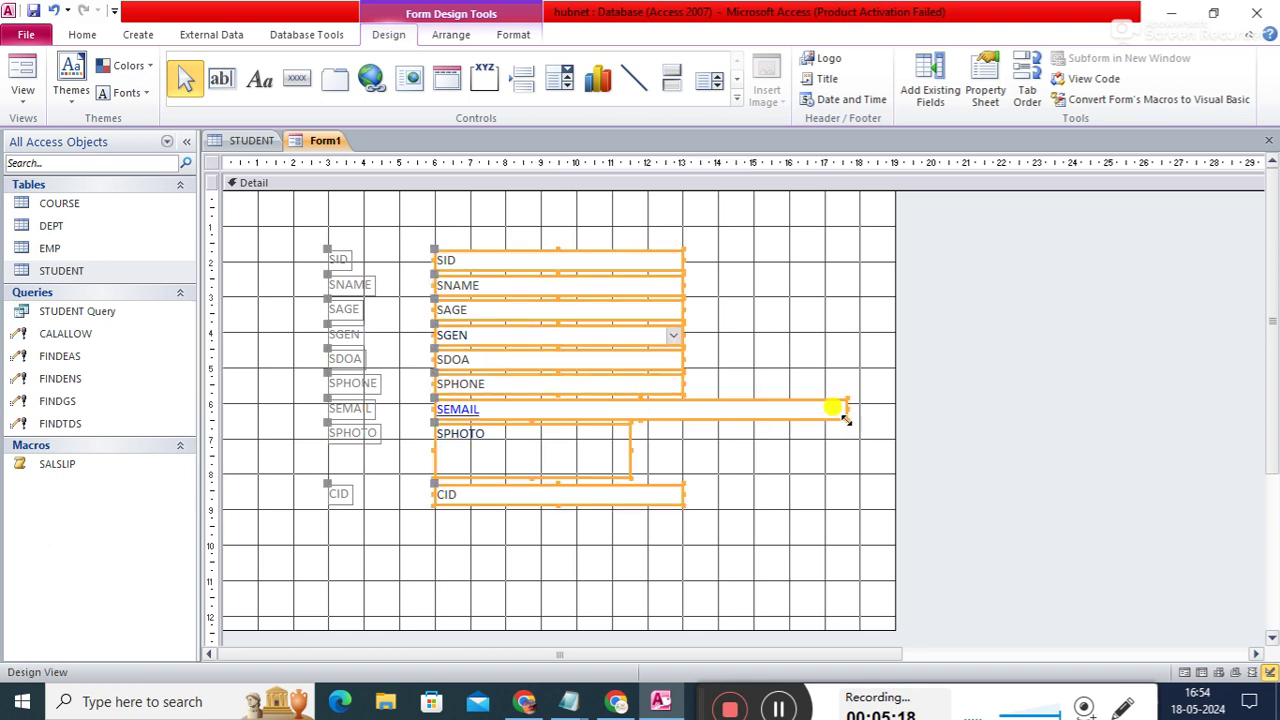
pyautogui.click(843, 334)
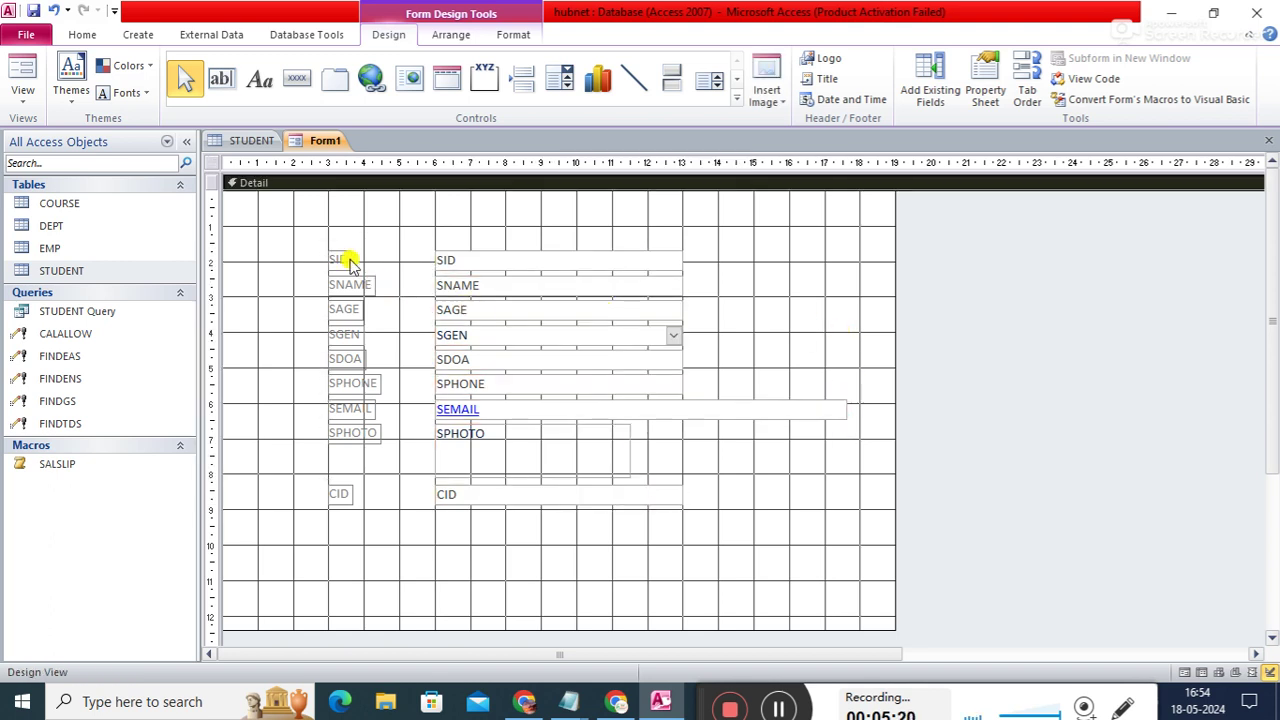
# - Widen the whole column of field labels and nudge it slightly left
pyautogui.moveTo(307, 254); pyautogui.dragTo(394, 517)
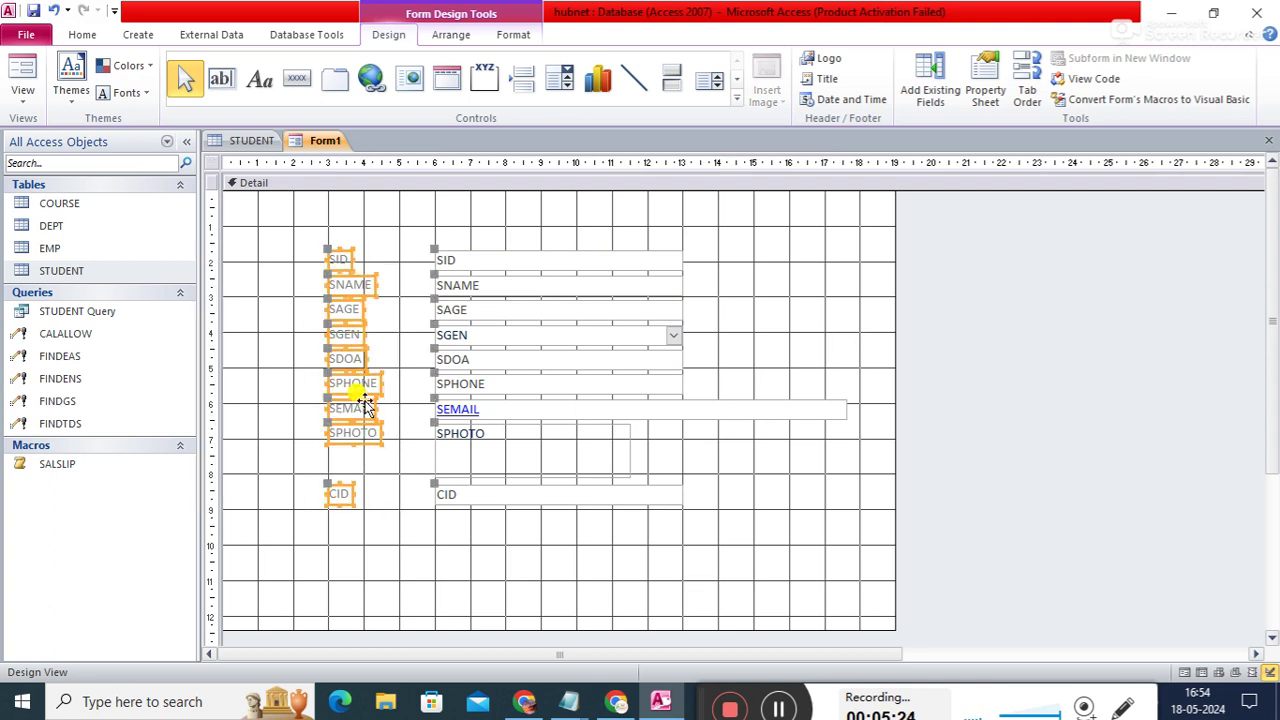
pyautogui.moveTo(380, 384); pyautogui.dragTo(405, 390)
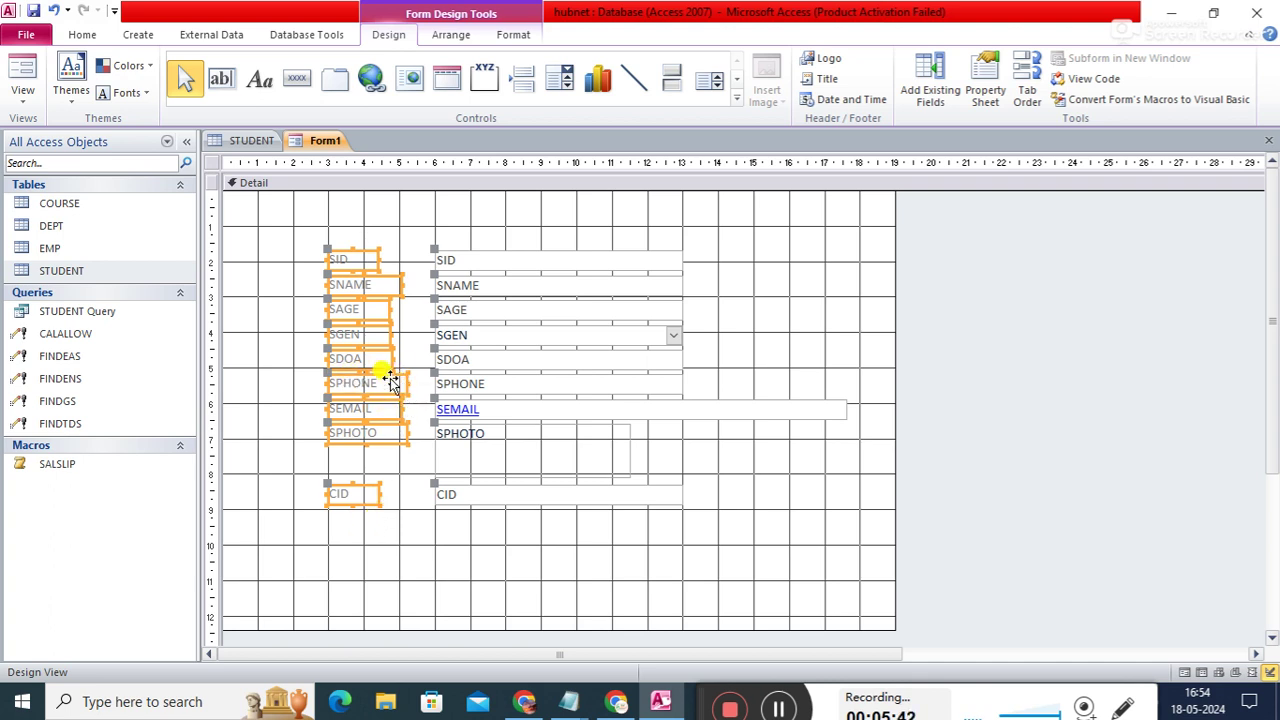
pyautogui.moveTo(375, 375)
pyautogui.mouseDown()
pyautogui.moveTo(360, 373)
pyautogui.moveTo(373, 372)
pyautogui.mouseUp()
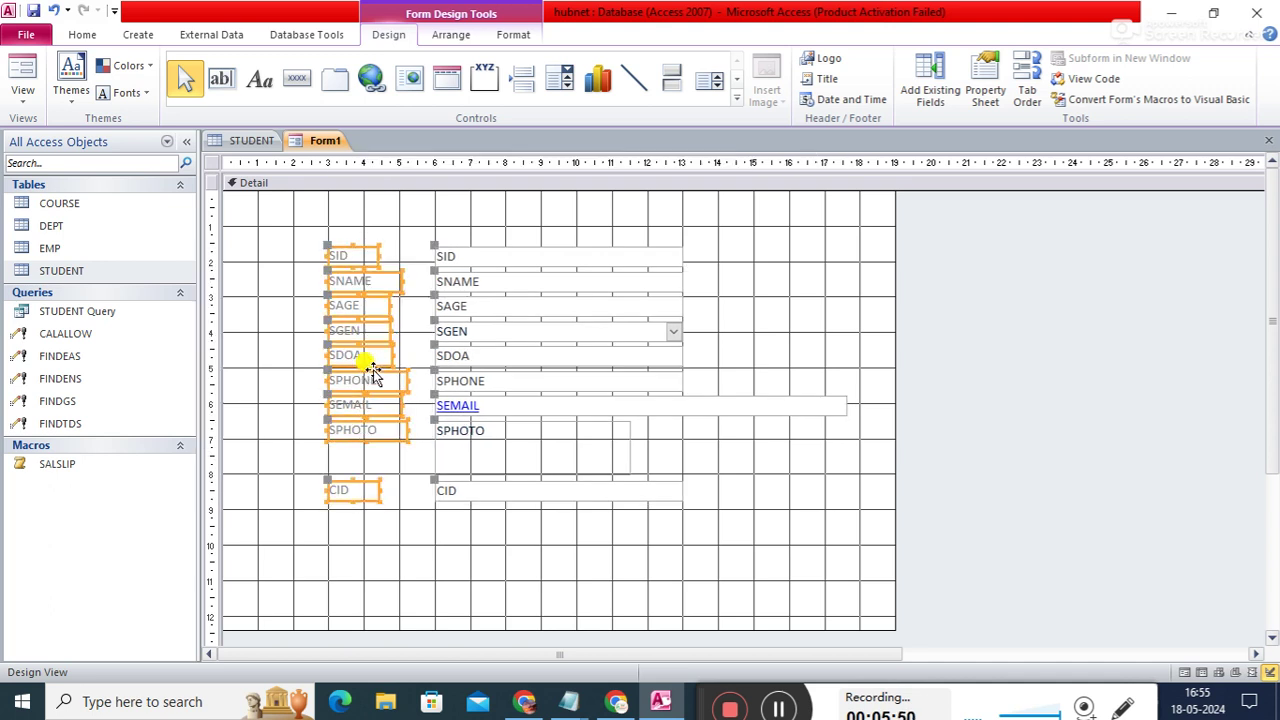
pyautogui.click(401, 245)
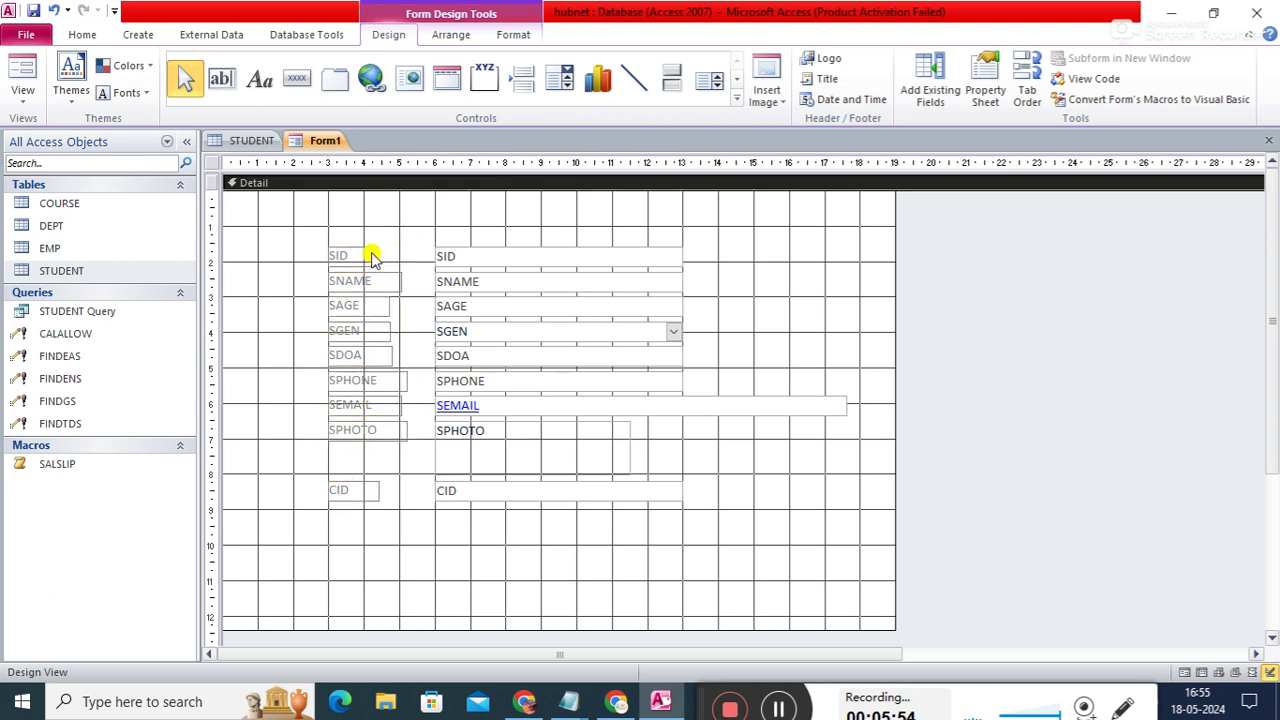
# - Match the SID through SPHONE label widths, widening SAGE and narrowing SPHONE
pyautogui.click(372, 256)
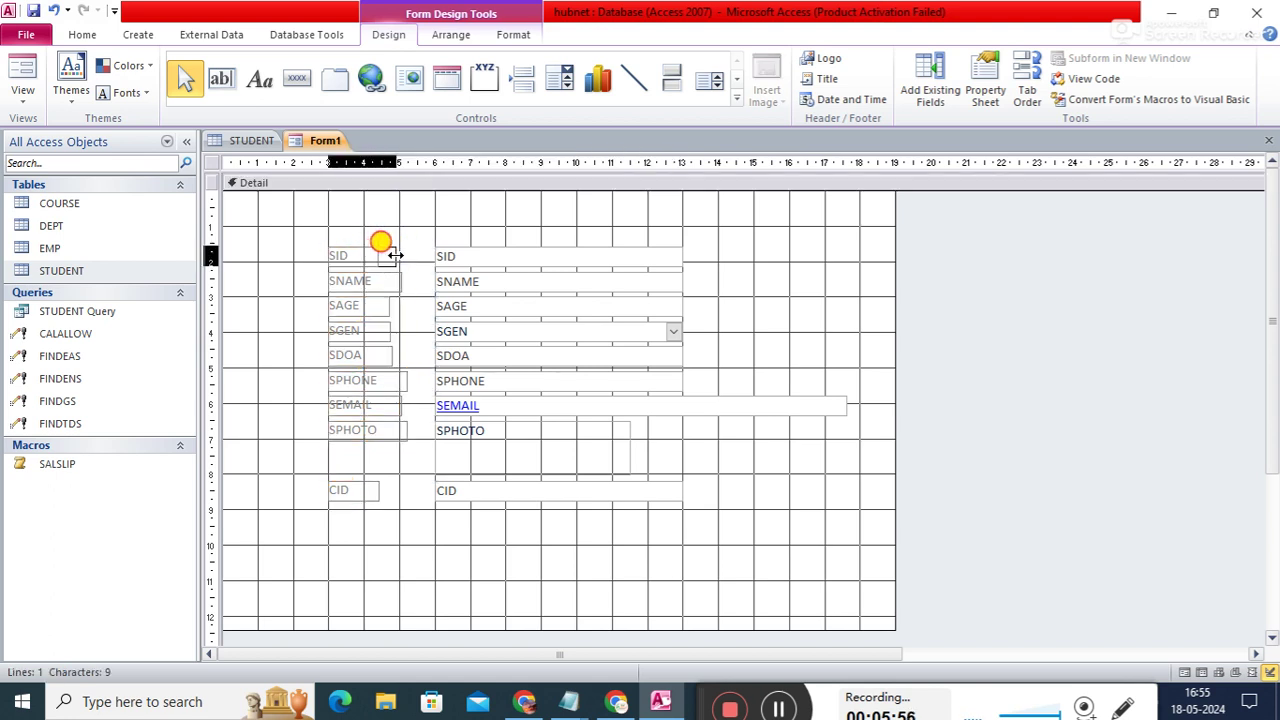
pyautogui.click(389, 283)
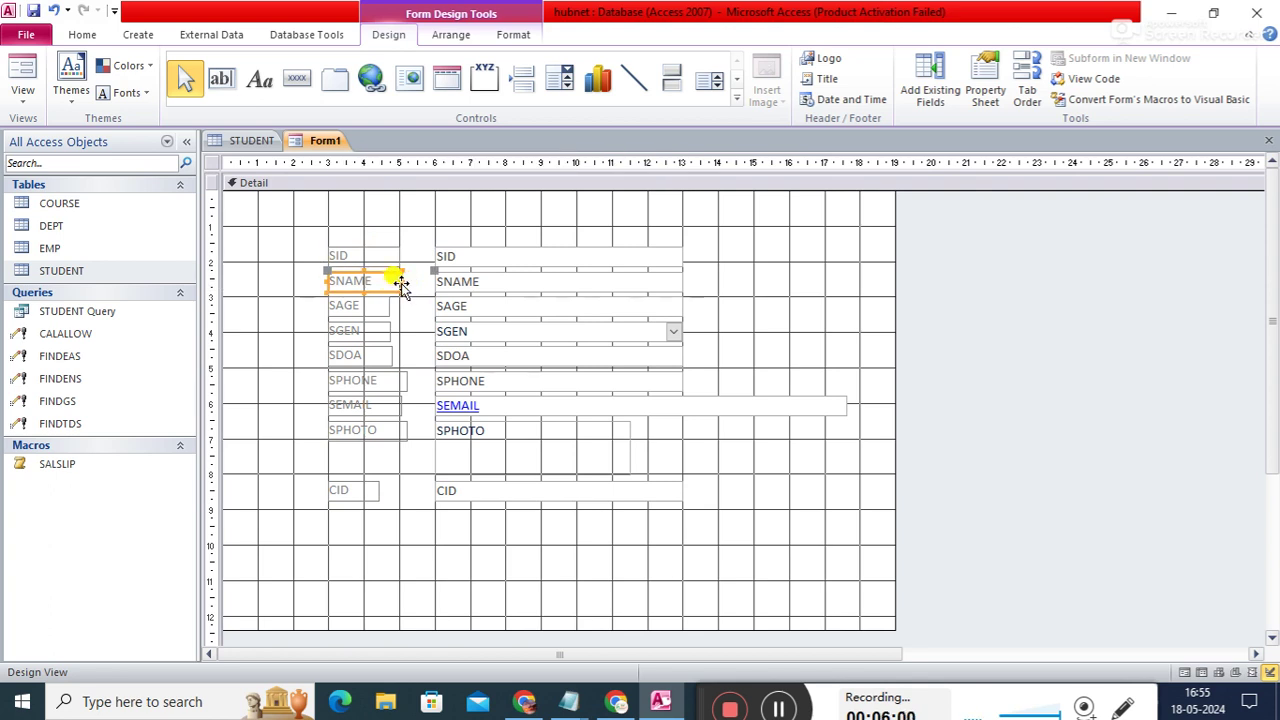
pyautogui.click(378, 307)
pyautogui.moveTo(390, 306); pyautogui.dragTo(399, 307)
pyautogui.click(391, 281)
pyautogui.click(395, 282)
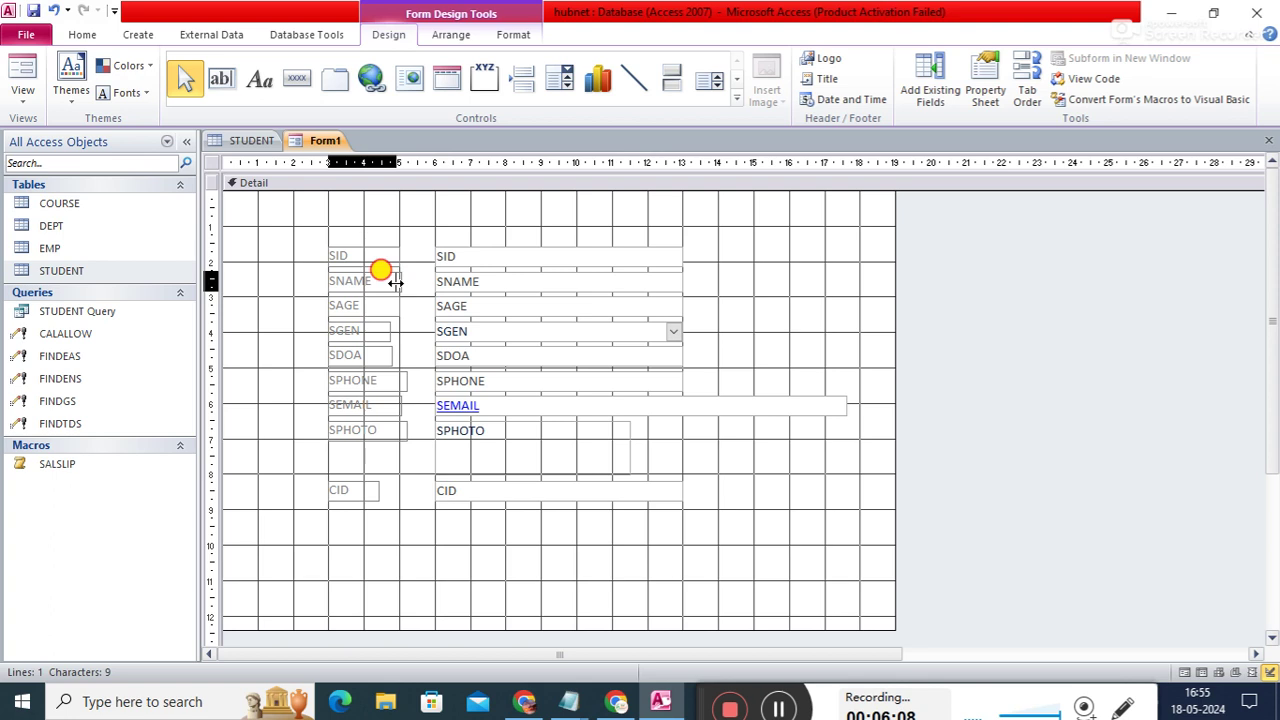
pyautogui.press('Escape')
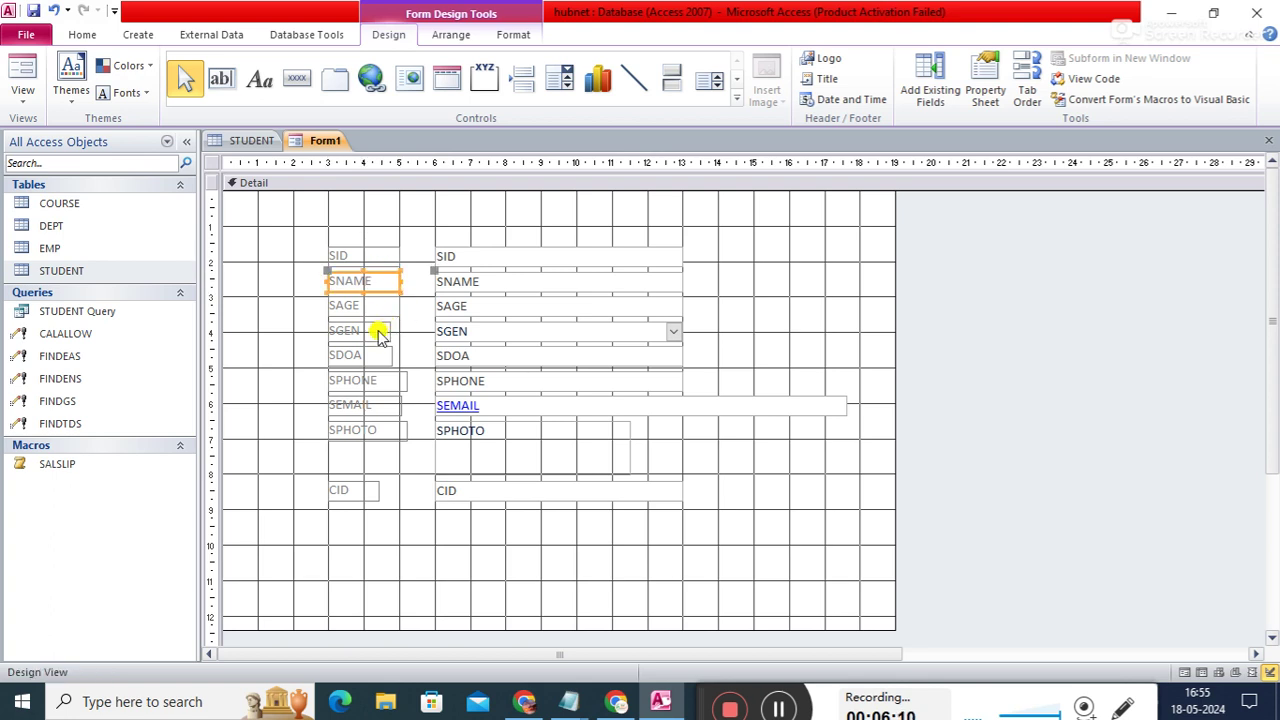
pyautogui.click(381, 332)
pyautogui.click(383, 320)
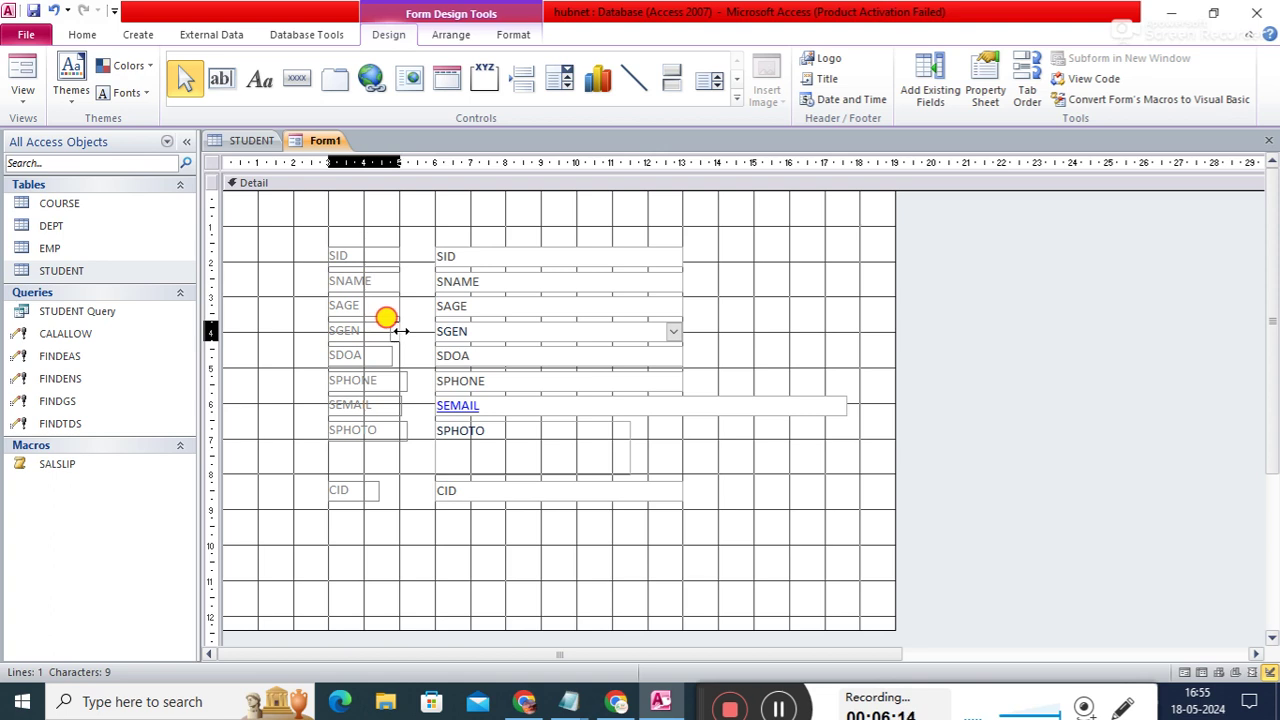
pyautogui.click(390, 352)
pyautogui.click(394, 355)
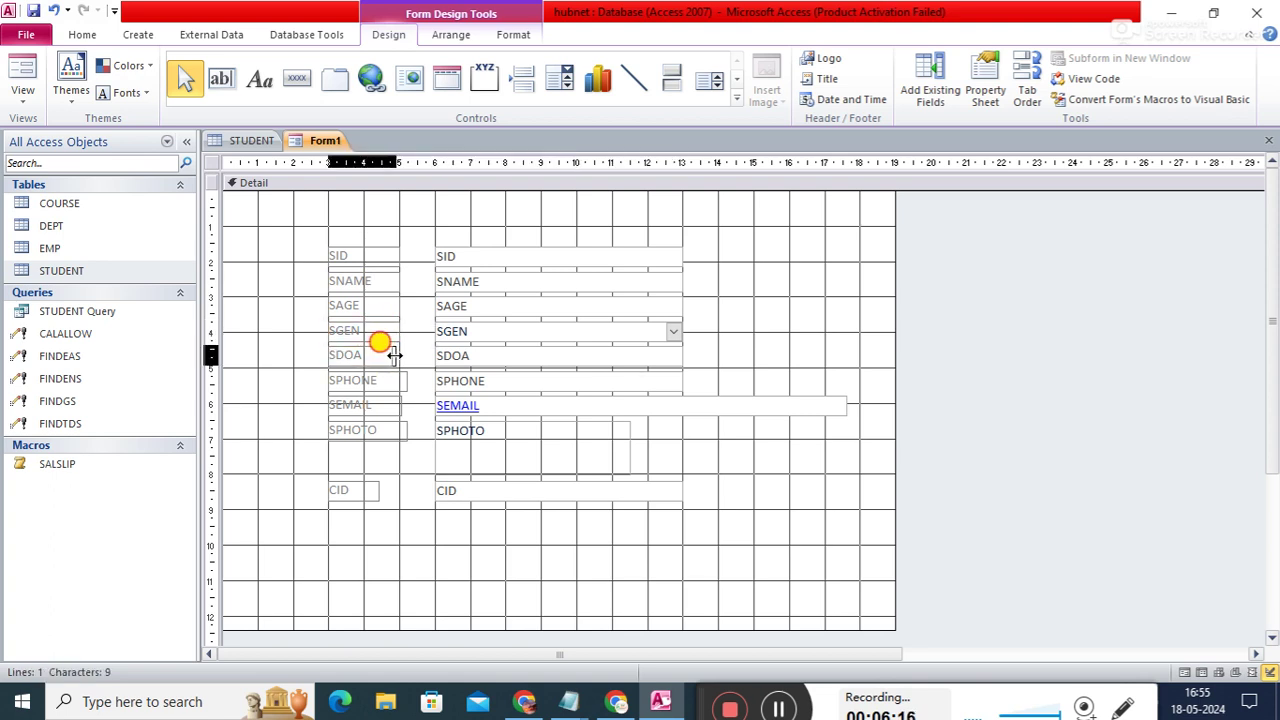
pyautogui.click(391, 380)
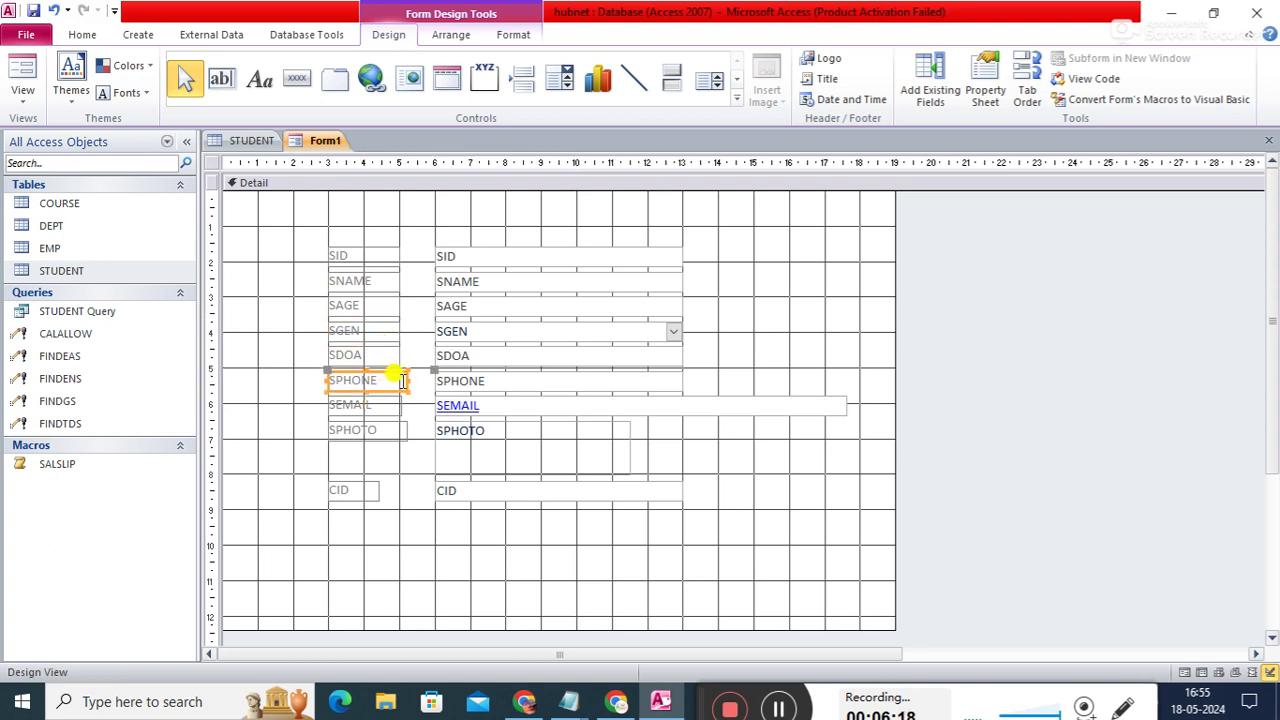
pyautogui.moveTo(408, 380); pyautogui.dragTo(397, 380)
# - Check the SEMAIL and SPHOTO labels and widen the CID label to match
pyautogui.click(390, 405)
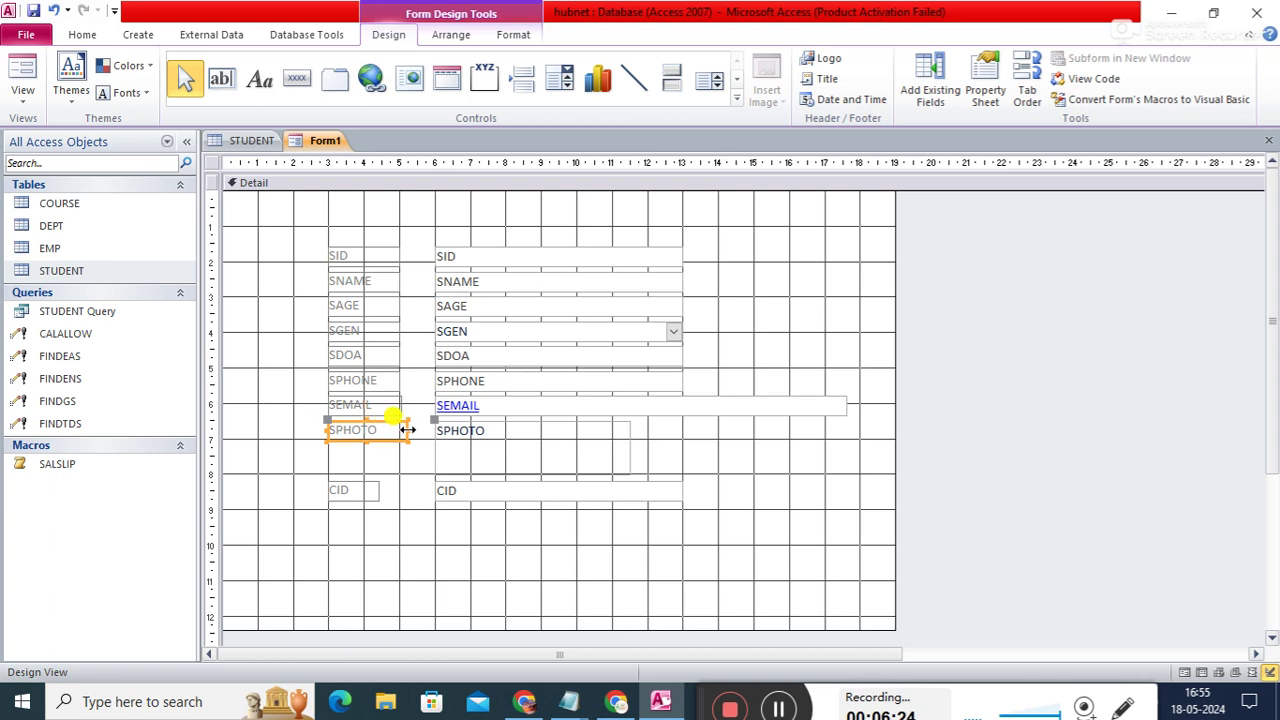
pyautogui.click(385, 426)
pyautogui.click(395, 431)
pyautogui.click(387, 403)
pyautogui.click(390, 403)
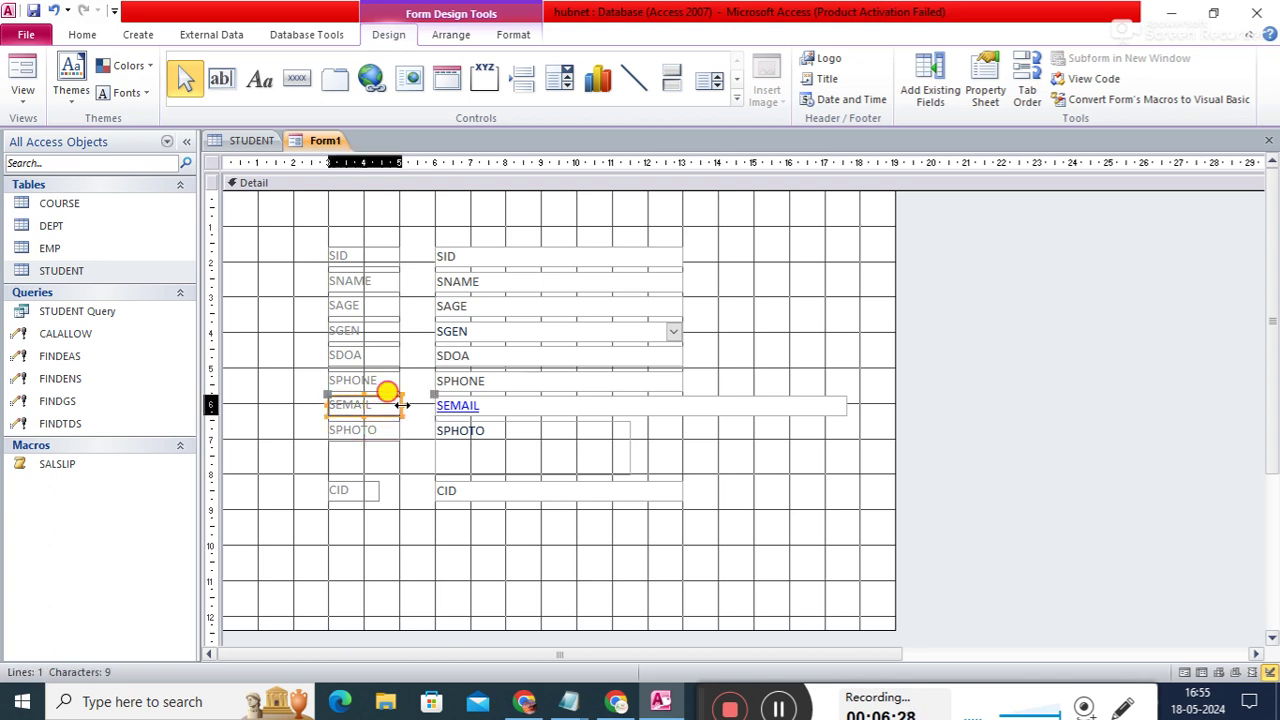
pyautogui.click(393, 402)
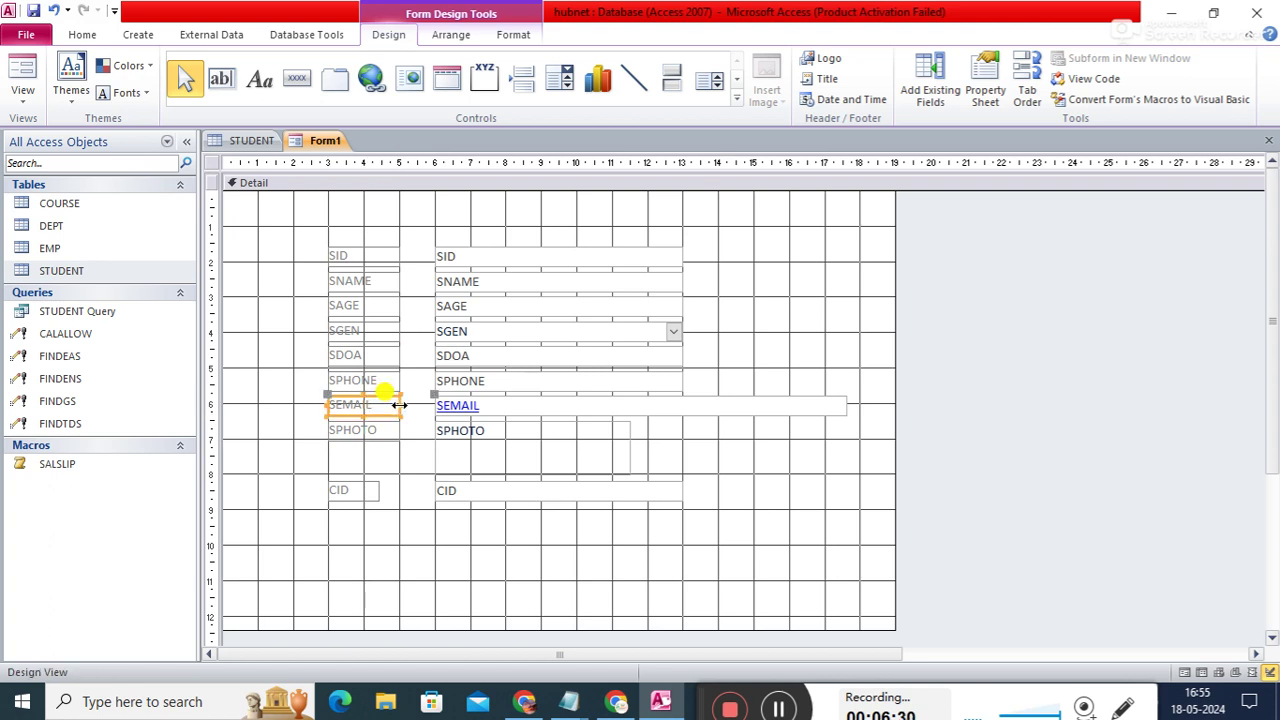
pyautogui.click(368, 431)
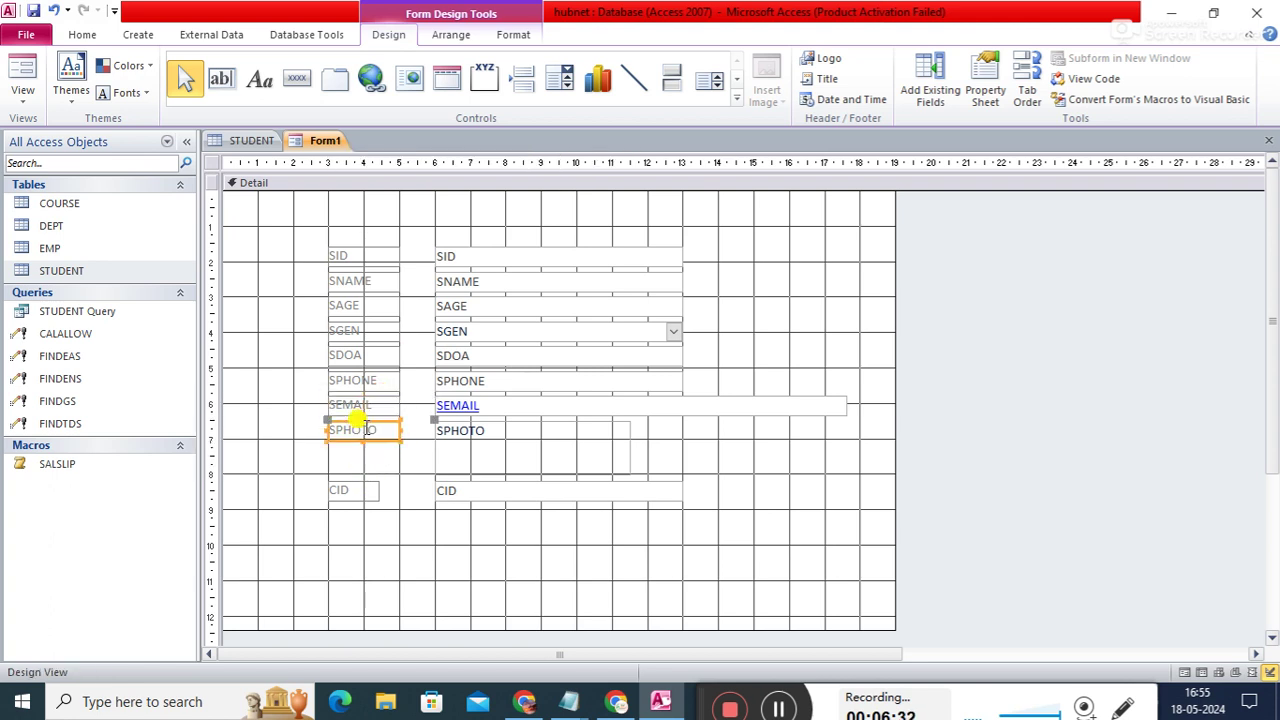
pyautogui.click(367, 493)
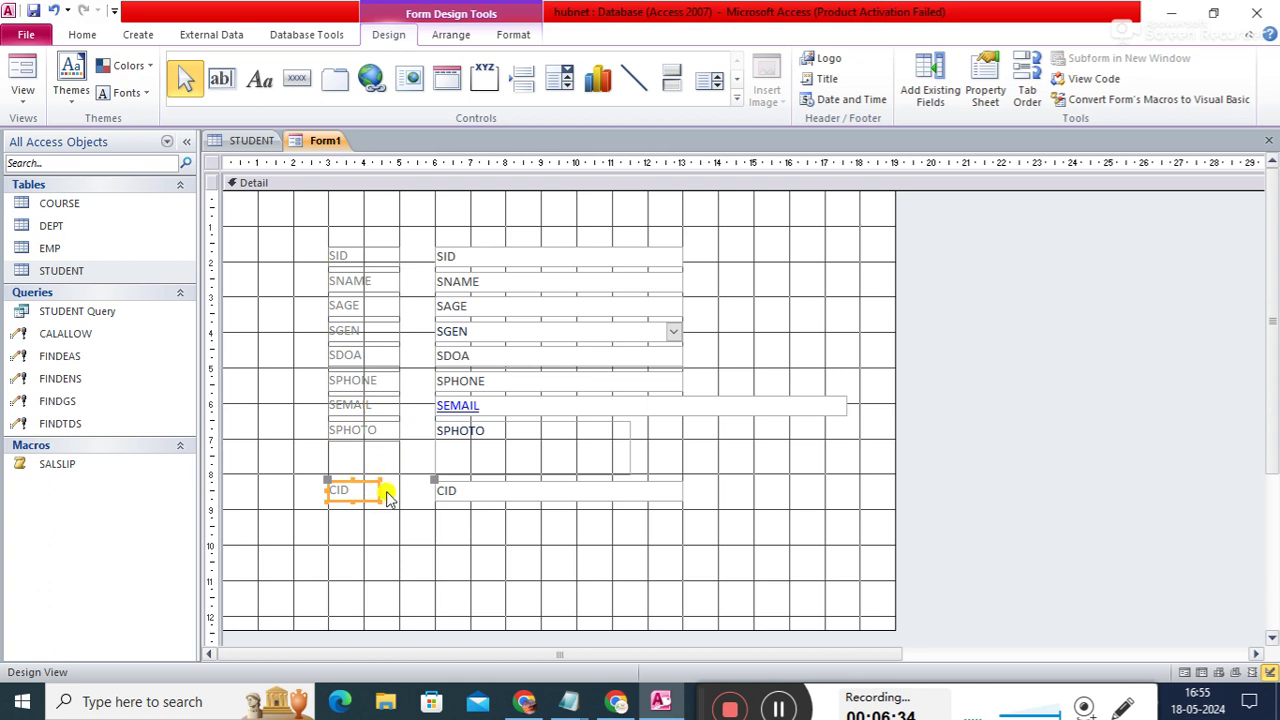
pyautogui.click(366, 484)
pyautogui.moveTo(379, 490); pyautogui.dragTo(395, 491)
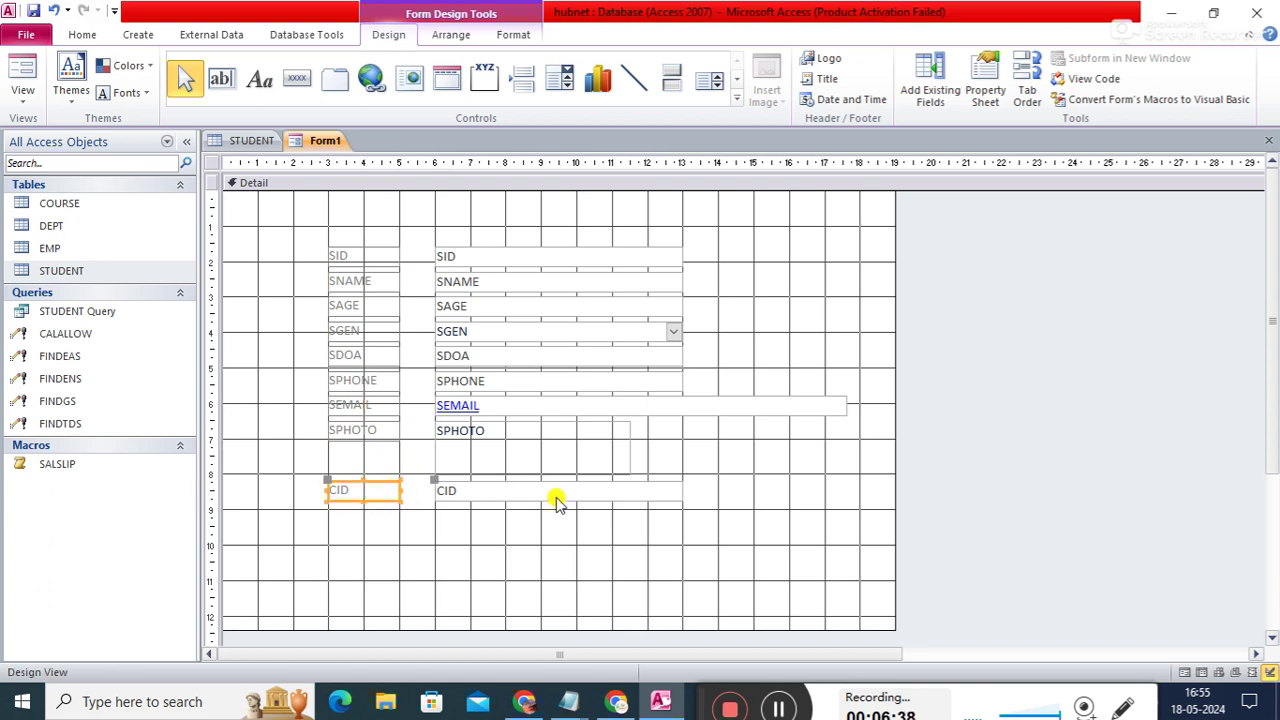
# - Make the SPHOTO picture box narrower and cut the SEMAIL box back near the other fields' width
pyautogui.click(827, 494)
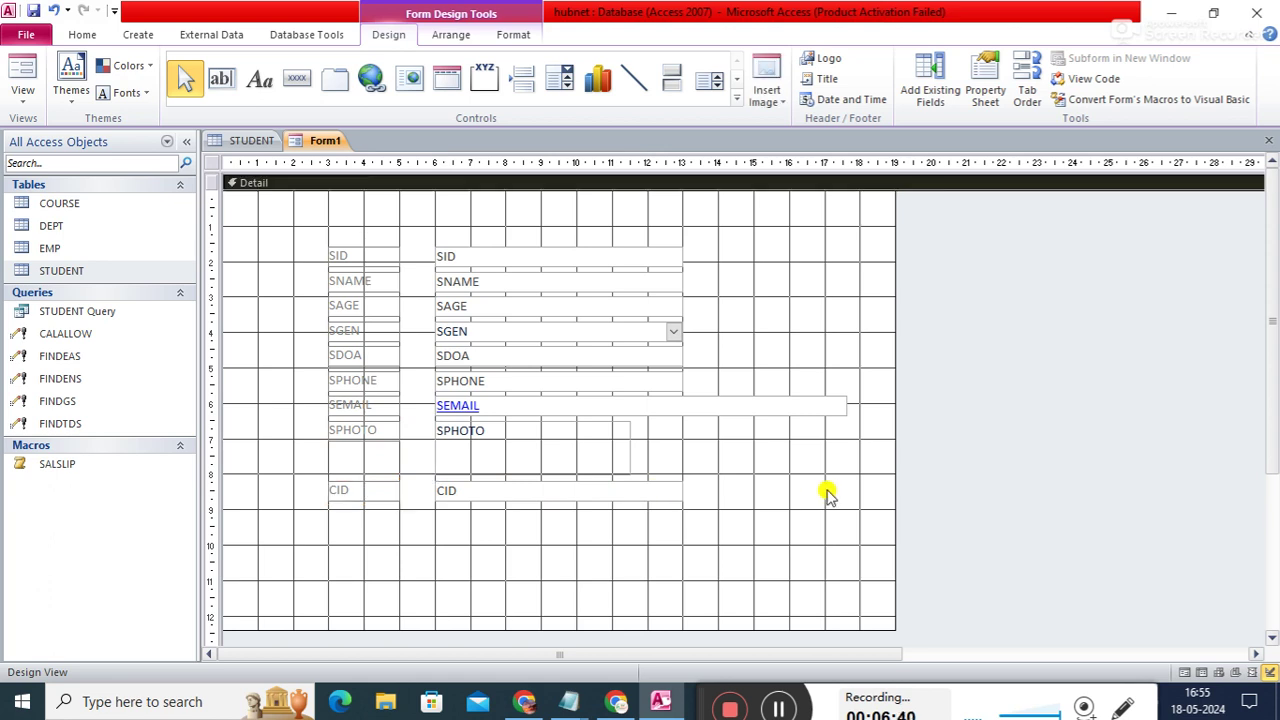
pyautogui.click(591, 446)
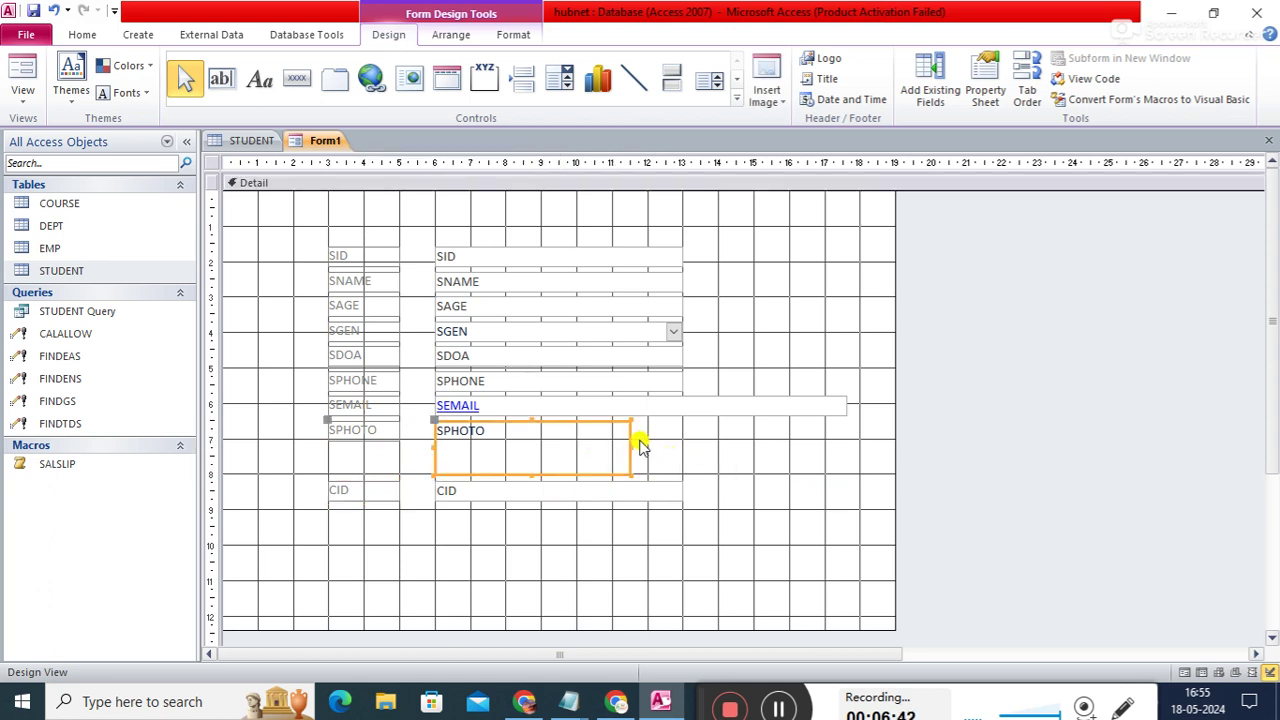
pyautogui.moveTo(628, 440); pyautogui.dragTo(578, 446)
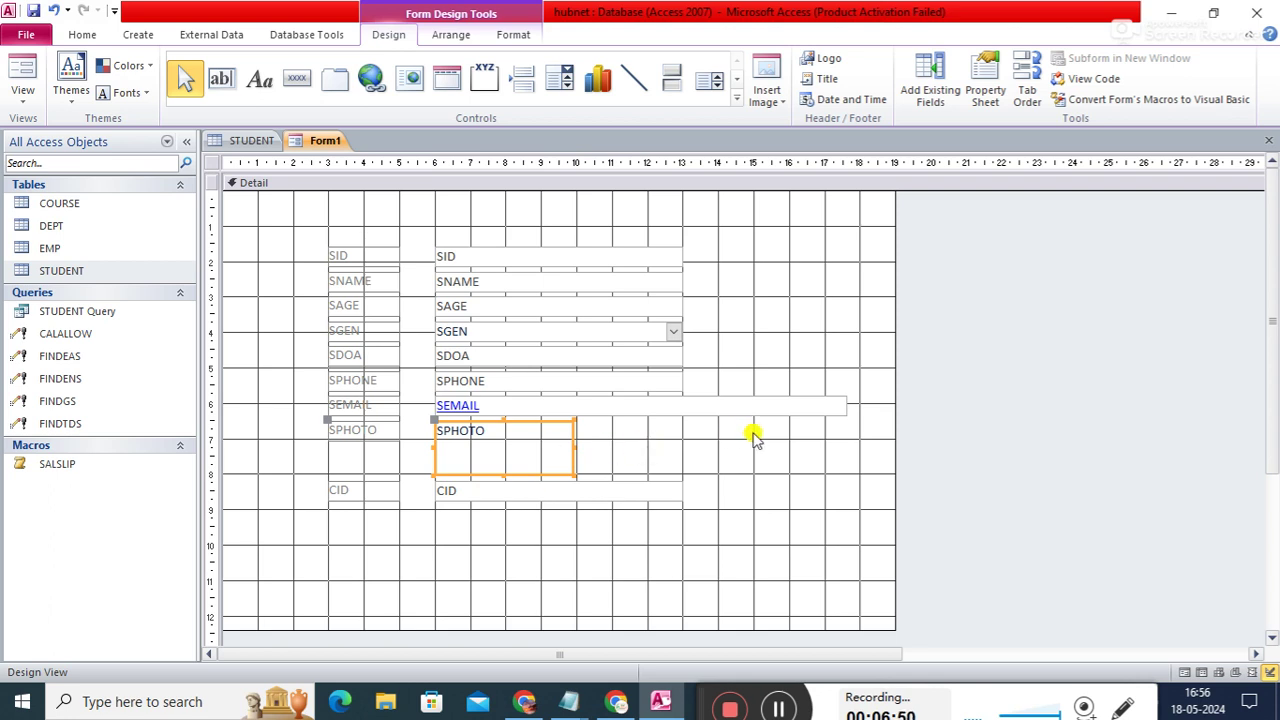
pyautogui.click(783, 405)
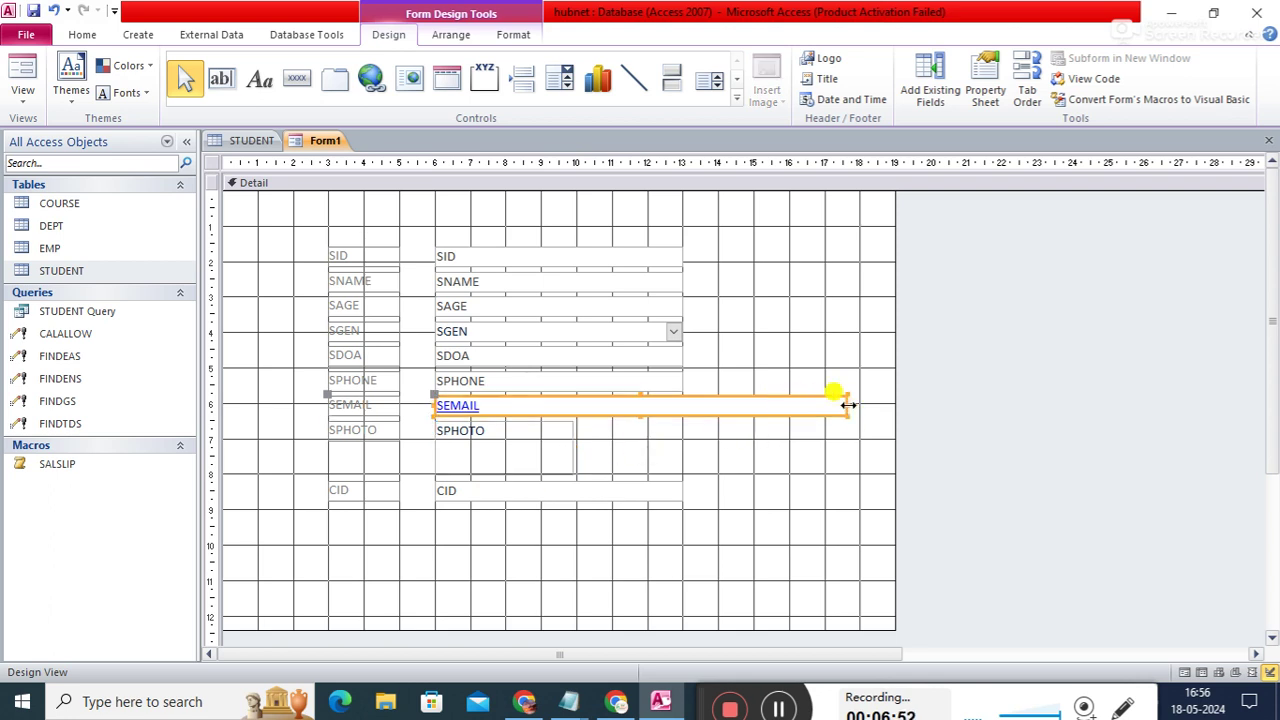
pyautogui.moveTo(846, 408); pyautogui.dragTo(757, 407)
pyautogui.click(807, 343)
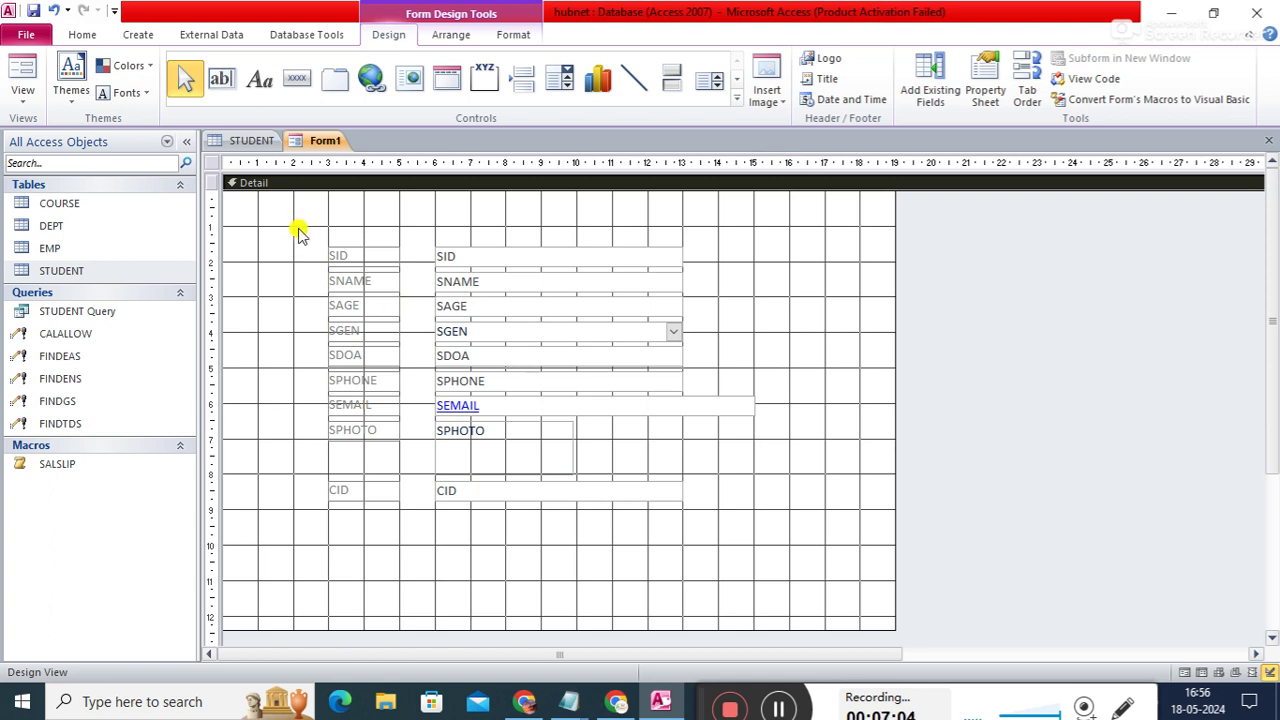
# - Marquee-select the form's labels and field boxes together
pyautogui.moveTo(310, 243); pyautogui.dragTo(787, 540)
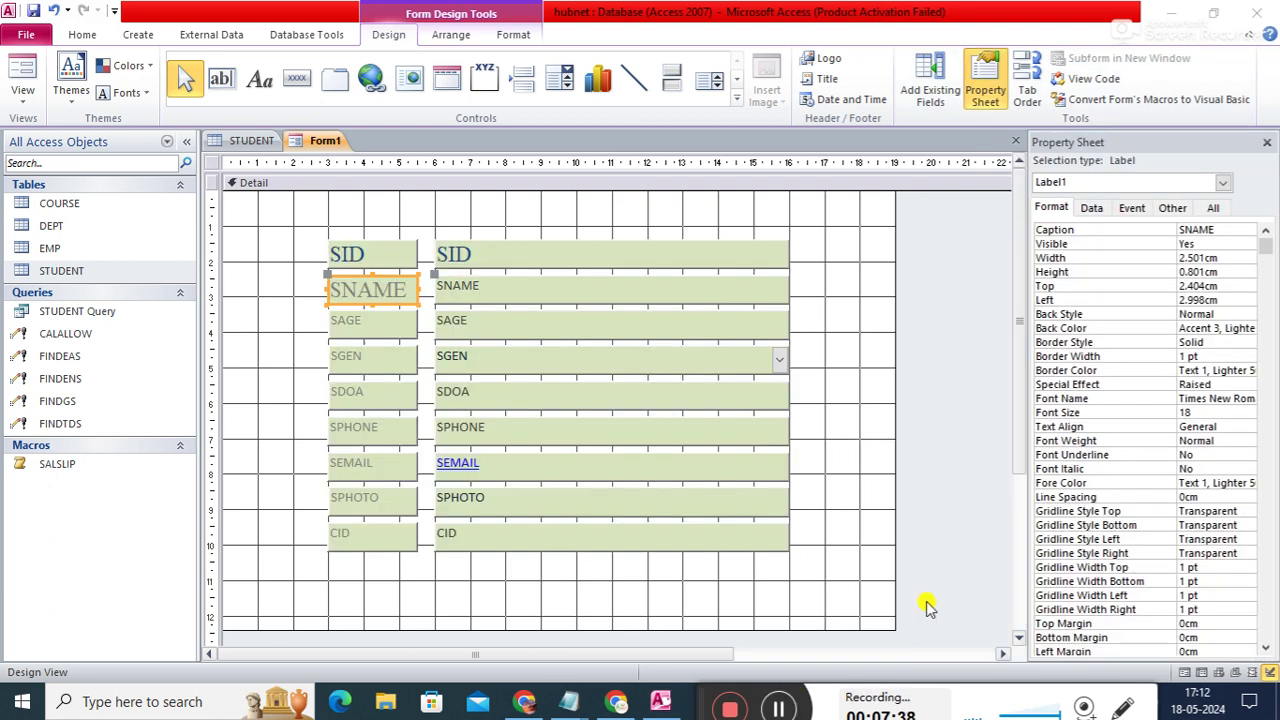
# - Colour the SNAME and SAGE label text dark blue (#1F497D)
pyautogui.click(1255, 482)
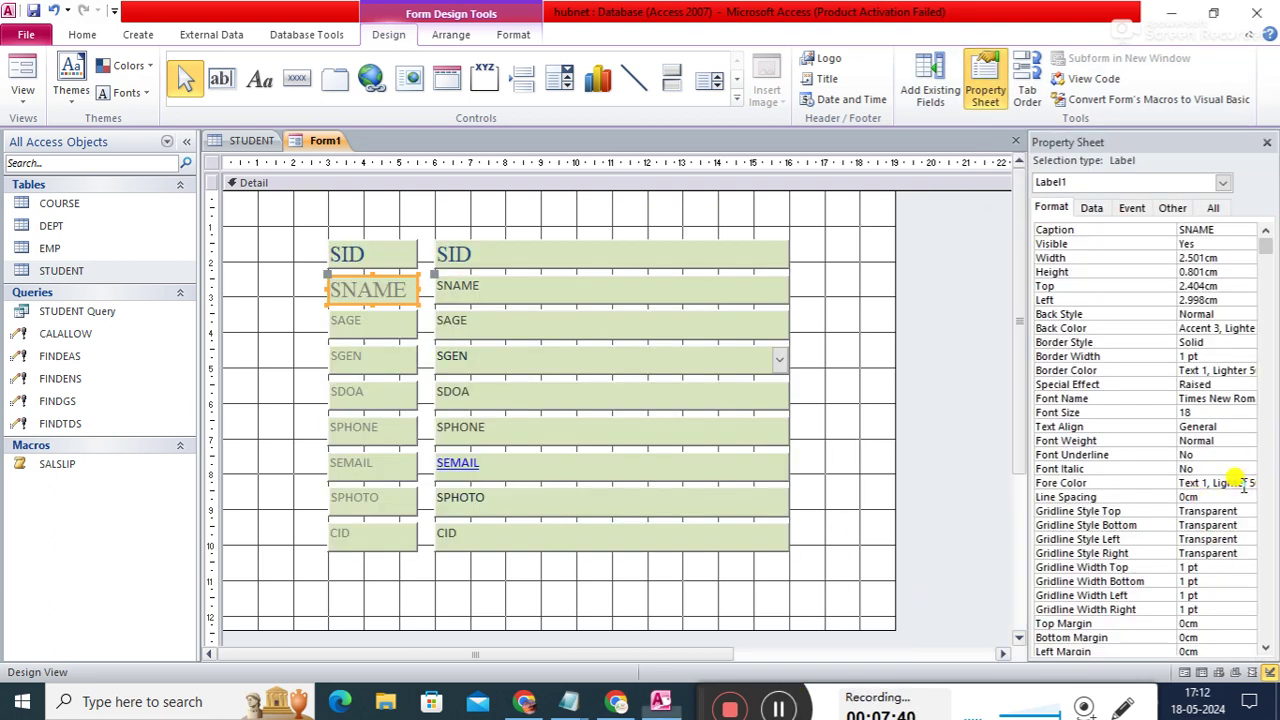
pyautogui.click(1235, 483)
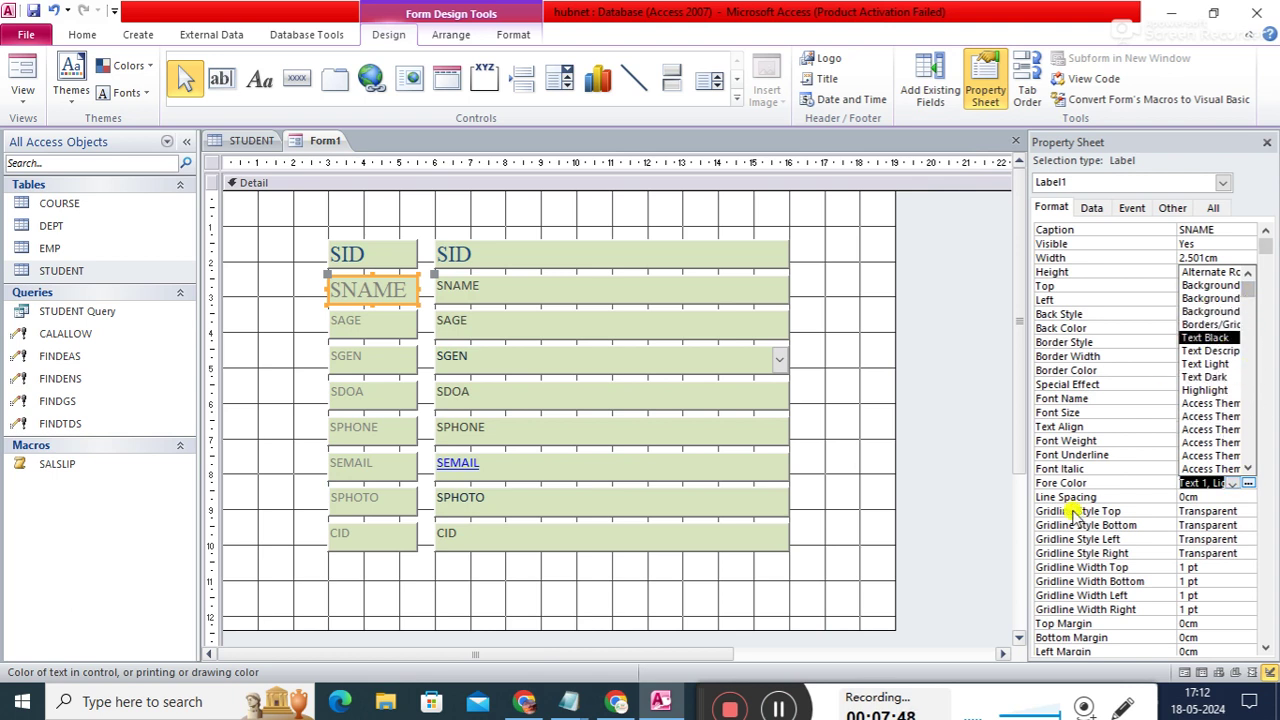
pyautogui.click(522, 287)
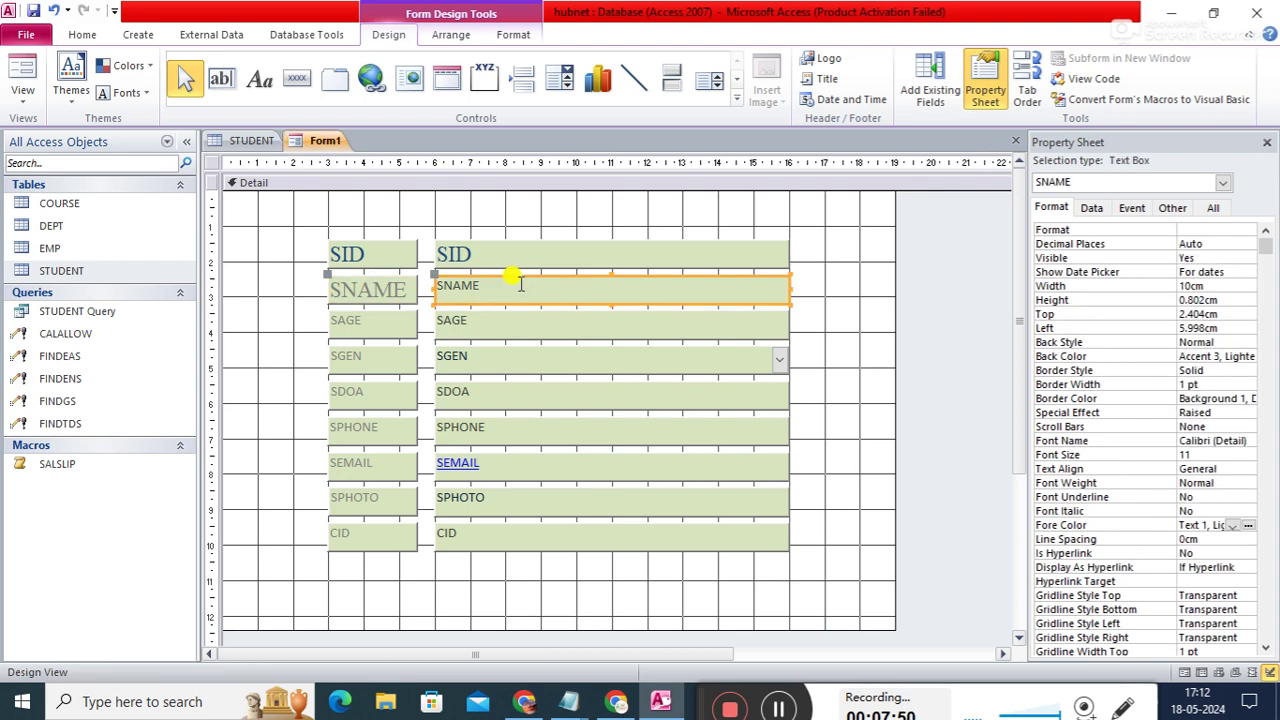
pyautogui.click(402, 287)
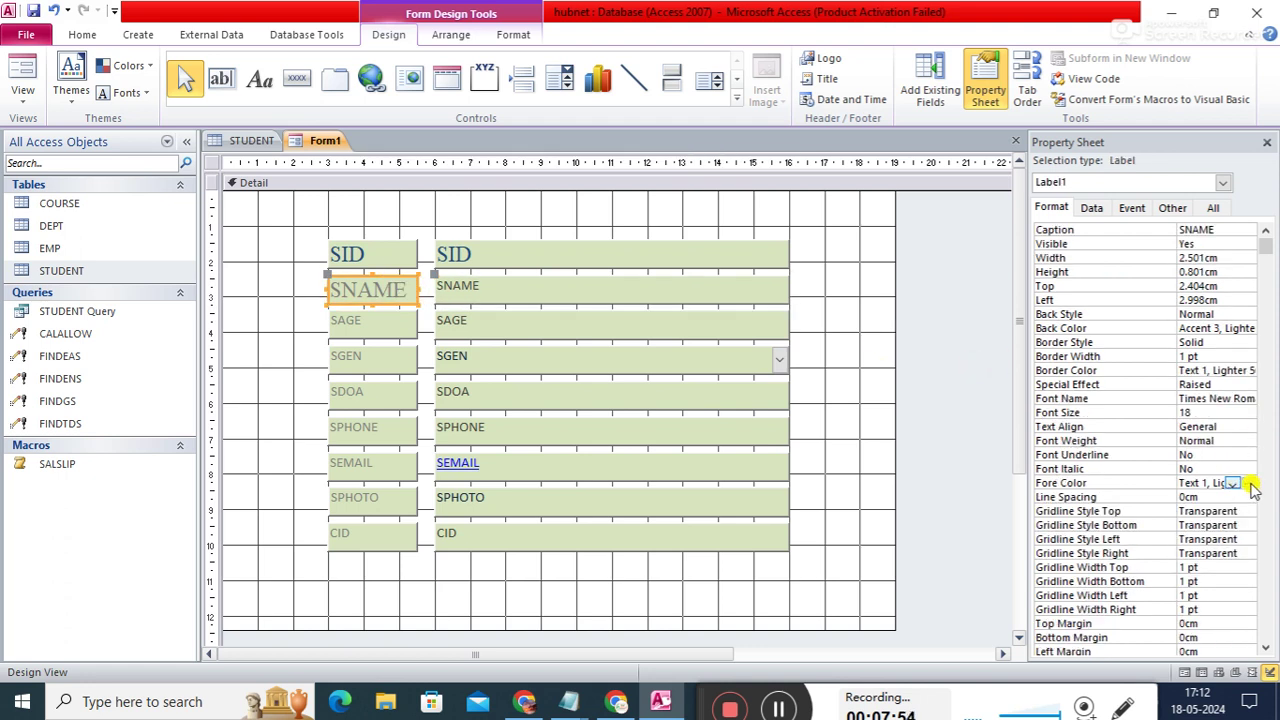
pyautogui.click(1250, 484)
pyautogui.click(1123, 443)
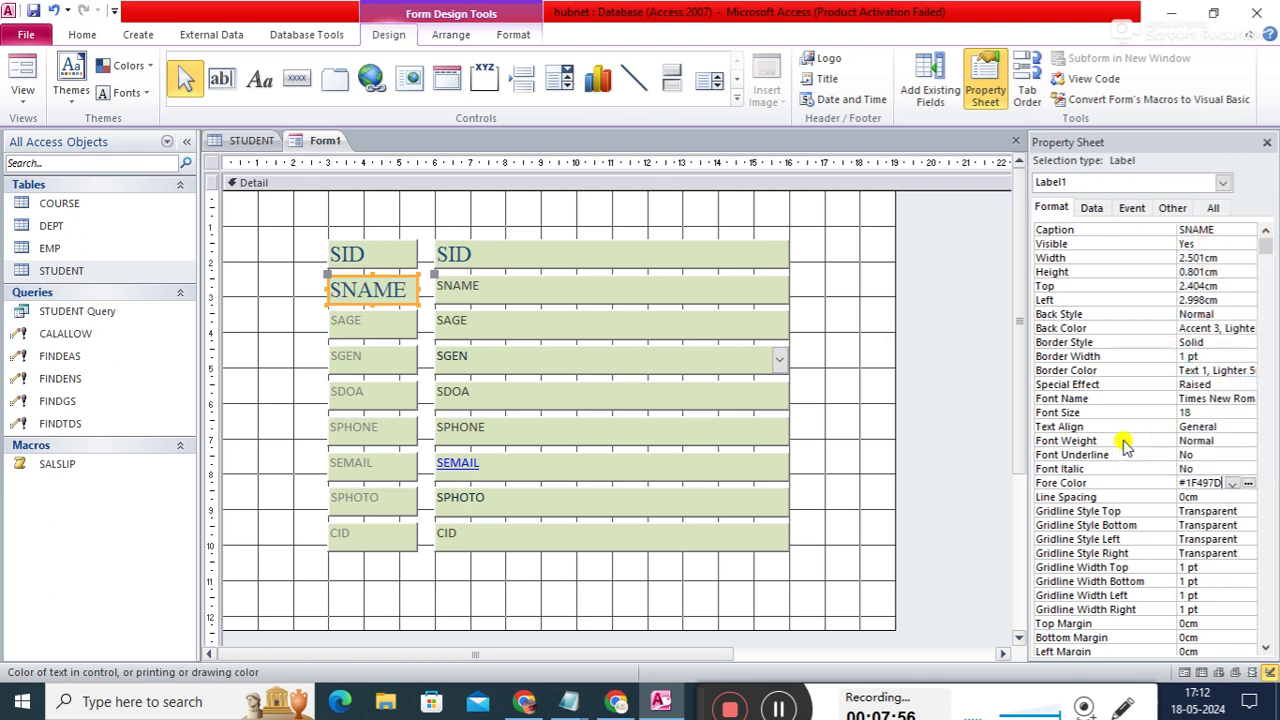
pyautogui.click(400, 323)
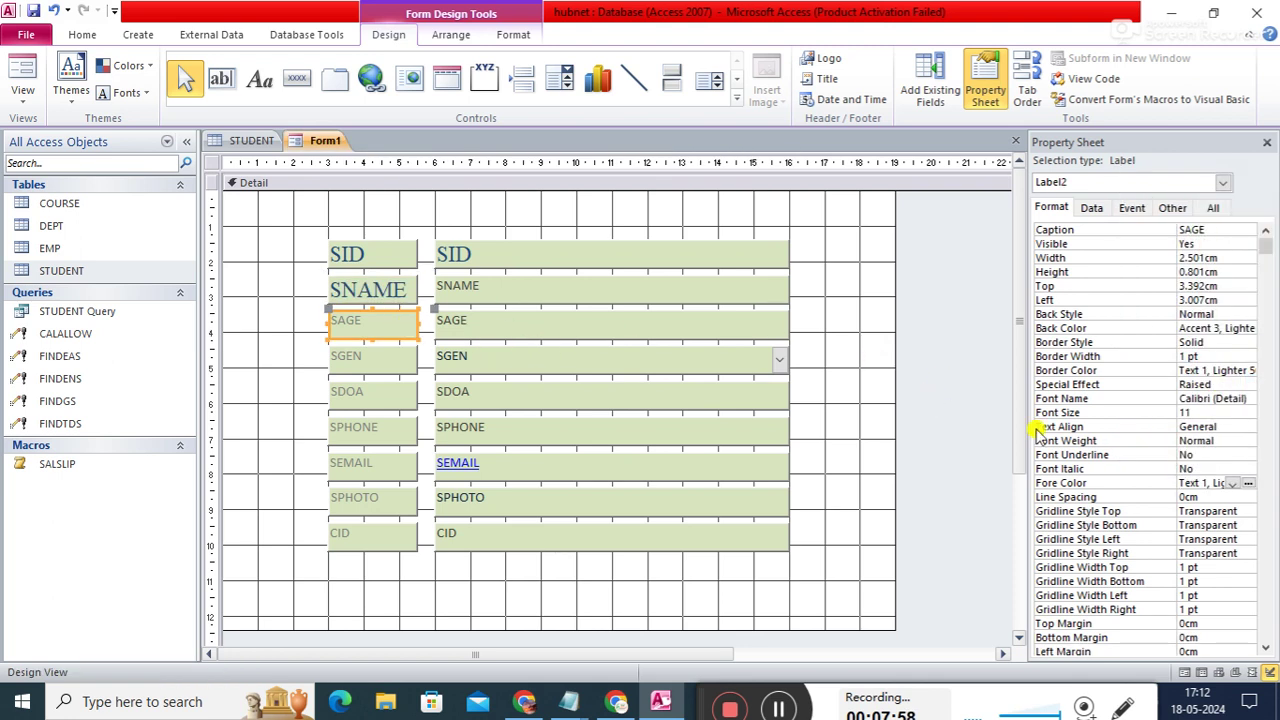
pyautogui.click(1249, 480)
pyautogui.click(1123, 443)
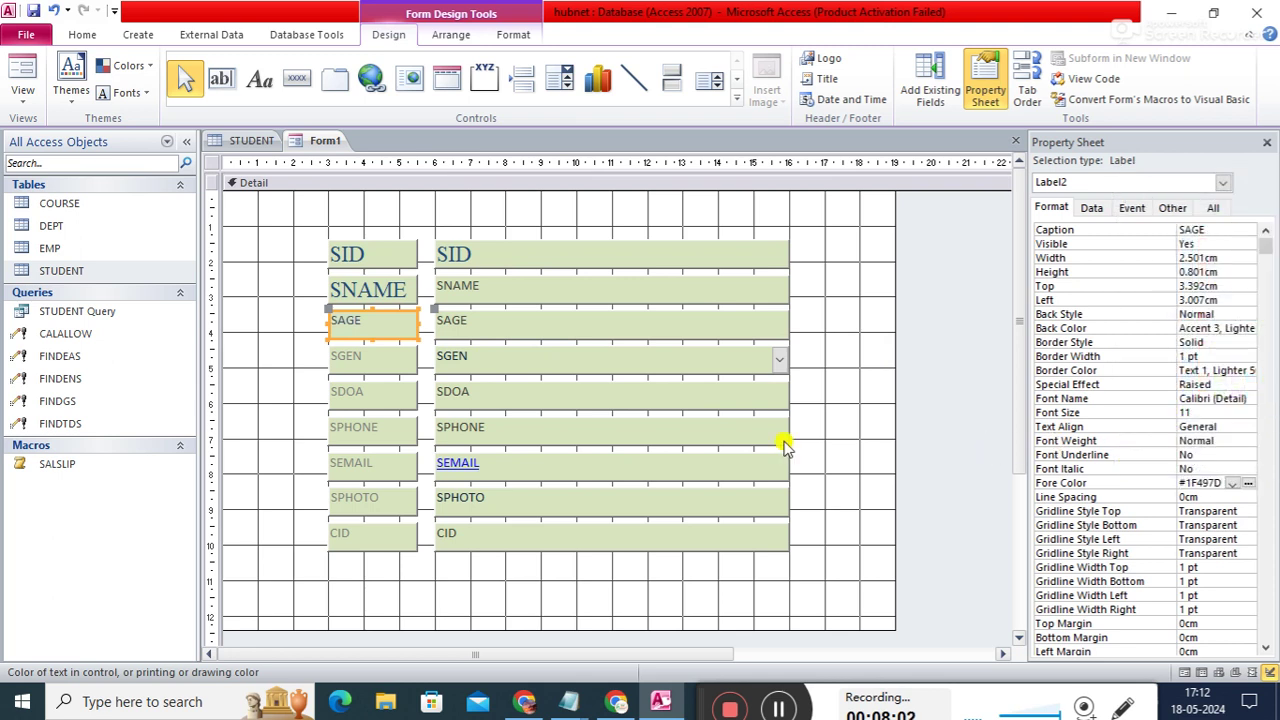
# - Colour the SGEN, SDOA, SPHONE, SEMAIL, SPHOTO and CID label text dark blue
pyautogui.click(377, 366)
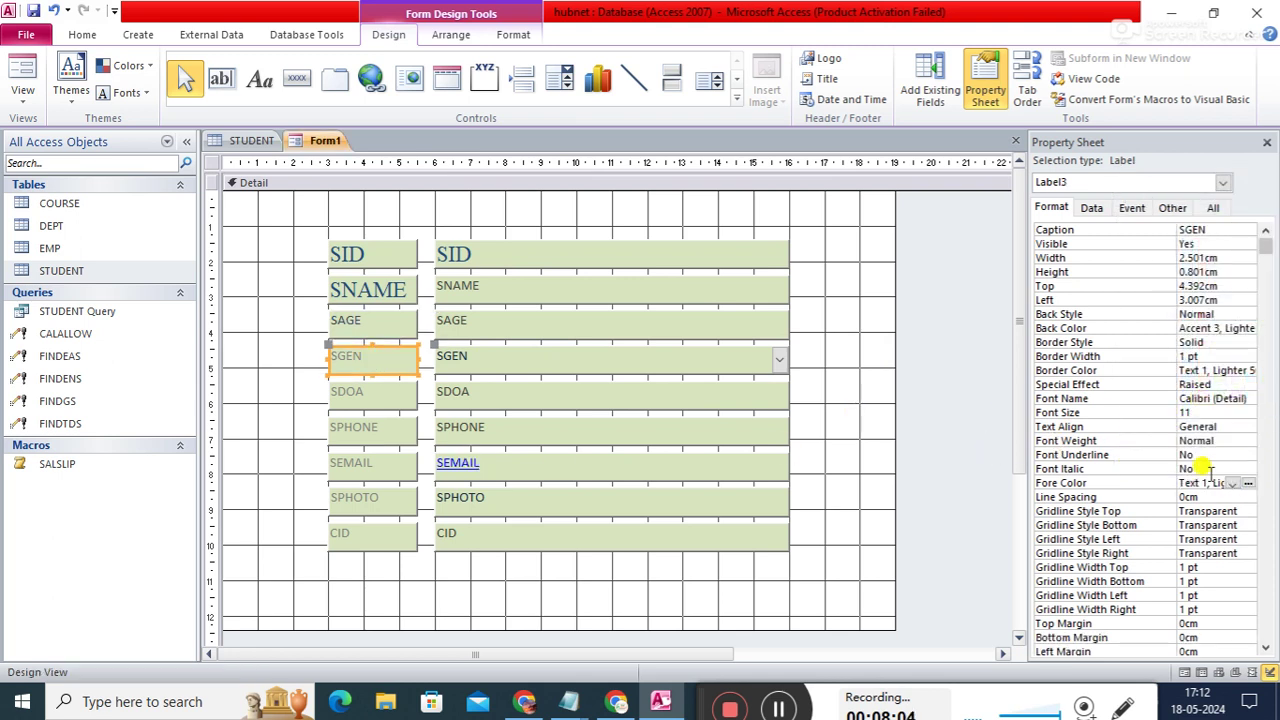
pyautogui.keyDown('shift'); pyautogui.click(375, 397); pyautogui.keyUp('shift')
pyautogui.keyDown('shift'); pyautogui.click(375, 432); pyautogui.keyUp('shift')
pyautogui.keyDown('shift'); pyautogui.click(385, 470); pyautogui.keyUp('shift')
pyautogui.keyDown('shift'); pyautogui.click(383, 499); pyautogui.keyUp('shift')
pyautogui.keyDown('shift'); pyautogui.click(380, 538); pyautogui.keyUp('shift')
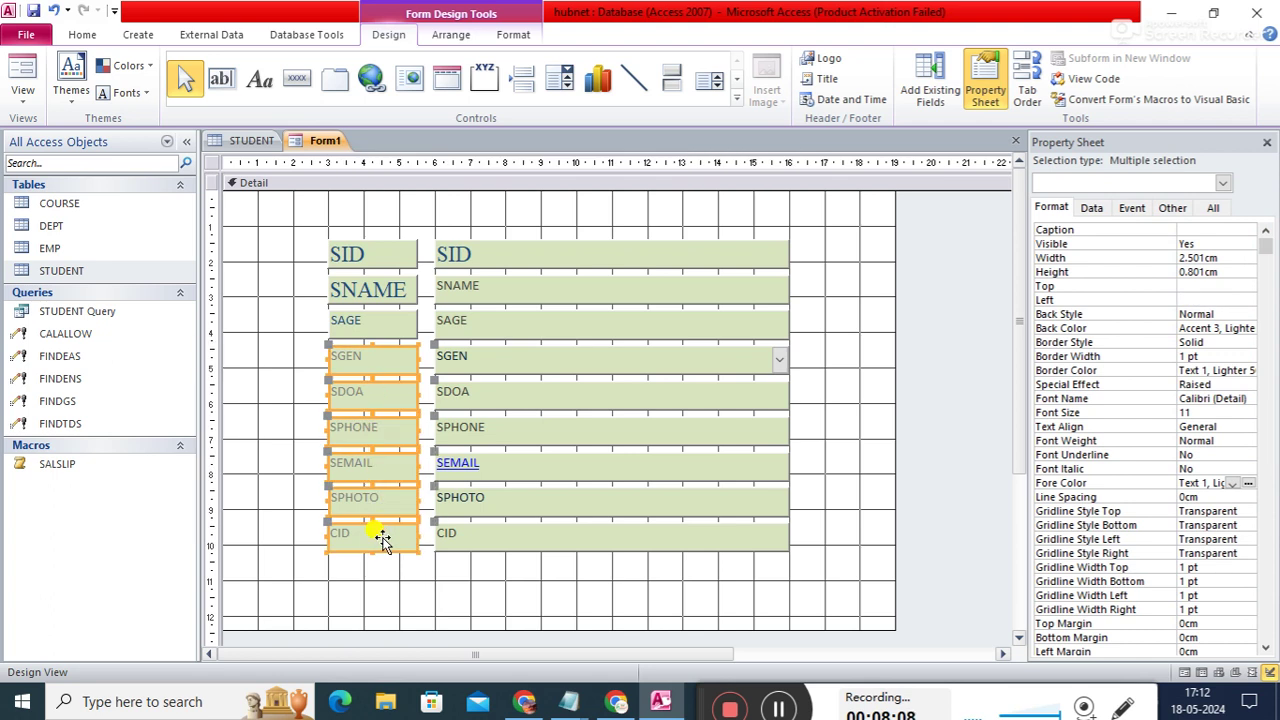
pyautogui.click(1234, 483)
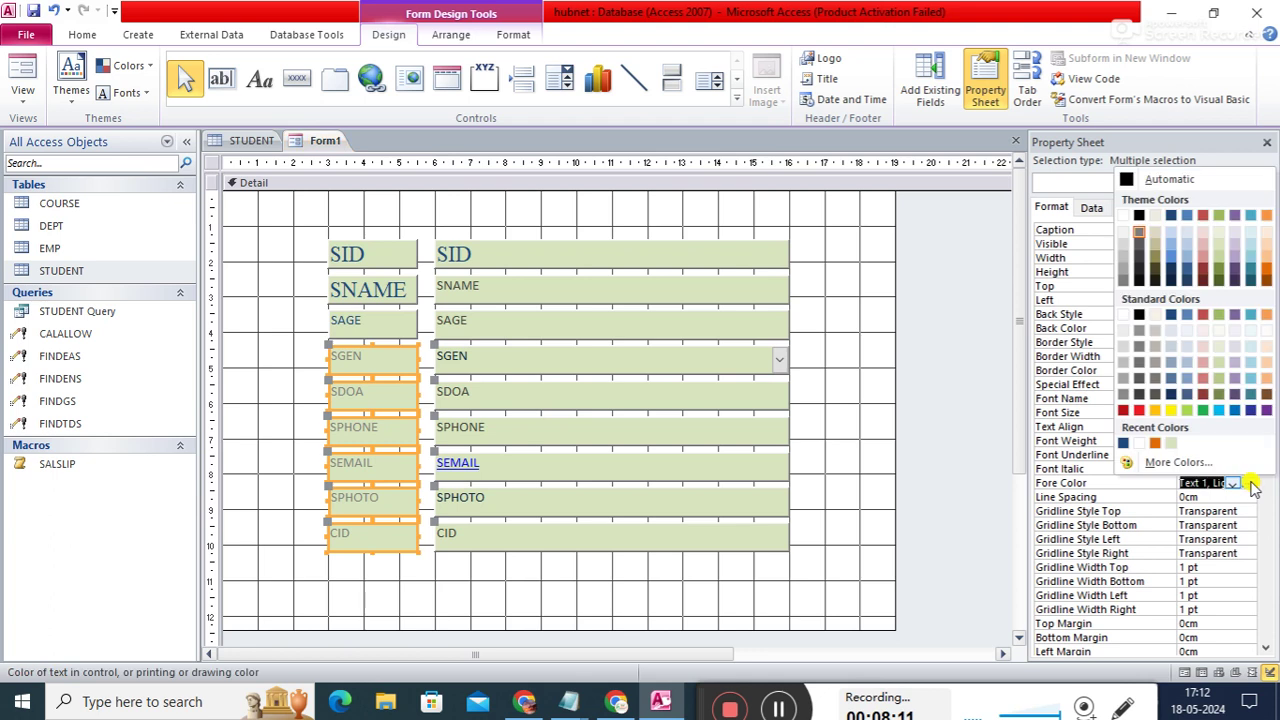
pyautogui.click(1123, 443)
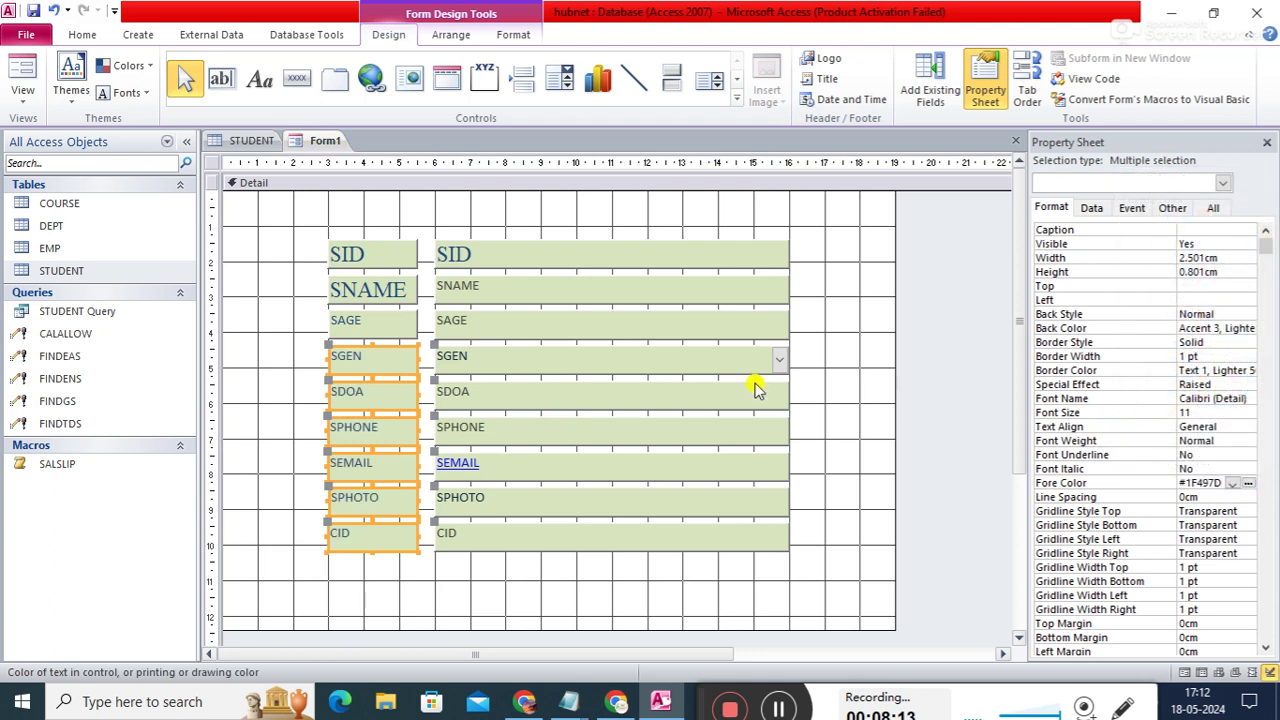
# - Select all nine field text boxes, SID through CID
pyautogui.click(648, 258)
pyautogui.keyDown('shift'); pyautogui.click(623, 285); pyautogui.keyUp('shift')
pyautogui.keyDown('shift'); pyautogui.click(605, 327); pyautogui.keyUp('shift')
pyautogui.keyDown('shift'); pyautogui.click(597, 362); pyautogui.keyUp('shift')
pyautogui.keyDown('shift'); pyautogui.click(593, 404); pyautogui.keyUp('shift')
pyautogui.keyDown('shift'); pyautogui.click(588, 430); pyautogui.keyUp('shift')
pyautogui.keyDown('shift'); pyautogui.click(590, 470); pyautogui.keyUp('shift')
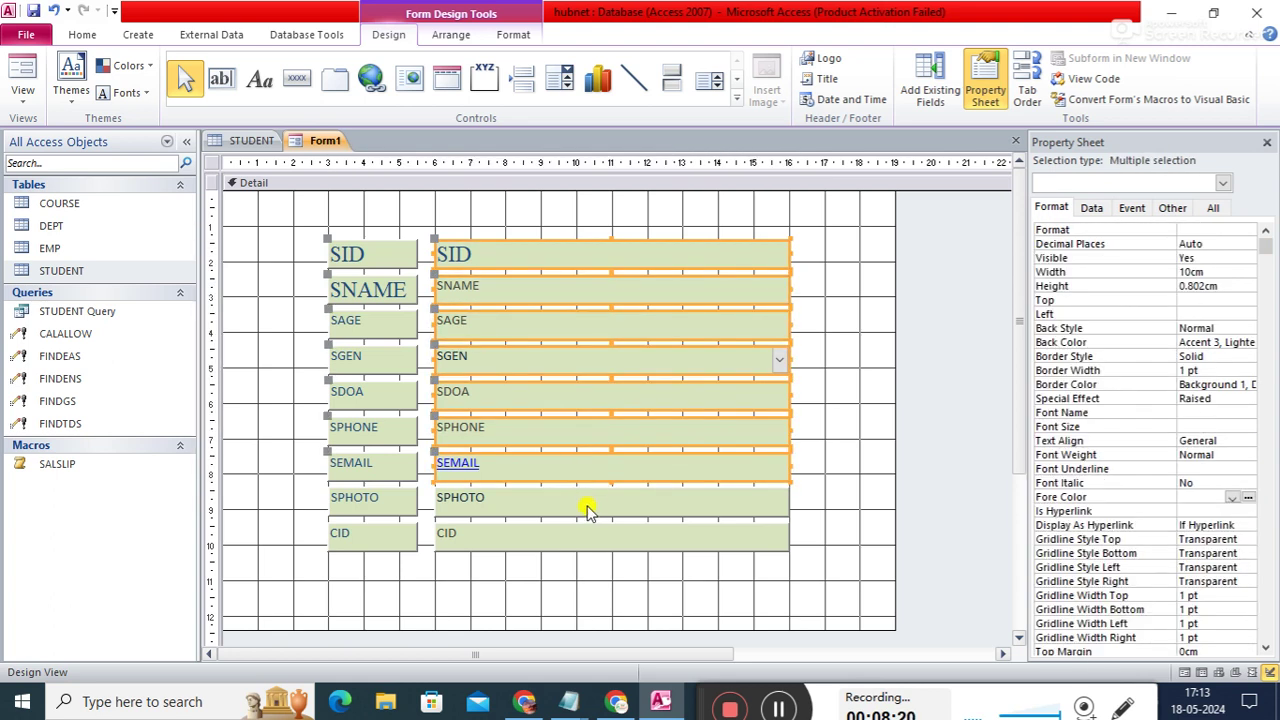
pyautogui.keyDown('shift'); pyautogui.click(590, 508); pyautogui.keyUp('shift')
pyautogui.keyDown('shift'); pyautogui.click(585, 537); pyautogui.keyUp('shift')
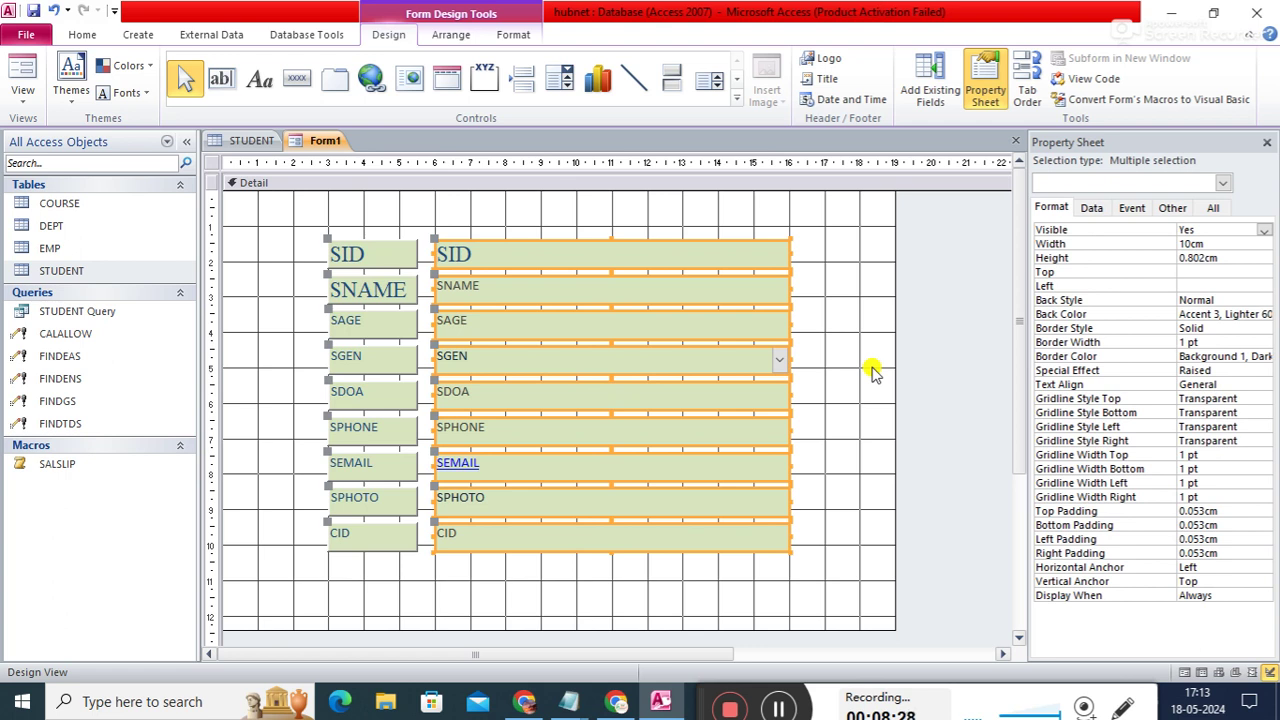
# - Select all nine field labels from SID to CID
pyautogui.click(871, 370)
pyautogui.click(372, 254)
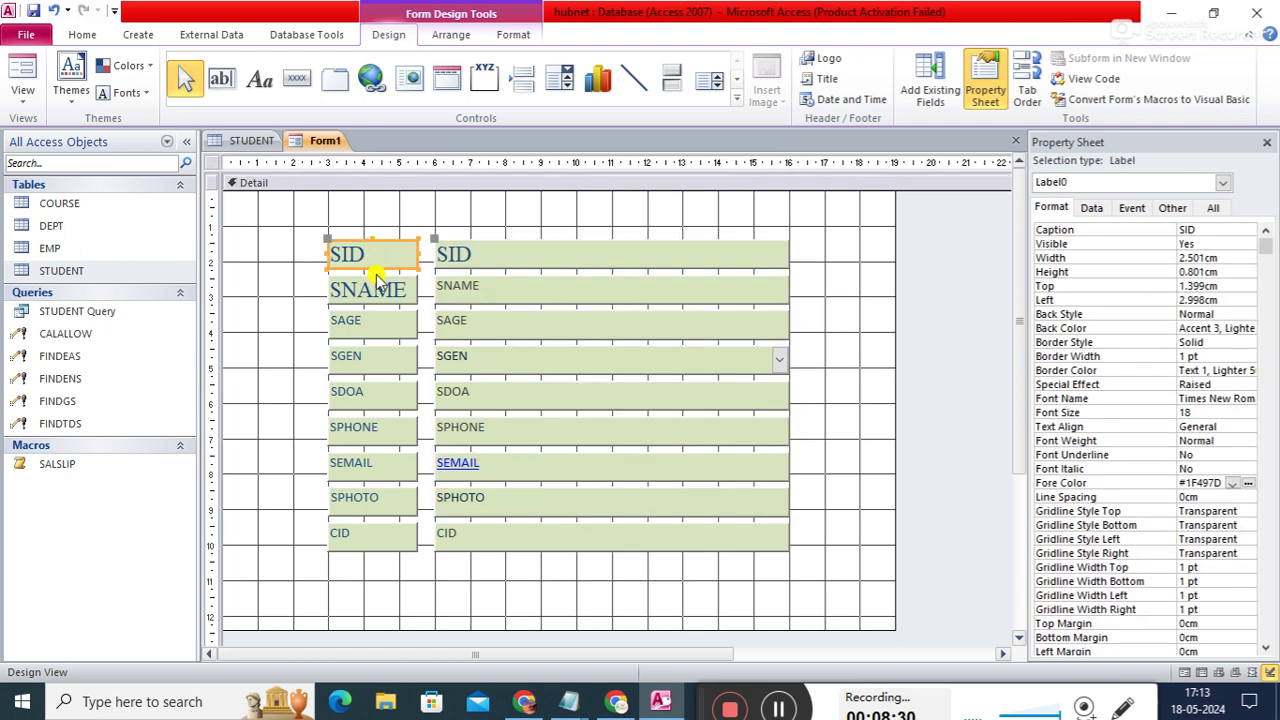
pyautogui.keyDown('shift'); pyautogui.click(380, 290); pyautogui.keyUp('shift')
pyautogui.keyDown('shift'); pyautogui.click(374, 328); pyautogui.keyUp('shift')
pyautogui.keyDown('shift'); pyautogui.click(370, 360); pyautogui.keyUp('shift')
pyautogui.keyDown('shift'); pyautogui.click(372, 398); pyautogui.keyUp('shift')
pyautogui.keyDown('shift'); pyautogui.click(368, 436); pyautogui.keyUp('shift')
pyautogui.keyDown('shift'); pyautogui.click(362, 472); pyautogui.keyUp('shift')
pyautogui.keyDown('shift'); pyautogui.click(360, 500); pyautogui.keyUp('shift')
pyautogui.keyDown('shift'); pyautogui.click(358, 538); pyautogui.keyUp('shift')
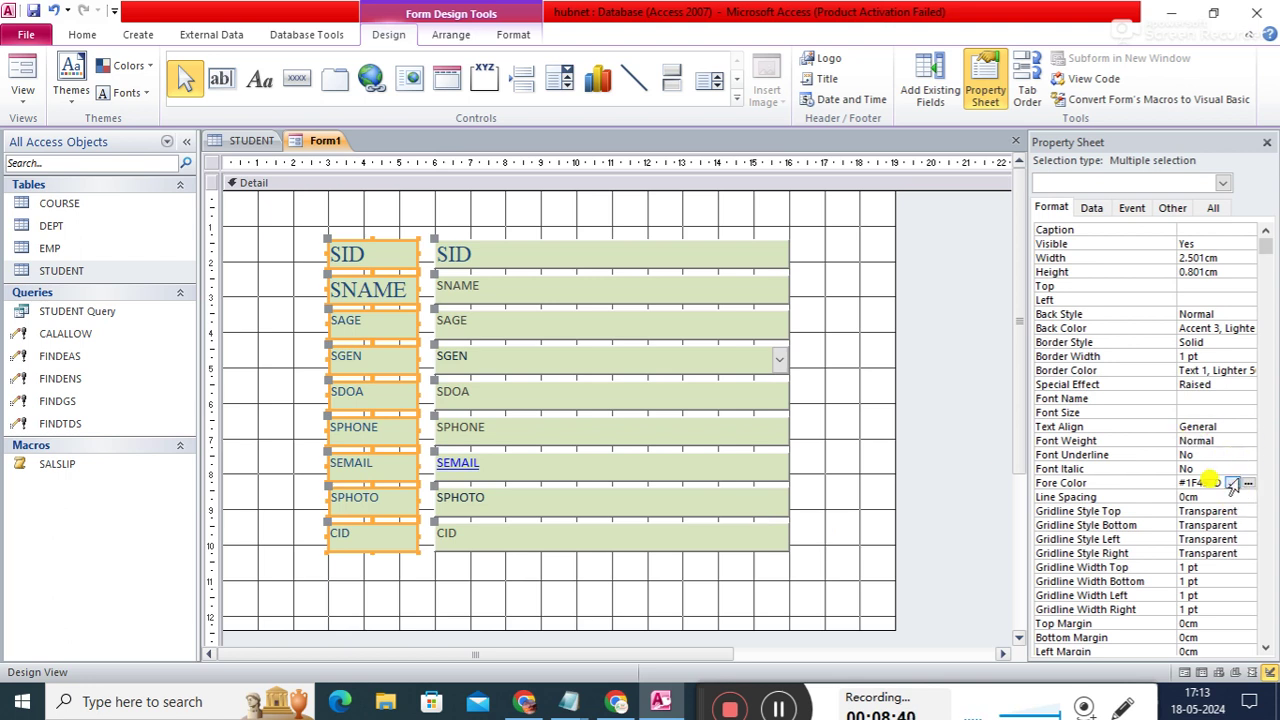
# - Set the labels' font size, first picking 10 from the list, then entering 18
pyautogui.click(1245, 413)
pyautogui.click(1248, 413)
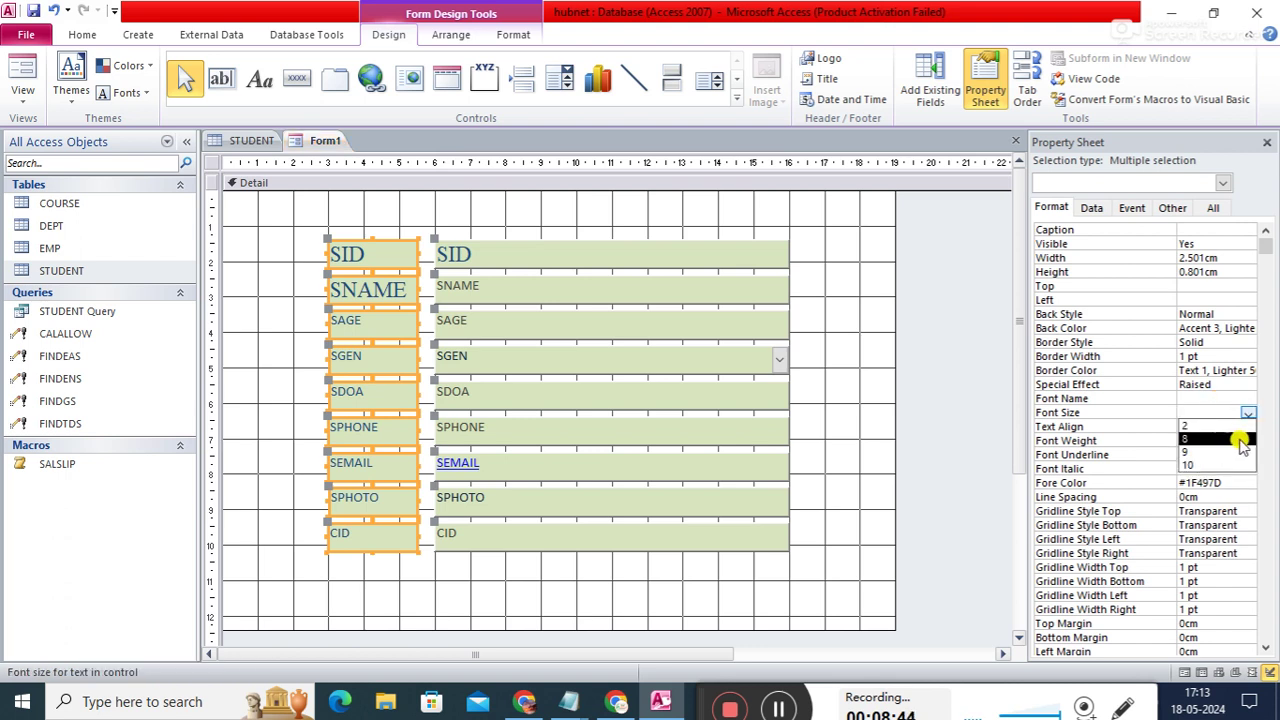
pyautogui.click(1190, 465)
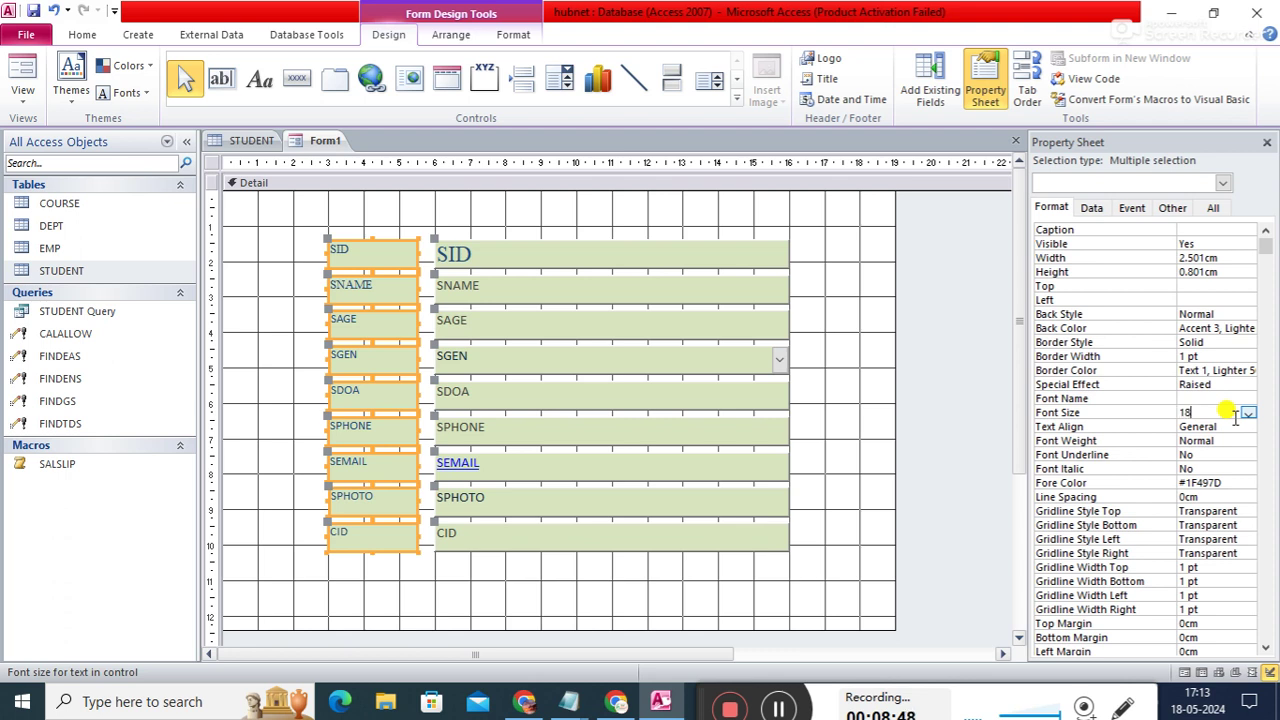
pyautogui.press('Return')
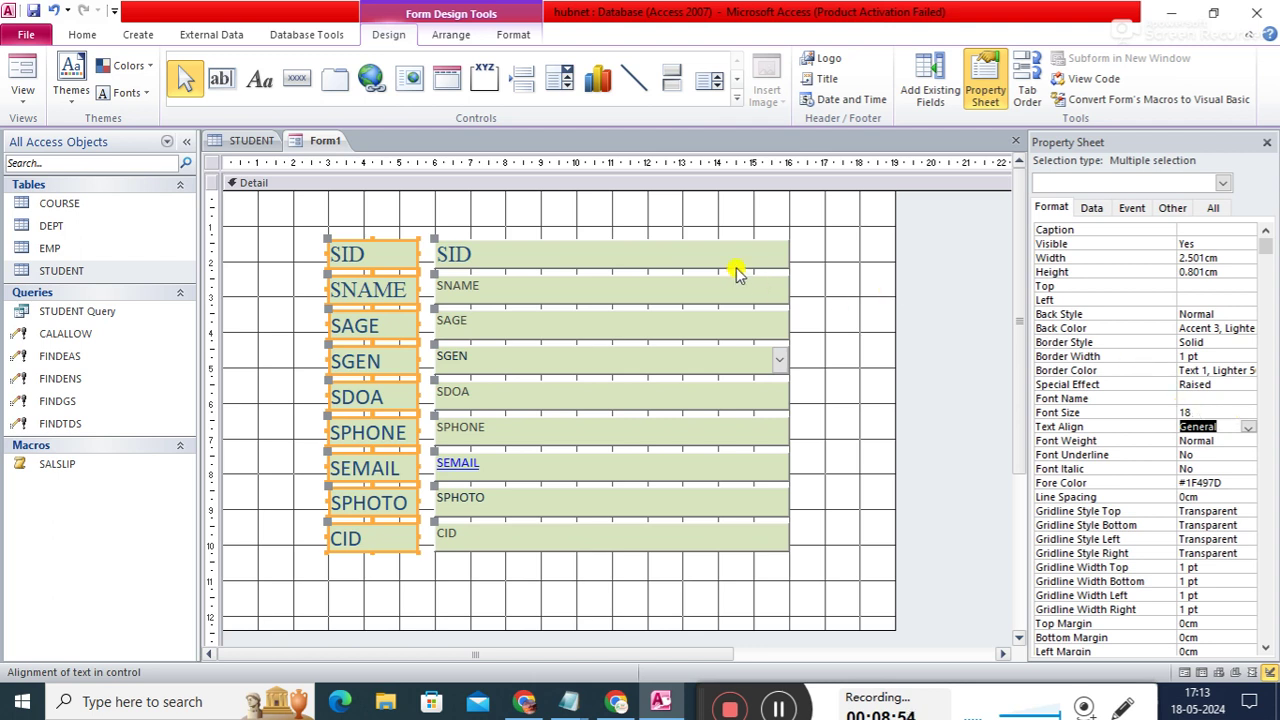
# - Set the SNAME and SAGE box text to dark blue #1F497D
pyautogui.click(669, 250)
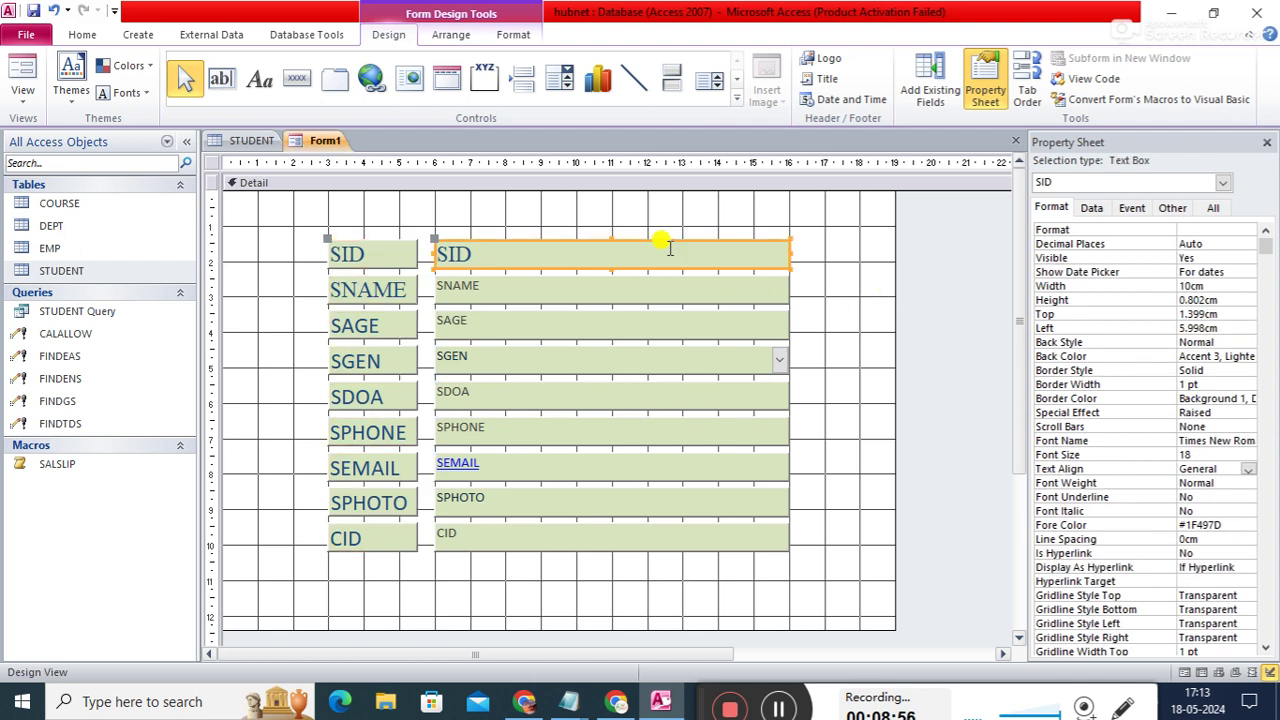
pyautogui.click(625, 287)
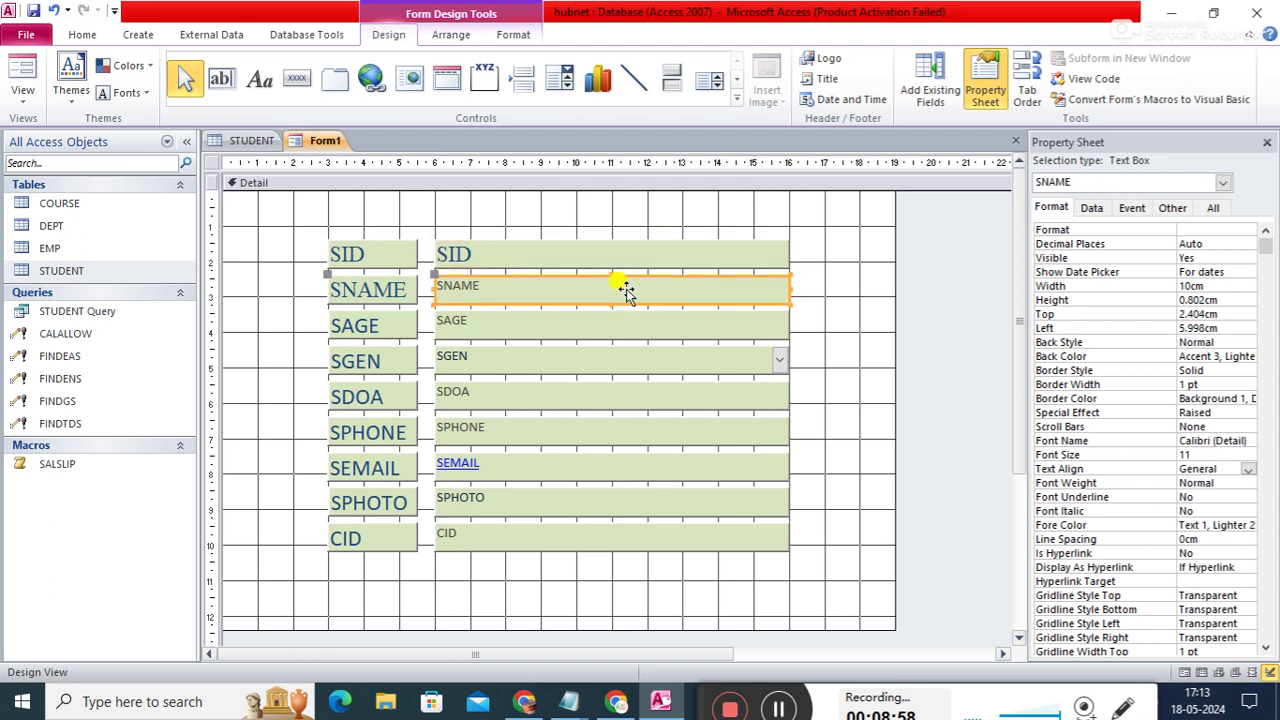
pyautogui.click(1249, 525)
pyautogui.click(1248, 525)
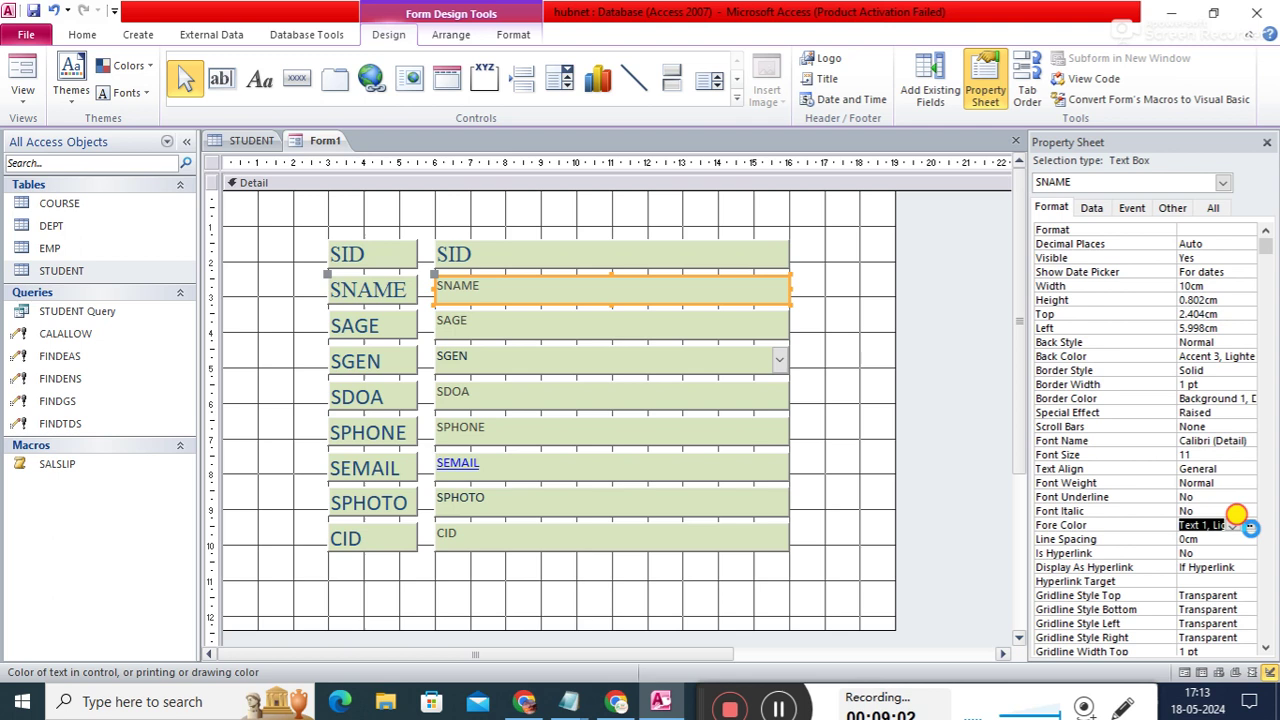
pyautogui.click(1124, 486)
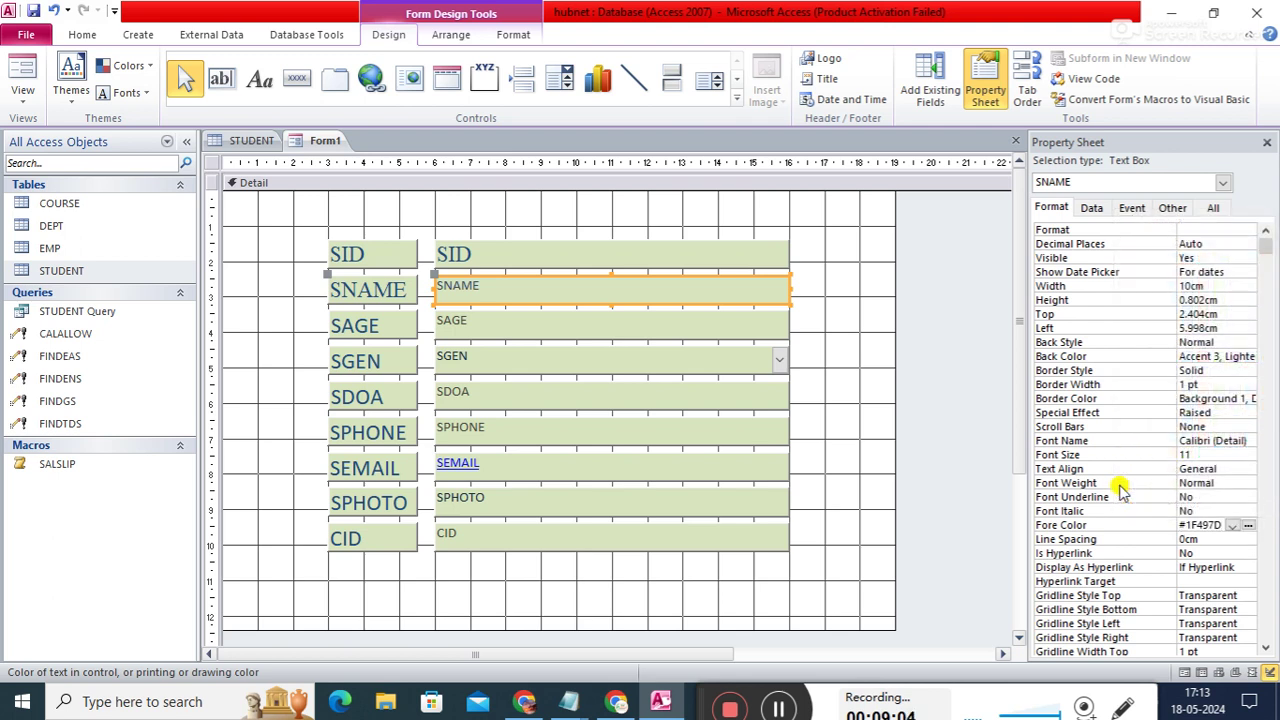
pyautogui.click(731, 322)
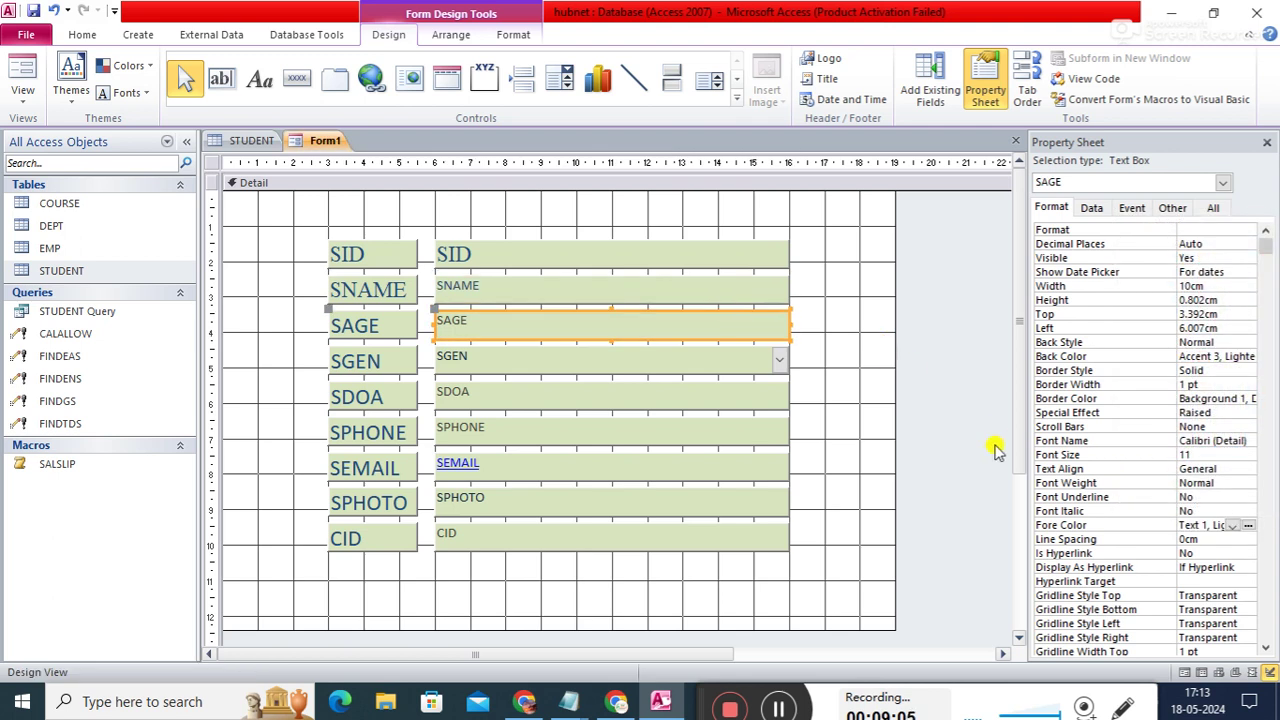
pyautogui.click(1248, 526)
pyautogui.click(1124, 486)
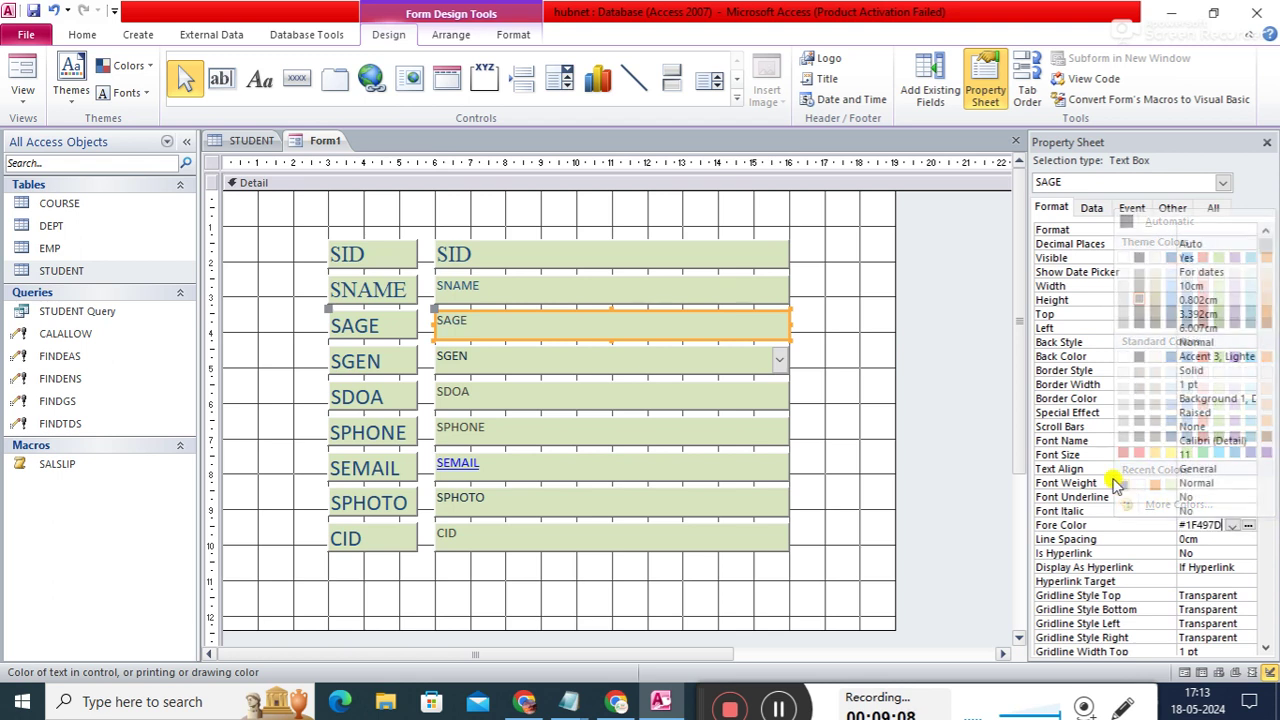
# - Apply dark blue #1F497D text to the SGEN, SDOA and SPHONE boxes
pyautogui.click(670, 366)
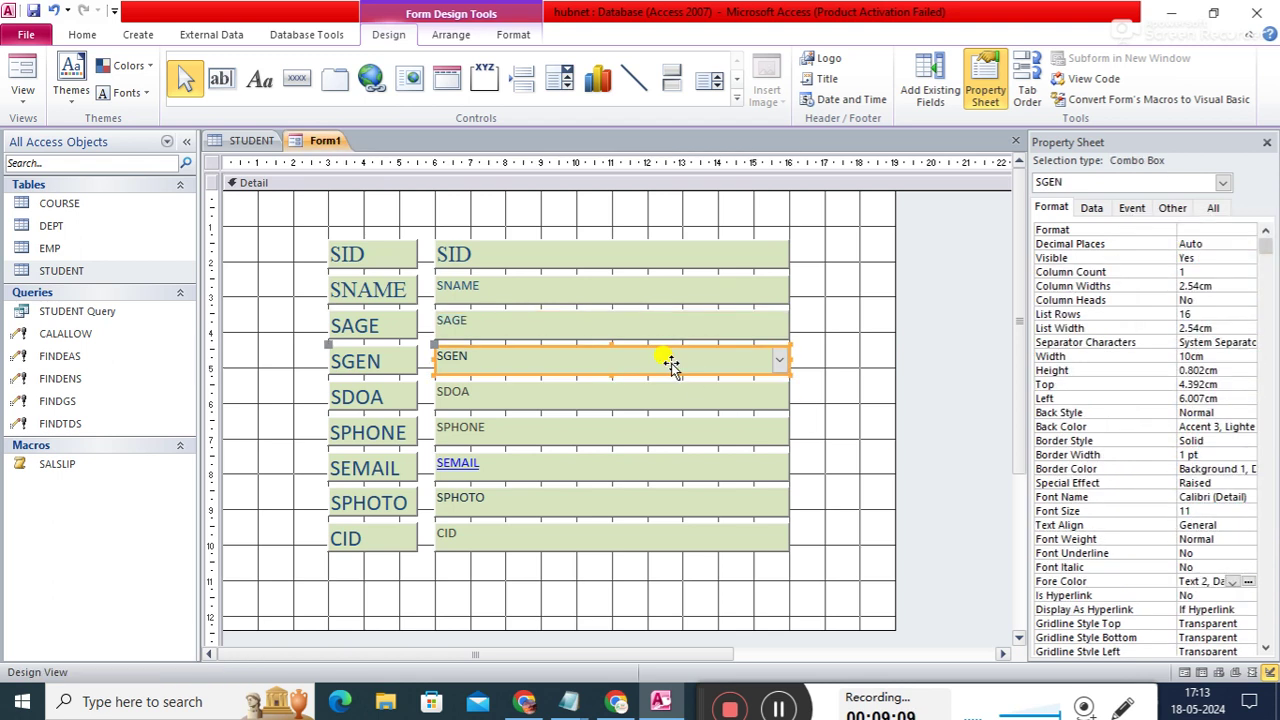
pyautogui.click(1248, 583)
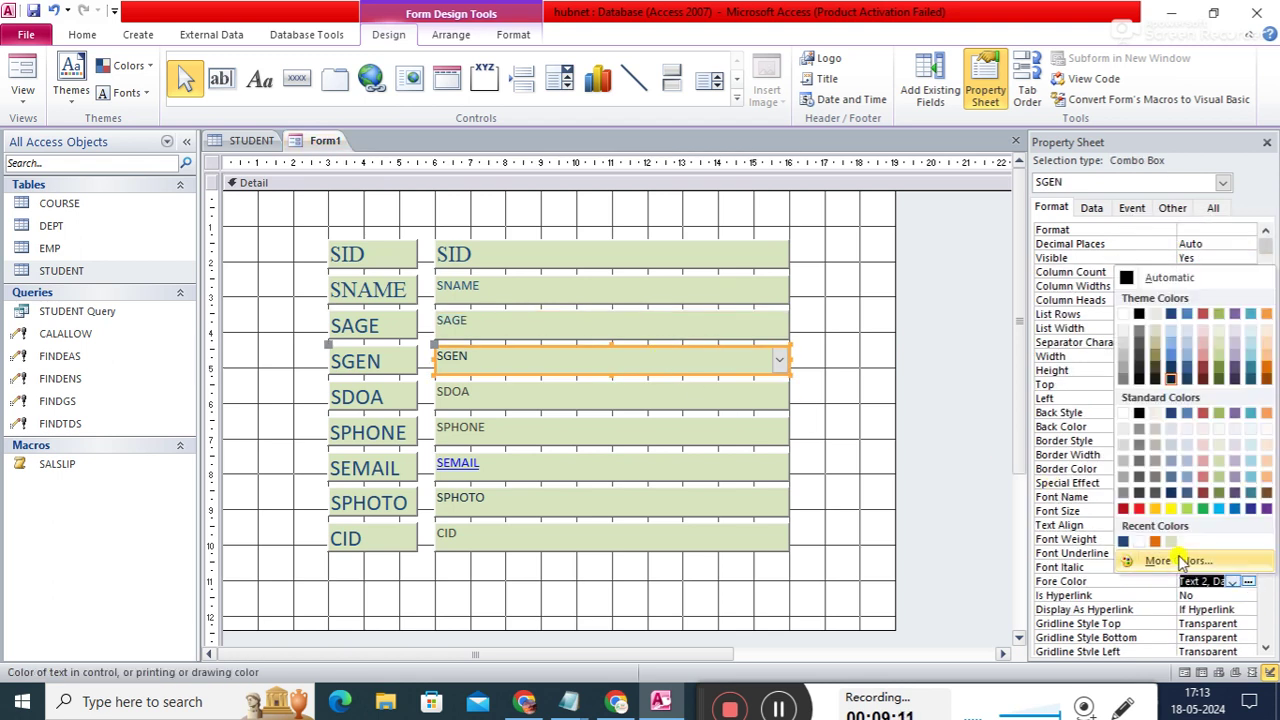
pyautogui.click(1124, 541)
pyautogui.click(702, 400)
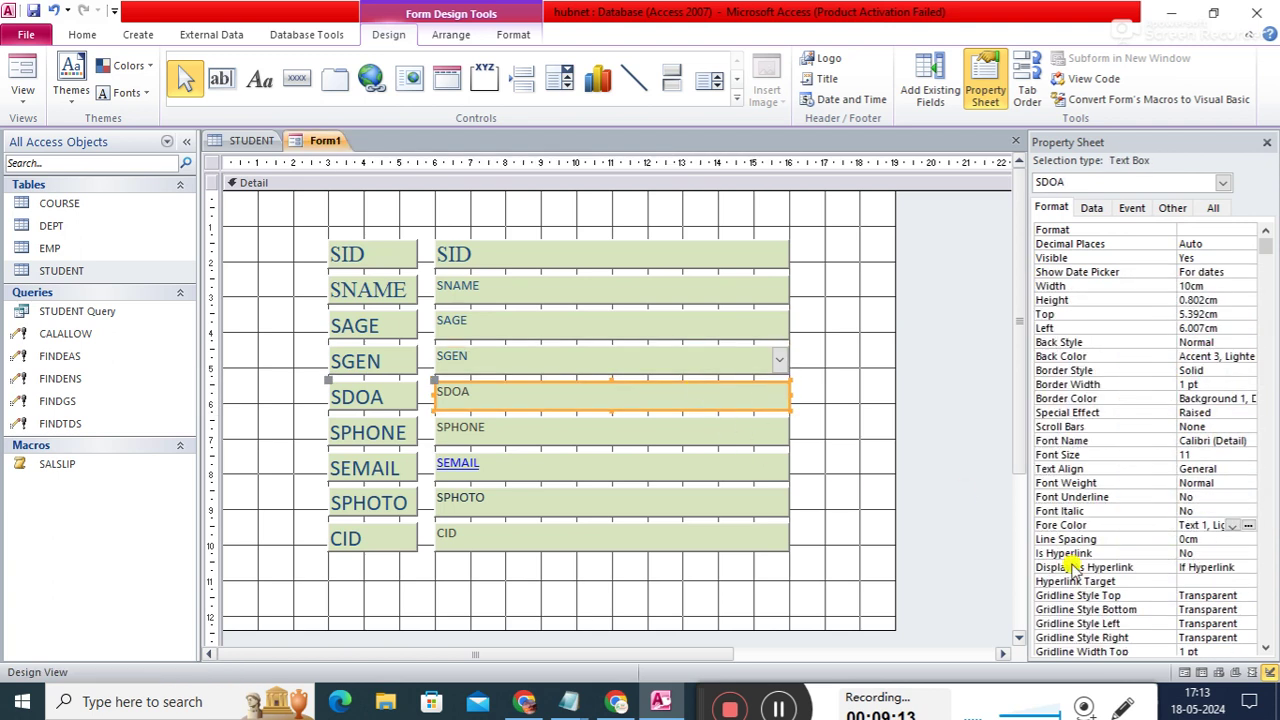
pyautogui.click(1248, 527)
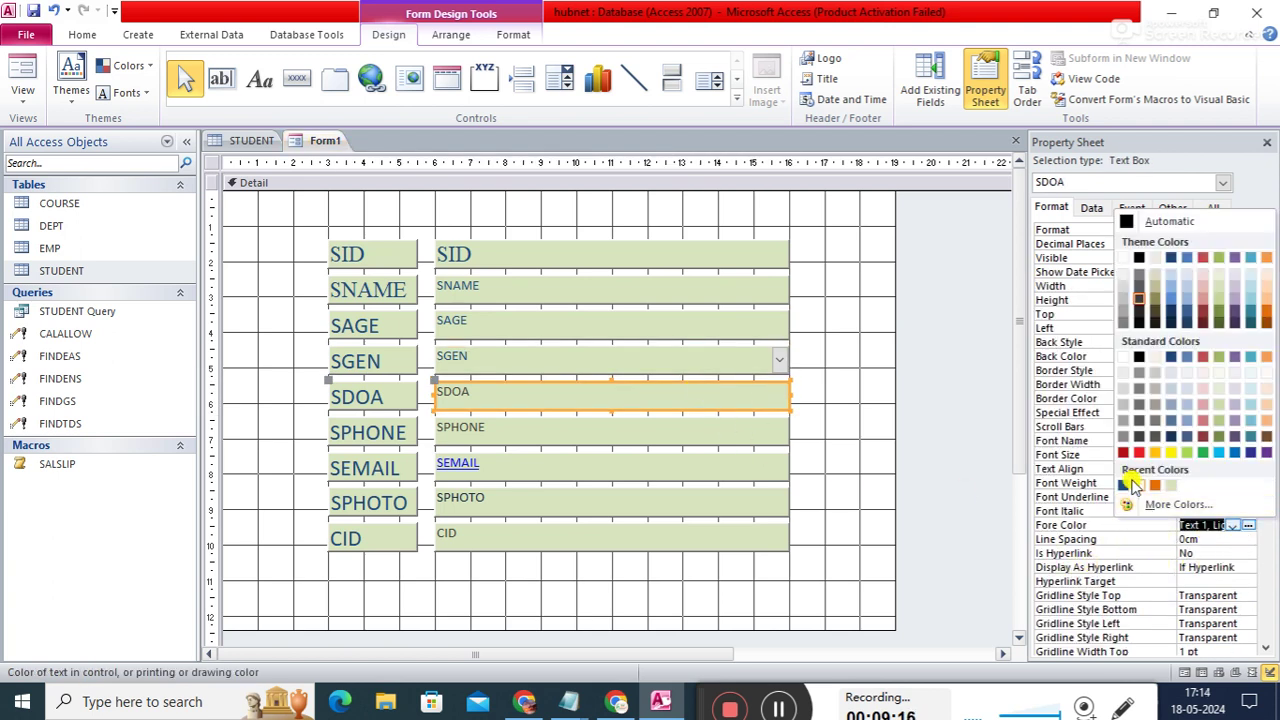
pyautogui.click(1122, 485)
pyautogui.click(631, 432)
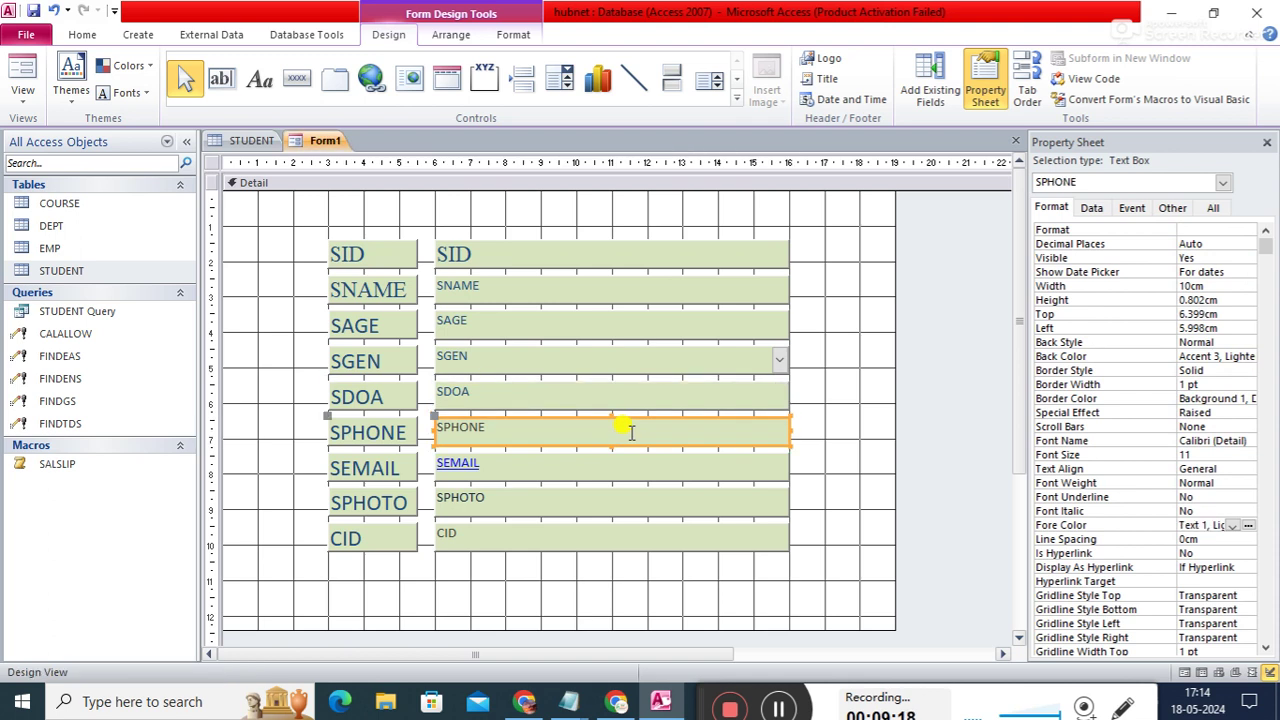
pyautogui.click(1248, 527)
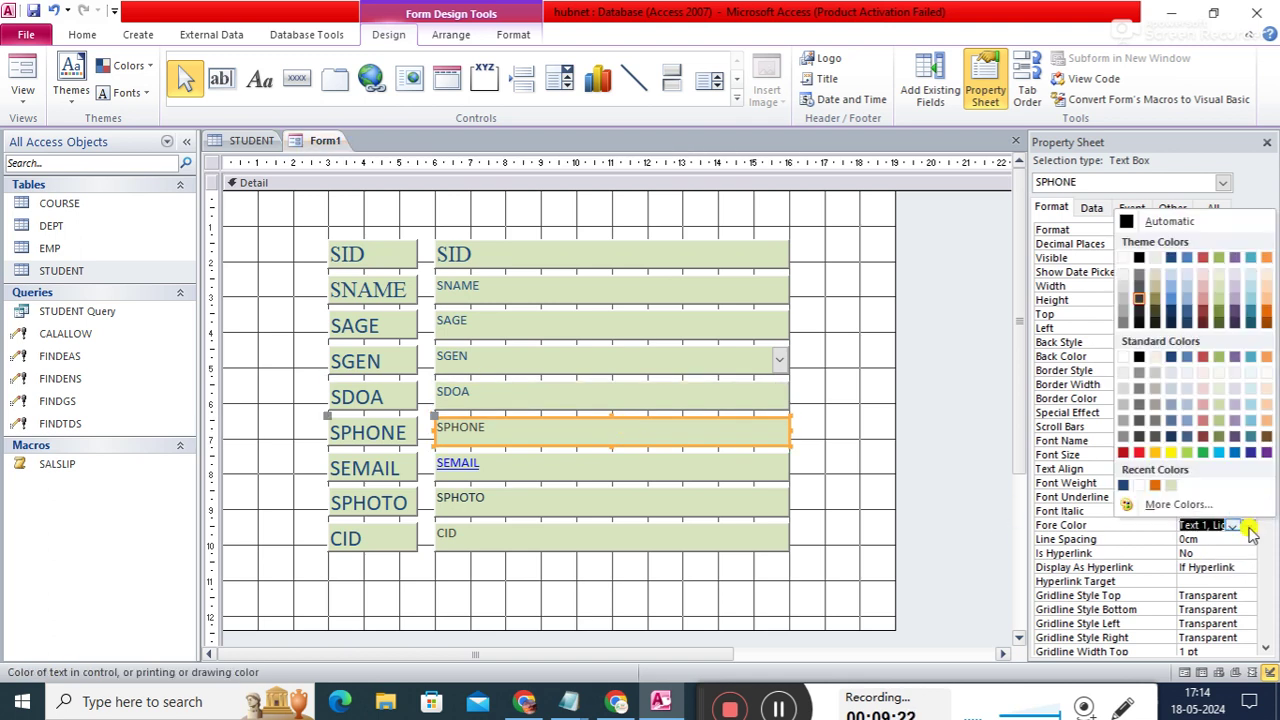
pyautogui.click(1126, 486)
# - Replace the SEMAIL and CID text colours with dark blue #1F497D
pyautogui.click(724, 460)
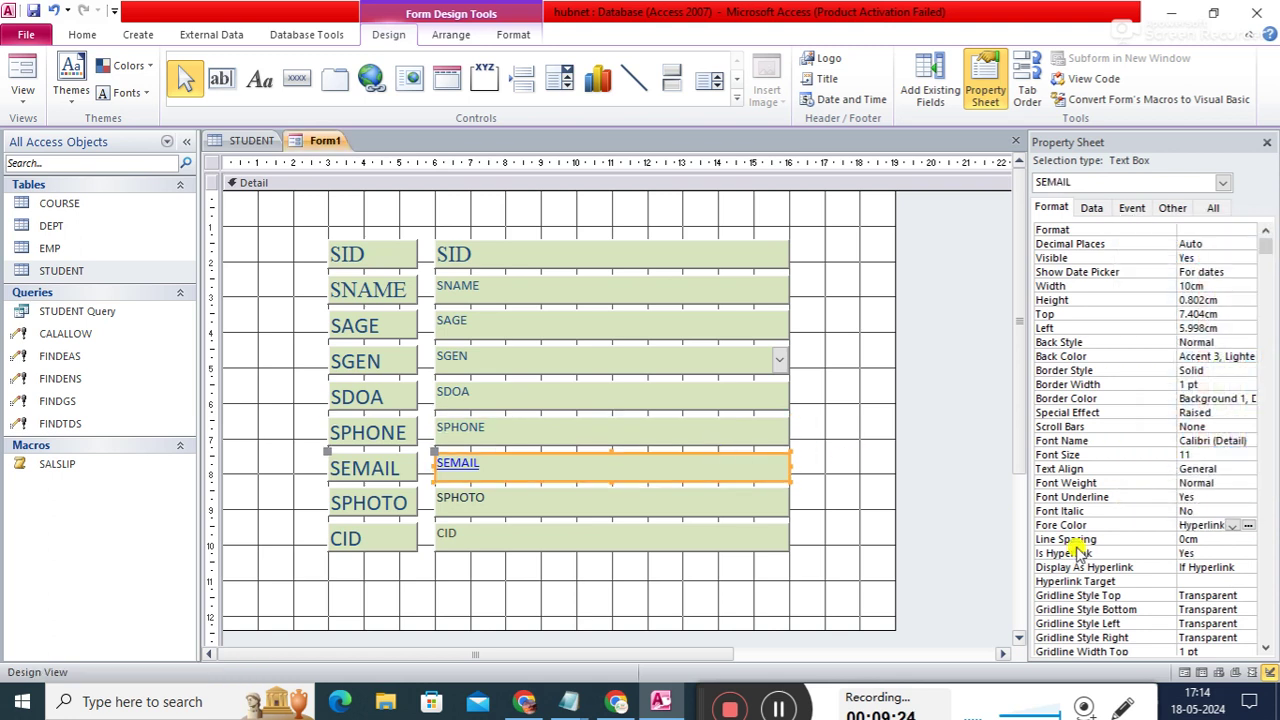
pyautogui.click(1247, 530)
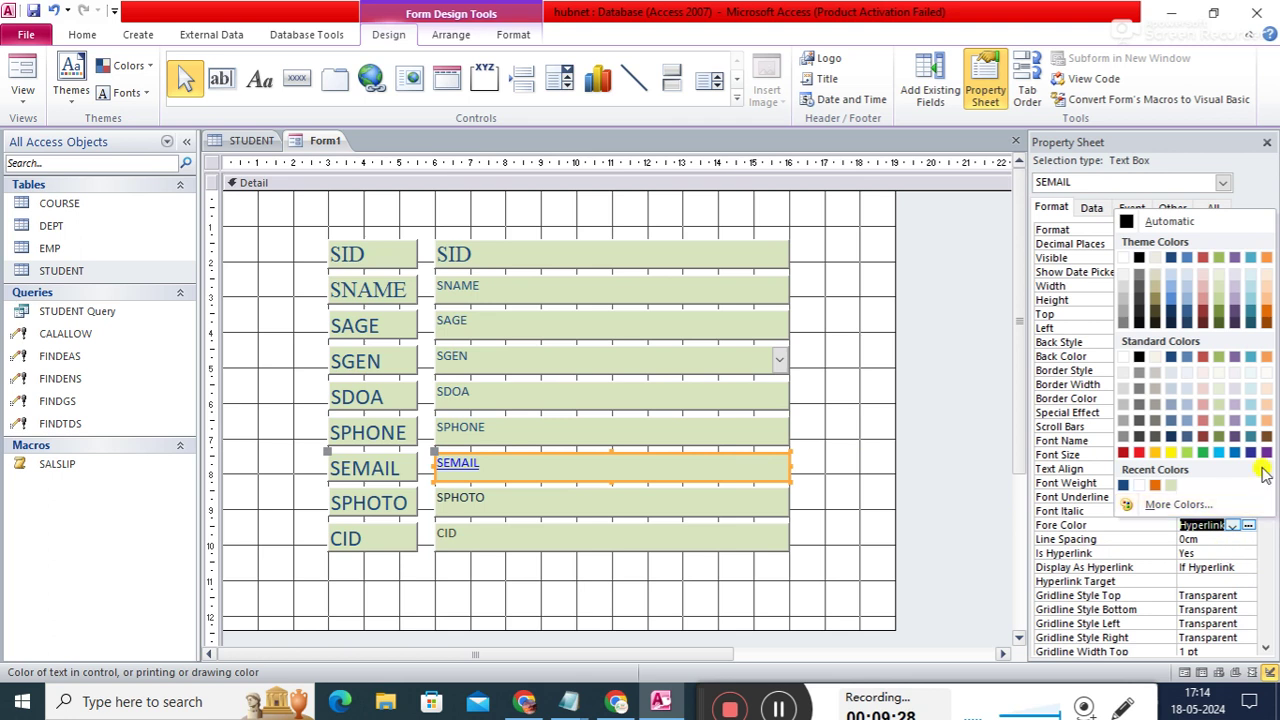
pyautogui.click(1123, 485)
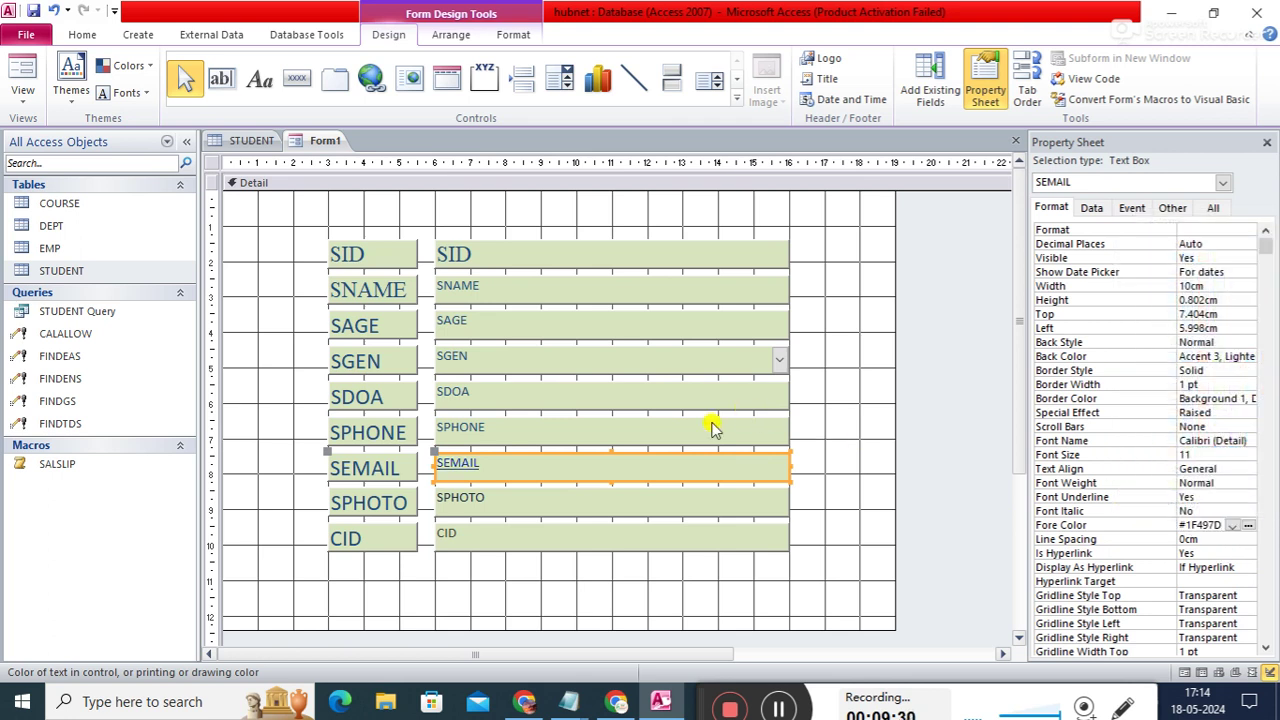
pyautogui.click(592, 508)
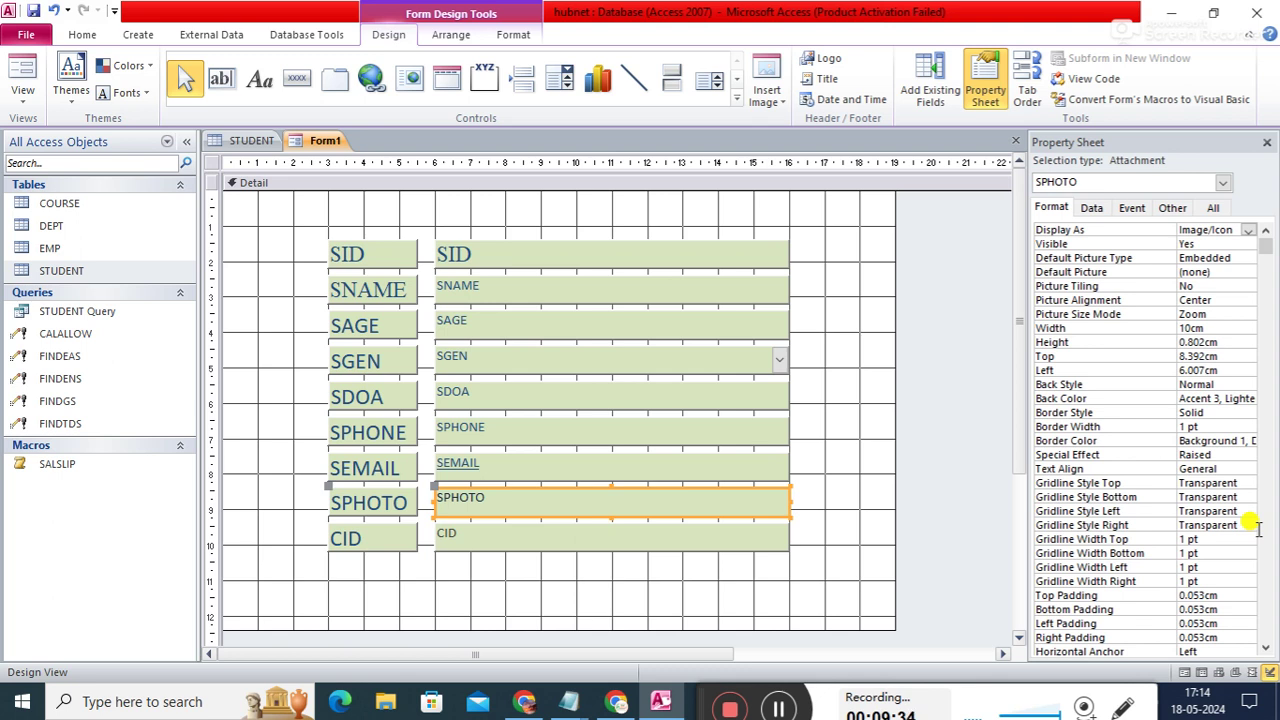
pyautogui.click(673, 531)
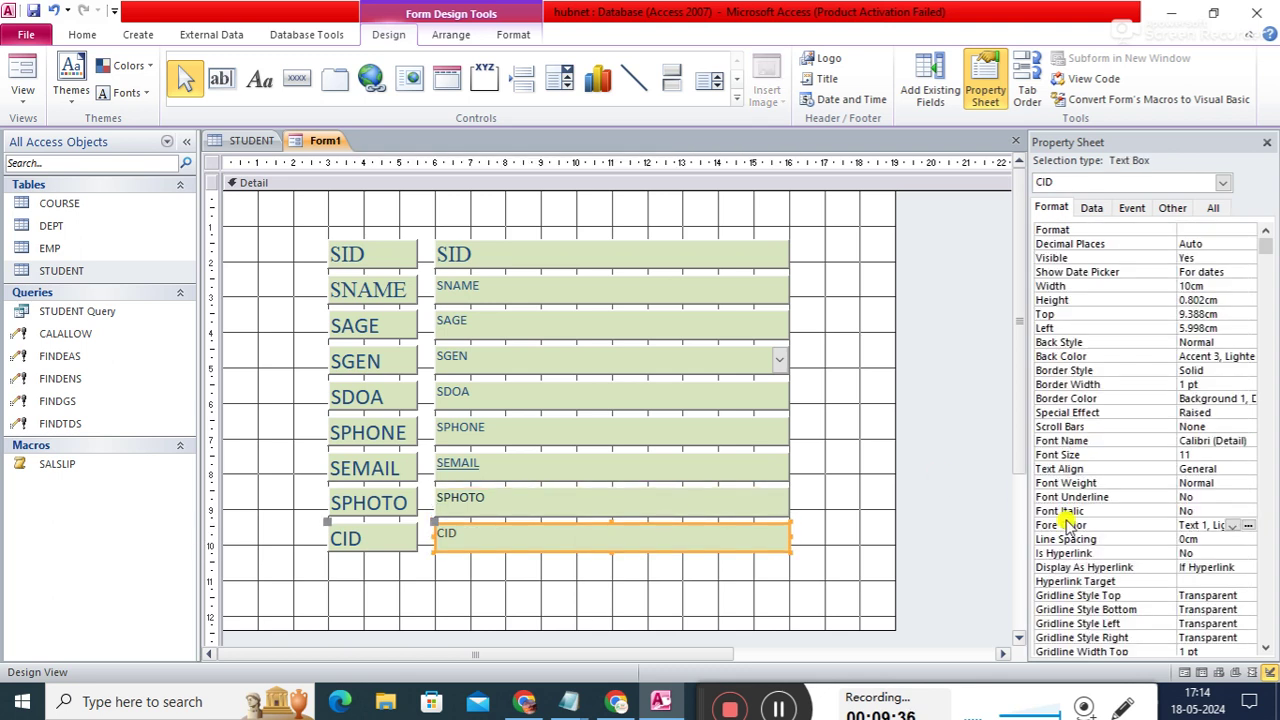
pyautogui.click(1246, 527)
pyautogui.click(1130, 489)
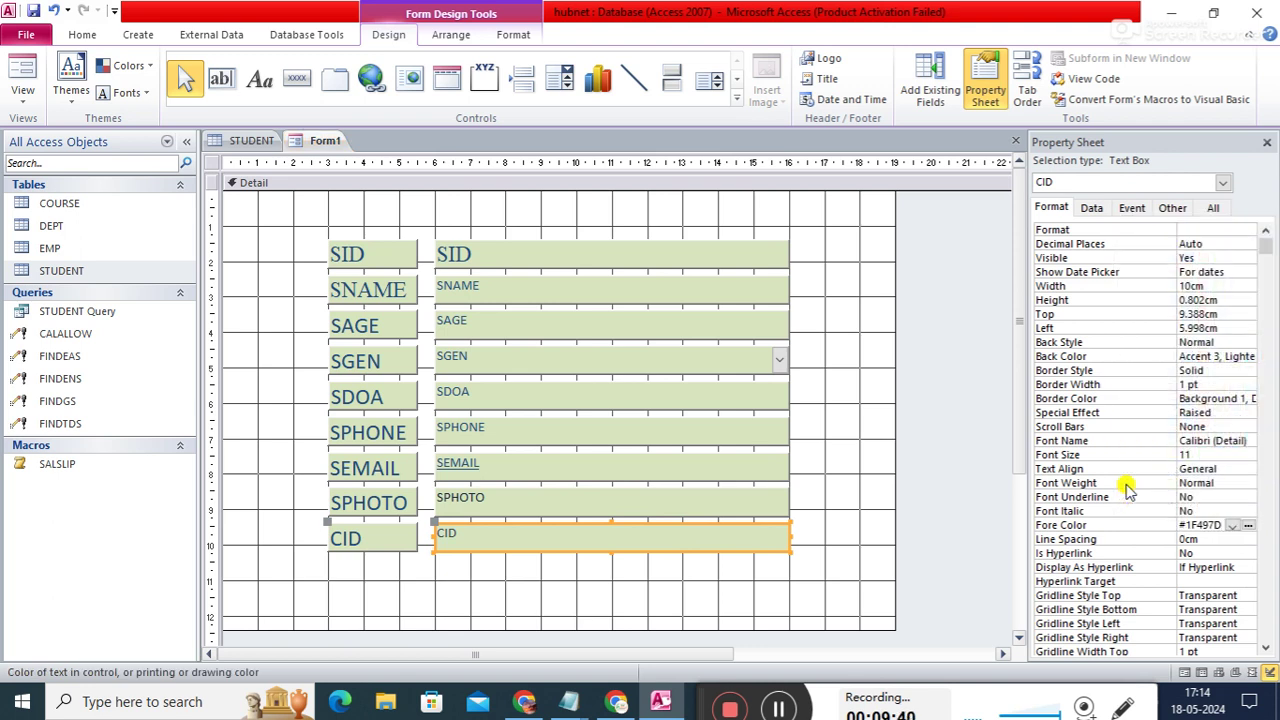
pyautogui.click(690, 253)
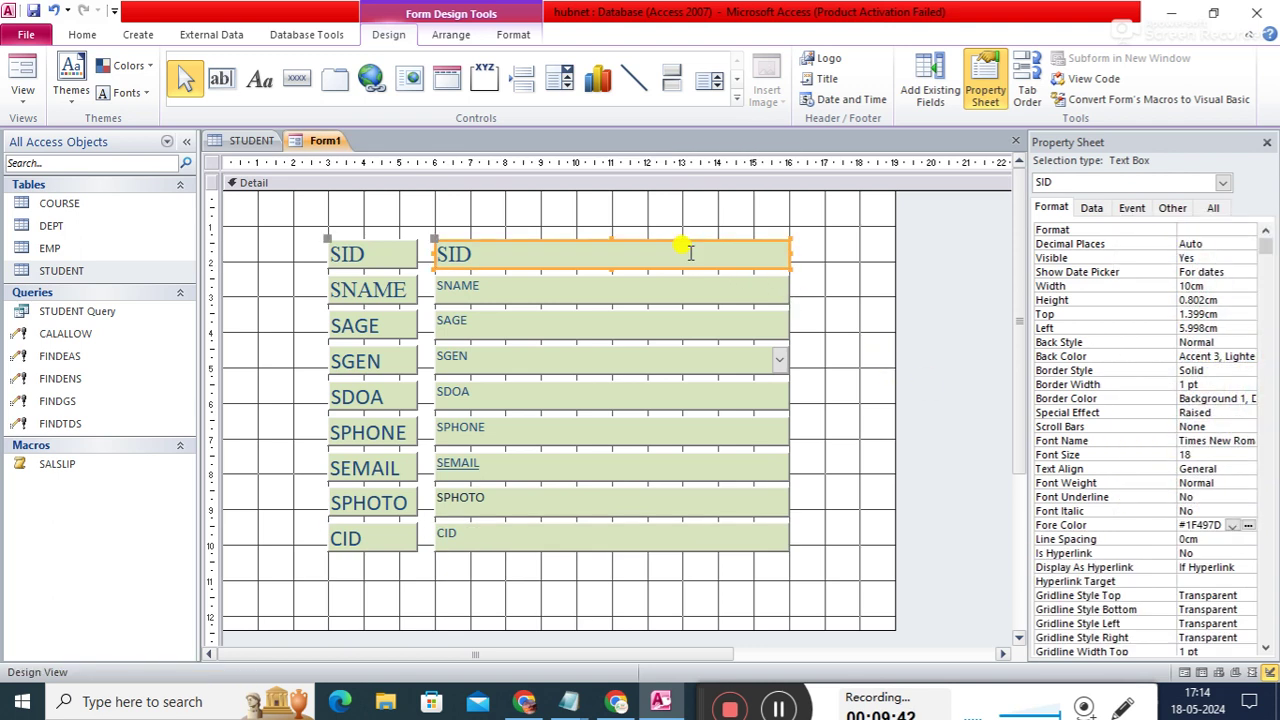
# - Set font size 18 on the SNAME, SAGE, SGEN, SDOA, SPHONE, SEMAIL and CID boxes together
pyautogui.keyDown('shift'); pyautogui.click(695, 293); pyautogui.keyUp('shift')
pyautogui.keyDown('shift'); pyautogui.click(656, 337); pyautogui.keyUp('shift')
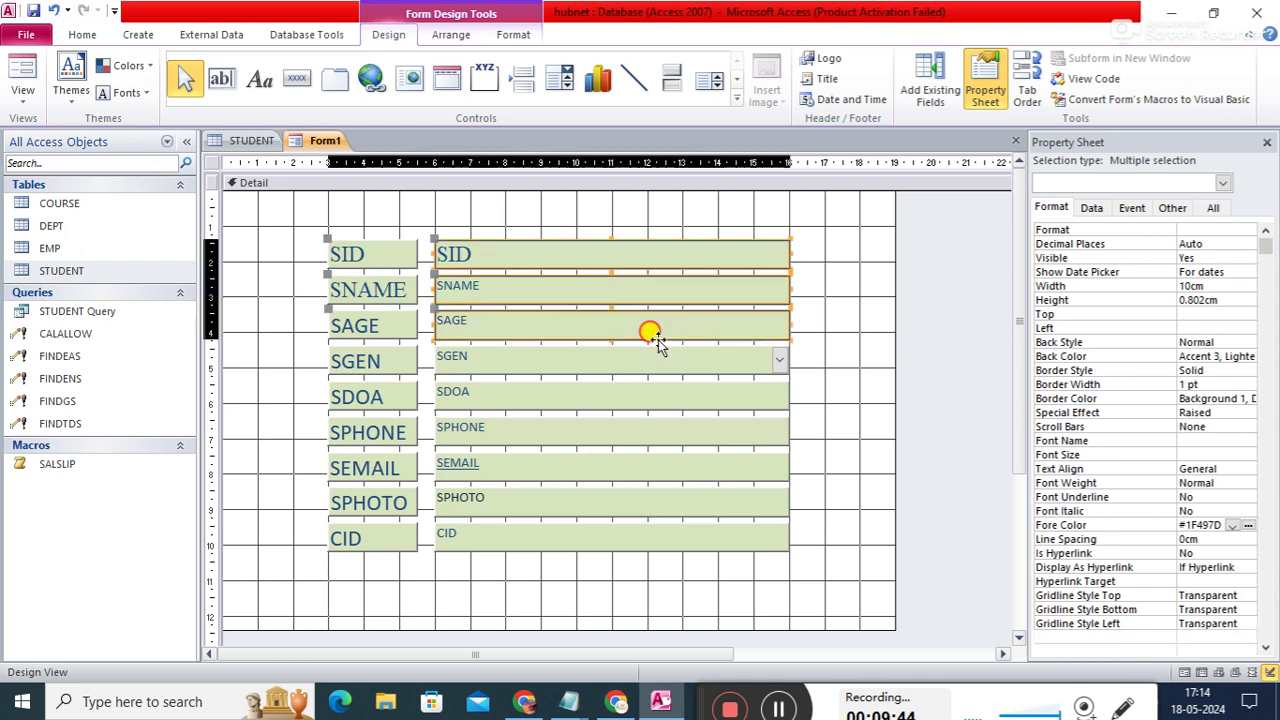
pyautogui.keyDown('shift'); pyautogui.click(652, 365); pyautogui.keyUp('shift')
pyautogui.keyDown('shift'); pyautogui.click(632, 396); pyautogui.keyUp('shift')
pyautogui.keyDown('shift'); pyautogui.click(618, 432); pyautogui.keyUp('shift')
pyautogui.keyDown('shift'); pyautogui.click(591, 468); pyautogui.keyUp('shift')
pyautogui.keyDown('shift'); pyautogui.click(572, 540); pyautogui.keyUp('shift')
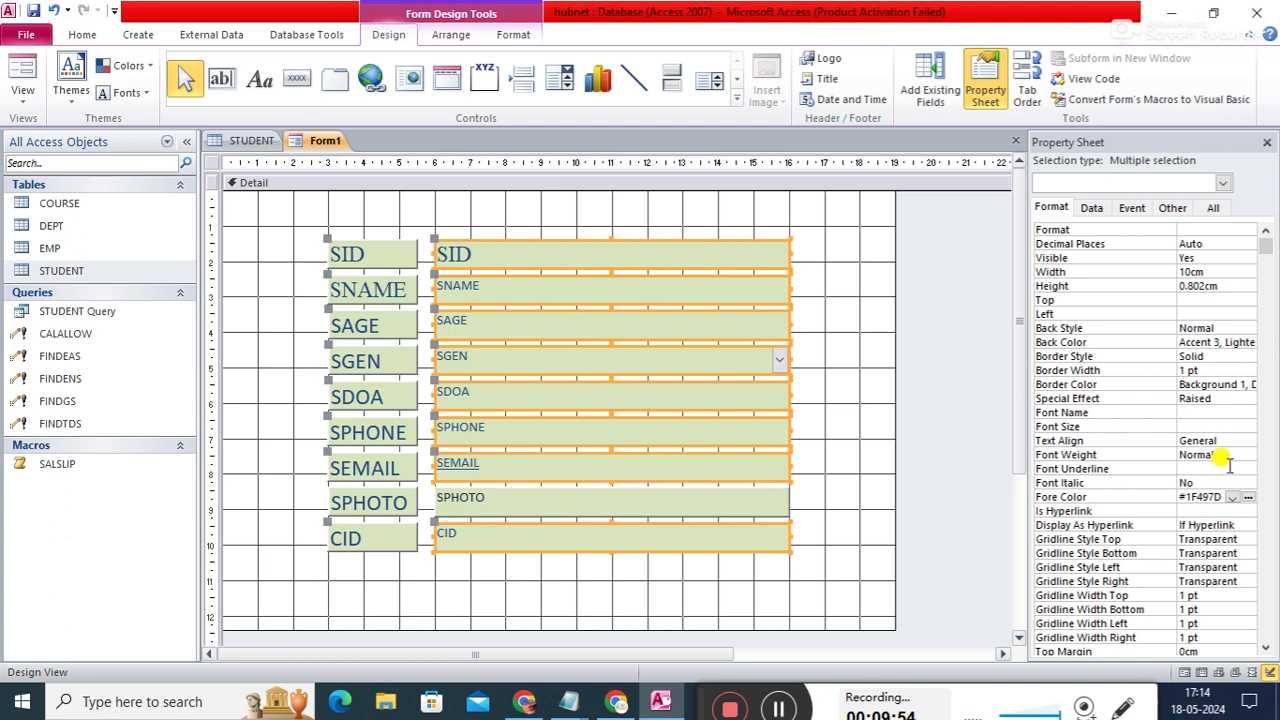
pyautogui.click(1224, 425)
pyautogui.write('18')
pyautogui.press('Return')
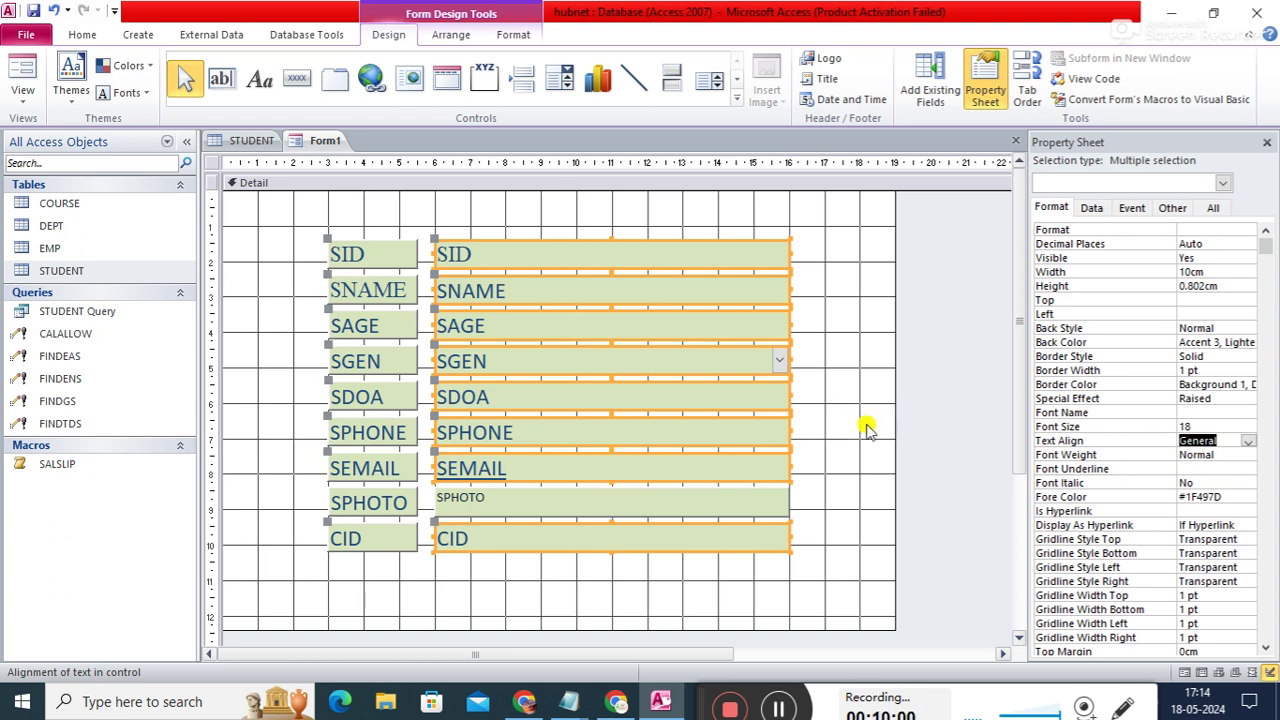
pyautogui.click(857, 440)
pyautogui.click(733, 492)
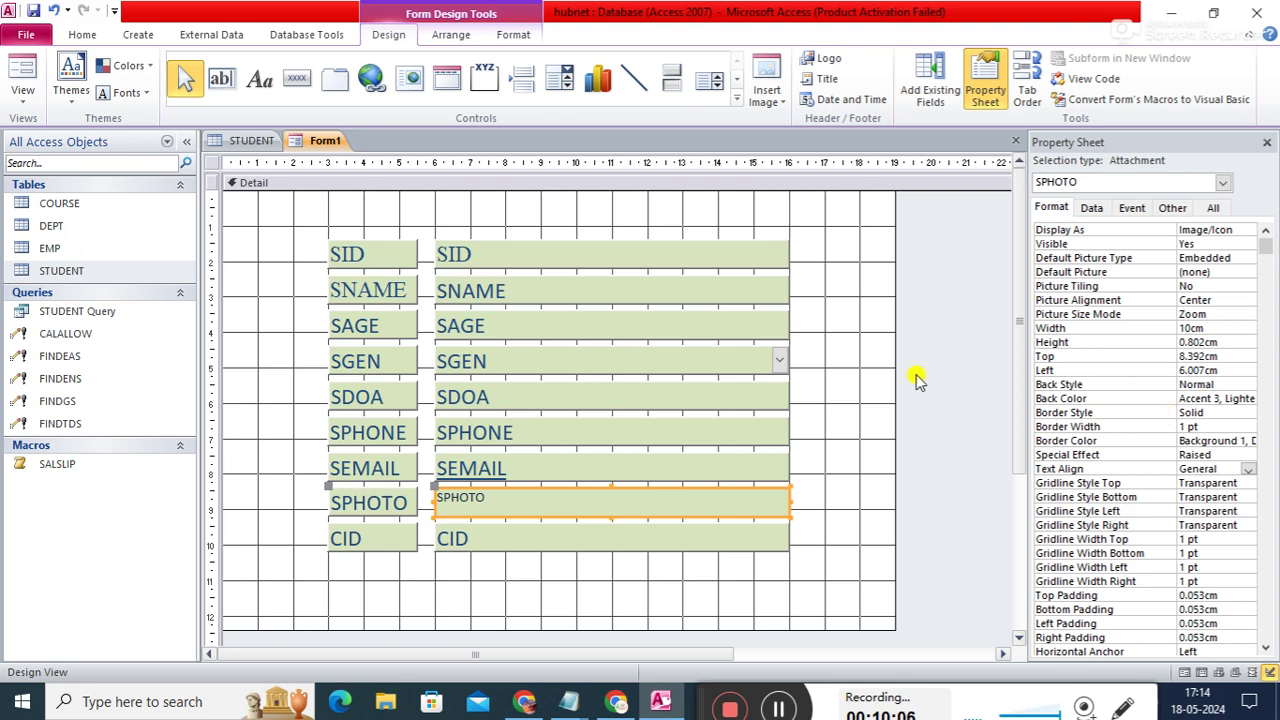
# - Move the CID label and value box lower on the form
pyautogui.click(876, 305)
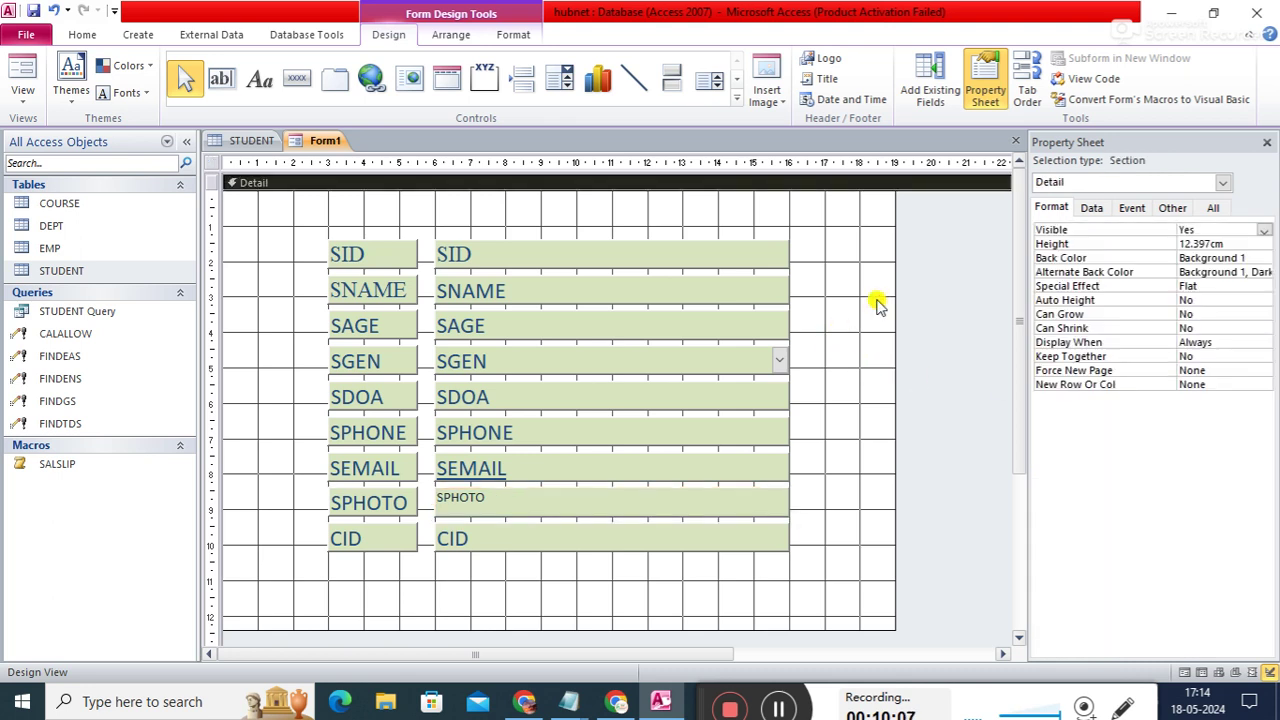
pyautogui.click(577, 496)
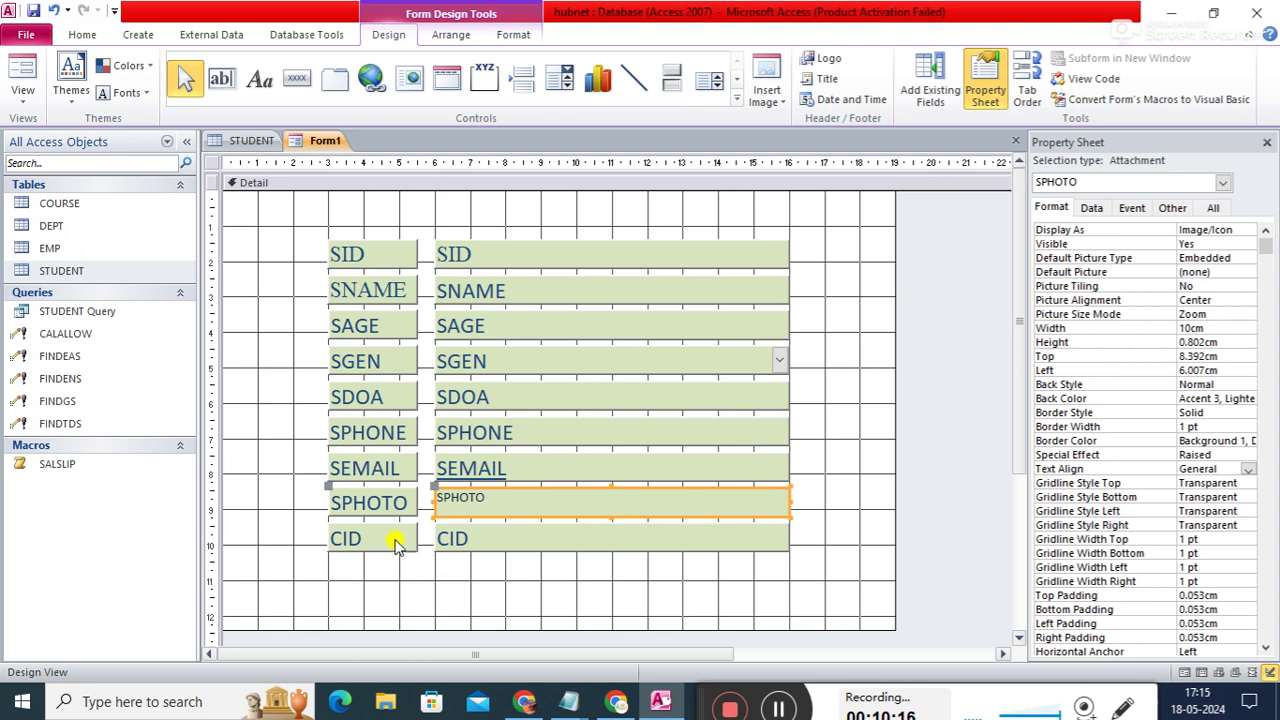
pyautogui.click(308, 565)
pyautogui.click(386, 546)
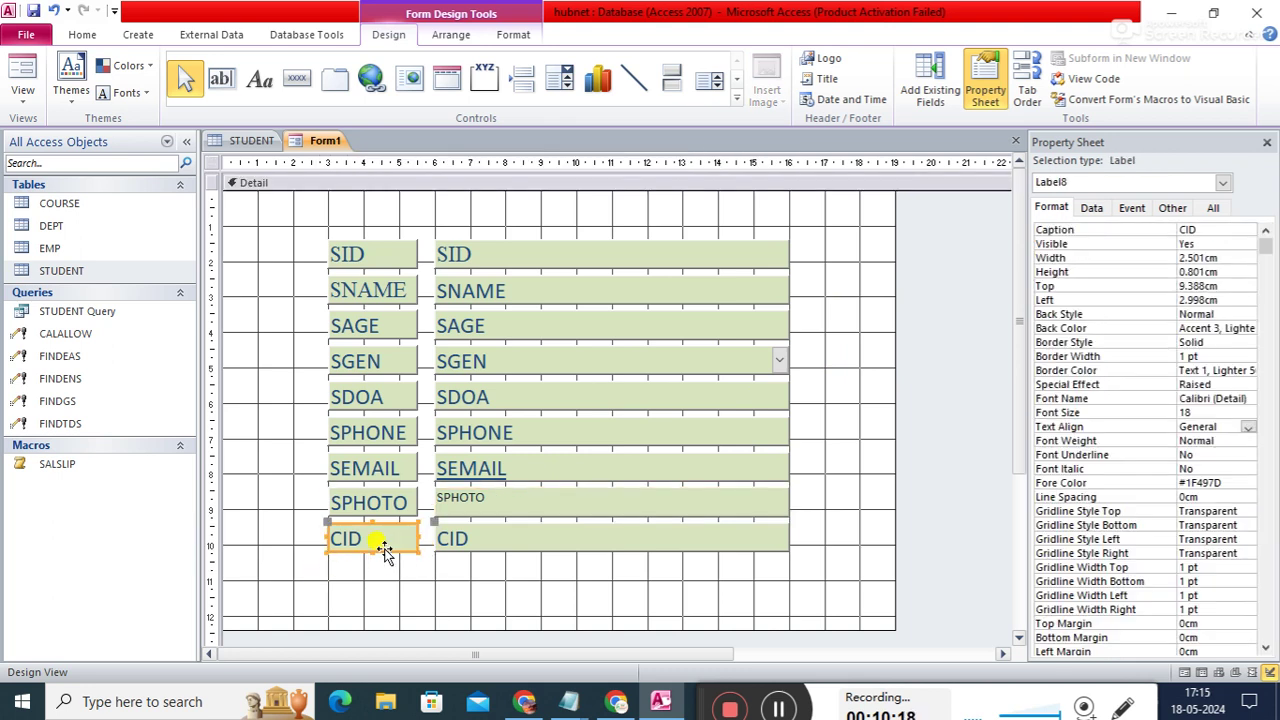
pyautogui.keyDown('shift'); pyautogui.click(500, 545); pyautogui.keyUp('shift')
pyautogui.moveTo(496, 546); pyautogui.dragTo(491, 579)
# - Stretch the SPHOTO attachment box taller, to about 1.887 cm
pyautogui.click(560, 506)
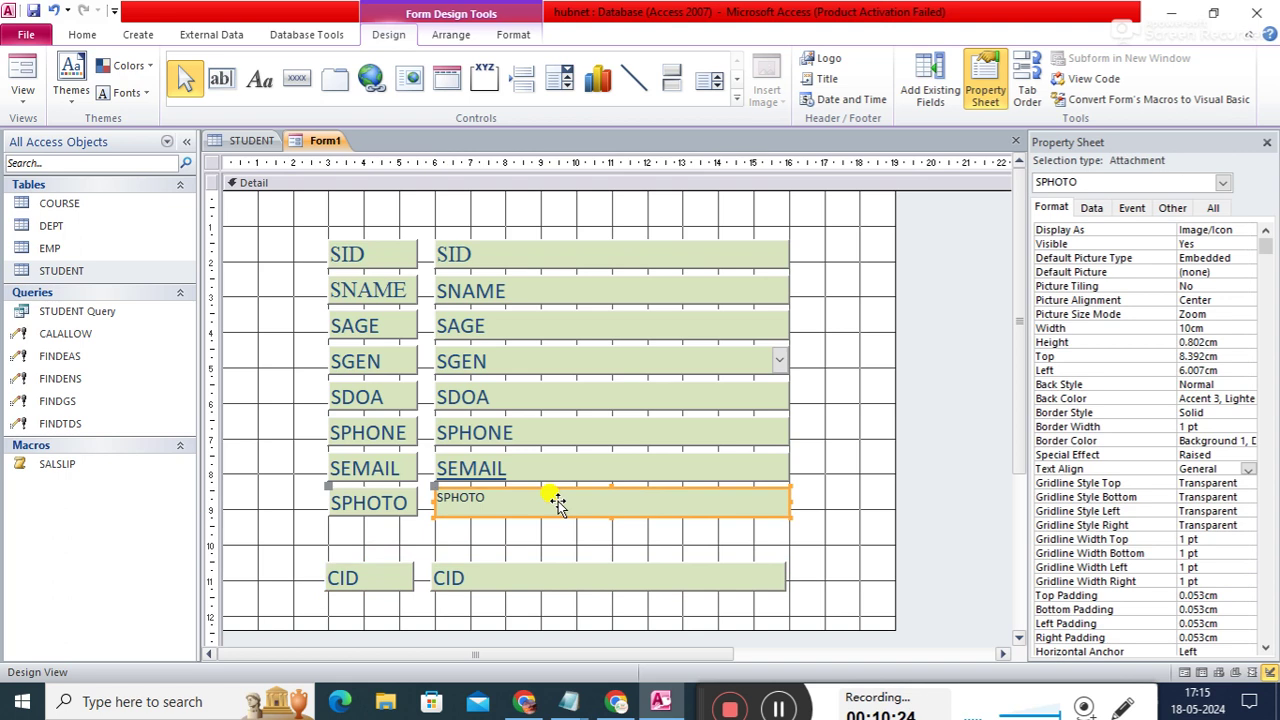
pyautogui.moveTo(608, 517); pyautogui.dragTo(600, 546)
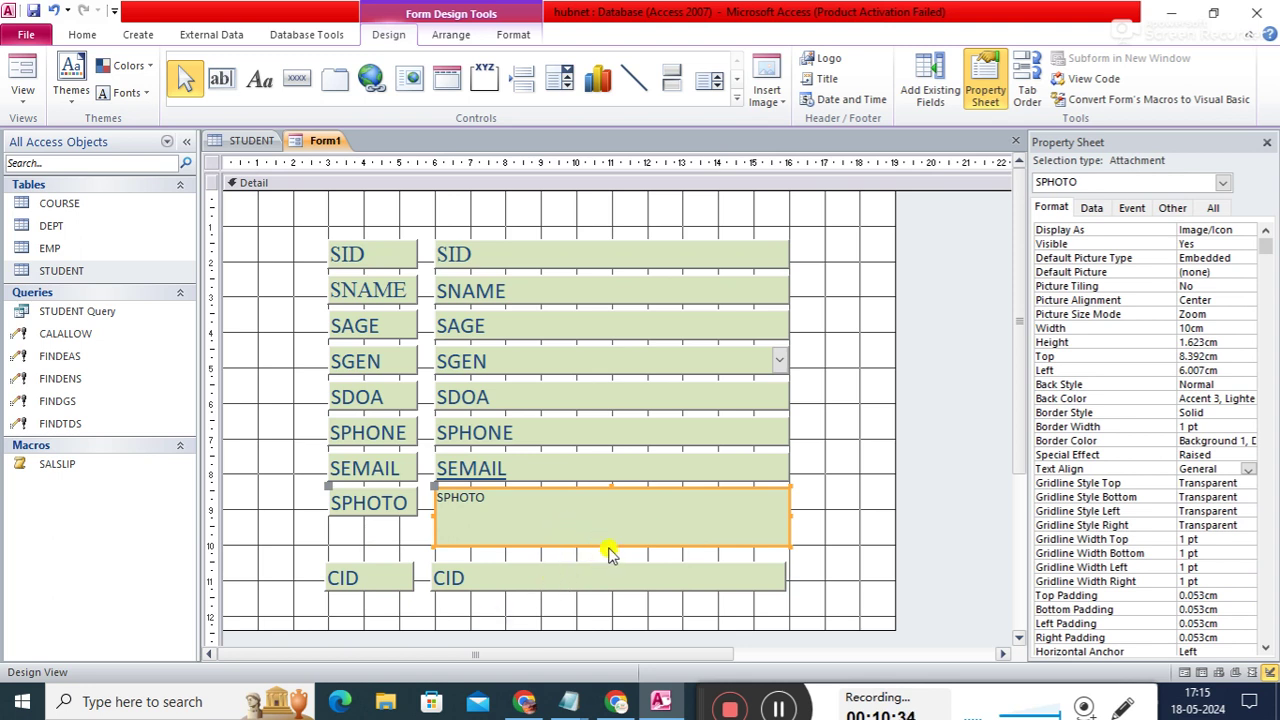
pyautogui.moveTo(611, 546); pyautogui.dragTo(611, 556)
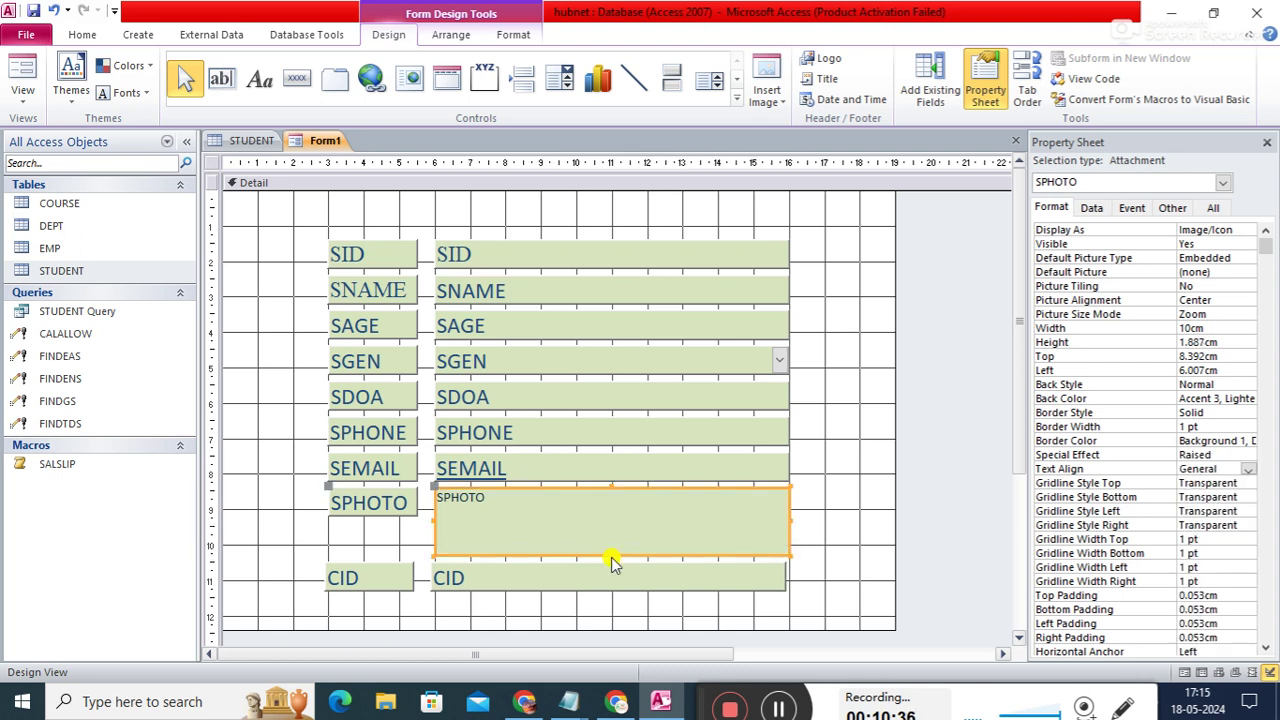
pyautogui.click(852, 497)
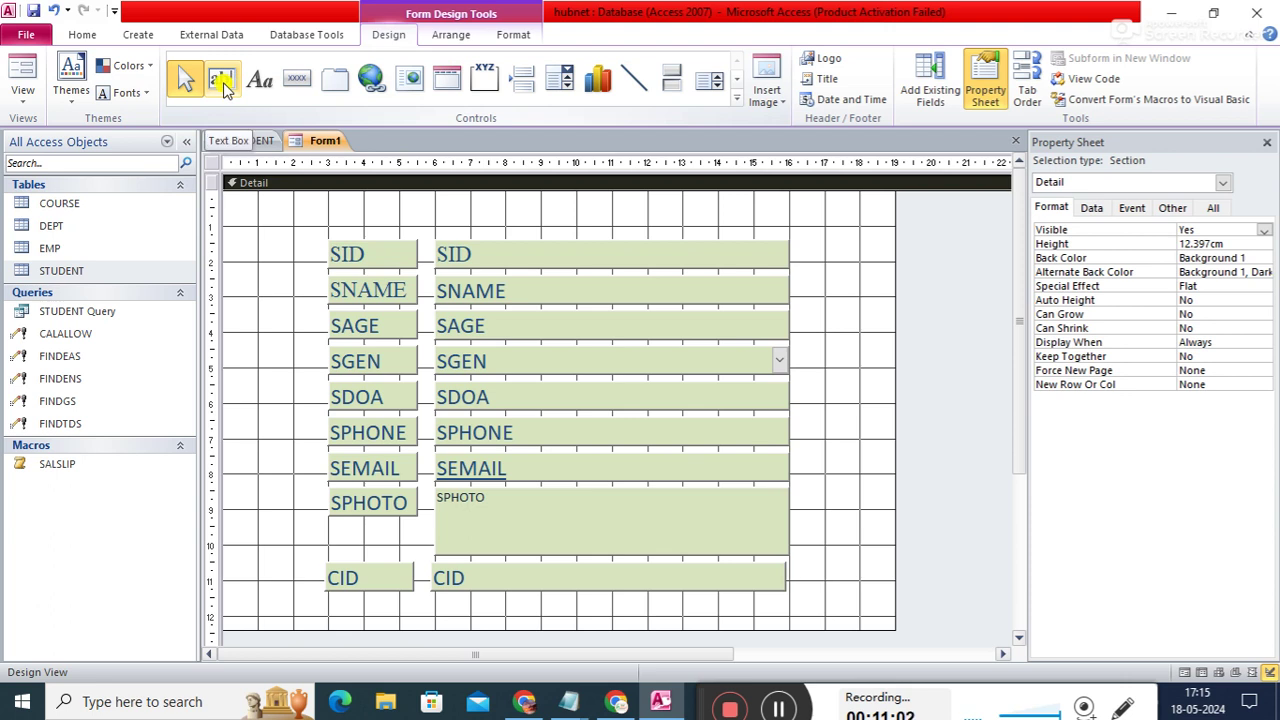
# - Add a 'Student SignUp Form' title text box above the fields
pyautogui.click(222, 86)
pyautogui.moveTo(386, 193); pyautogui.dragTo(716, 215)
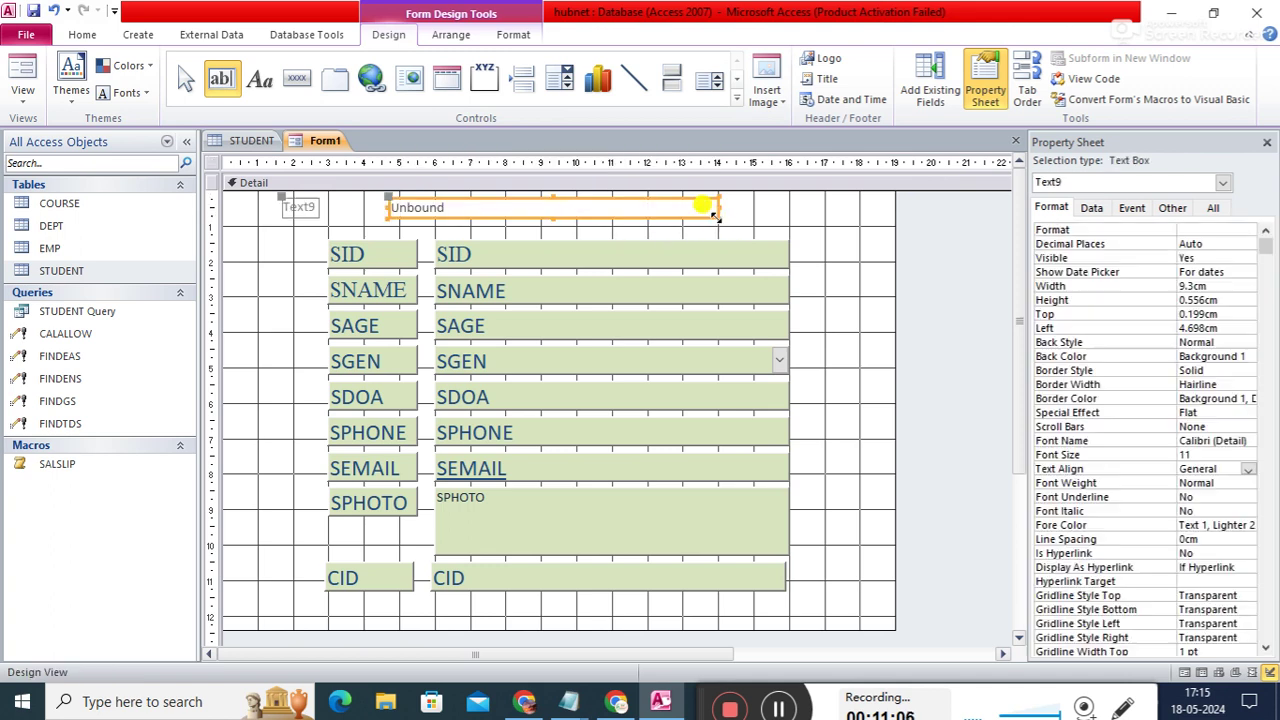
pyautogui.click(530, 208)
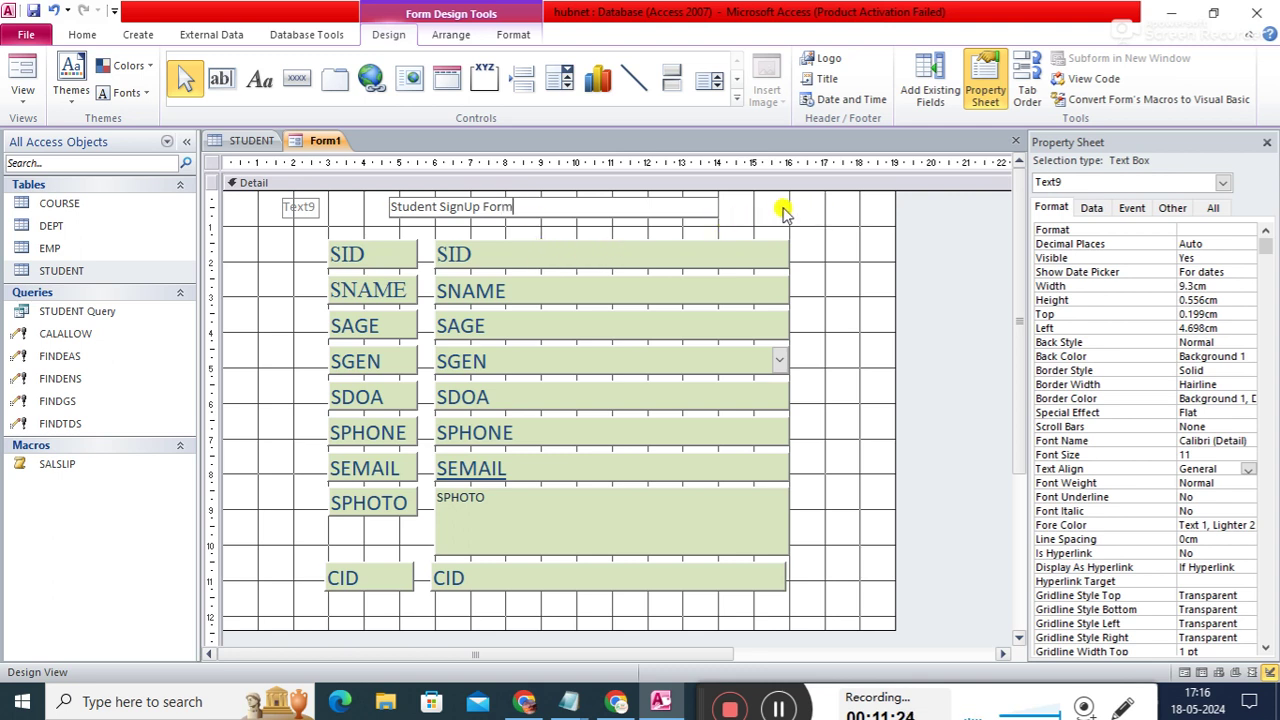
pyautogui.click(857, 252)
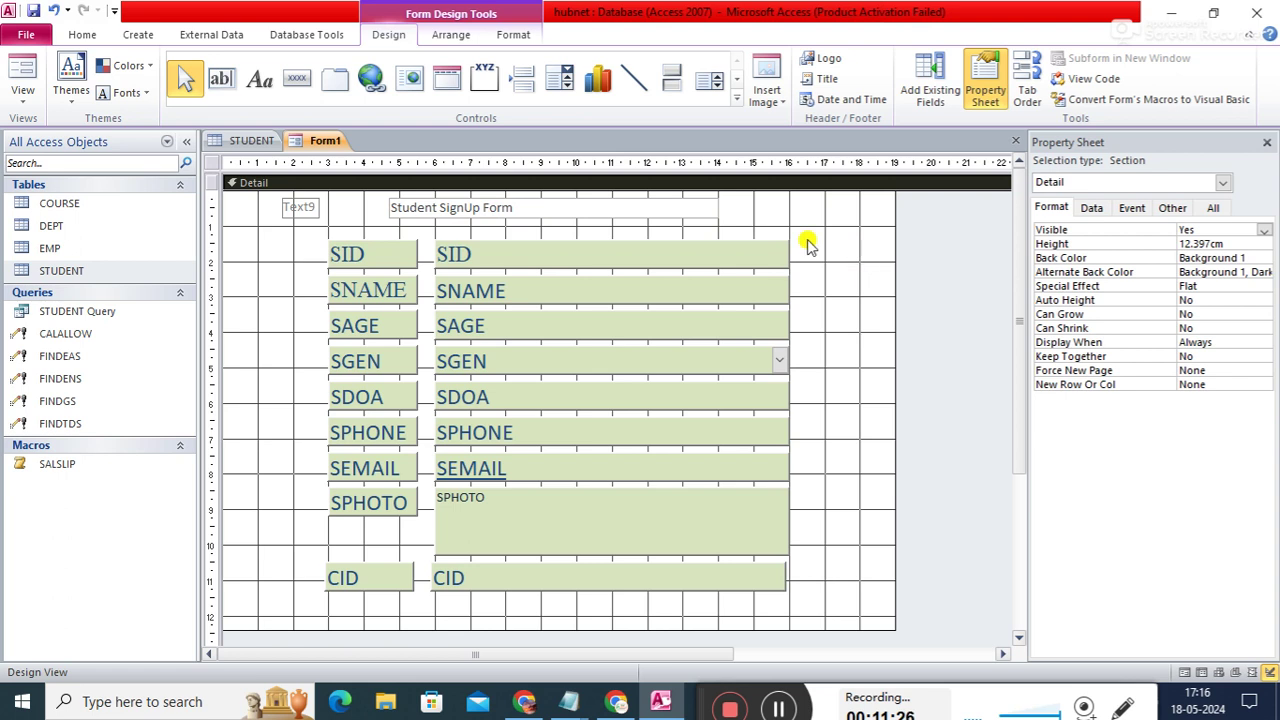
# - Delete the title's Text9 label and make the title box about 0.794 cm tall
pyautogui.click(297, 218)
pyautogui.press('Delete')
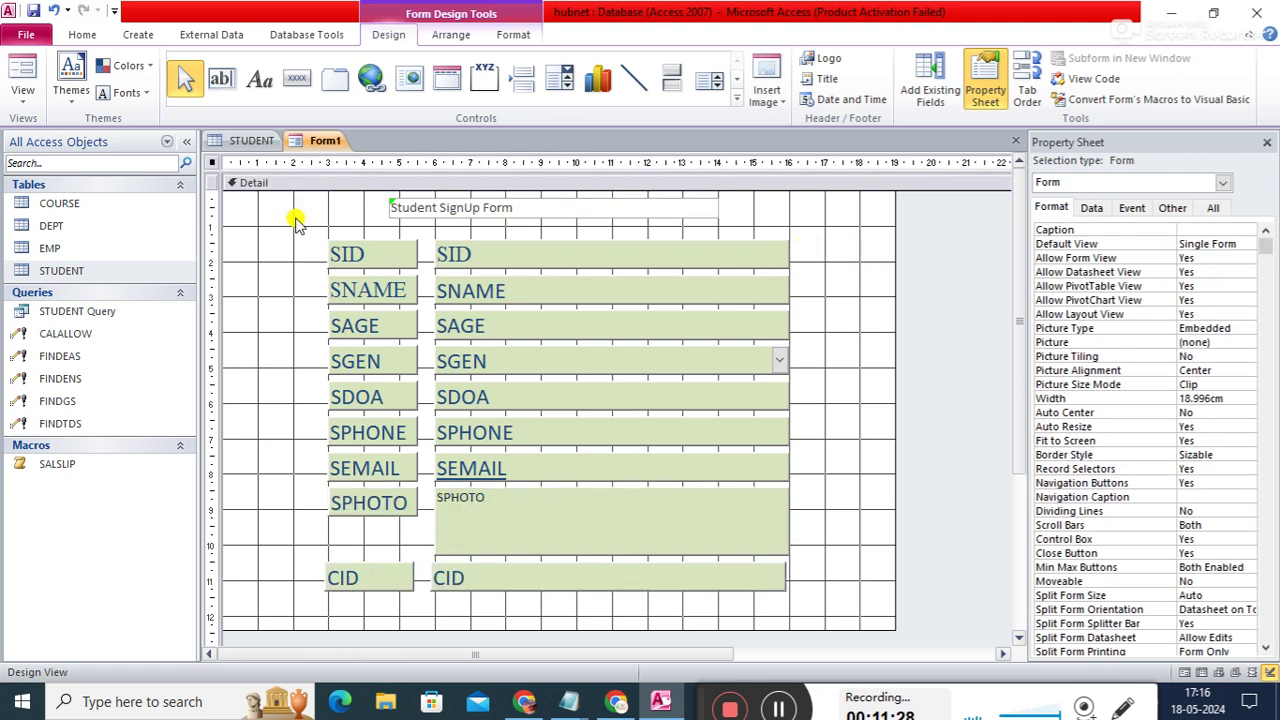
pyautogui.click(598, 210)
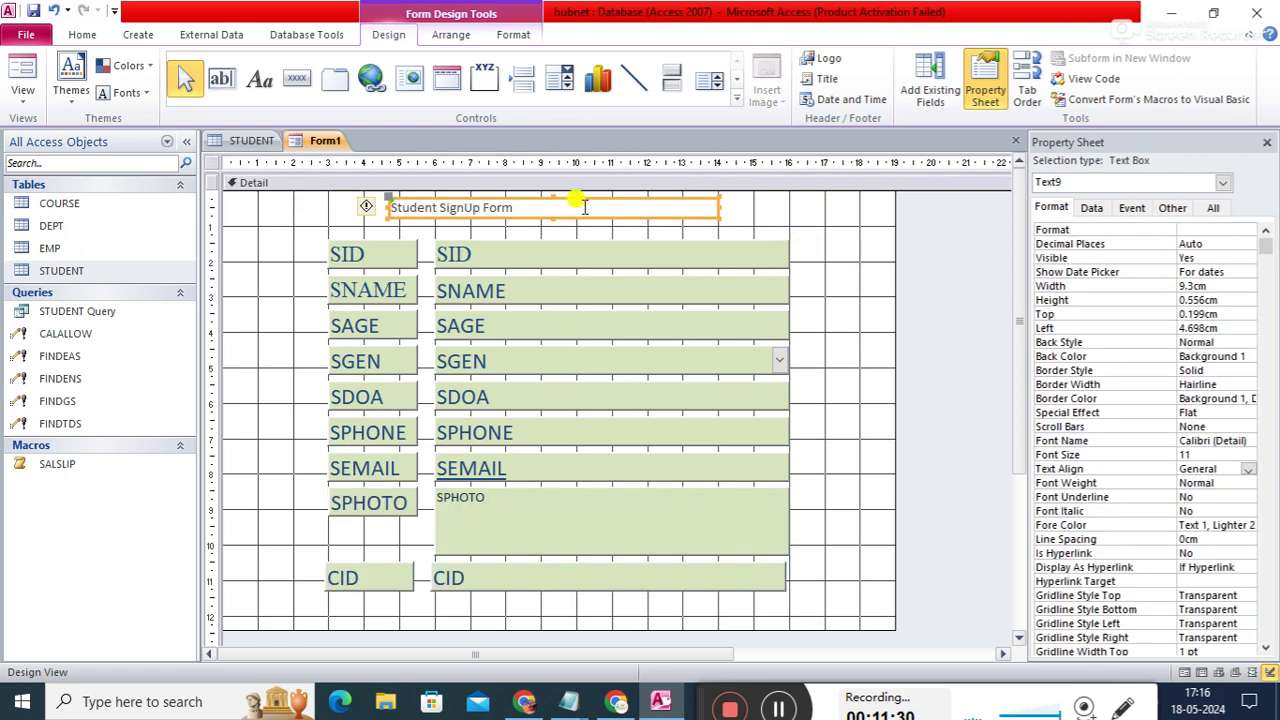
pyautogui.moveTo(550, 218); pyautogui.dragTo(550, 226)
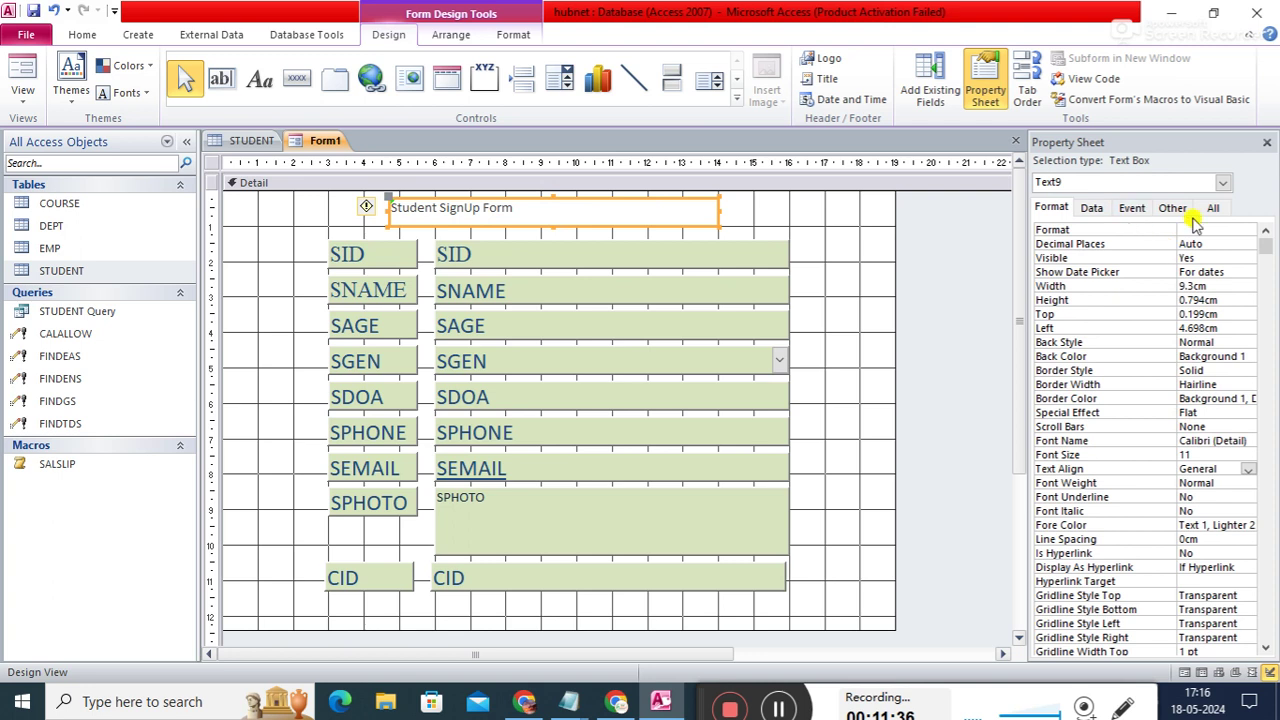
# - Make the title text 20-point bold and drag its box slightly taller
pyautogui.click(1214, 454)
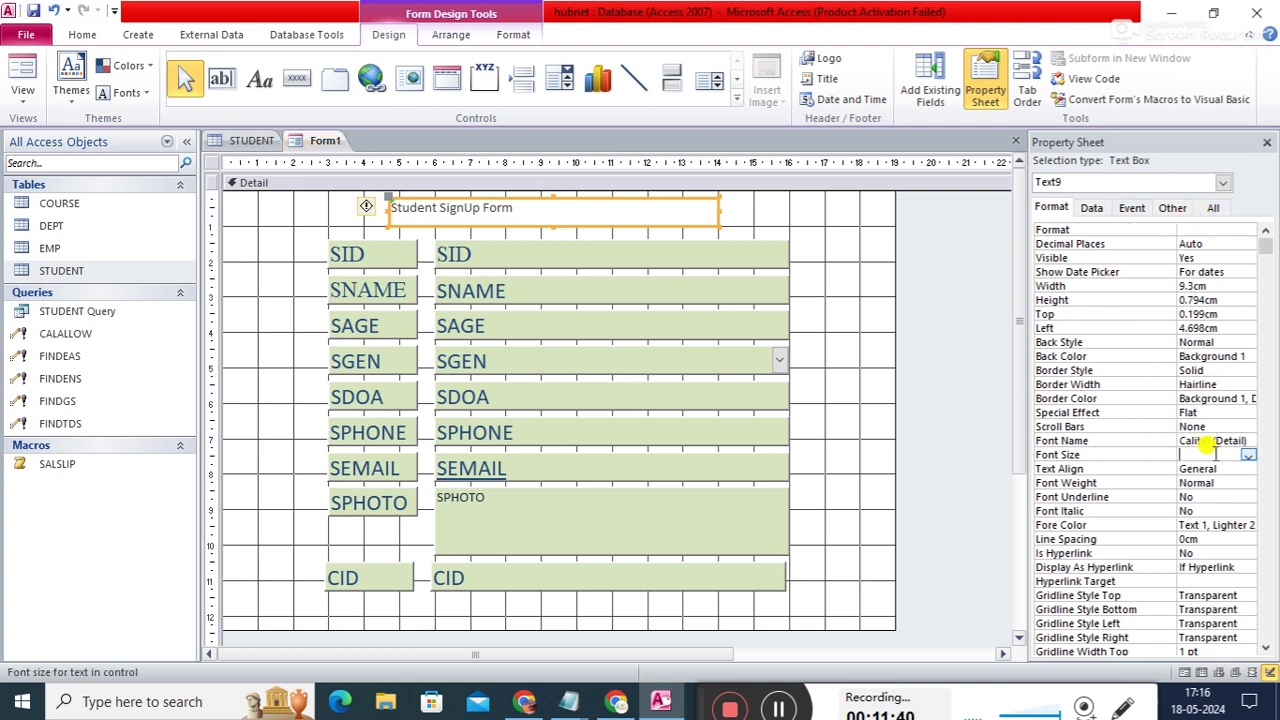
pyautogui.write('20')
pyautogui.press('Return')
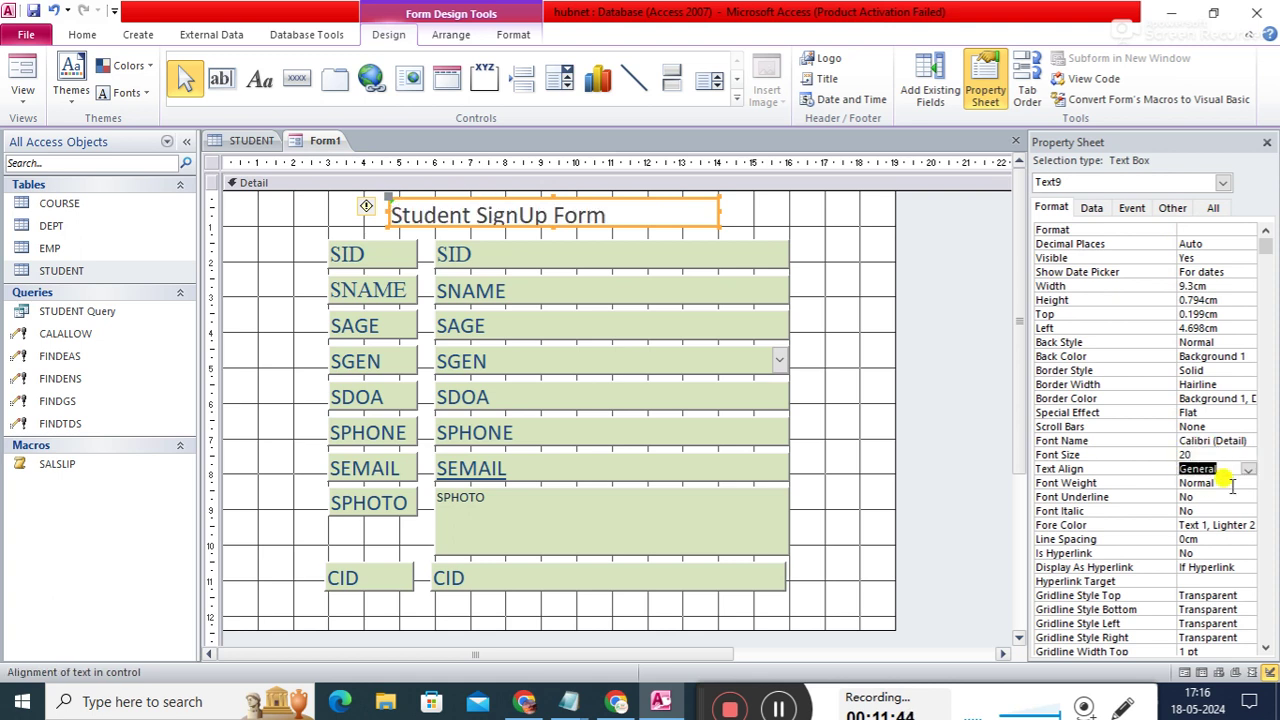
pyautogui.click(1232, 485)
pyautogui.click(1248, 483)
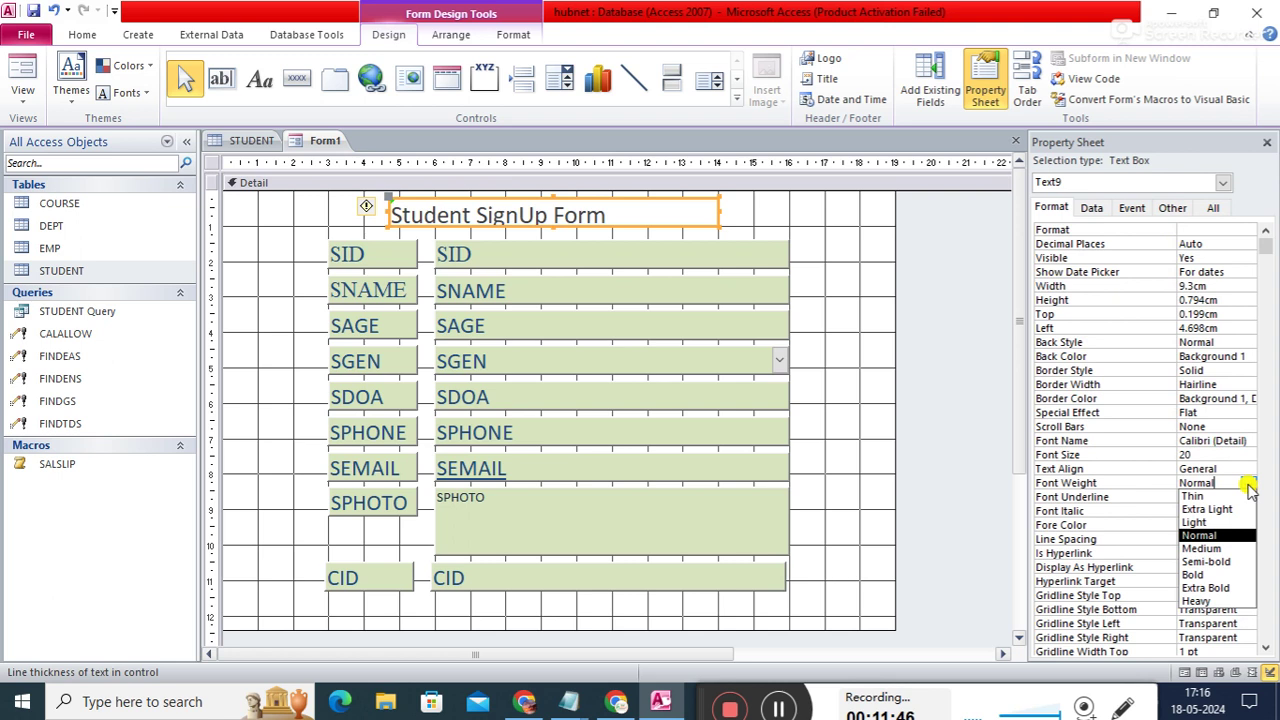
pyautogui.click(1196, 574)
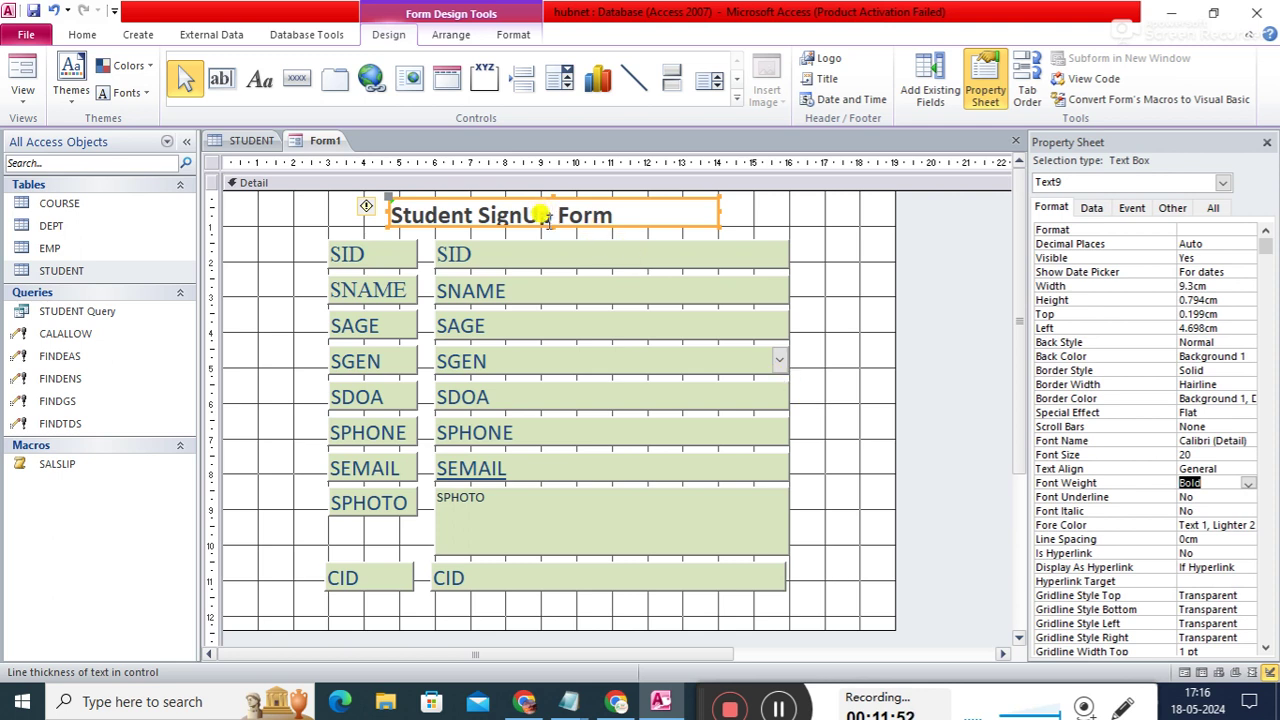
pyautogui.moveTo(552, 227); pyautogui.dragTo(555, 235)
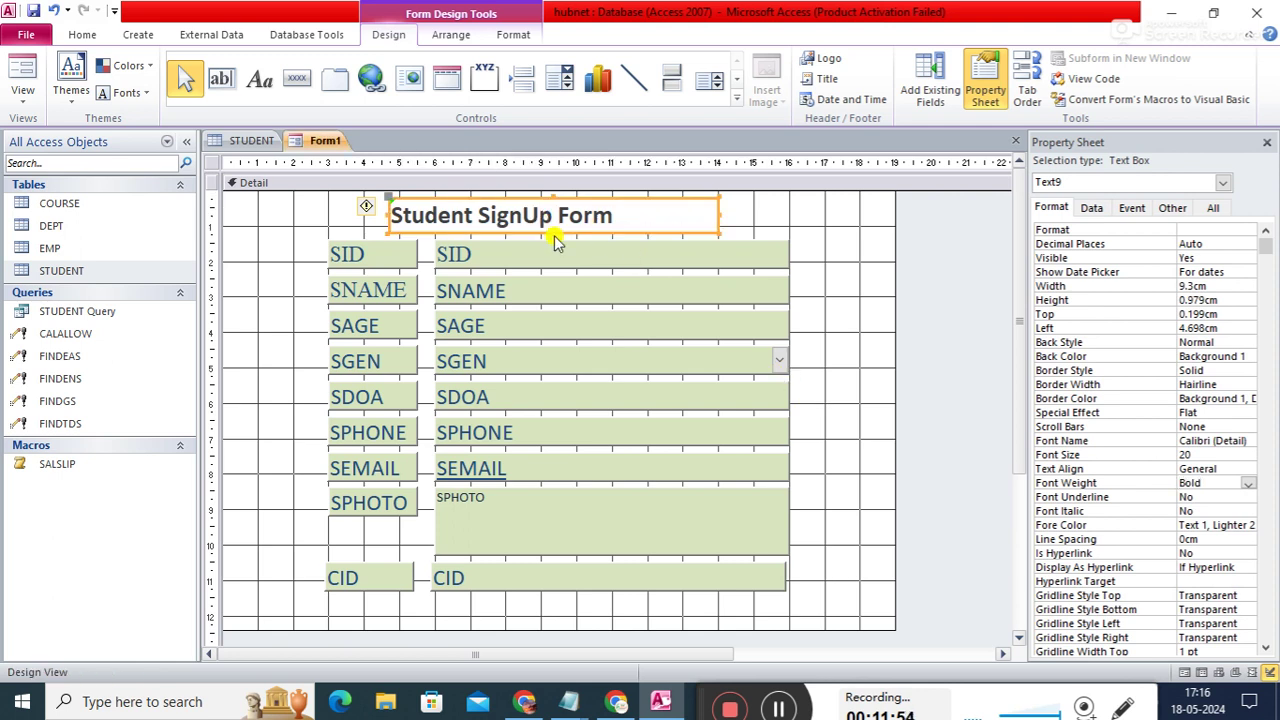
# - Colour the title text orange (Accent 6, Darker 25%)
pyautogui.click(1229, 522)
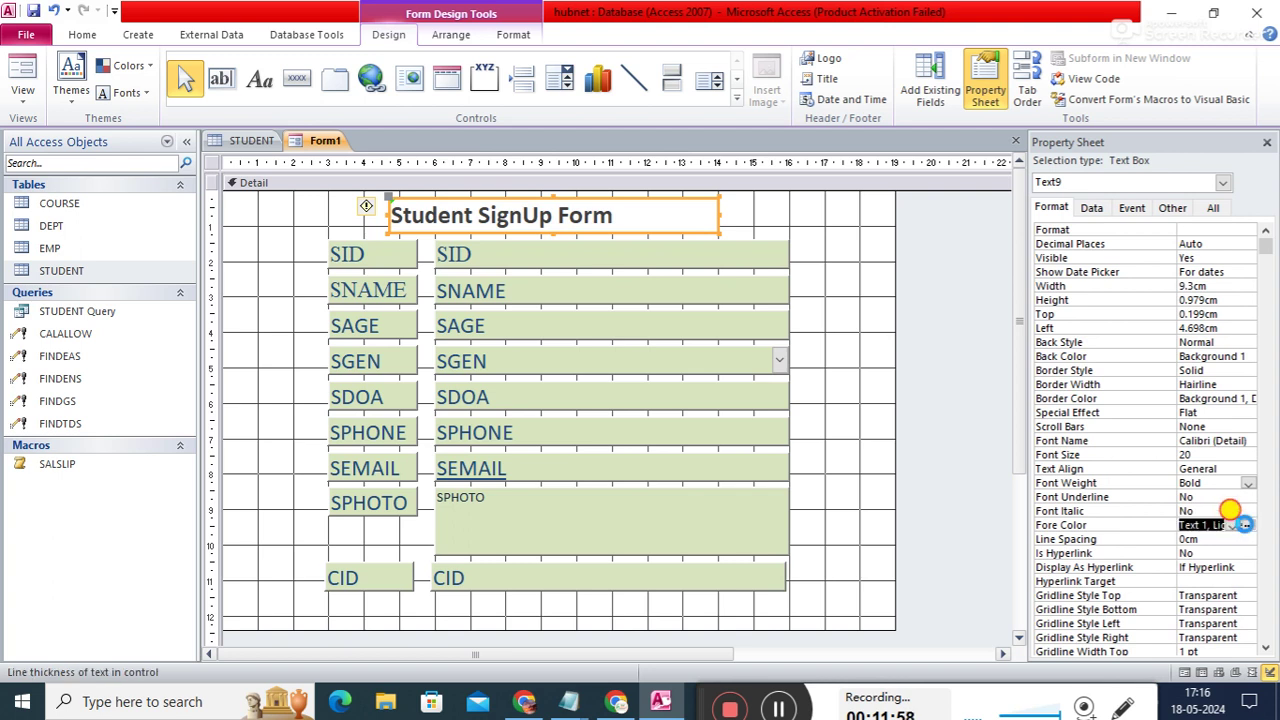
pyautogui.click(1249, 525)
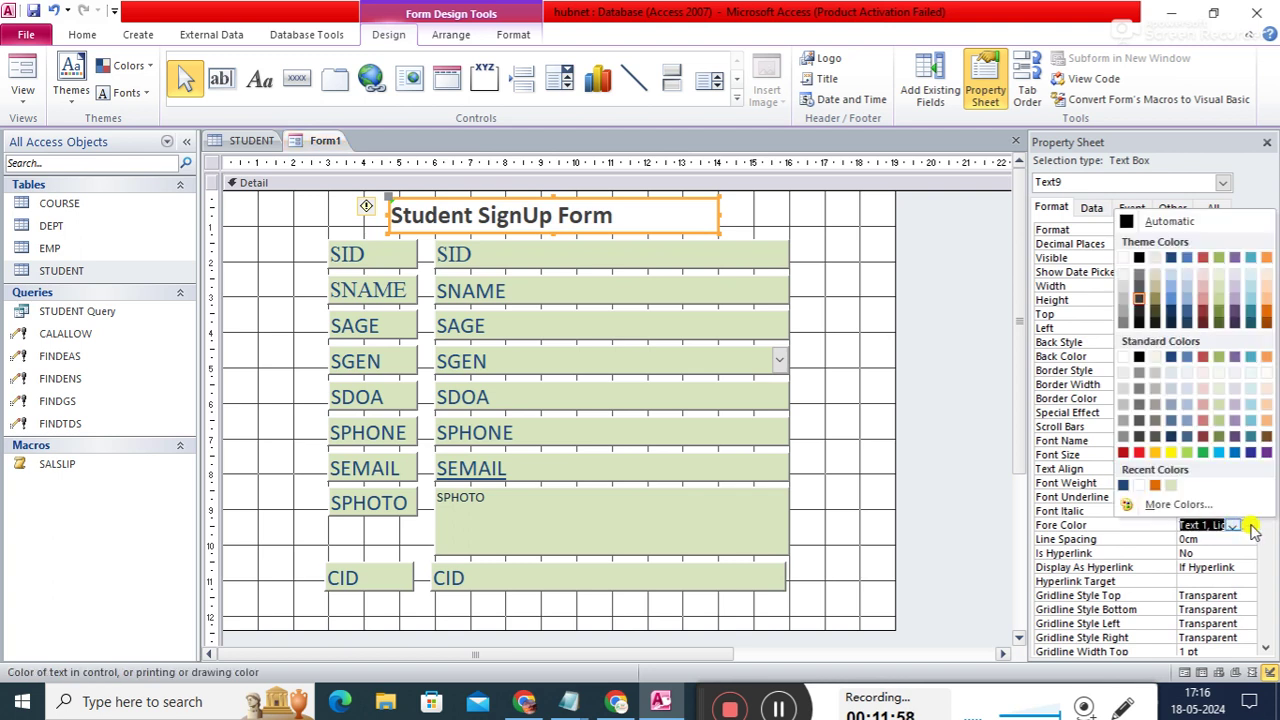
pyautogui.click(1155, 487)
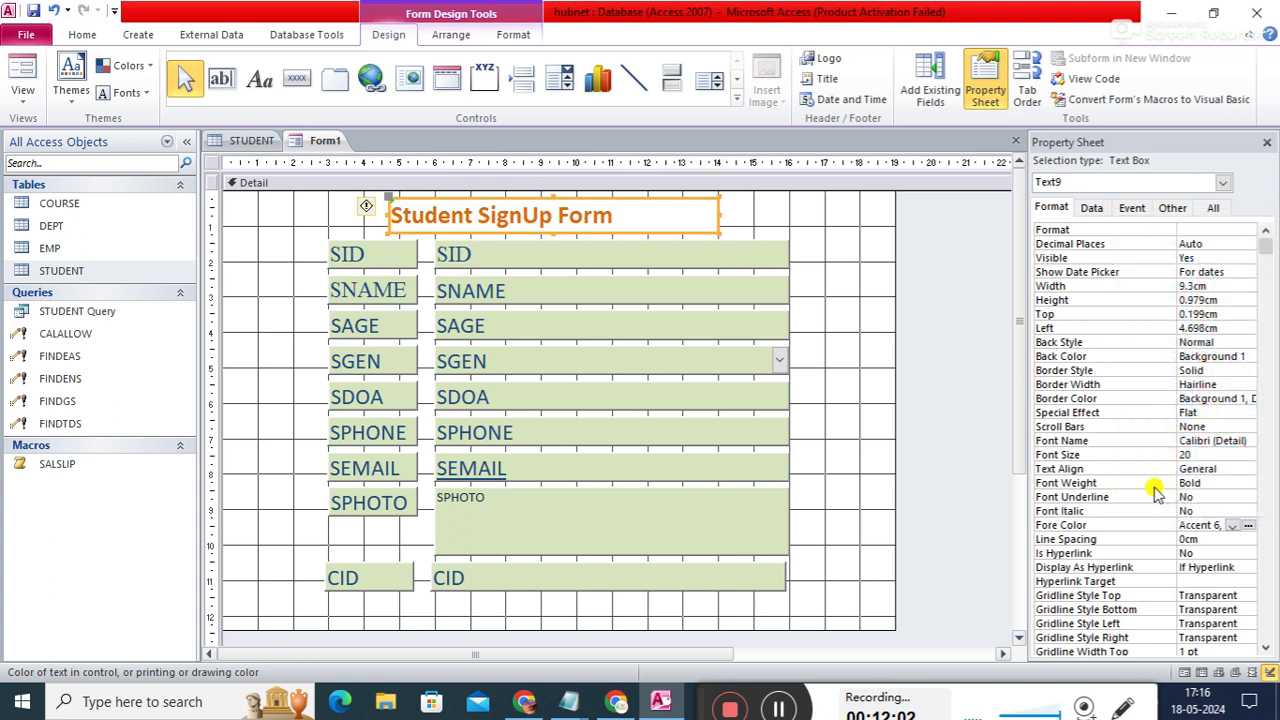
pyautogui.click(1251, 528)
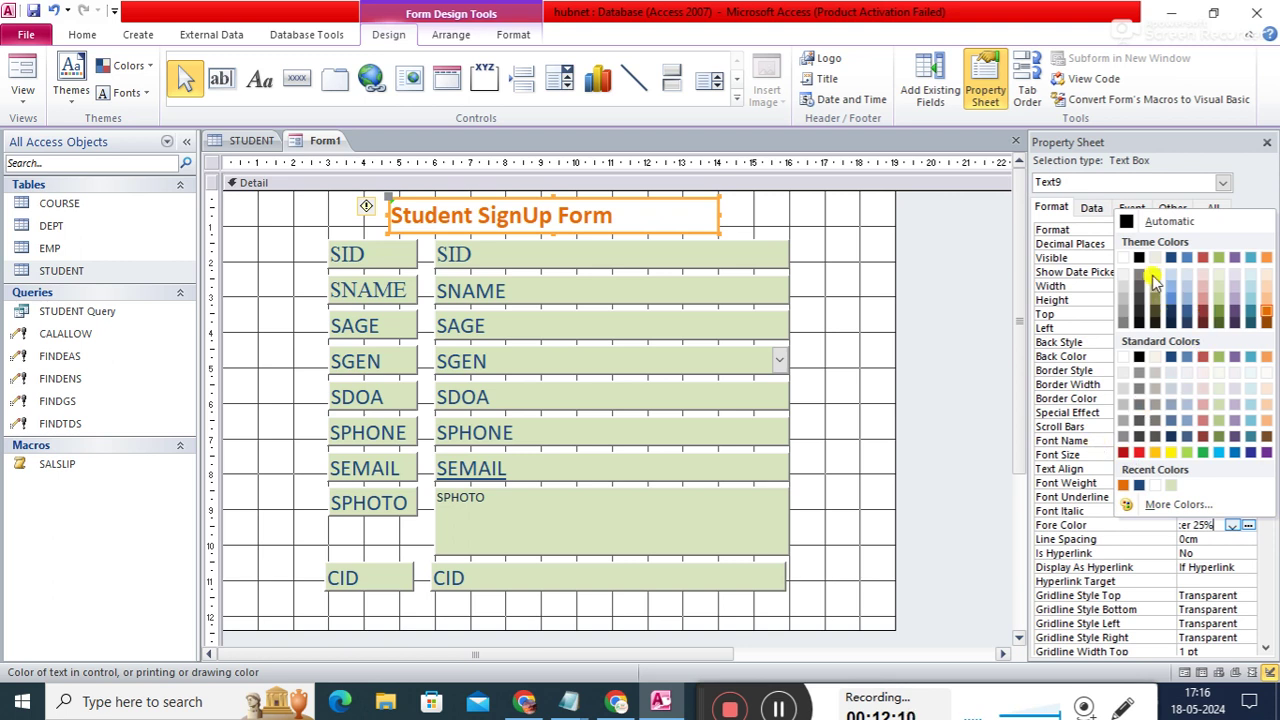
pyautogui.click(1085, 305)
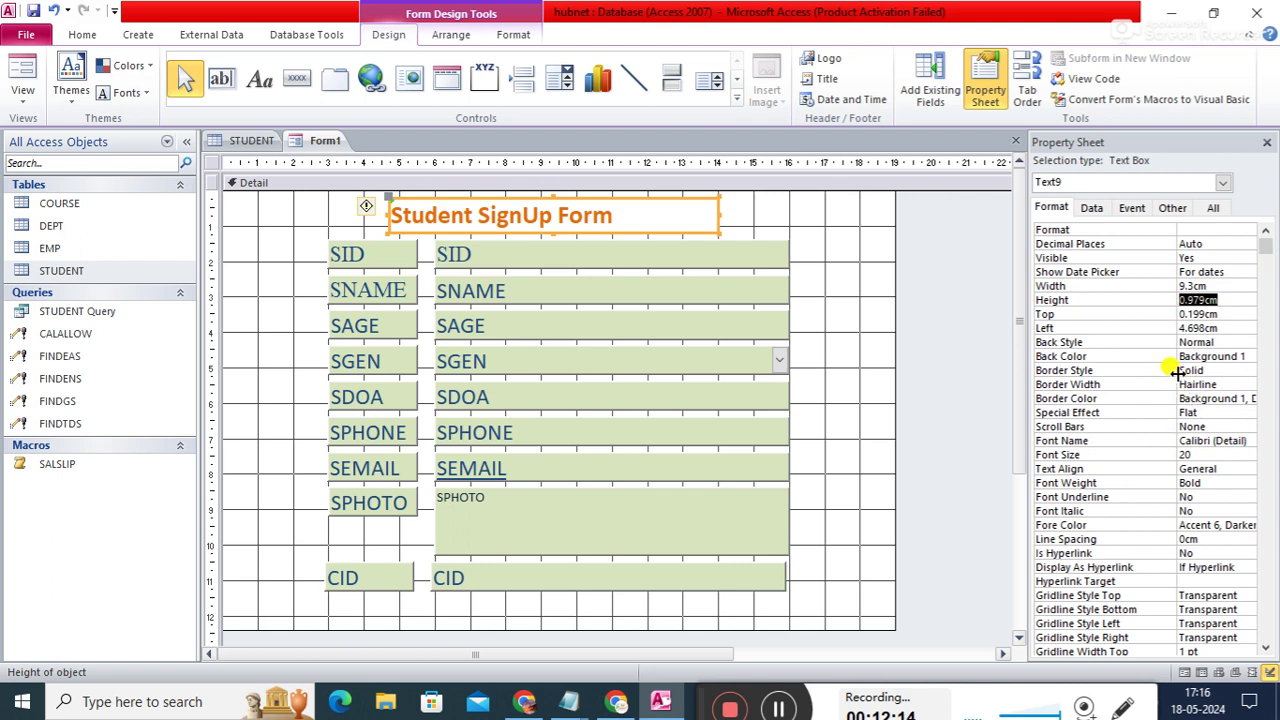
# - Set the title's Back Color to black (Text 1), Fore Color to white, and alignment to Center
pyautogui.click(1236, 357)
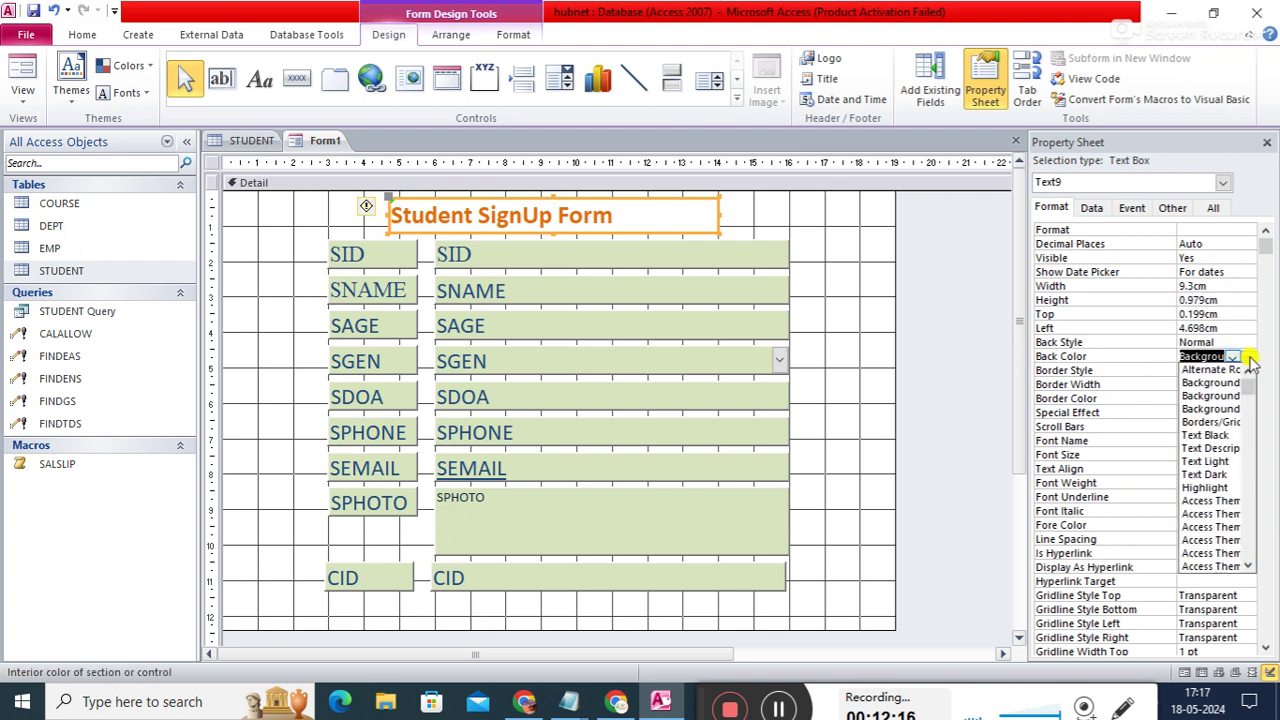
pyautogui.click(1249, 357)
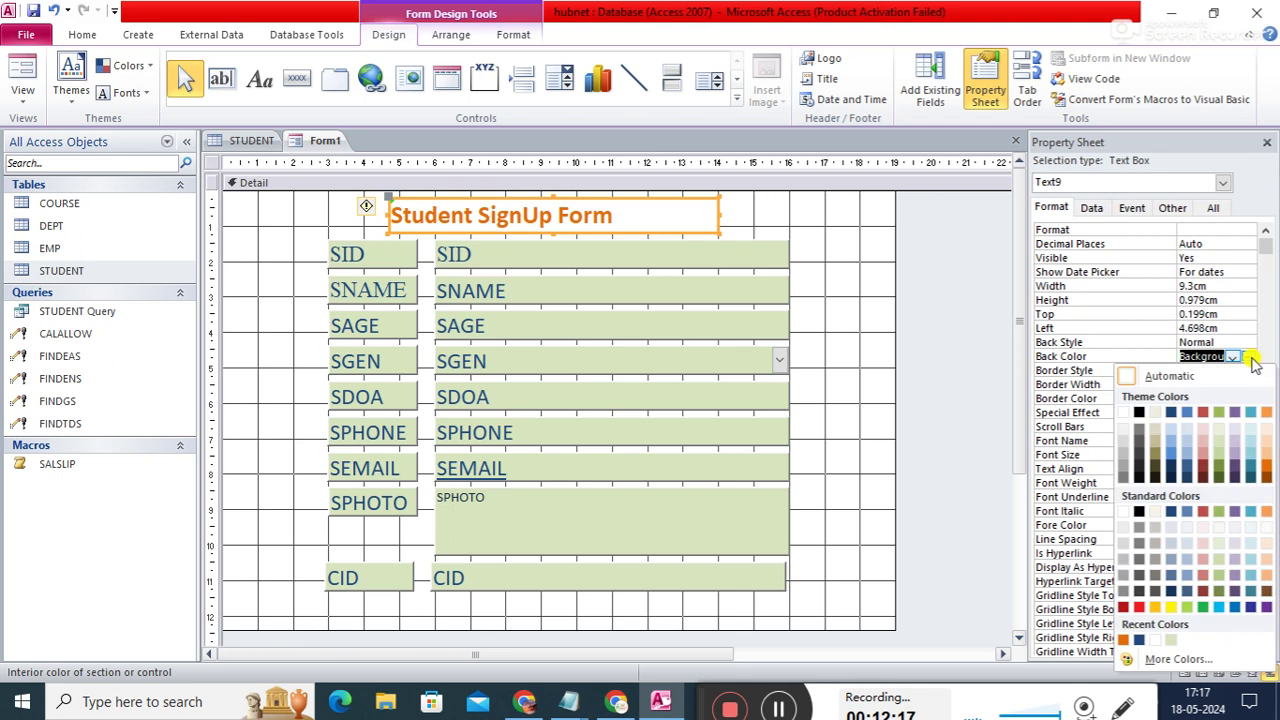
pyautogui.click(1139, 414)
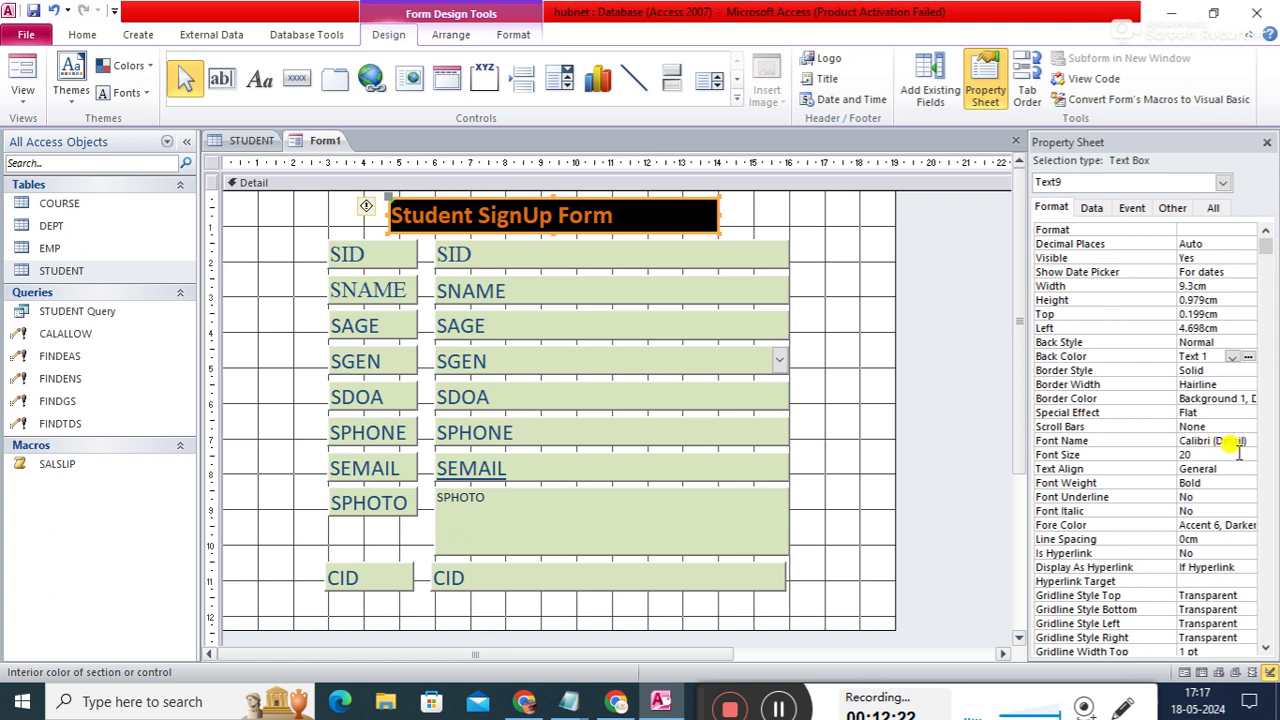
pyautogui.click(1248, 526)
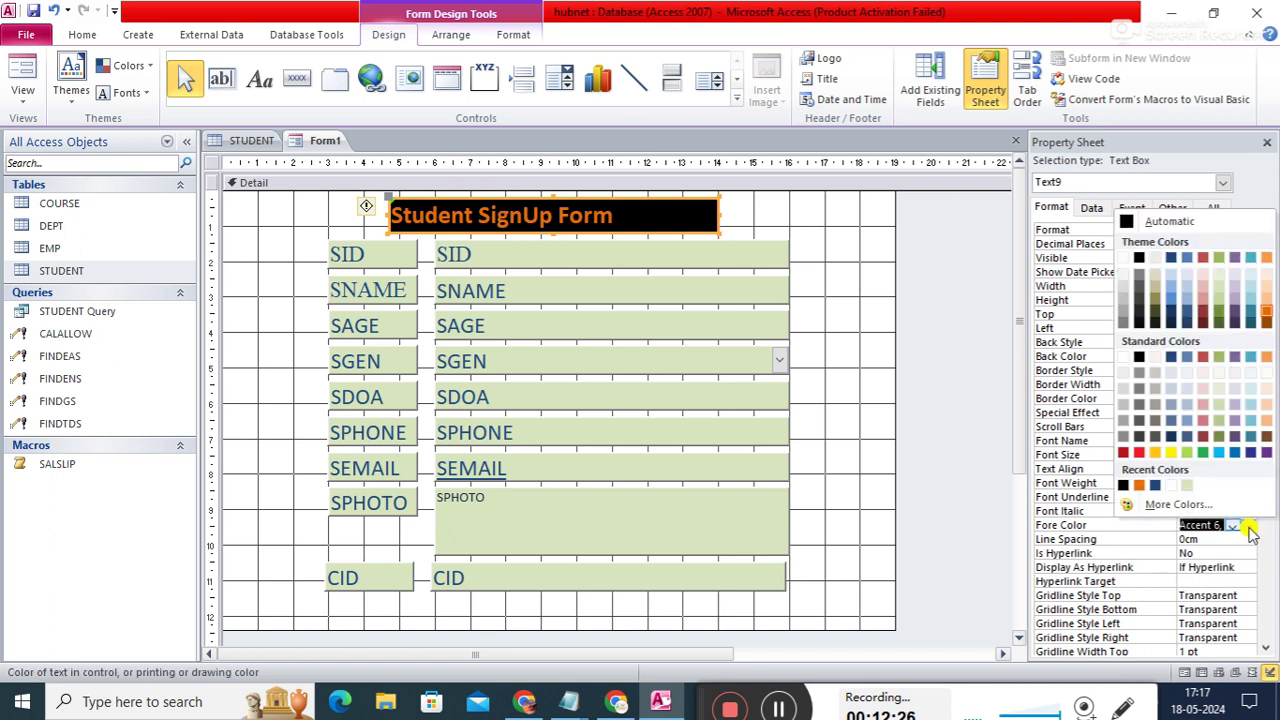
pyautogui.click(1124, 258)
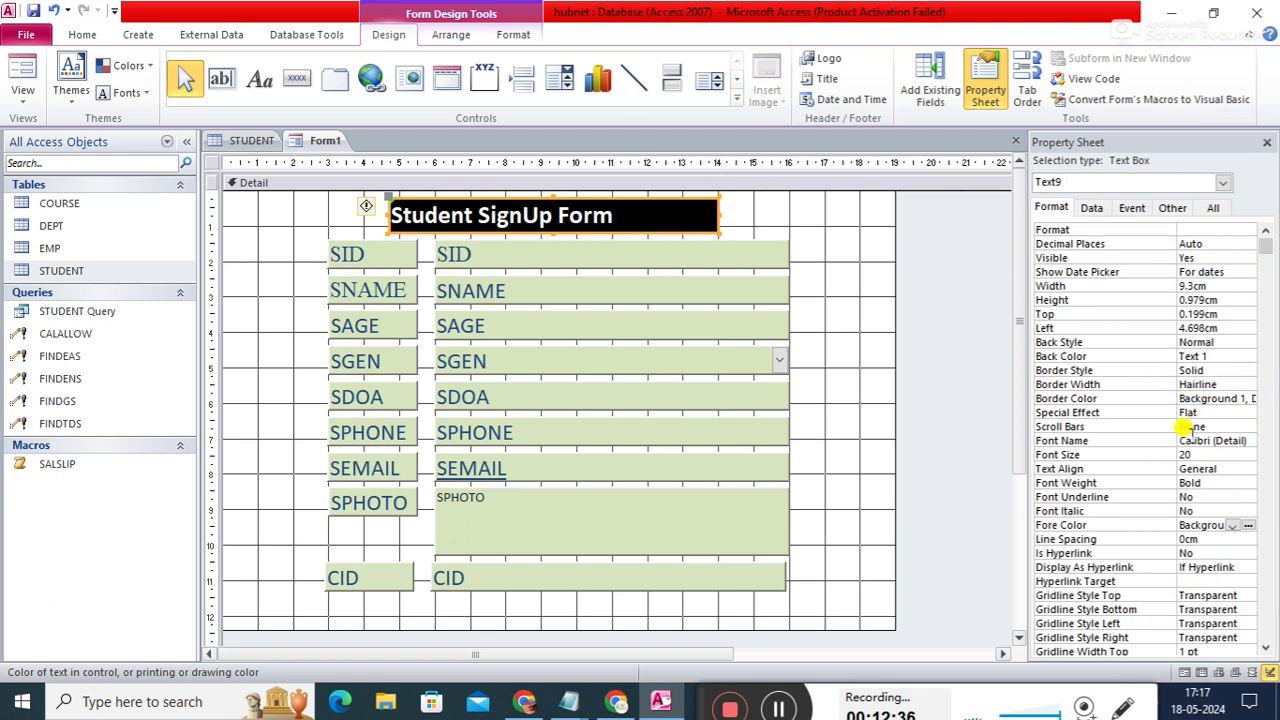
pyautogui.click(1205, 469)
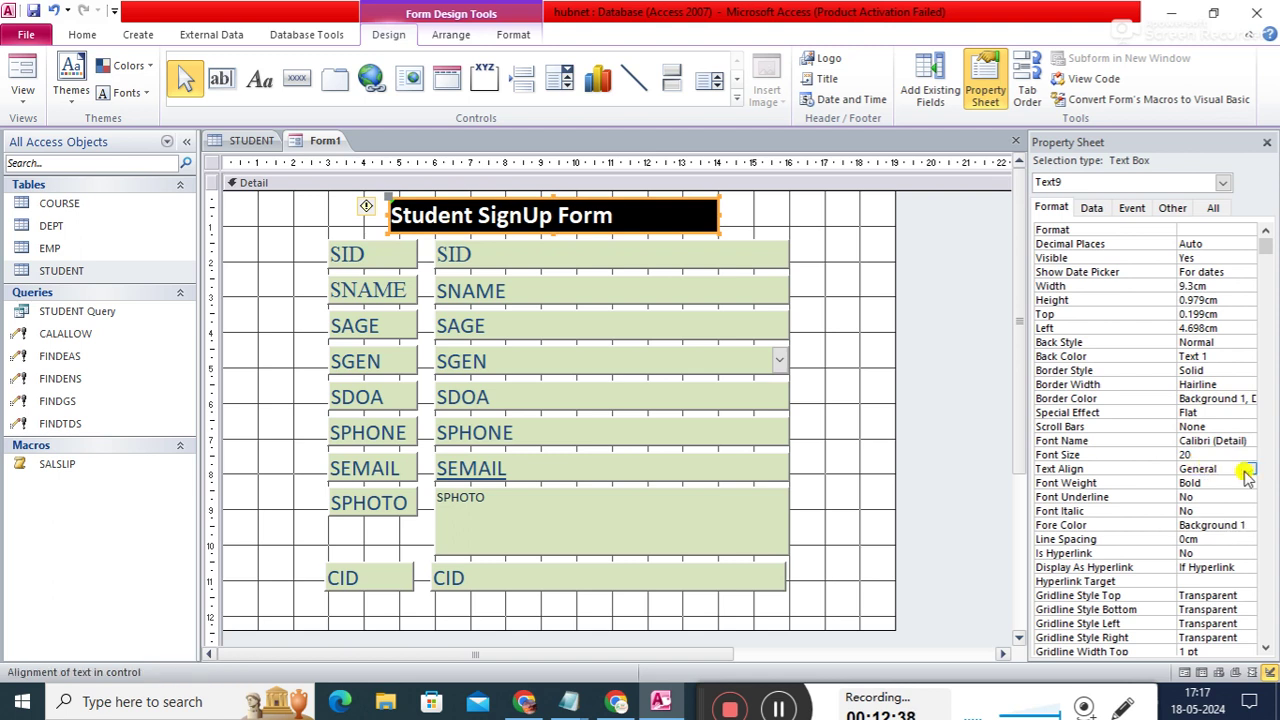
pyautogui.click(1246, 469)
pyautogui.click(1196, 508)
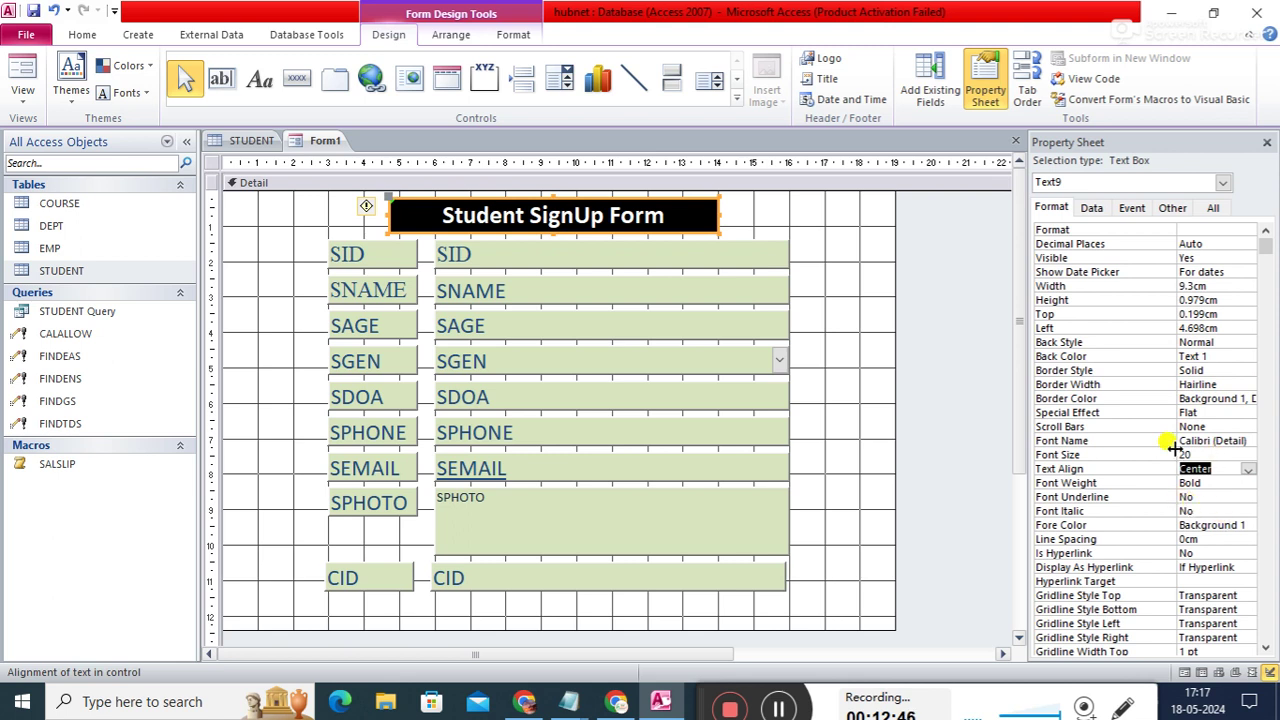
# - Change the title's font to Algerian
pyautogui.click(1240, 440)
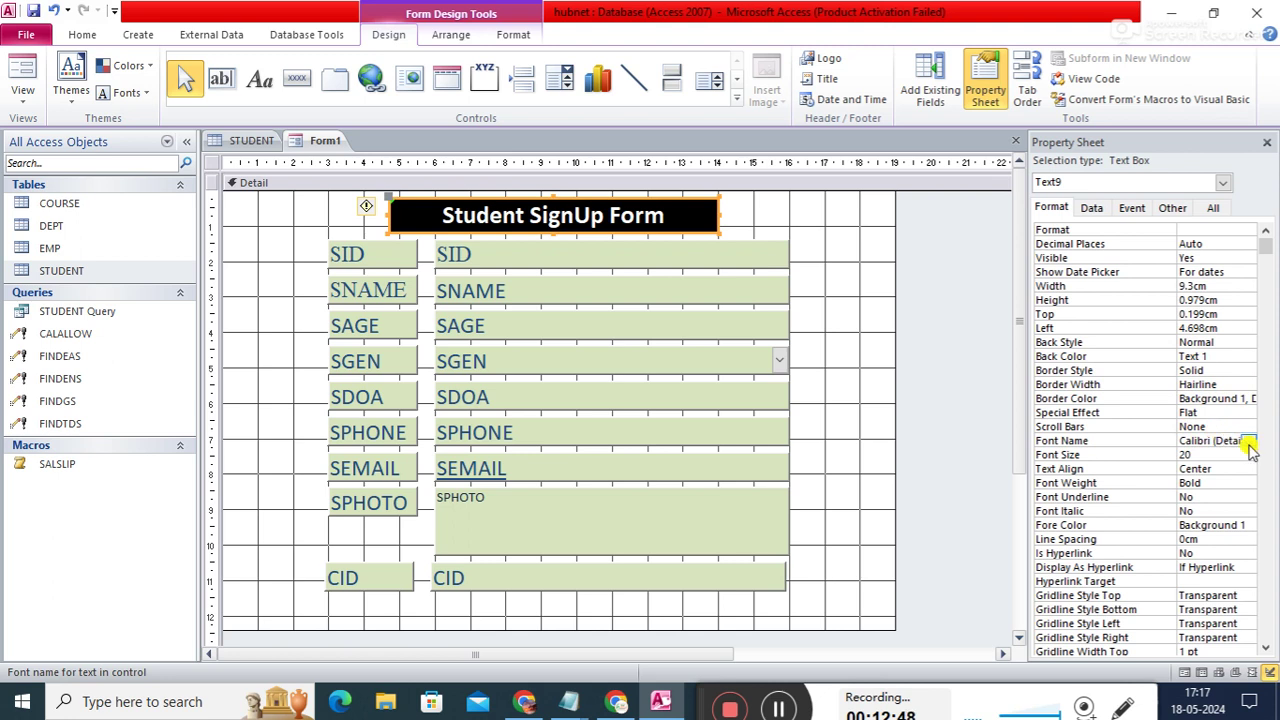
pyautogui.click(1249, 441)
pyautogui.moveTo(1249, 480)
pyautogui.mouseDown()
pyautogui.moveTo(1248, 514)
pyautogui.moveTo(1245, 468)
pyautogui.mouseUp()
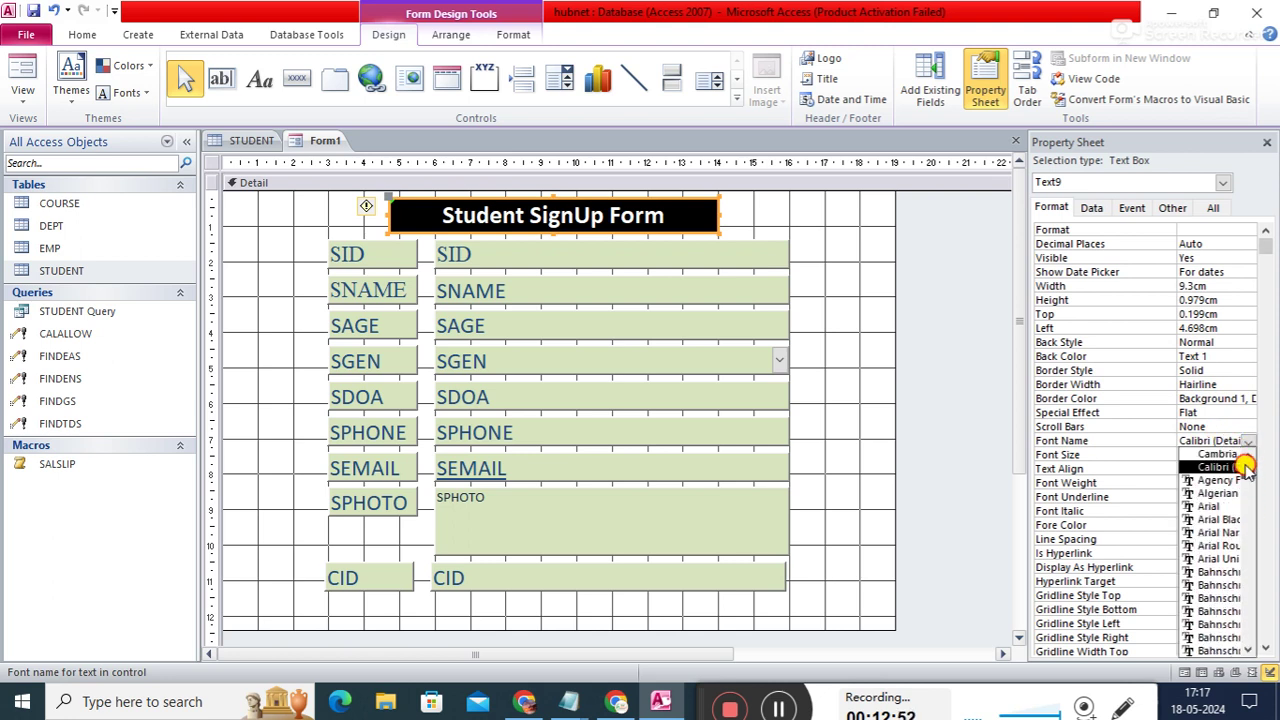
pyautogui.click(1218, 492)
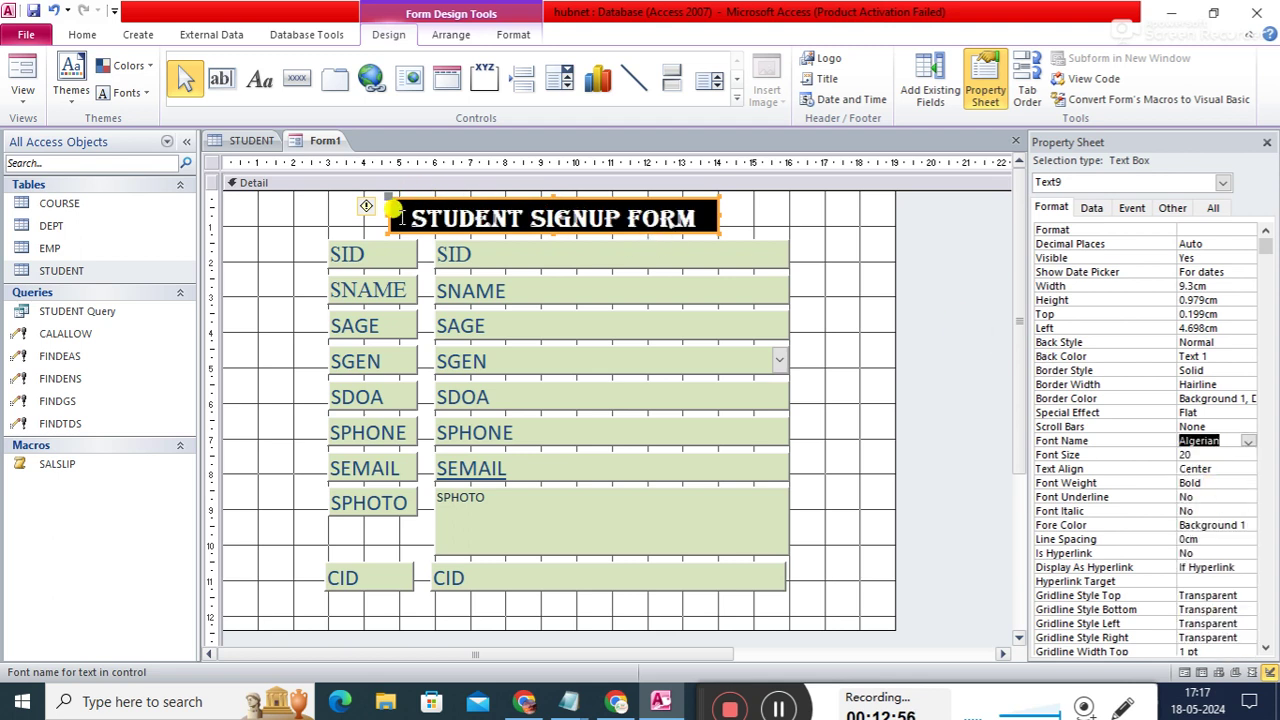
# - Widen the title box to span the labels and fields, and extend the Detail section slightly
pyautogui.moveTo(384, 216); pyautogui.dragTo(327, 218)
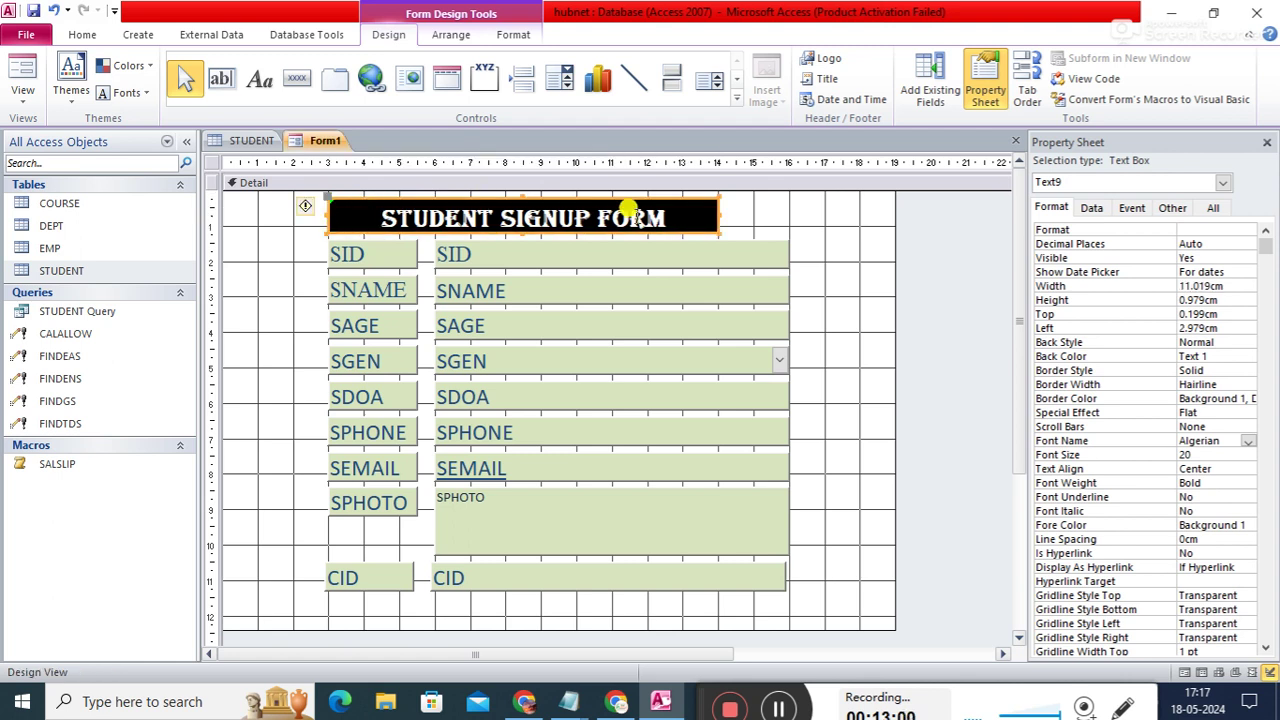
pyautogui.moveTo(718, 214); pyautogui.dragTo(789, 208)
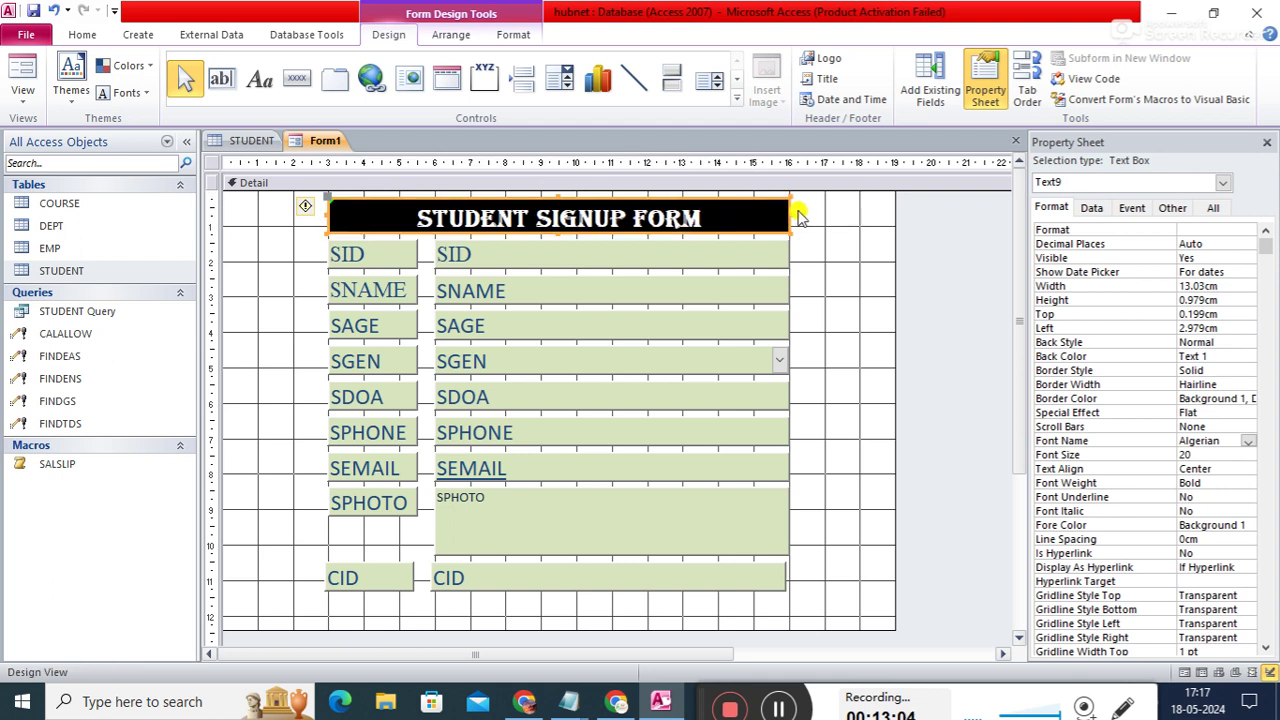
pyautogui.click(900, 242)
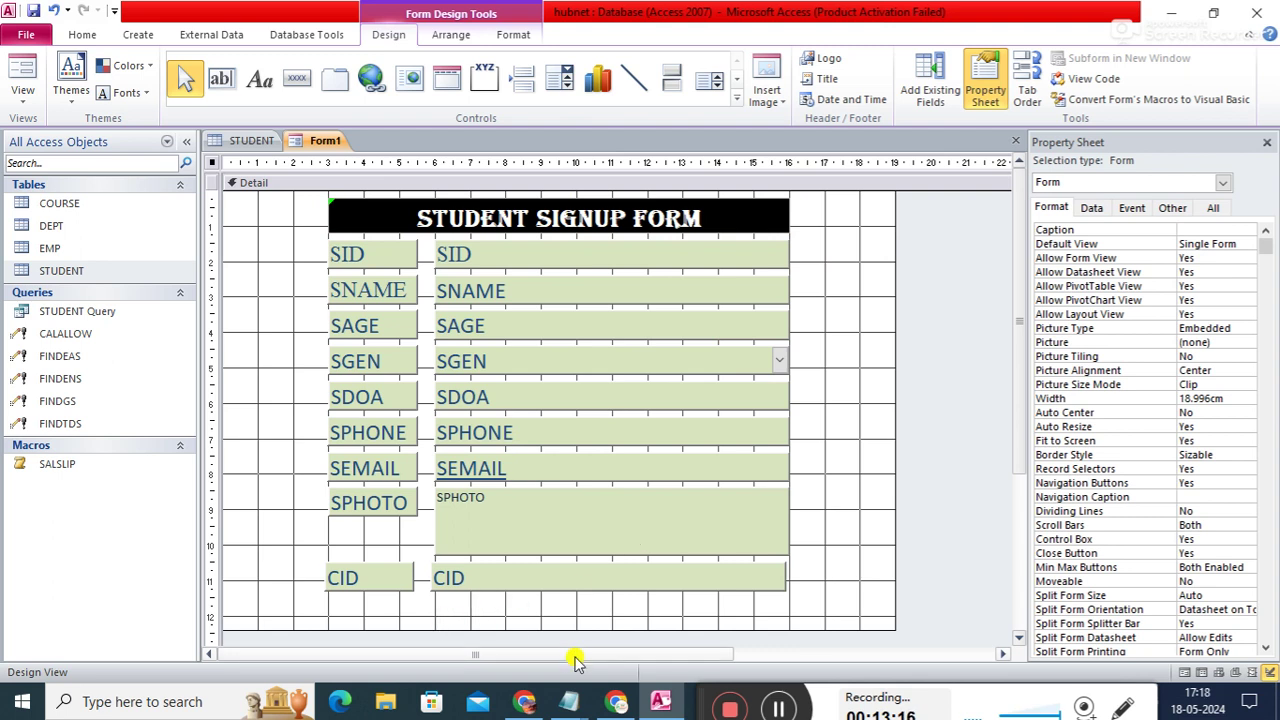
pyautogui.moveTo(575, 625); pyautogui.dragTo(578, 633)
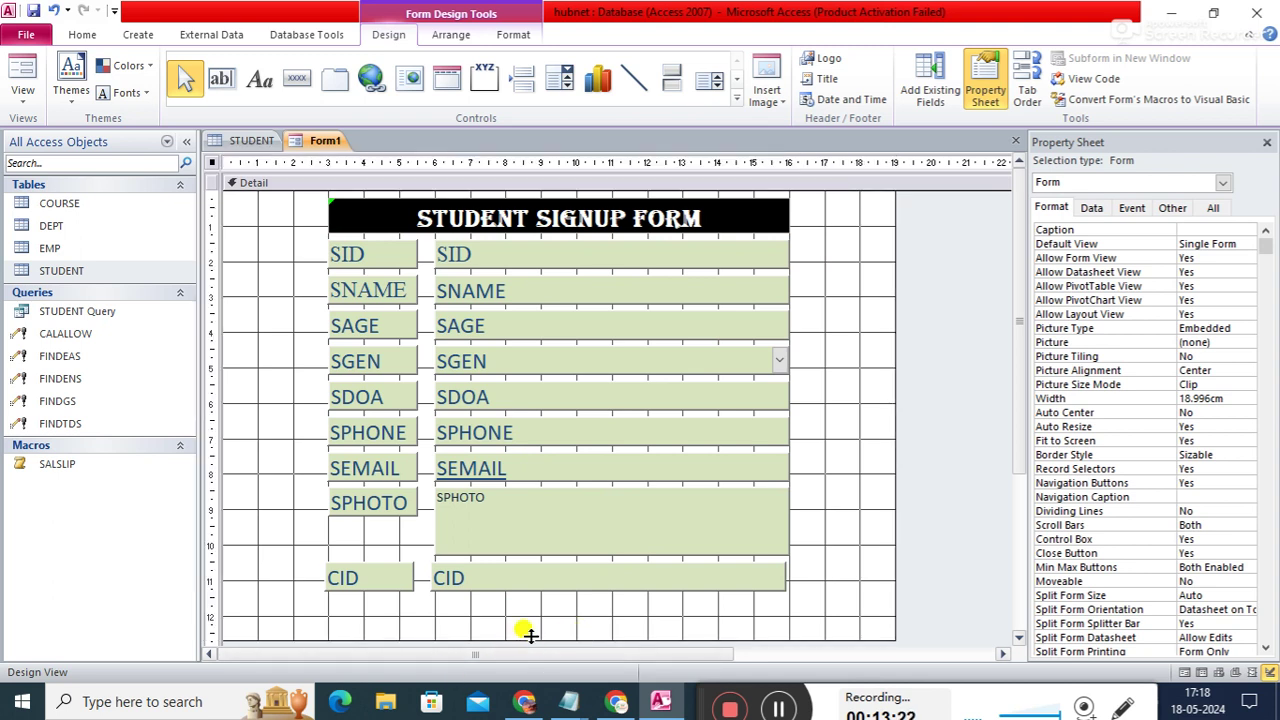
# - Drag the Detail section's bottom edge a little further down
pyautogui.moveTo(528, 636); pyautogui.dragTo(524, 634)
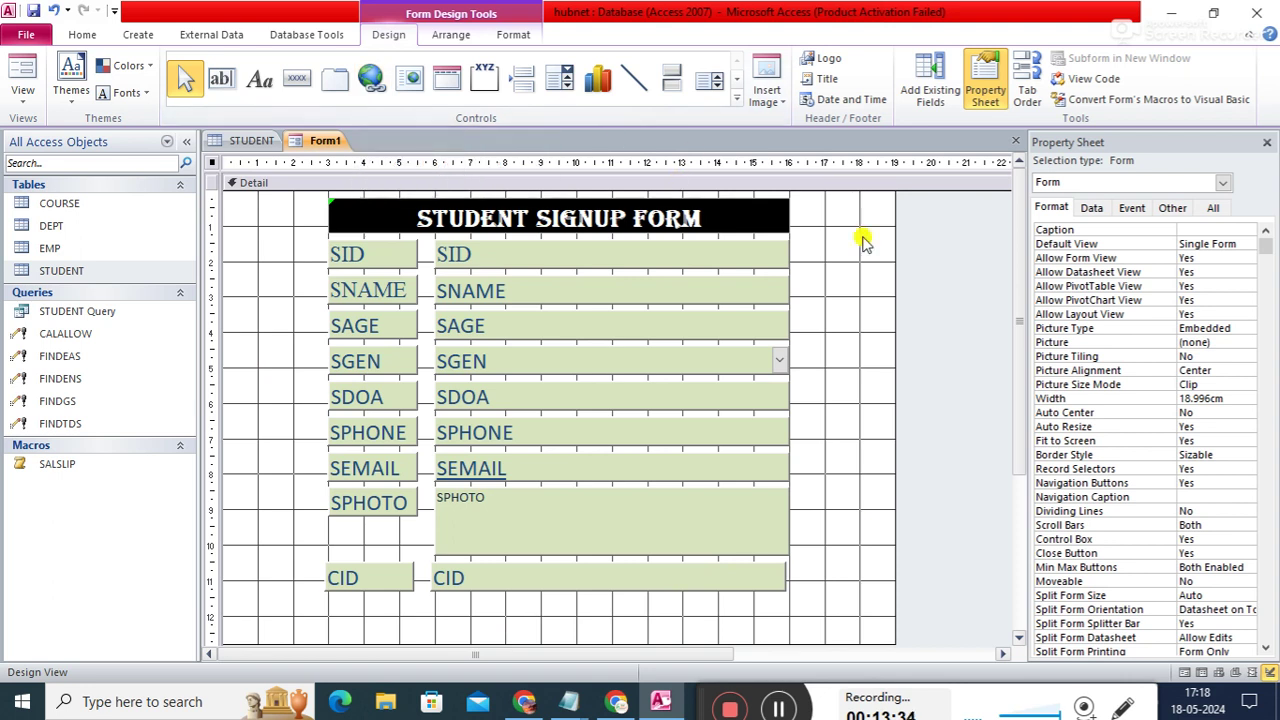
# - Add a Go To First Record picture button named frec below the CID row
pyautogui.click(300, 87)
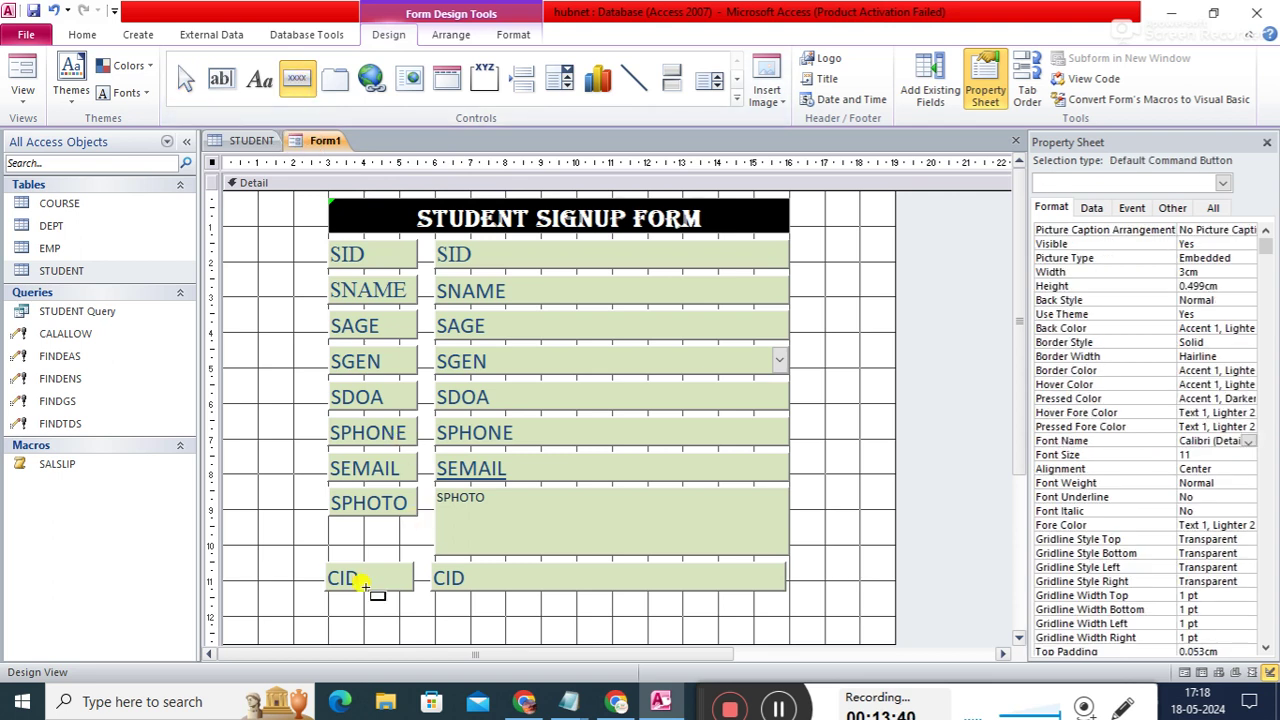
pyautogui.moveTo(340, 608); pyautogui.dragTo(428, 635)
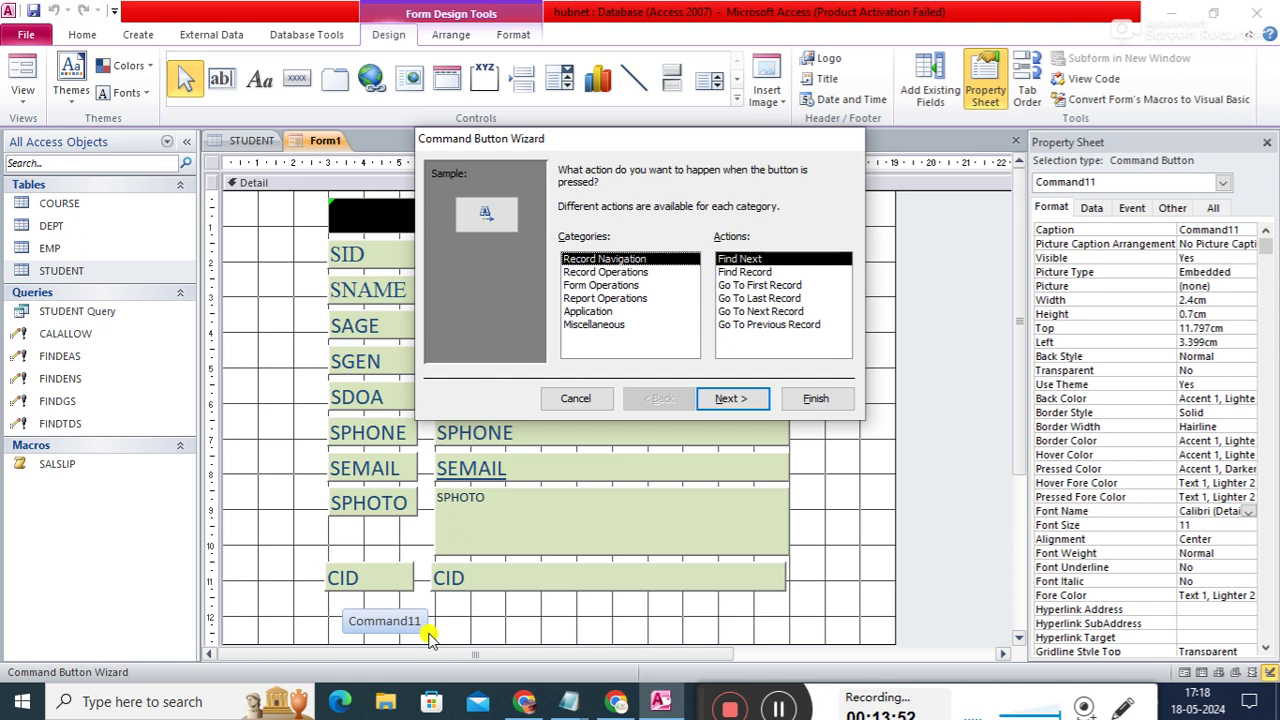
pyautogui.click(600, 274)
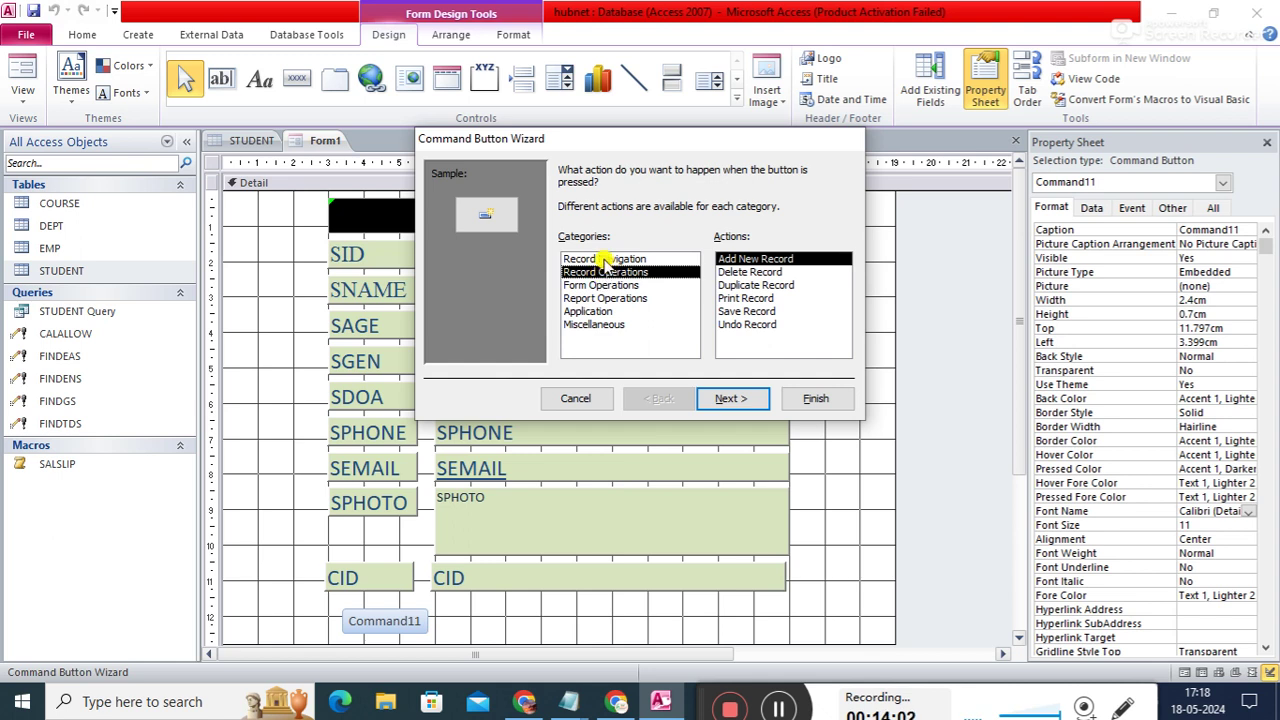
pyautogui.click(603, 260)
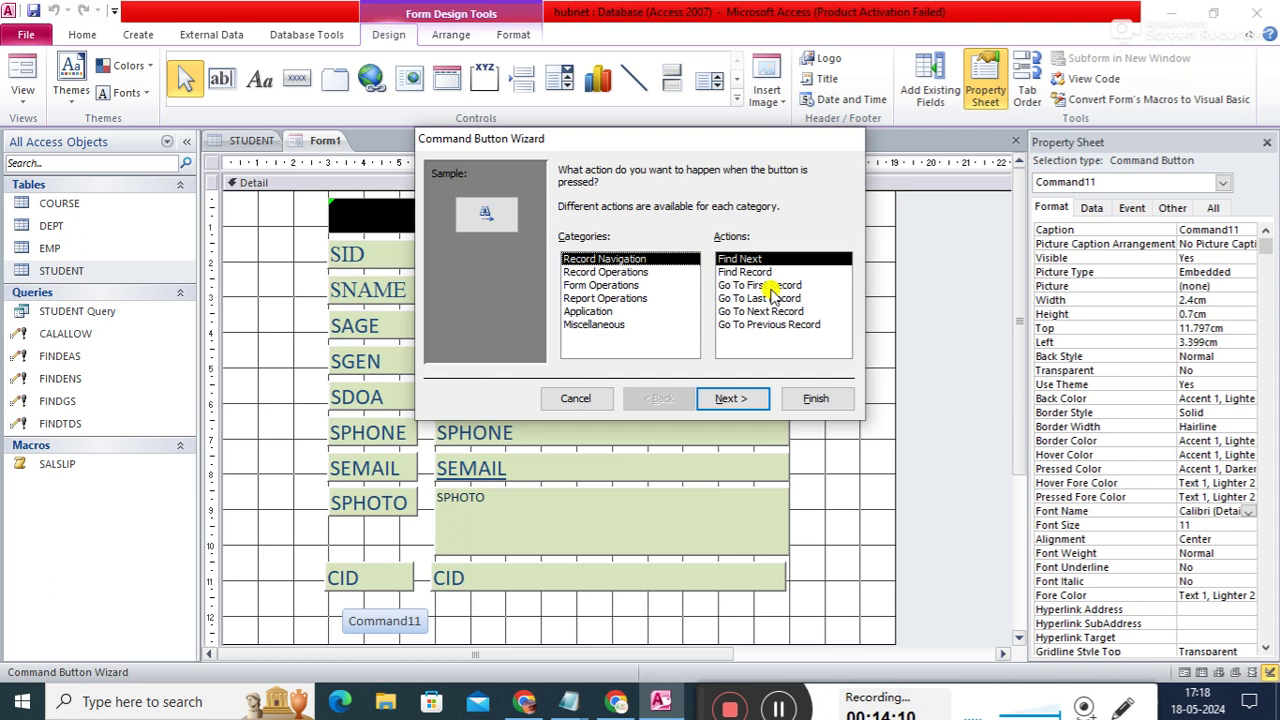
pyautogui.click(771, 286)
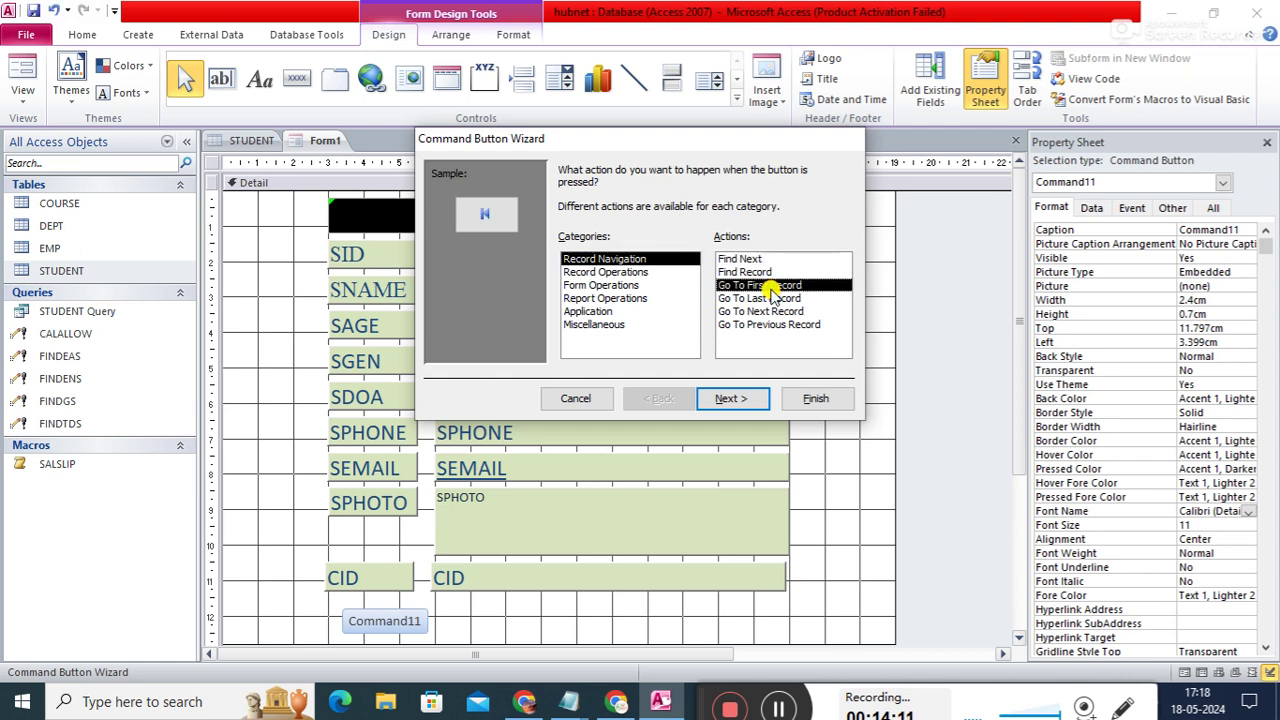
pyautogui.click(733, 400)
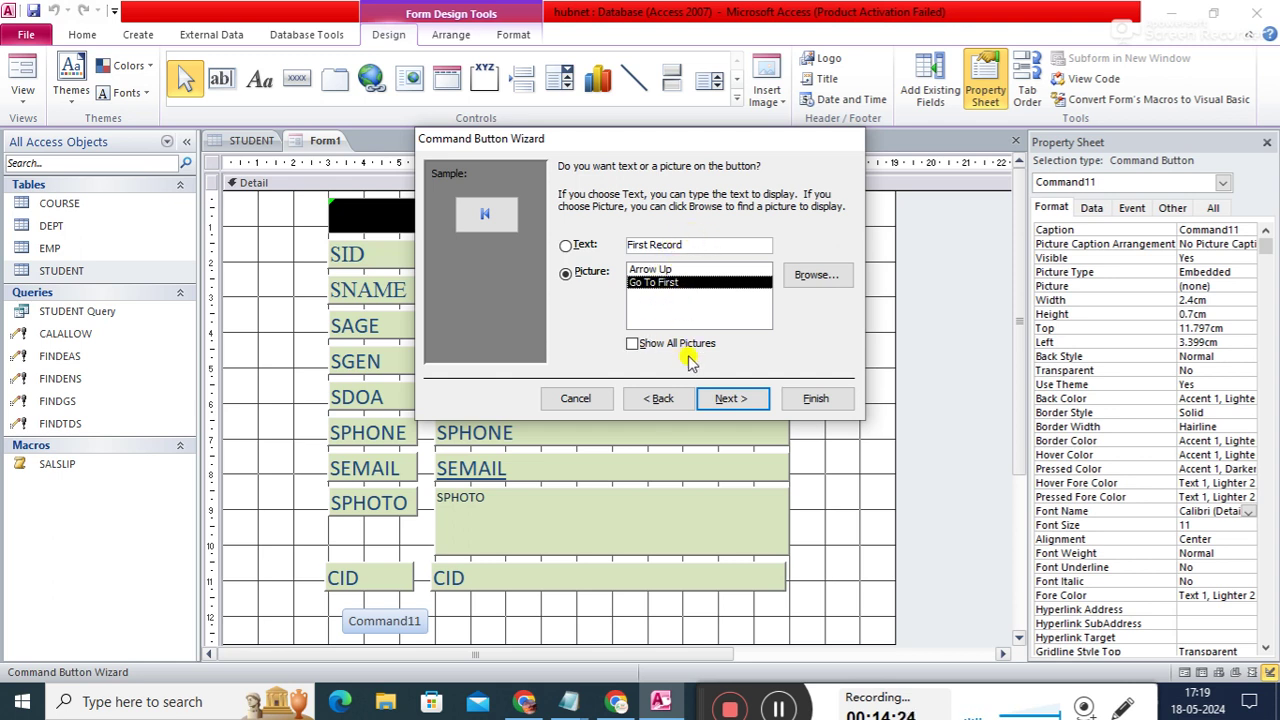
pyautogui.click(566, 245)
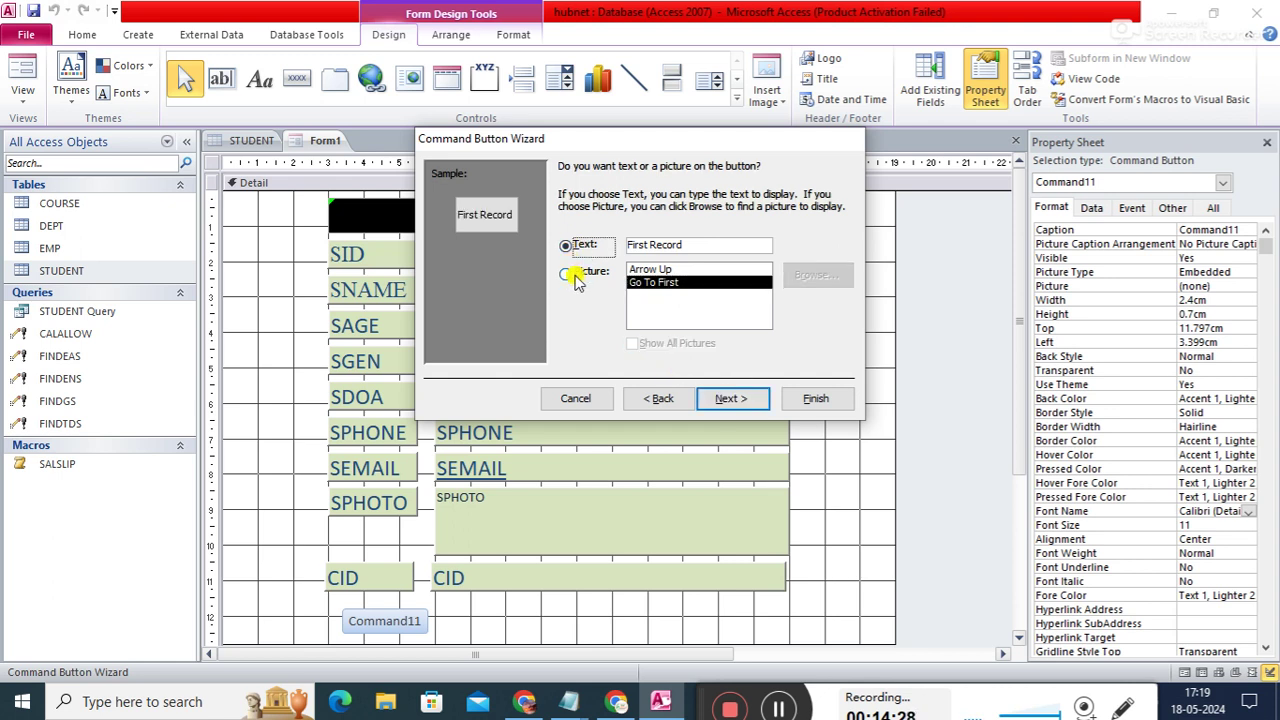
pyautogui.click(567, 273)
pyautogui.click(729, 400)
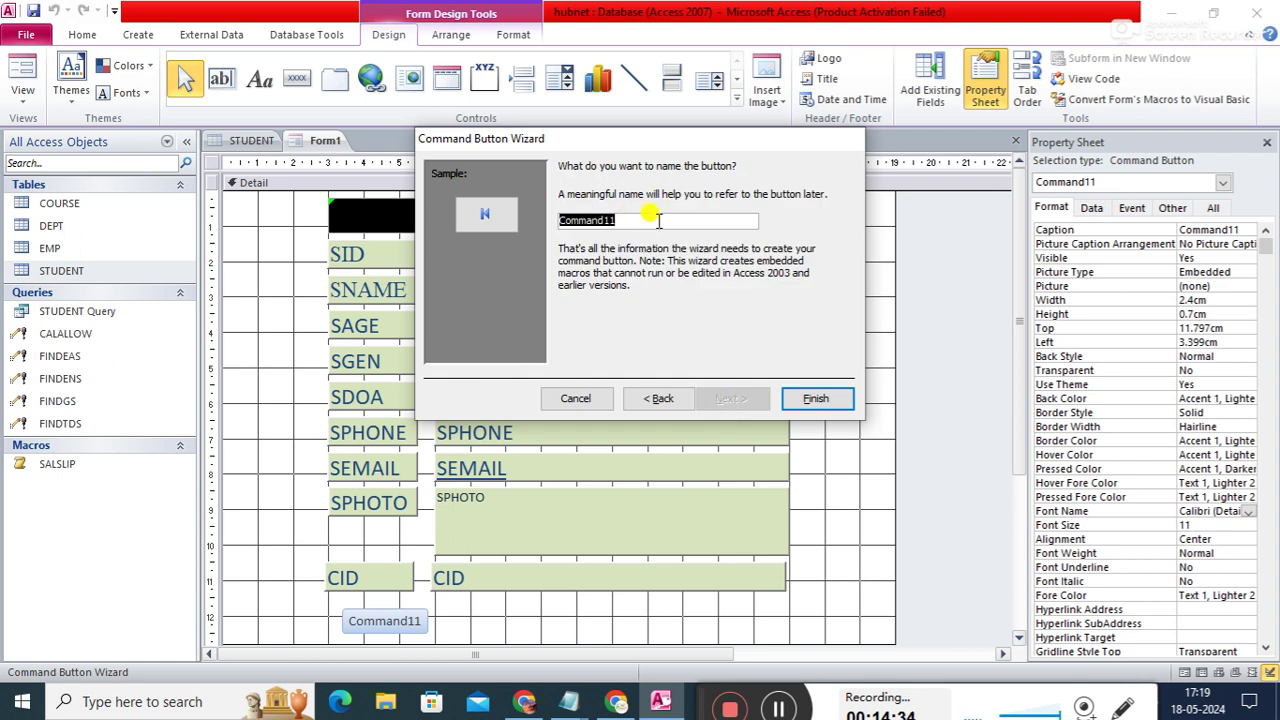
pyautogui.write('f')
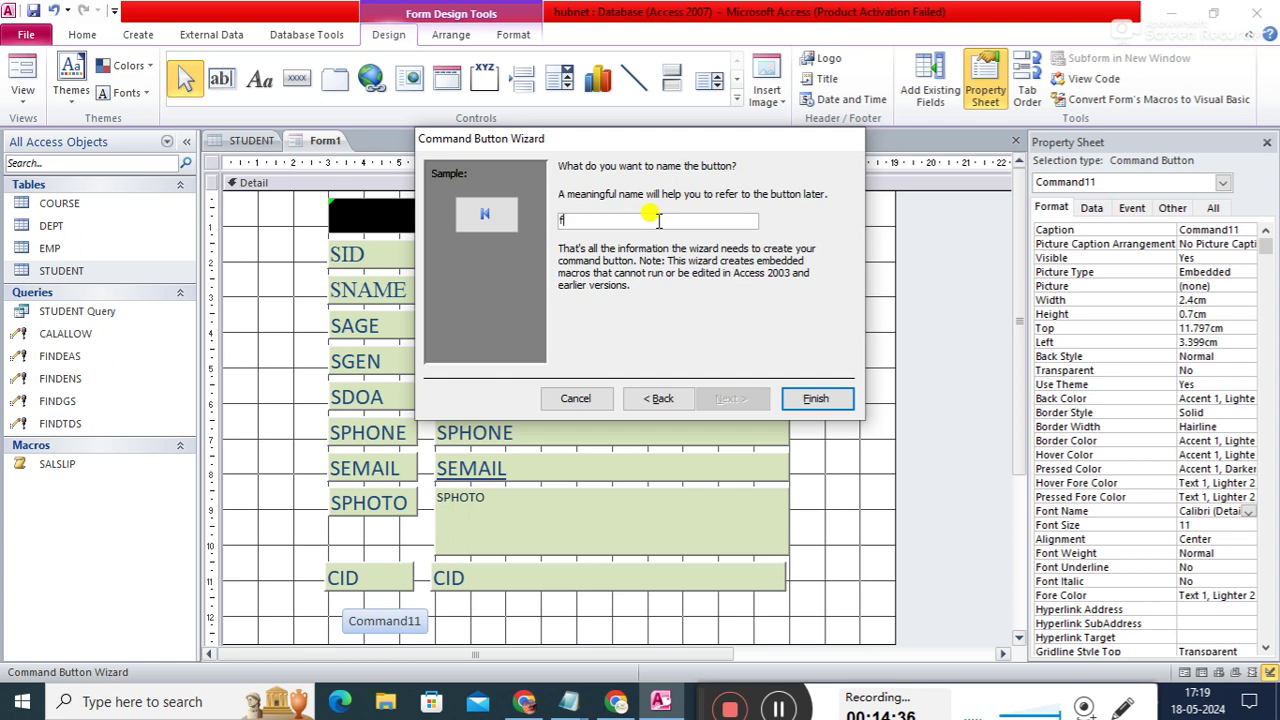
pyautogui.write('rec')
pyautogui.click(812, 400)
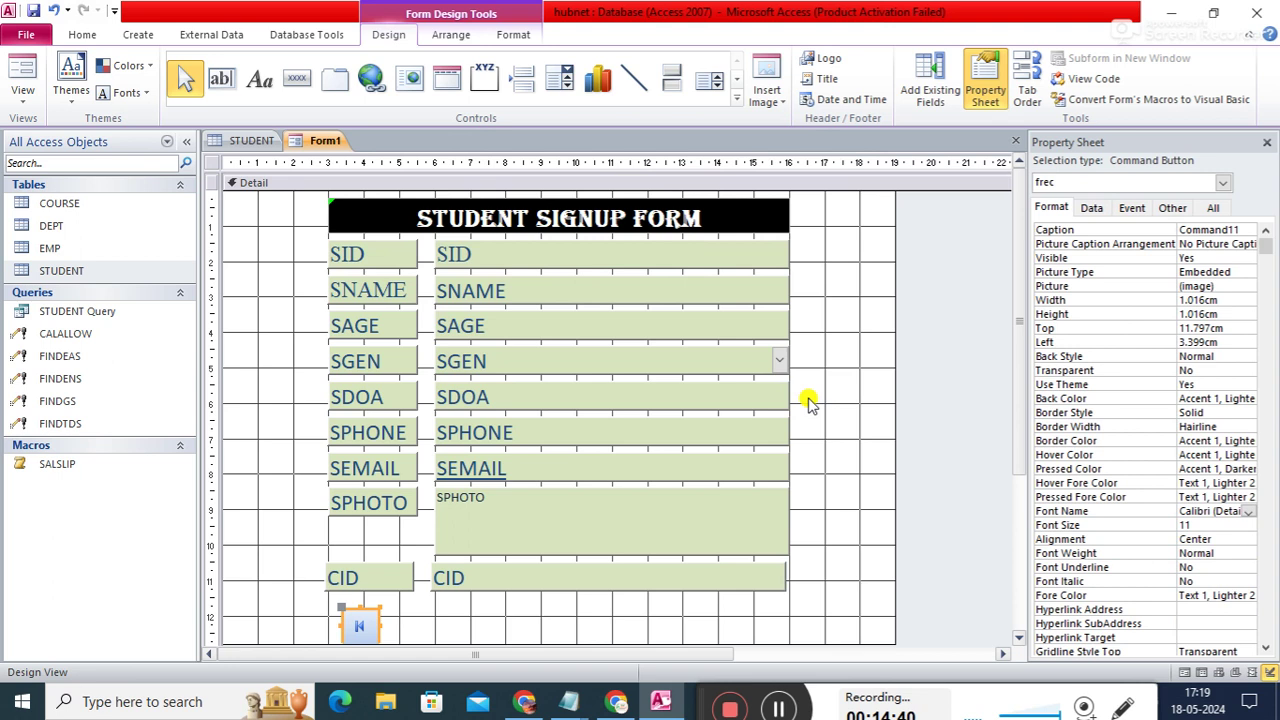
# - Widen the frec button and nudge it up slightly
pyautogui.click(377, 624)
pyautogui.moveTo(377, 624); pyautogui.dragTo(405, 624)
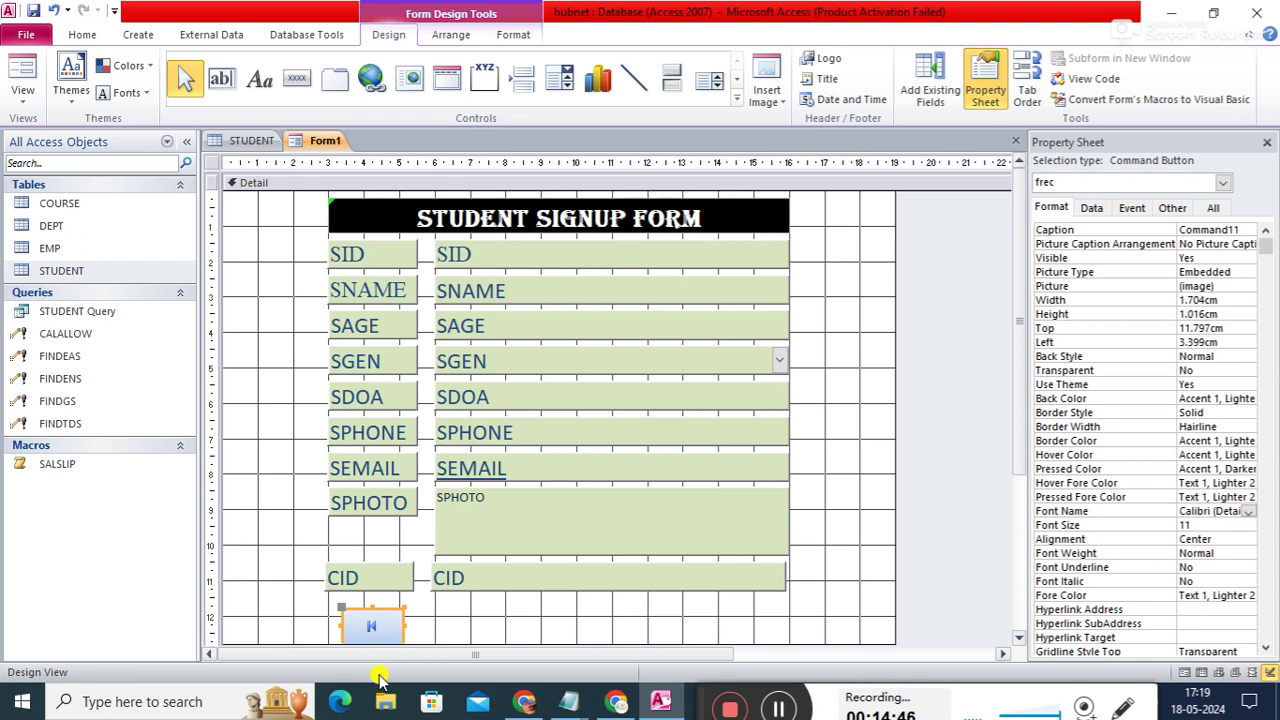
pyautogui.click(371, 610)
pyautogui.moveTo(379, 611); pyautogui.dragTo(377, 603)
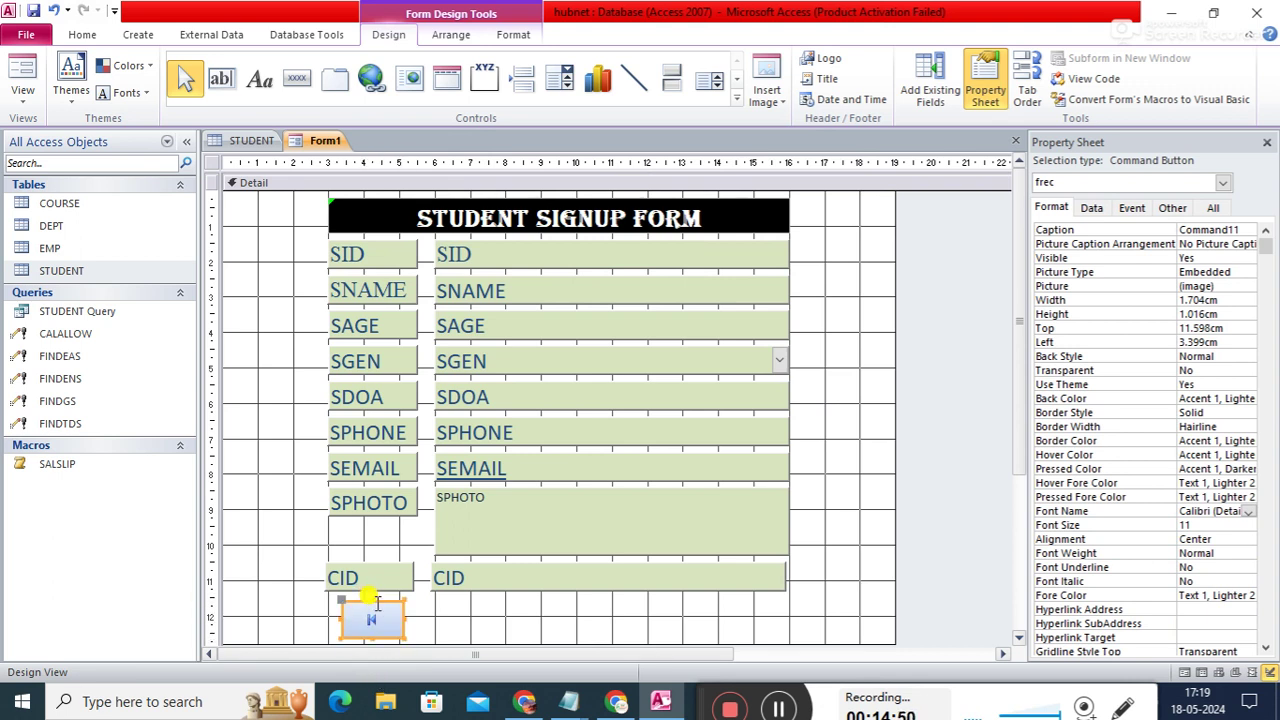
pyautogui.click(443, 623)
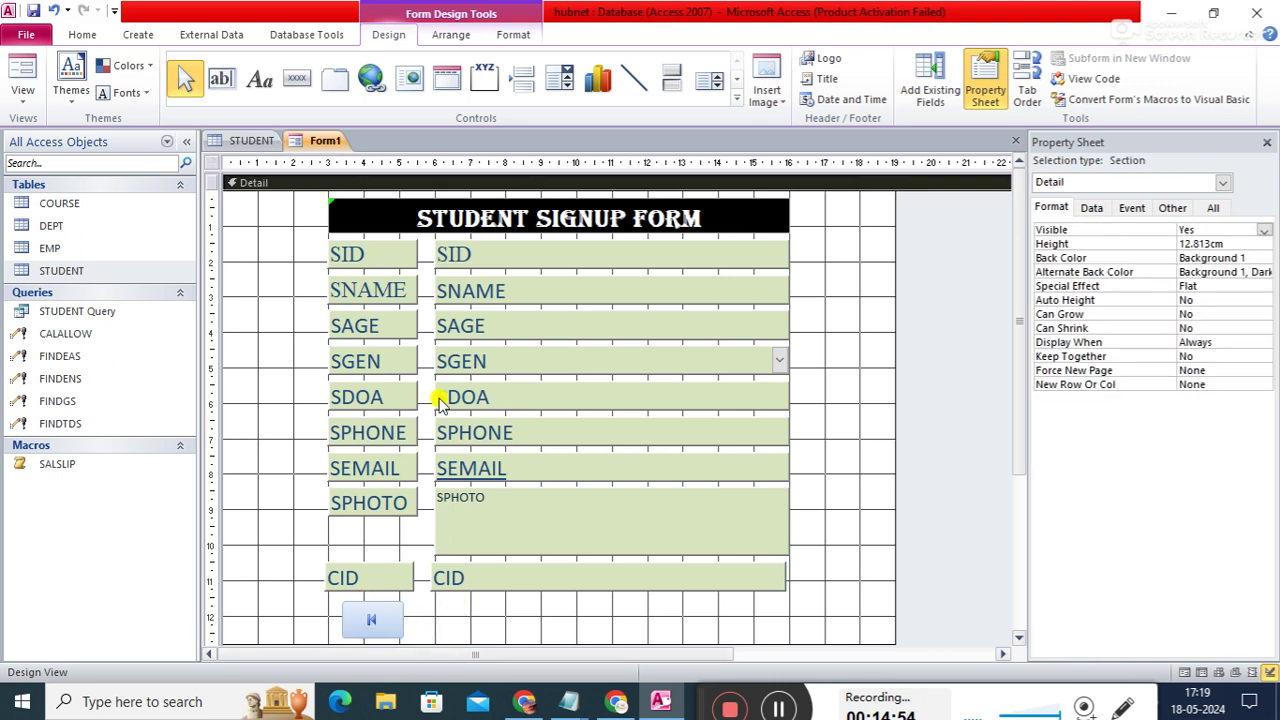
pyautogui.click(296, 78)
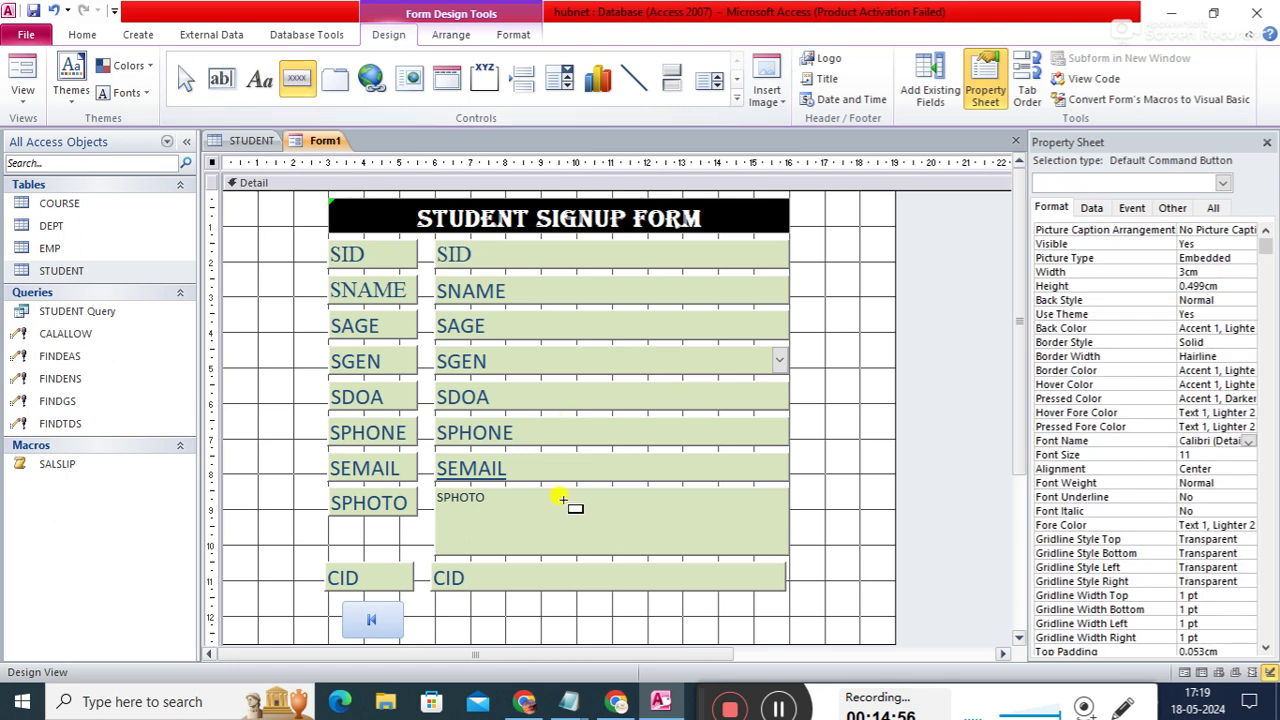
# - Add a widened Go To Last Record picture button named lrec, then draw a third button between them
pyautogui.moveTo(590, 609); pyautogui.dragTo(648, 625)
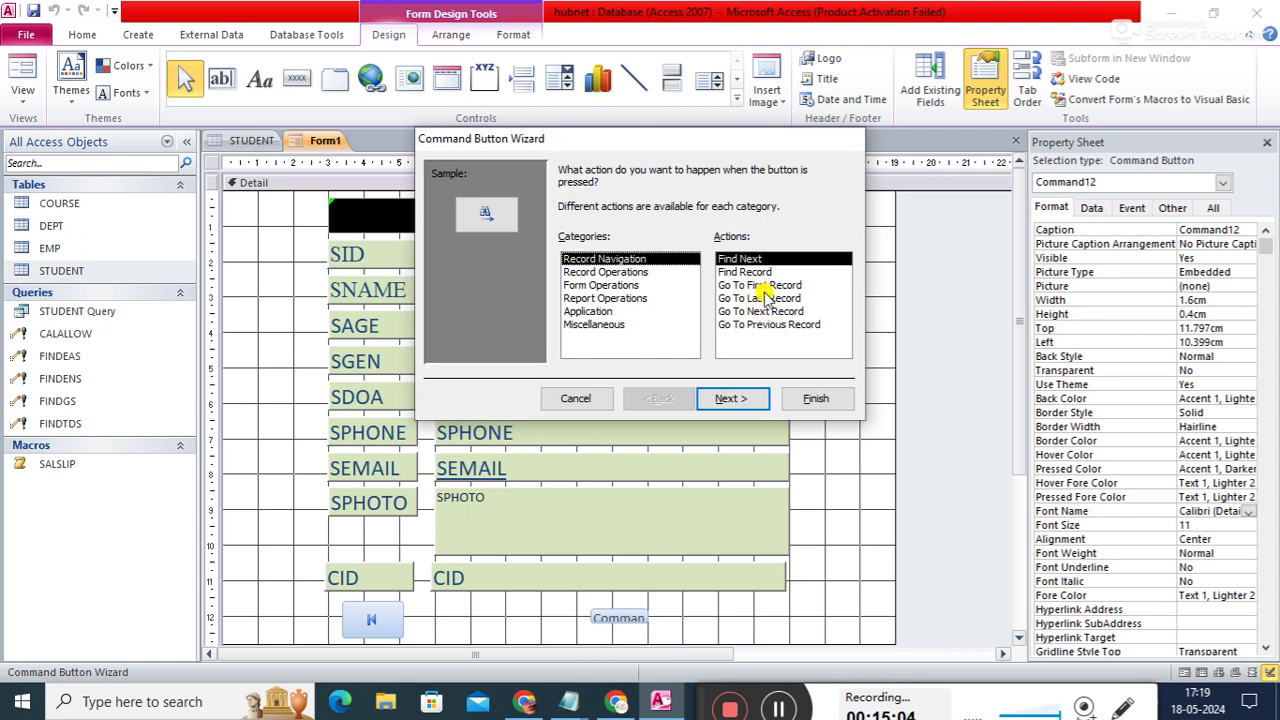
pyautogui.click(763, 298)
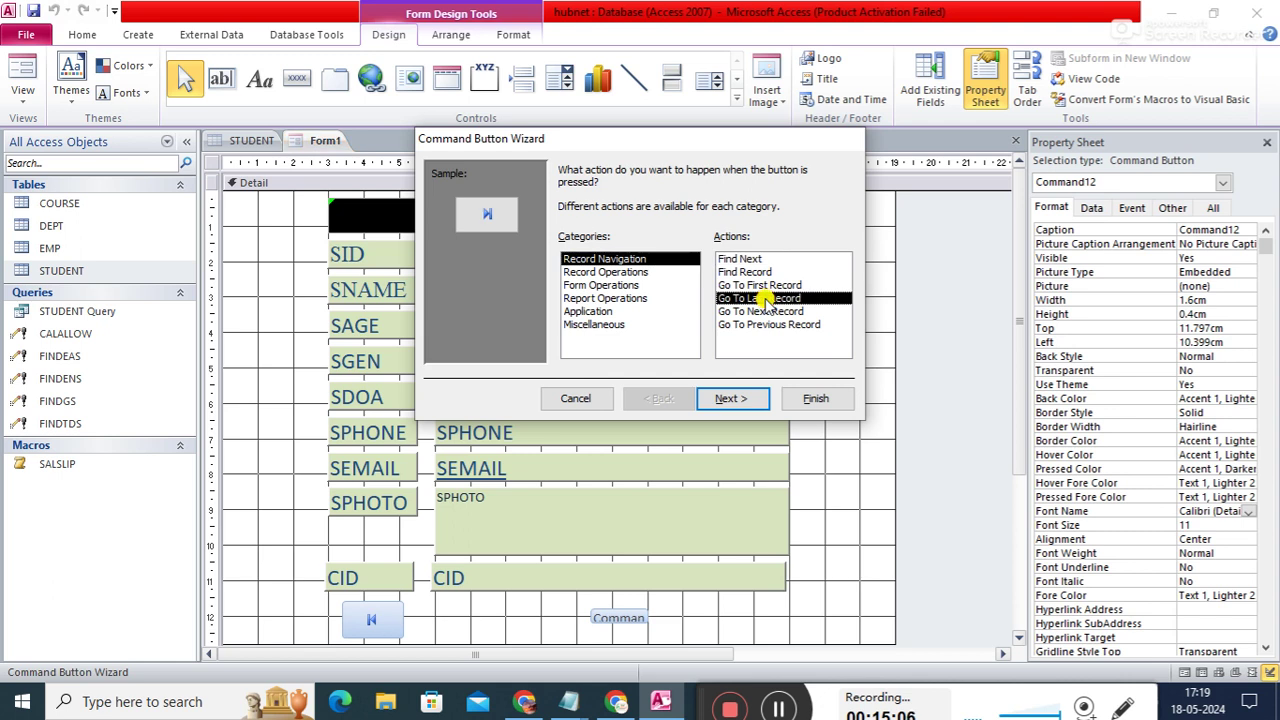
pyautogui.click(736, 398)
pyautogui.click(736, 398)
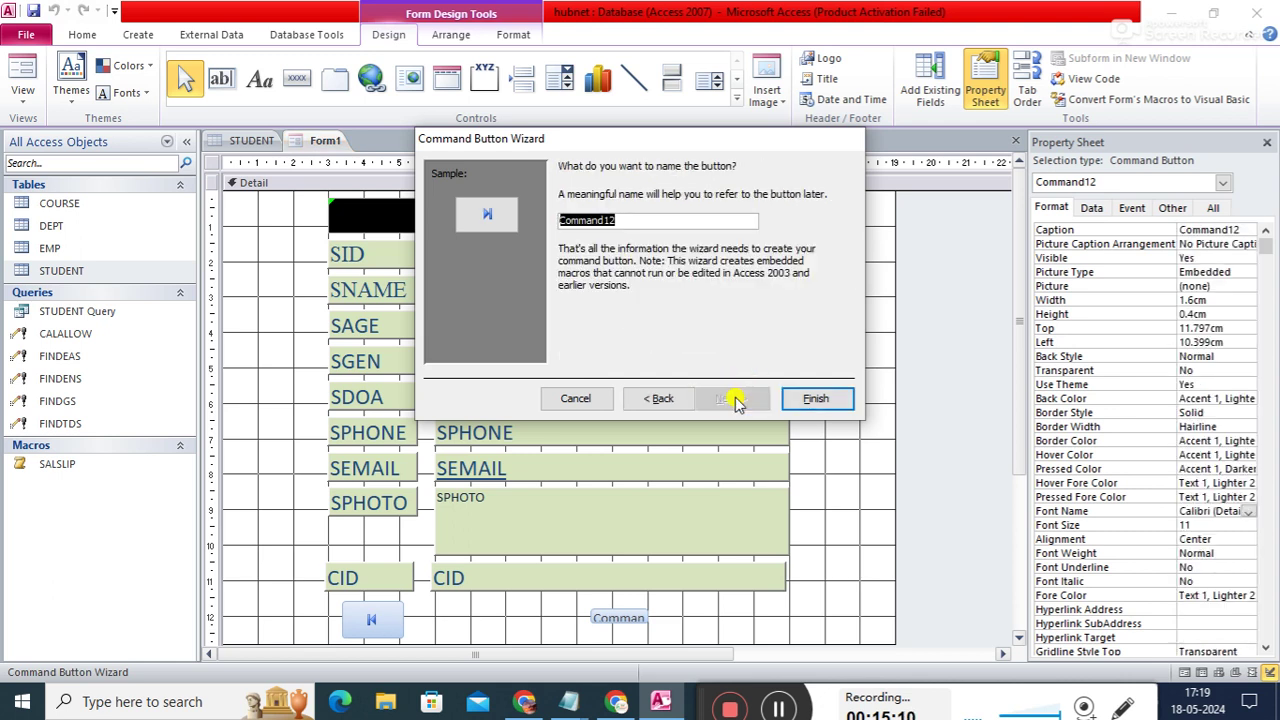
pyautogui.press('BackSpace')
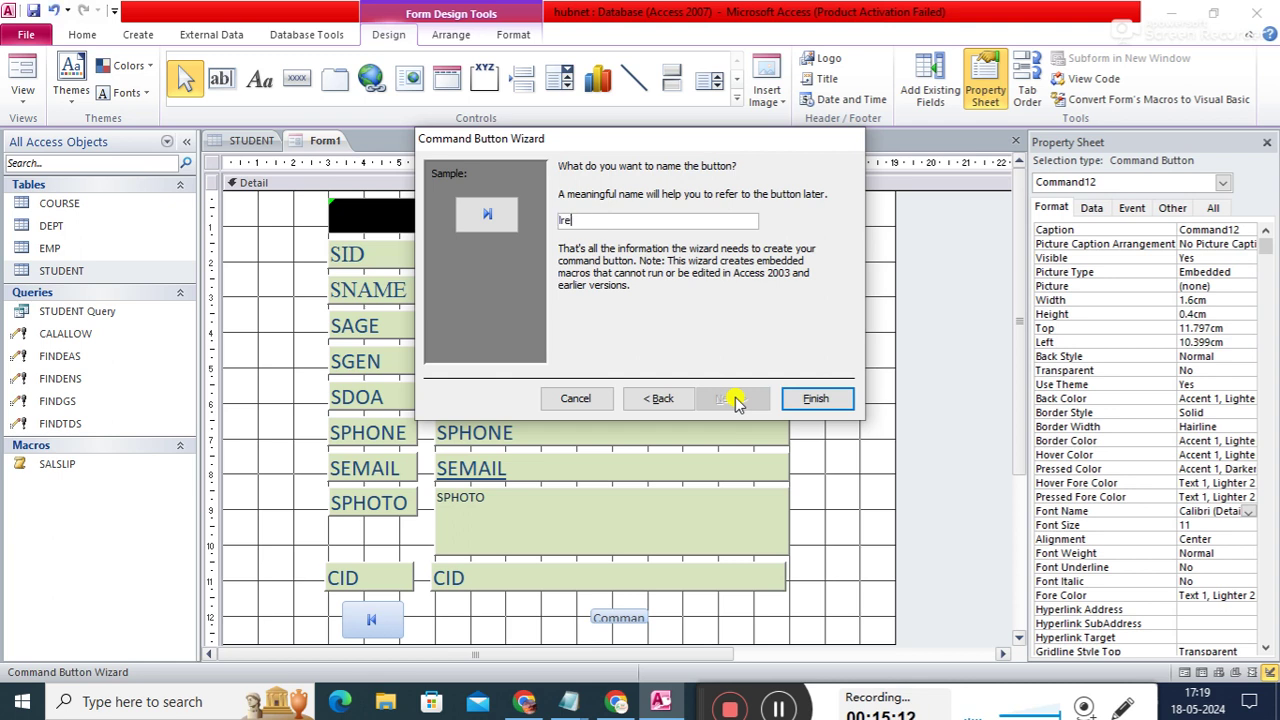
pyautogui.write('lrec')
pyautogui.click(815, 398)
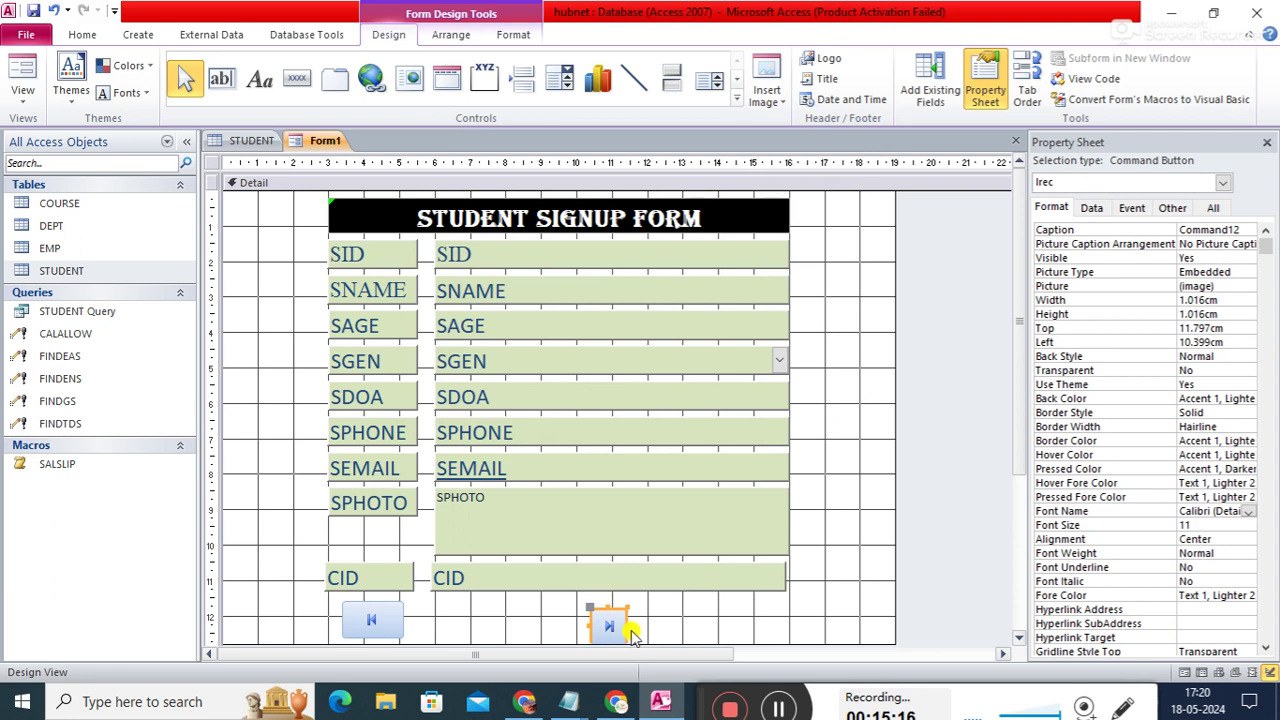
pyautogui.moveTo(627, 625); pyautogui.dragTo(657, 600)
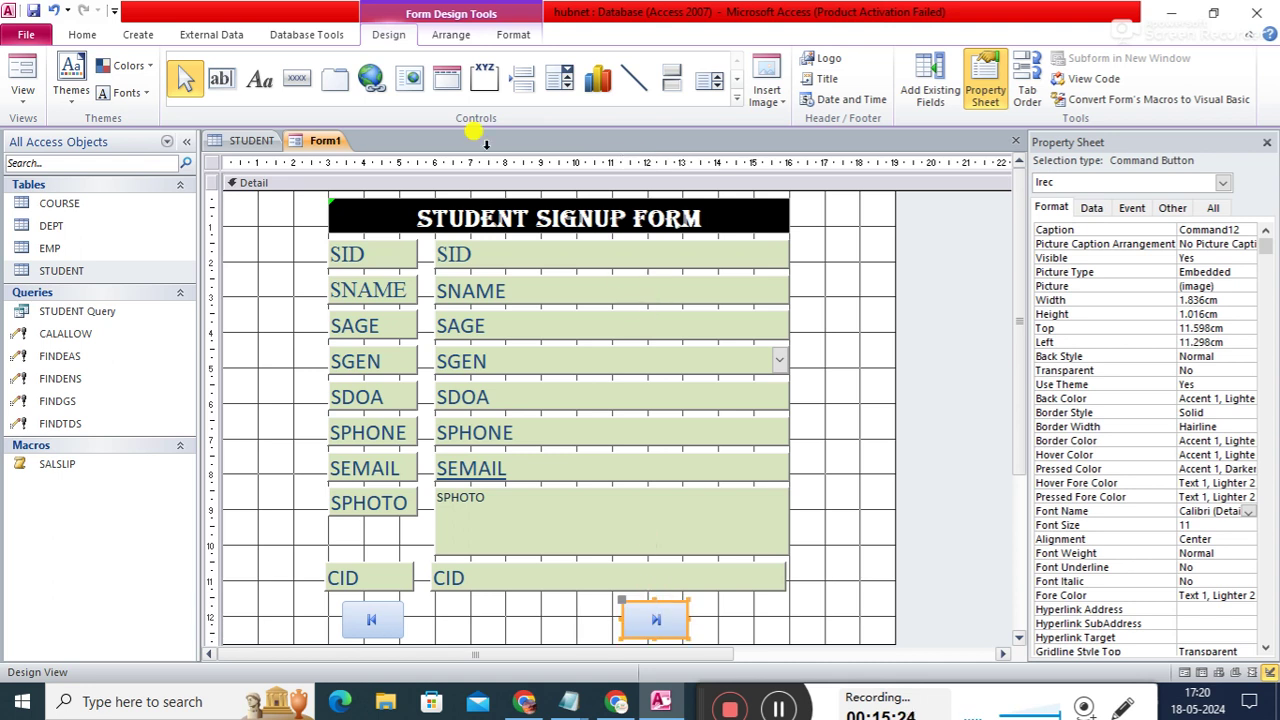
pyautogui.click(296, 78)
pyautogui.moveTo(481, 605); pyautogui.dragTo(522, 628)
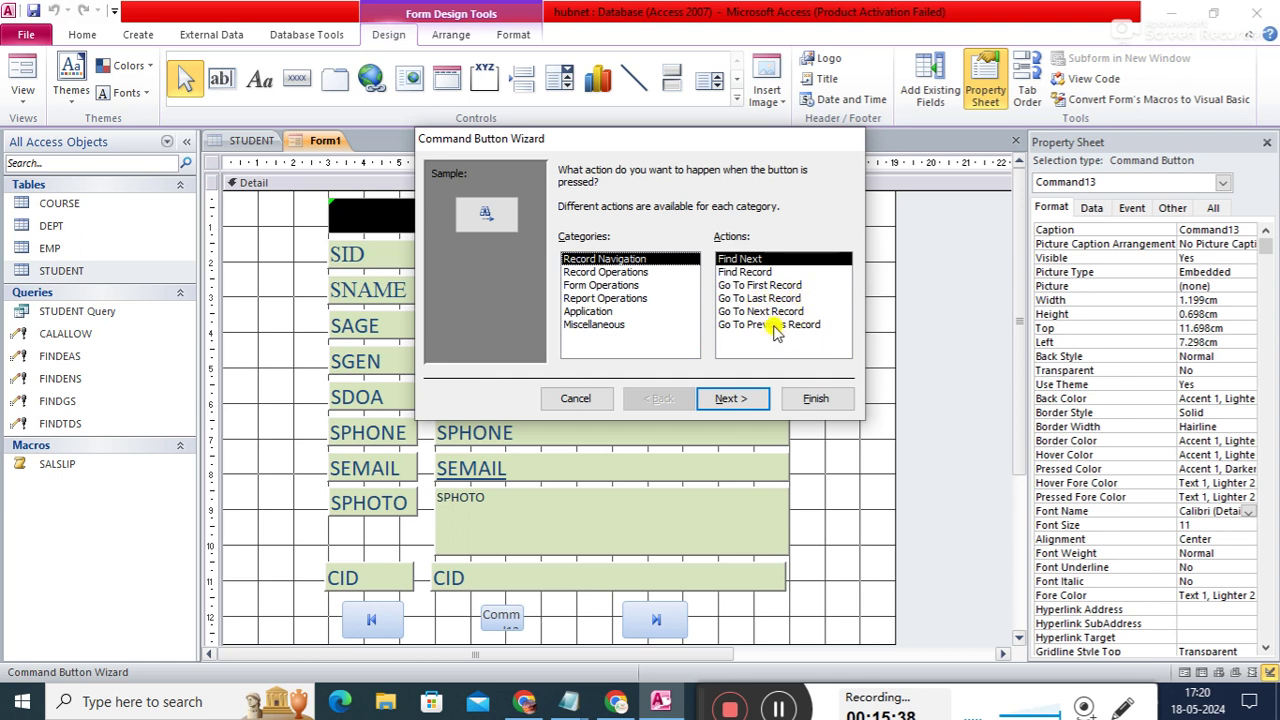
# - Complete the previous-record picture button and name it prec
pyautogui.click(773, 325)
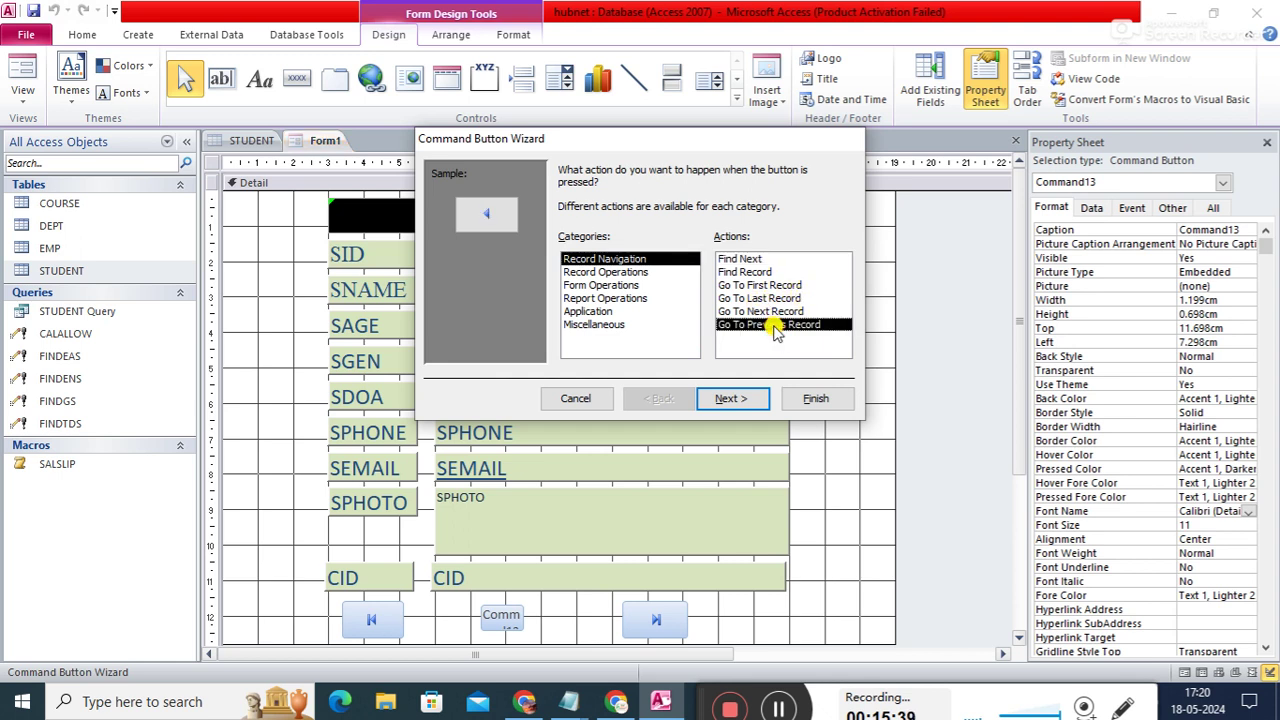
pyautogui.click(733, 402)
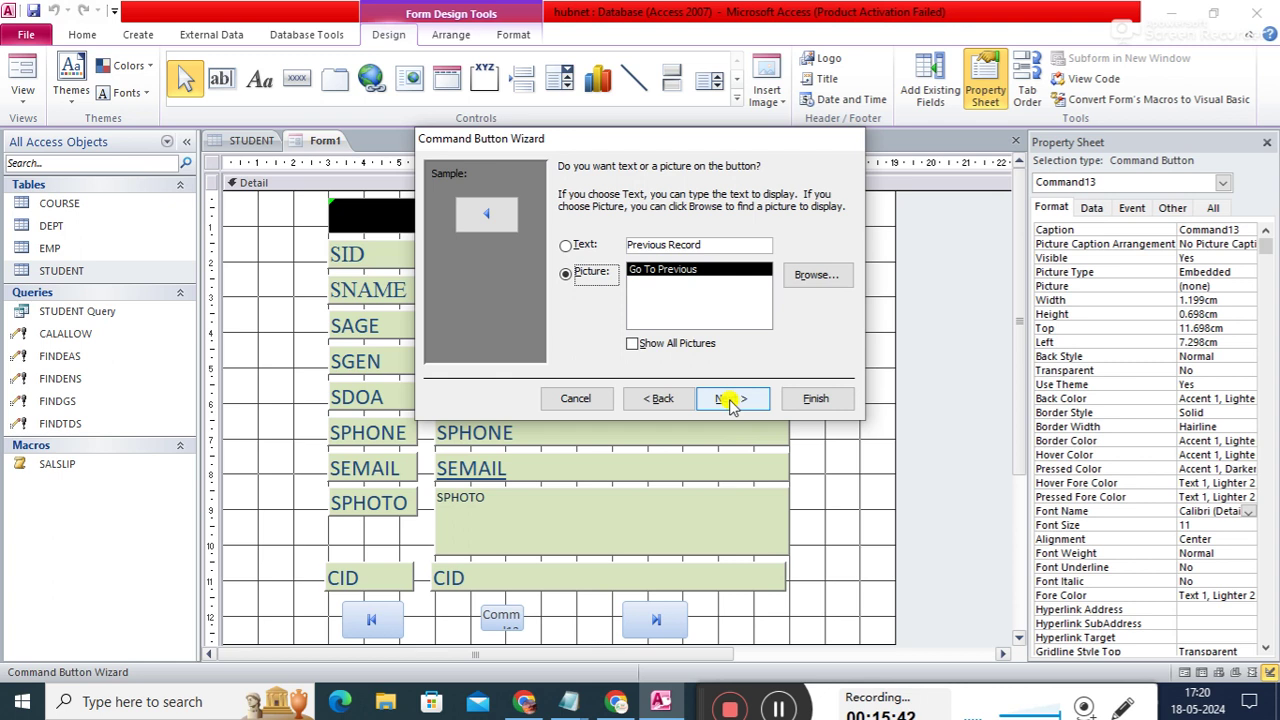
pyautogui.click(730, 400)
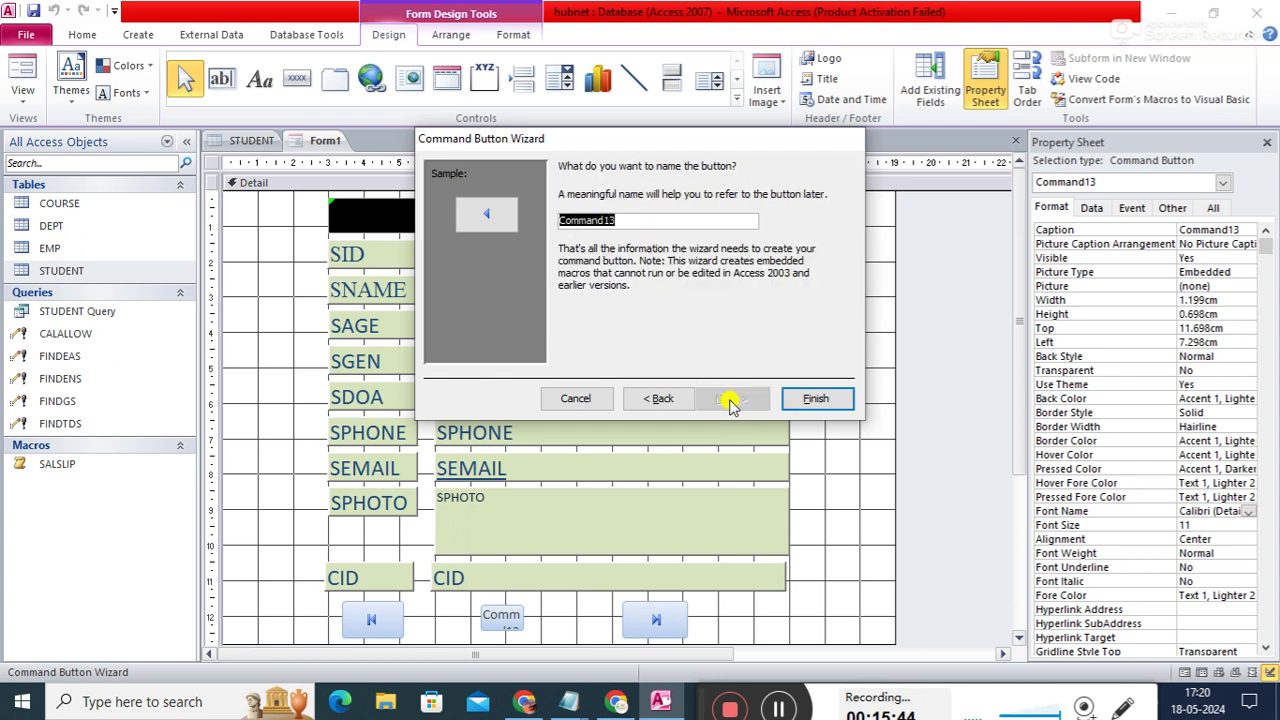
pyautogui.write('pr')
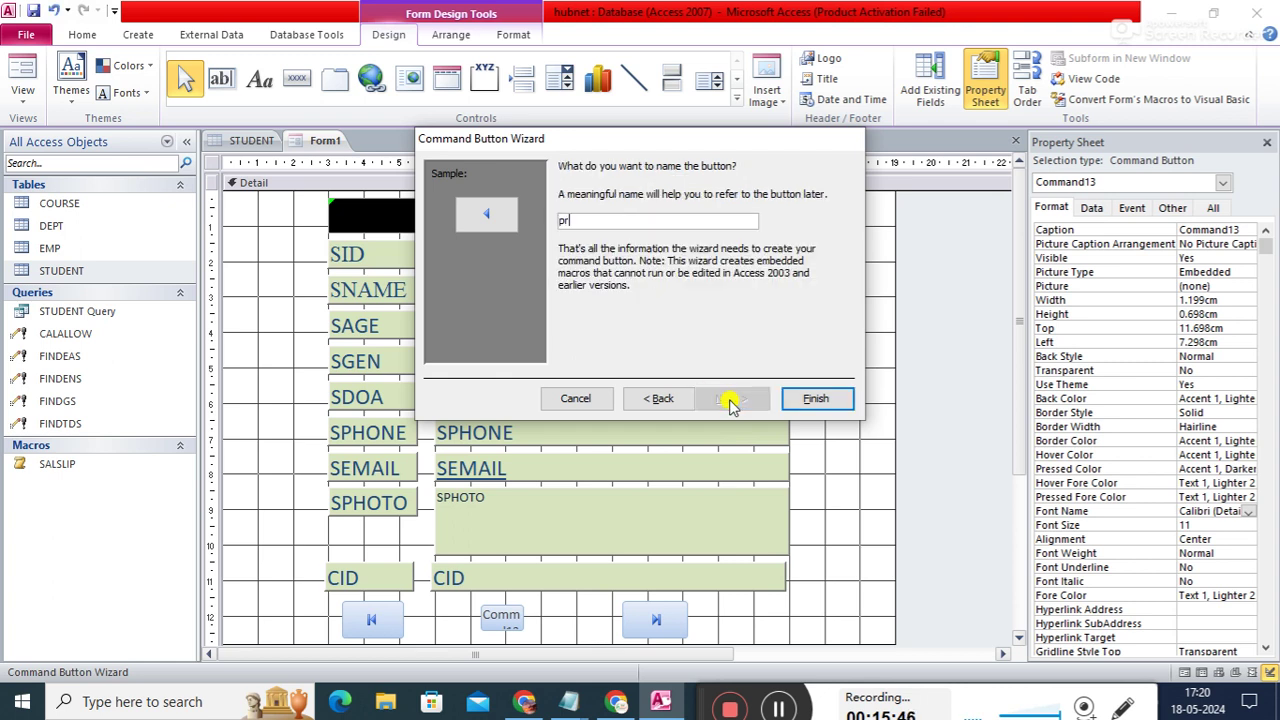
pyautogui.write('ec')
pyautogui.click(815, 400)
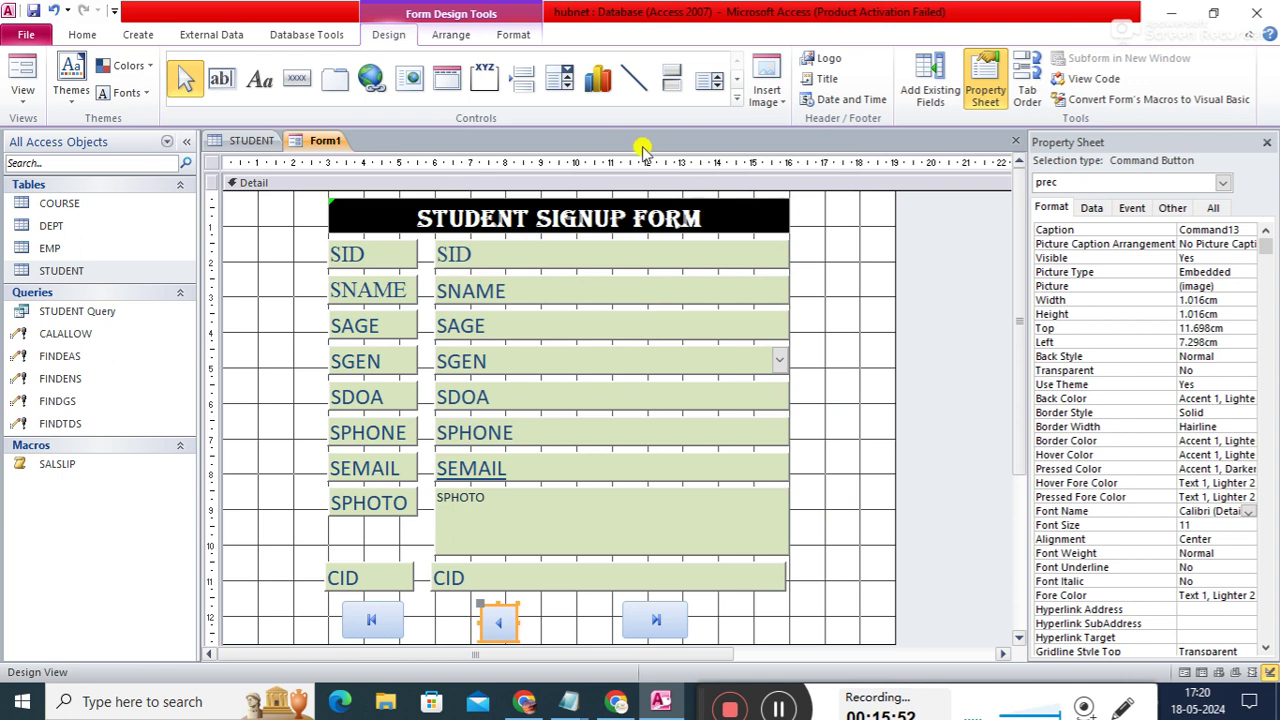
# - Draw a Go To Next Record picture button named nrec between prec and lrec
pyautogui.click(298, 80)
pyautogui.moveTo(541, 605); pyautogui.dragTo(588, 628)
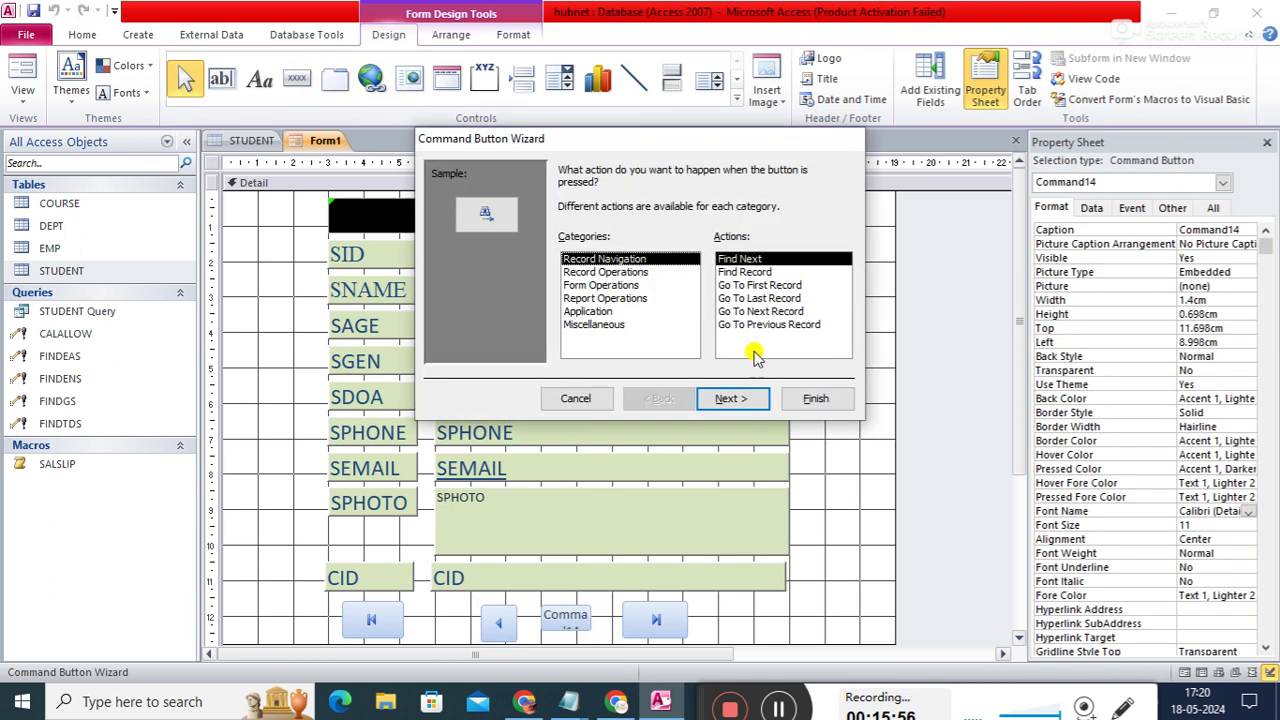
pyautogui.click(776, 297)
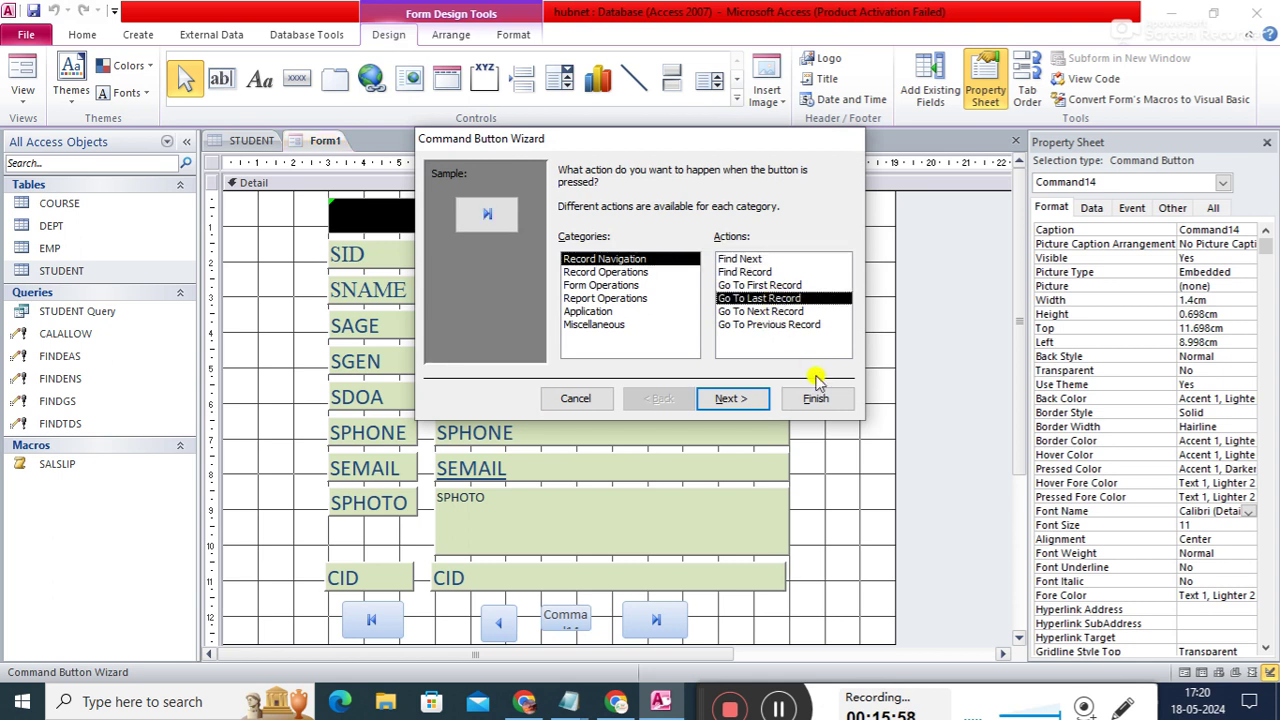
pyautogui.click(750, 312)
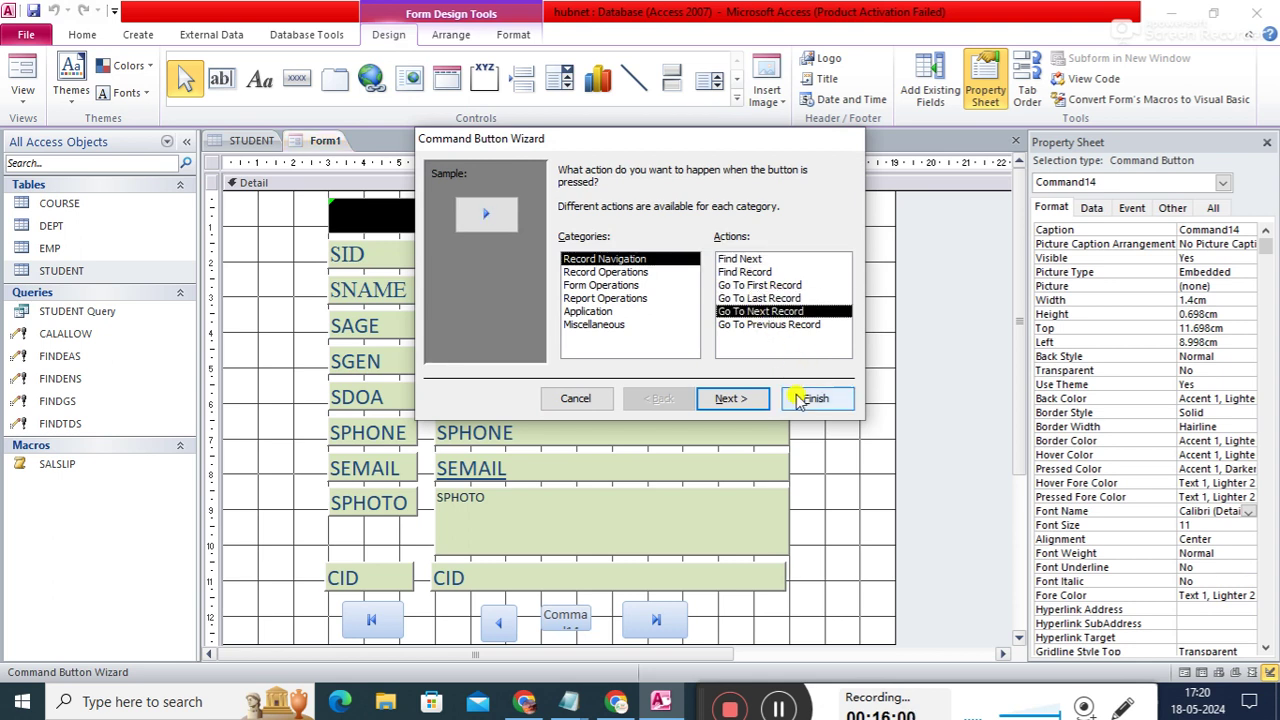
pyautogui.click(748, 398)
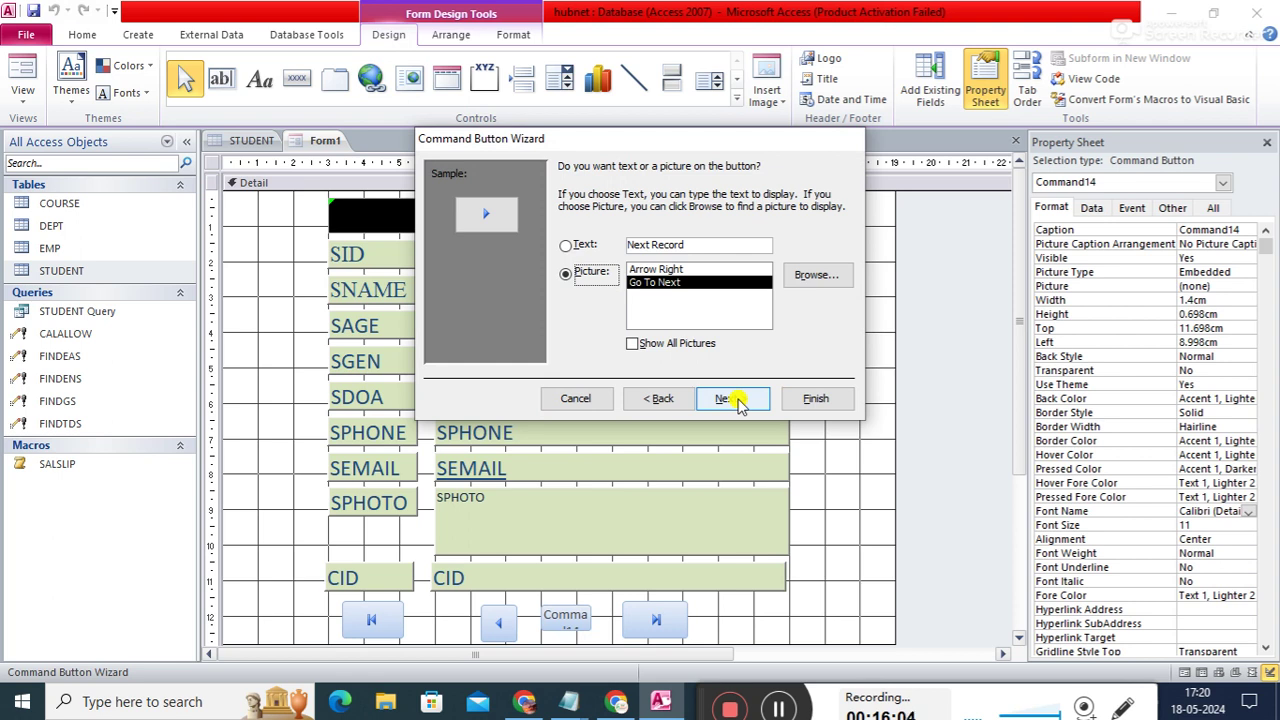
pyautogui.click(730, 398)
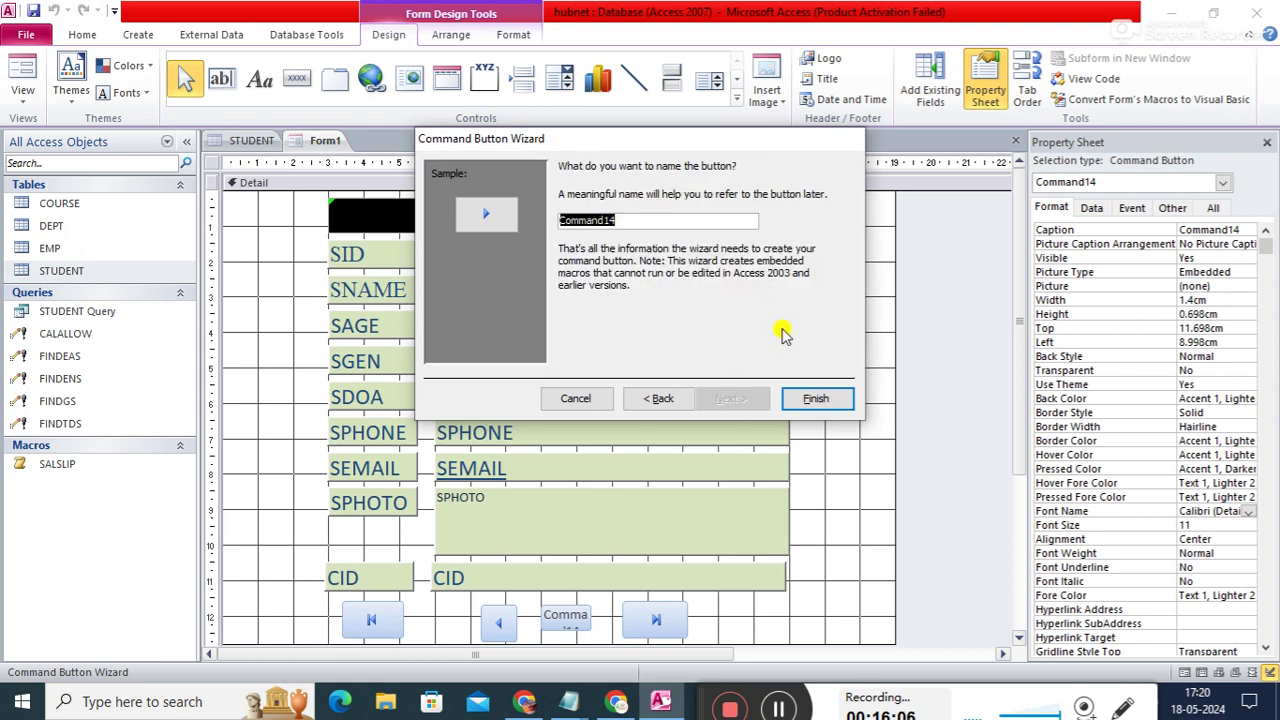
pyautogui.write('nrec')
pyautogui.click(814, 396)
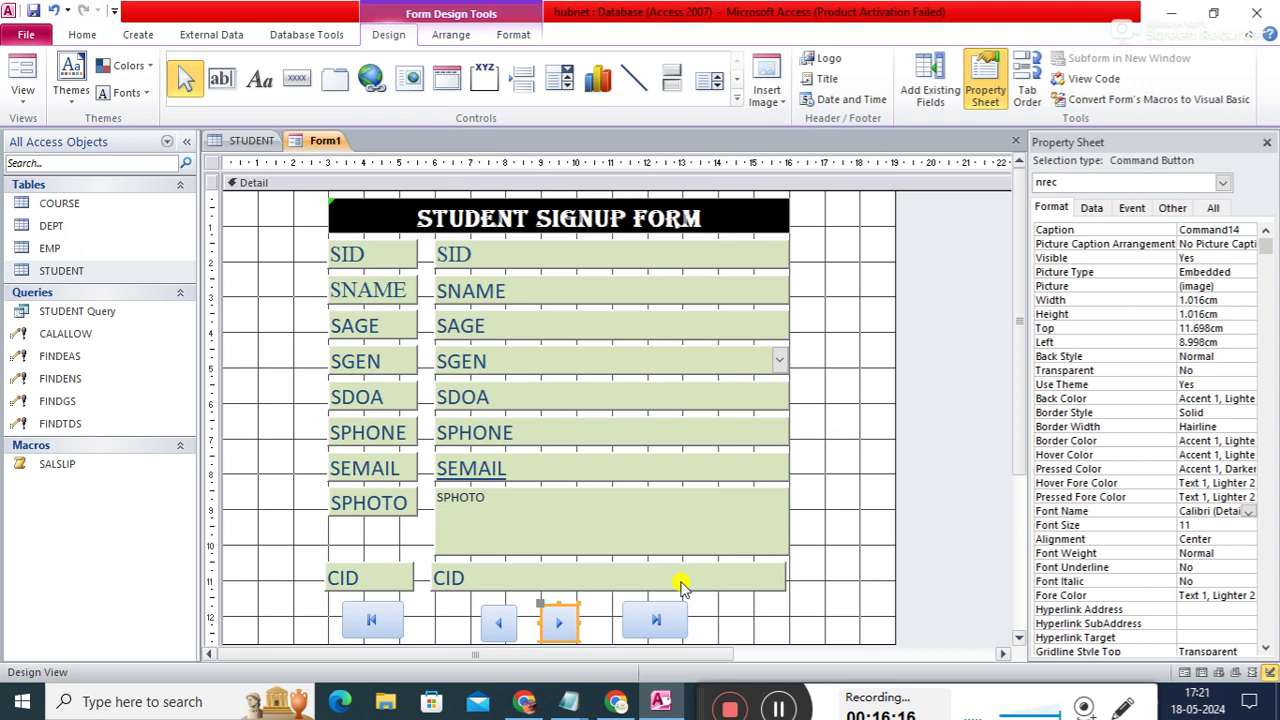
# - Draw an Add New Record picture button named addrec to the right of the CID field
pyautogui.click(296, 78)
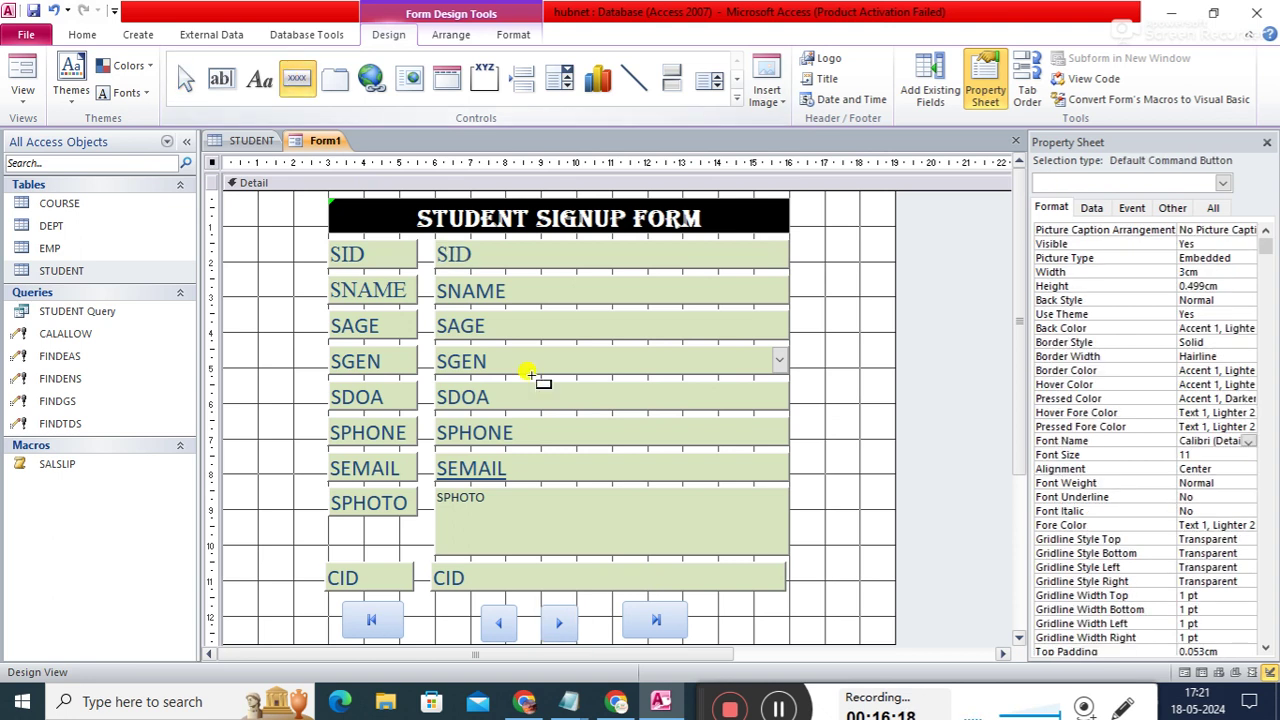
pyautogui.moveTo(806, 572); pyautogui.dragTo(830, 603)
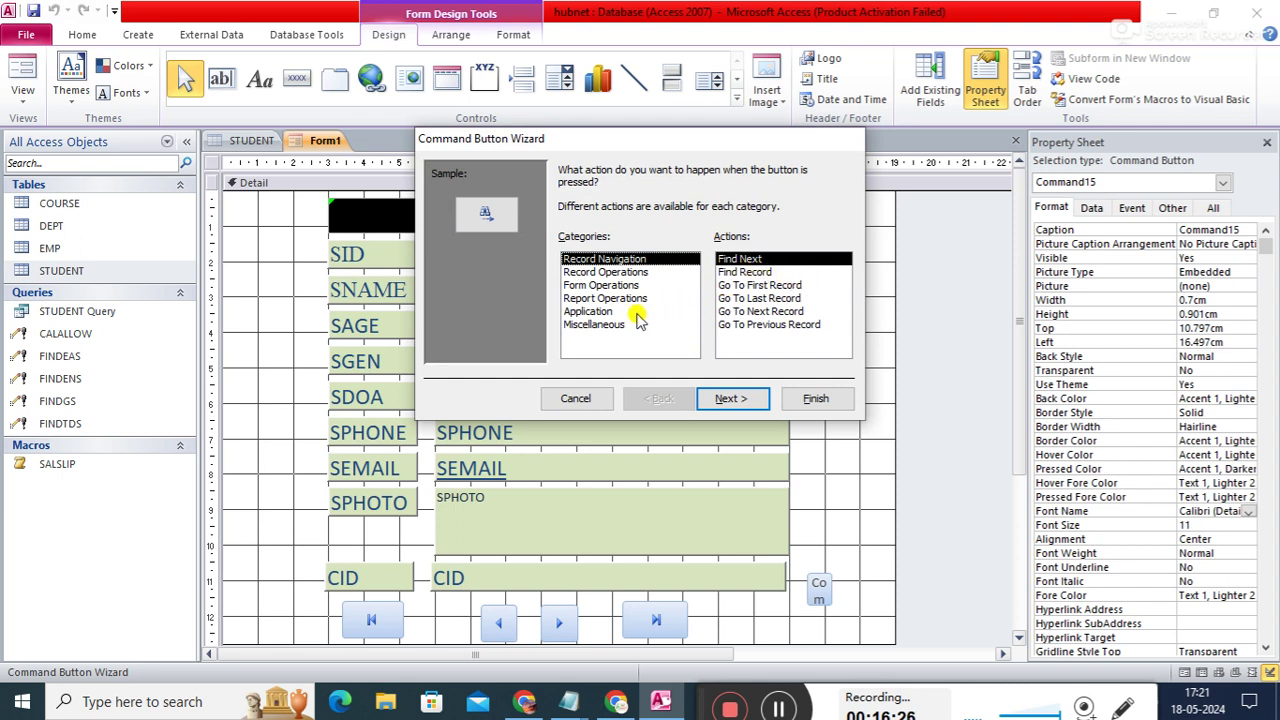
pyautogui.click(605, 273)
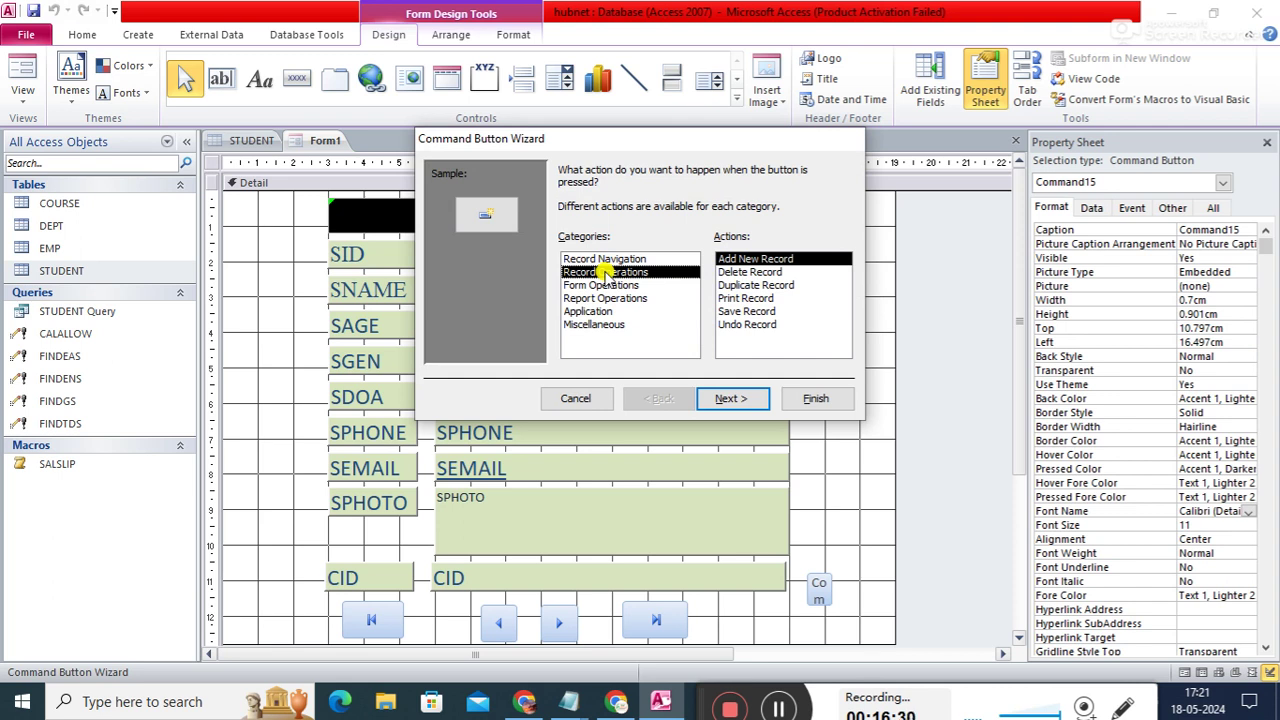
pyautogui.click(736, 400)
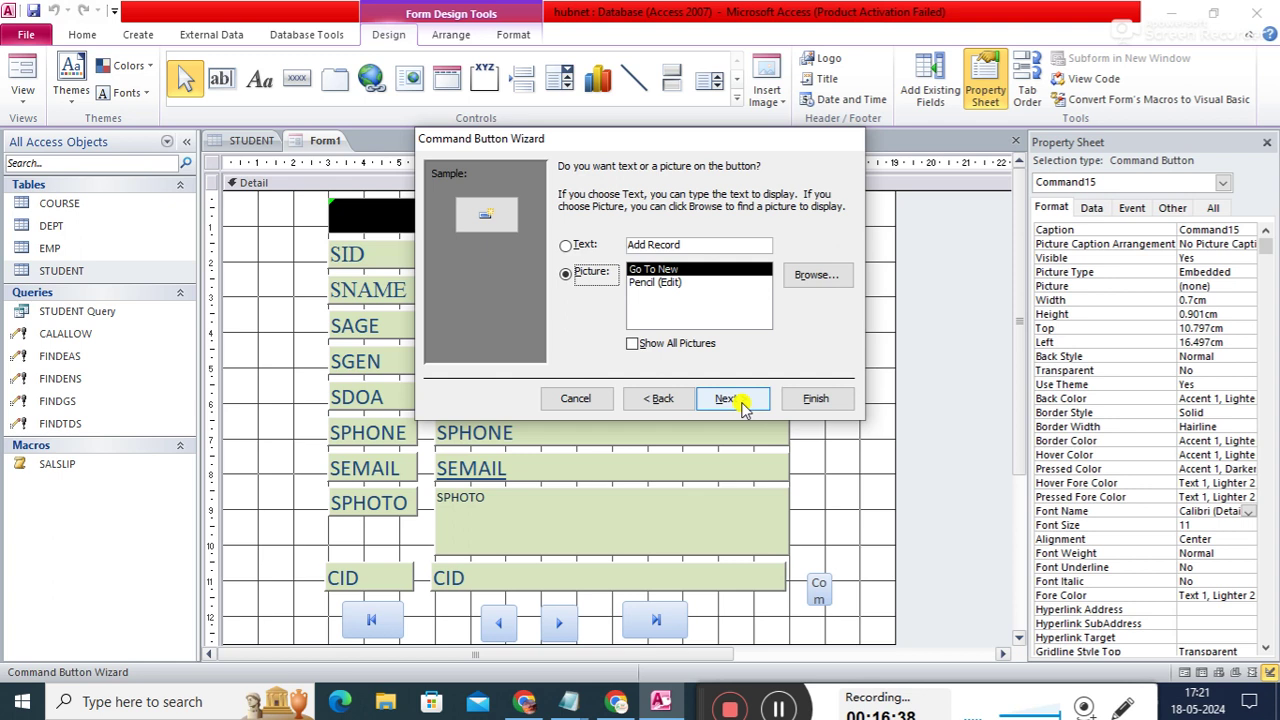
pyautogui.click(741, 399)
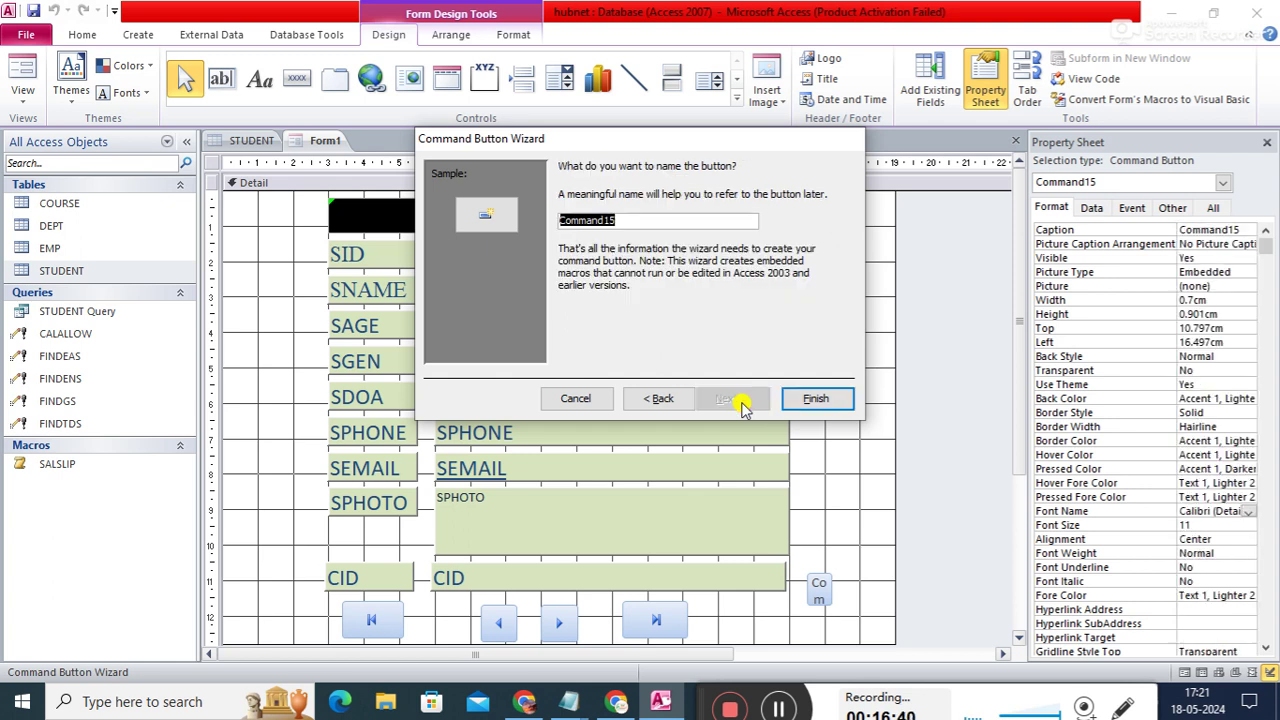
pyautogui.write('addrec')
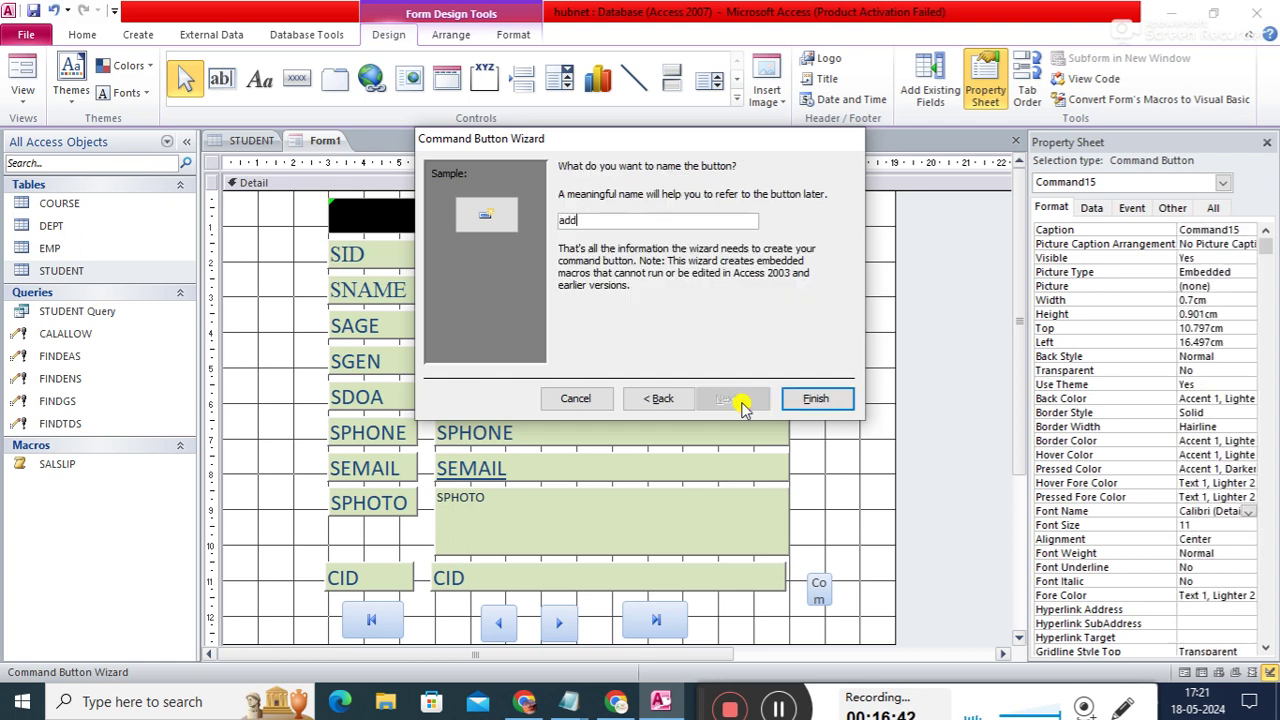
pyautogui.click(806, 402)
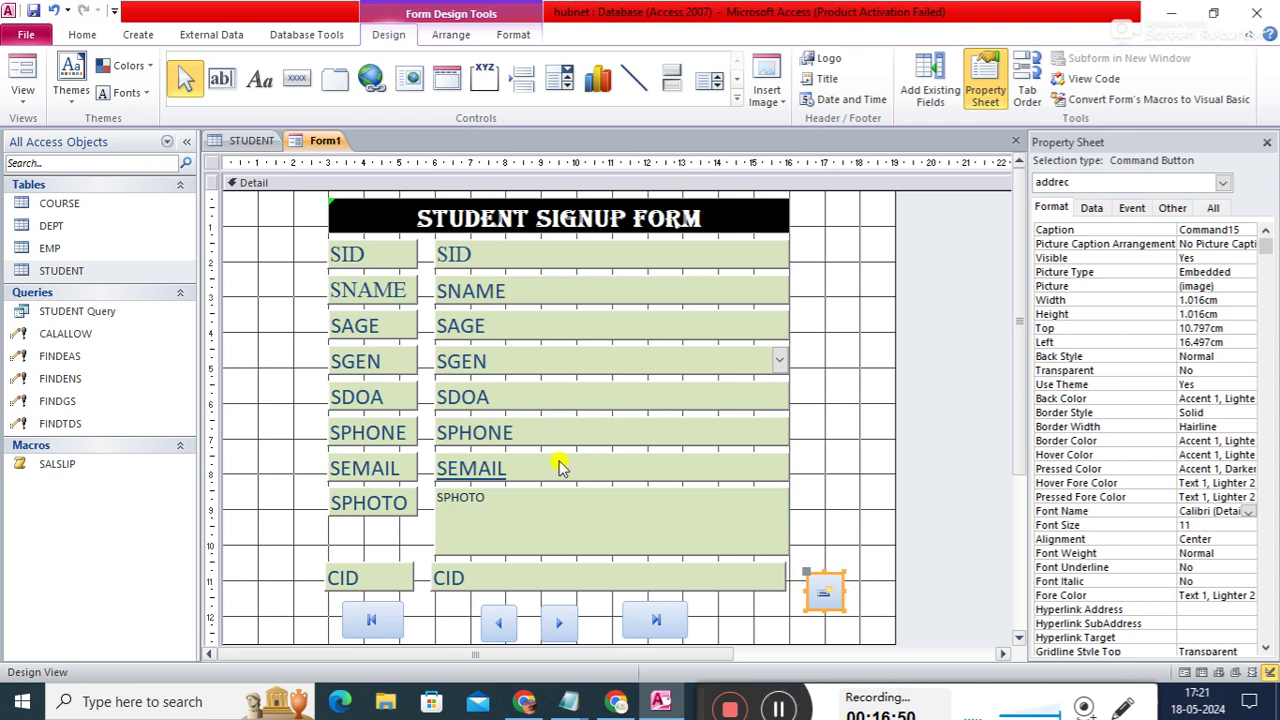
pyautogui.click(297, 80)
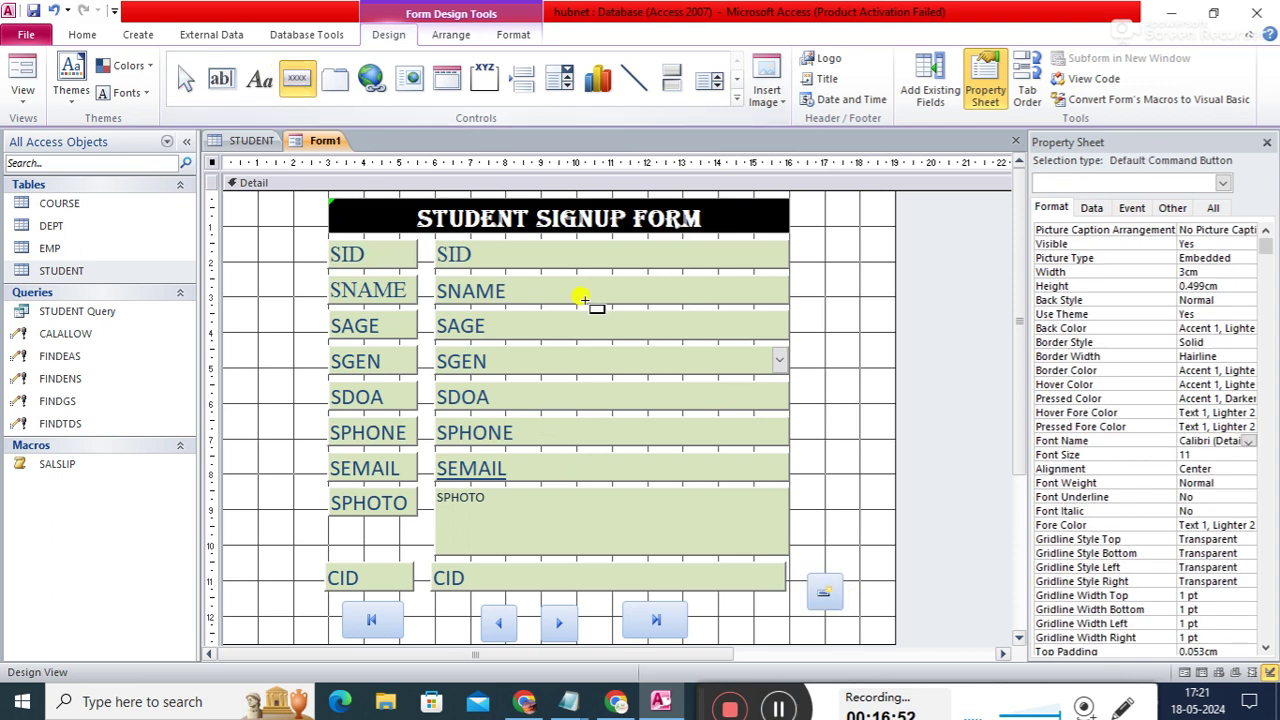
# - Draw a Delete Record picture button named delrec beside the SEMAIL field
pyautogui.moveTo(809, 455); pyautogui.dragTo(847, 492)
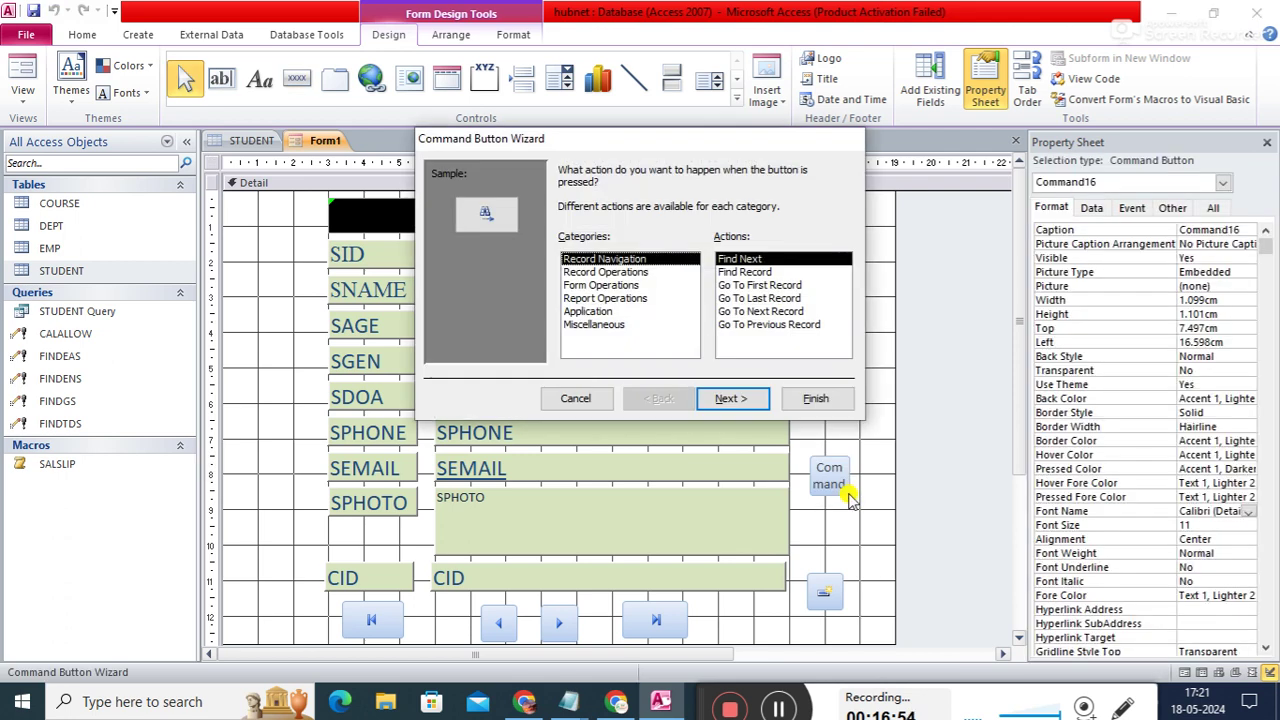
pyautogui.click(612, 272)
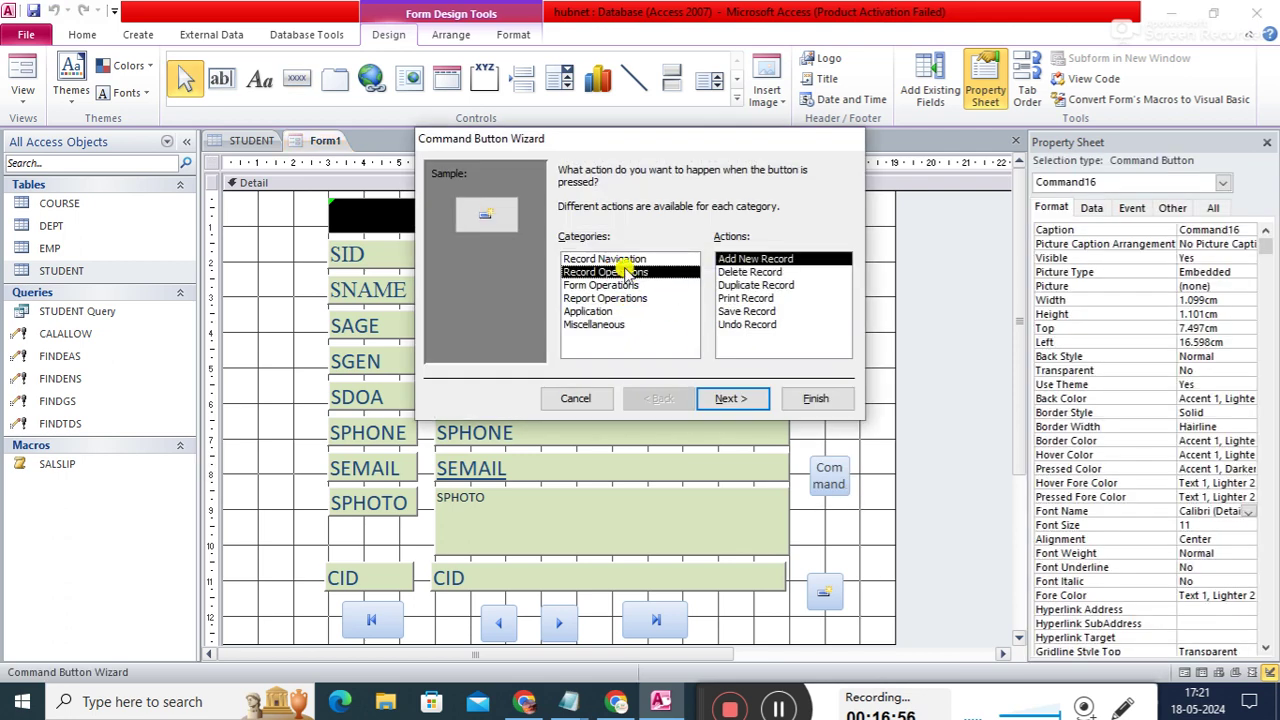
pyautogui.click(749, 285)
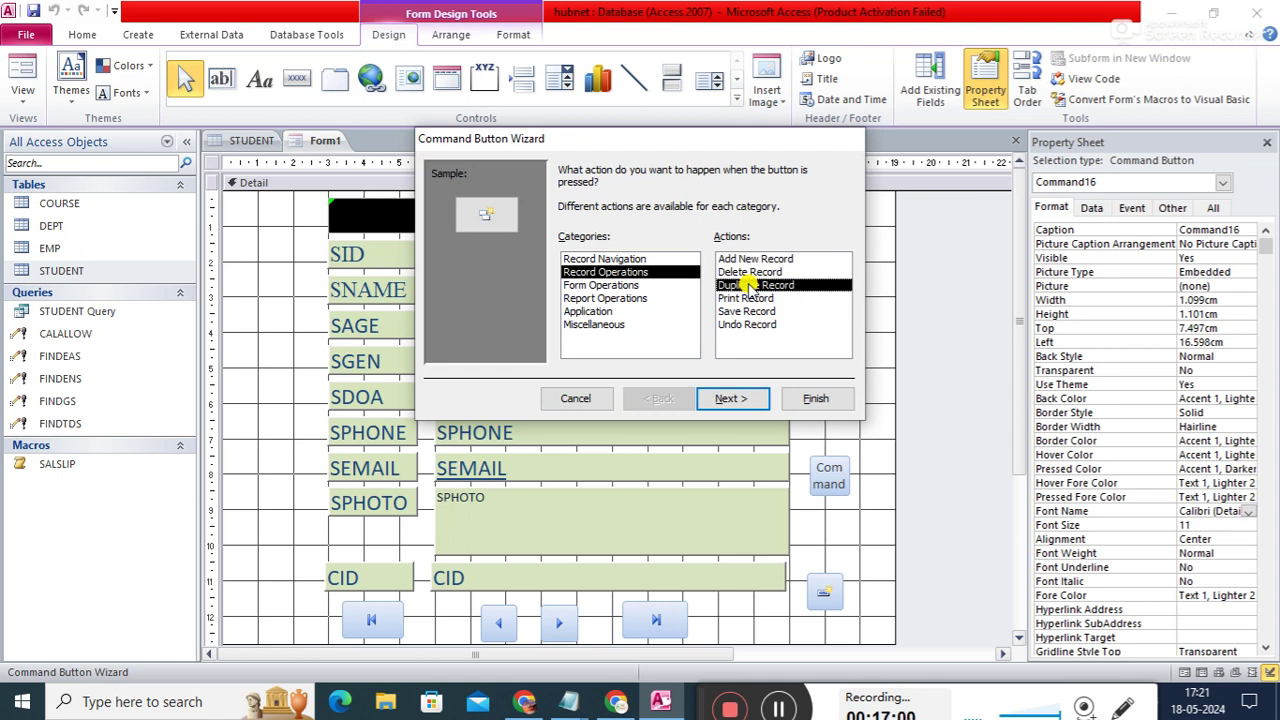
pyautogui.click(737, 273)
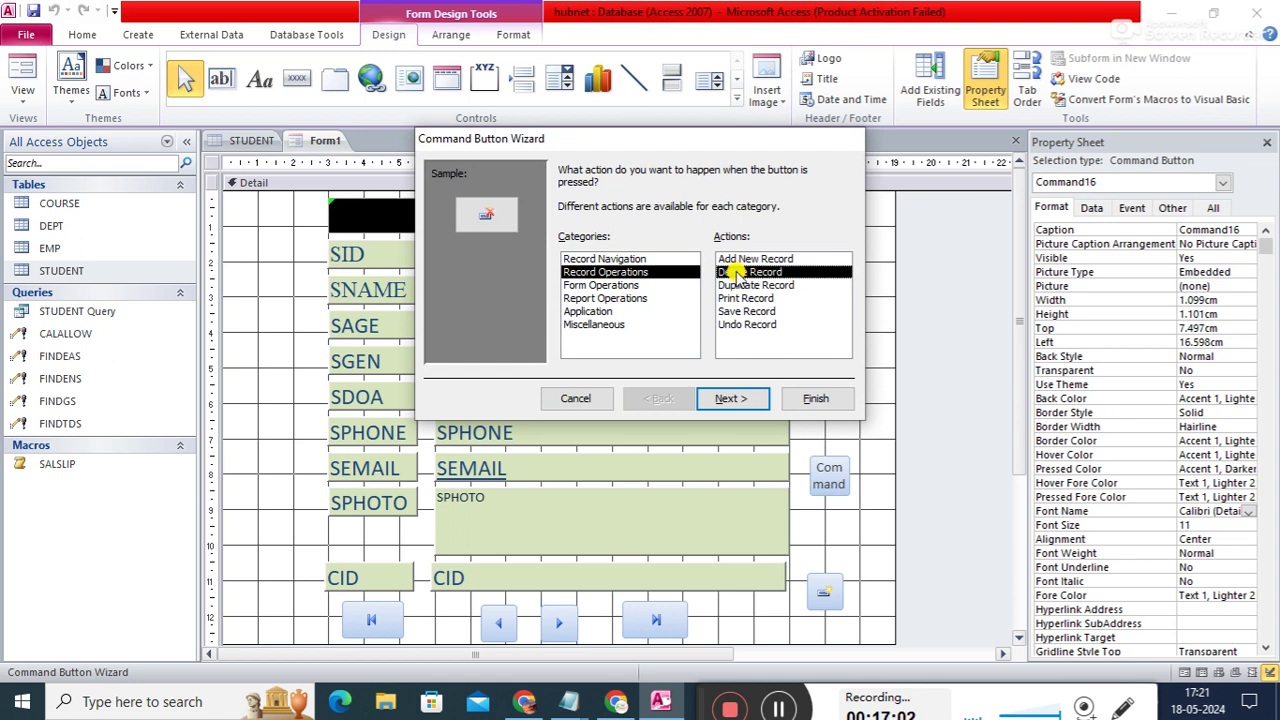
pyautogui.click(737, 397)
pyautogui.click(738, 398)
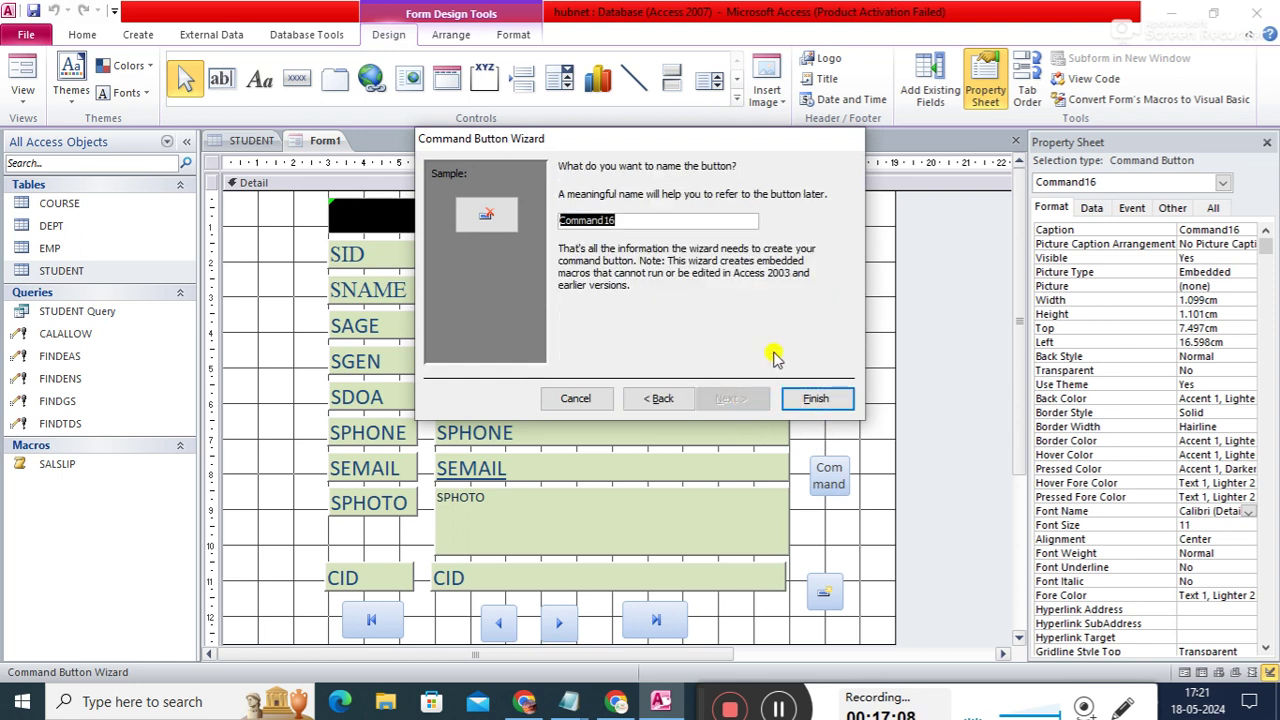
pyautogui.write('delre')
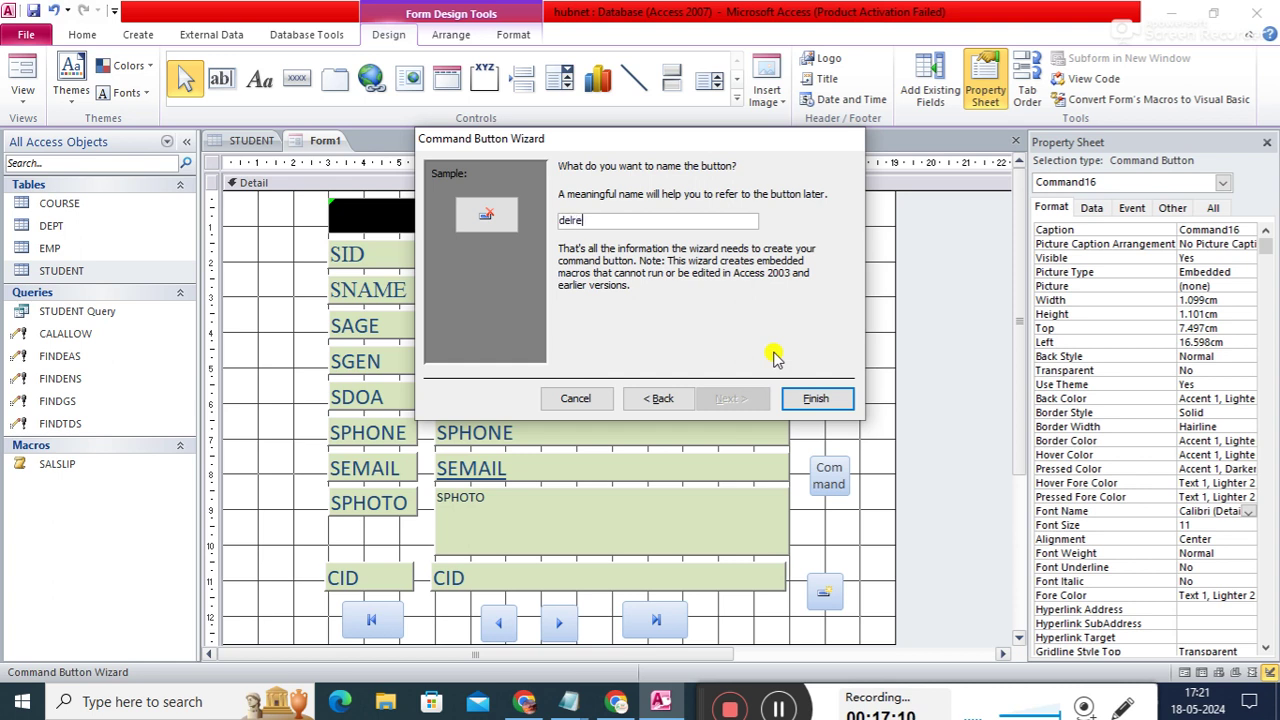
pyautogui.write('c')
pyautogui.click(825, 398)
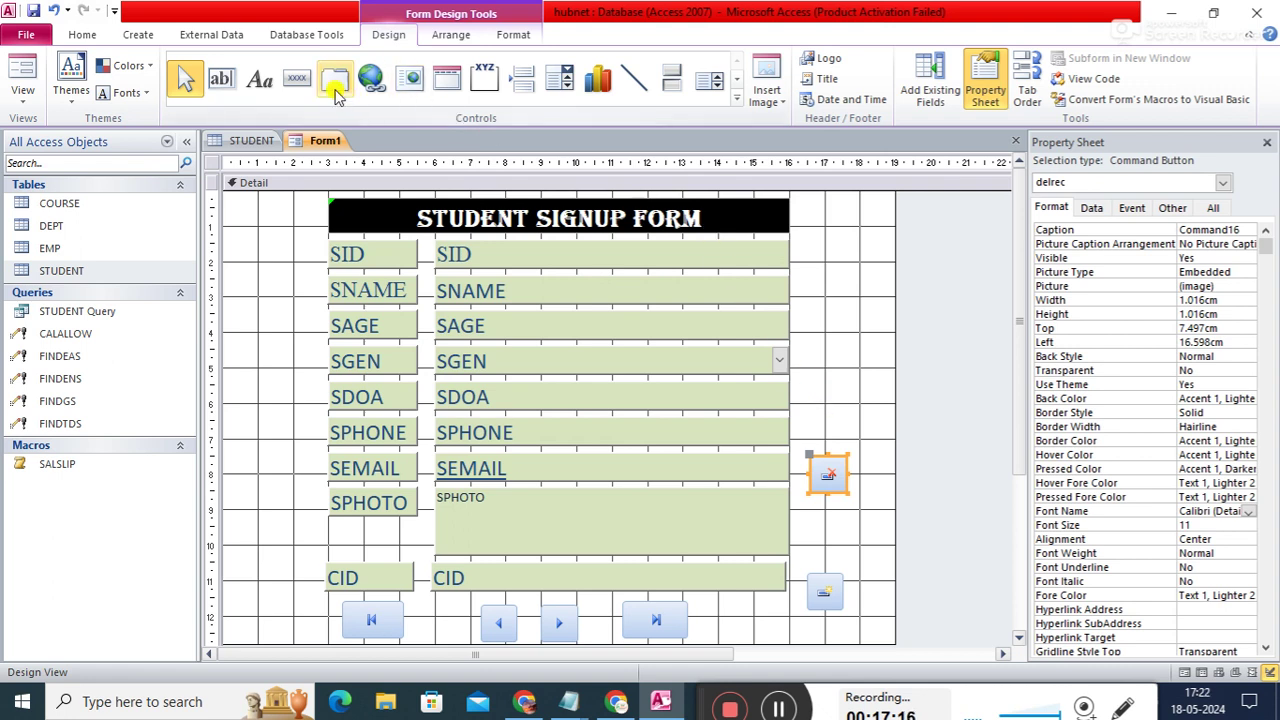
# - Draw a Print Record button with the Printer picture, named printrec, beside the SAGE field
pyautogui.click(296, 79)
pyautogui.moveTo(814, 307); pyautogui.dragTo(856, 345)
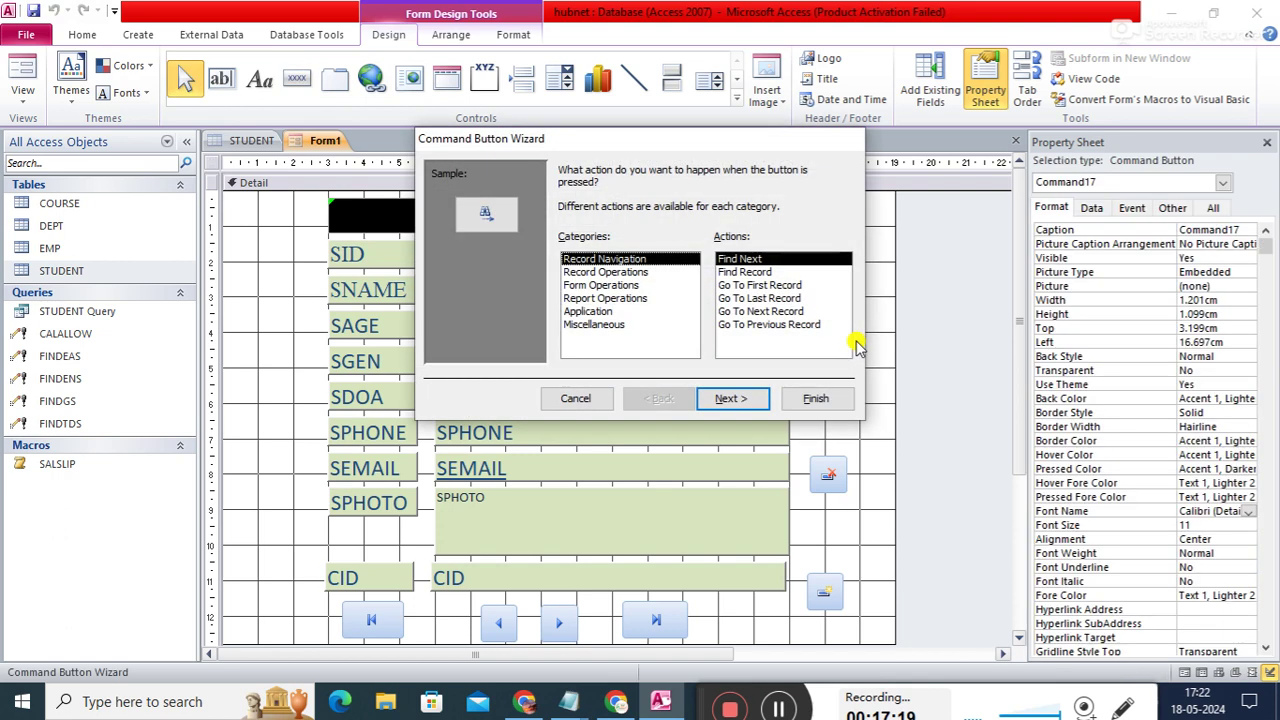
pyautogui.click(620, 272)
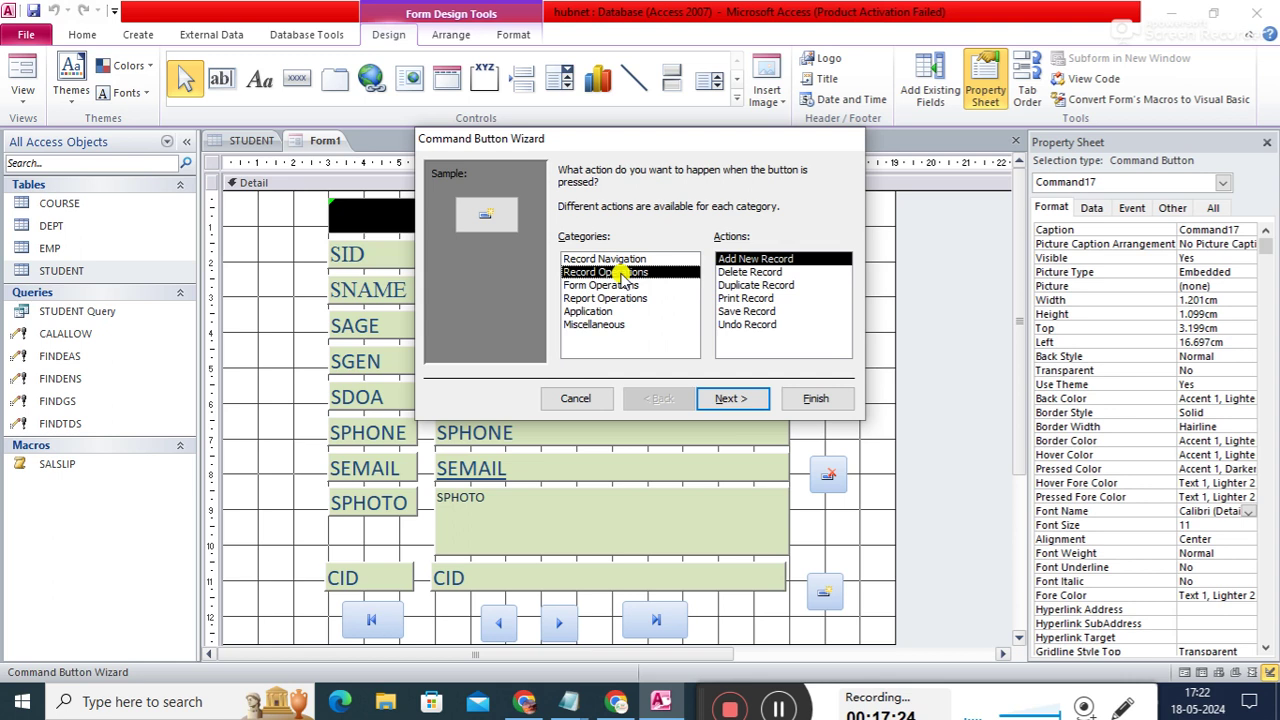
pyautogui.click(744, 298)
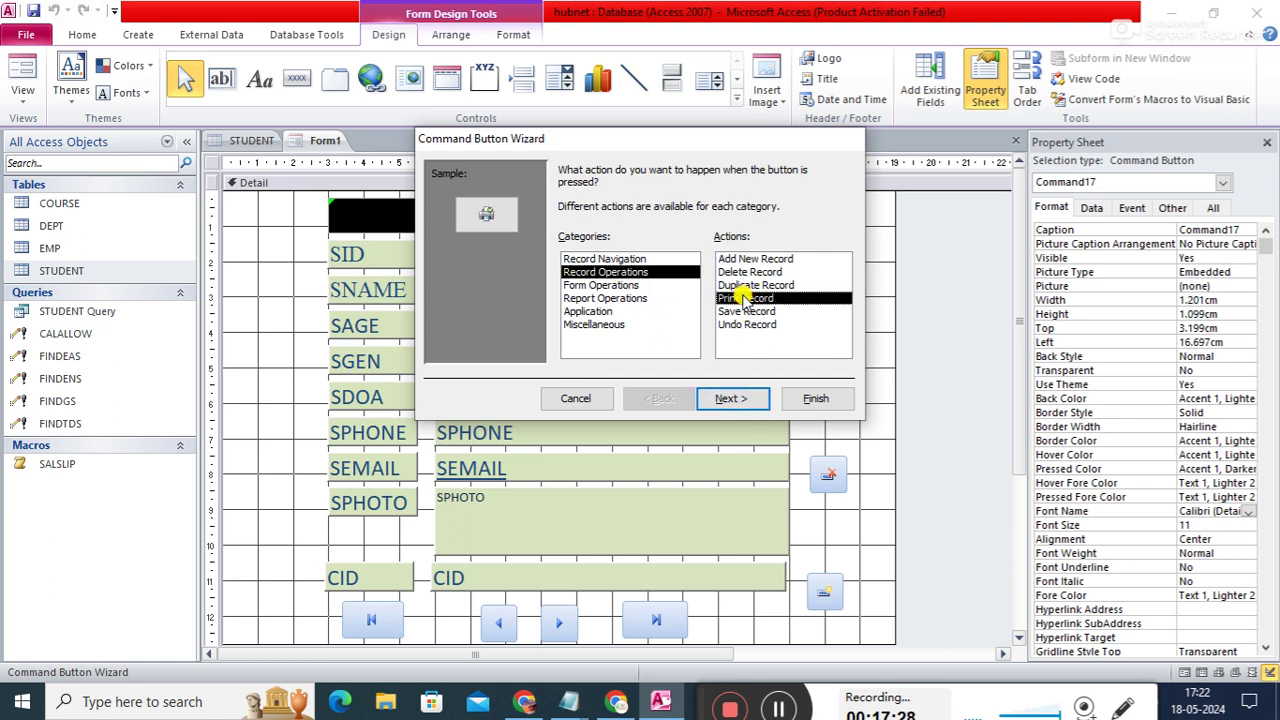
pyautogui.click(736, 399)
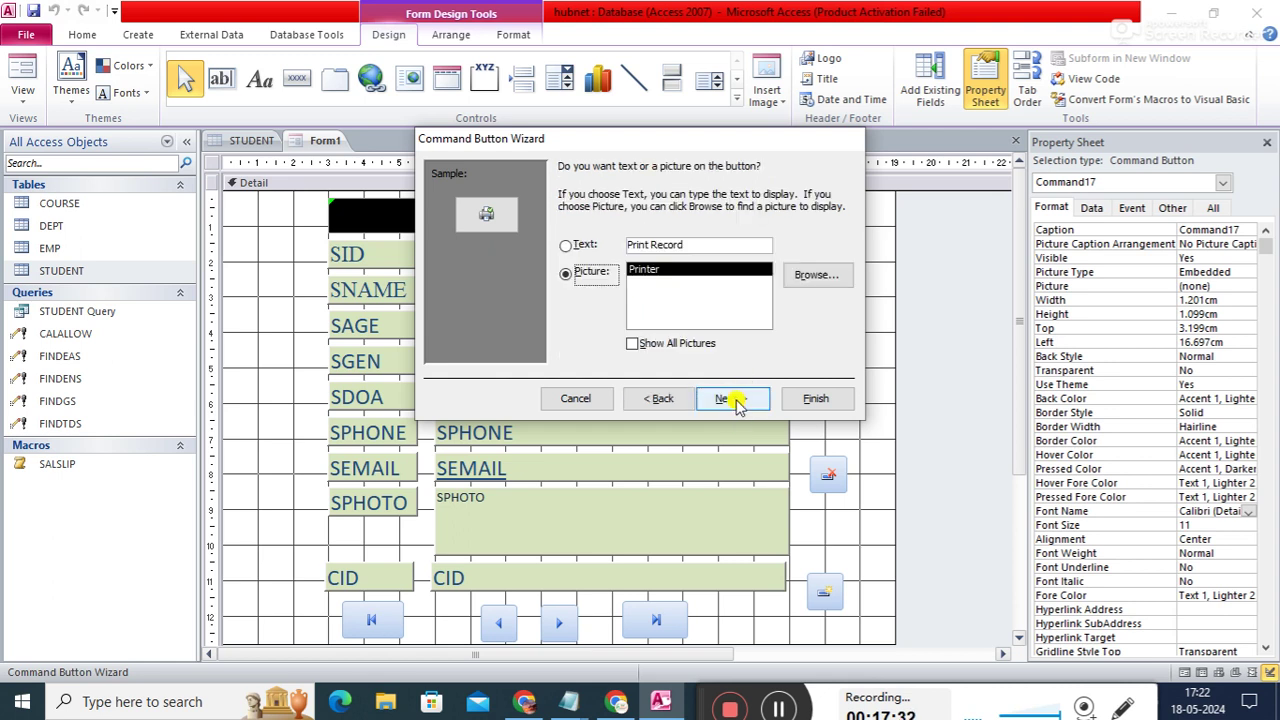
pyautogui.click(736, 399)
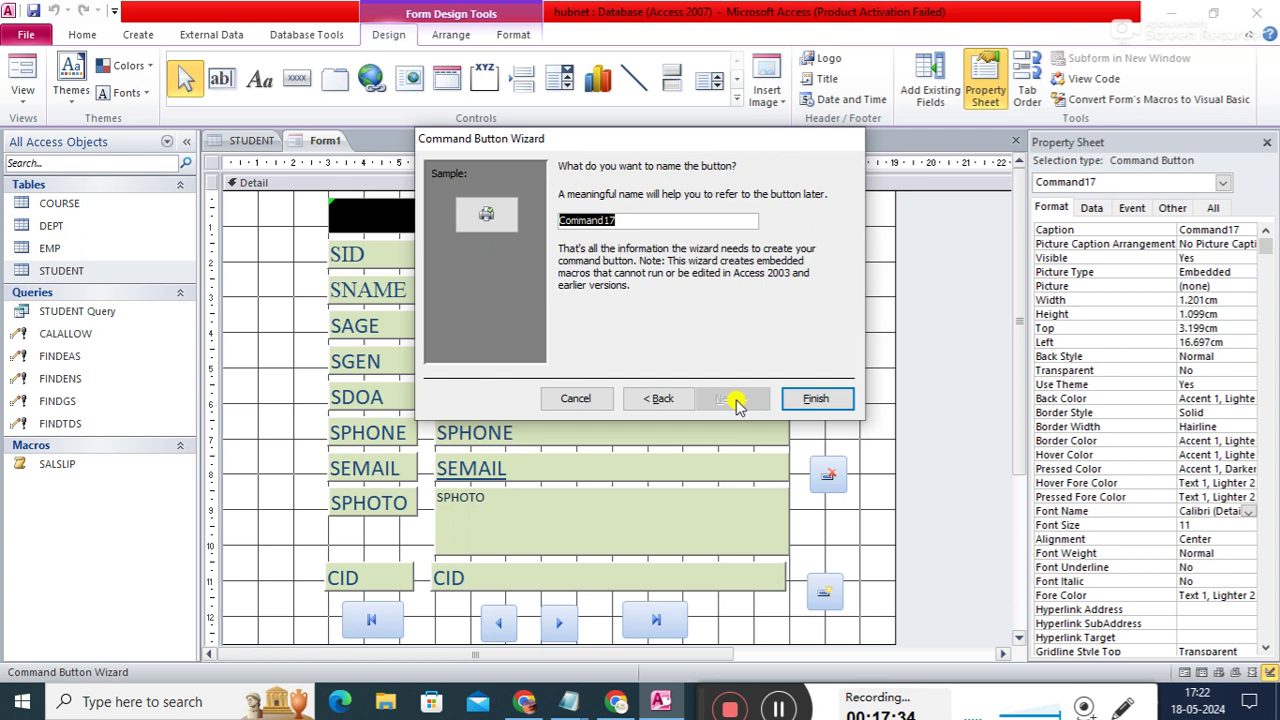
pyautogui.write('printrec')
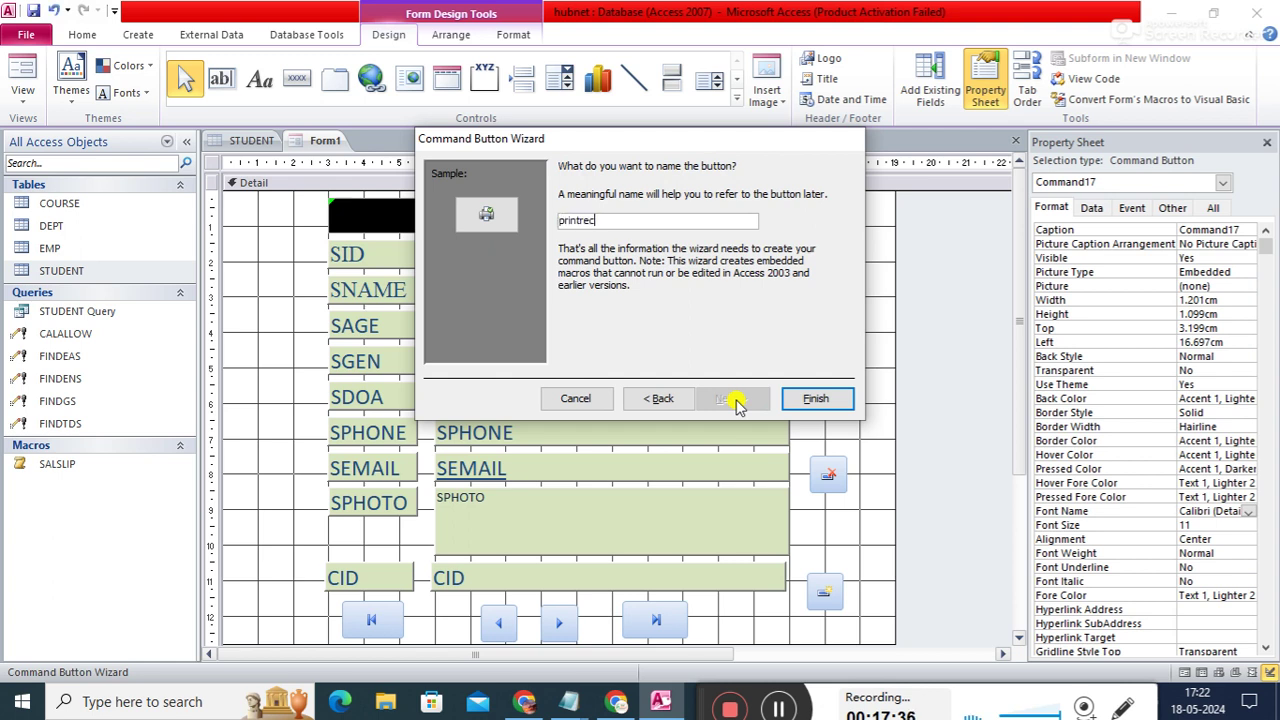
pyautogui.click(806, 400)
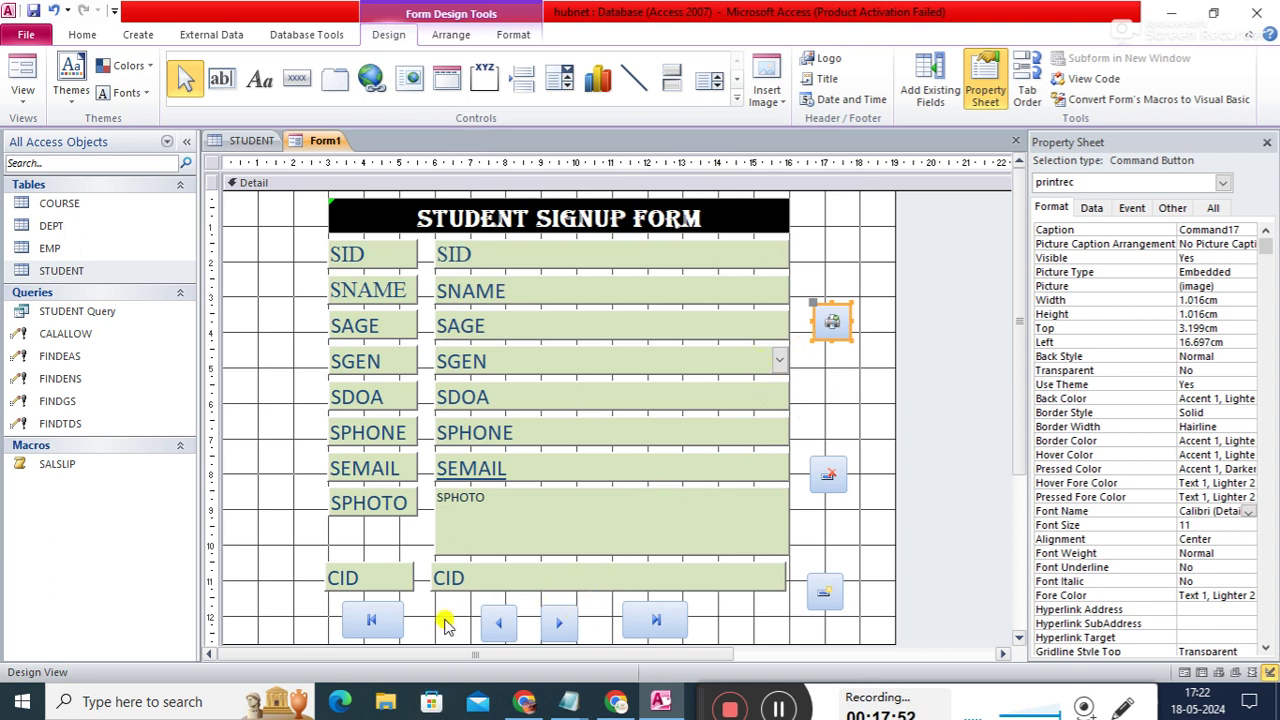
# - Select the first, previous, next, last, add and delete buttons and set their width to 2cm
pyautogui.keyDown('shift'); pyautogui.click(395, 620); pyautogui.keyUp('shift')
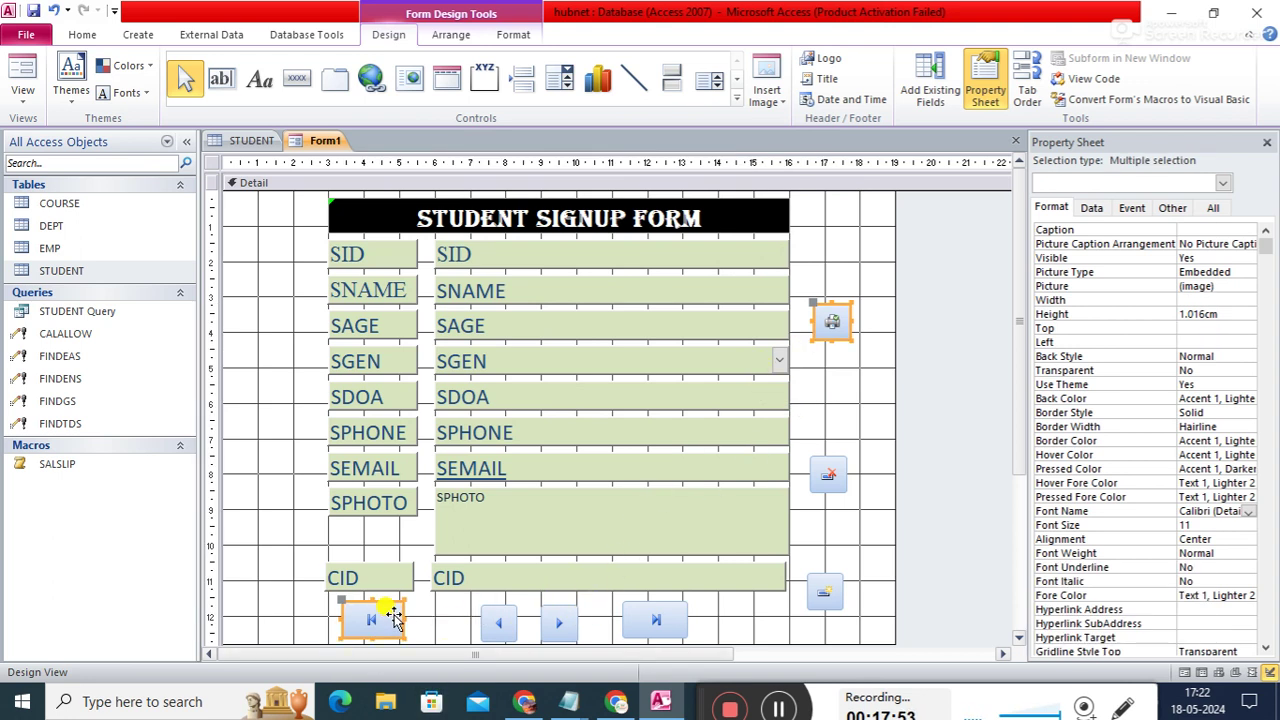
pyautogui.keyDown('shift'); pyautogui.click(507, 618); pyautogui.keyUp('shift')
pyautogui.keyDown('shift'); pyautogui.click(562, 618); pyautogui.keyUp('shift')
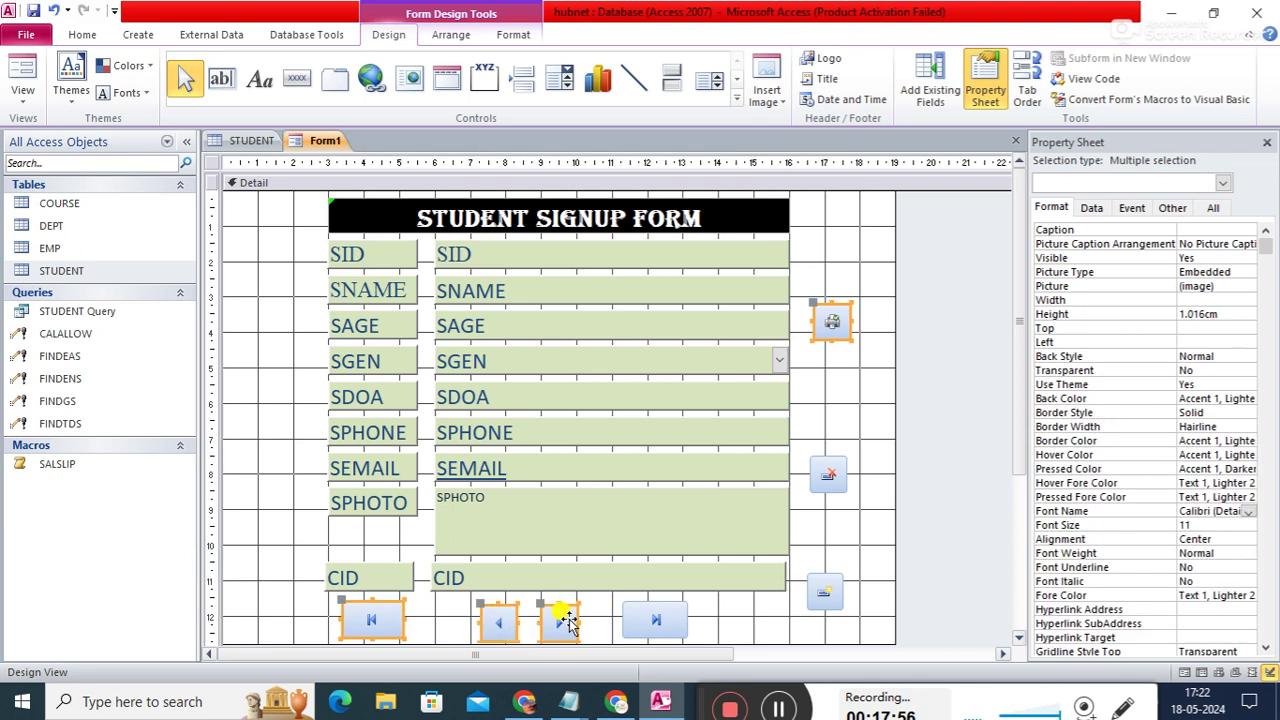
pyautogui.keyDown('shift'); pyautogui.click(674, 616); pyautogui.keyUp('shift')
pyautogui.keyDown('shift'); pyautogui.click(815, 594); pyautogui.keyUp('shift')
pyautogui.keyDown('shift'); pyautogui.click(824, 476); pyautogui.keyUp('shift')
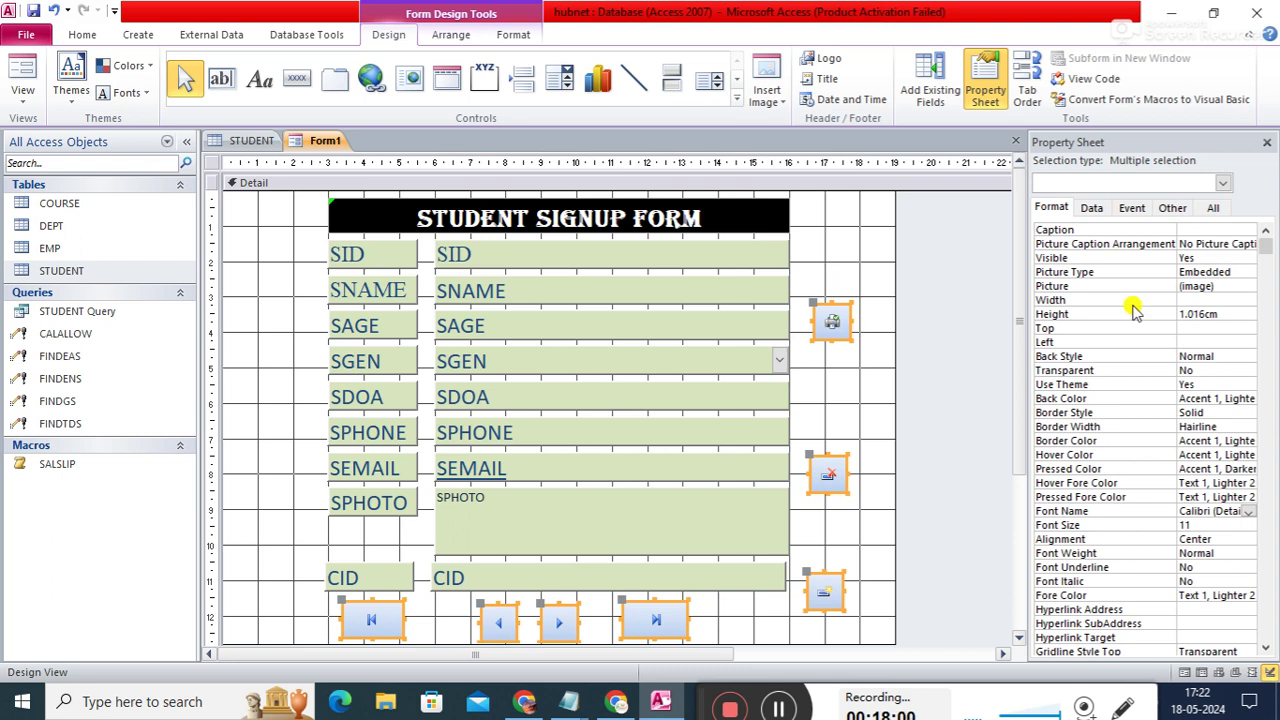
pyautogui.click(1205, 300)
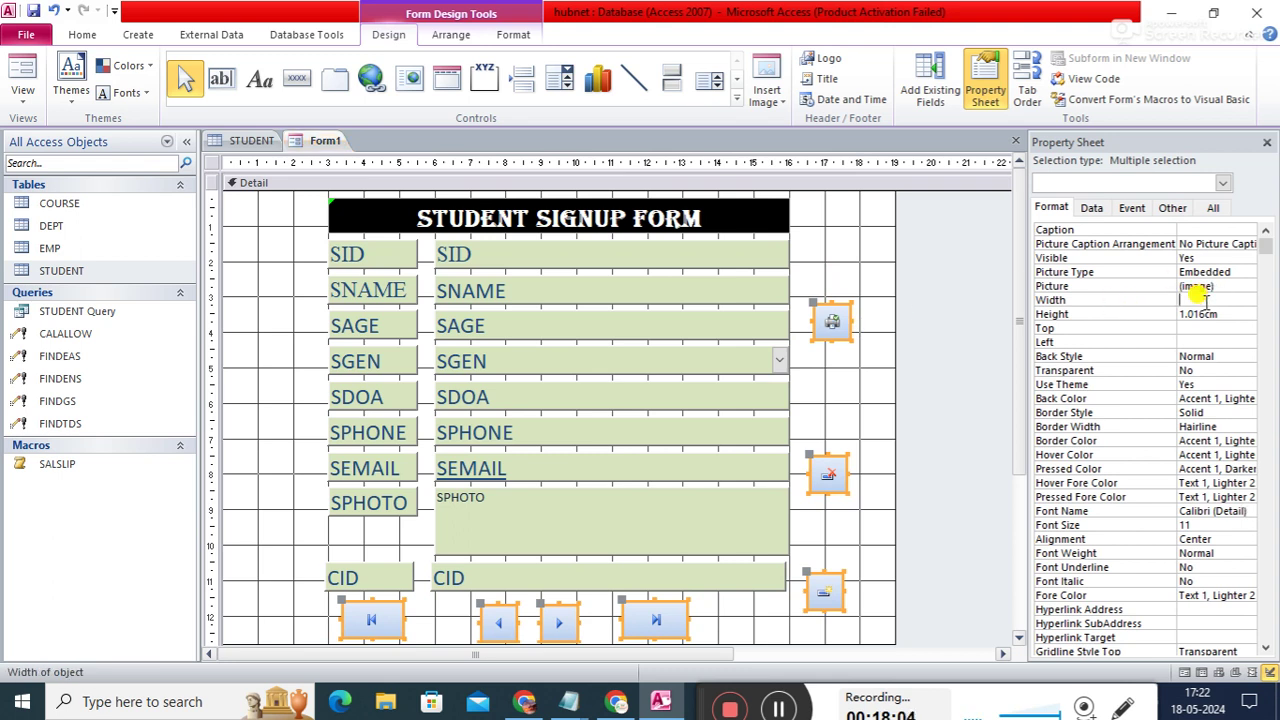
pyautogui.write('2')
pyautogui.press('Return')
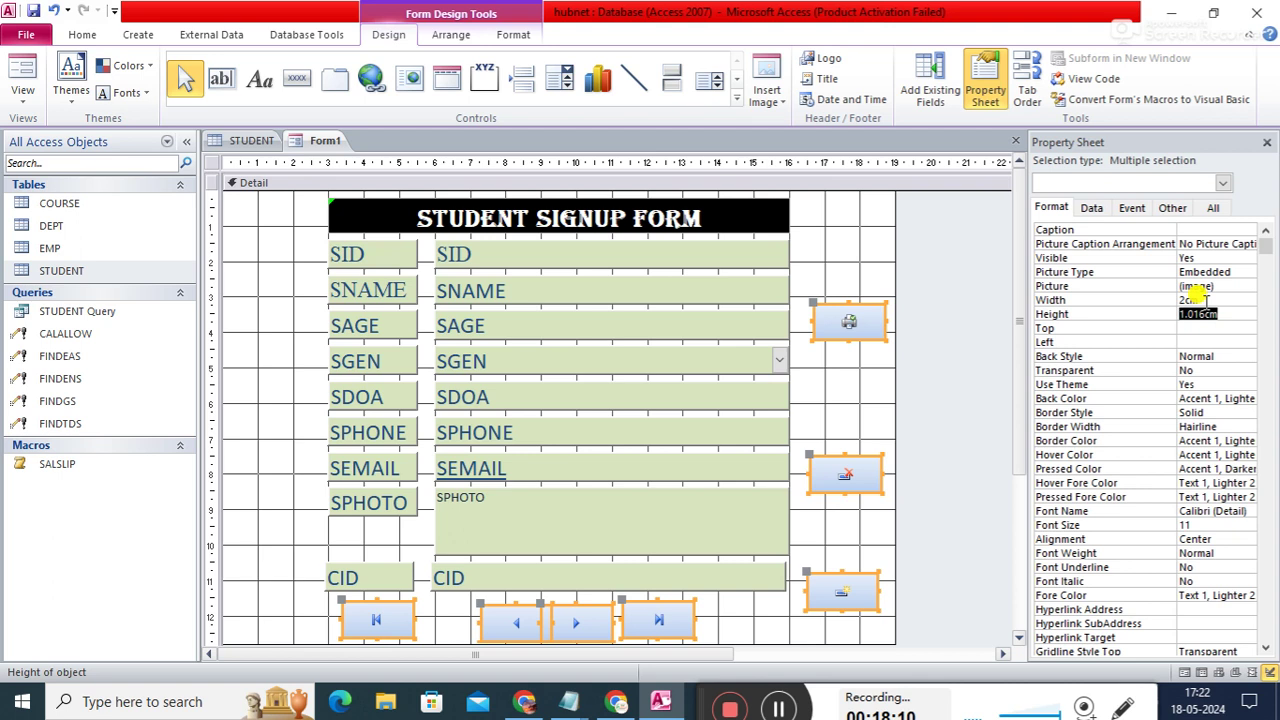
pyautogui.click(1203, 300)
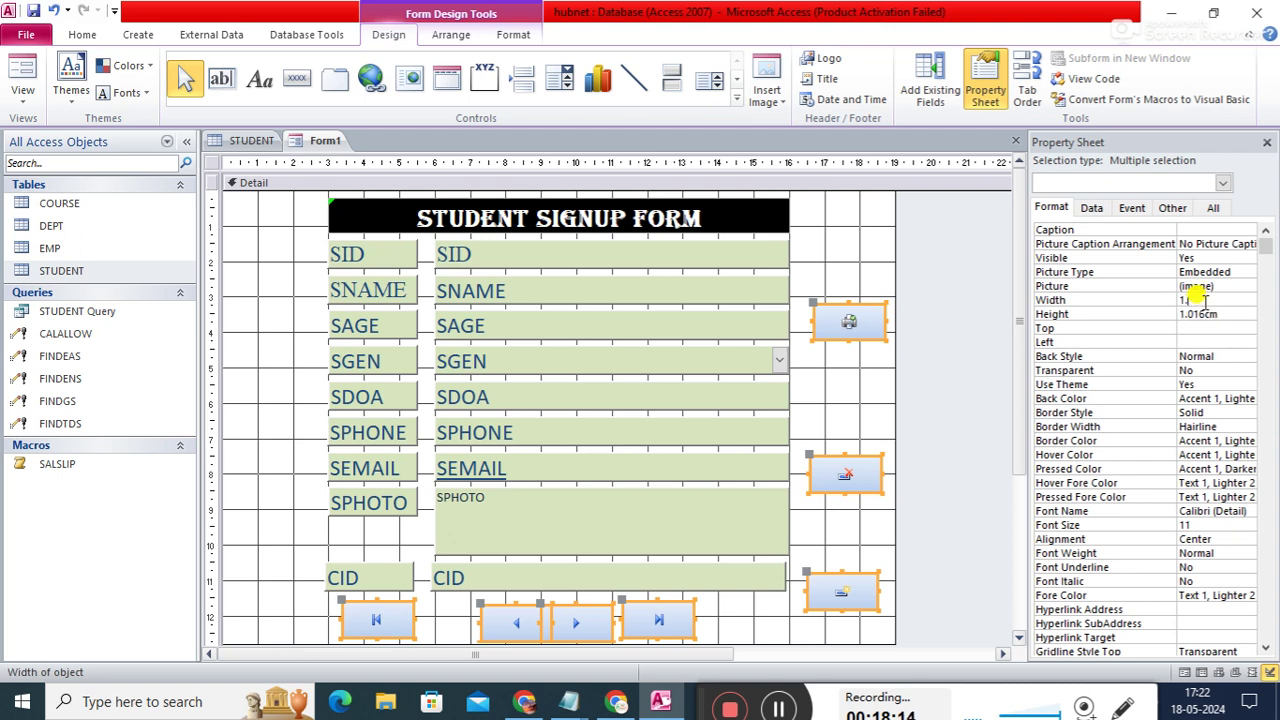
pyautogui.press('Return')
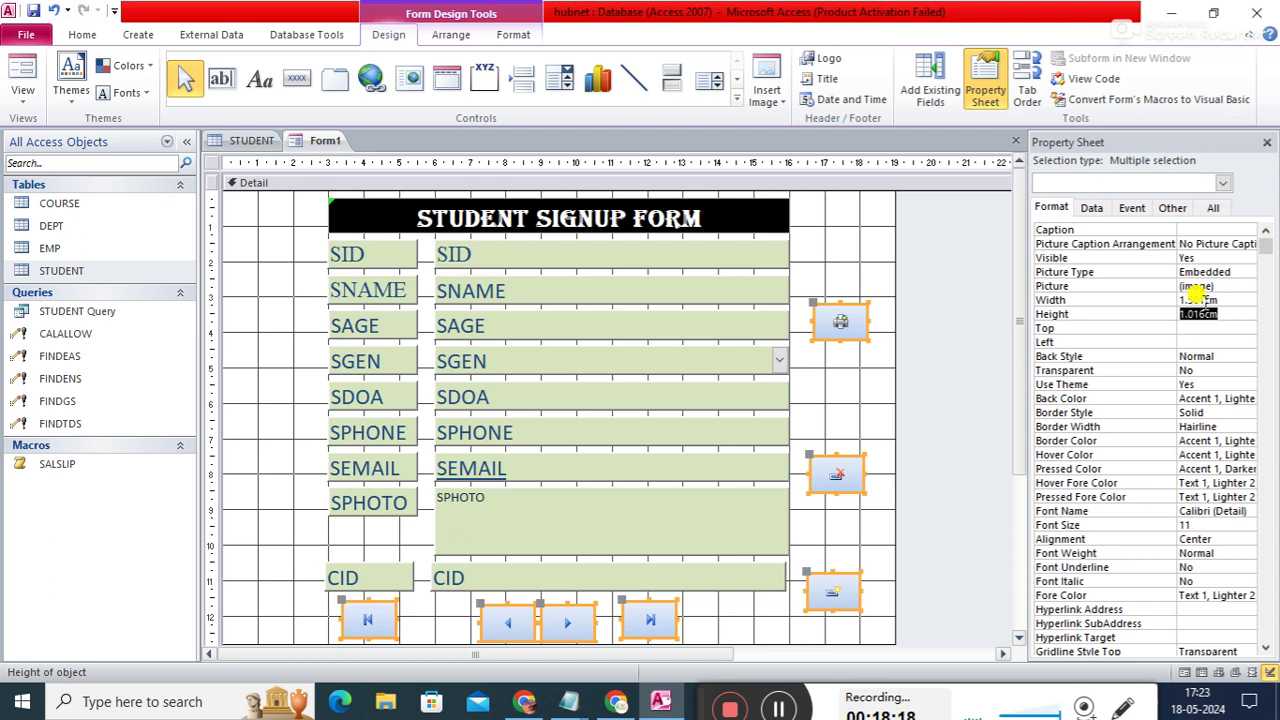
pyautogui.click(913, 408)
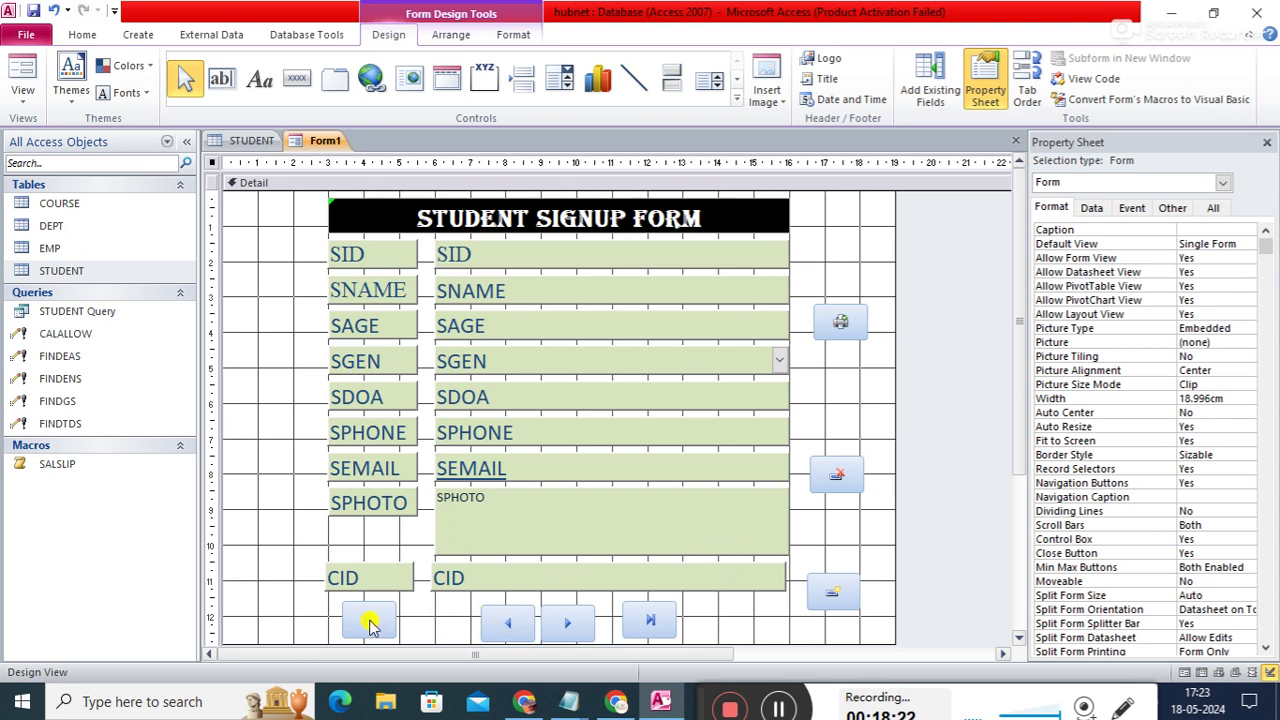
# - Drag the four navigation buttons left and the add, delete and print buttons into the bottom row under CID
pyautogui.moveTo(390, 618); pyautogui.dragTo(380, 622)
pyautogui.moveTo(489, 626); pyautogui.dragTo(393, 630)
pyautogui.moveTo(571, 625); pyautogui.dragTo(480, 625)
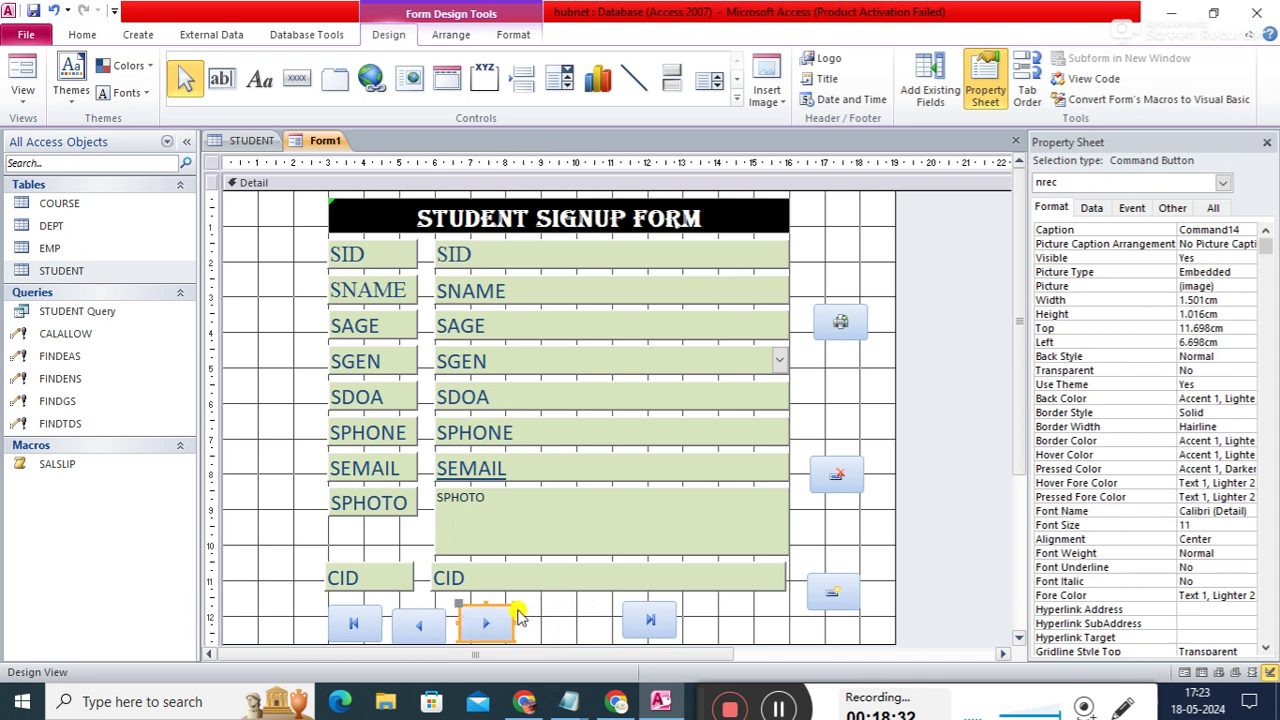
pyautogui.moveTo(633, 628); pyautogui.dragTo(524, 622)
pyautogui.moveTo(826, 597); pyautogui.dragTo(599, 632)
pyautogui.moveTo(854, 485); pyautogui.dragTo(674, 620)
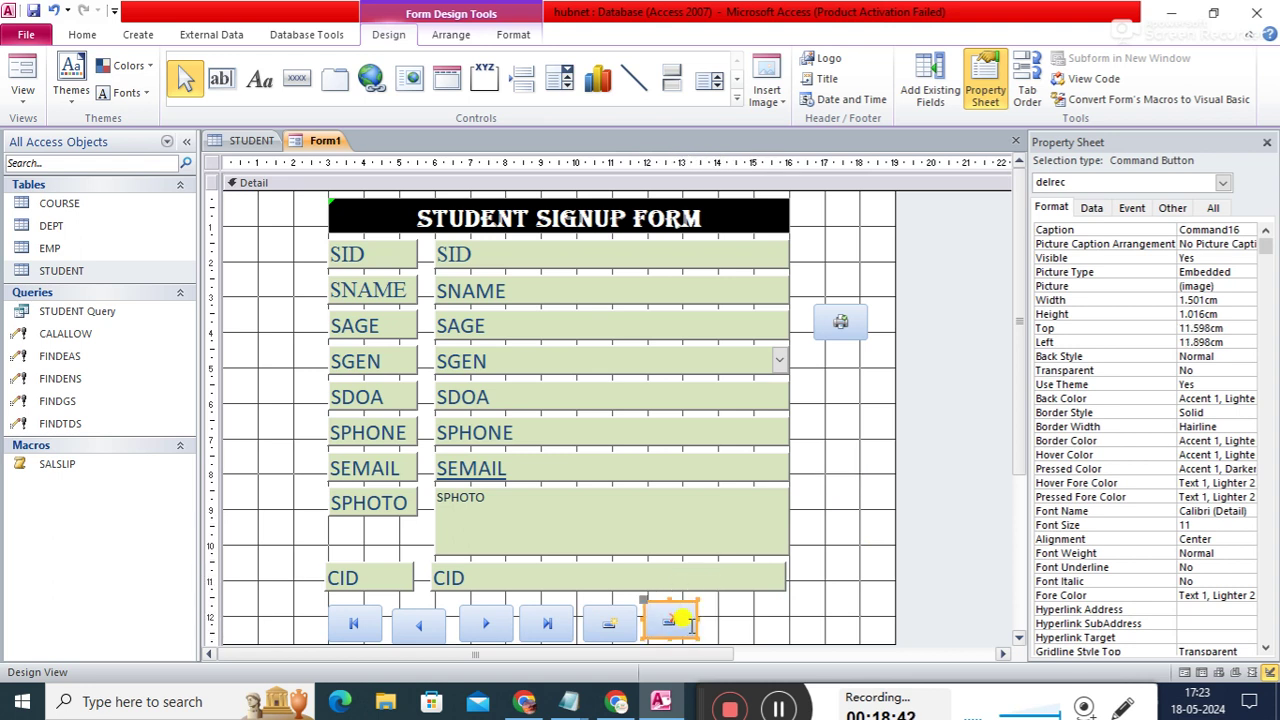
pyautogui.moveTo(848, 323); pyautogui.dragTo(760, 619)
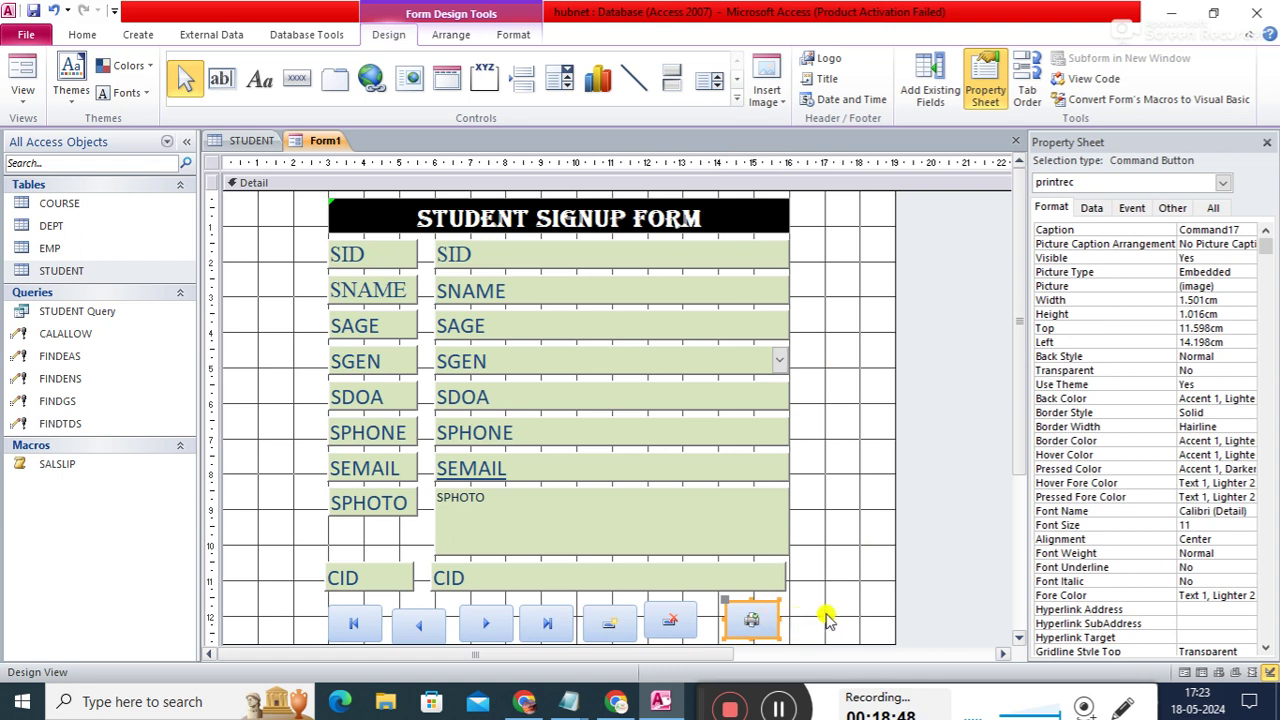
# - Nudge the print, delete, add, last and previous buttons rightward to even out the gaps
pyautogui.click(770, 571)
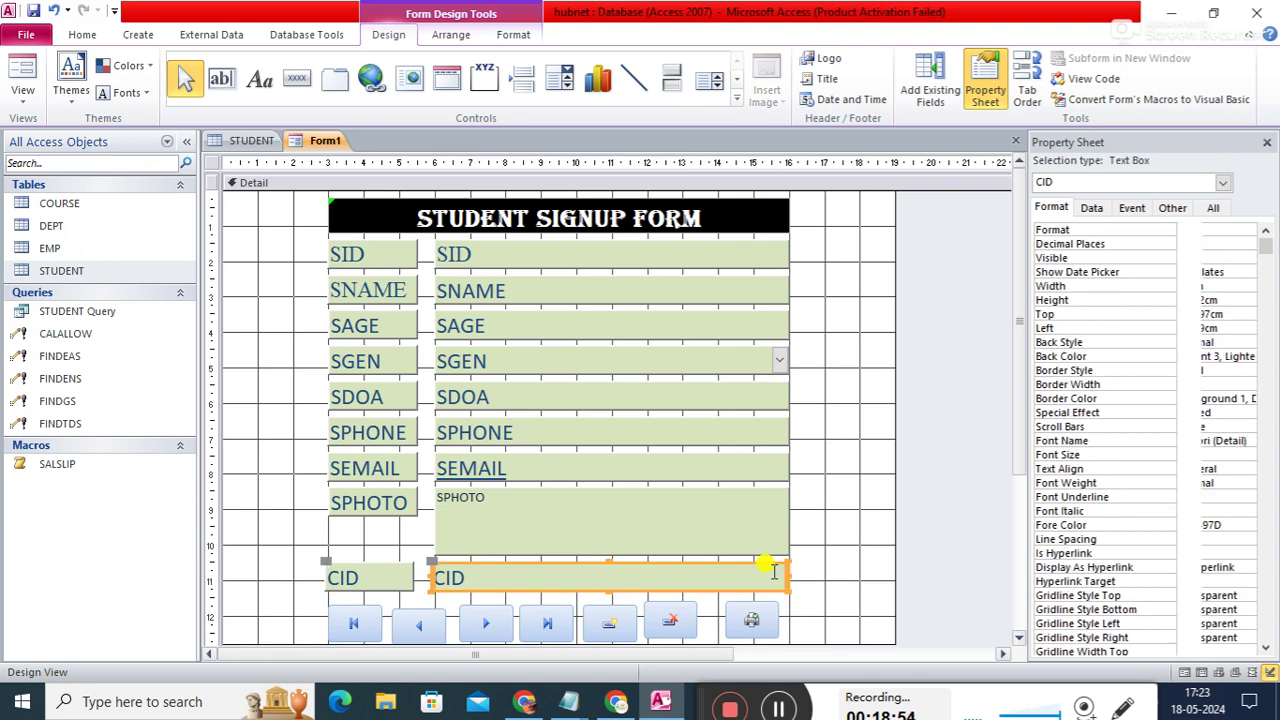
pyautogui.click(828, 571)
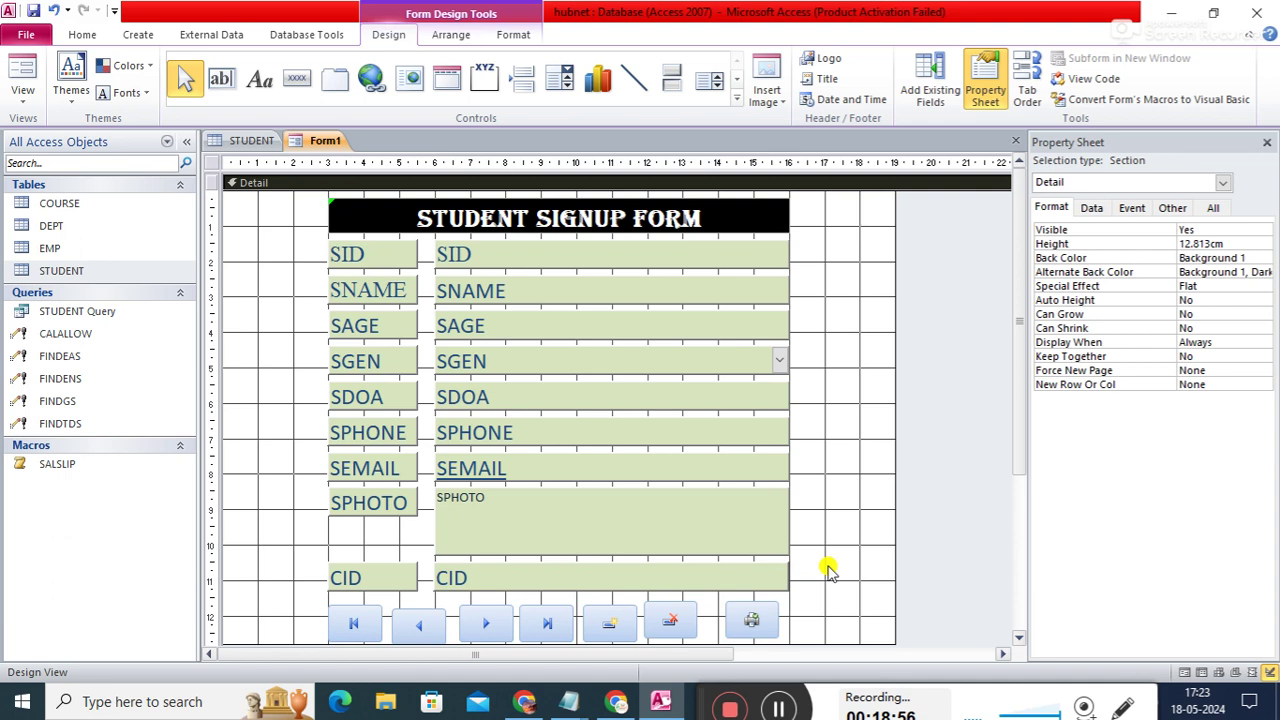
pyautogui.click(770, 618)
pyautogui.press('Right')
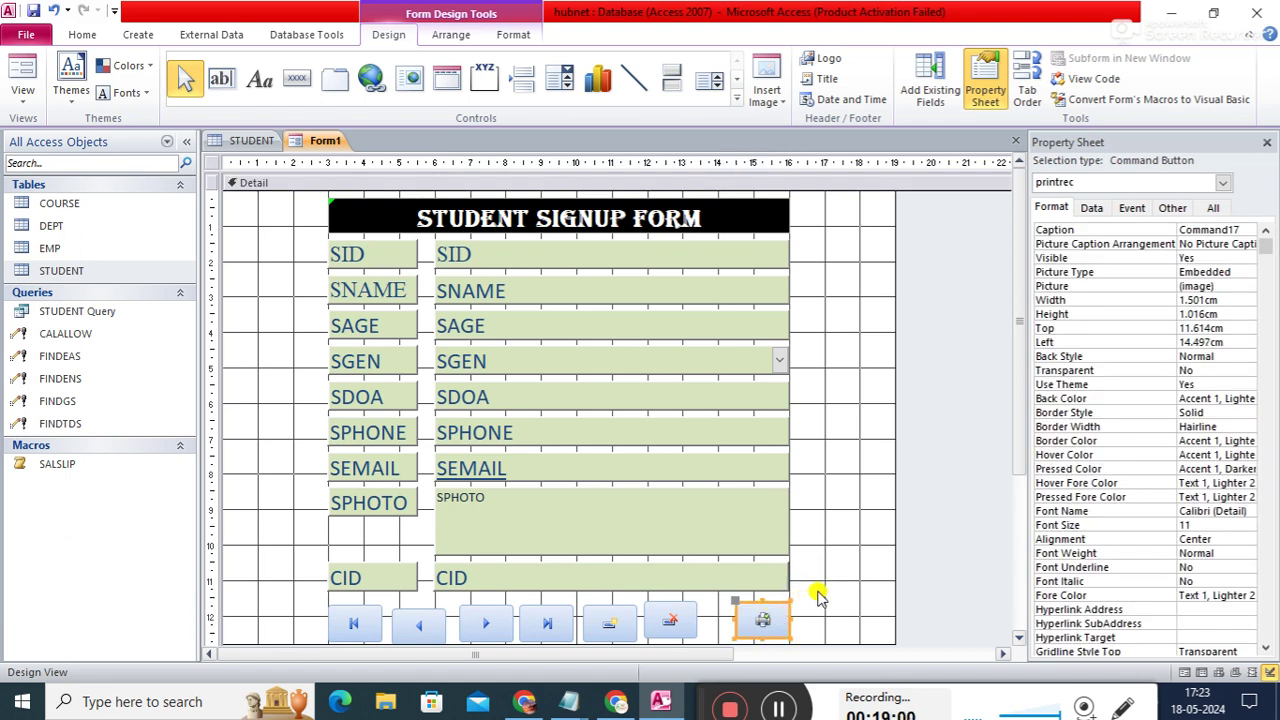
pyautogui.click(820, 592)
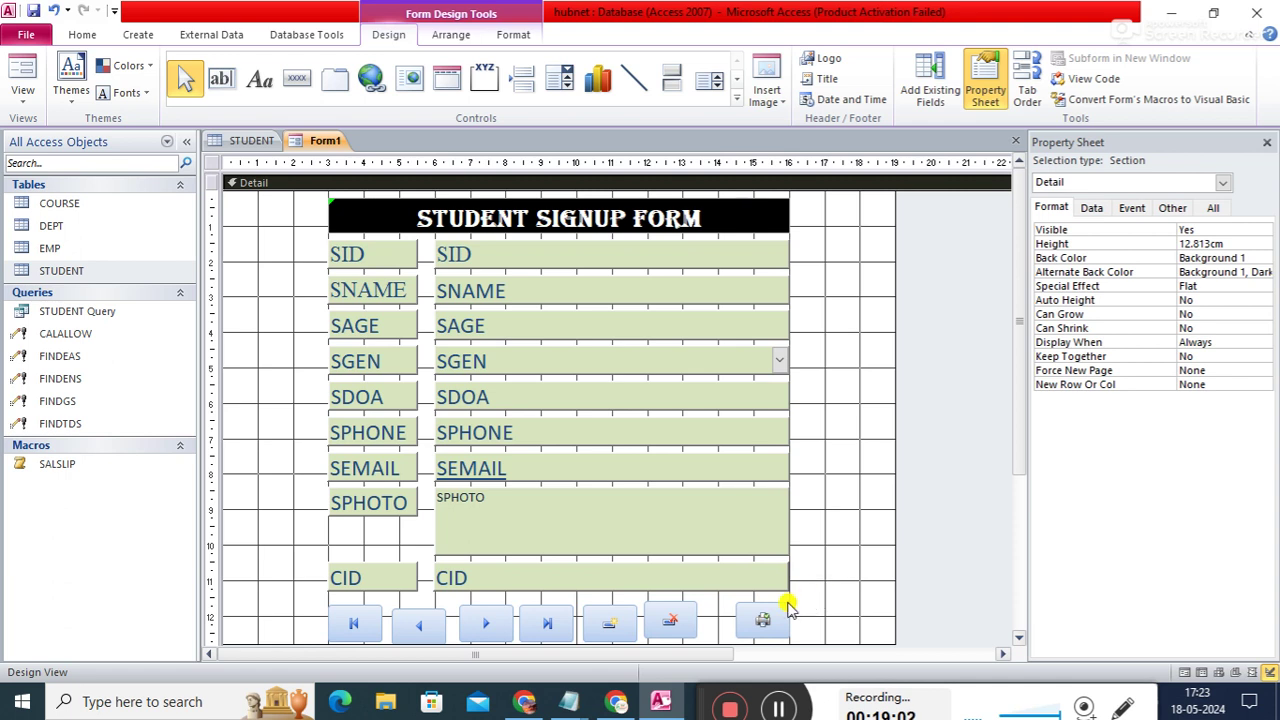
pyautogui.click(688, 610)
pyautogui.press('Right')
pyautogui.press('Right')
pyautogui.press('Right')
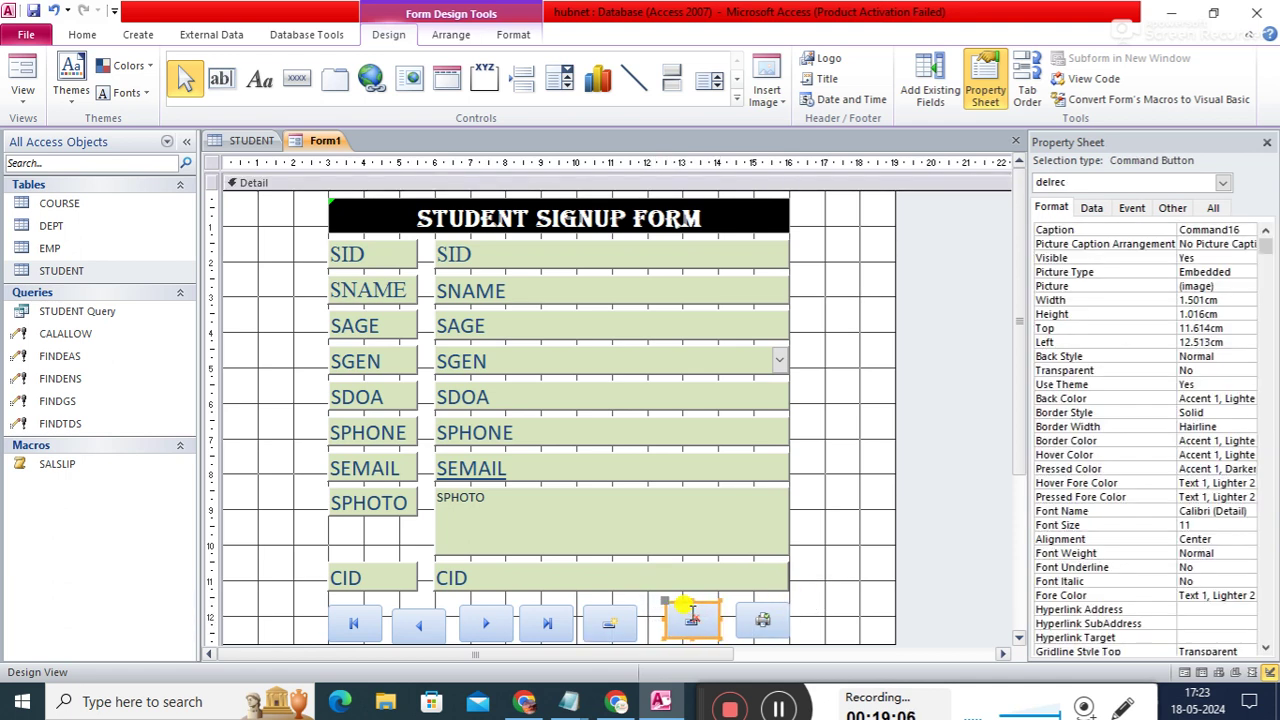
pyautogui.click(625, 614)
pyautogui.press('Right')
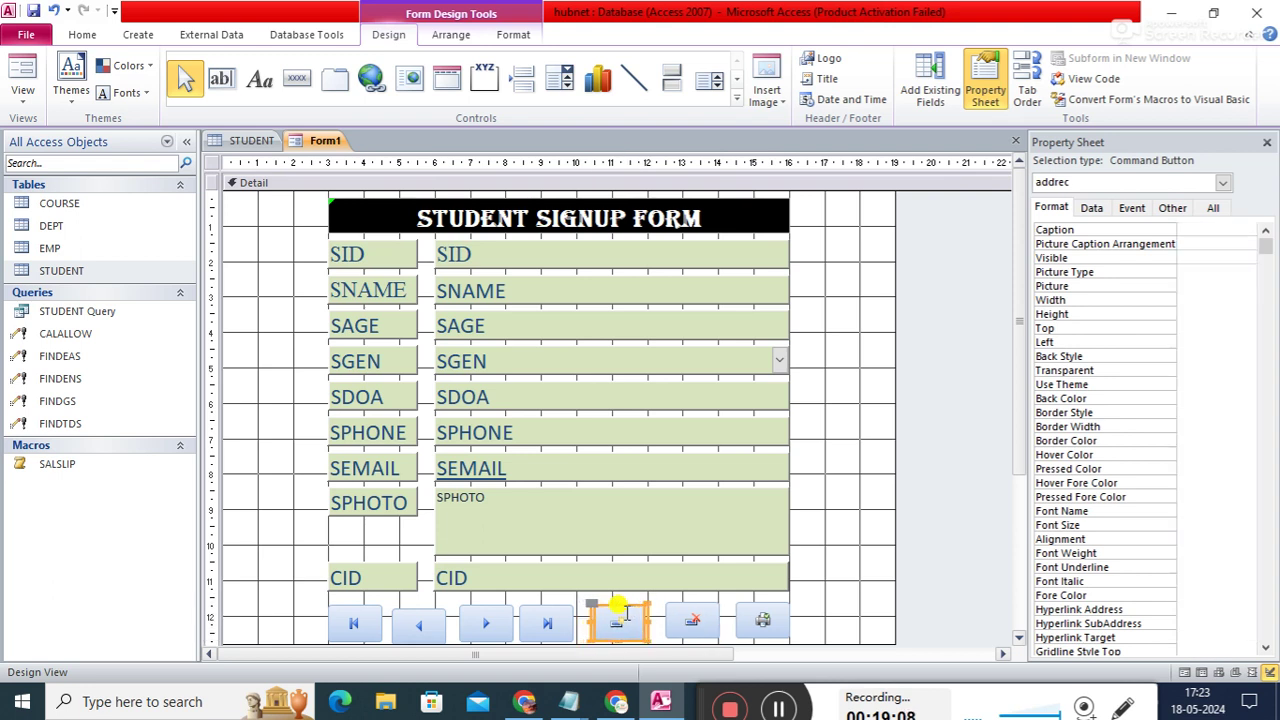
pyautogui.click(558, 612)
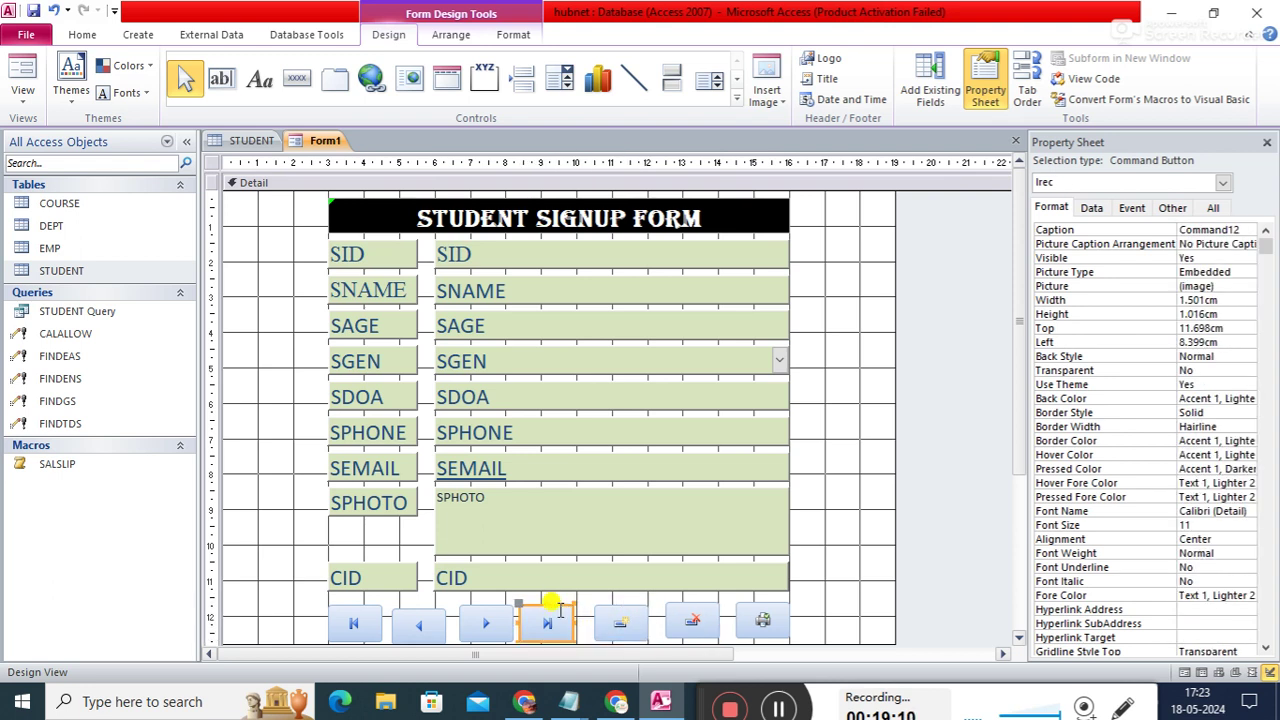
pyautogui.press('Right')
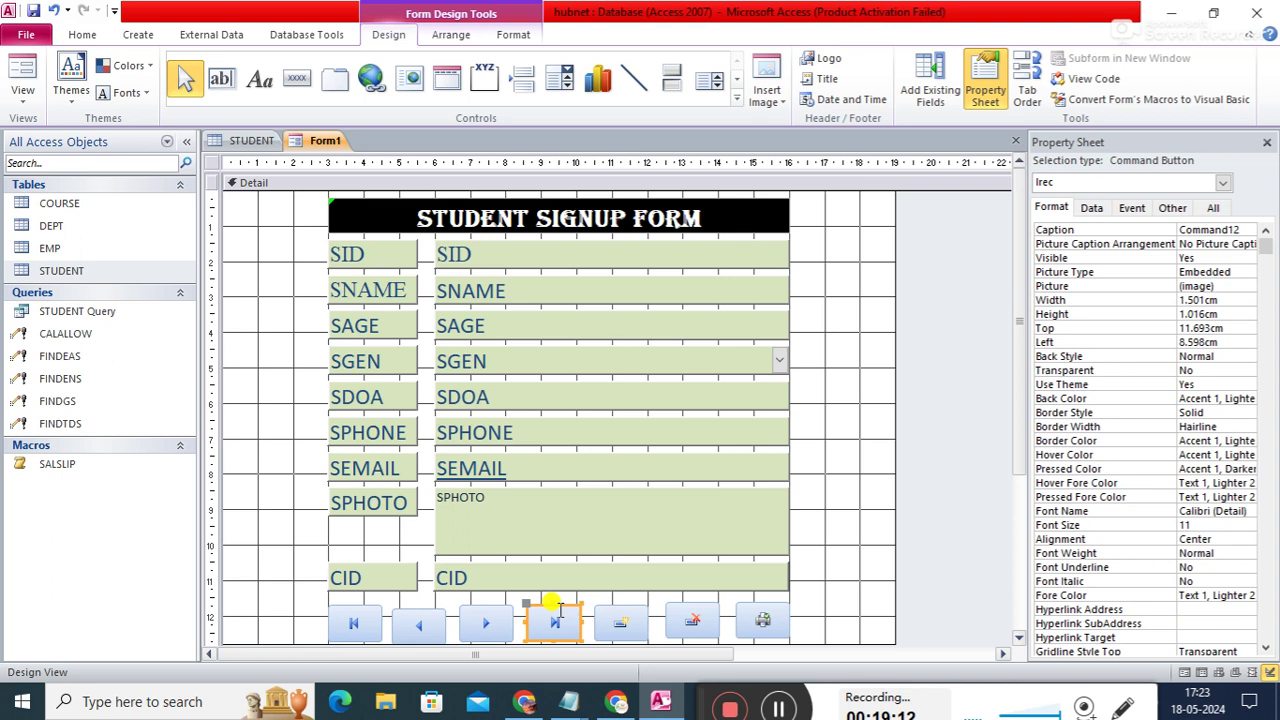
pyautogui.click(713, 615)
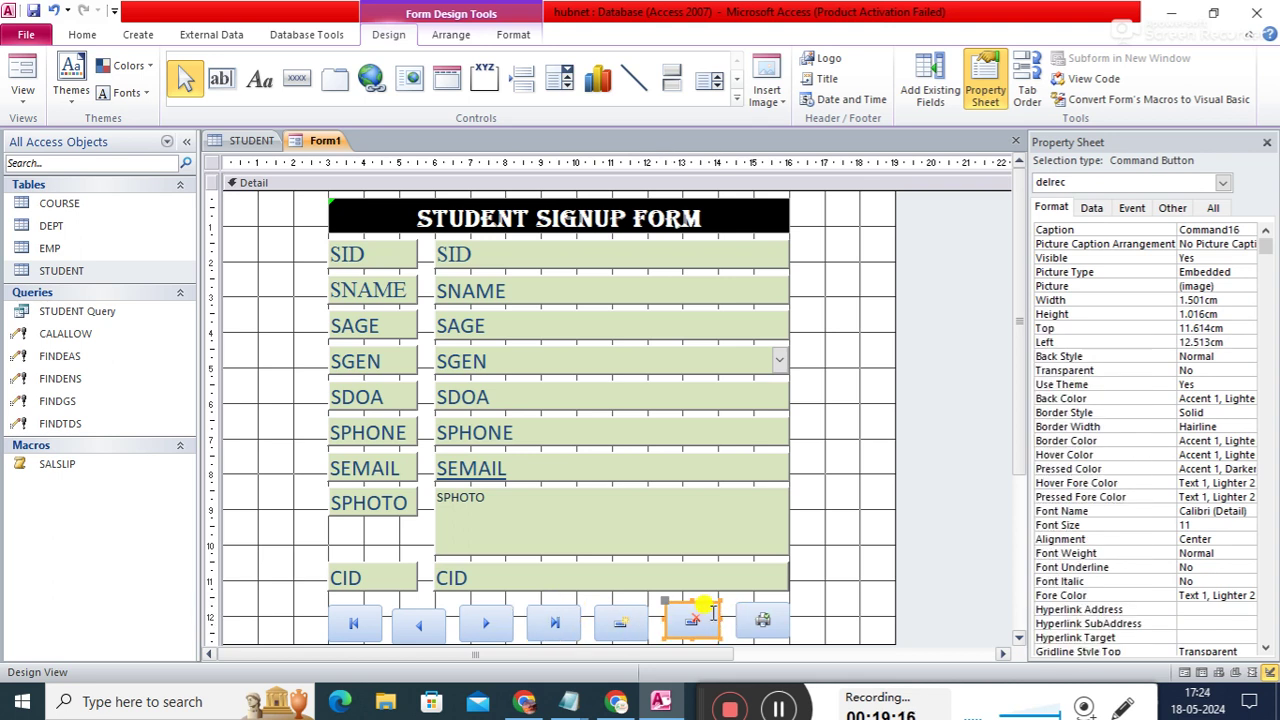
pyautogui.press('Right')
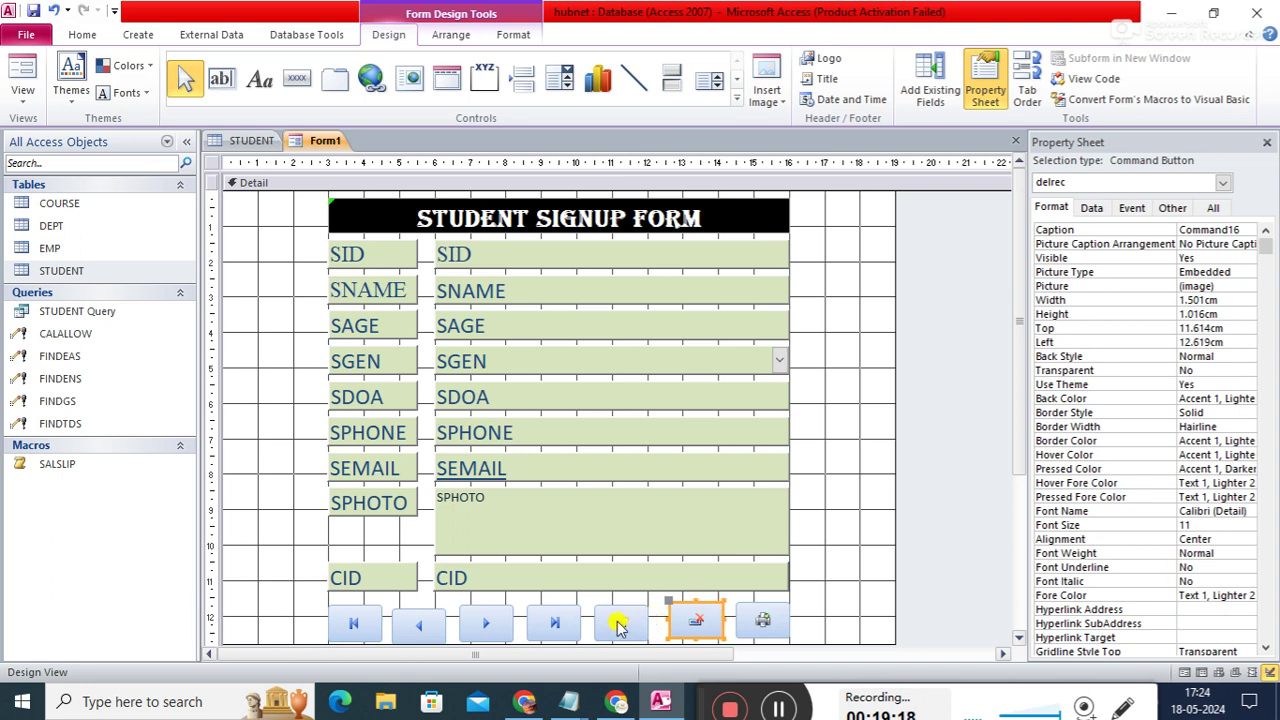
pyautogui.click(634, 618)
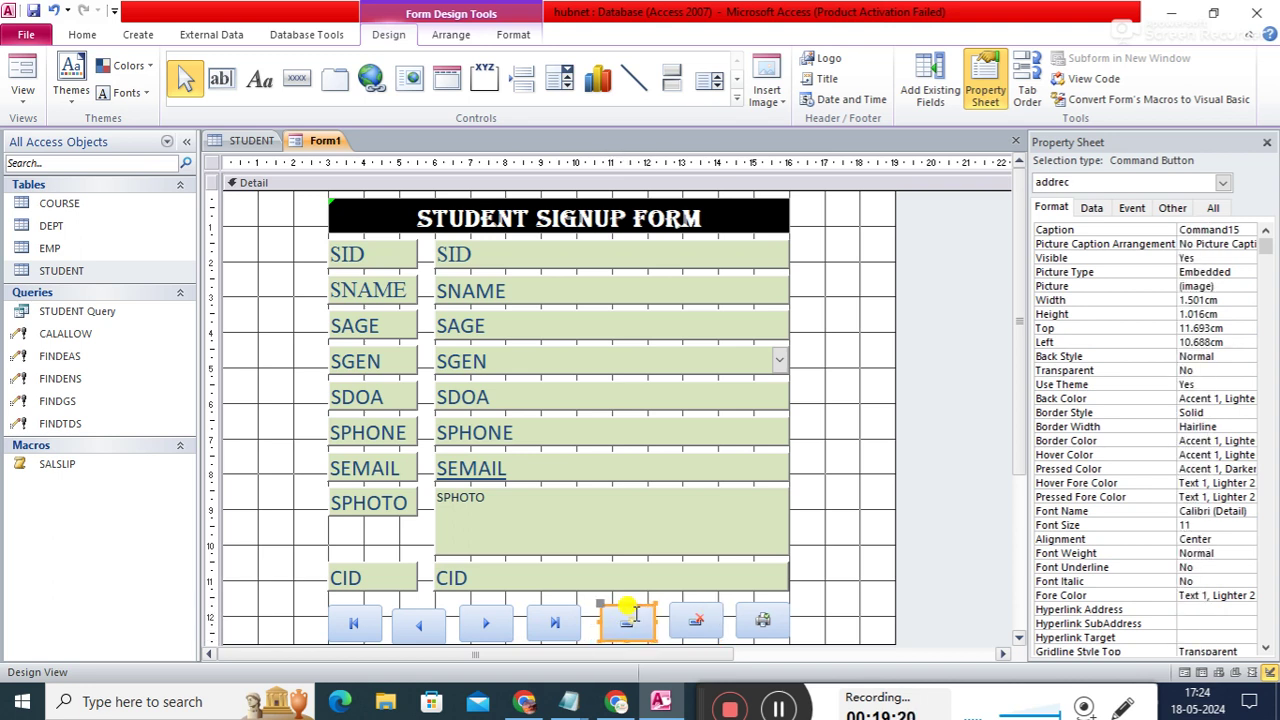
pyautogui.click(565, 612)
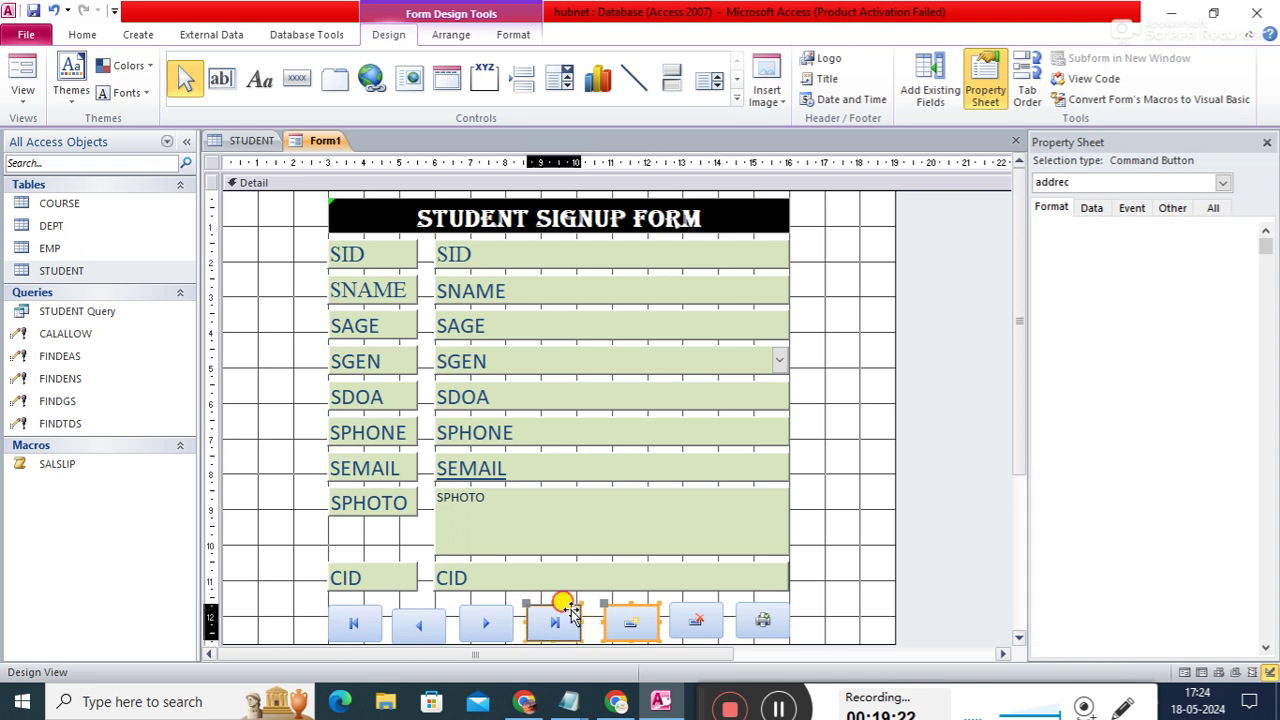
pyautogui.moveTo(570, 610); pyautogui.dragTo(581, 610)
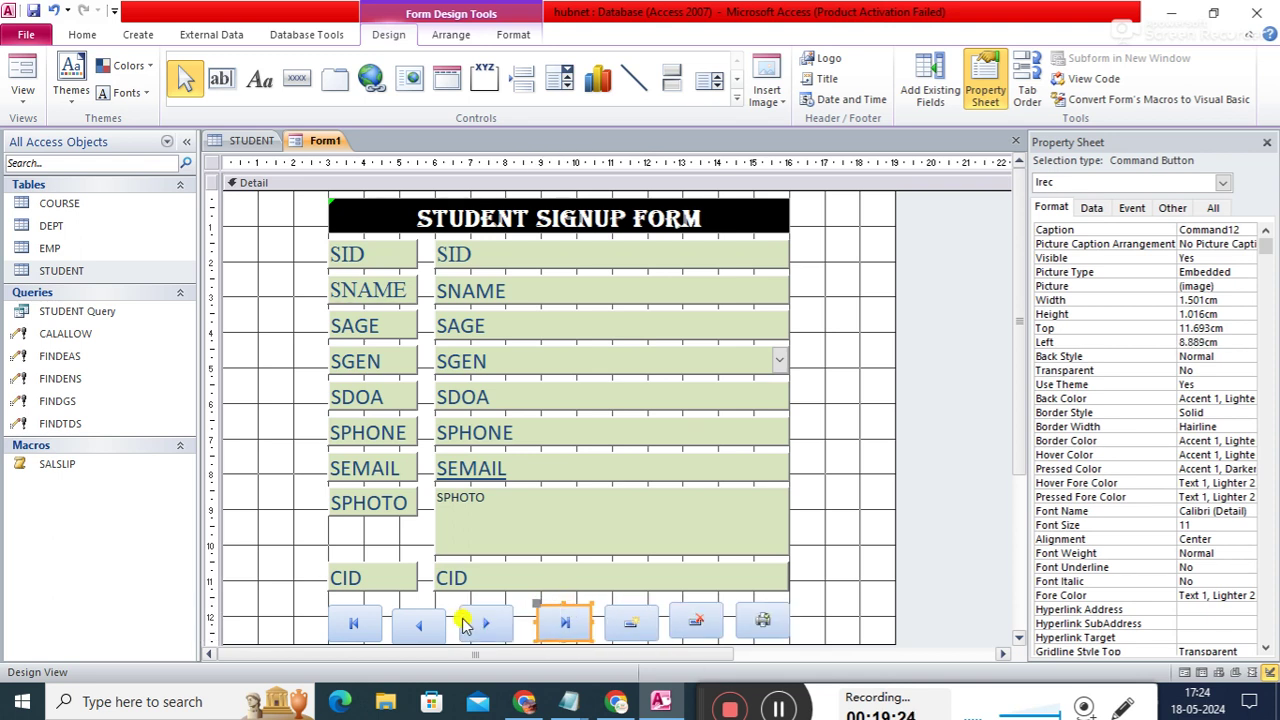
pyautogui.click(486, 608)
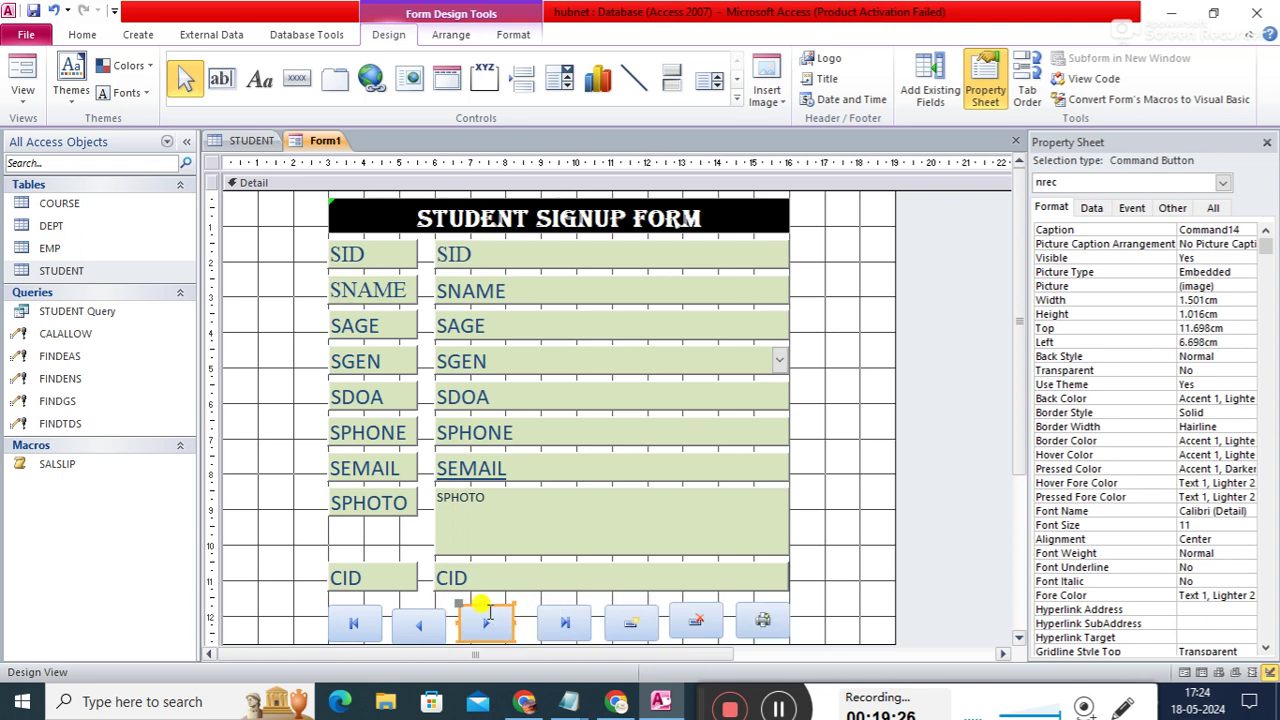
pyautogui.click(424, 614)
pyautogui.moveTo(426, 616); pyautogui.dragTo(428, 616)
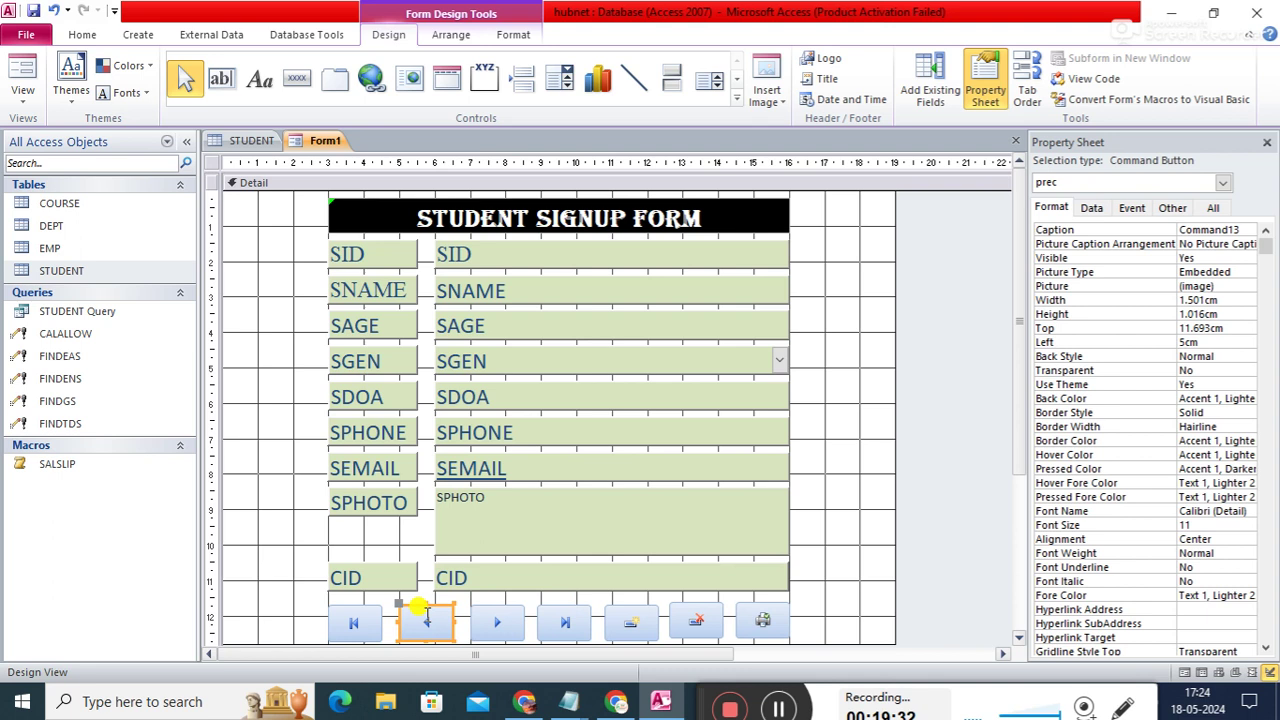
# - Raise the first, previous, last and add buttons so all seven sit at one height
pyautogui.click(370, 612)
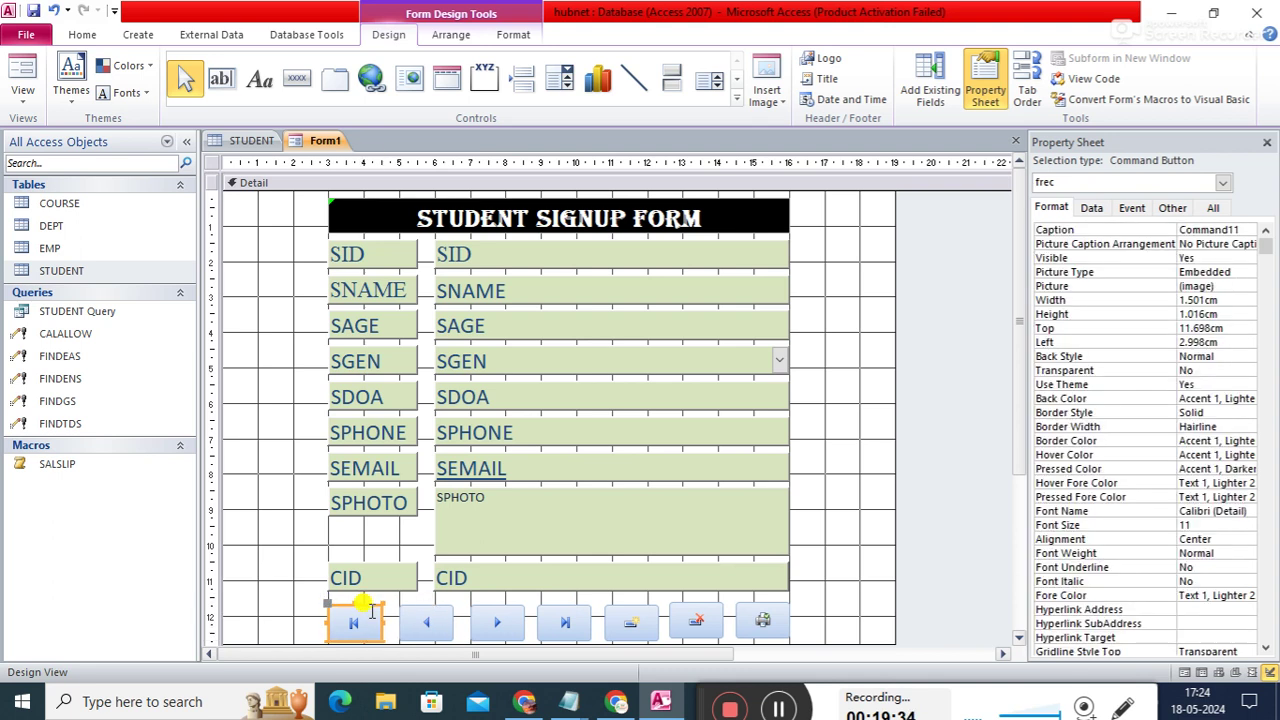
pyautogui.moveTo(371, 612); pyautogui.dragTo(371, 610)
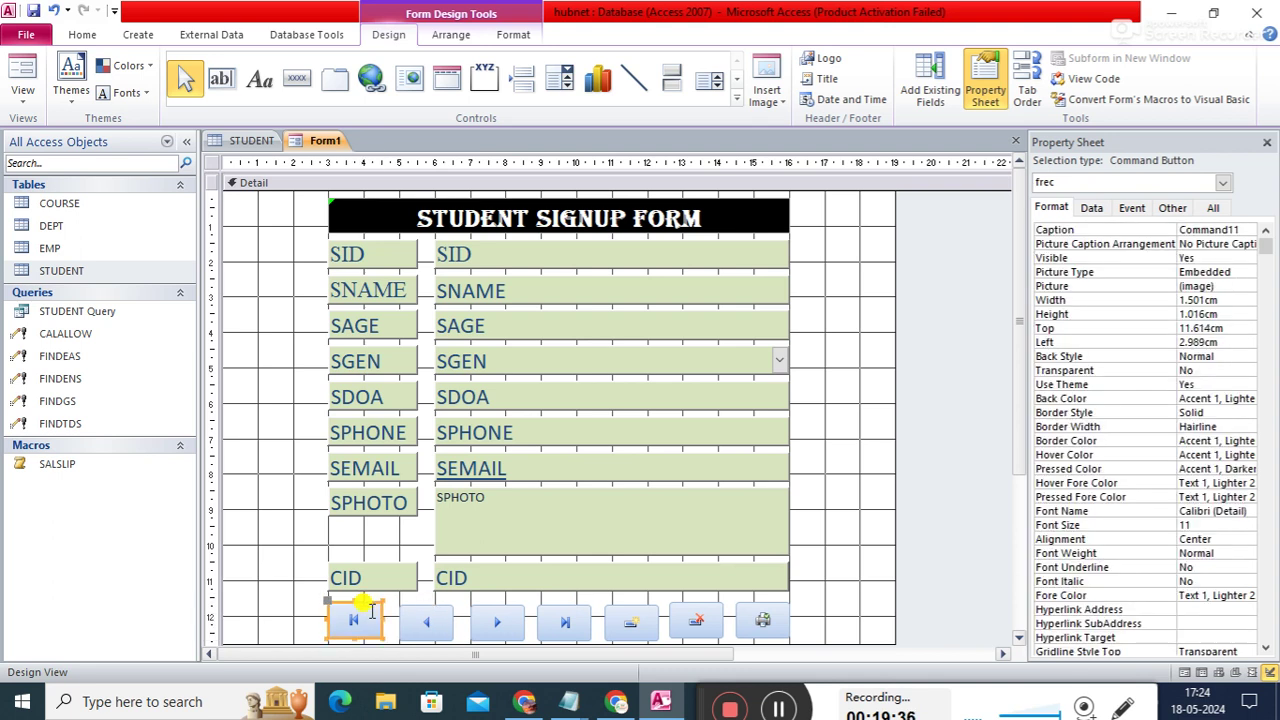
pyautogui.click(447, 621)
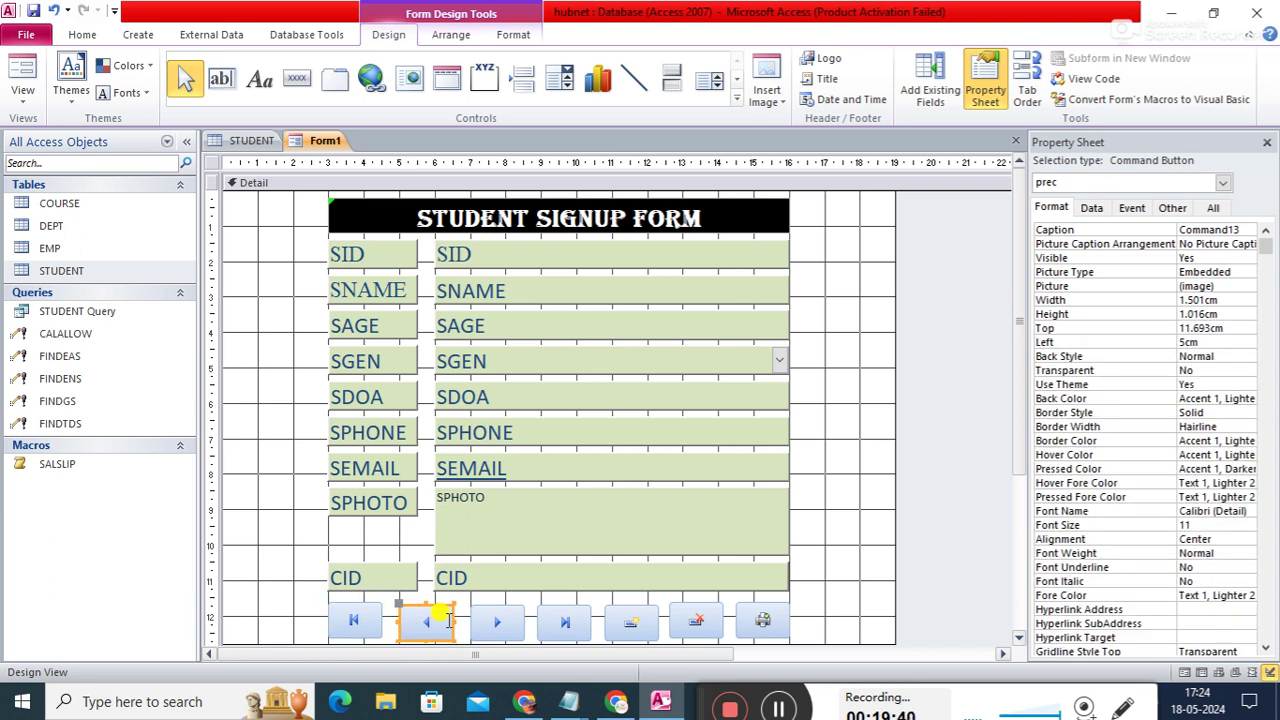
pyautogui.moveTo(447, 621); pyautogui.dragTo(449, 620)
pyautogui.press('Left')
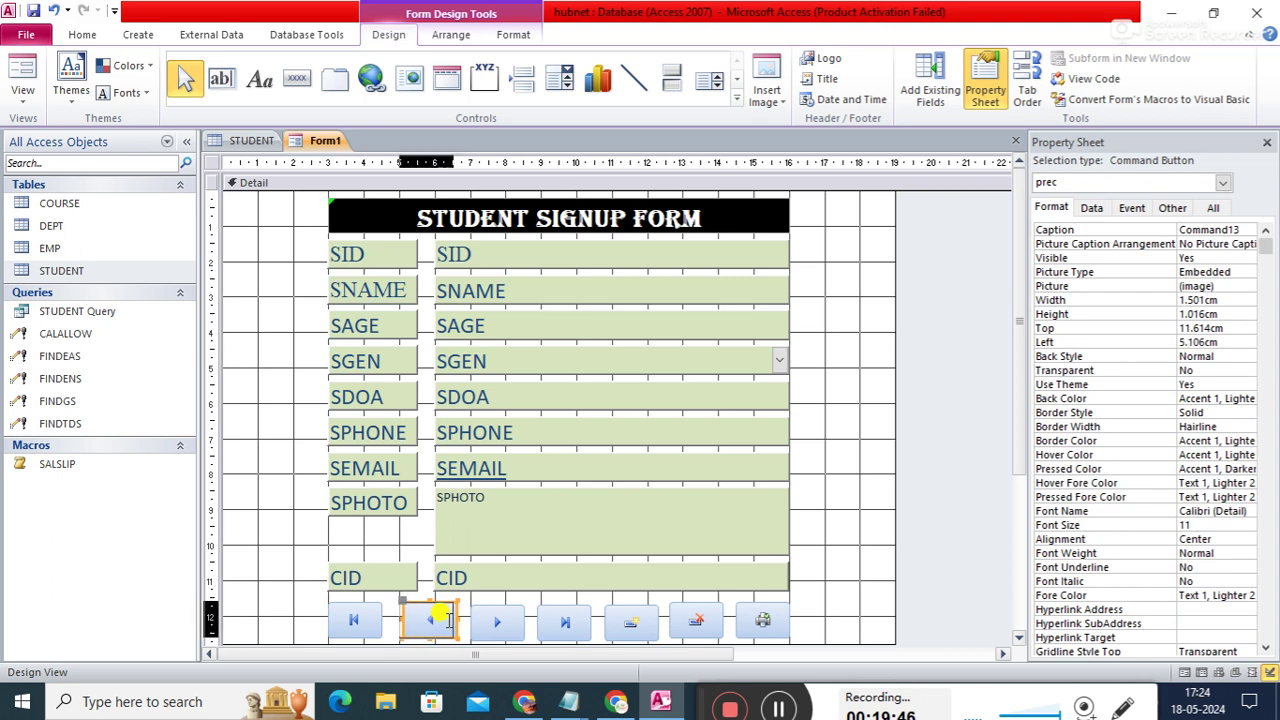
pyautogui.click(494, 628)
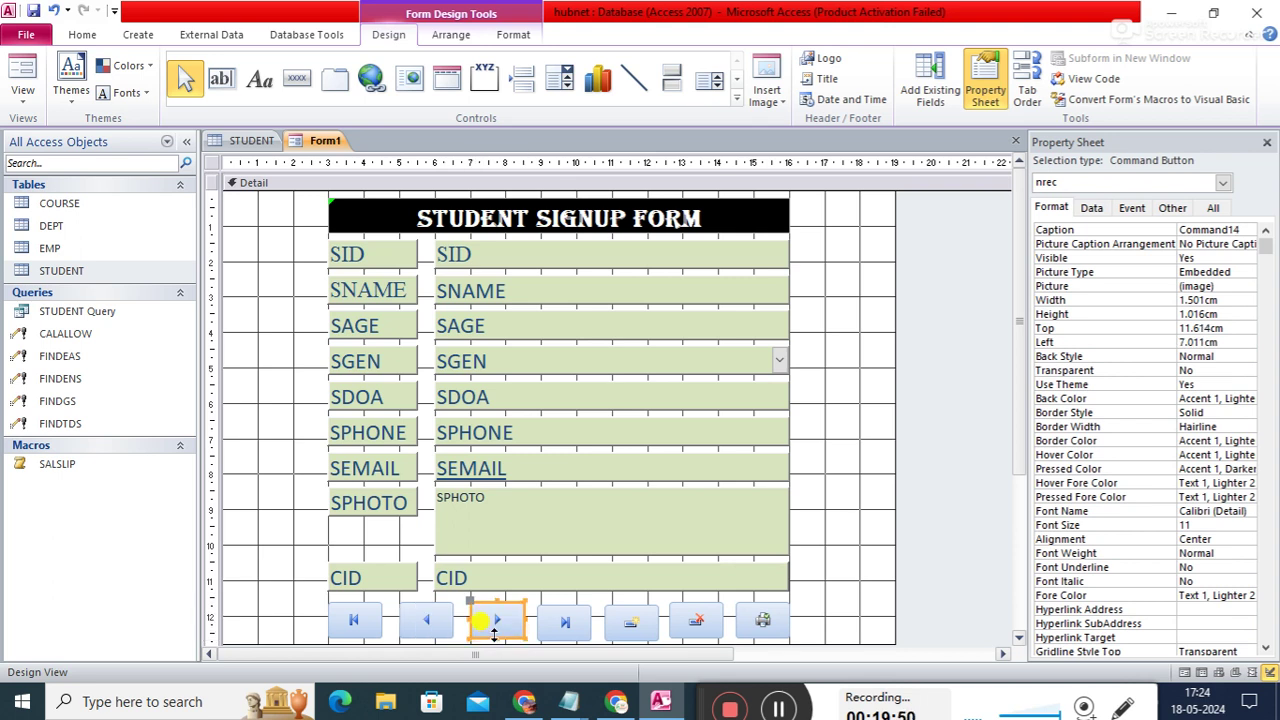
pyautogui.click(570, 632)
pyautogui.press('Up')
pyautogui.click(640, 627)
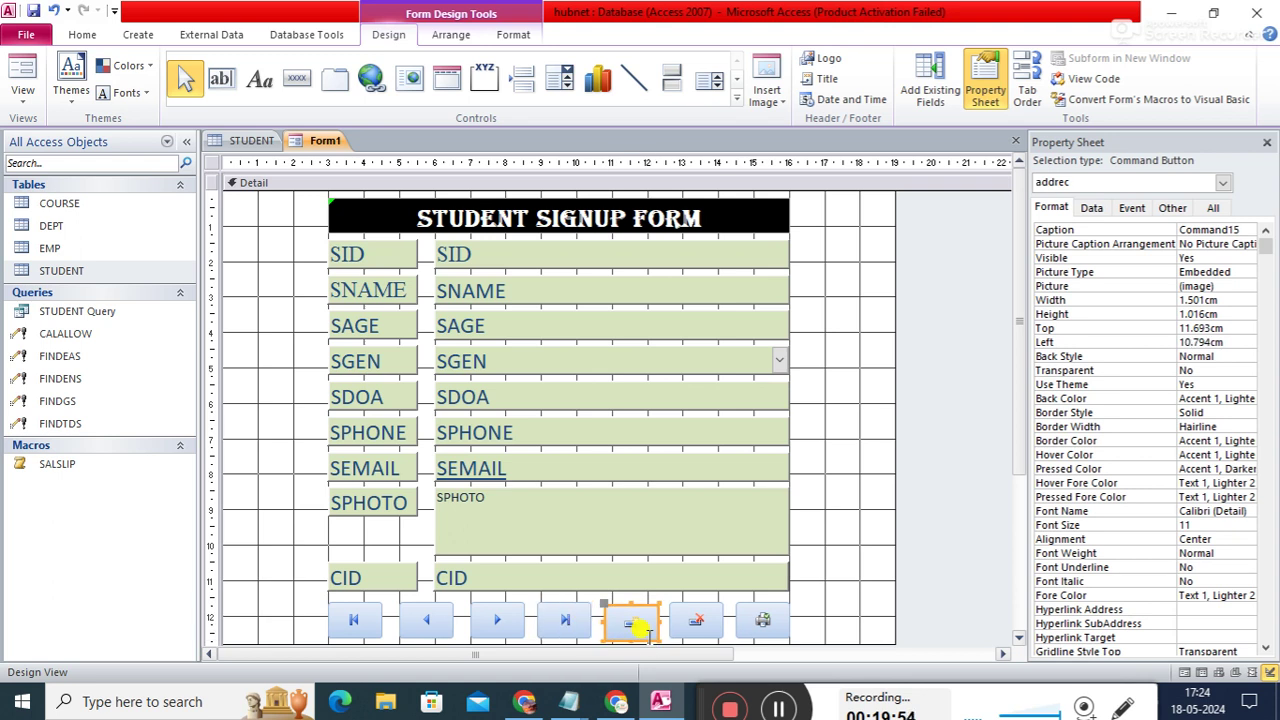
pyautogui.press('Up')
pyautogui.click(715, 630)
pyautogui.click(768, 628)
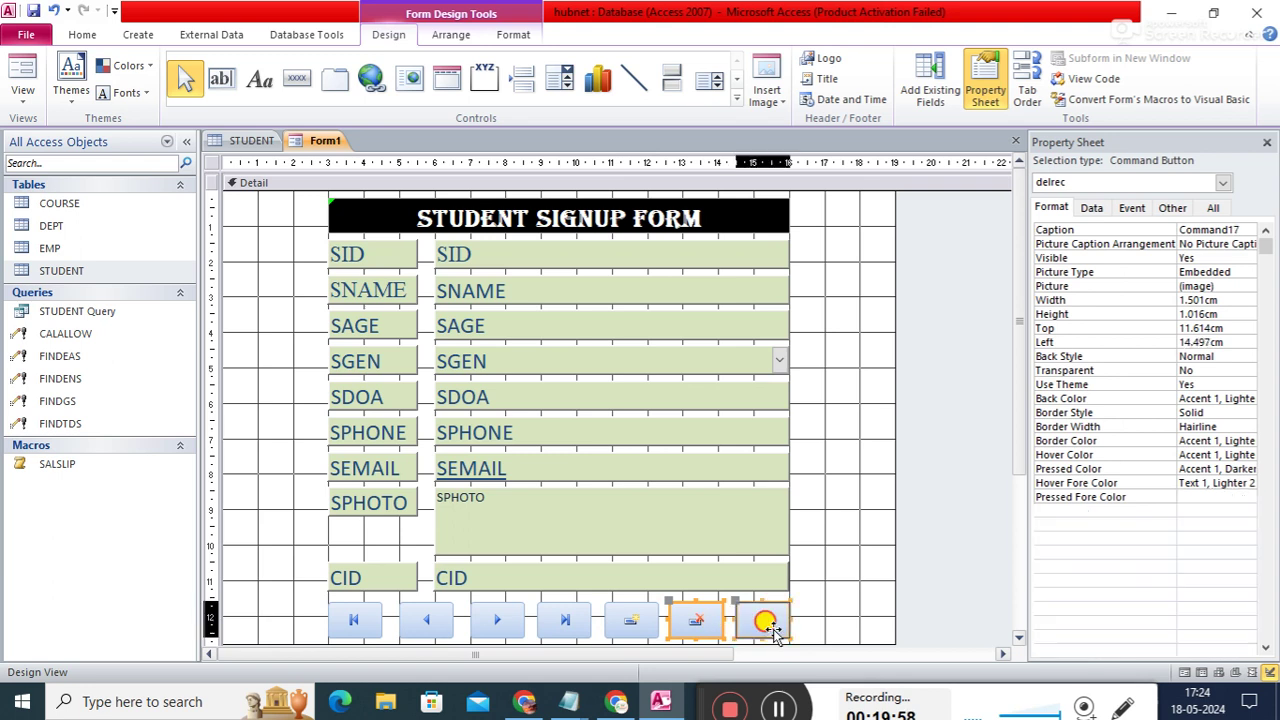
pyautogui.click(893, 588)
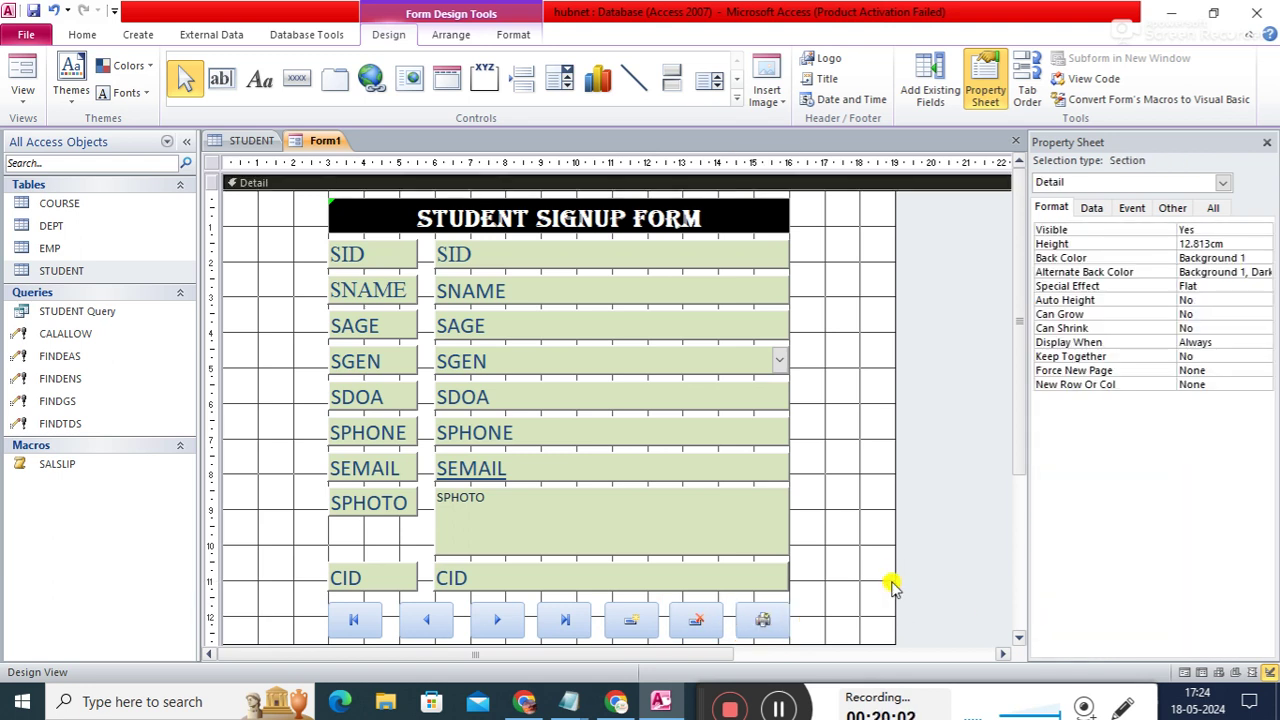
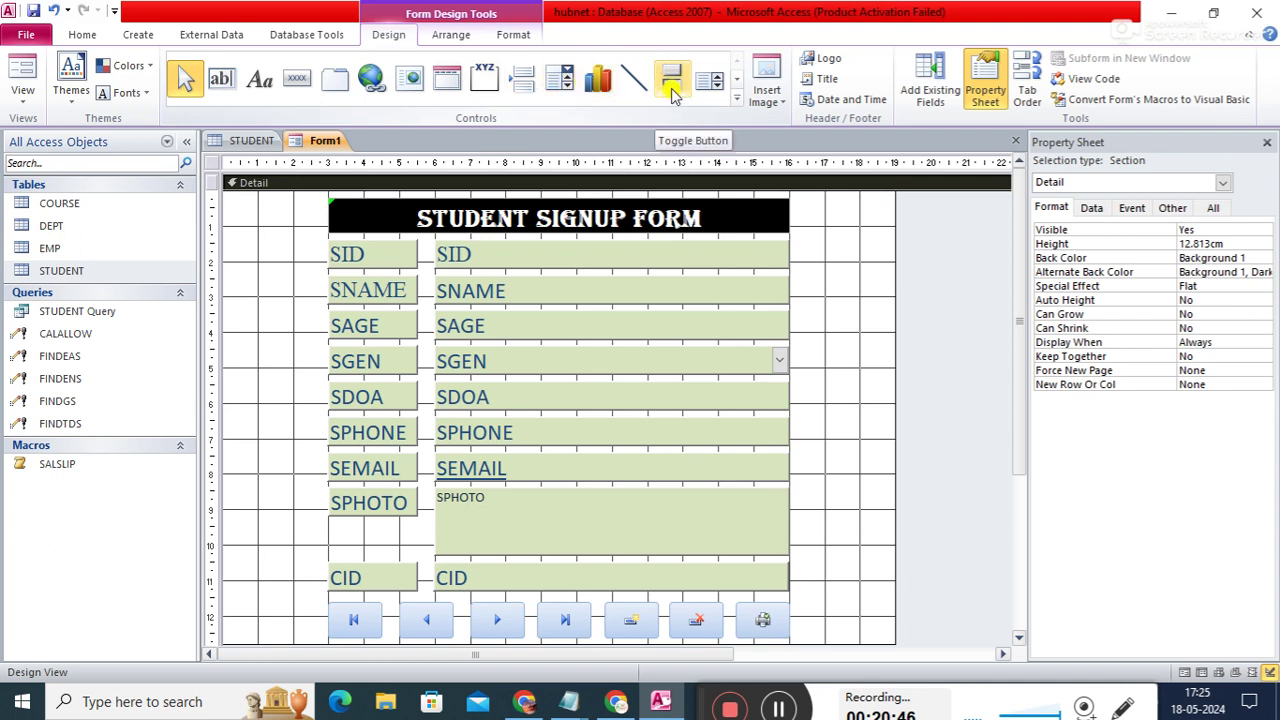
# - Draw a Rectangle control over the whole Detail section to enclose the signup form layout
pyautogui.click(736, 82)
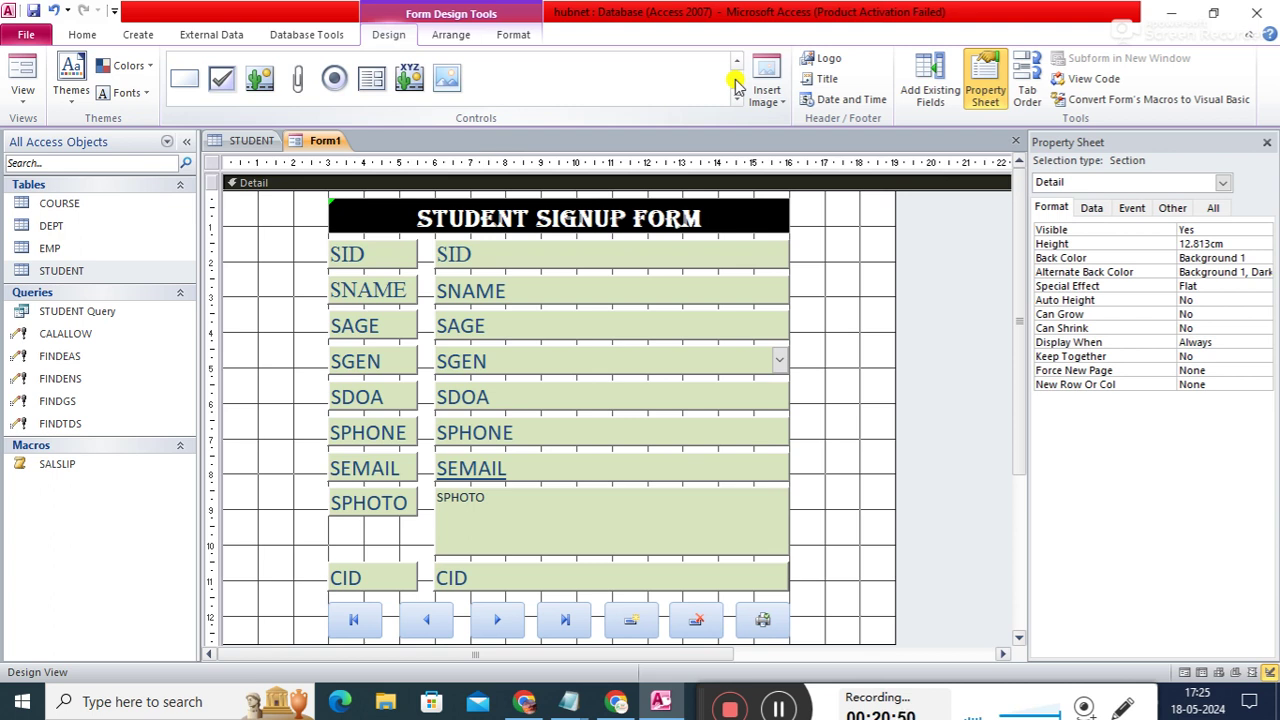
pyautogui.click(186, 80)
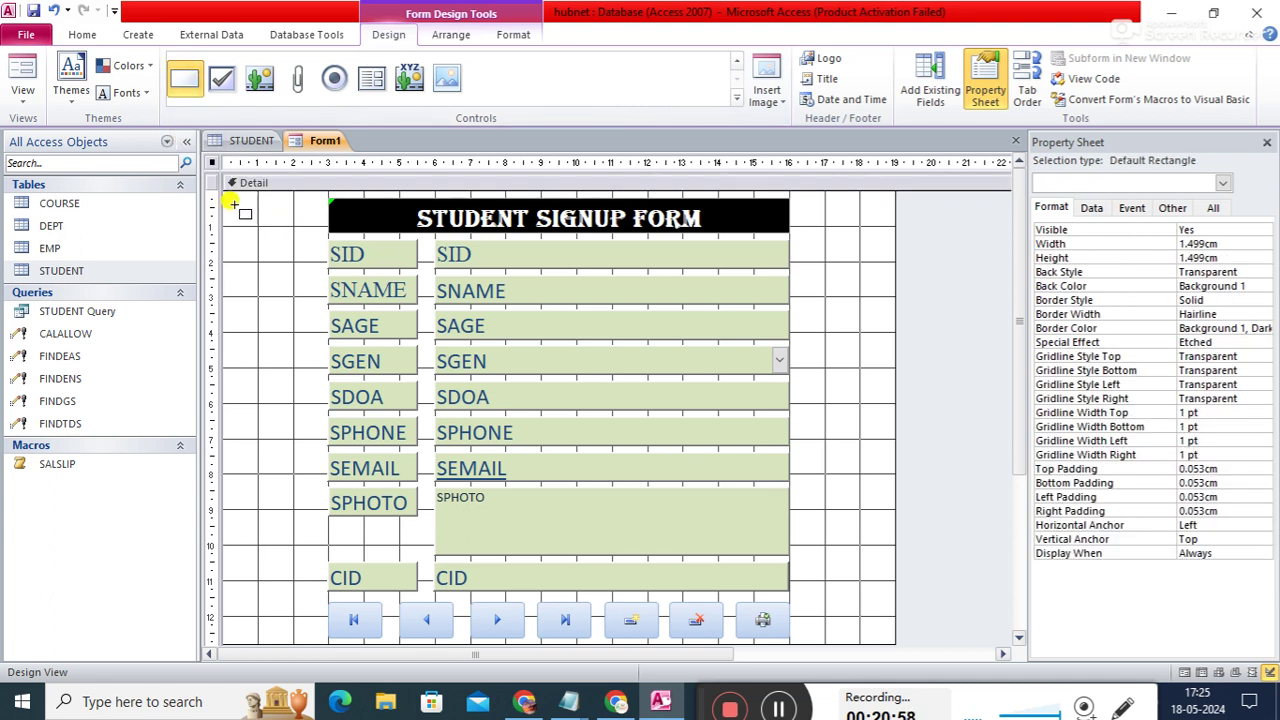
pyautogui.moveTo(218, 188)
pyautogui.mouseDown()
pyautogui.moveTo(371, 363)
pyautogui.moveTo(503, 471)
pyautogui.moveTo(769, 645)
pyautogui.moveTo(766, 534)
pyautogui.moveTo(763, 557)
pyautogui.moveTo(888, 624)
pyautogui.mouseUp()
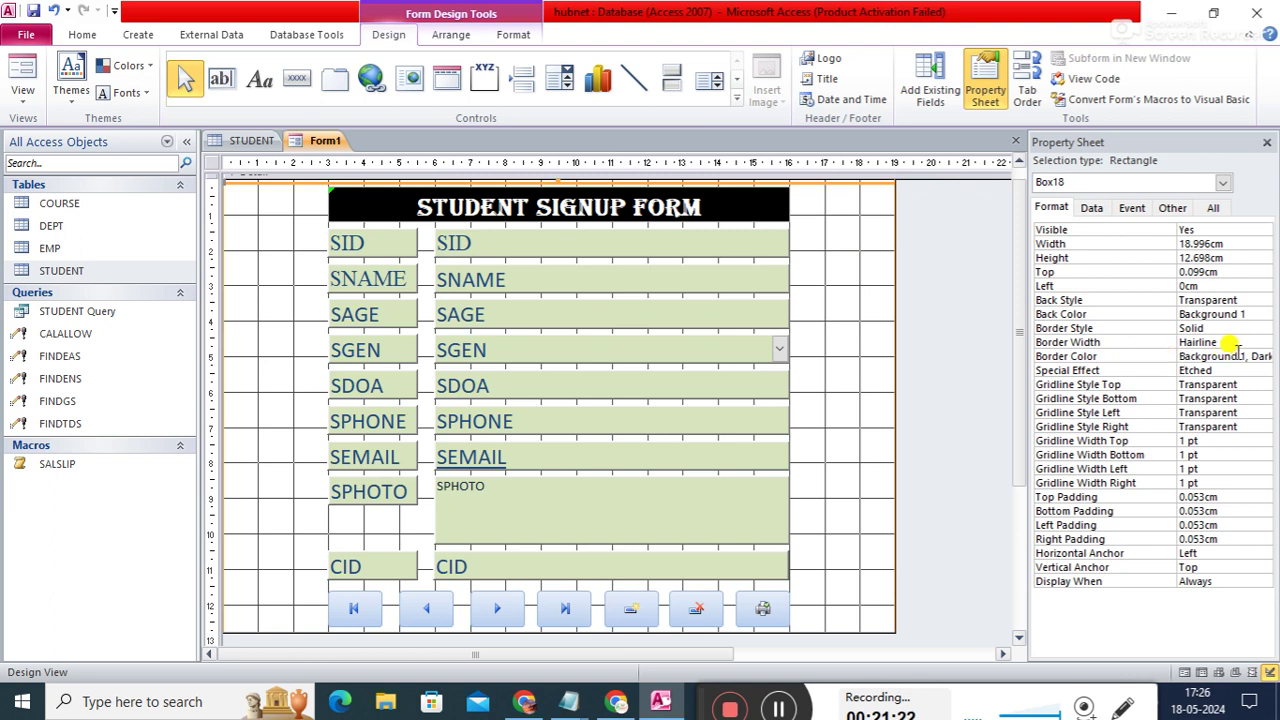
# - Set the rectangle's Back Color to light grey in the Property Sheet
pyautogui.click(1240, 314)
pyautogui.click(1262, 314)
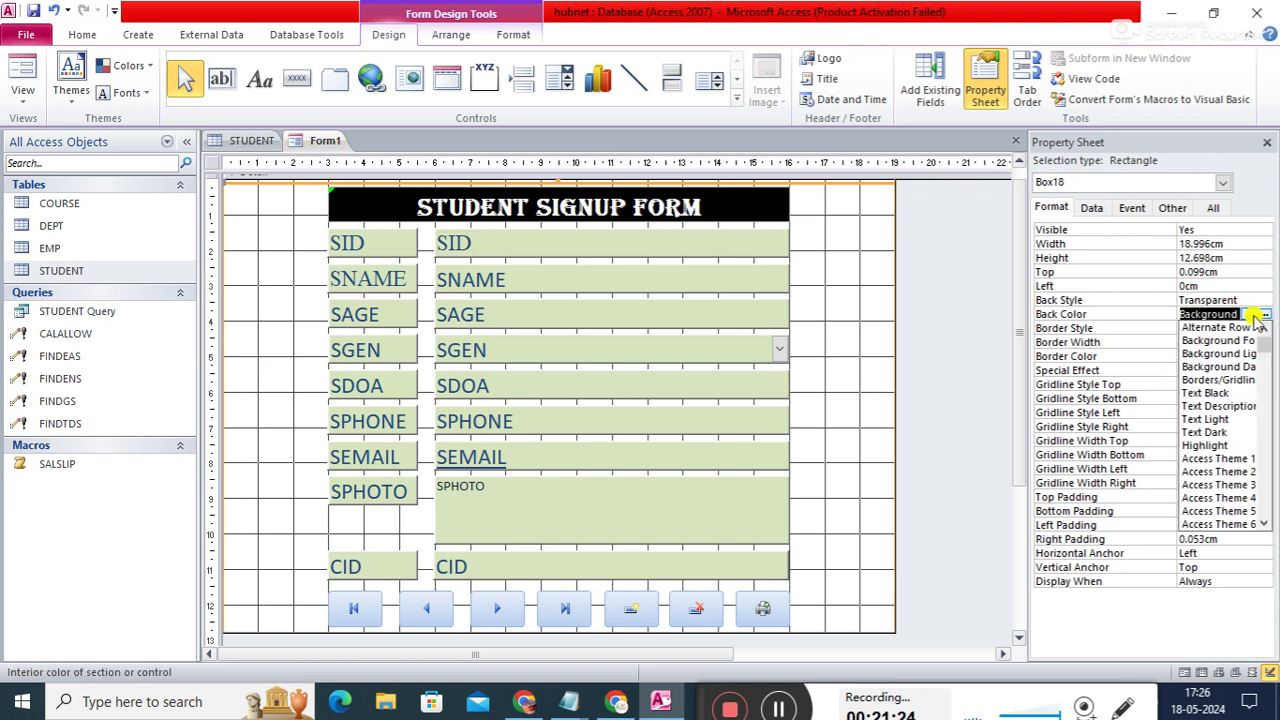
pyautogui.click(1264, 316)
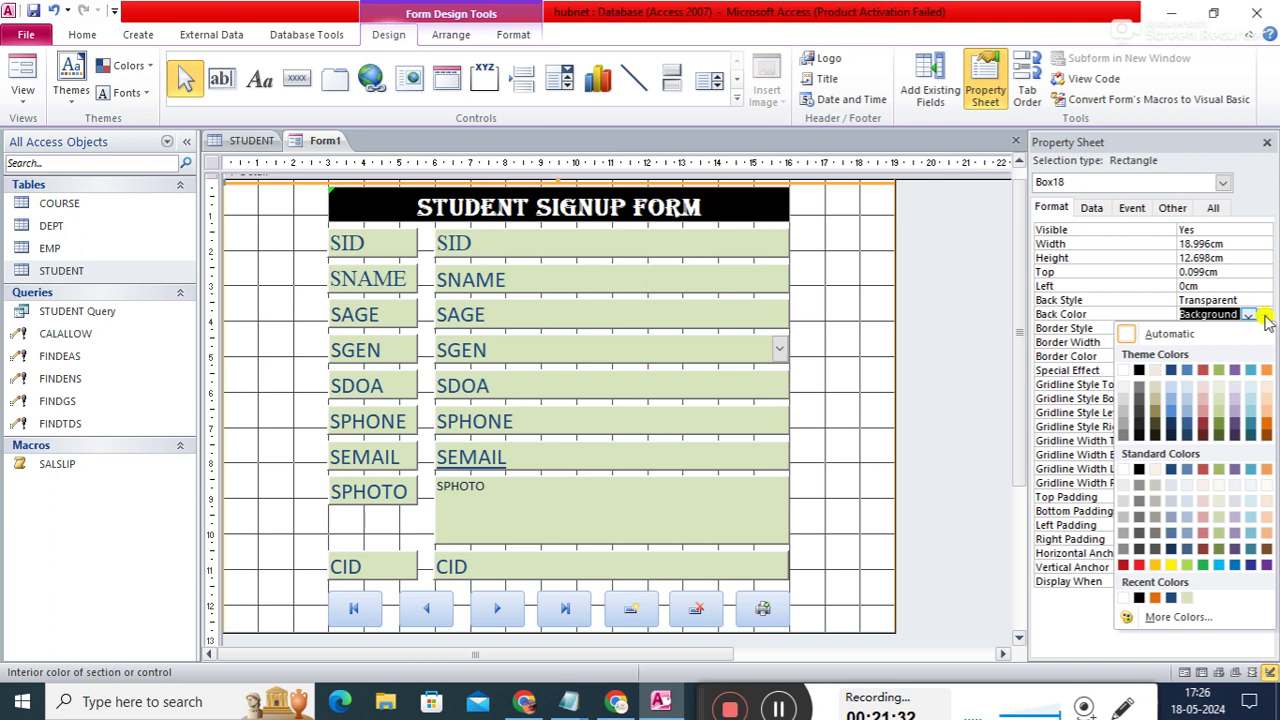
pyautogui.click(1123, 486)
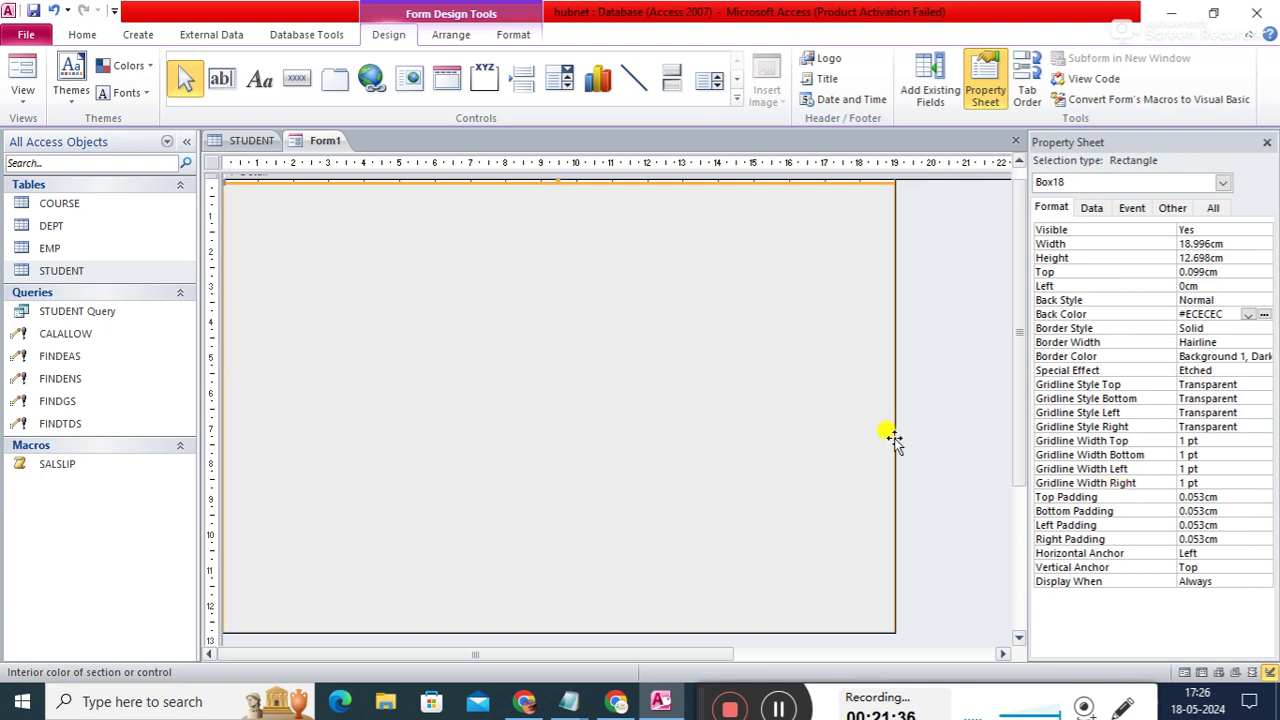
# - Send the rectangle to the back so the form fields and buttons show on top
pyautogui.click(838, 285)
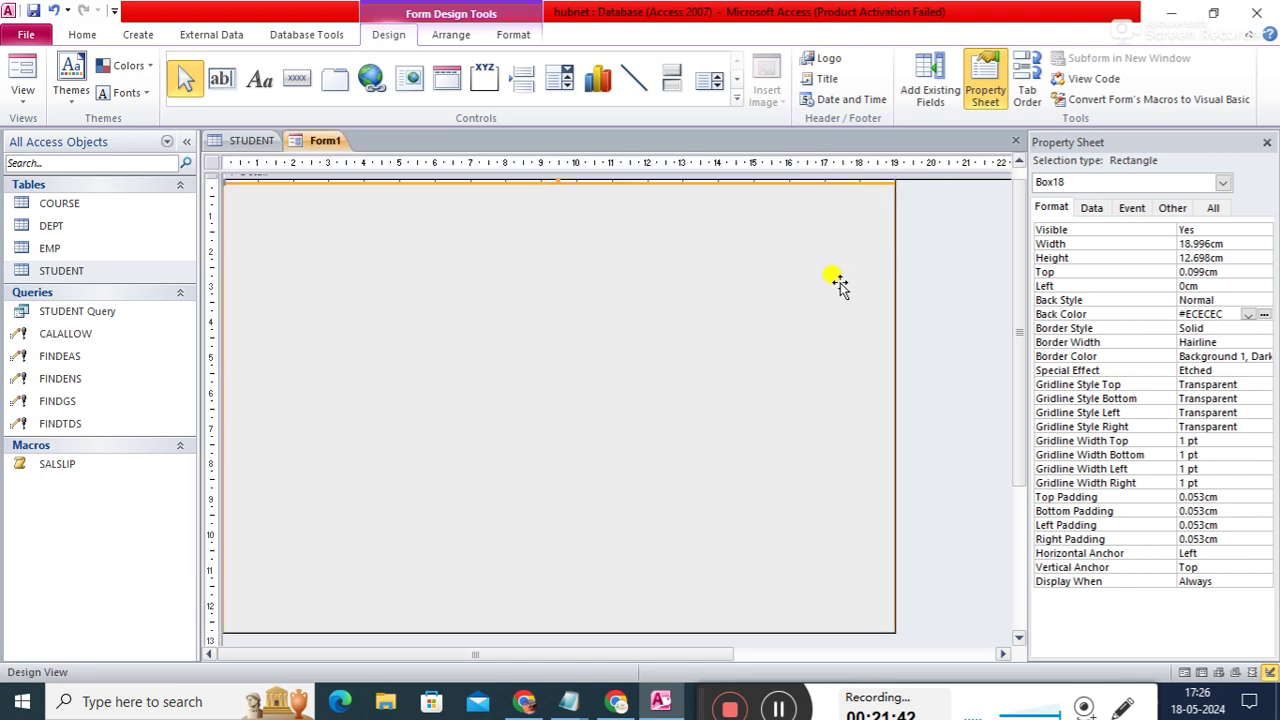
pyautogui.rightClick(838, 285)
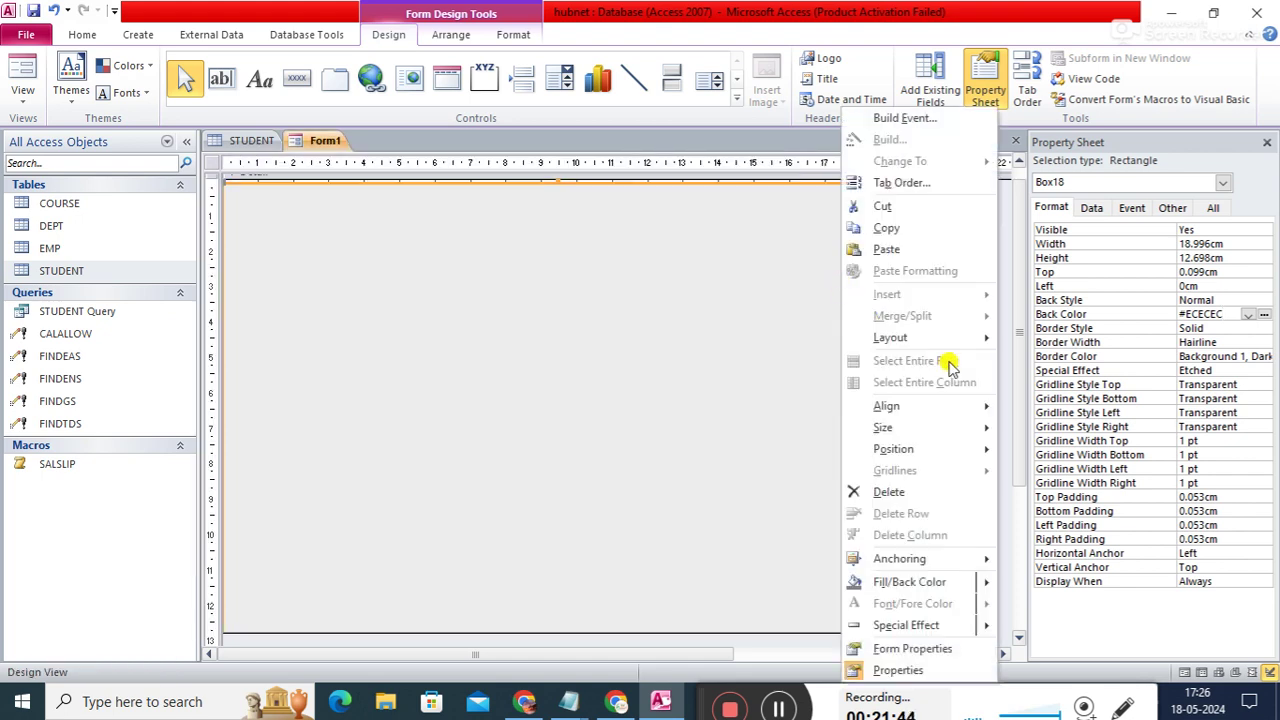
pyautogui.moveTo(936, 344)
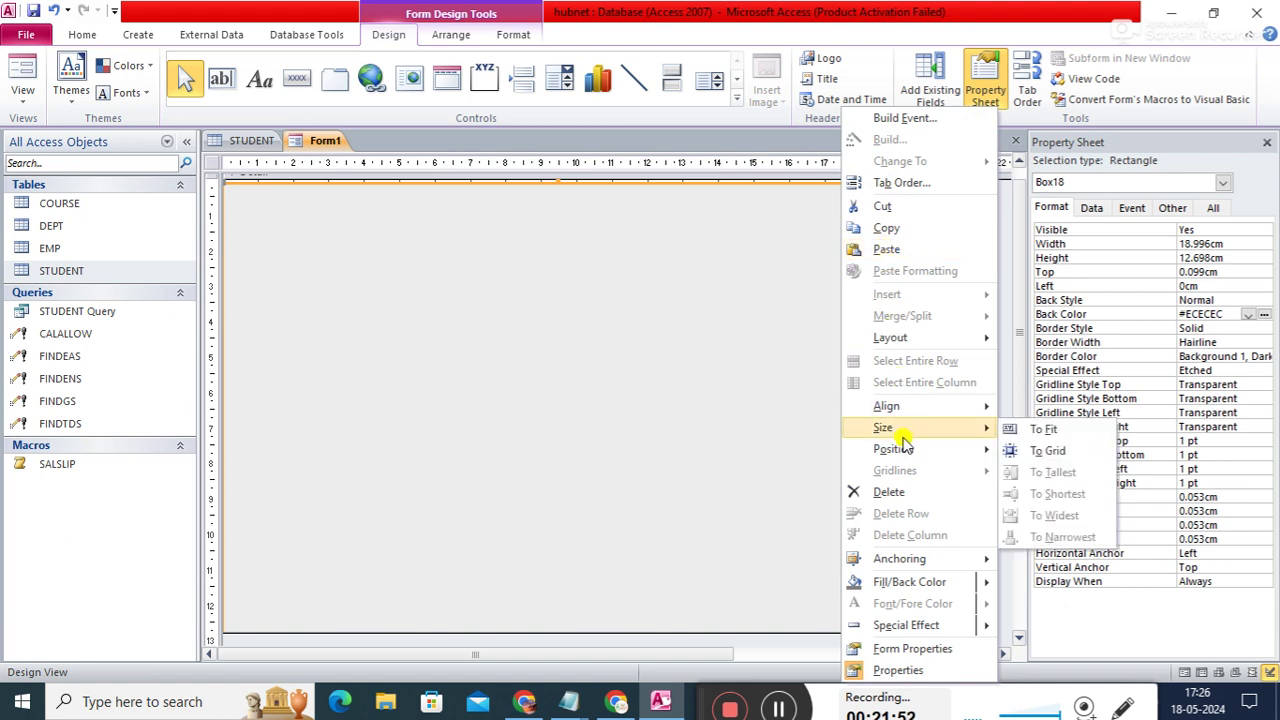
pyautogui.moveTo(903, 453)
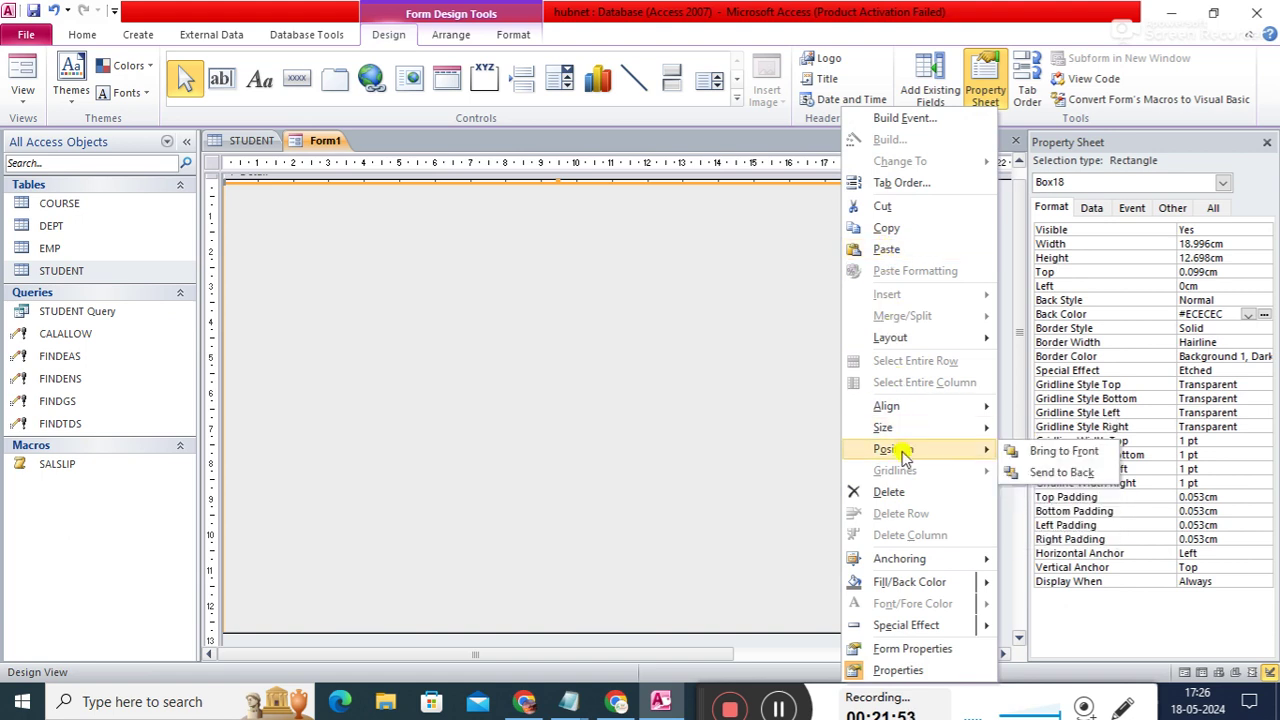
pyautogui.click(1045, 473)
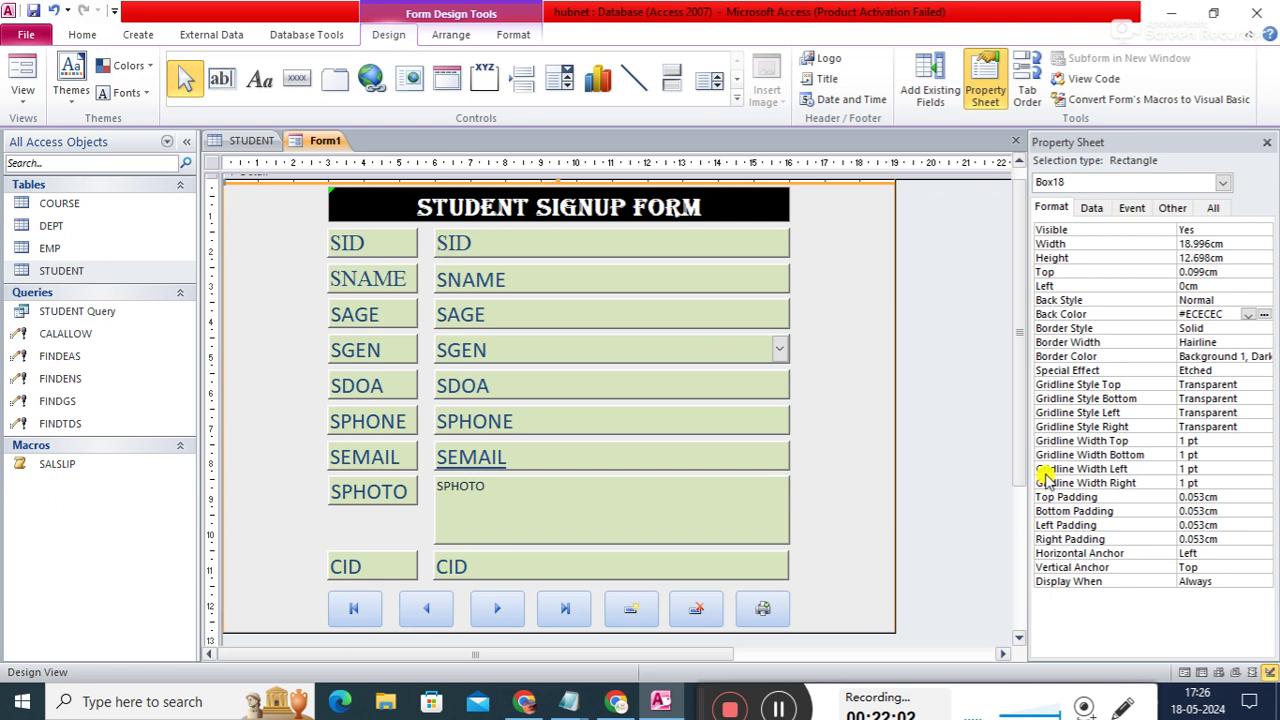
# - Try peach and light green fills, then settle on pale blue #EDF7F9 for Box18
pyautogui.click(1264, 315)
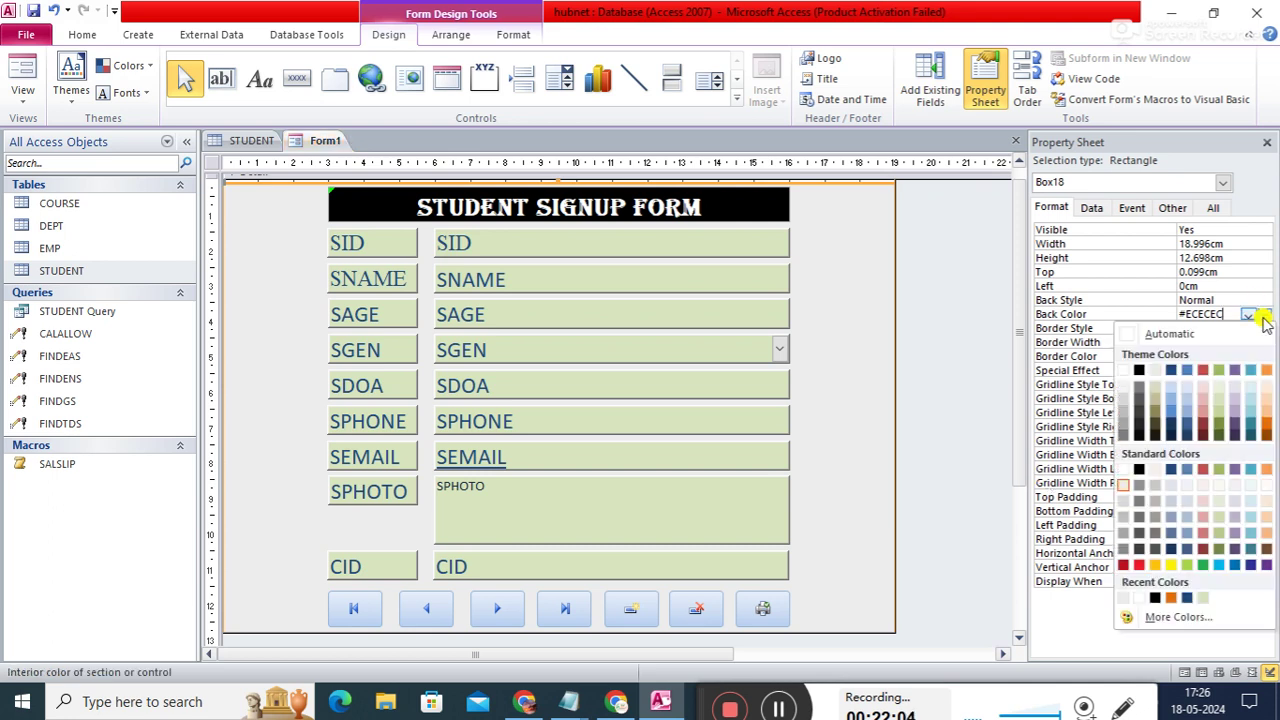
pyautogui.click(1266, 386)
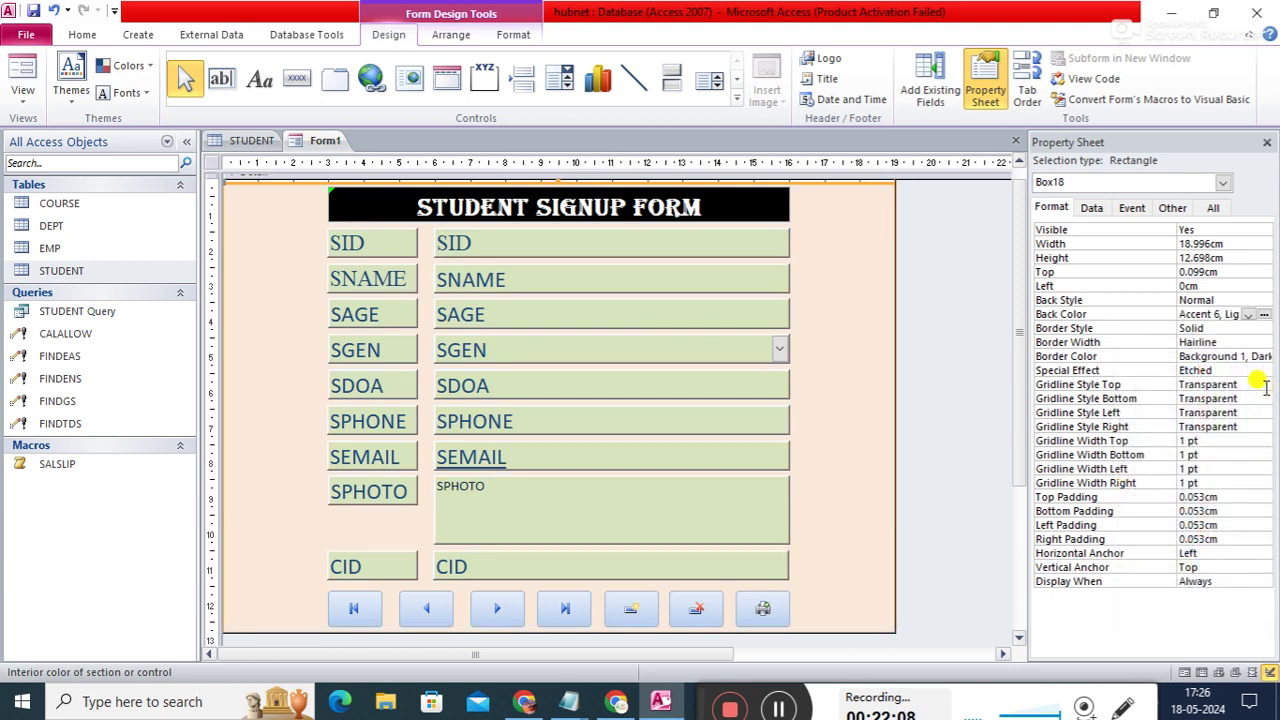
pyautogui.click(1265, 316)
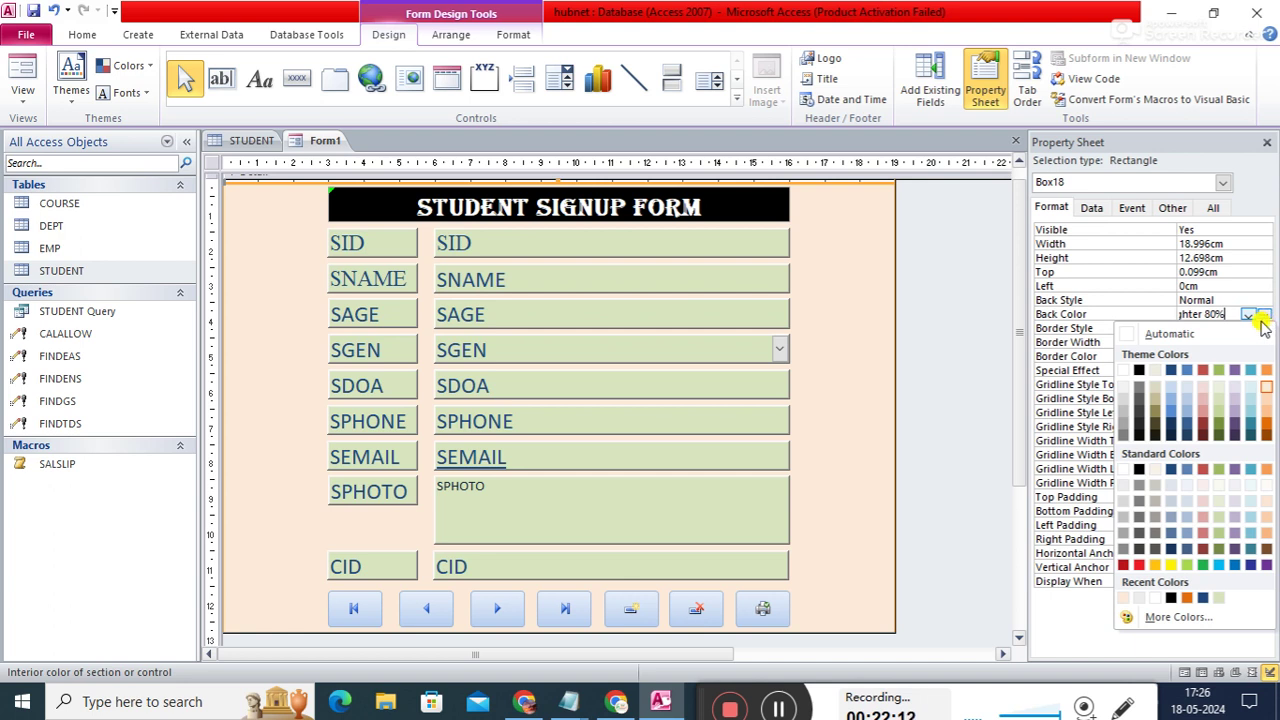
pyautogui.click(1221, 500)
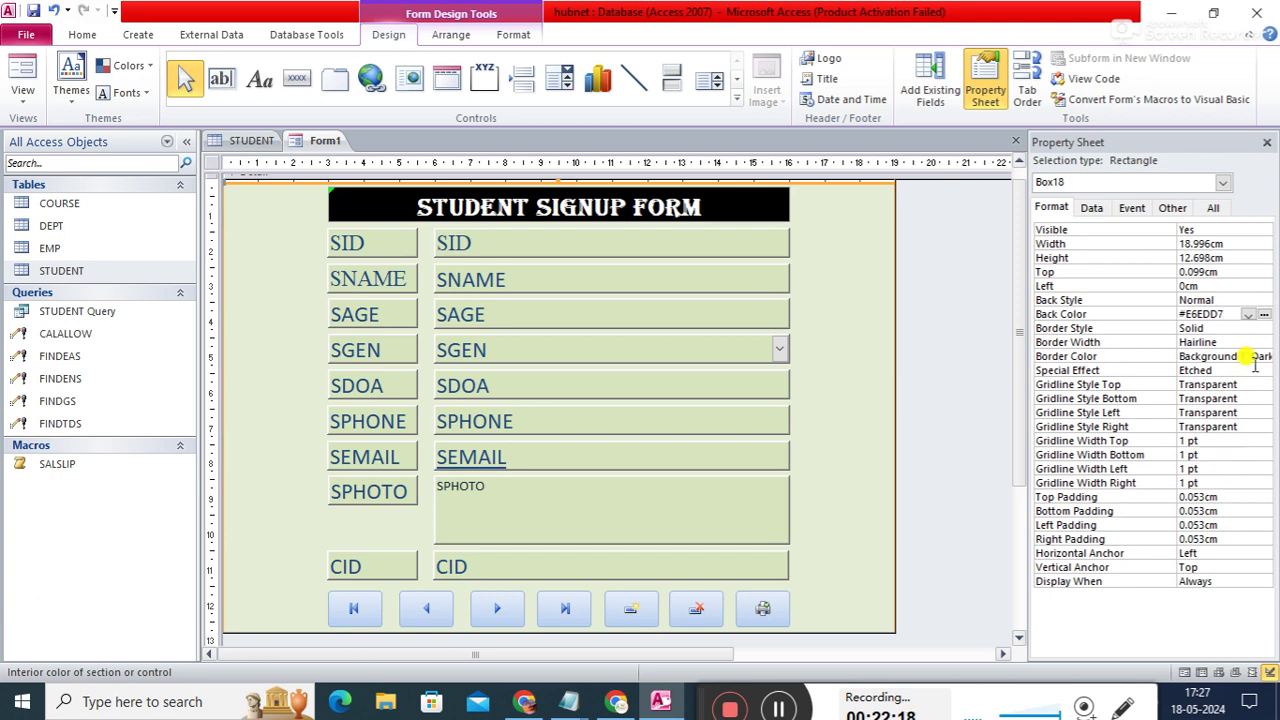
pyautogui.click(1249, 314)
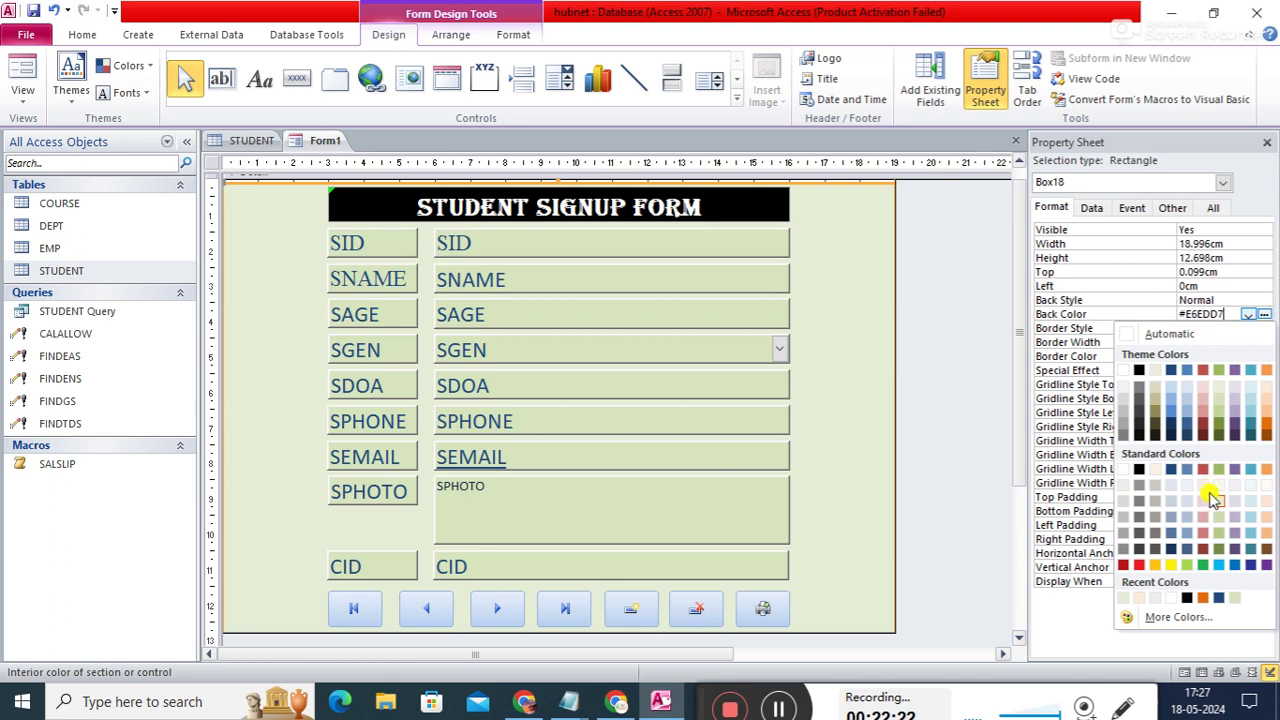
pyautogui.click(1251, 484)
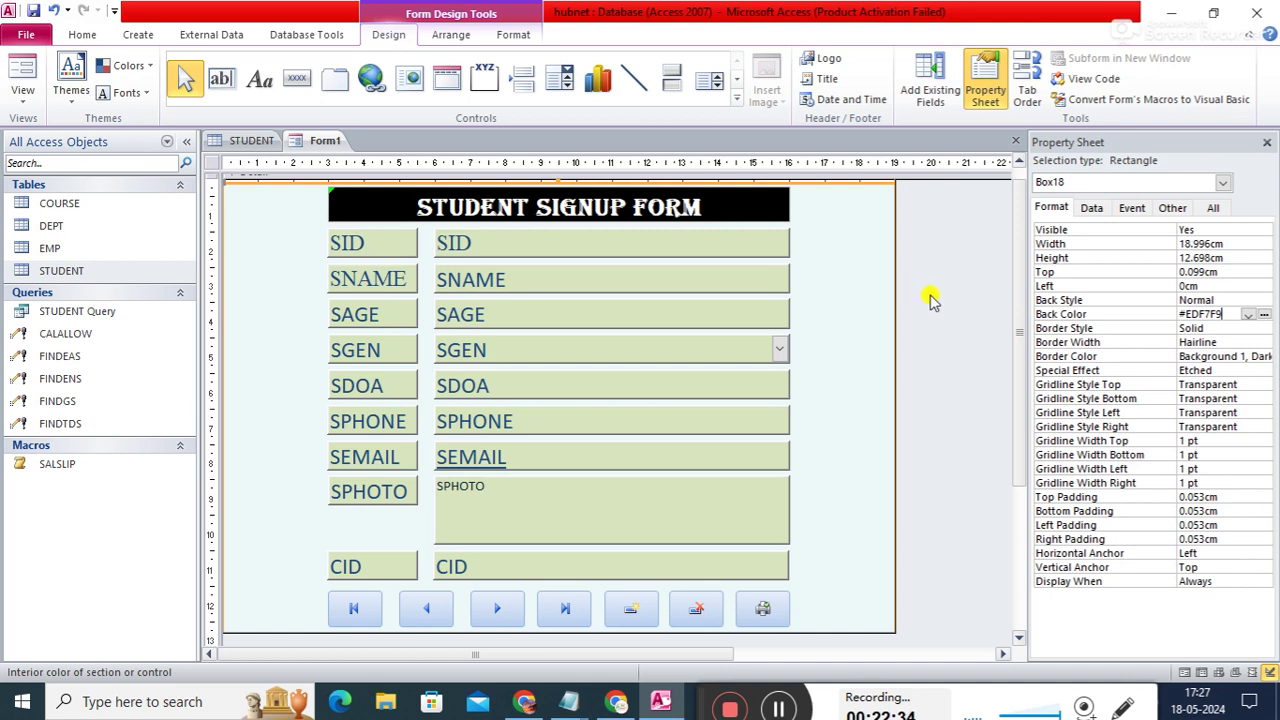
pyautogui.click(814, 194)
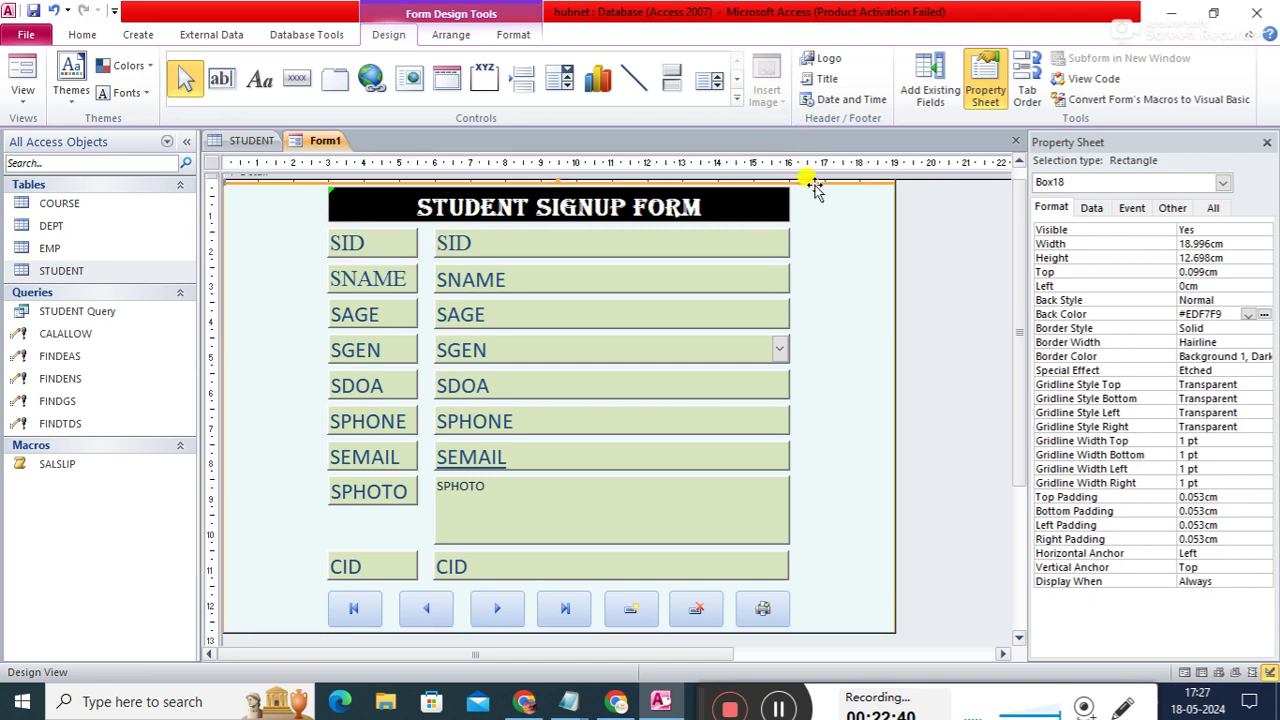
# - Move Box18 to Top 0cm and stretch it to 12.91cm tall, enclosing the navigation buttons
pyautogui.moveTo(815, 190); pyautogui.dragTo(815, 187)
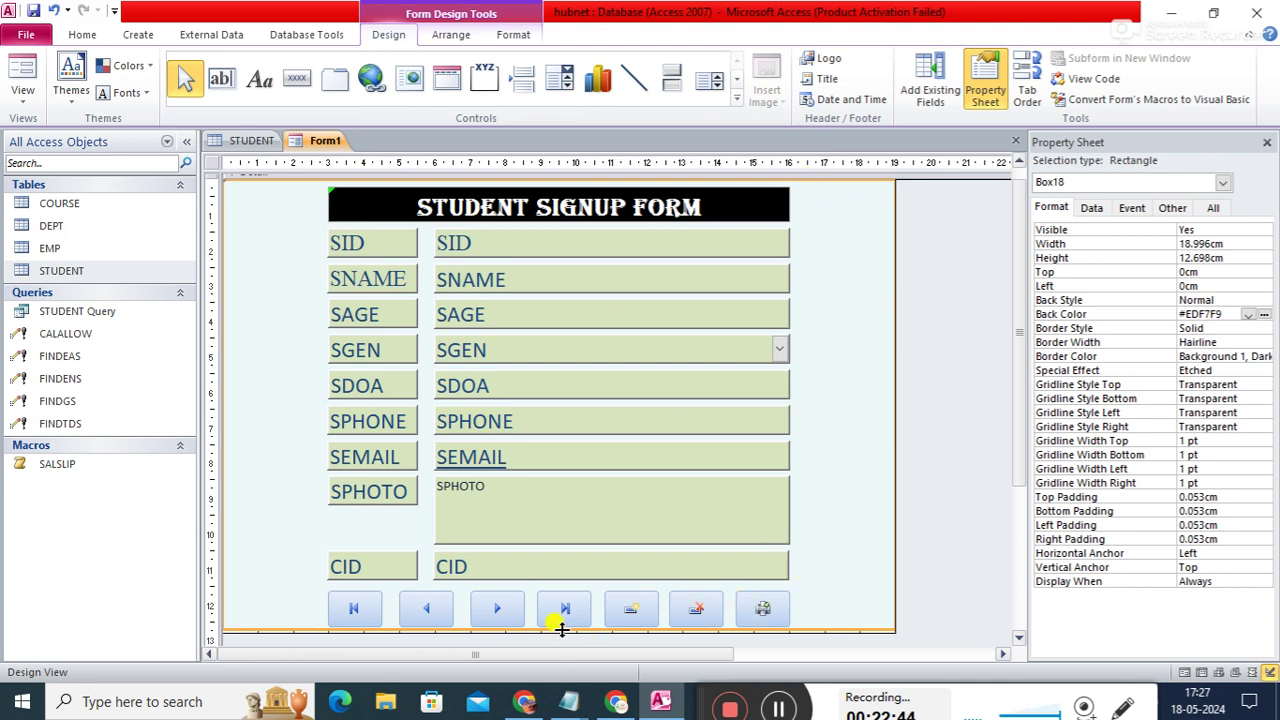
pyautogui.moveTo(543, 629)
pyautogui.mouseDown()
pyautogui.moveTo(557, 635)
pyautogui.moveTo(551, 623)
pyautogui.mouseUp()
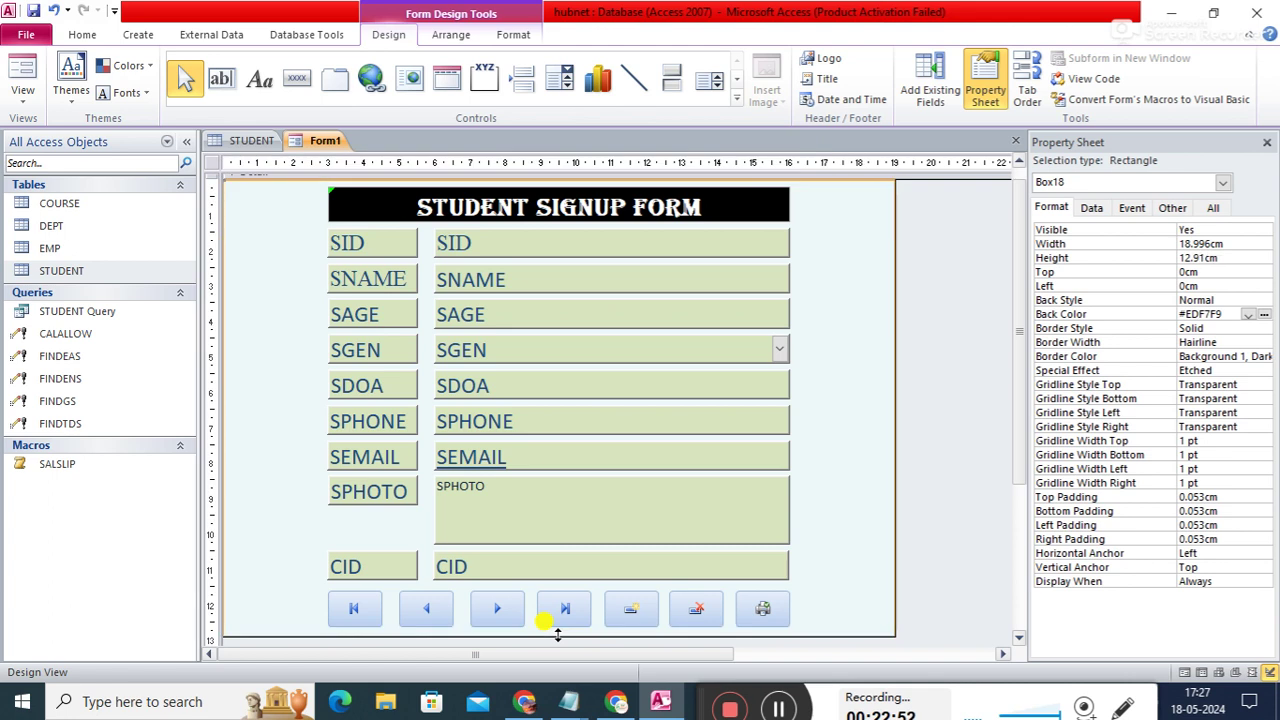
pyautogui.click(960, 508)
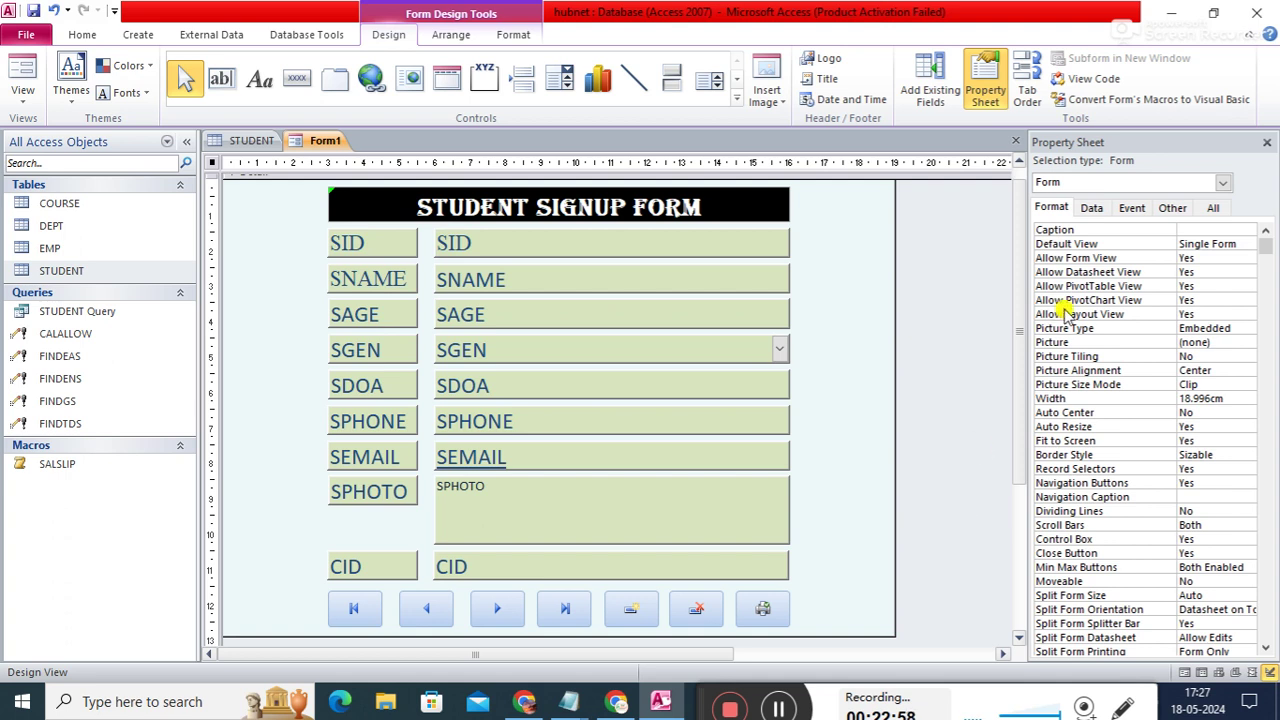
# - Save Form1 under the name SignupForm
pyautogui.rightClick(305, 143)
pyautogui.click(343, 150)
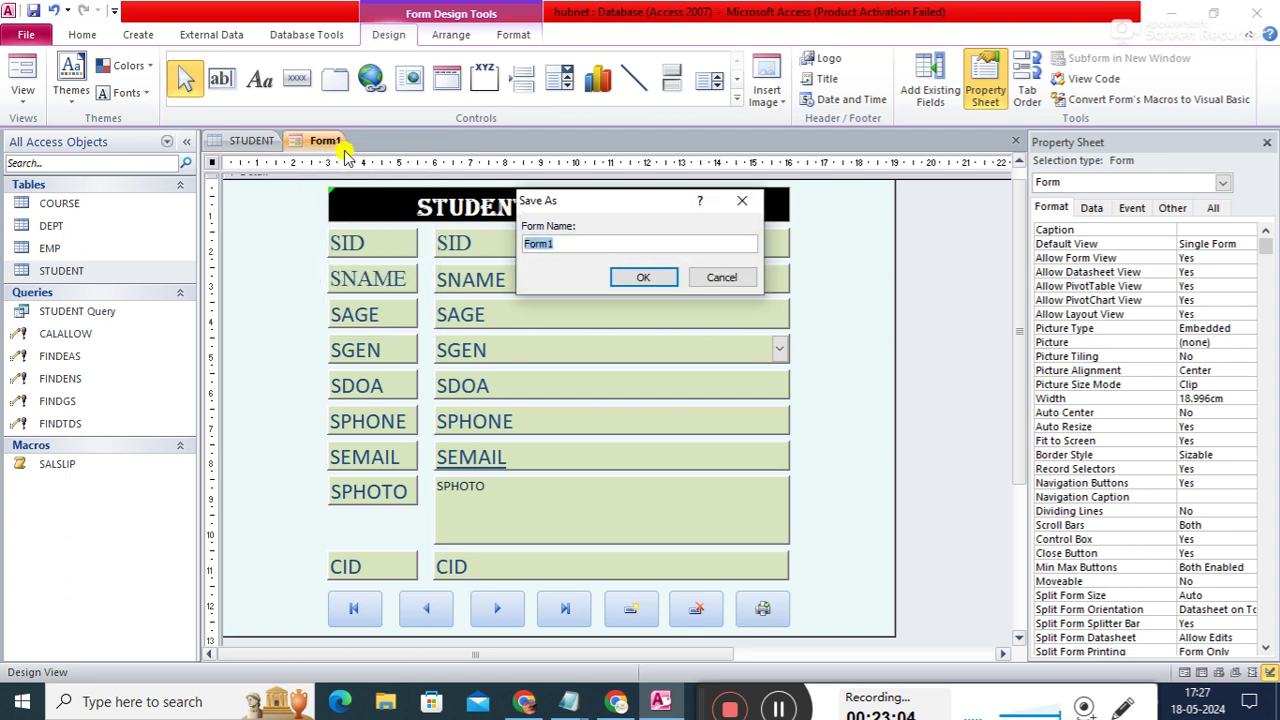
pyautogui.write('Sin')
pyautogui.press('BackSpace')
pyautogui.write('ng')
pyautogui.write('gn')
pyautogui.write('up')
pyautogui.press('BackSpace')
pyautogui.press('BackSpace')
pyautogui.write('upForm')
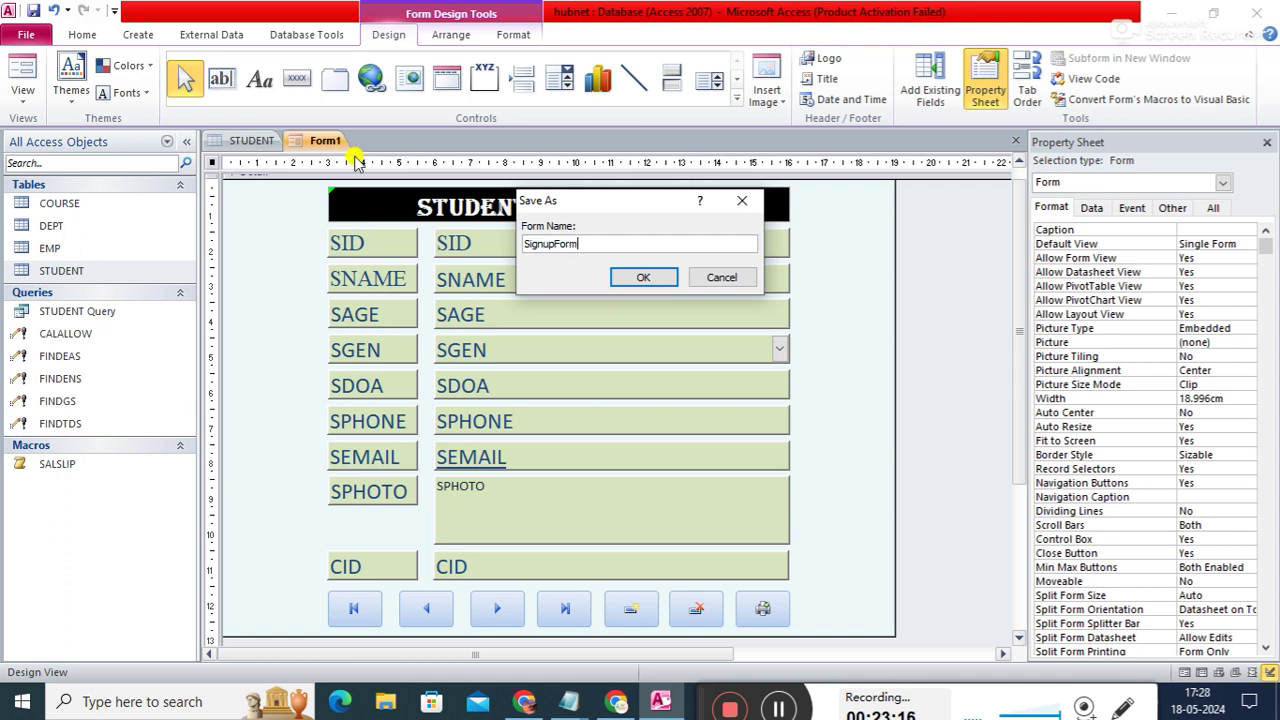
pyautogui.click(640, 276)
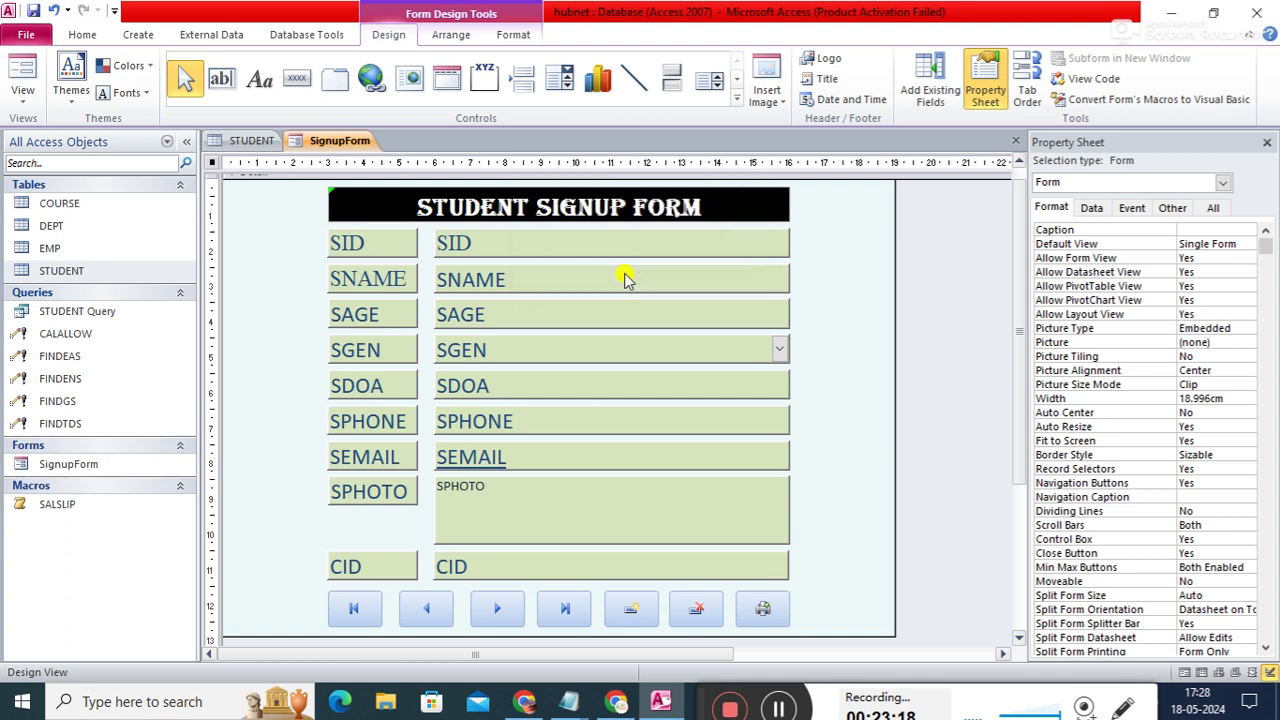
# - Close SignupForm and then all remaining open objects
pyautogui.rightClick(314, 145)
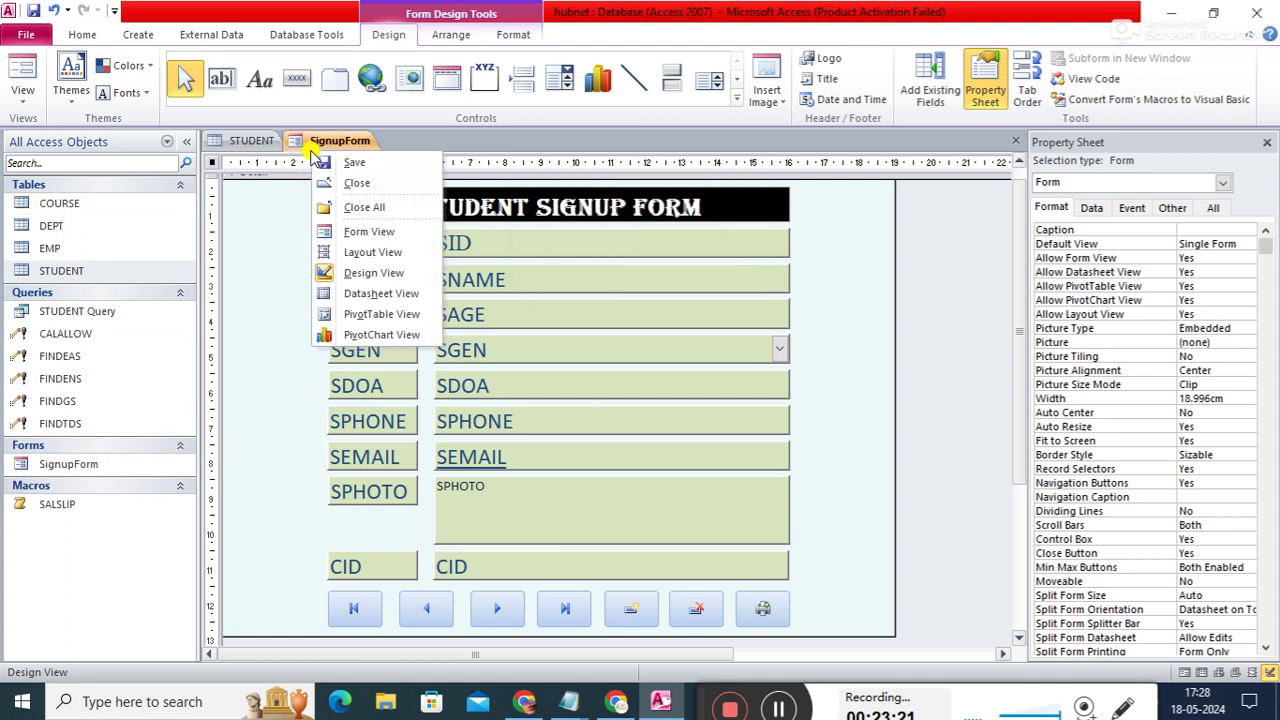
pyautogui.click(357, 186)
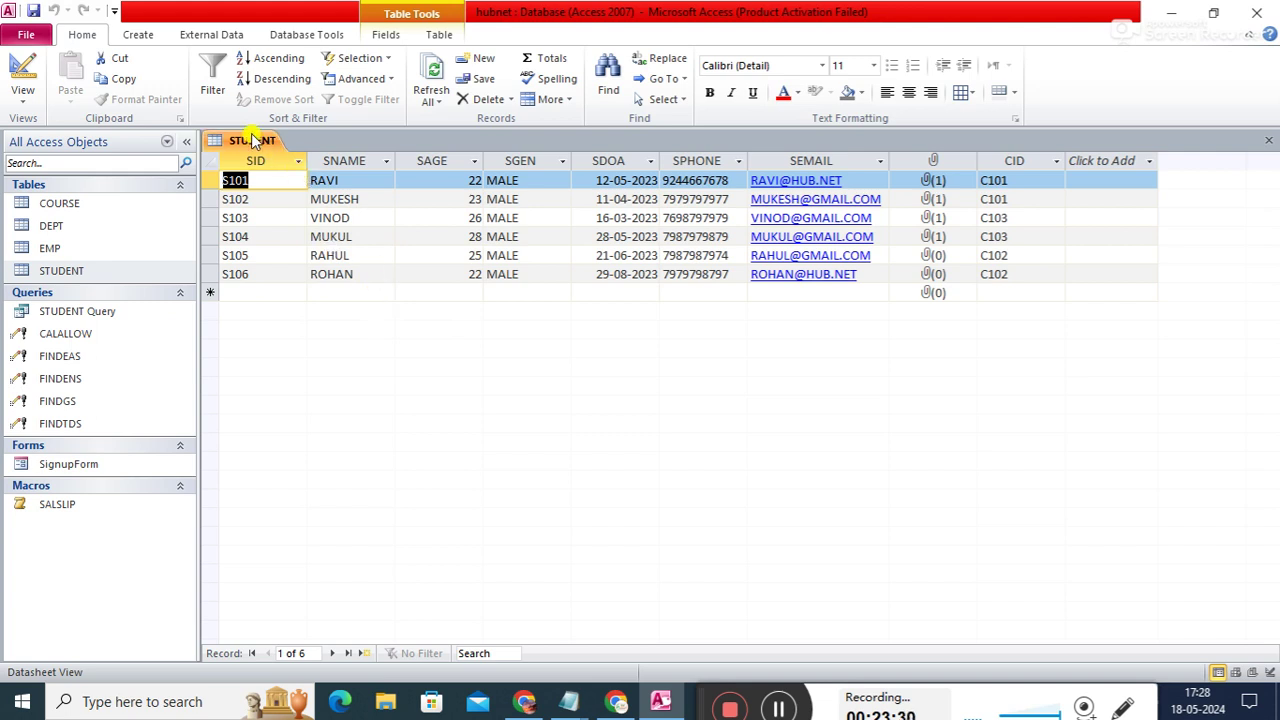
pyautogui.rightClick(258, 138)
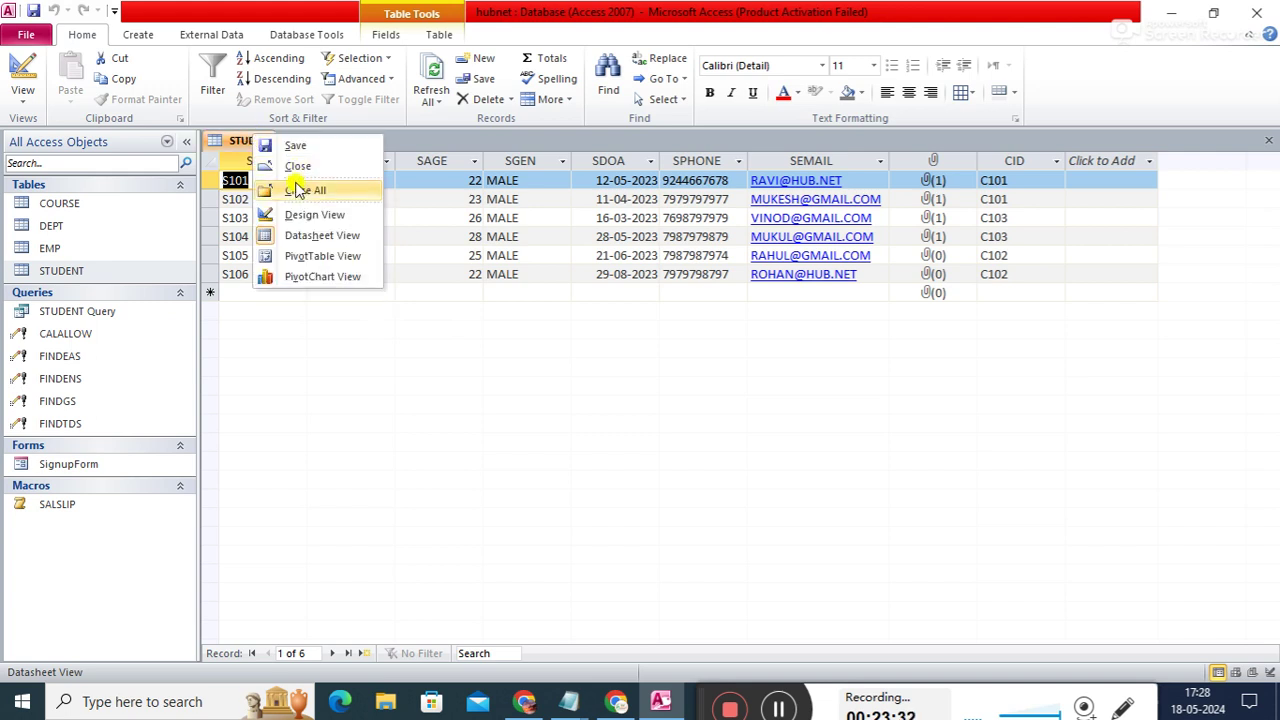
pyautogui.click(296, 191)
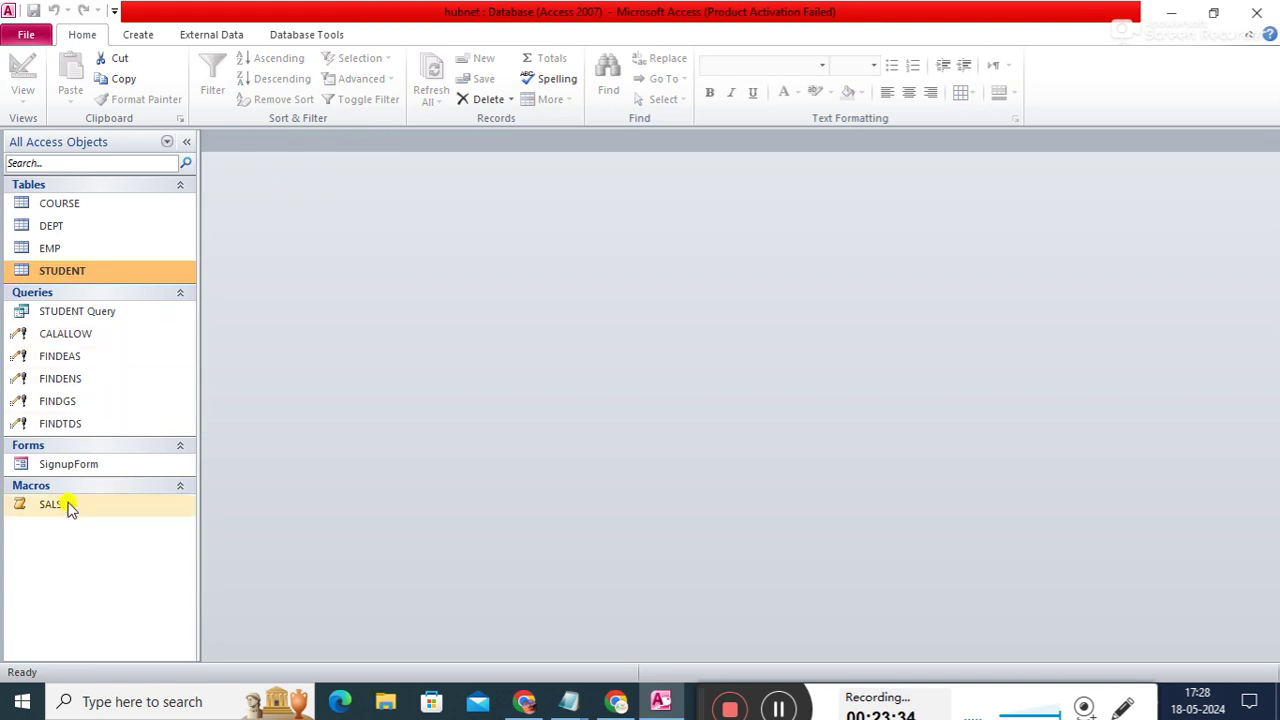
# - Open SignupForm in Form View and jump between the first and last records
pyautogui.doubleClick(74, 466)
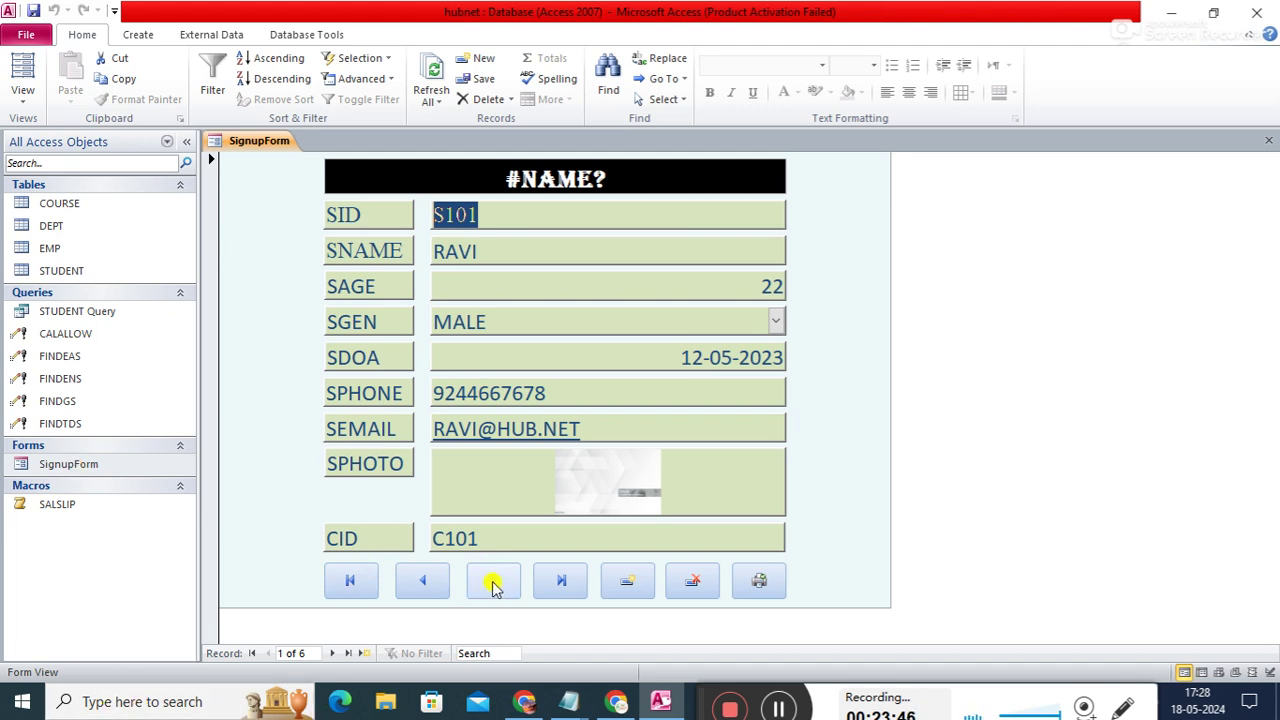
pyautogui.click(561, 582)
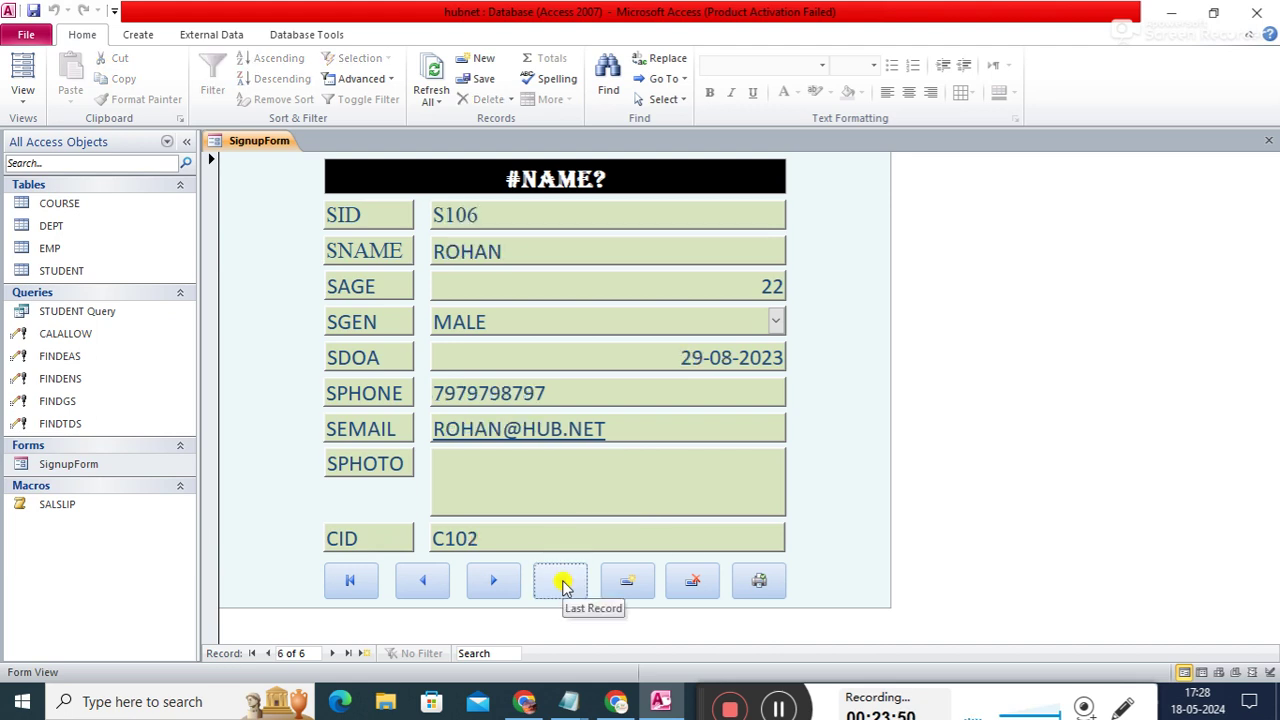
pyautogui.click(356, 585)
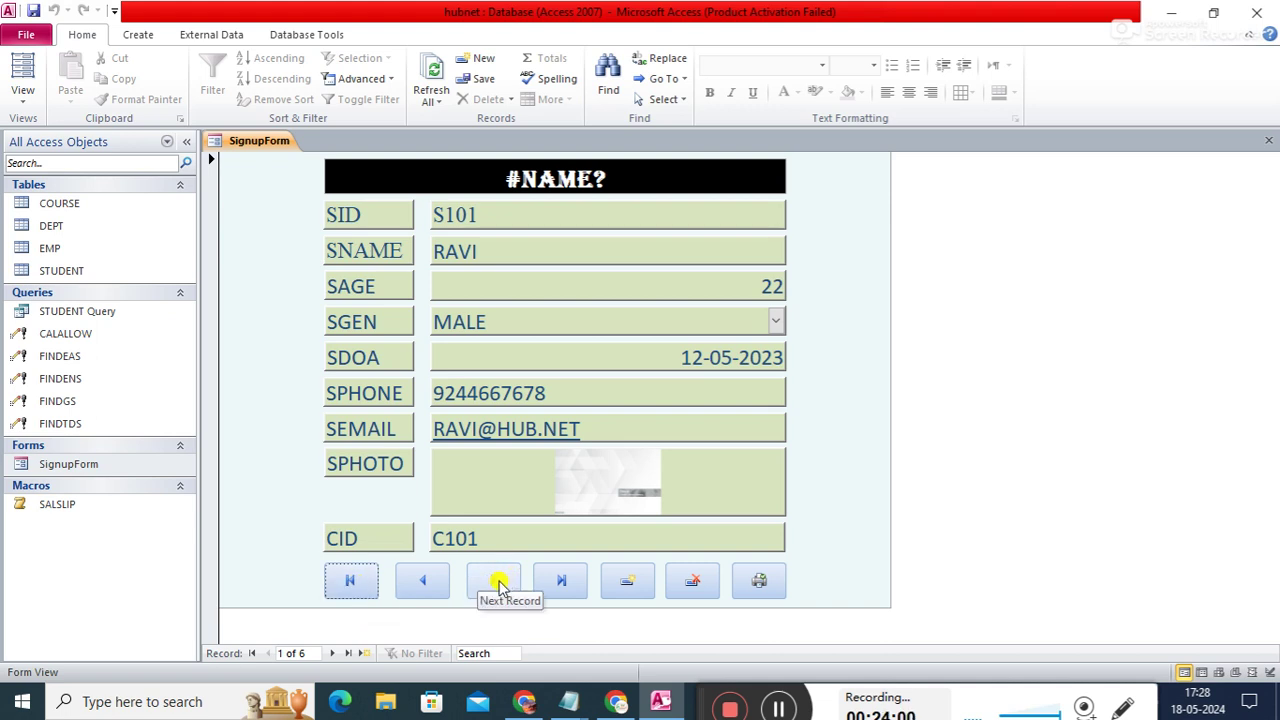
pyautogui.click(553, 585)
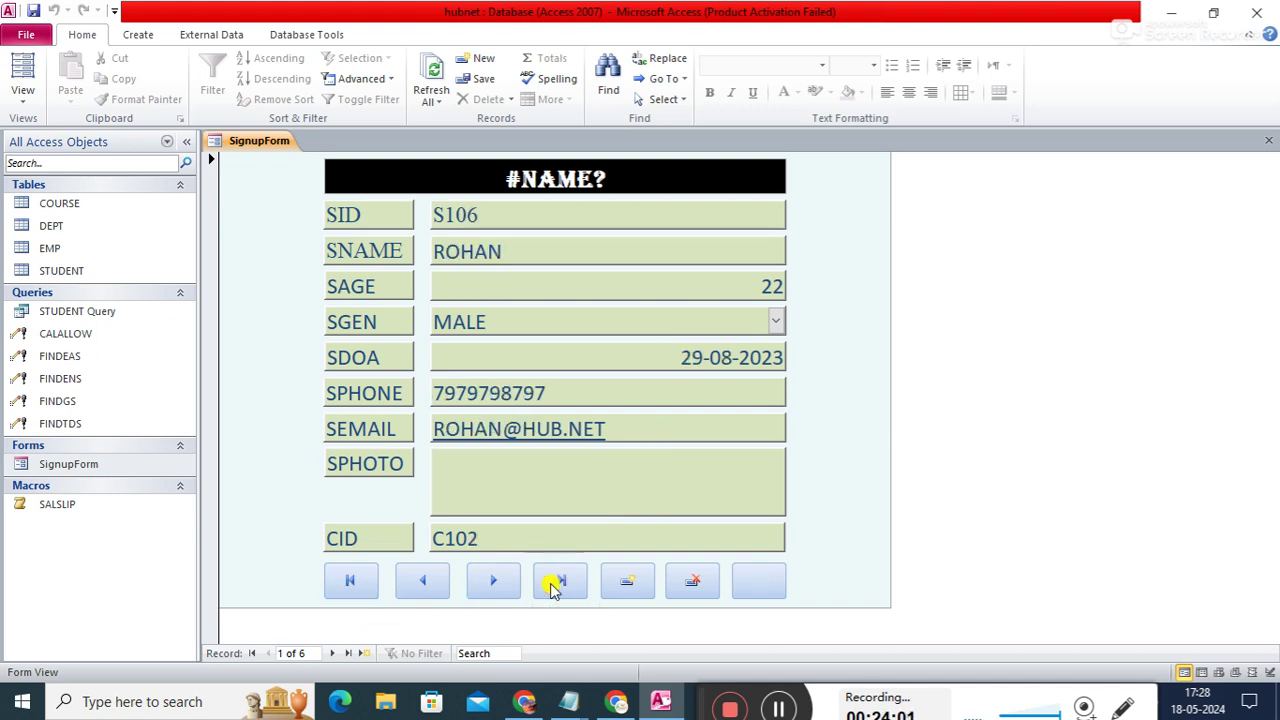
pyautogui.click(355, 582)
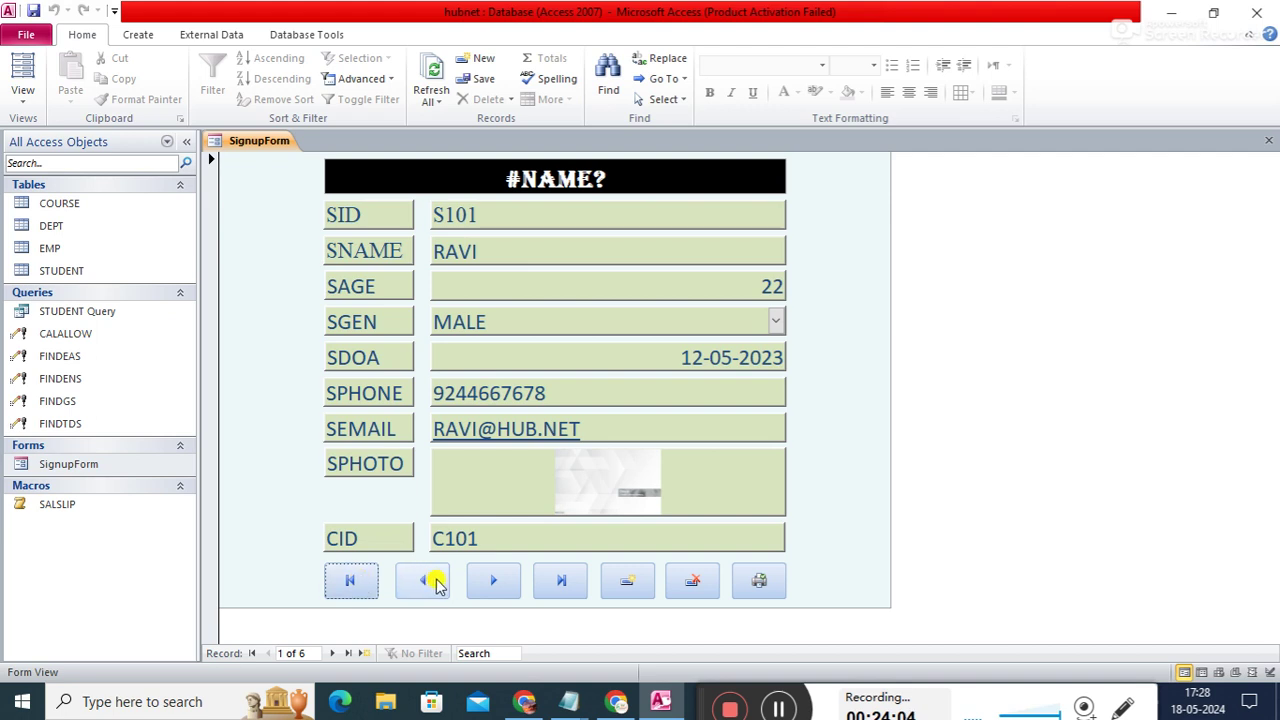
# - Step forward record by record from S101 to the final record, S106
pyautogui.click(502, 586)
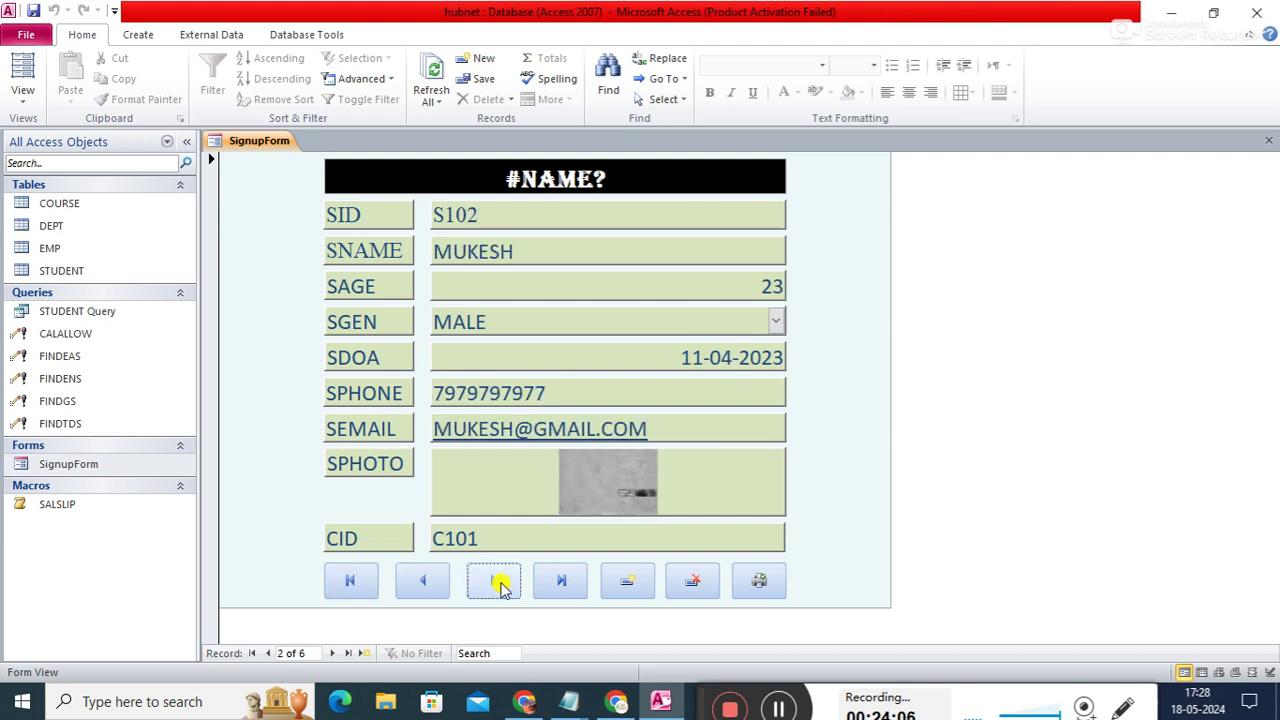
pyautogui.click(502, 586)
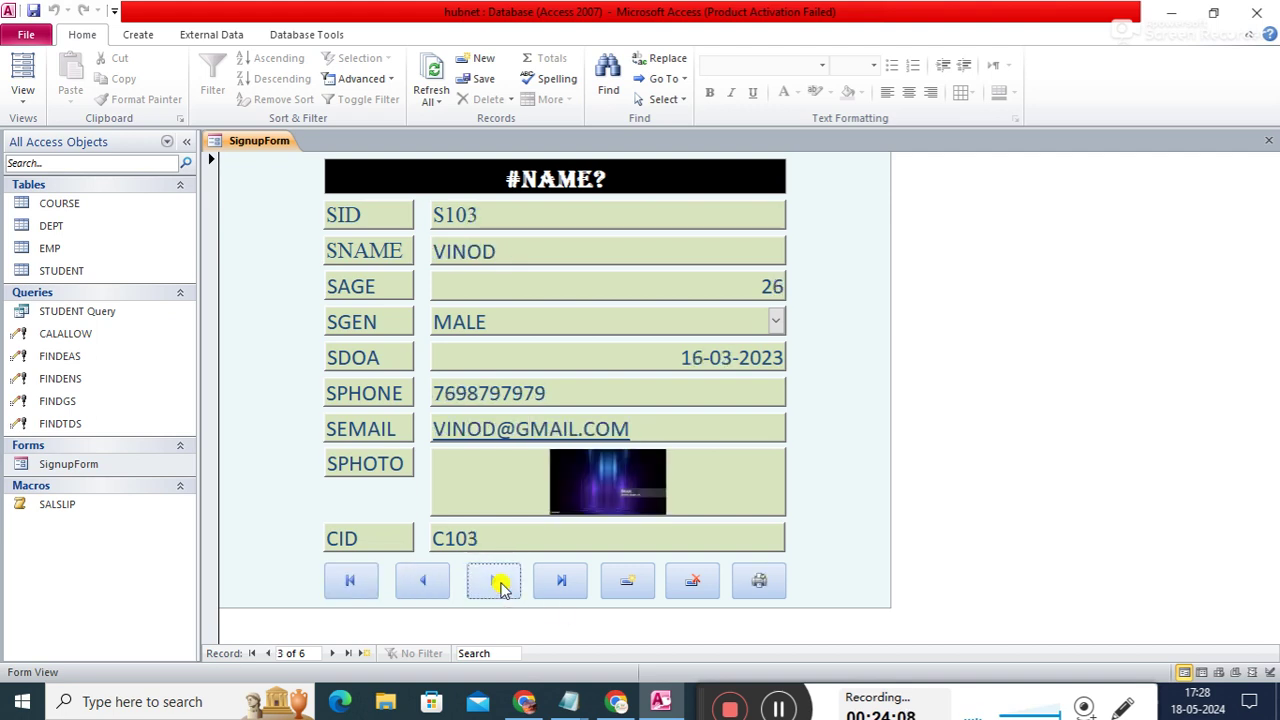
pyautogui.click(502, 586)
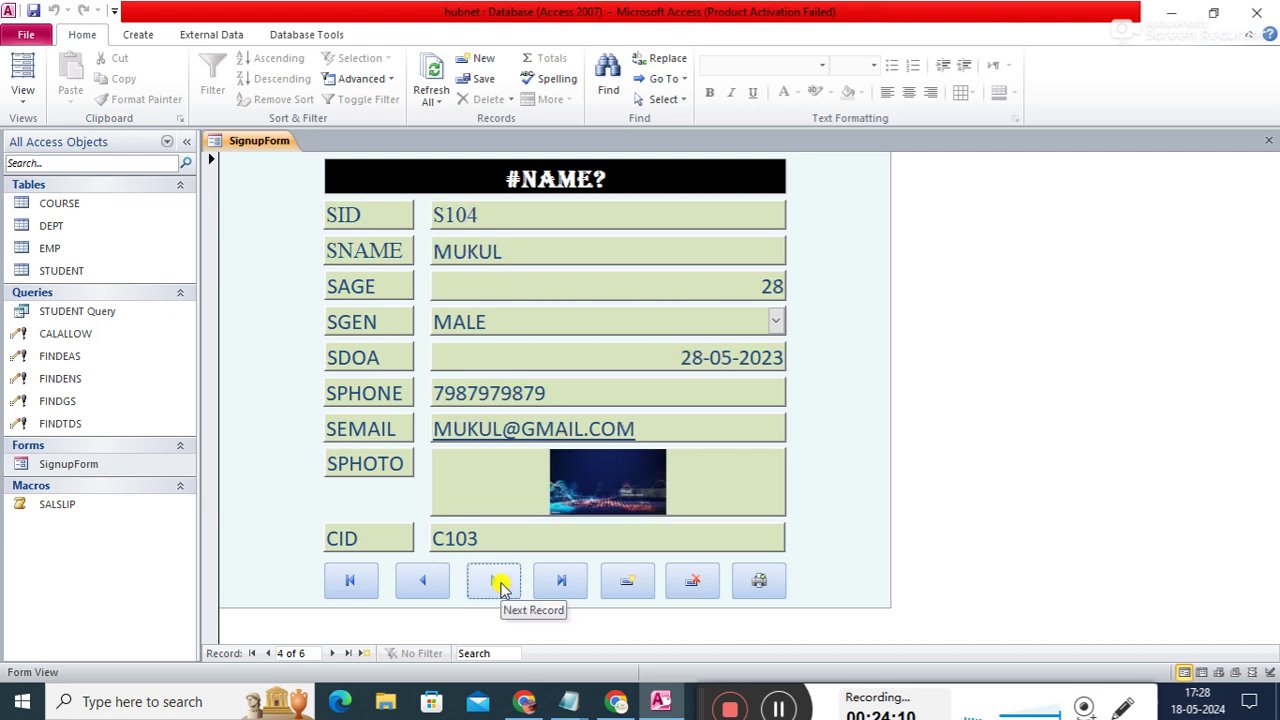
pyautogui.click(502, 586)
pyautogui.click(502, 586)
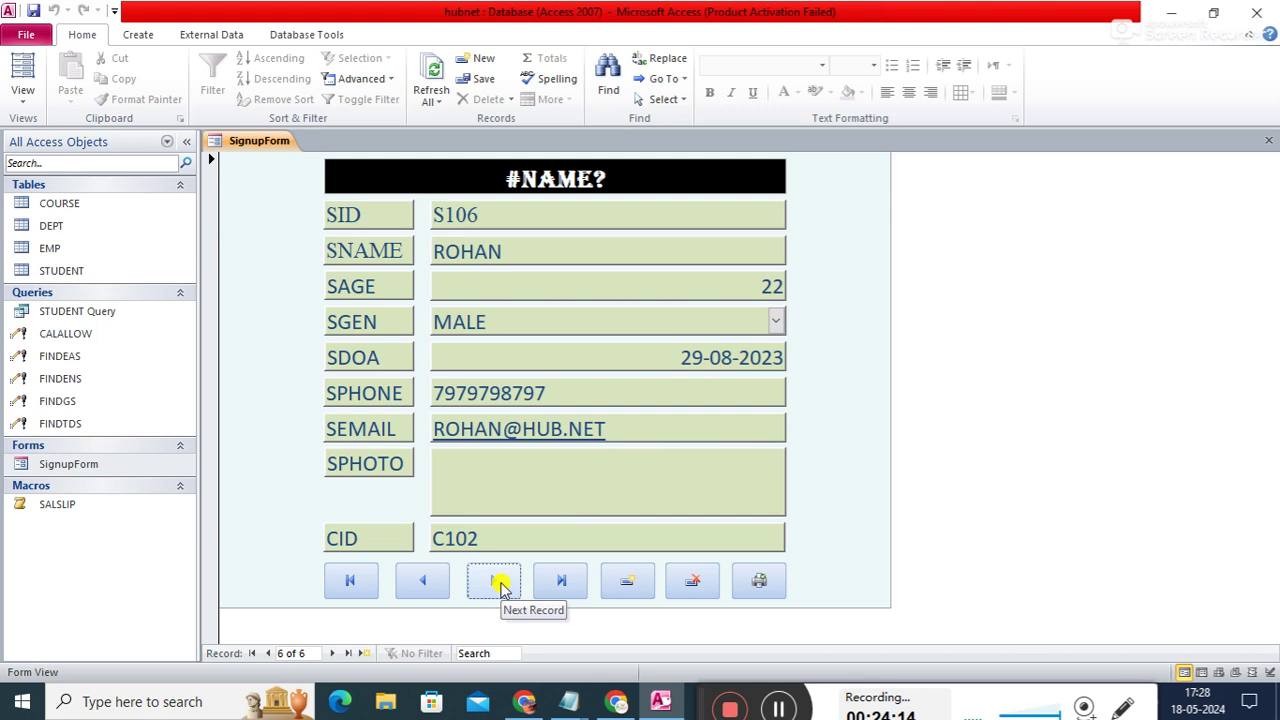
# - Step back record by record to the first record, S101
pyautogui.click(438, 581)
pyautogui.click(440, 583)
pyautogui.click(440, 583)
pyautogui.click(440, 583)
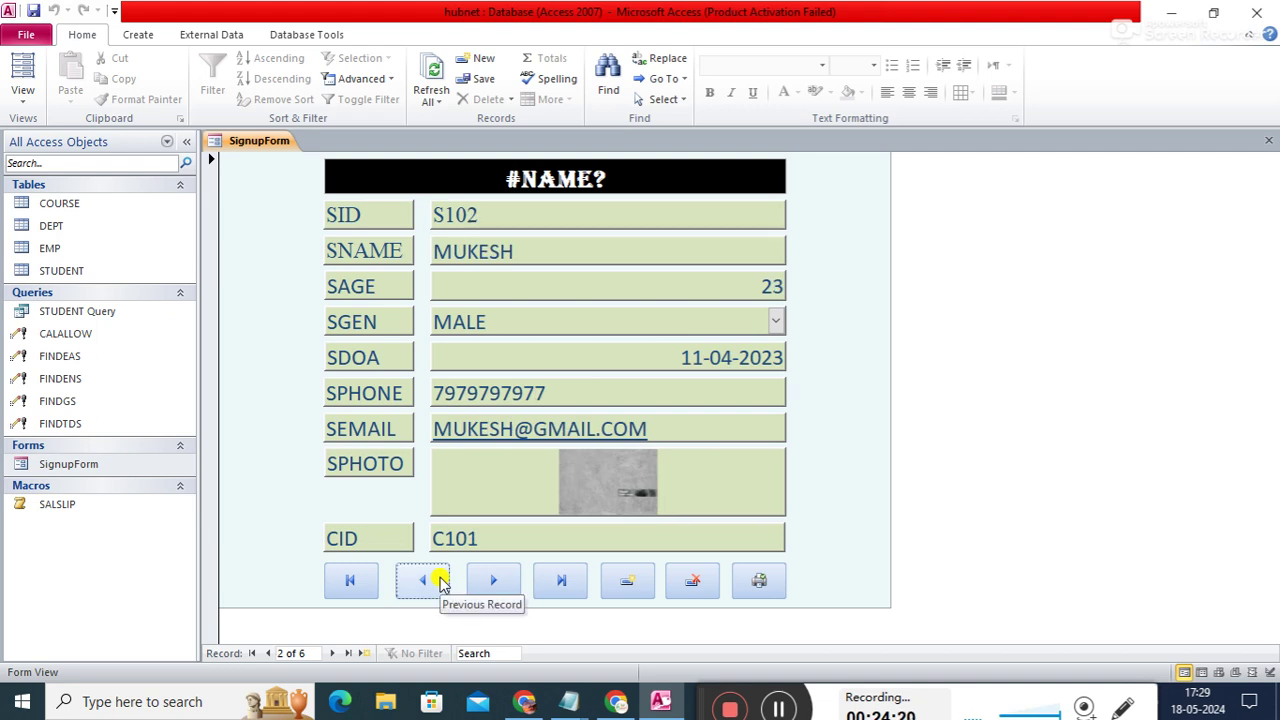
pyautogui.click(441, 583)
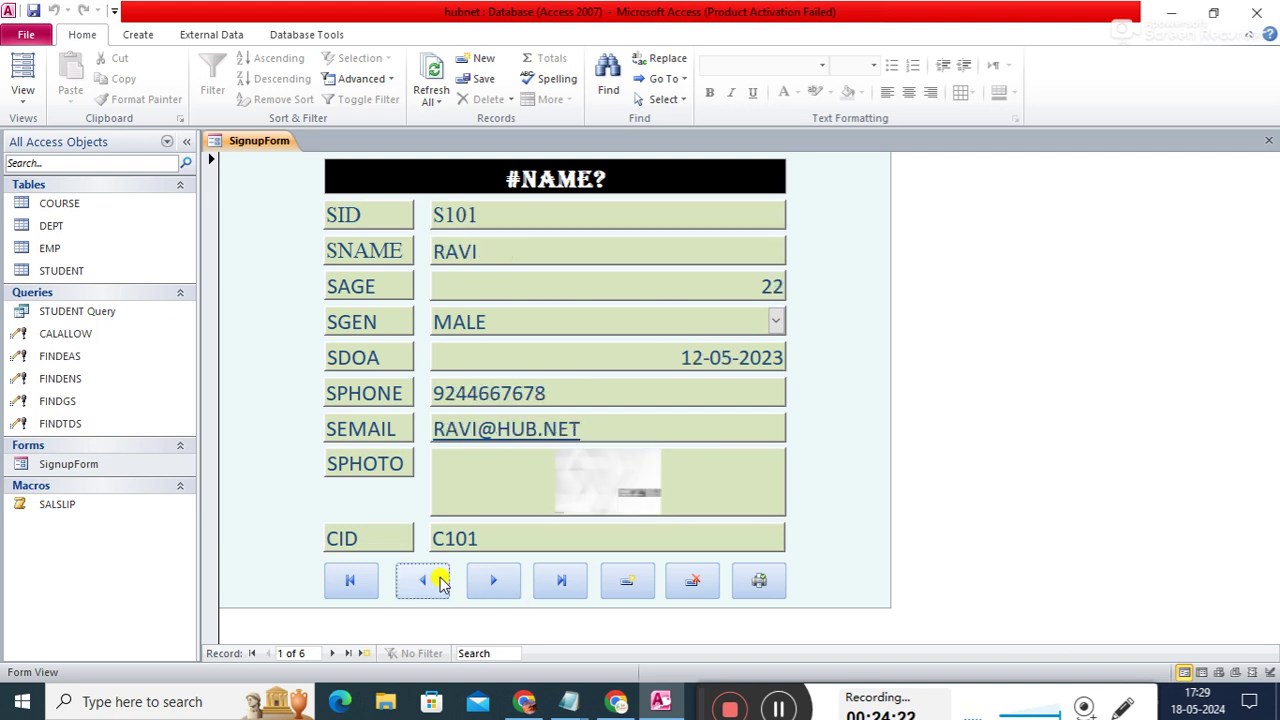
pyautogui.click(630, 590)
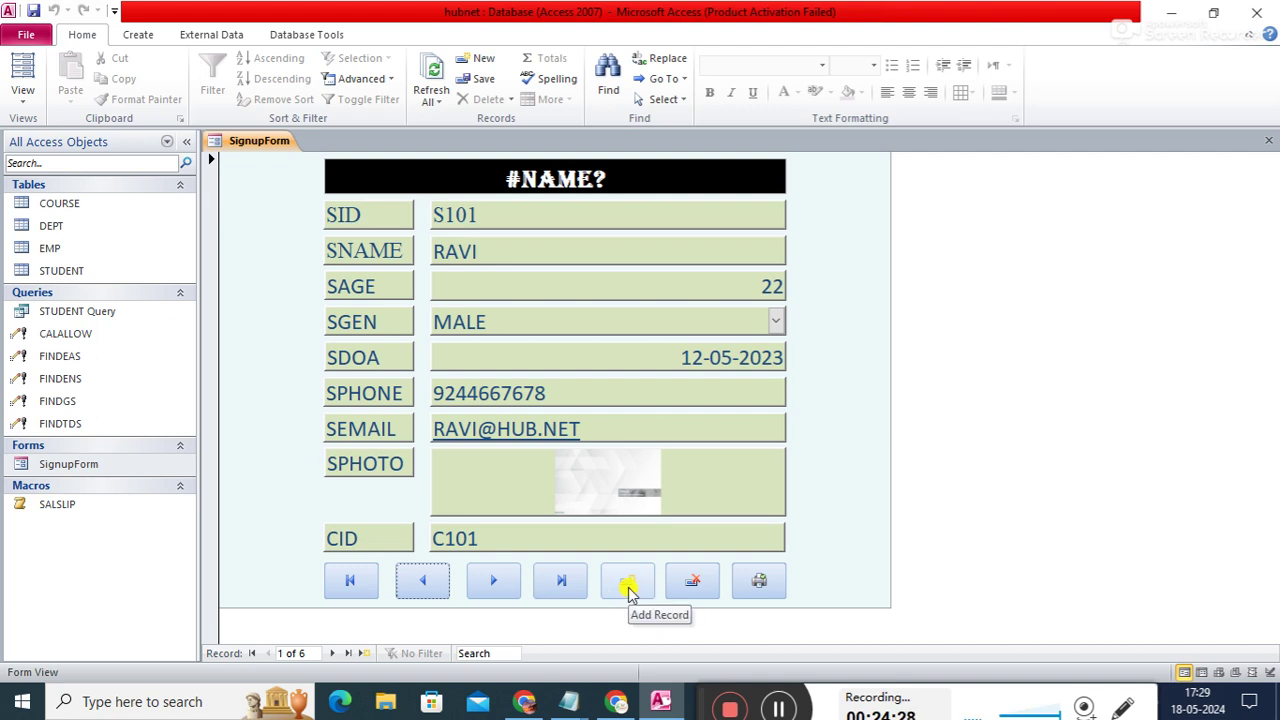
# - Add a new record with SID s107, the student's name and age 23
pyautogui.click(630, 590)
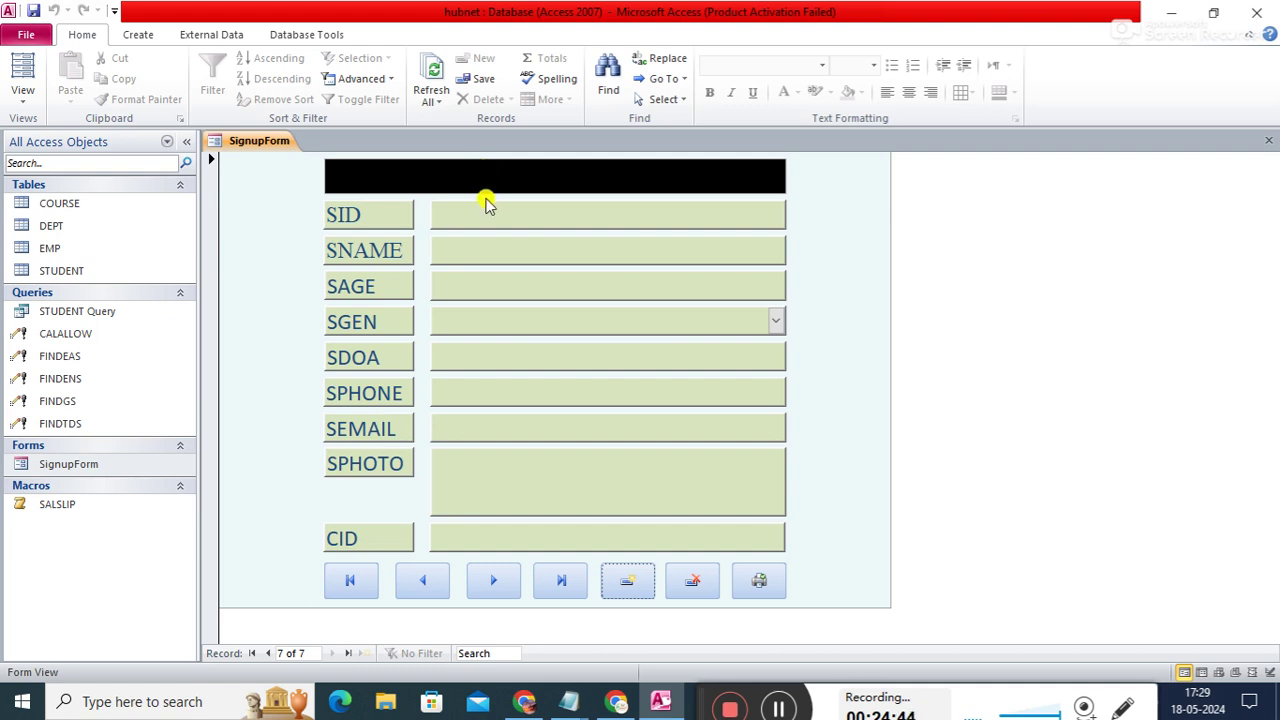
pyautogui.click(478, 216)
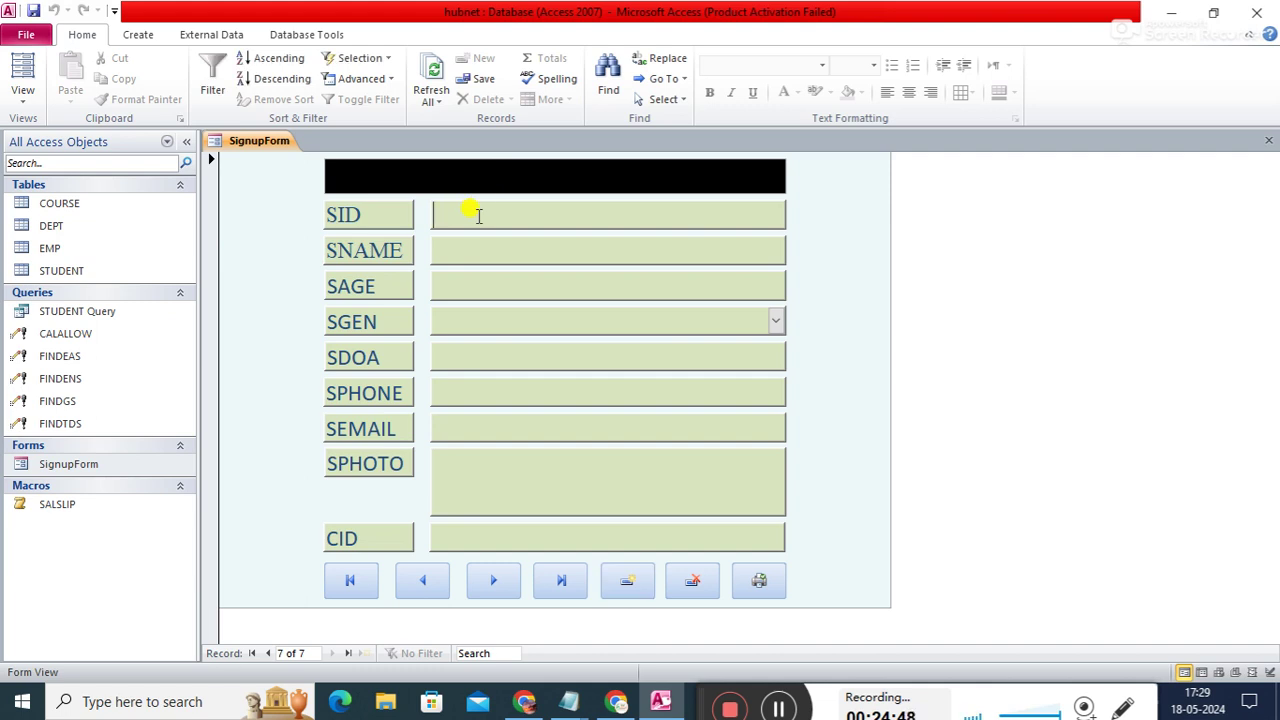
pyautogui.write('s107')
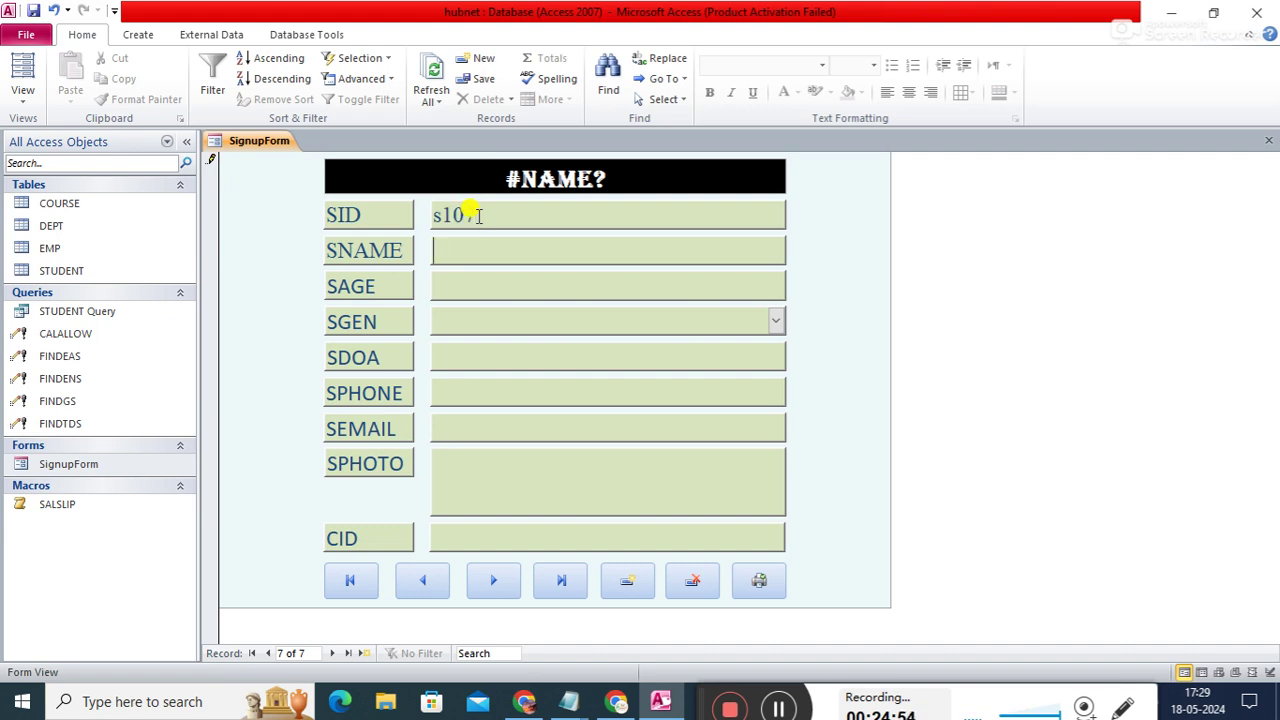
pyautogui.write('mukesh')
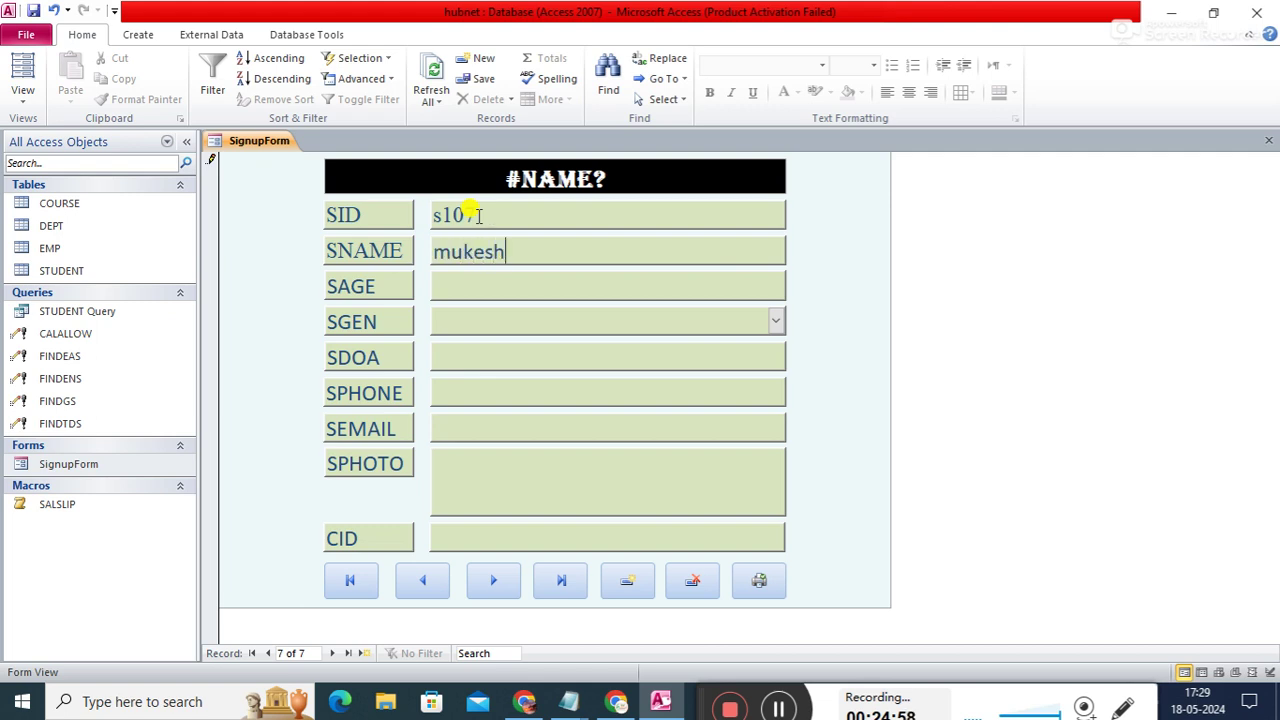
pyautogui.click(497, 287)
pyautogui.write('23')
pyautogui.press('Tab')
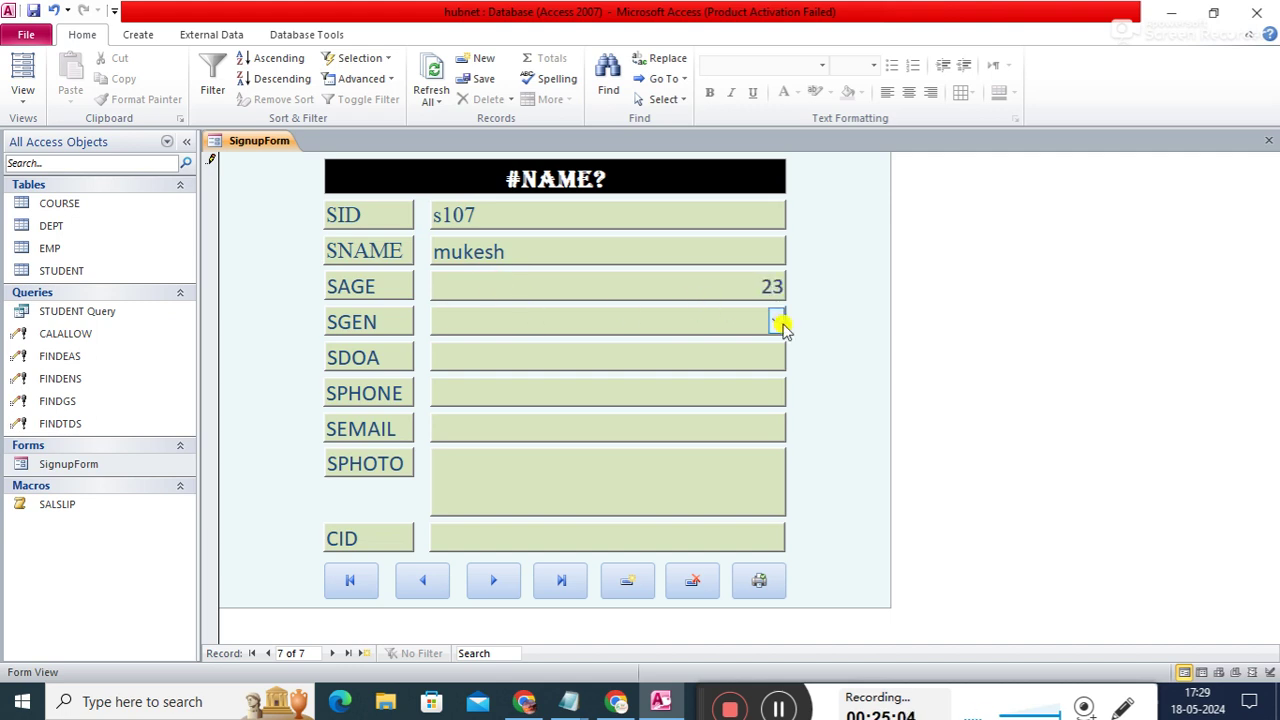
# - Set the gender to MALE and the admission date to 13 May 2024
pyautogui.click(776, 321)
pyautogui.click(546, 350)
pyautogui.click(560, 352)
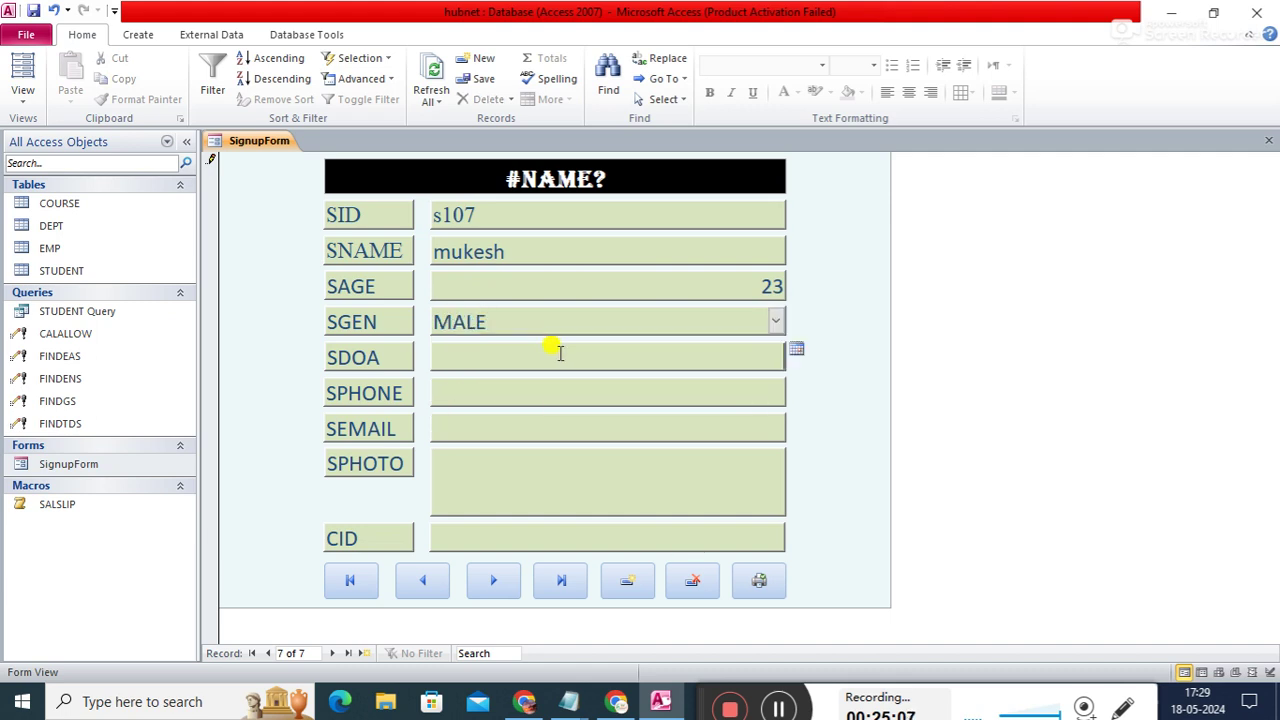
pyautogui.click(796, 349)
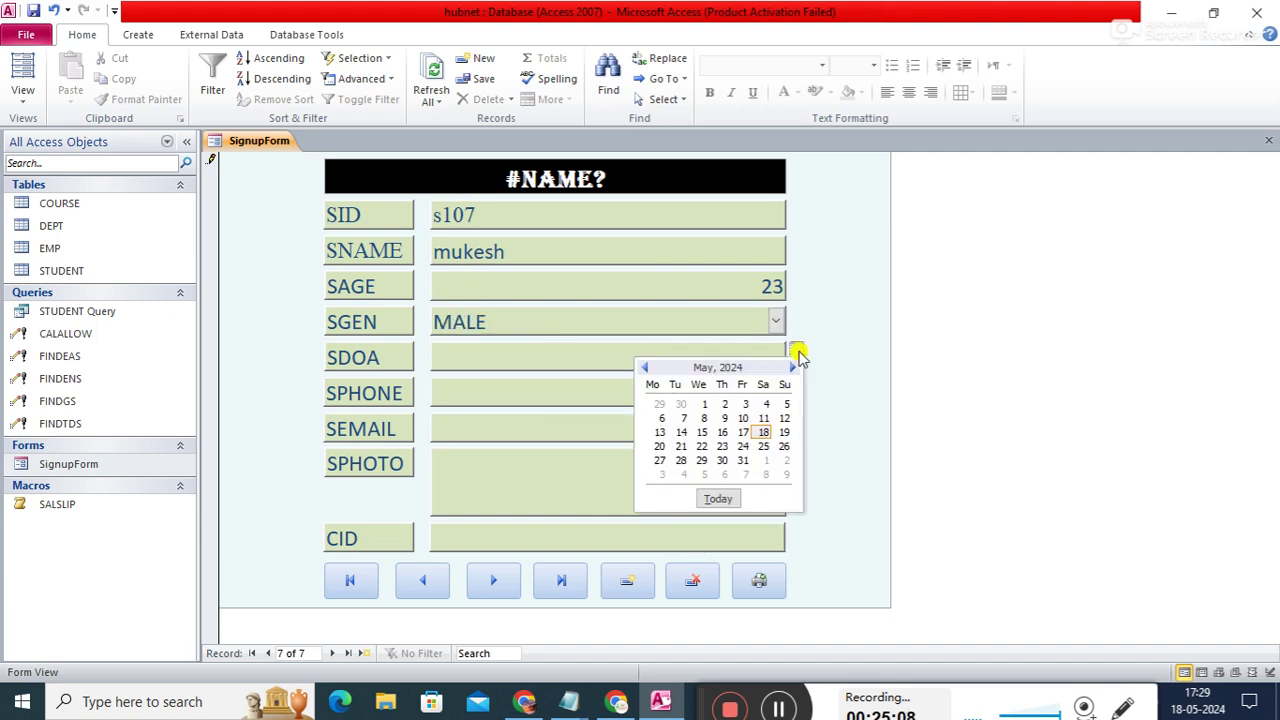
pyautogui.click(660, 432)
# - Enter the student's phone number and e-mail address, and bring up the photo attachments
pyautogui.click(668, 387)
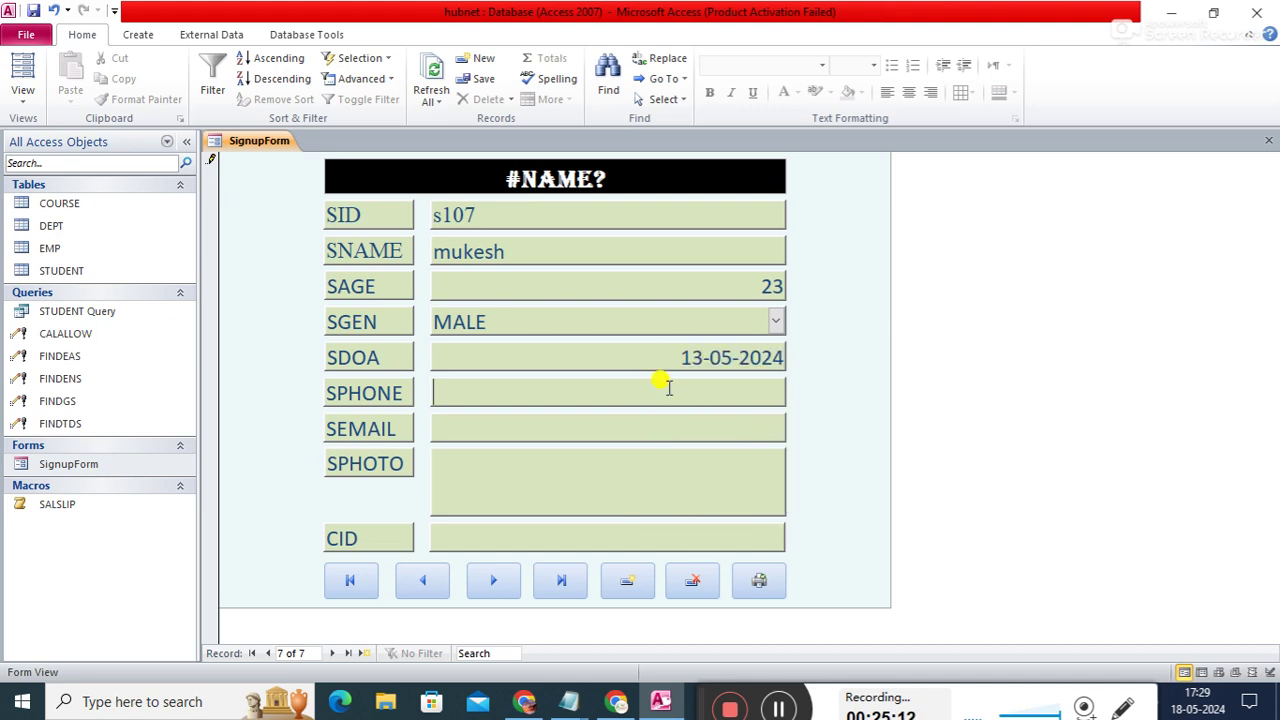
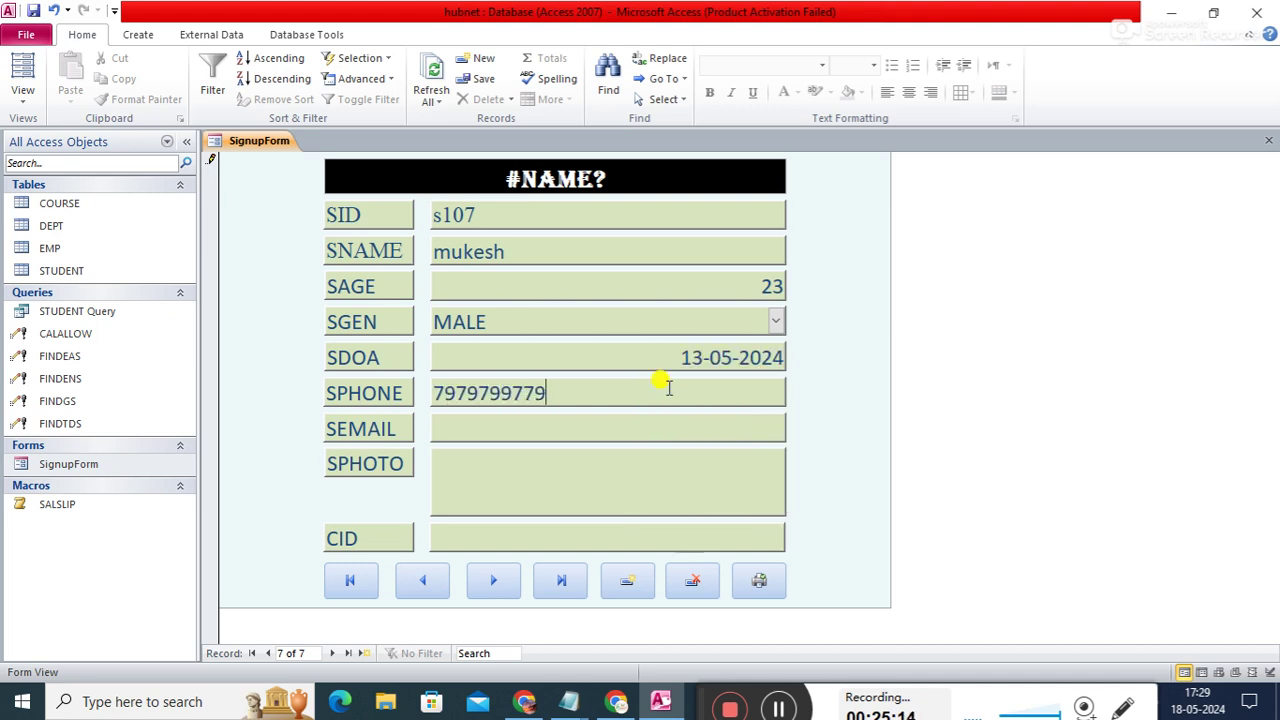
pyautogui.click(600, 430)
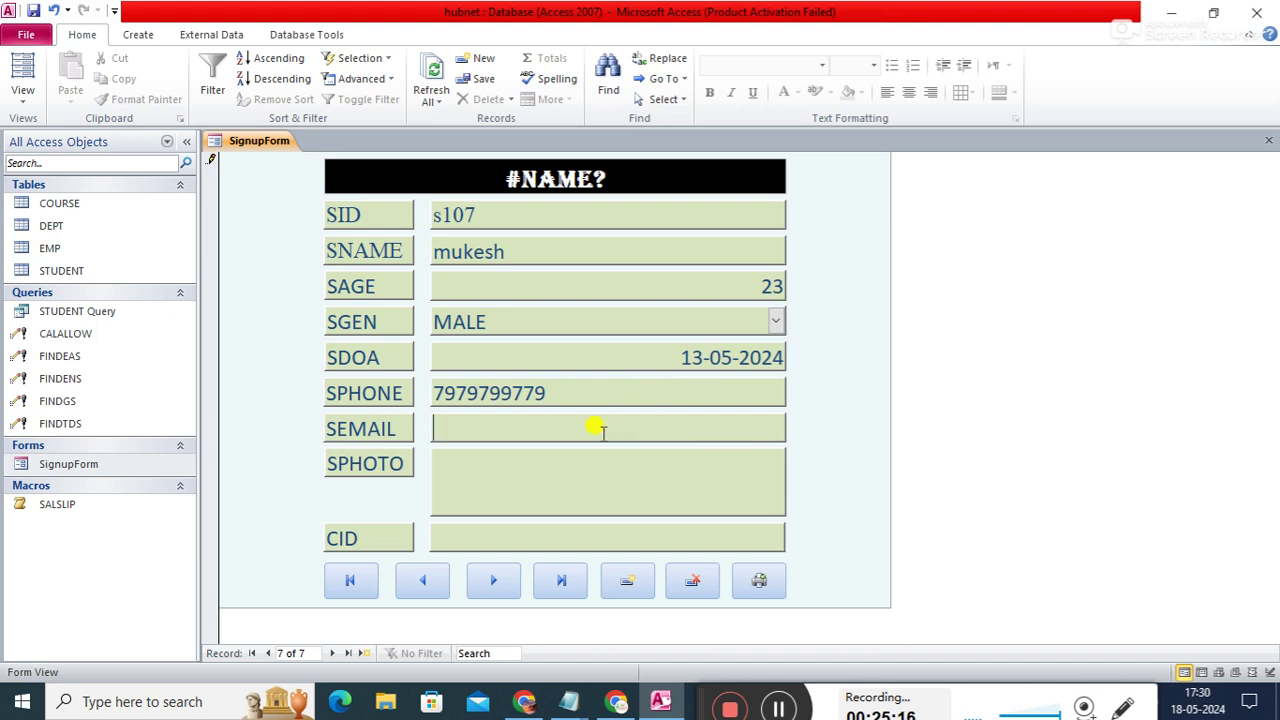
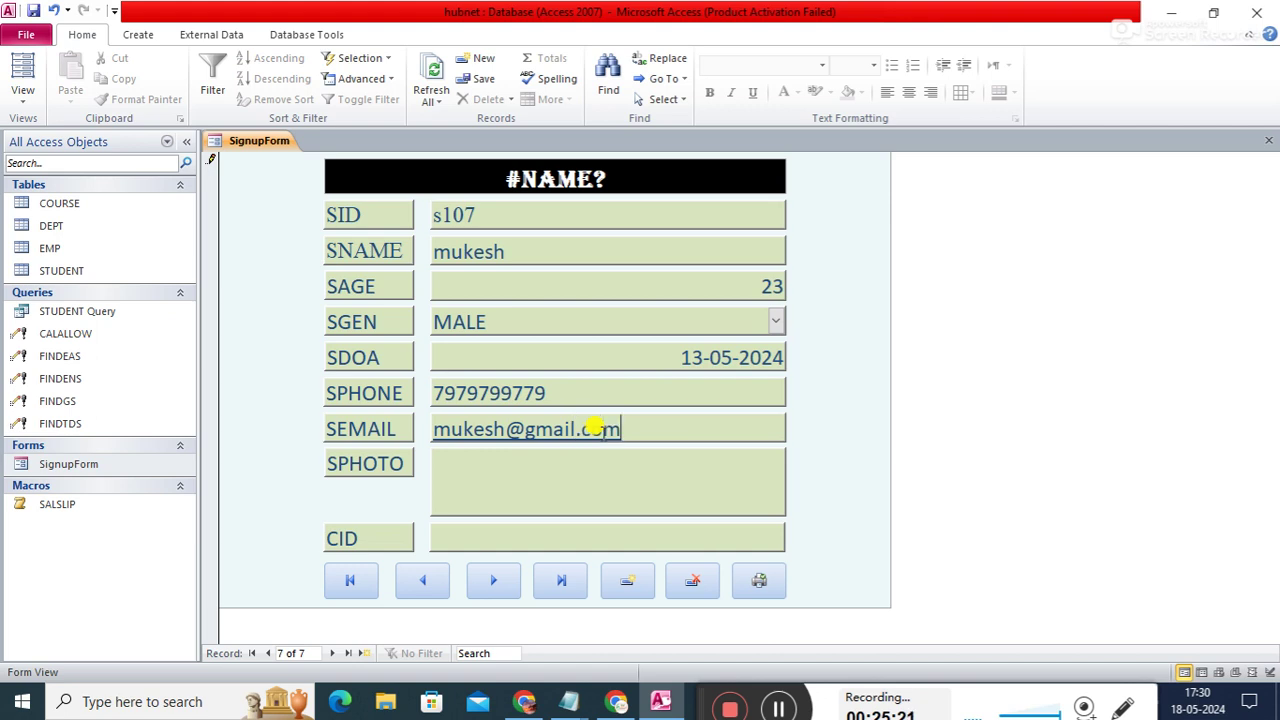
pyautogui.click(586, 476)
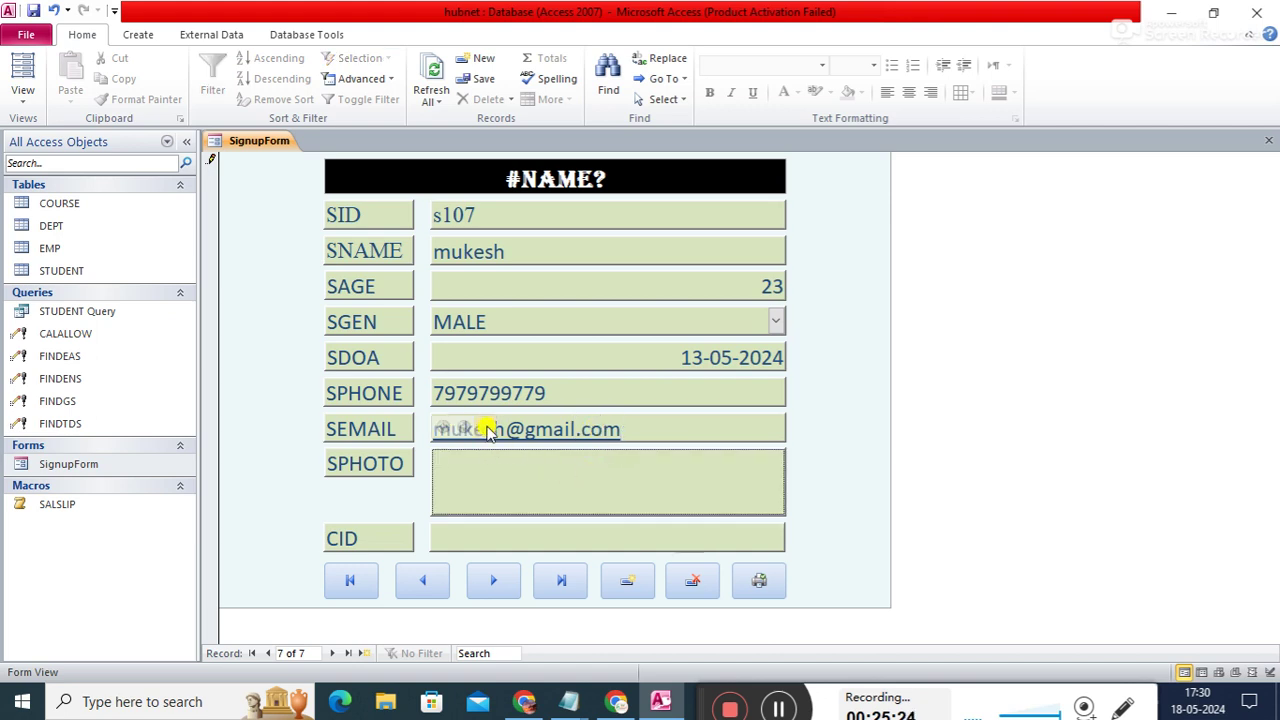
pyautogui.click(486, 430)
pyautogui.click(781, 292)
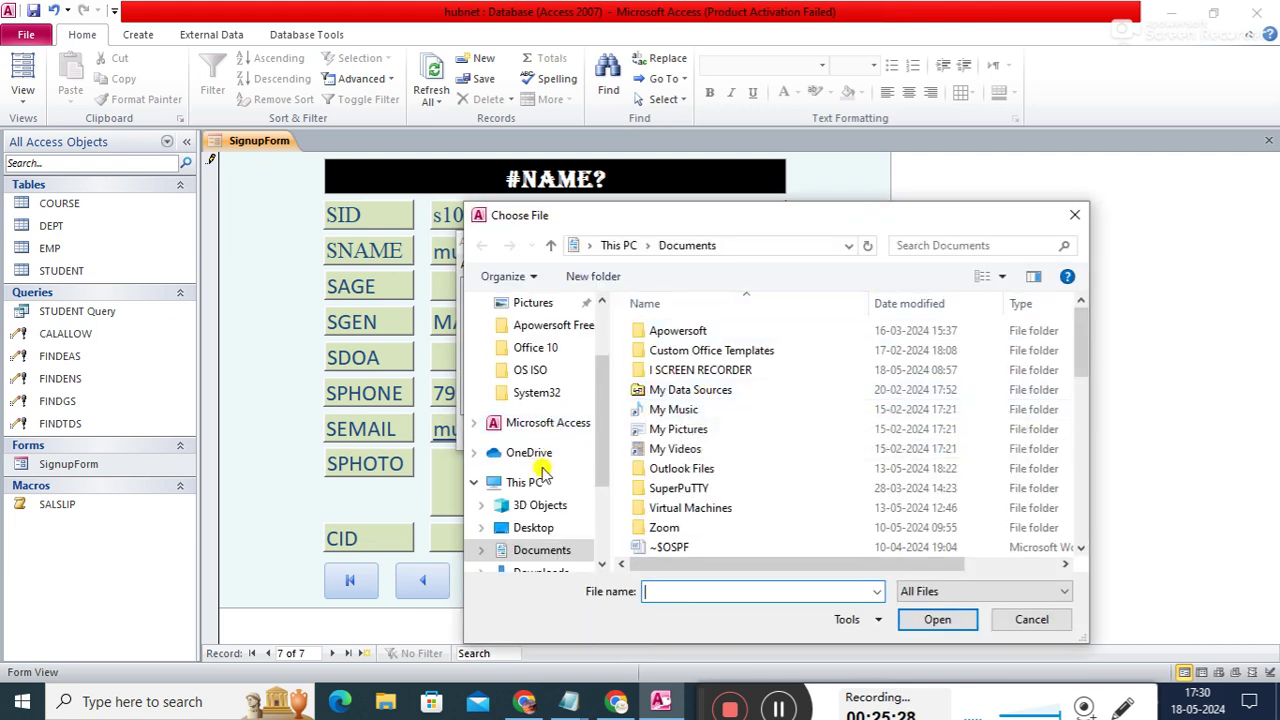
pyautogui.moveTo(606, 442); pyautogui.dragTo(604, 342)
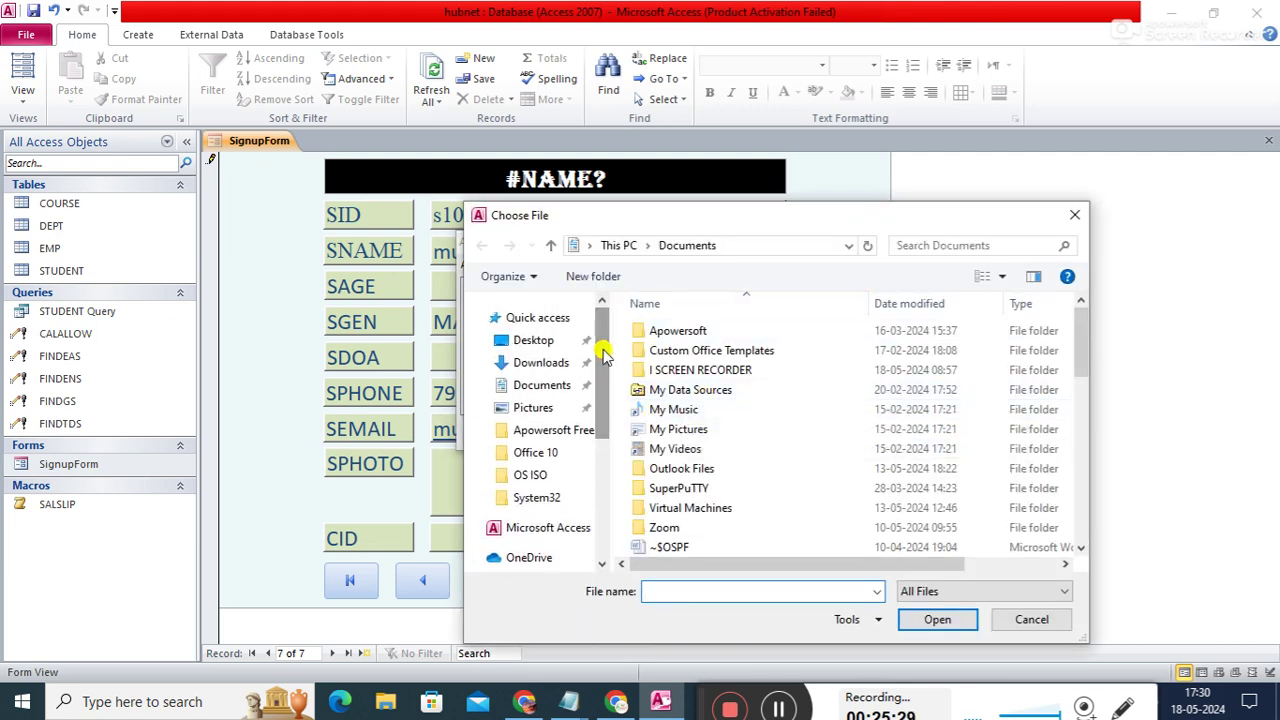
pyautogui.click(538, 363)
pyautogui.doubleClick(714, 396)
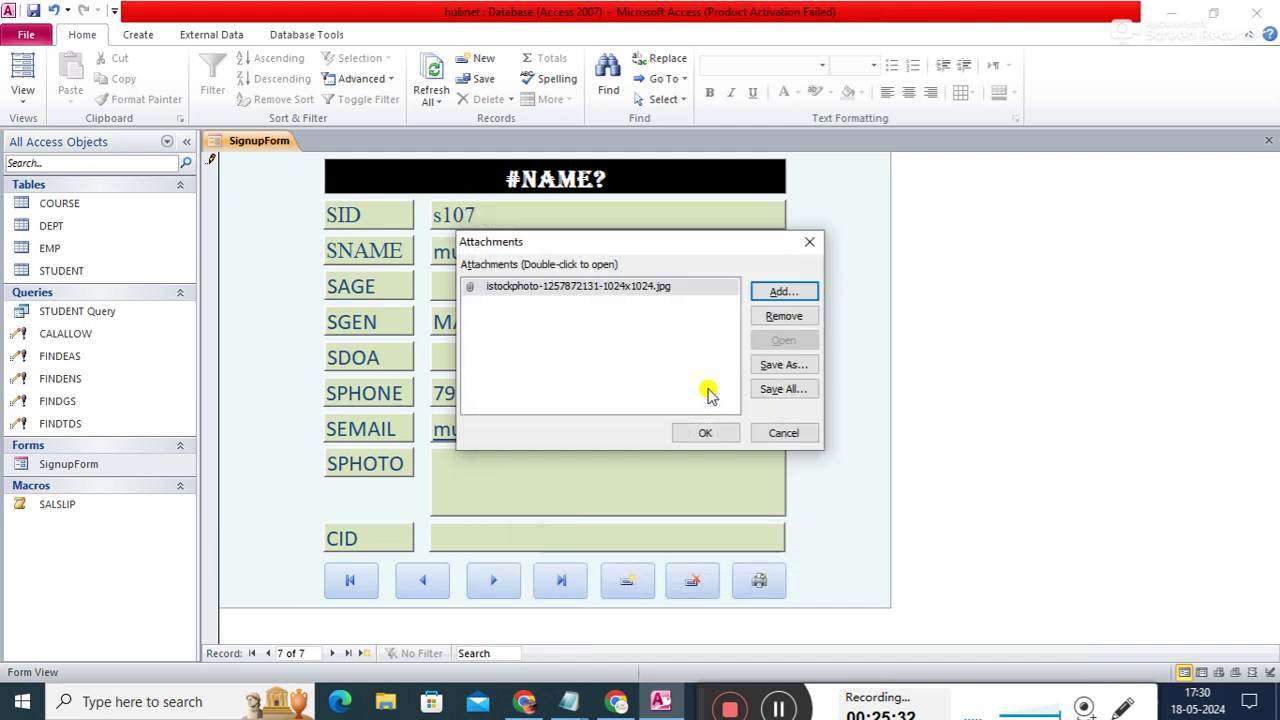
pyautogui.click(707, 431)
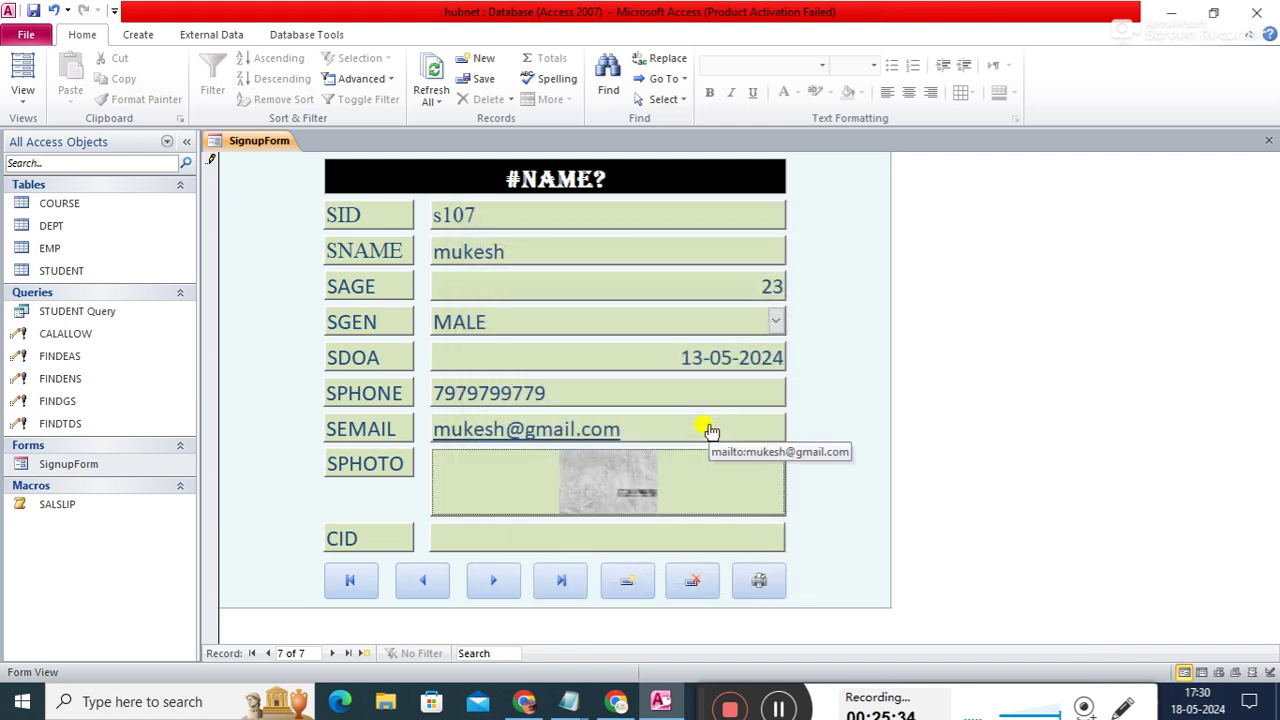
# - Enter c102 as the course ID
pyautogui.click(567, 544)
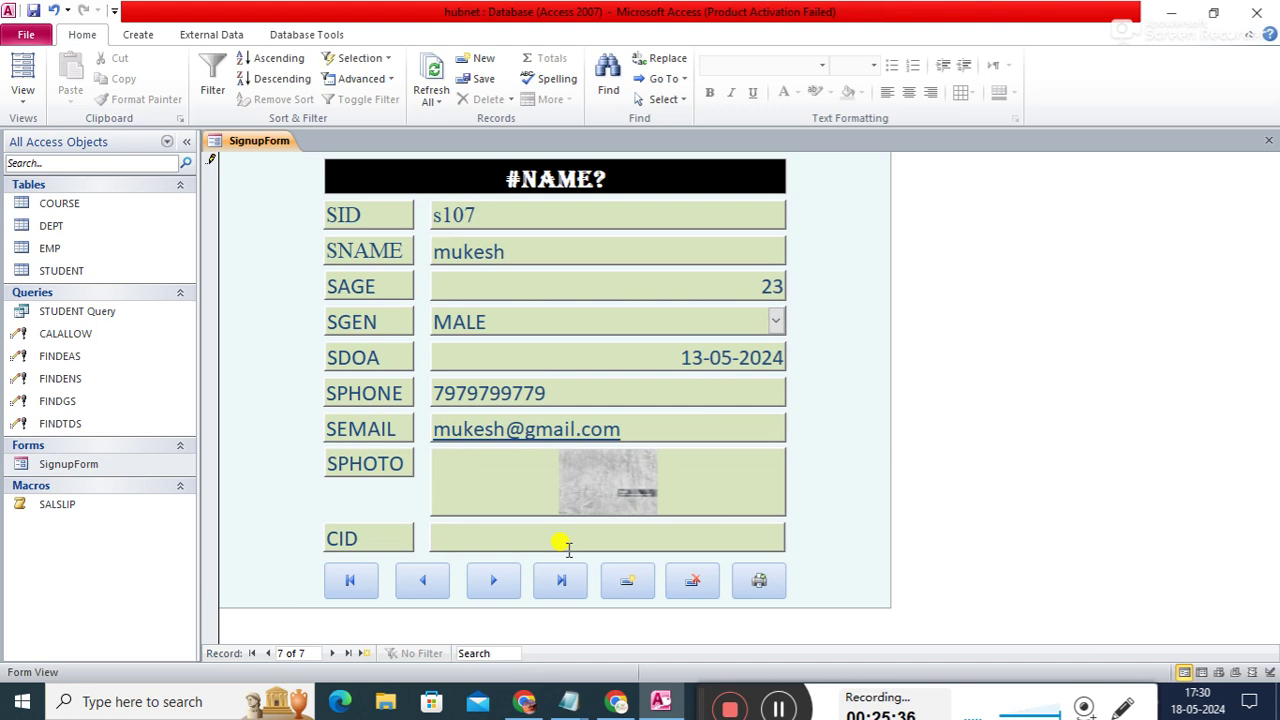
pyautogui.write('c')
pyautogui.write('102')
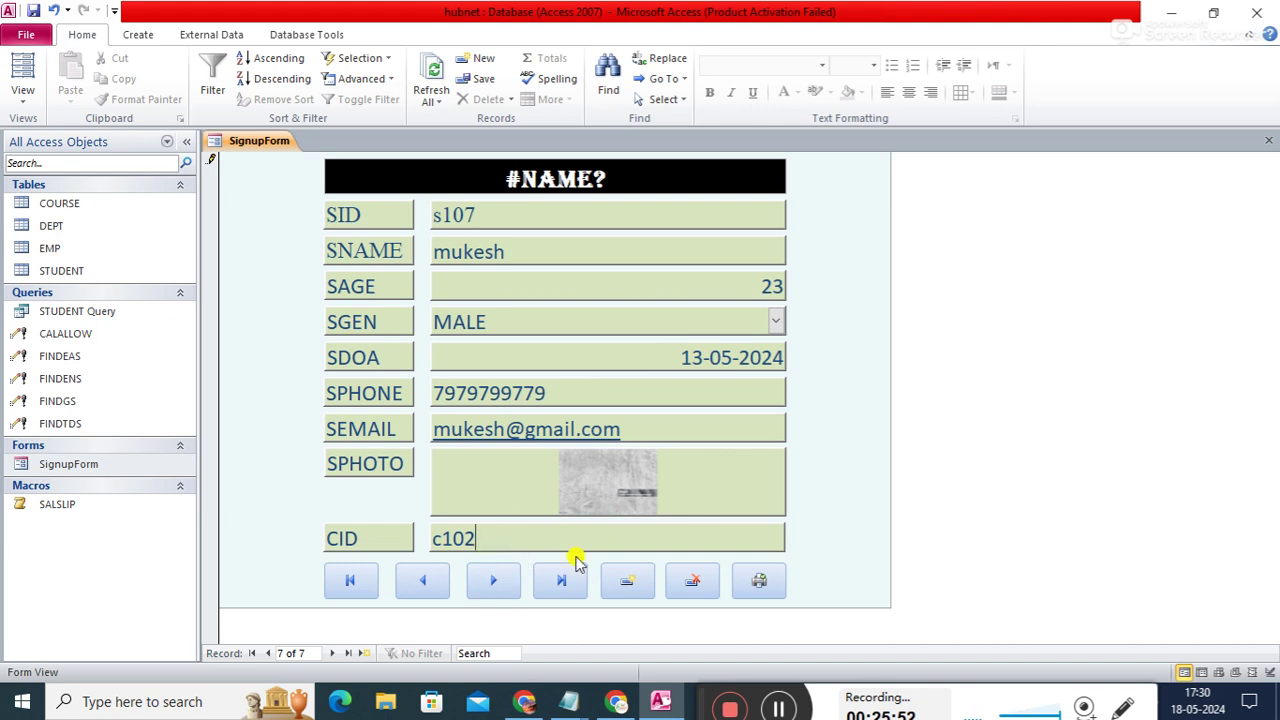
# - Save record s107, then go to record S102 and delete it, confirming with Yes
pyautogui.click(490, 587)
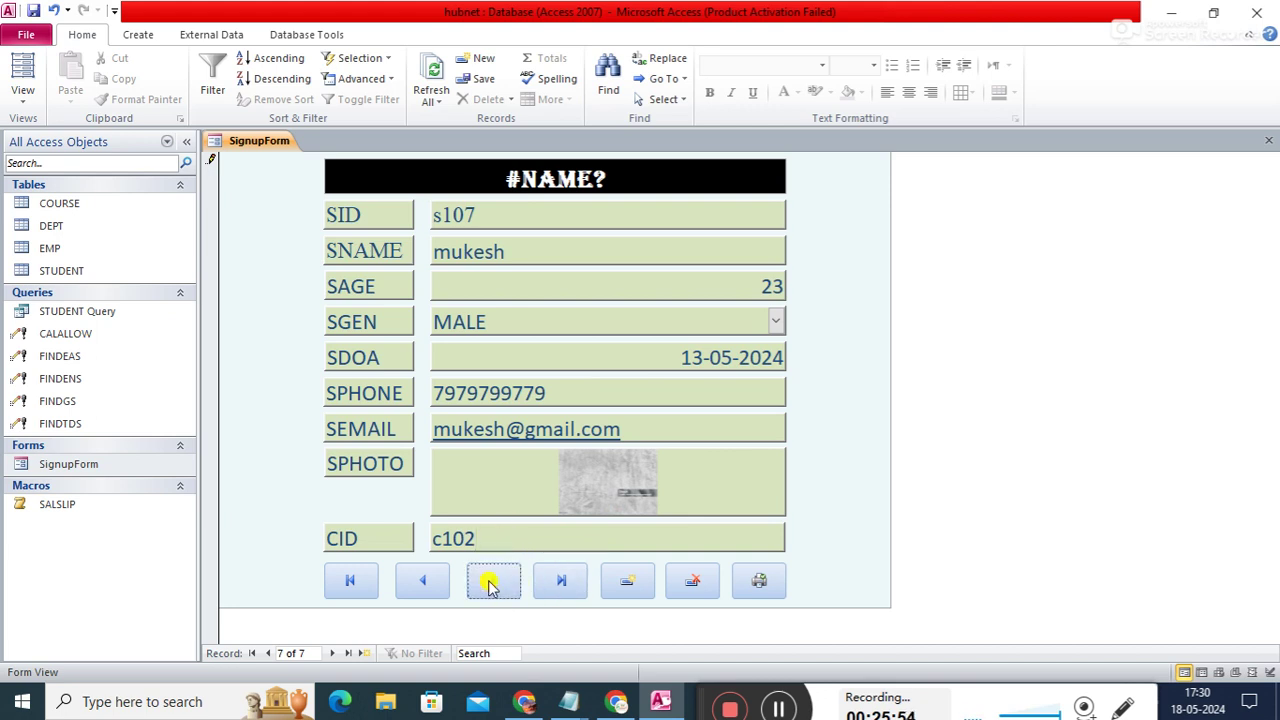
pyautogui.click(561, 585)
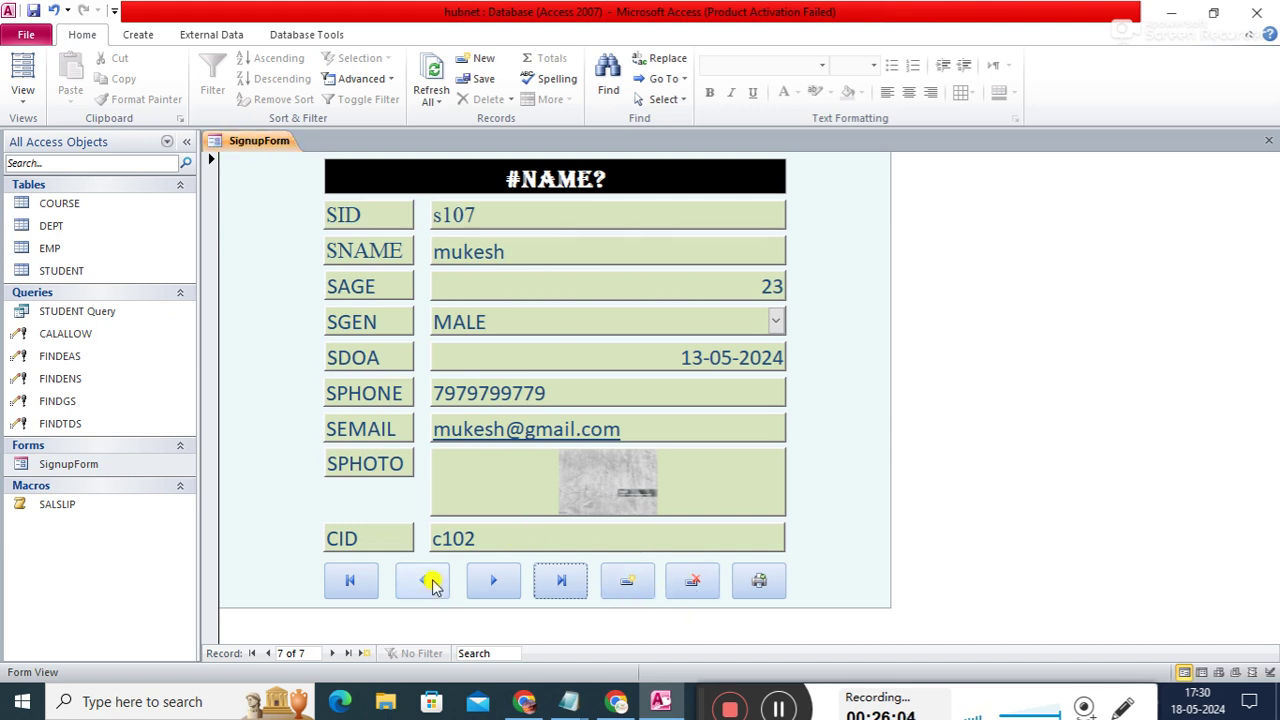
pyautogui.click(364, 580)
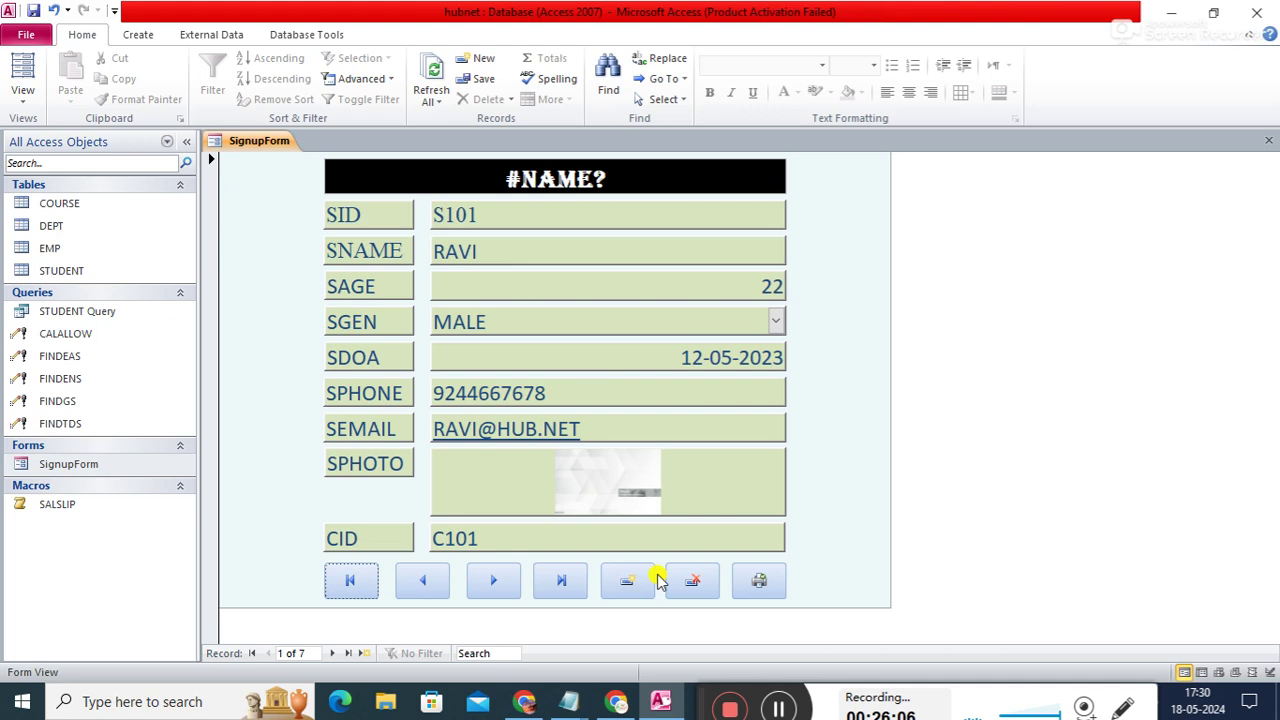
pyautogui.click(493, 580)
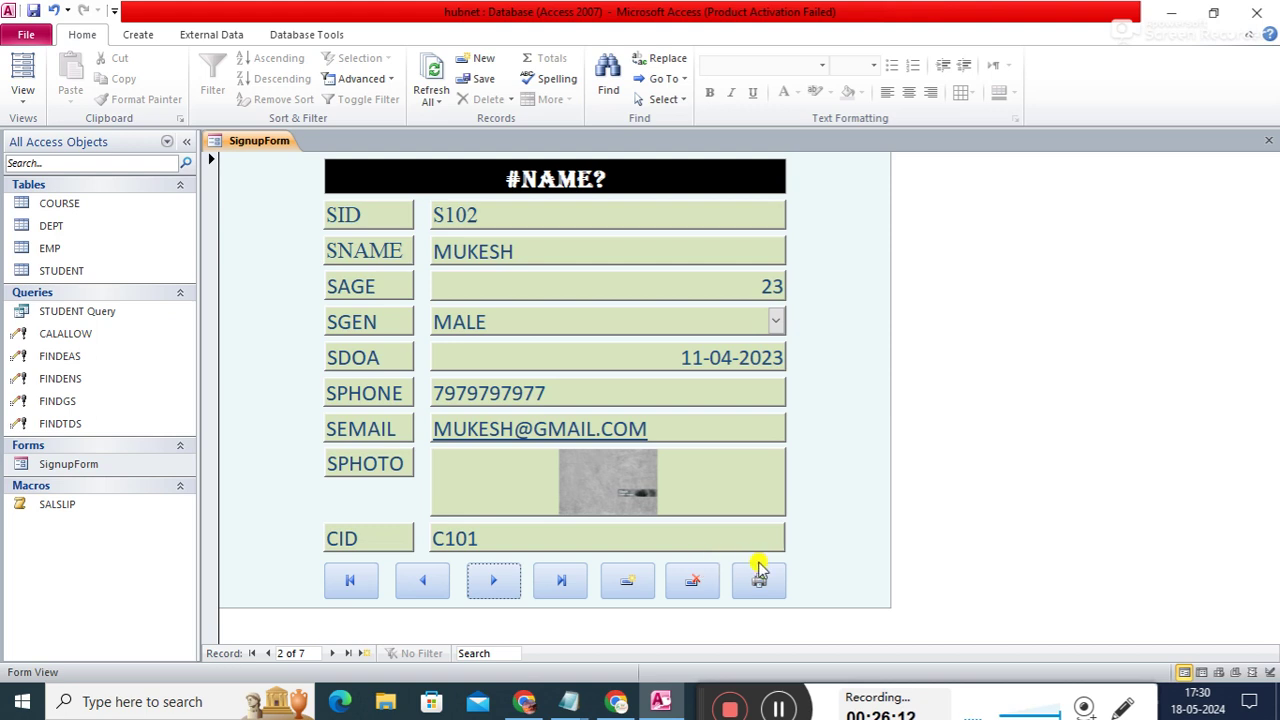
pyautogui.click(691, 588)
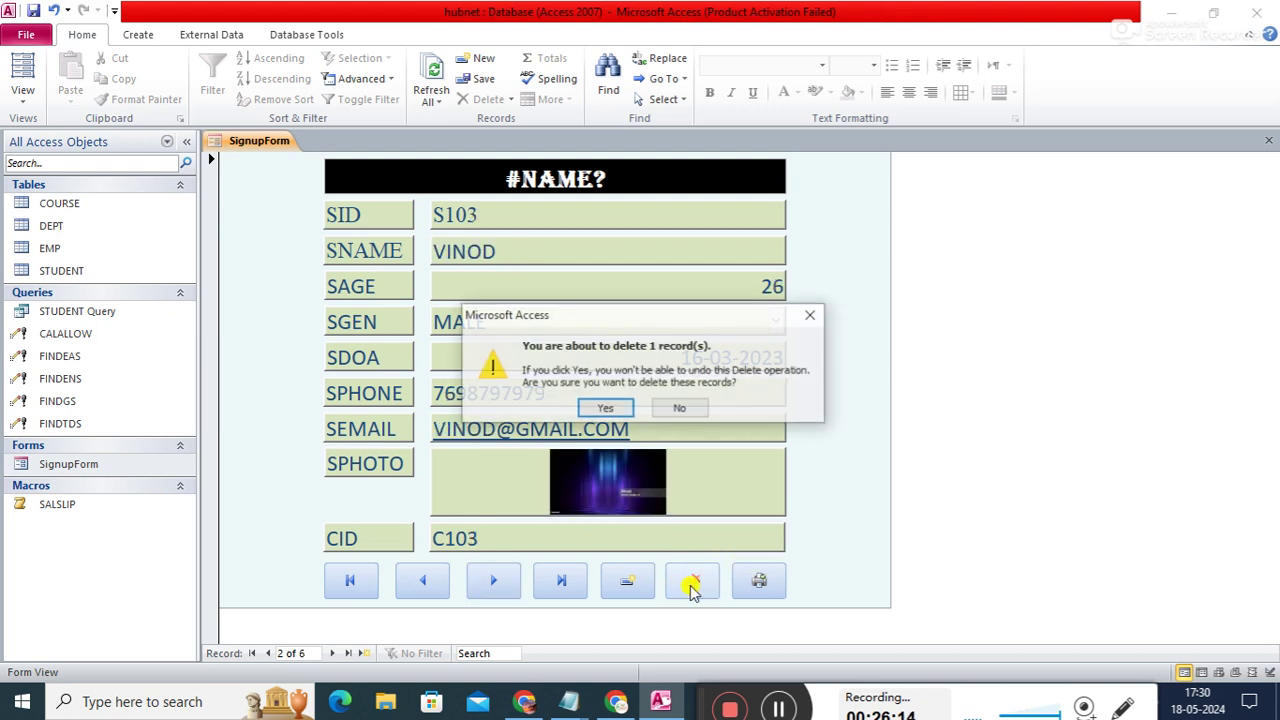
pyautogui.click(601, 410)
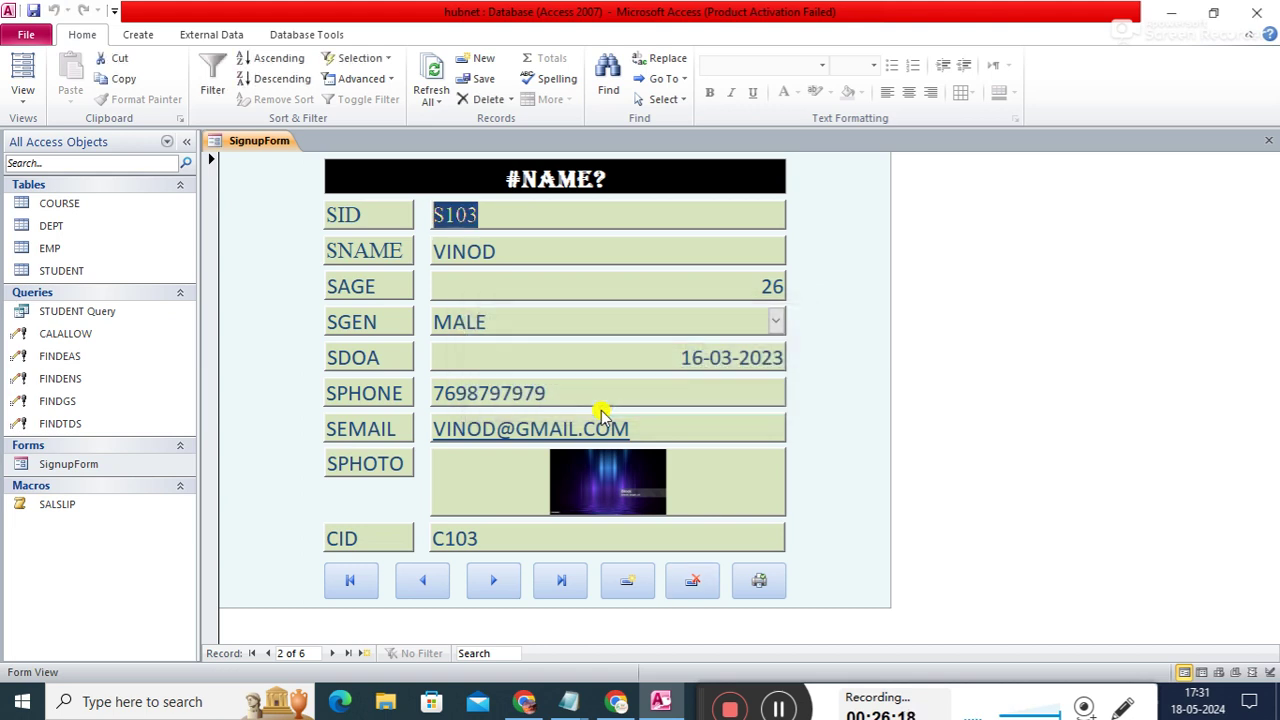
# - Close SignupForm and open the STUDENT table to check the records
pyautogui.rightClick(277, 145)
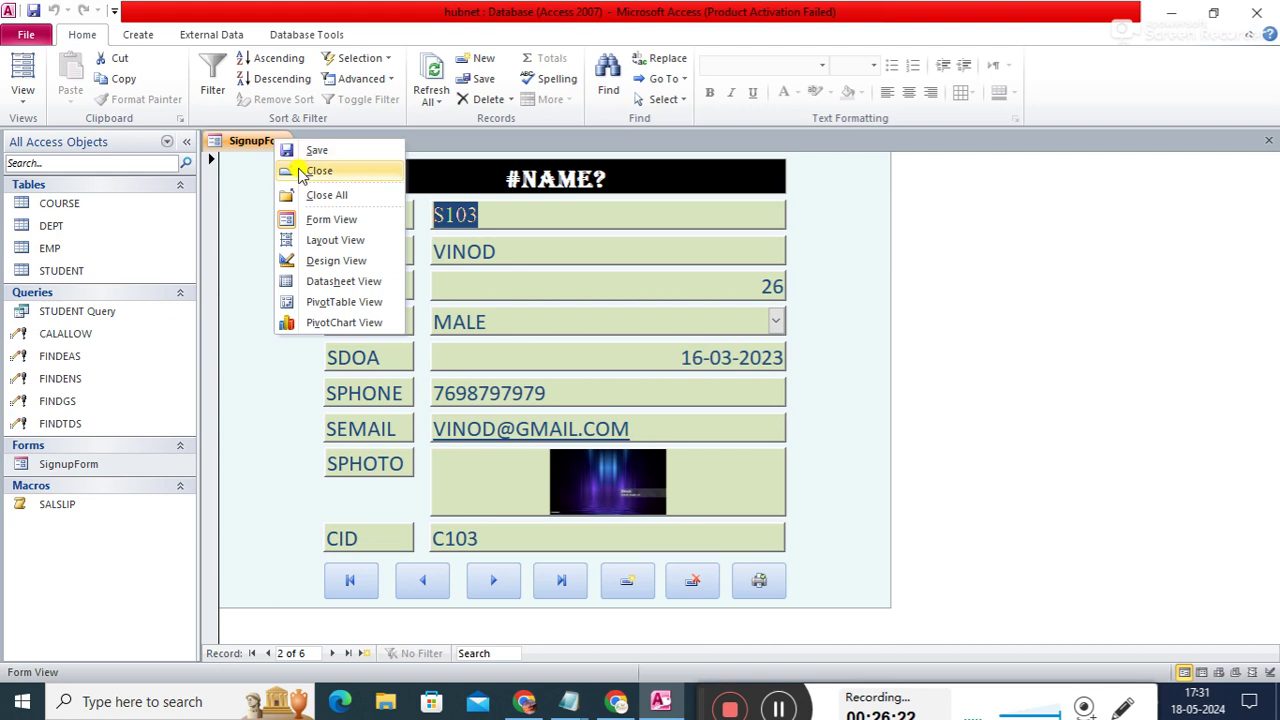
pyautogui.click(302, 172)
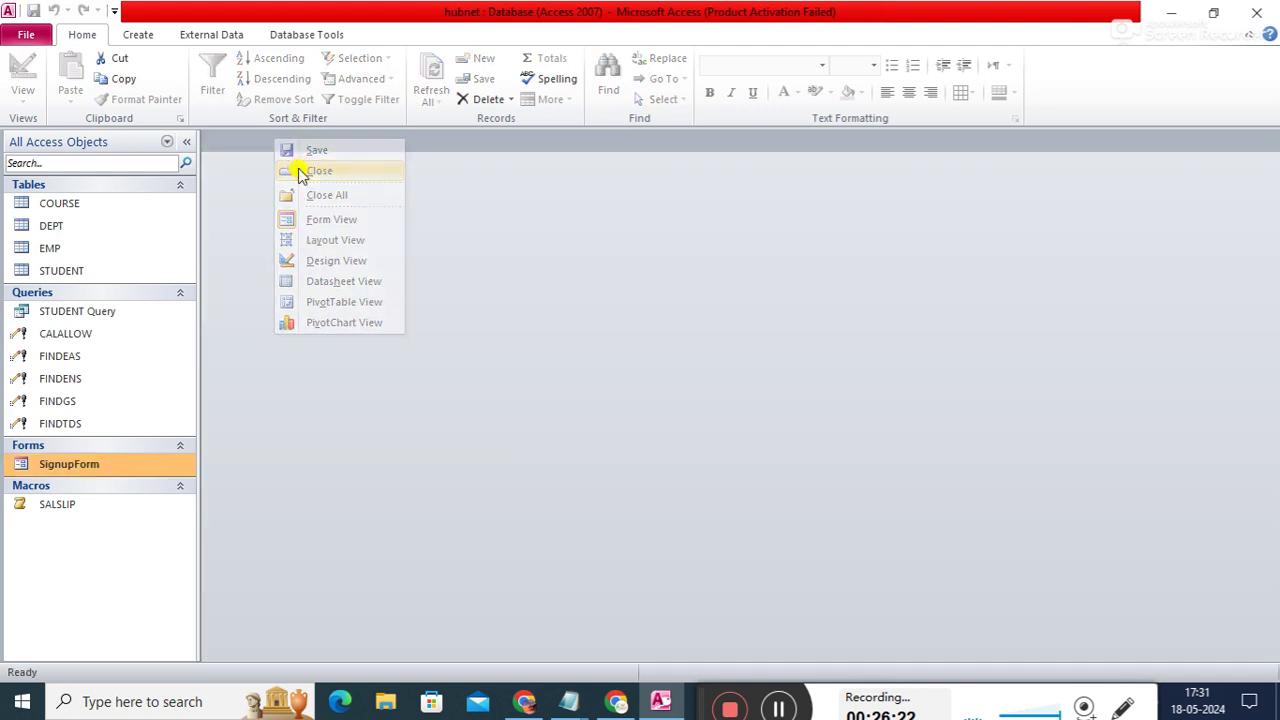
pyautogui.doubleClick(63, 270)
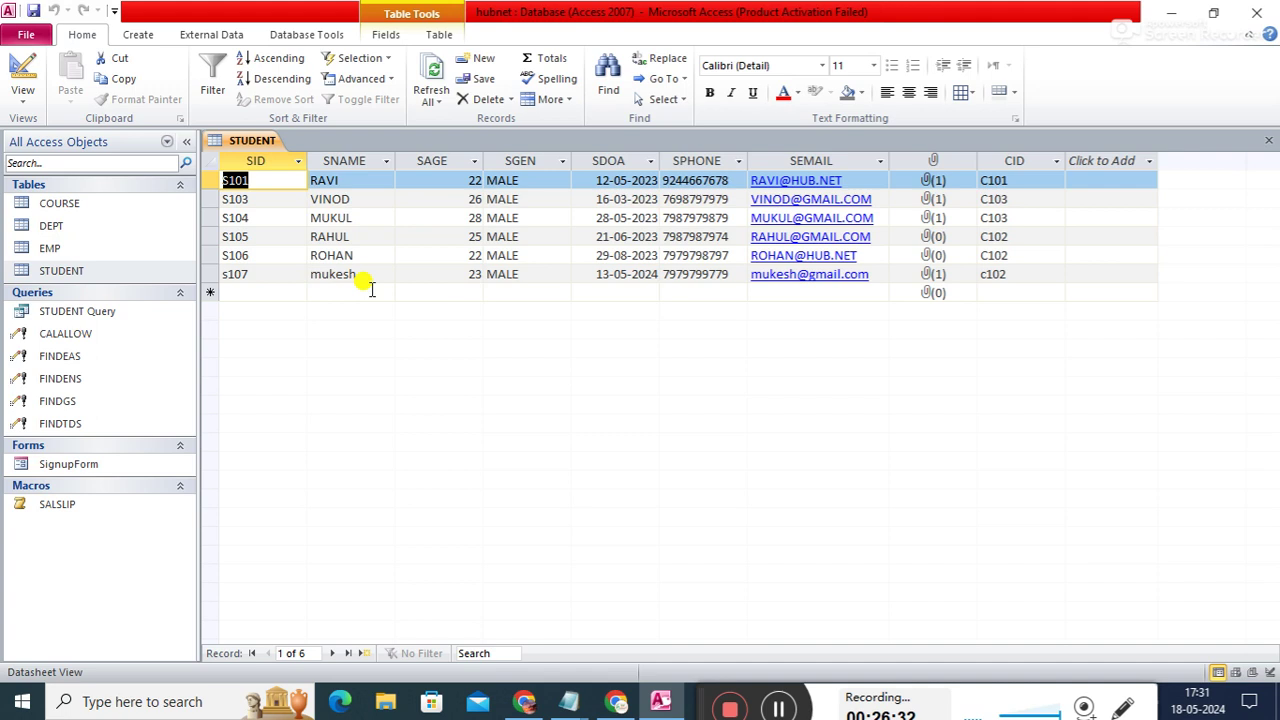
# - Reopen SignupForm on record 1 of 6 and bring up its object options
pyautogui.rightClick(260, 140)
pyautogui.click(278, 156)
pyautogui.click(103, 467)
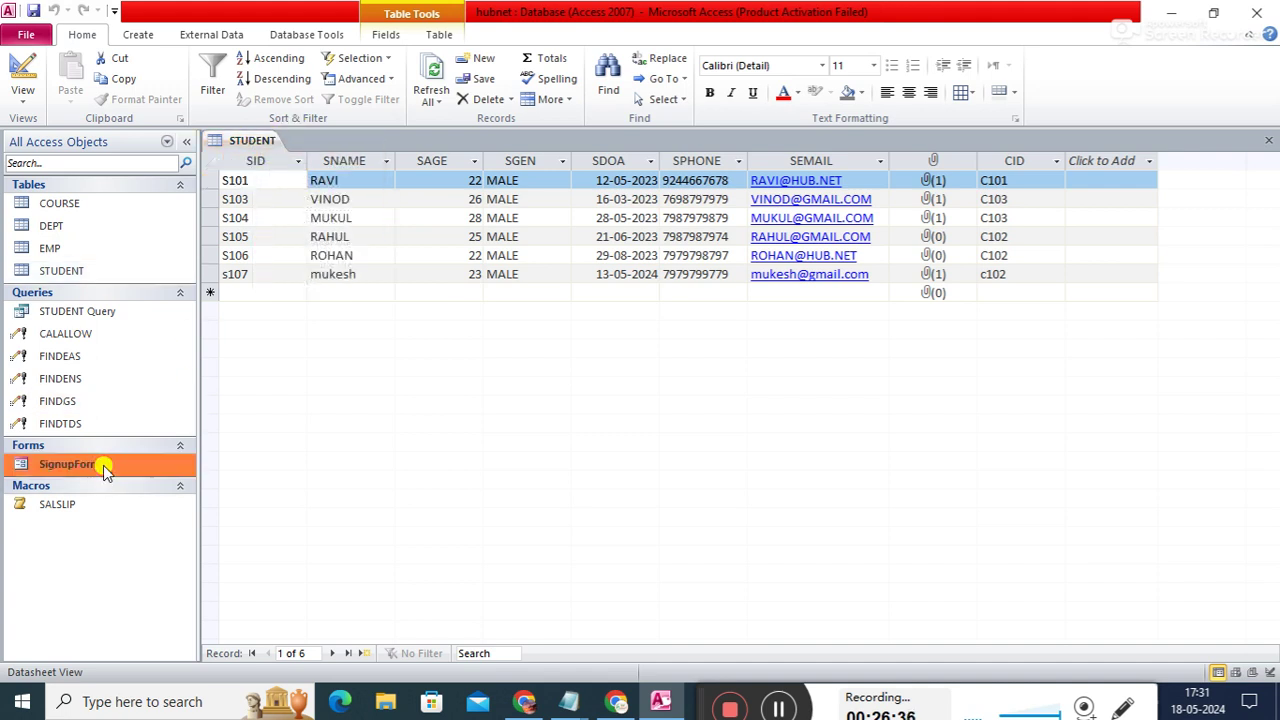
pyautogui.doubleClick(103, 465)
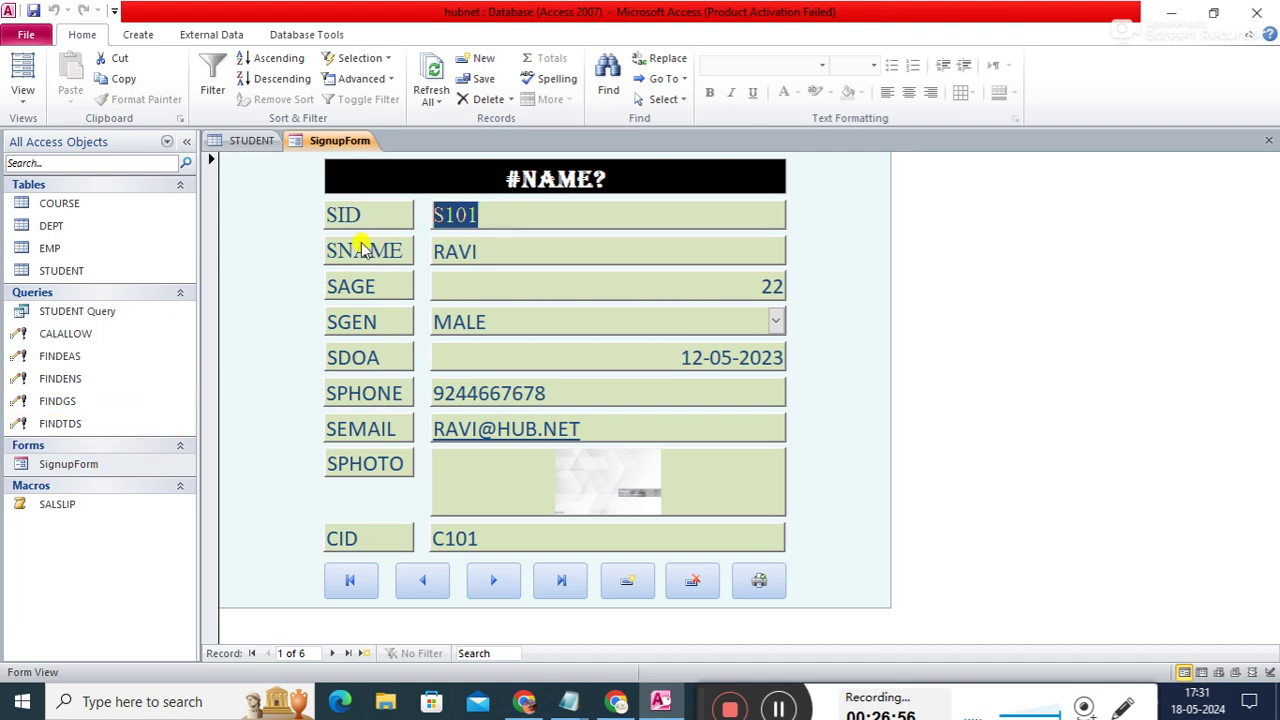
pyautogui.click(120, 466)
pyautogui.rightClick(120, 466)
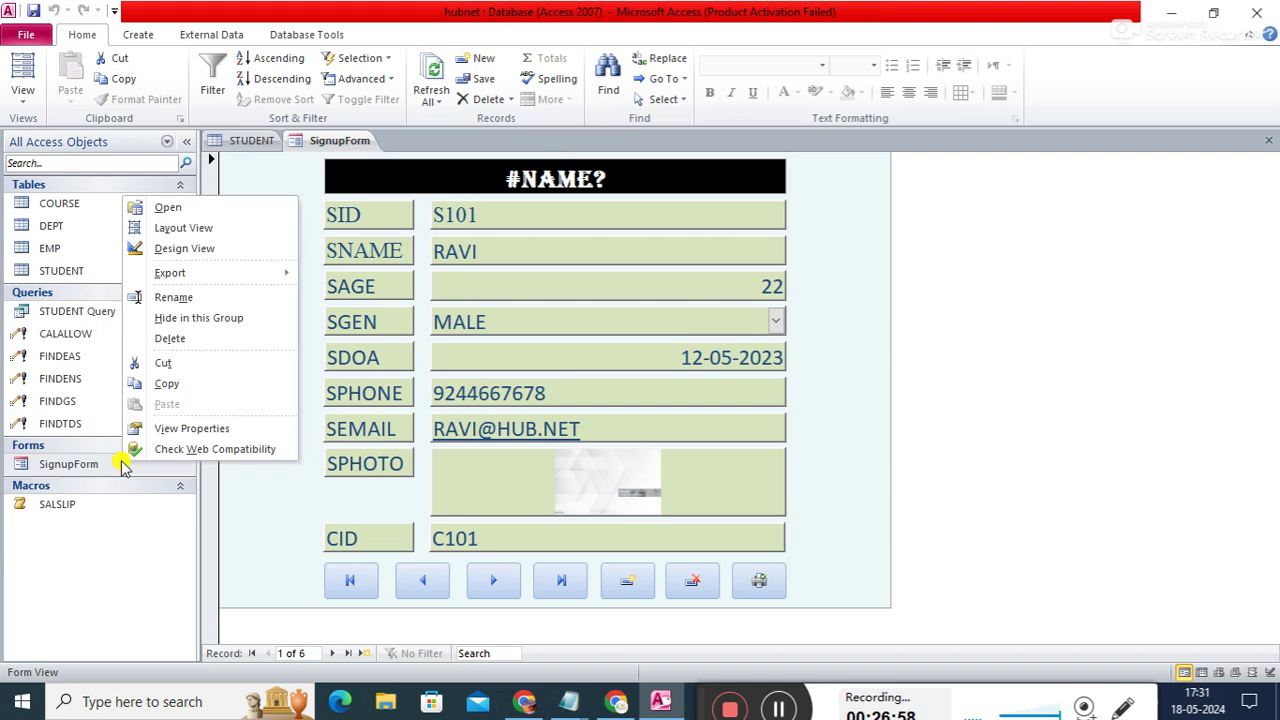
# - Open SignupForm in Design View and select its STUDENT SIGNUP FORM title box, Text9
pyautogui.click(180, 248)
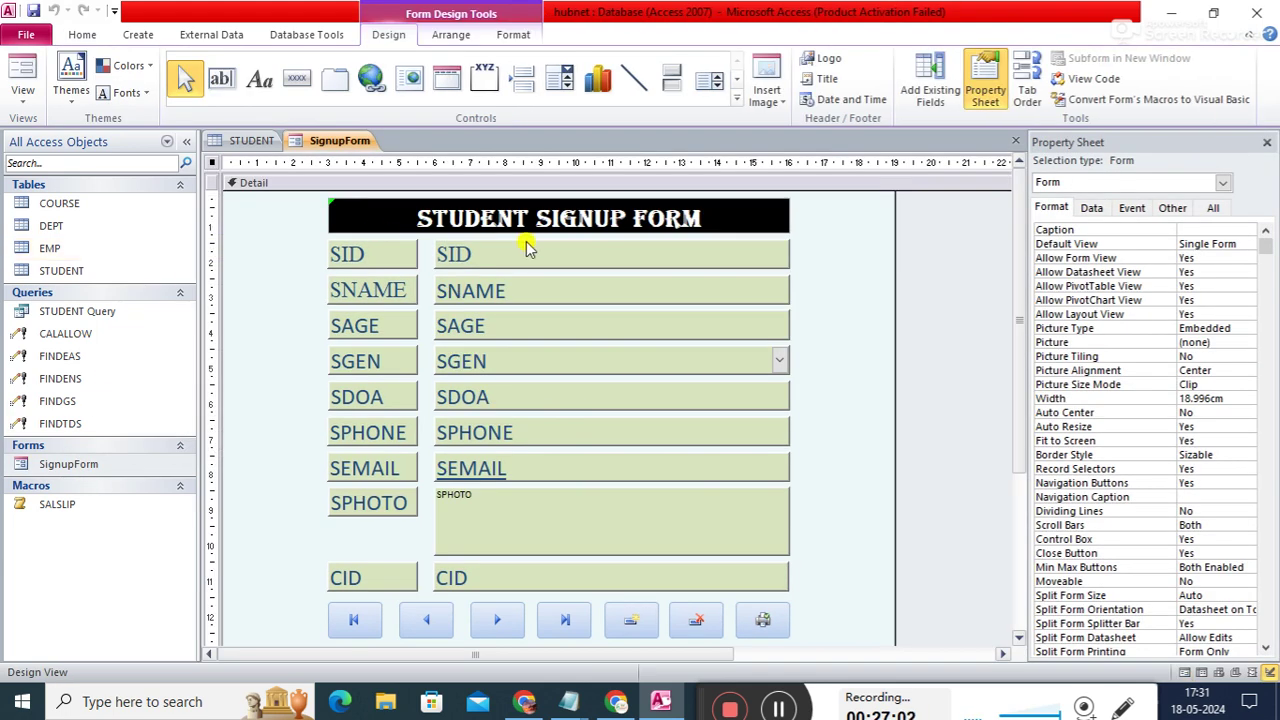
pyautogui.click(701, 211)
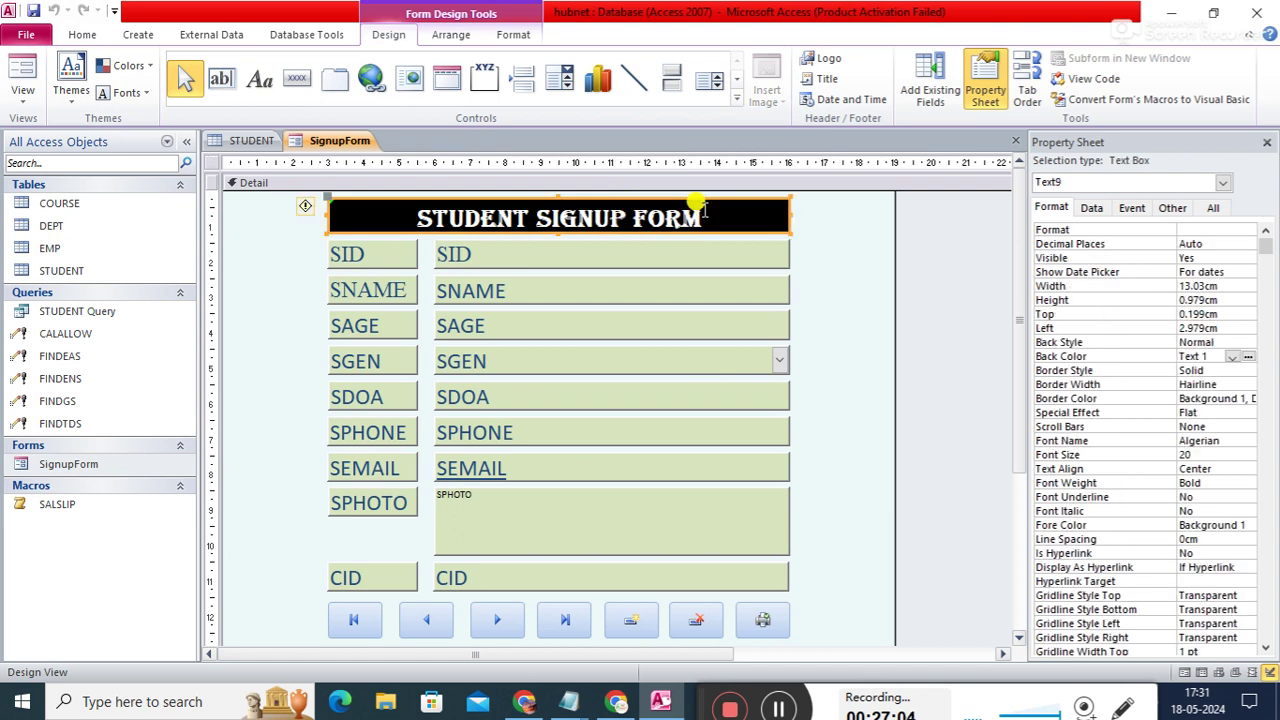
pyautogui.click(1223, 184)
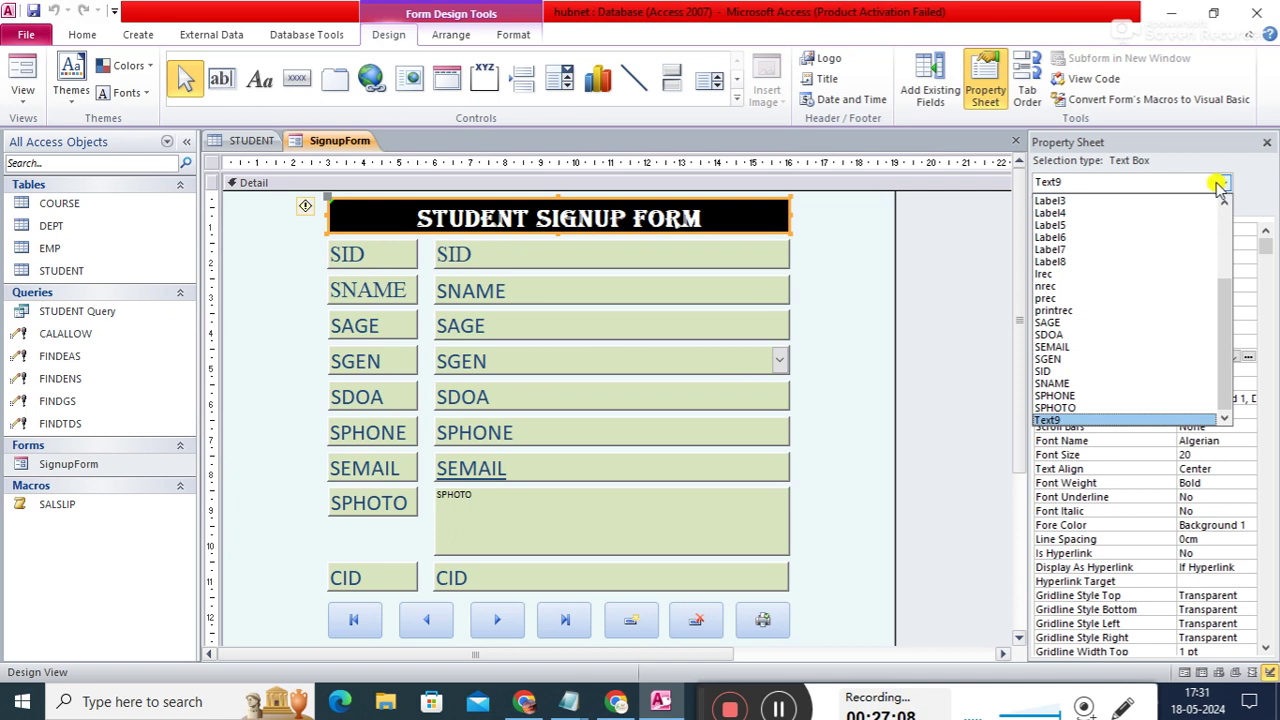
pyautogui.press('Escape')
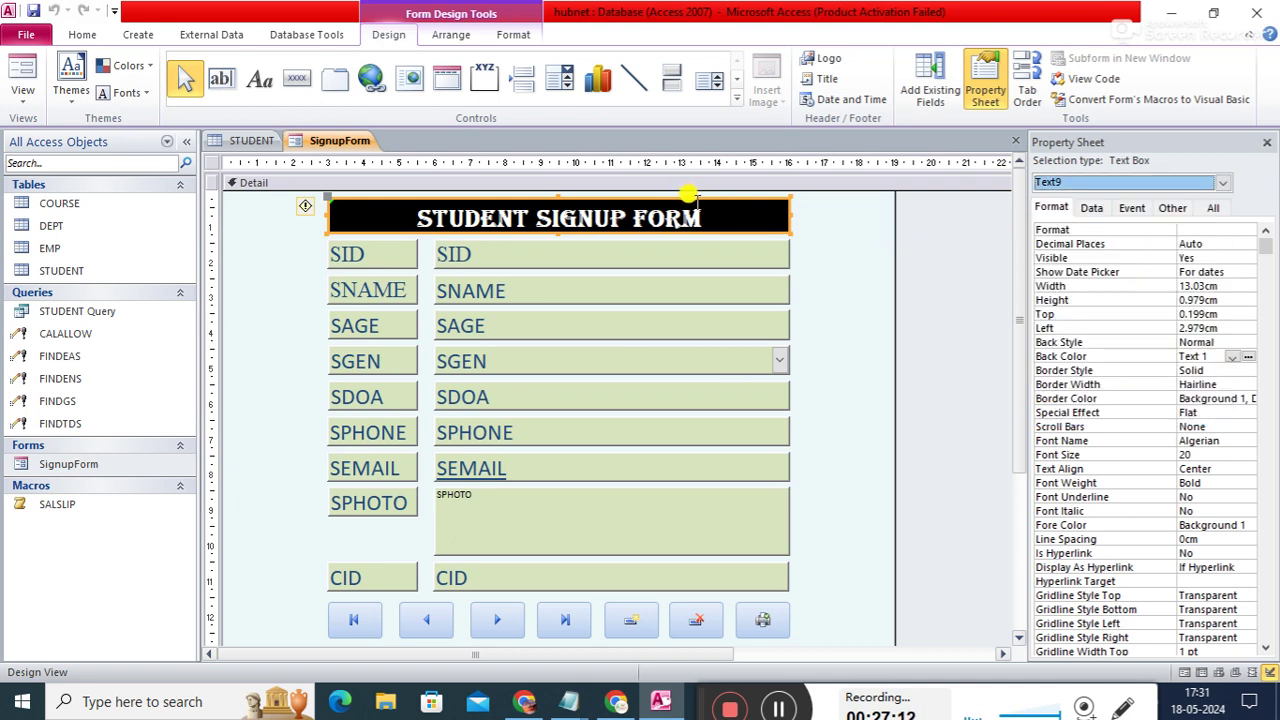
pyautogui.click(697, 200)
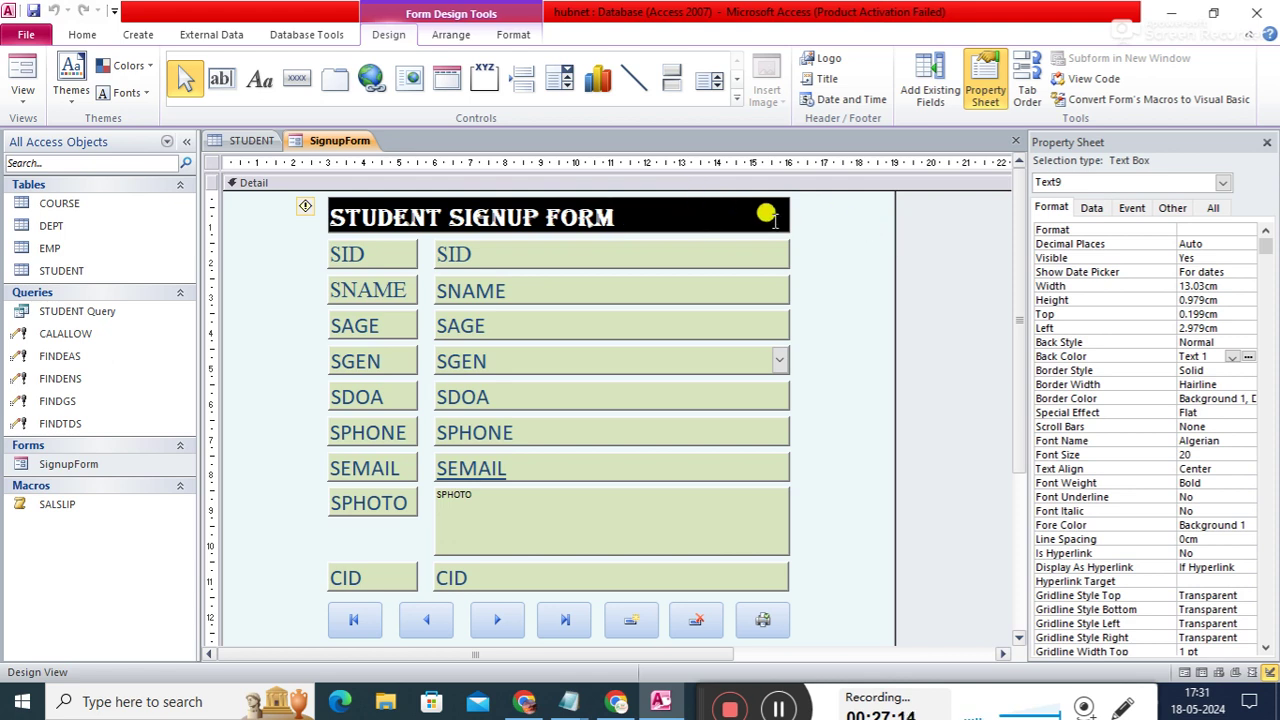
pyautogui.click(940, 243)
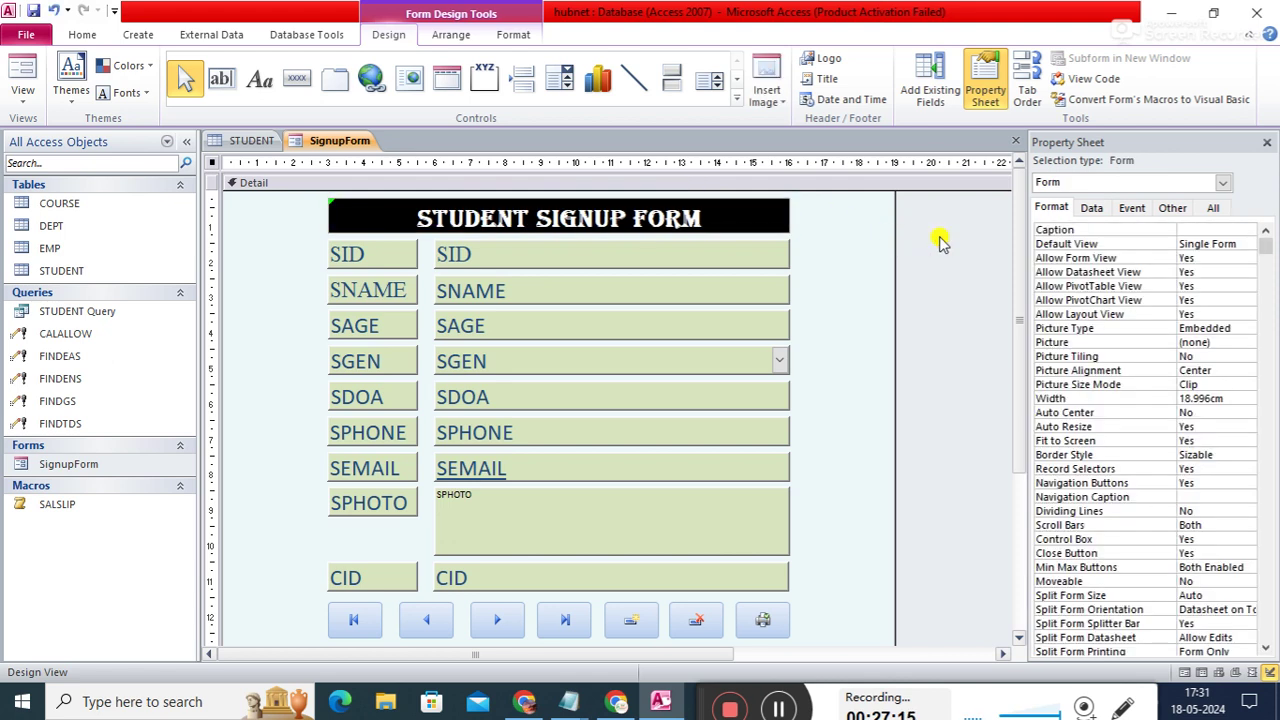
pyautogui.click(737, 207)
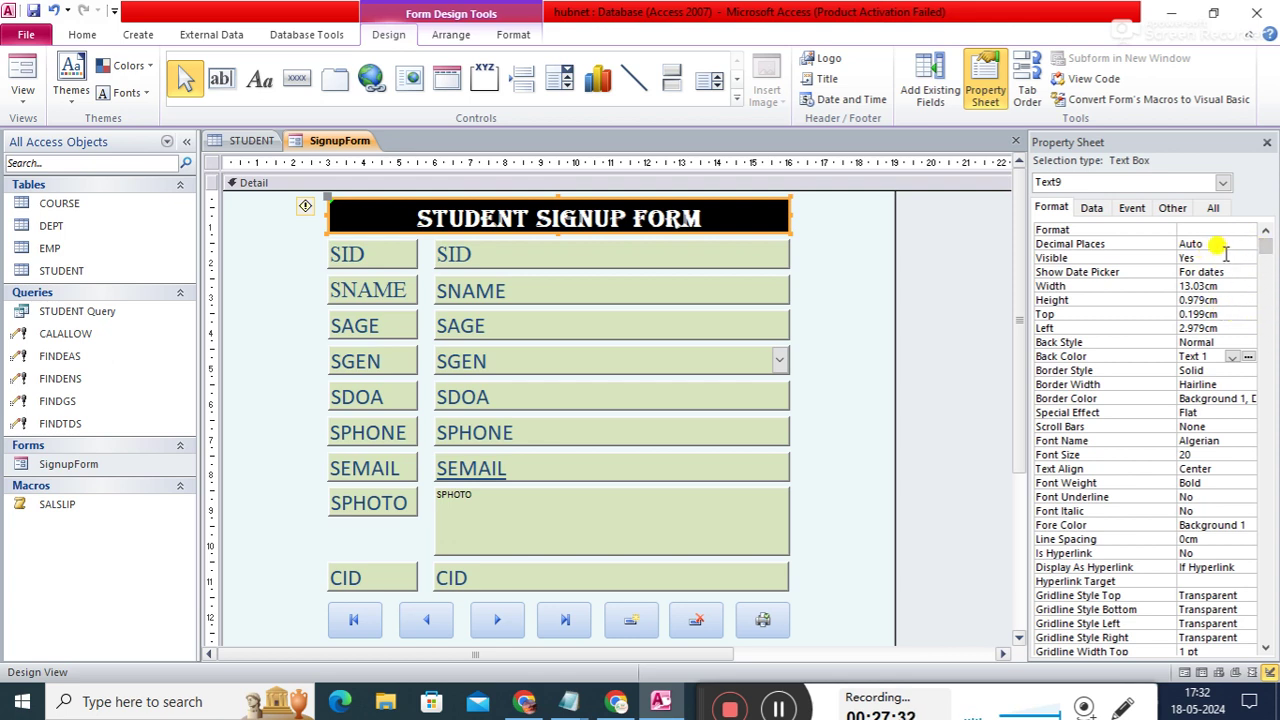
pyautogui.click(1192, 247)
pyautogui.click(1213, 229)
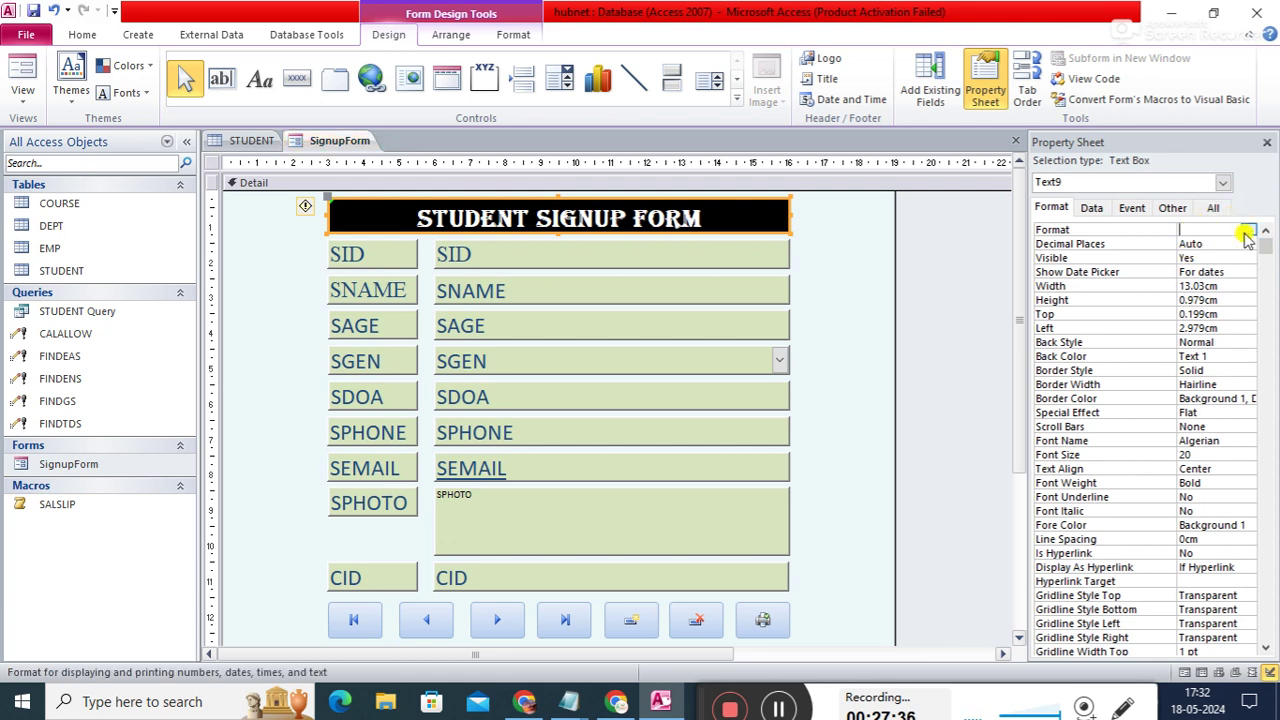
pyautogui.click(1247, 231)
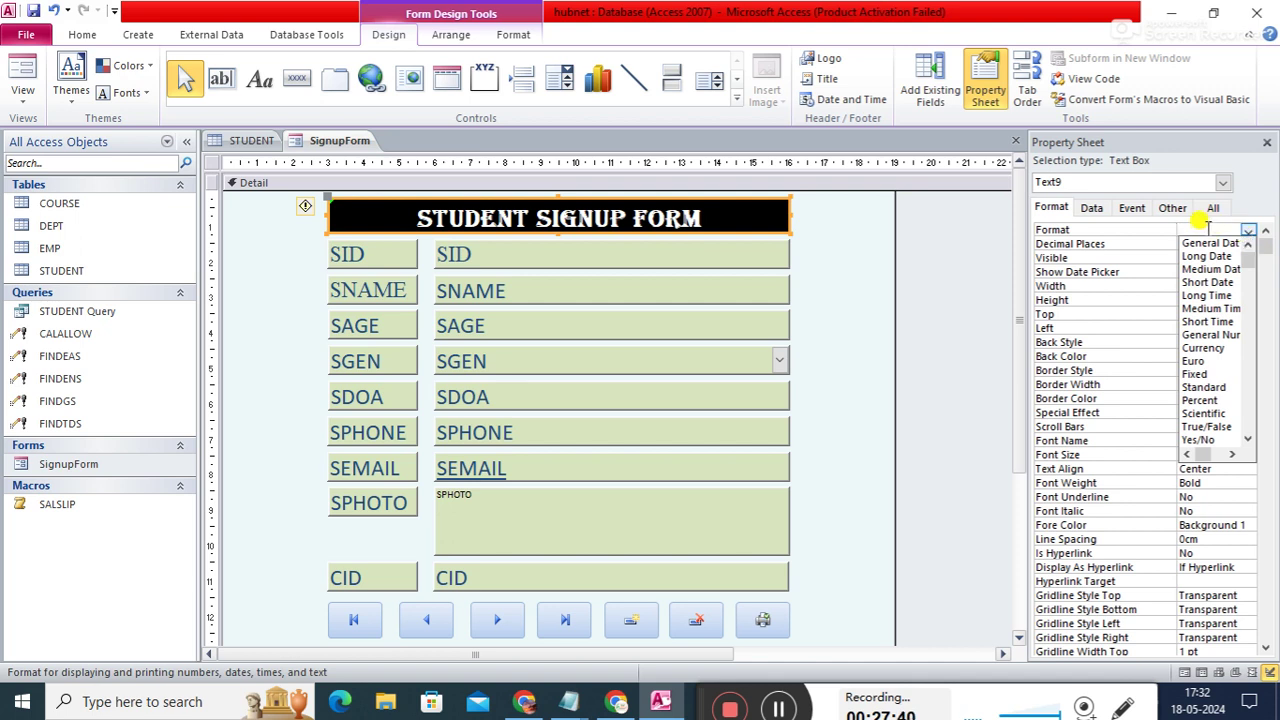
pyautogui.click(1091, 208)
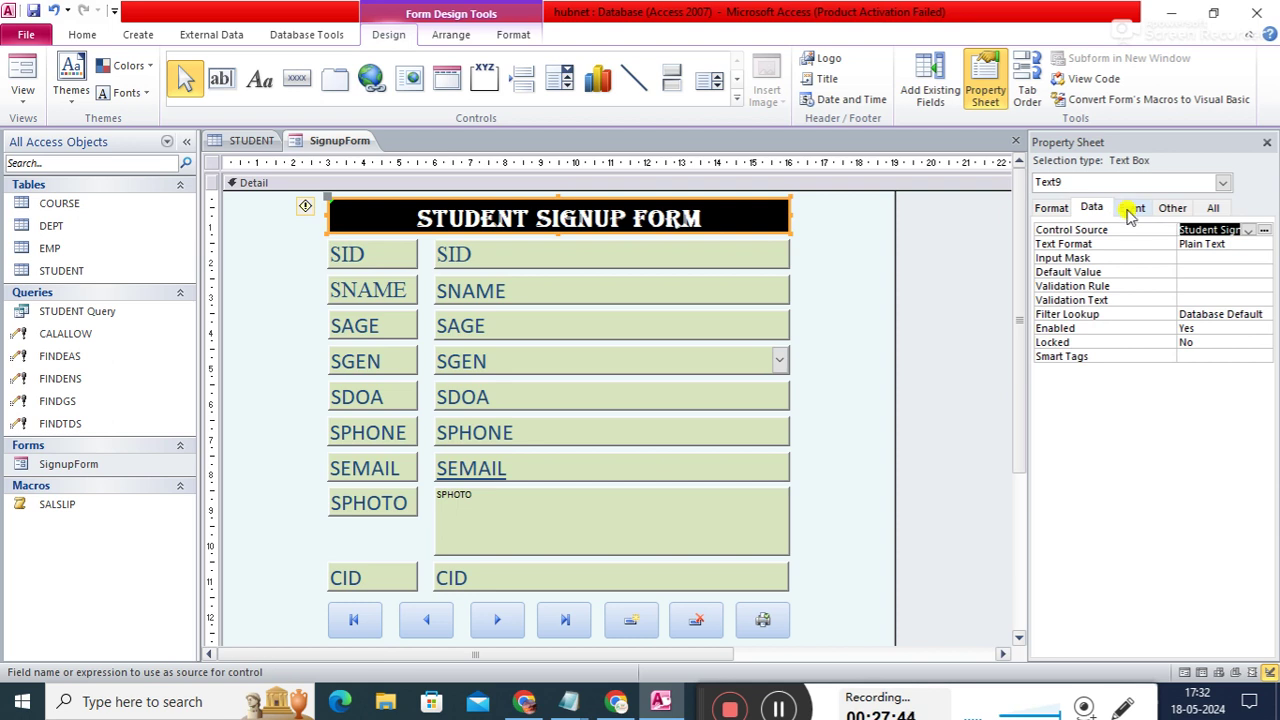
pyautogui.click(1129, 210)
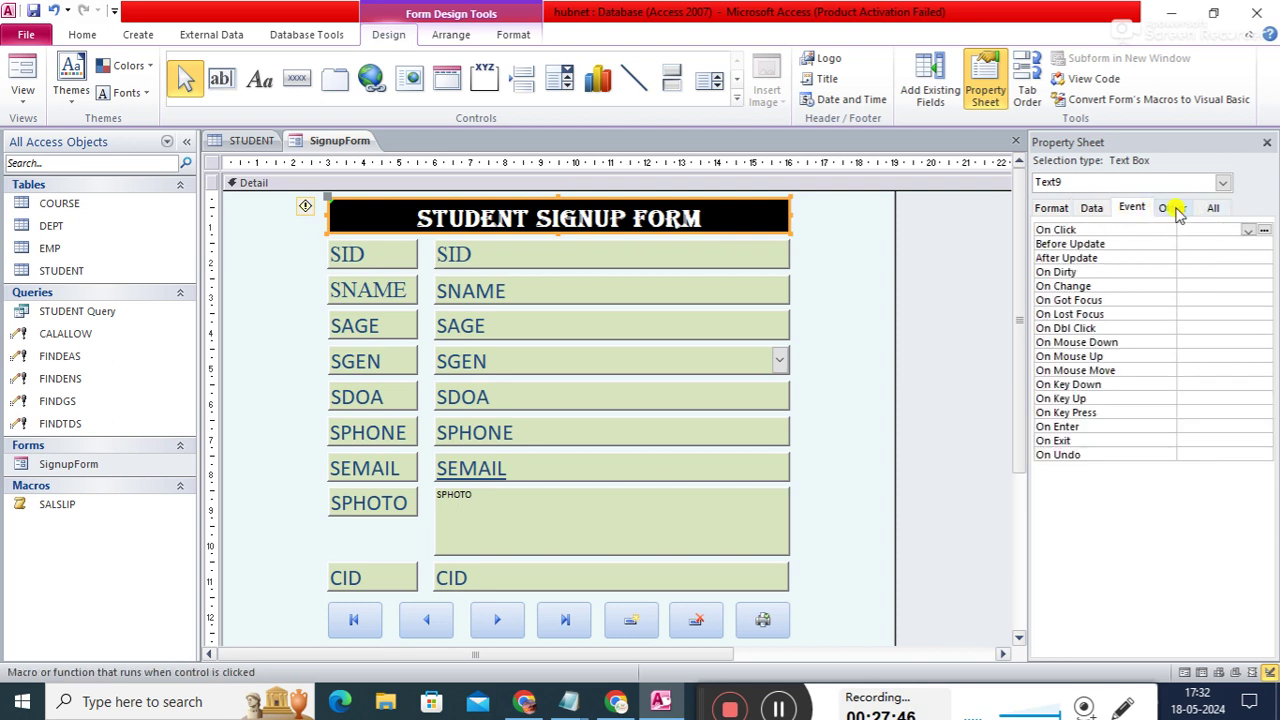
pyautogui.click(1181, 208)
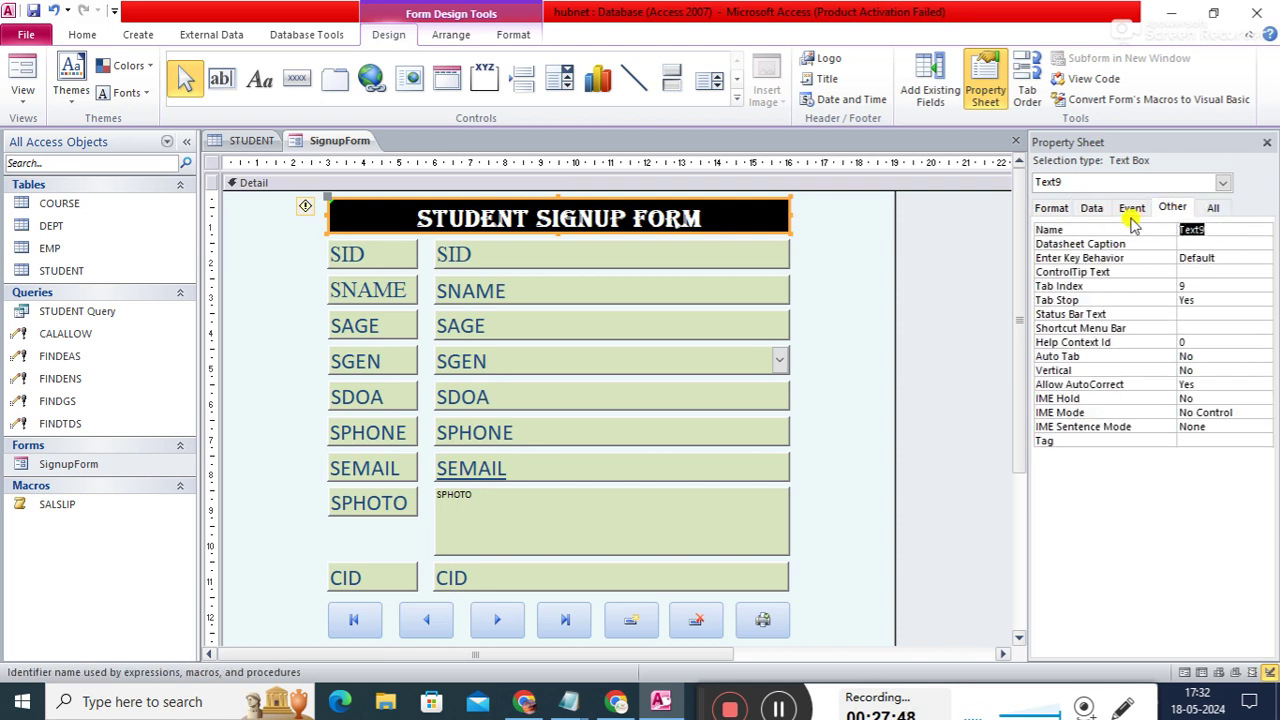
pyautogui.click(1048, 209)
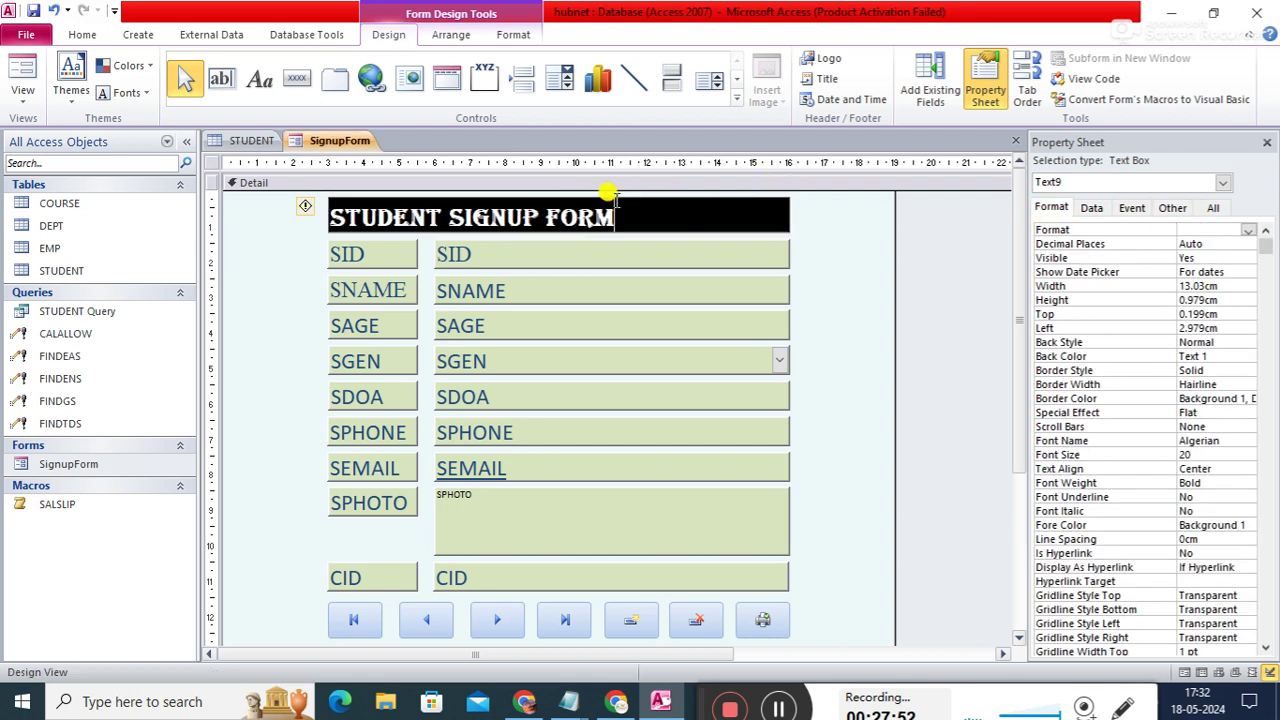
pyautogui.click(822, 236)
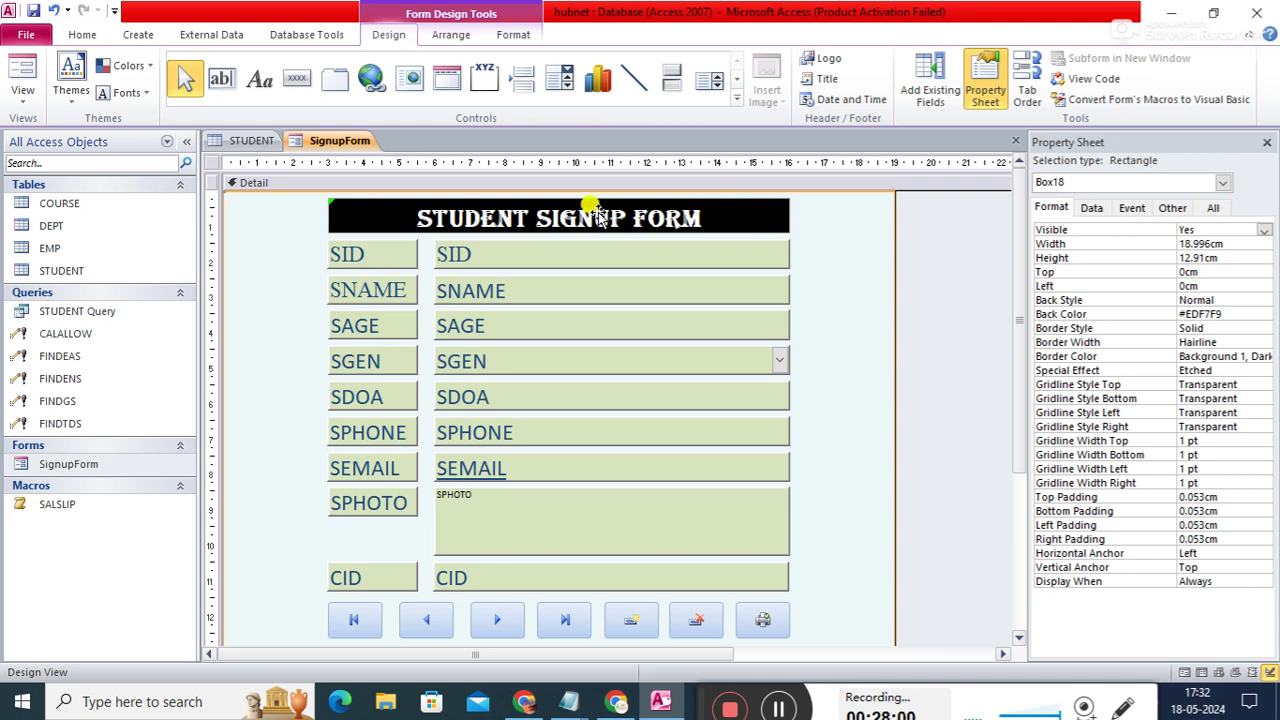
pyautogui.press('Delete')
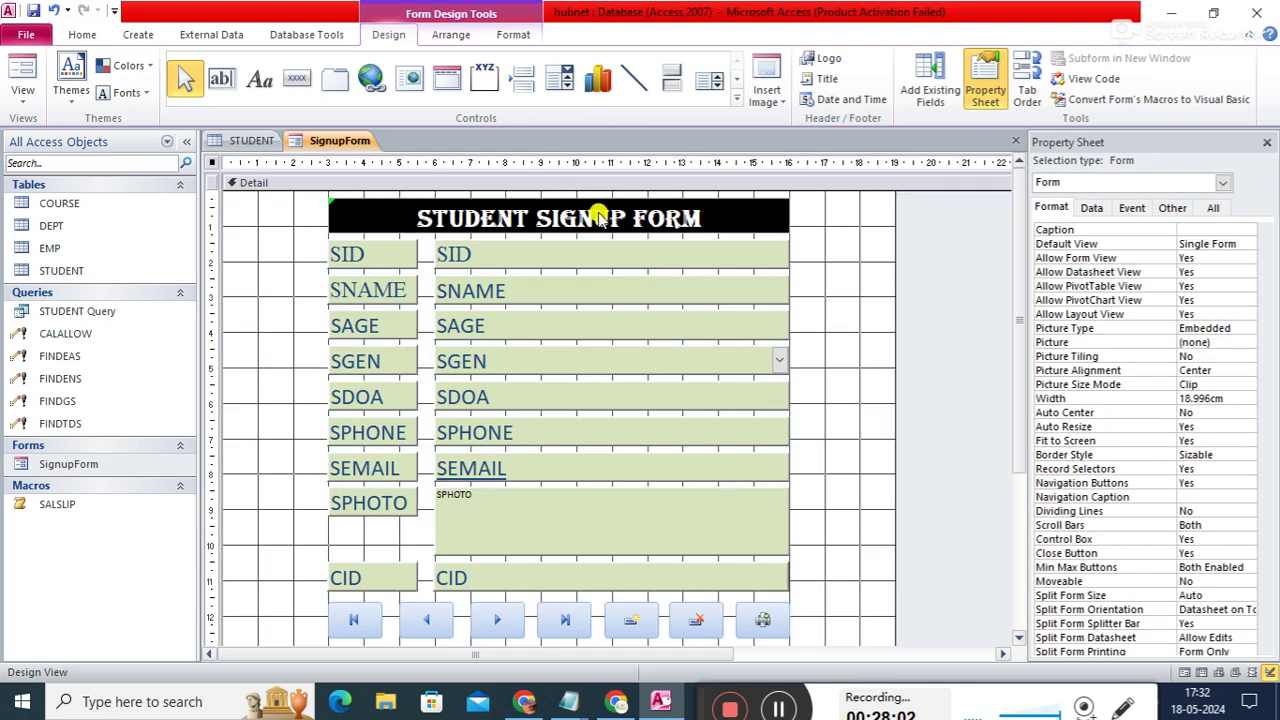
pyautogui.click(811, 214)
pyautogui.click(776, 250)
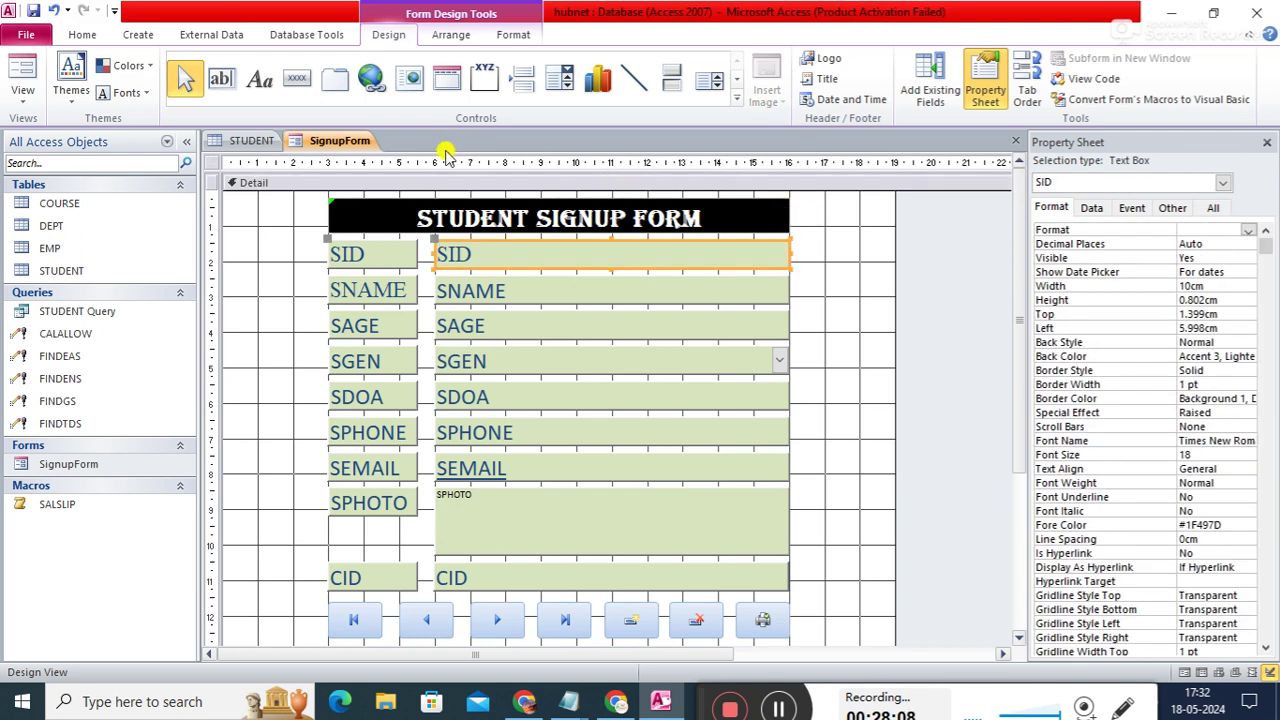
pyautogui.click(785, 212)
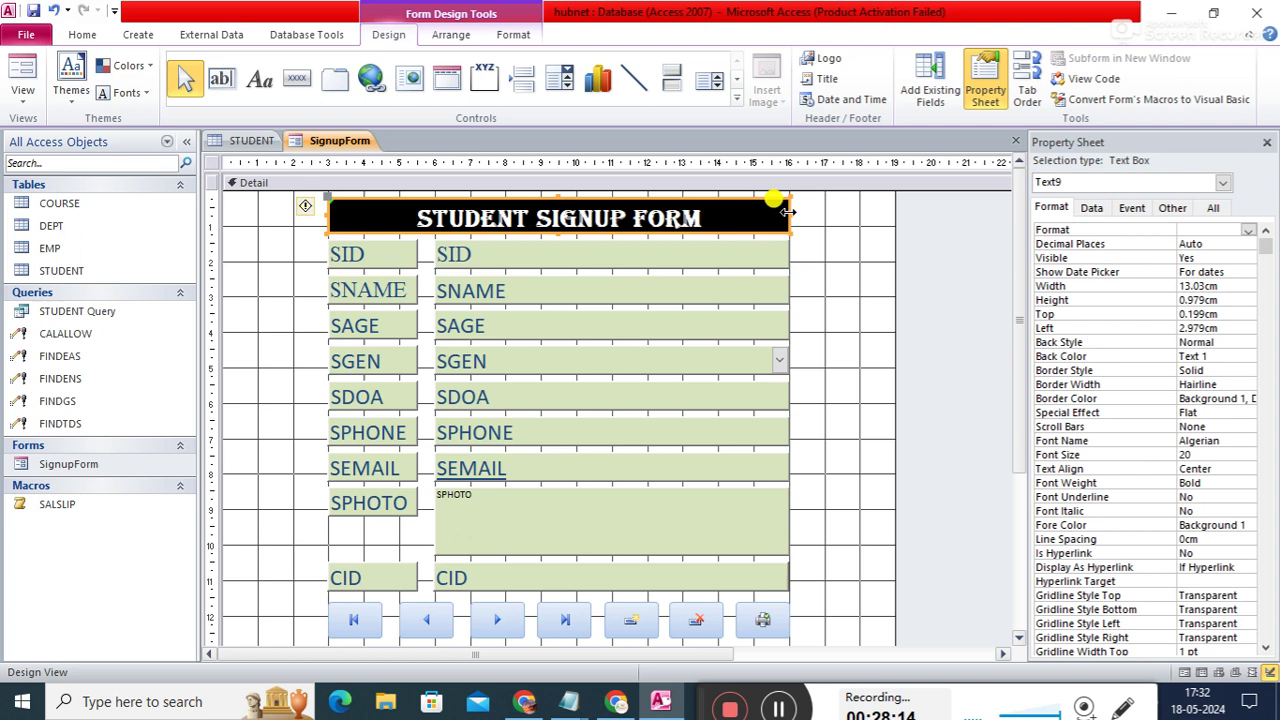
pyautogui.click(787, 213)
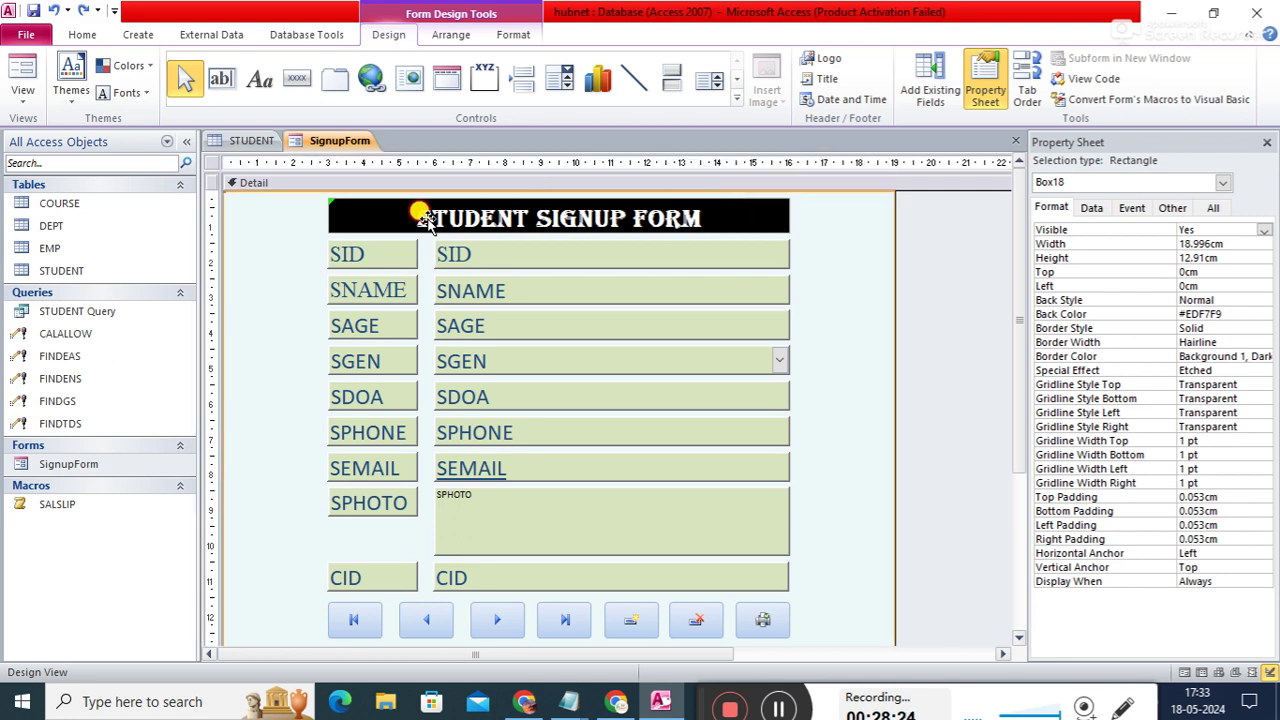
# - Undo the accidental background-rectangle move and delete the old Text9 title box
pyautogui.click(329, 218)
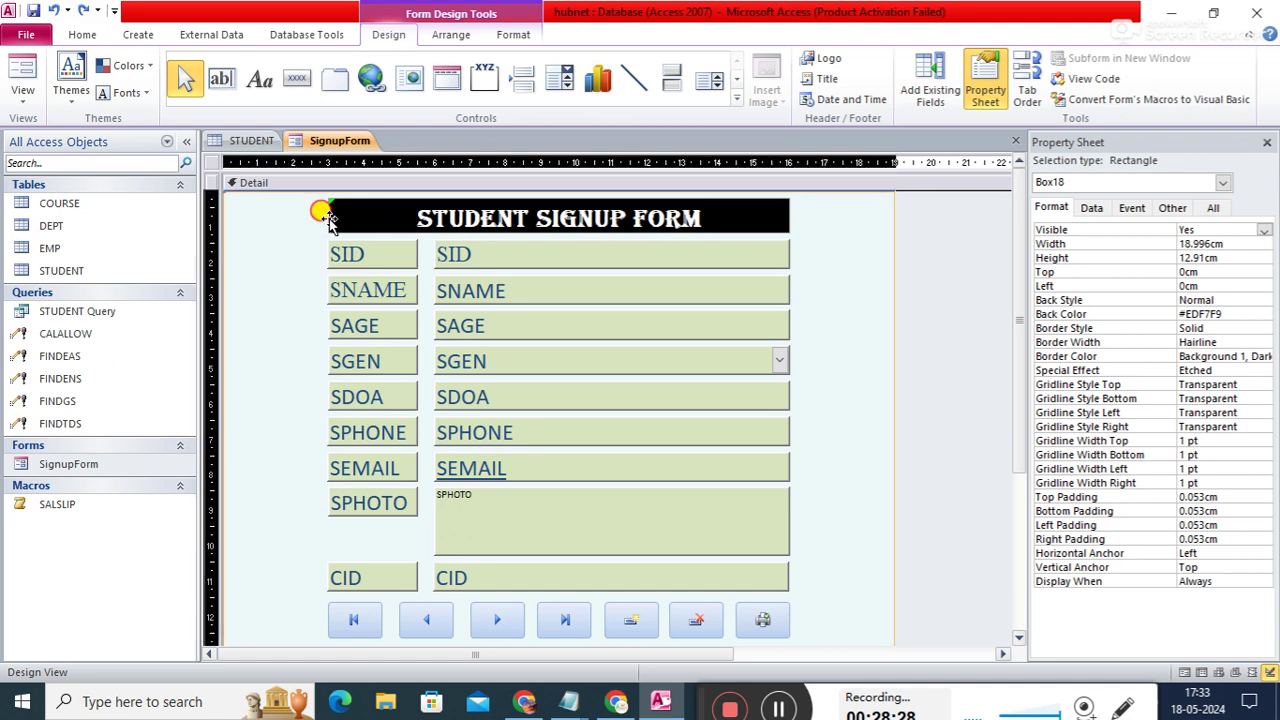
pyautogui.moveTo(324, 215); pyautogui.dragTo(312, 222)
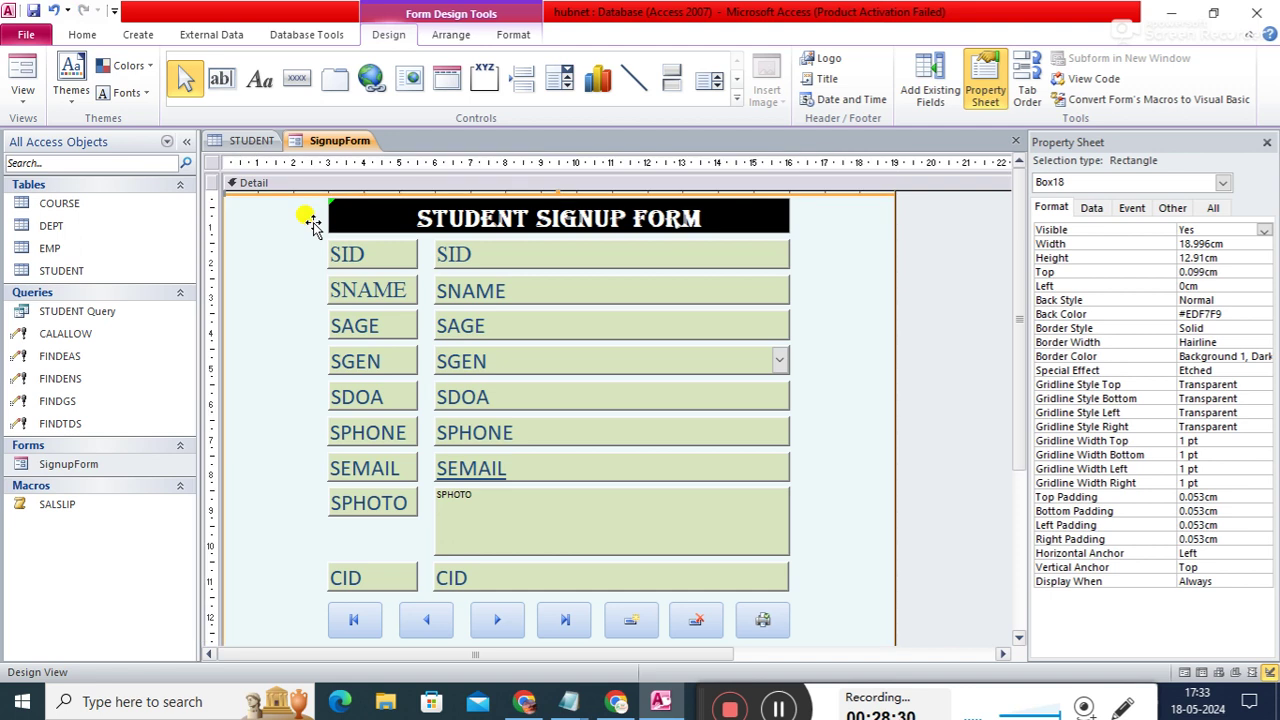
pyautogui.hotkey('ctrl', 'z')
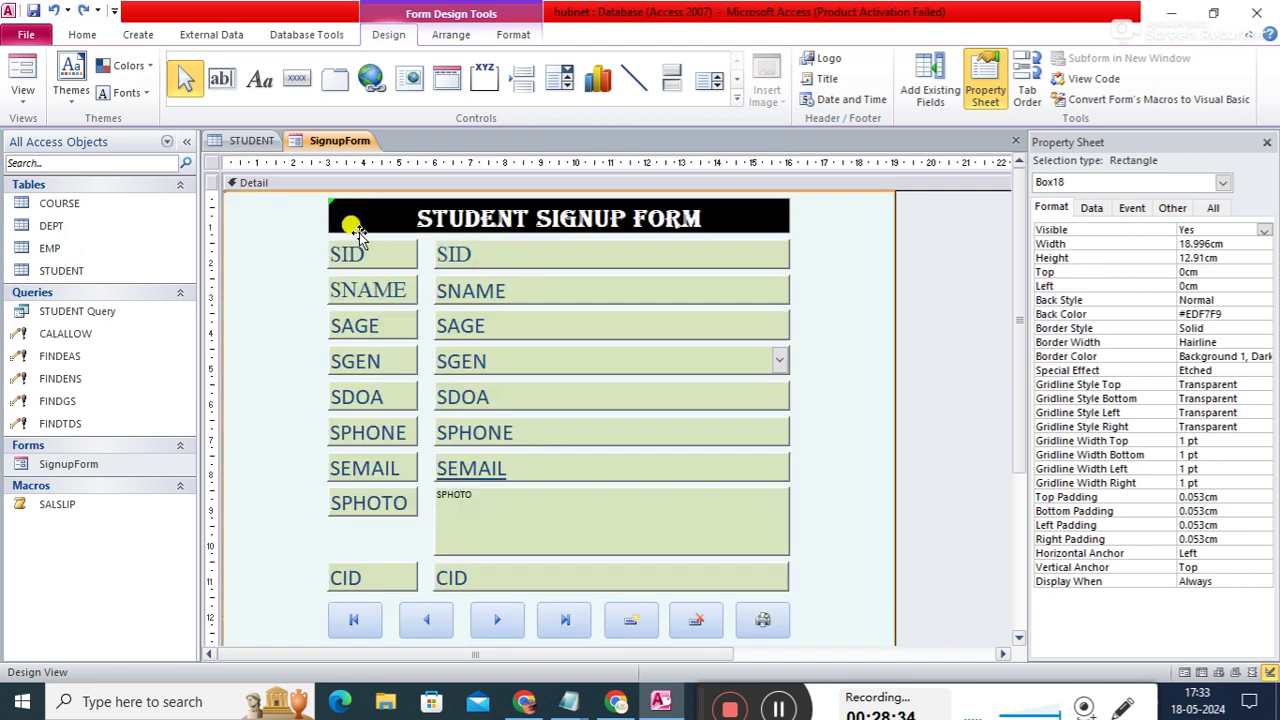
pyautogui.click(354, 222)
pyautogui.click(349, 217)
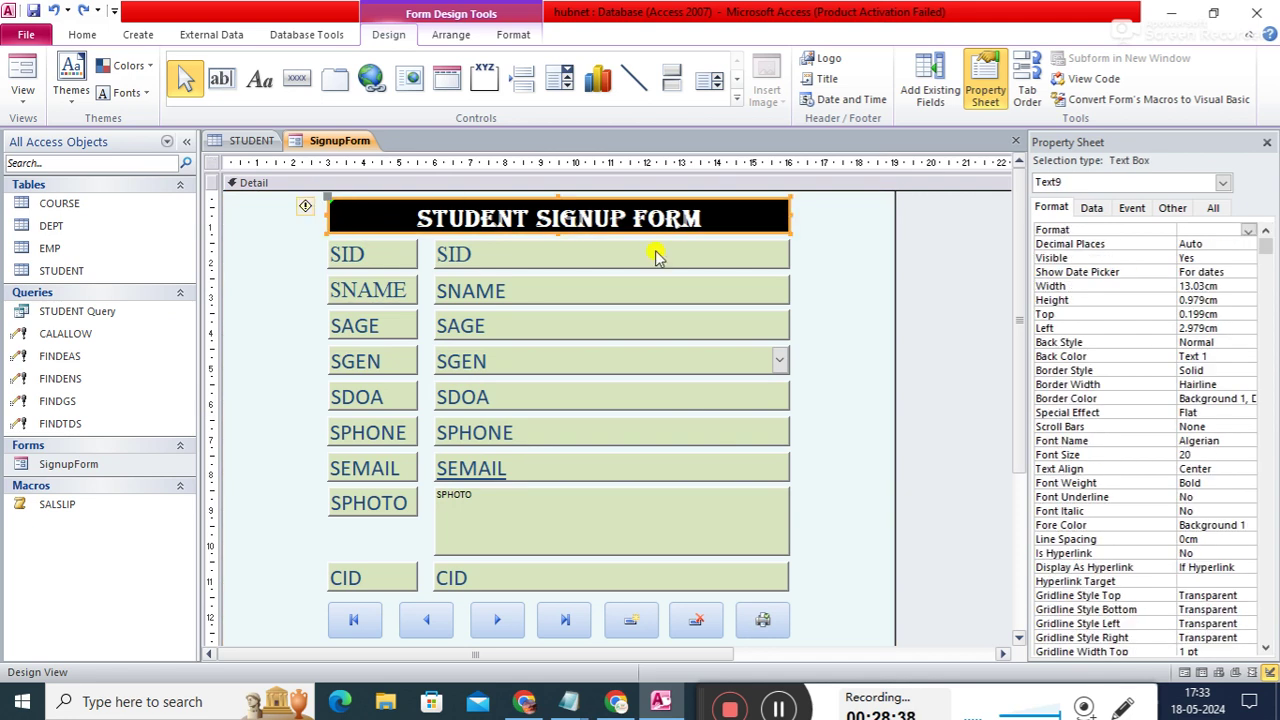
pyautogui.press('Delete')
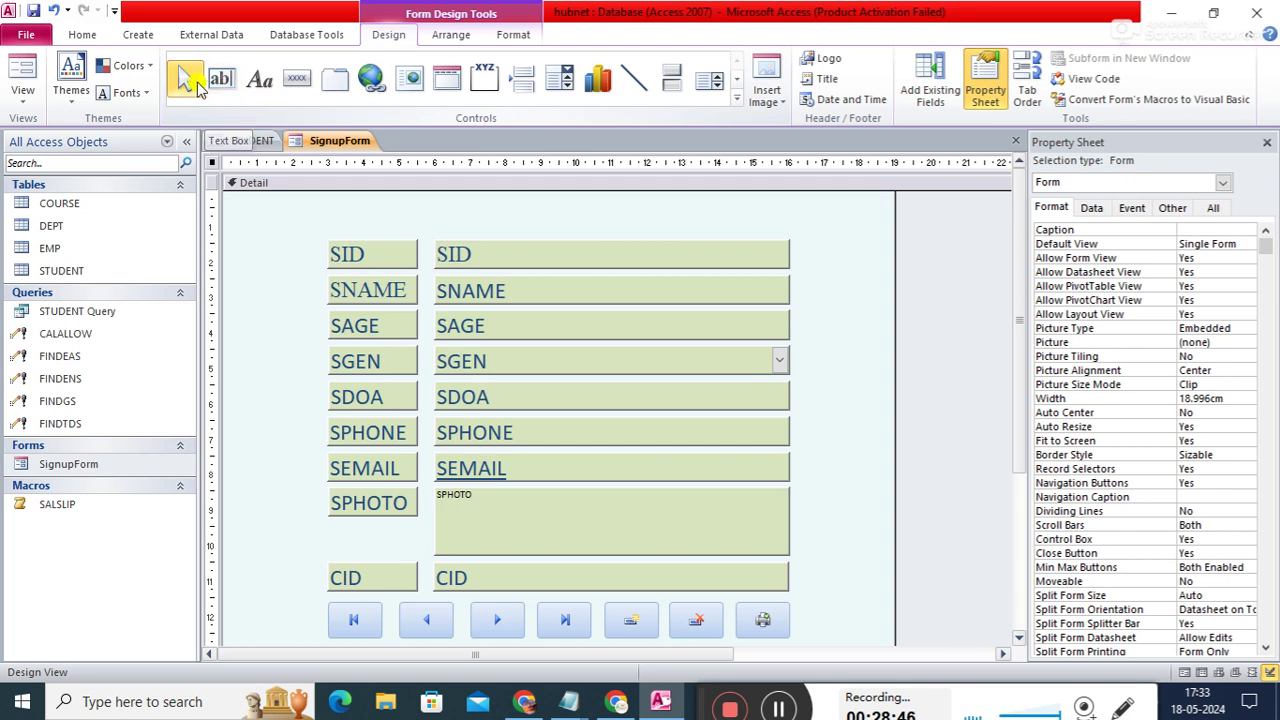
# - Draw a label across the top of the form reading 'Student SignUp Form' and reselect it
pyautogui.click(258, 86)
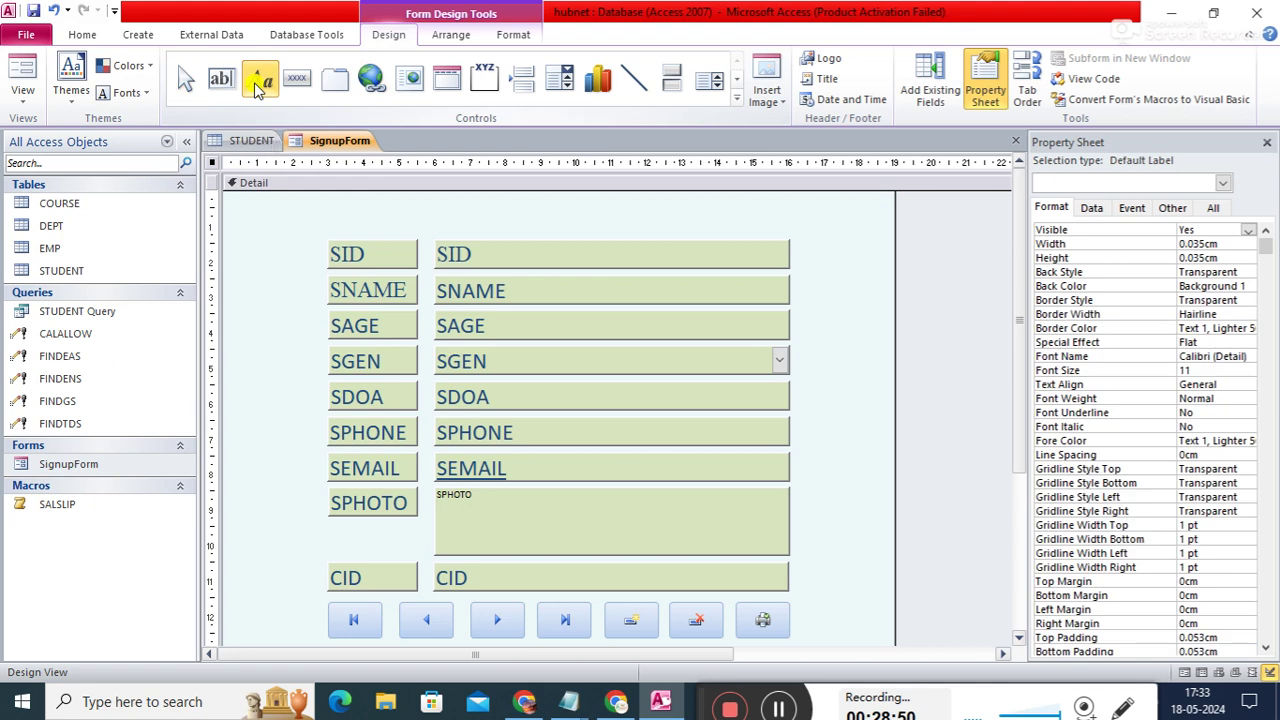
pyautogui.click(328, 192)
pyautogui.moveTo(328, 192); pyautogui.dragTo(786, 230)
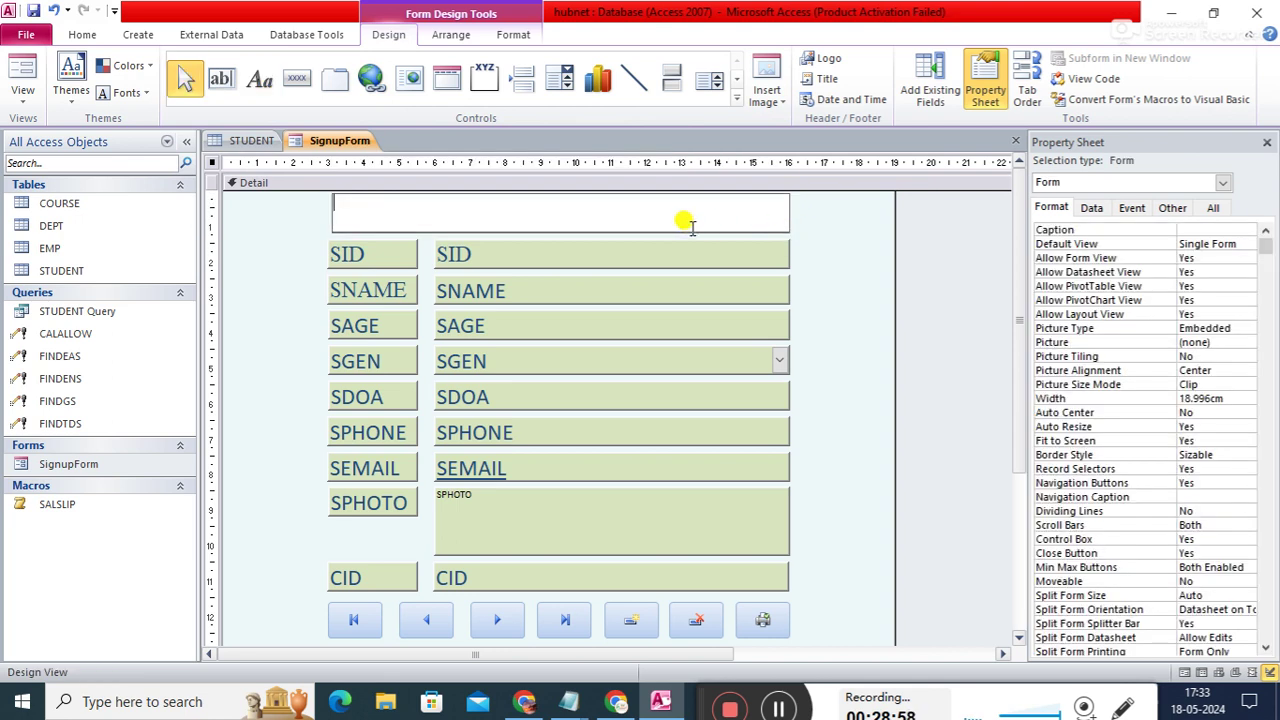
pyautogui.write('Student SignUp F')
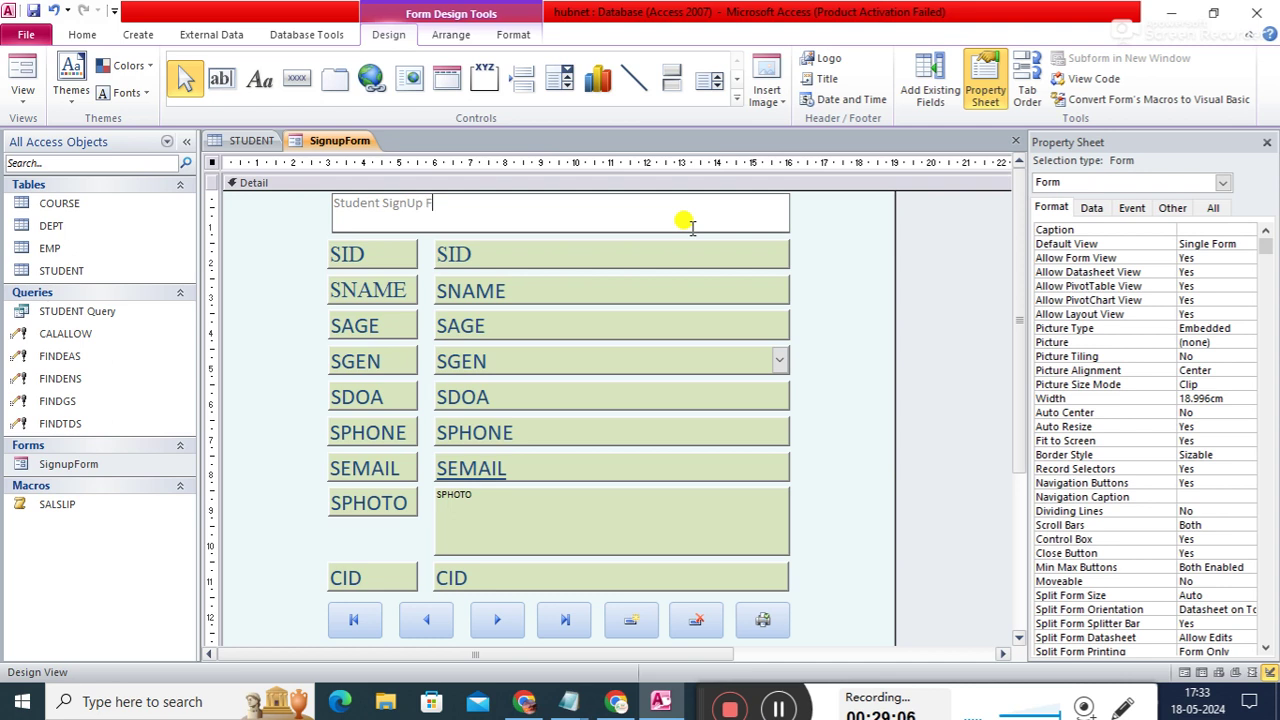
pyautogui.click(850, 260)
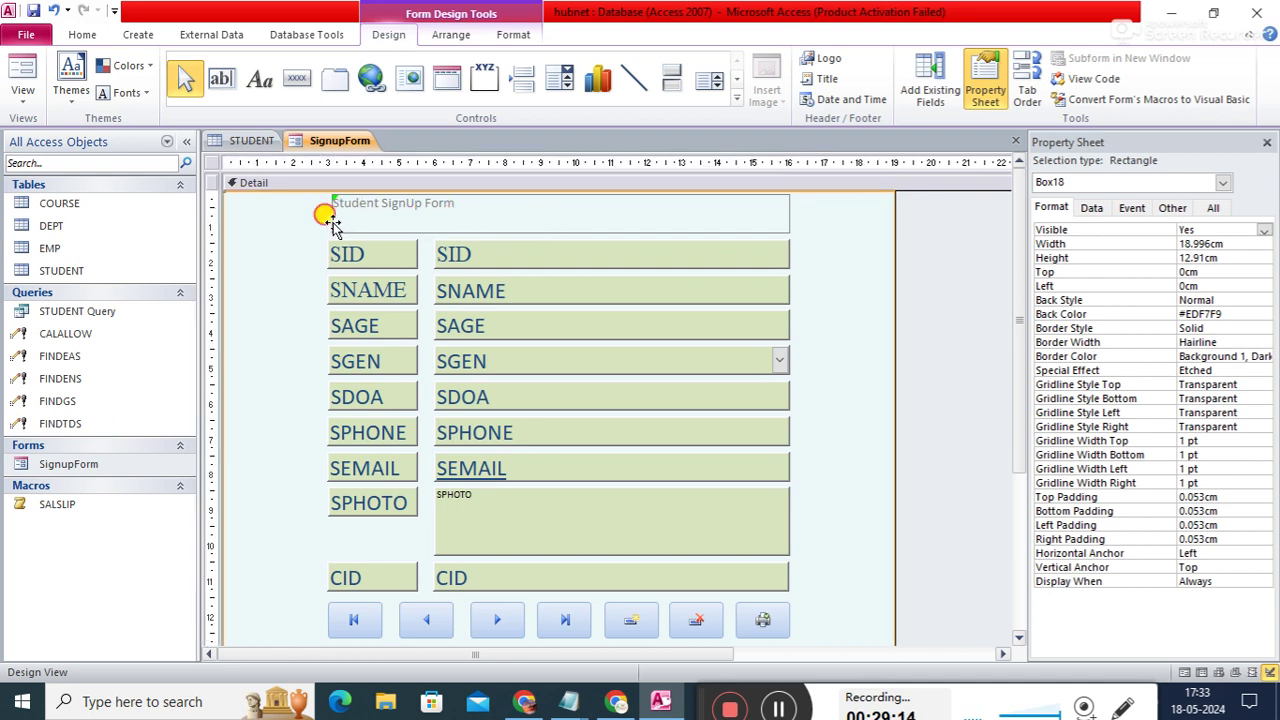
pyautogui.click(332, 220)
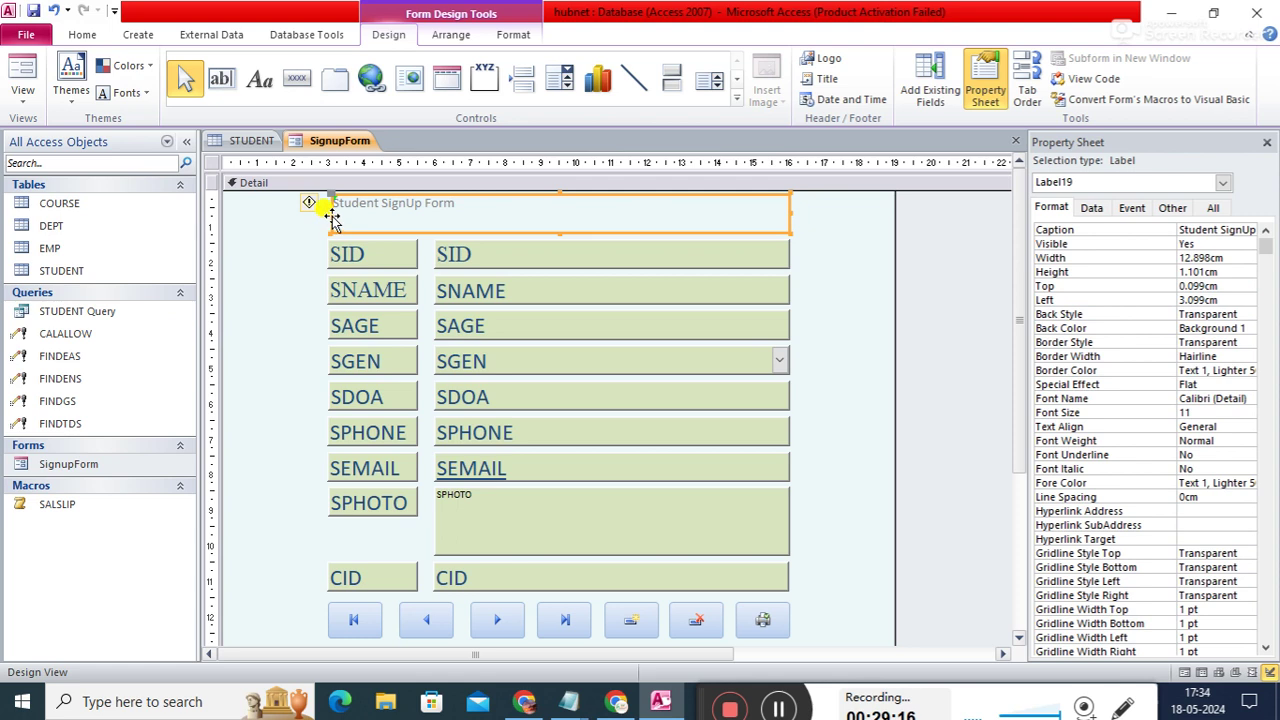
# - Widen the title label slightly to the left and set its font size to 20
pyautogui.click(332, 214)
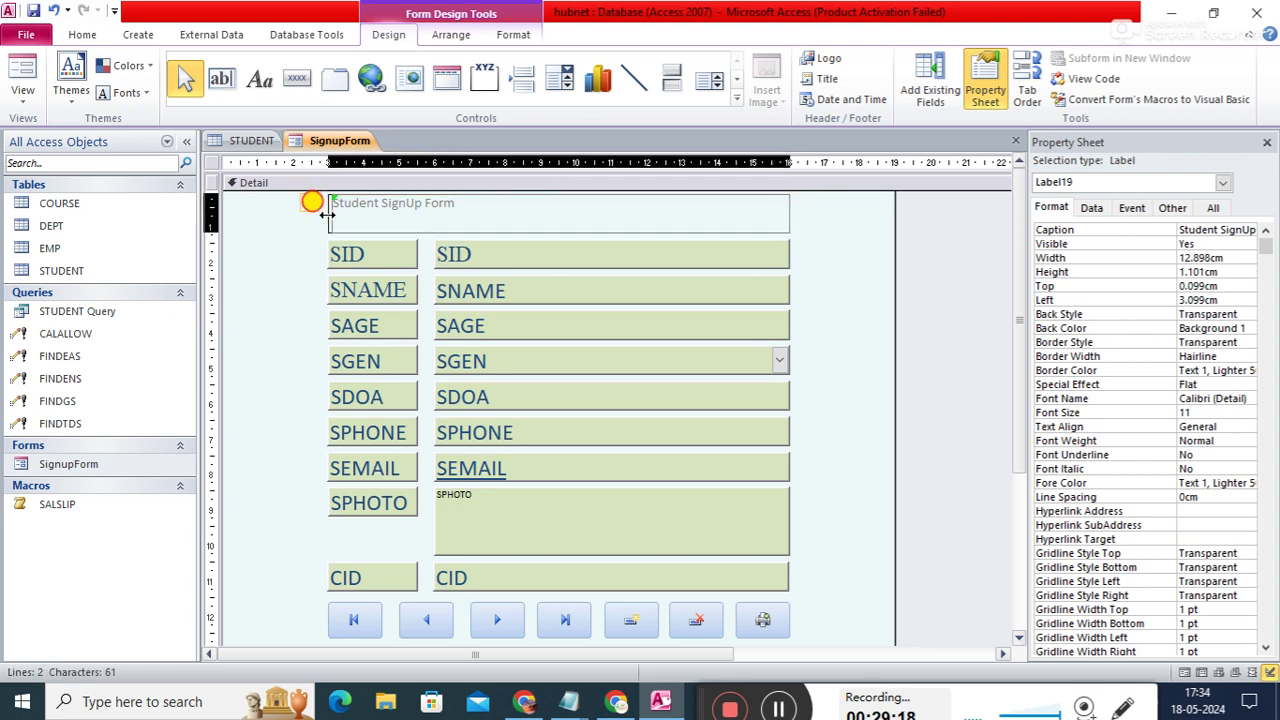
pyautogui.moveTo(327, 214); pyautogui.dragTo(323, 214)
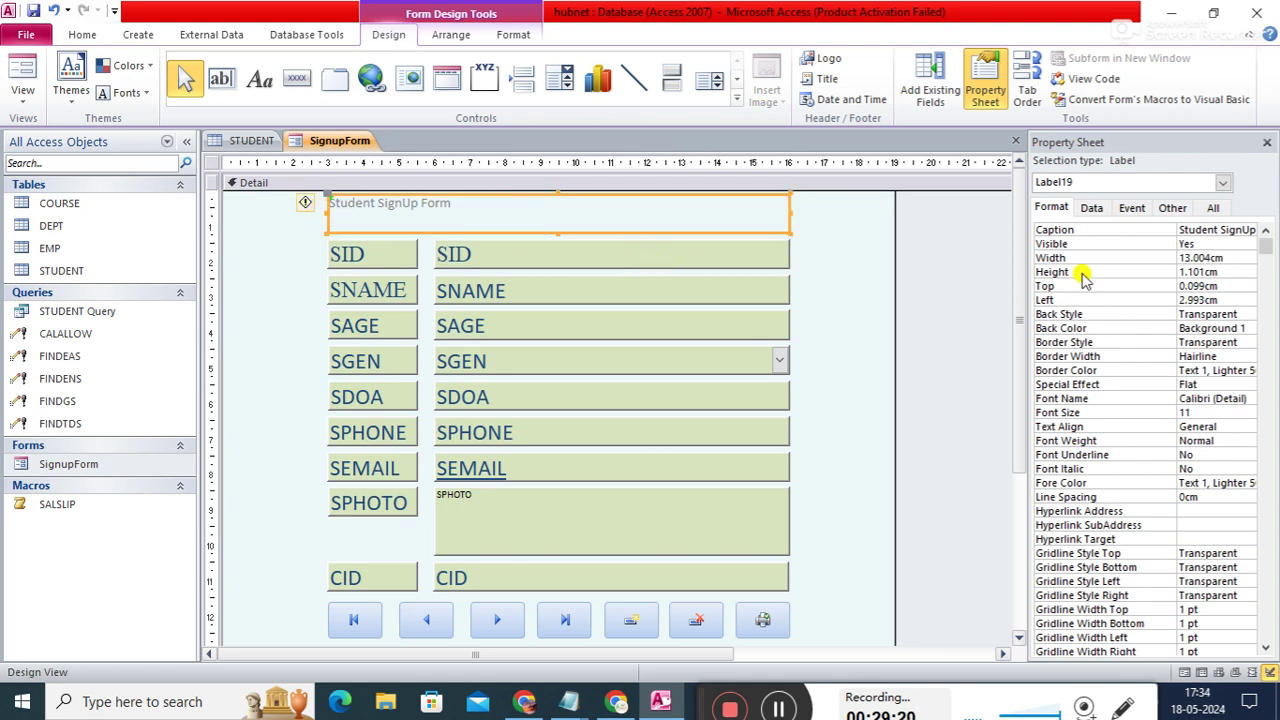
pyautogui.click(1223, 412)
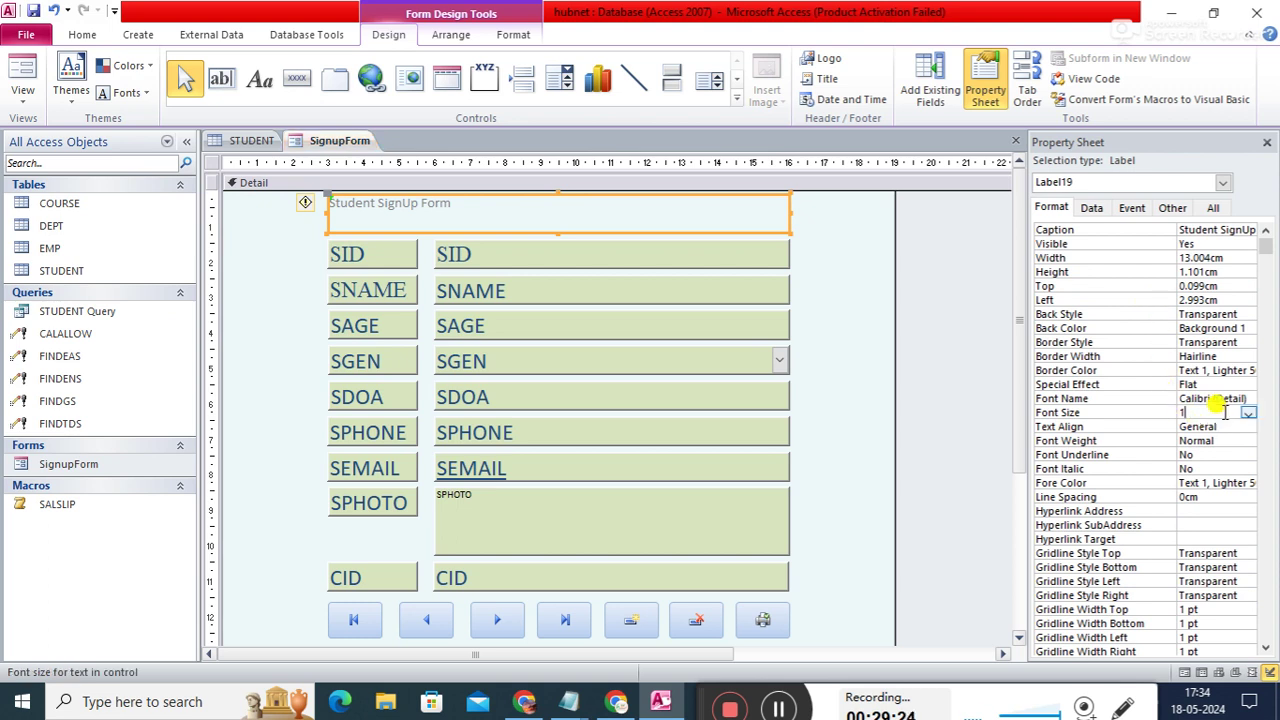
pyautogui.write('20')
pyautogui.press('Return')
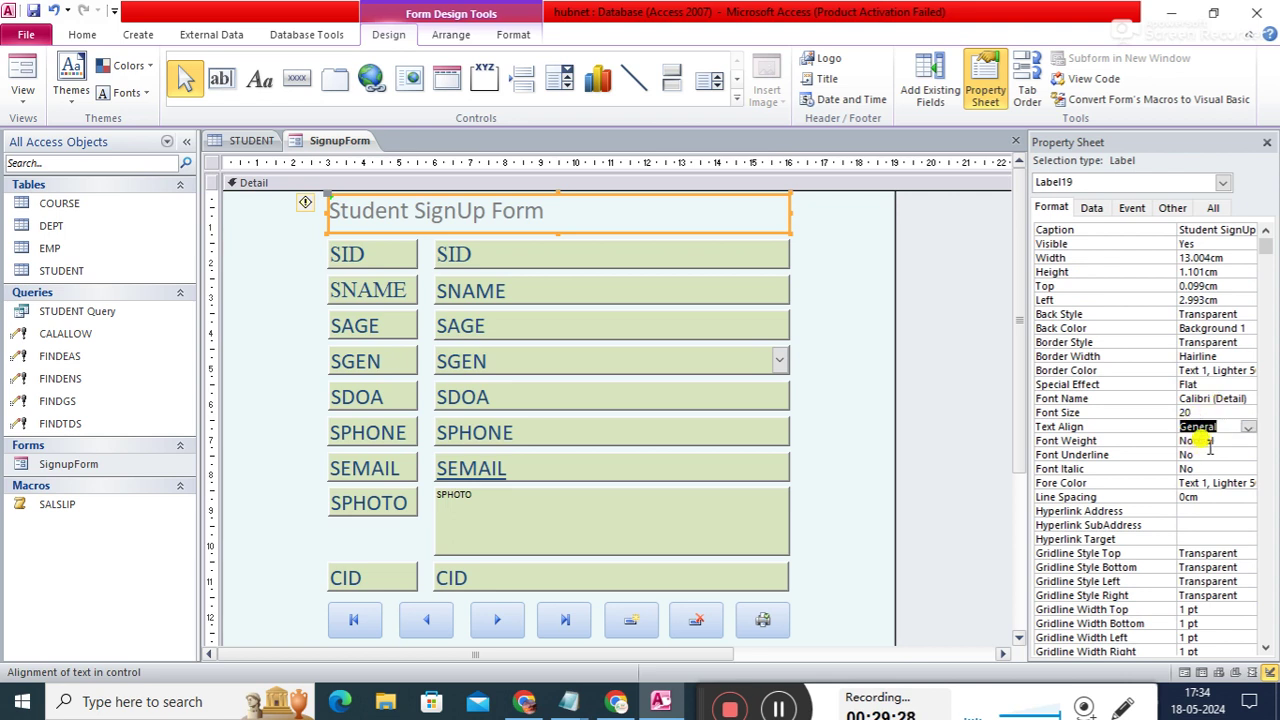
# - Make the title text bold and colour it white
pyautogui.click(1218, 441)
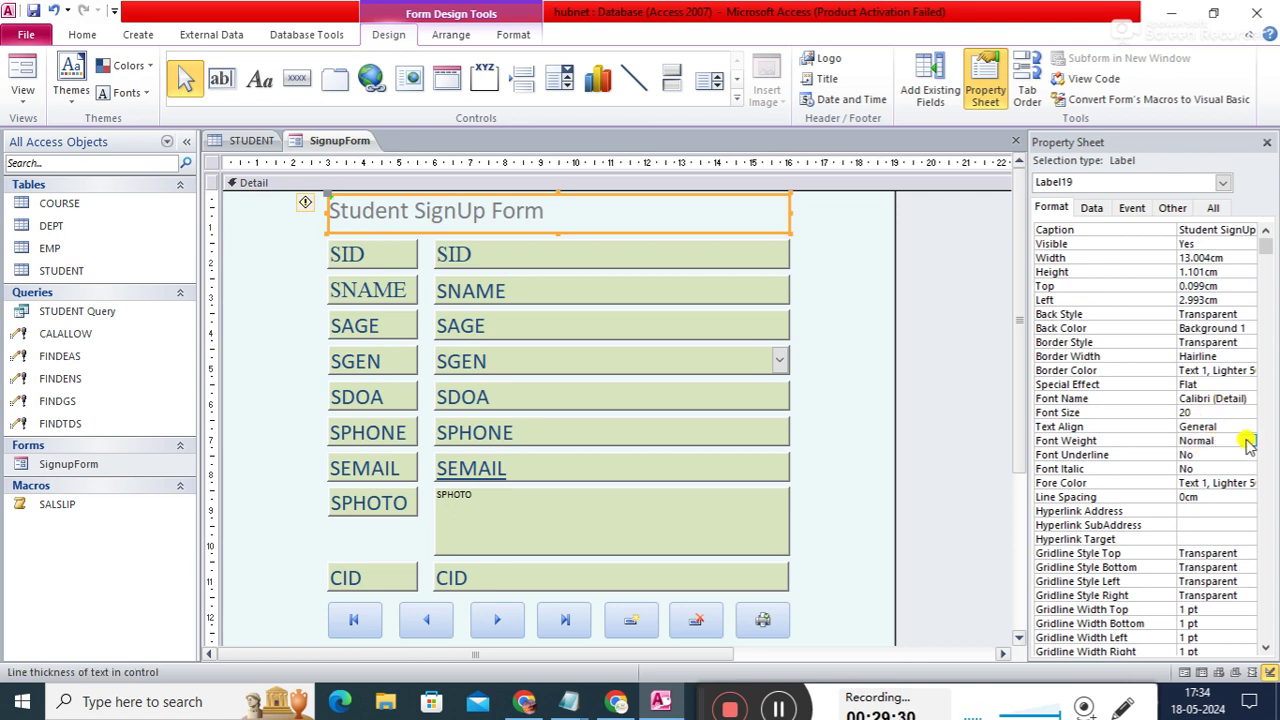
pyautogui.click(1247, 441)
pyautogui.click(1195, 532)
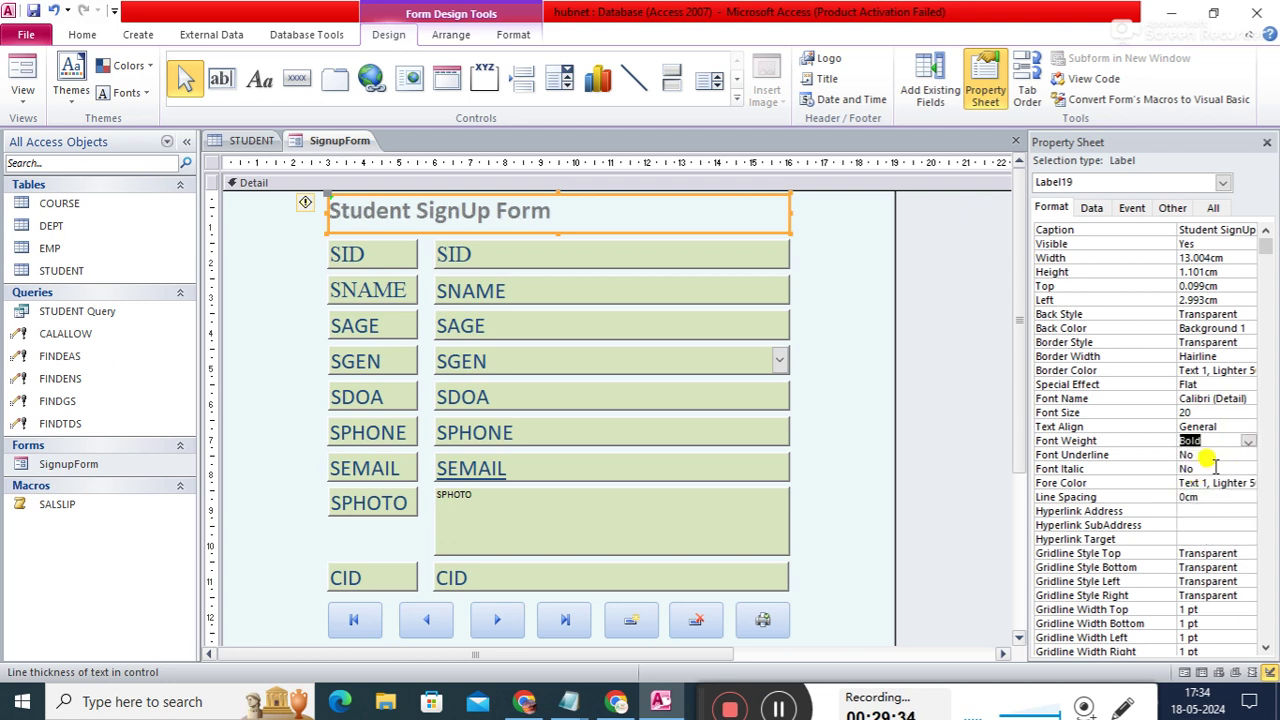
pyautogui.click(1210, 483)
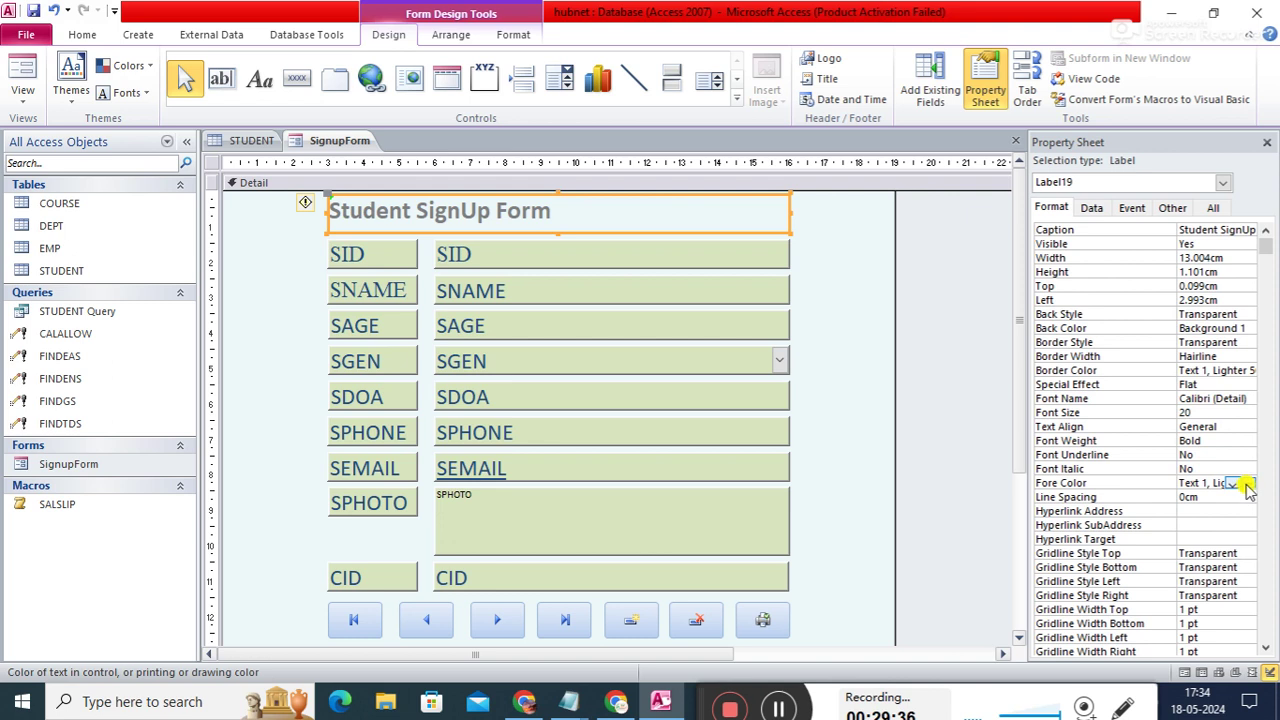
pyautogui.click(1247, 484)
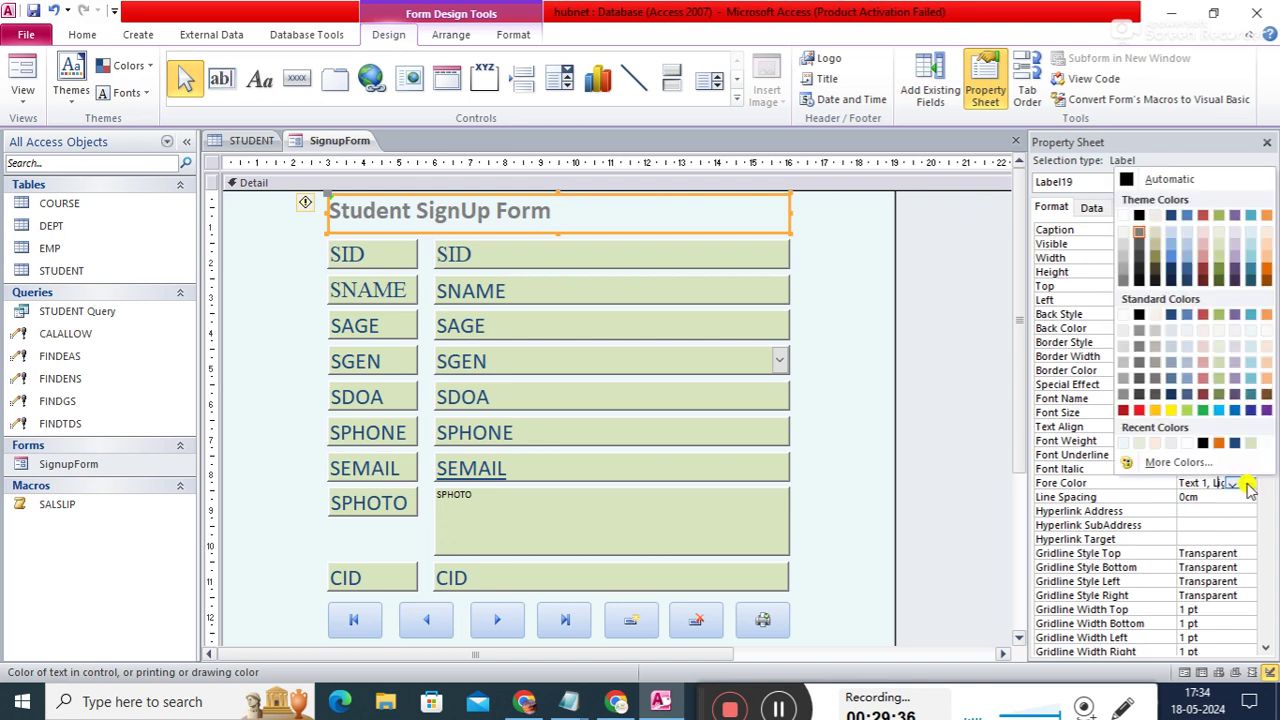
pyautogui.click(1125, 409)
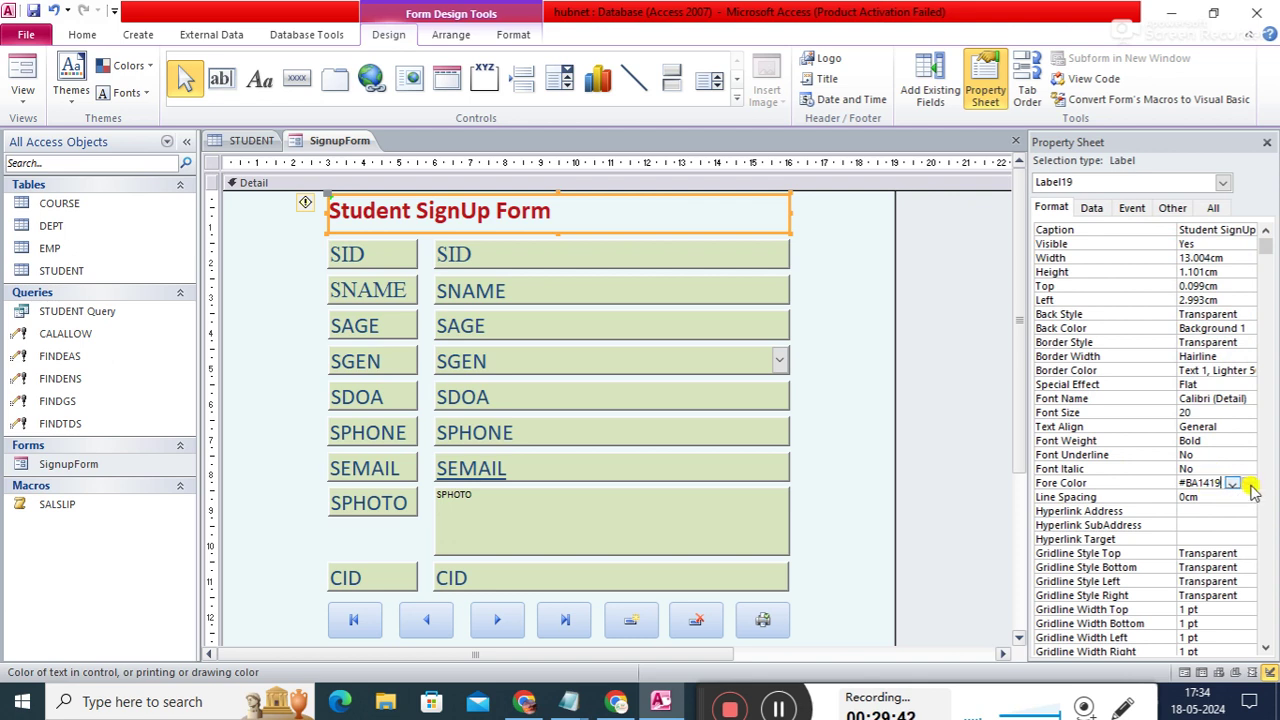
pyautogui.click(1233, 483)
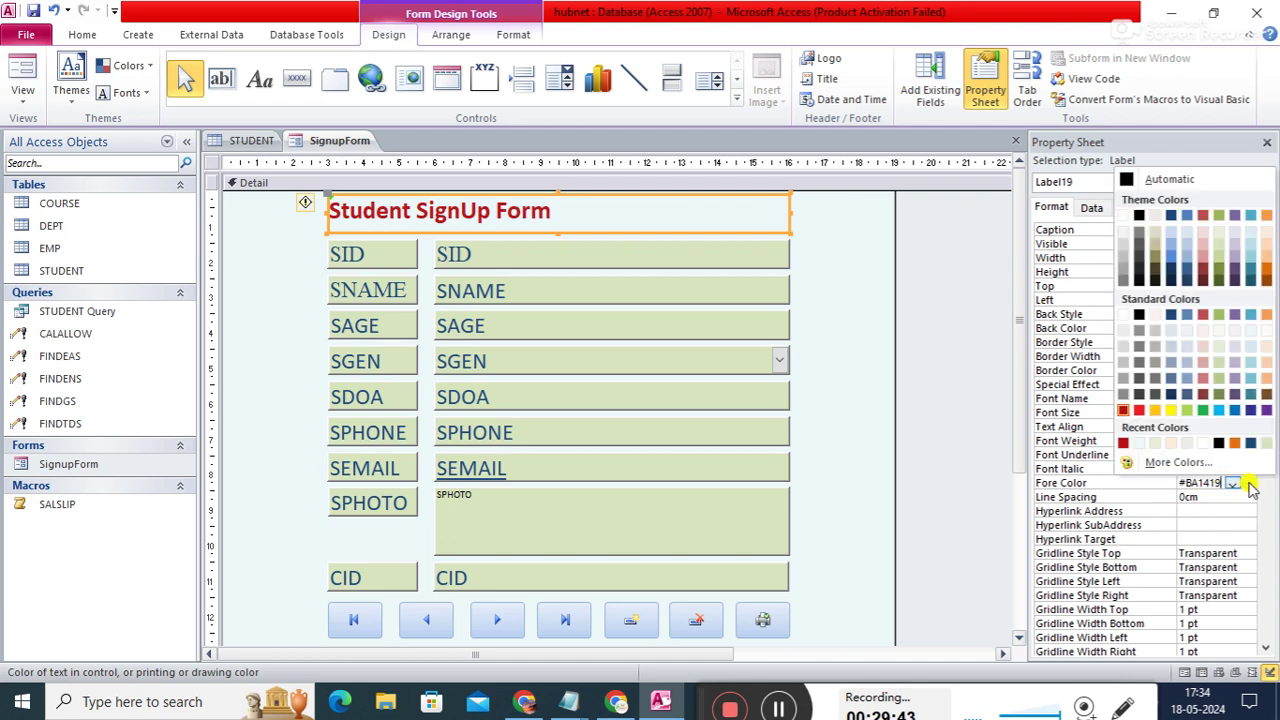
pyautogui.click(1124, 316)
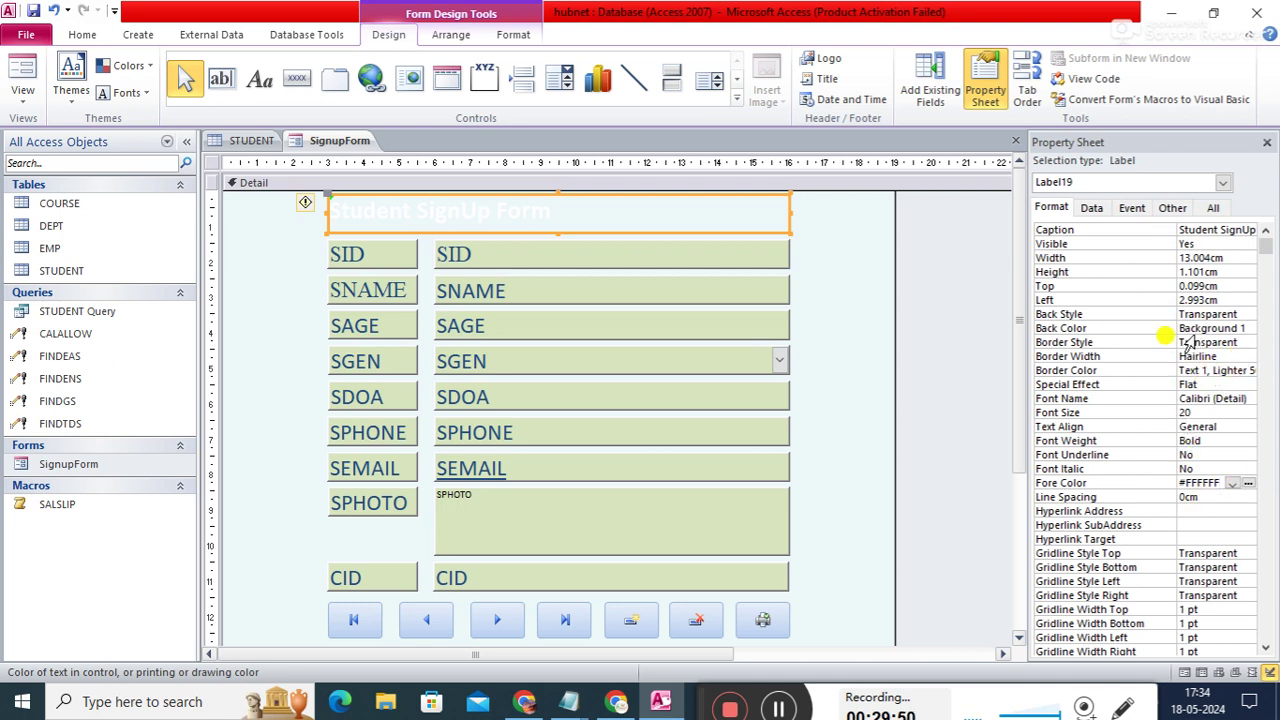
# - Give the title a black background and centre its text
pyautogui.click(1240, 328)
pyautogui.click(1248, 328)
pyautogui.click(1138, 385)
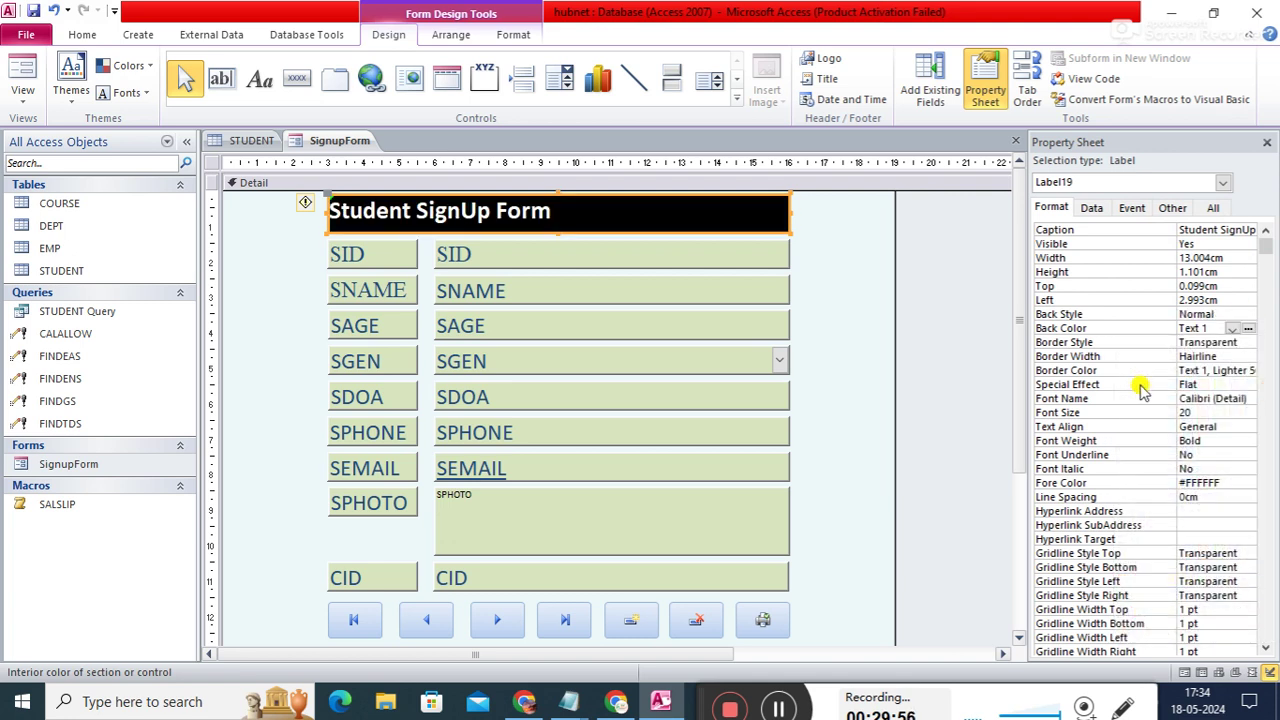
pyautogui.click(1246, 428)
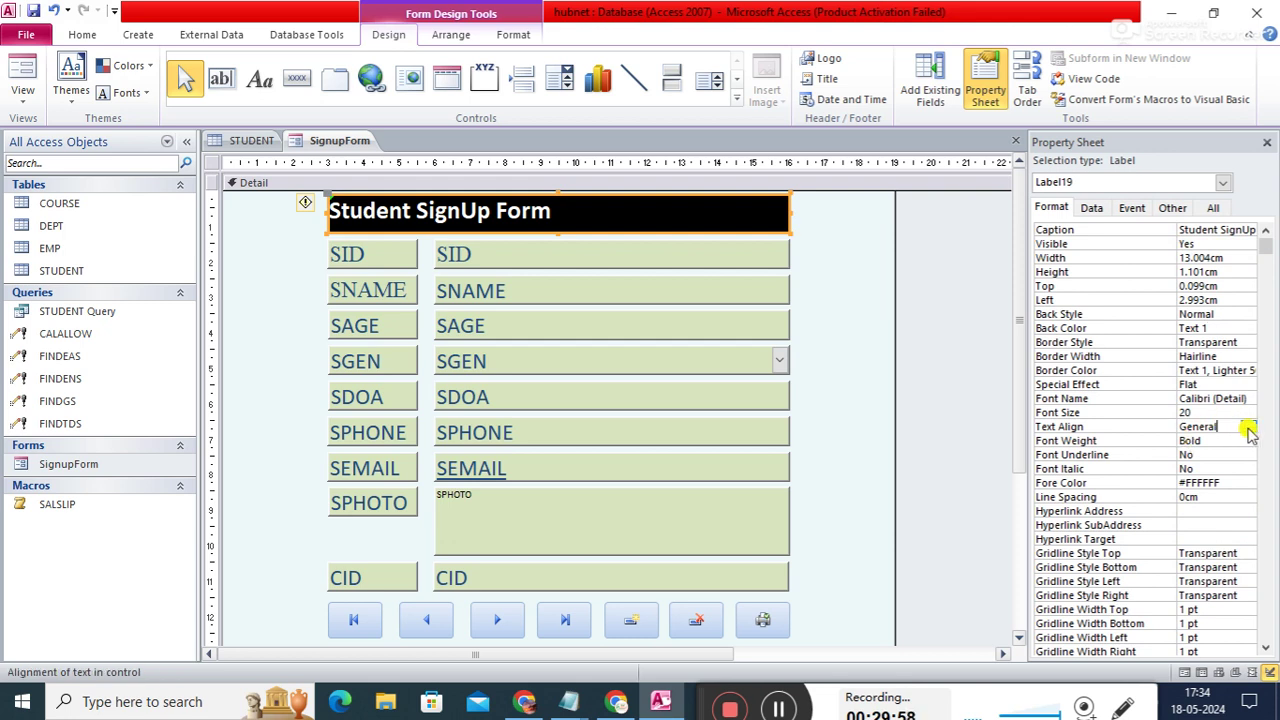
pyautogui.click(1248, 427)
pyautogui.click(1196, 467)
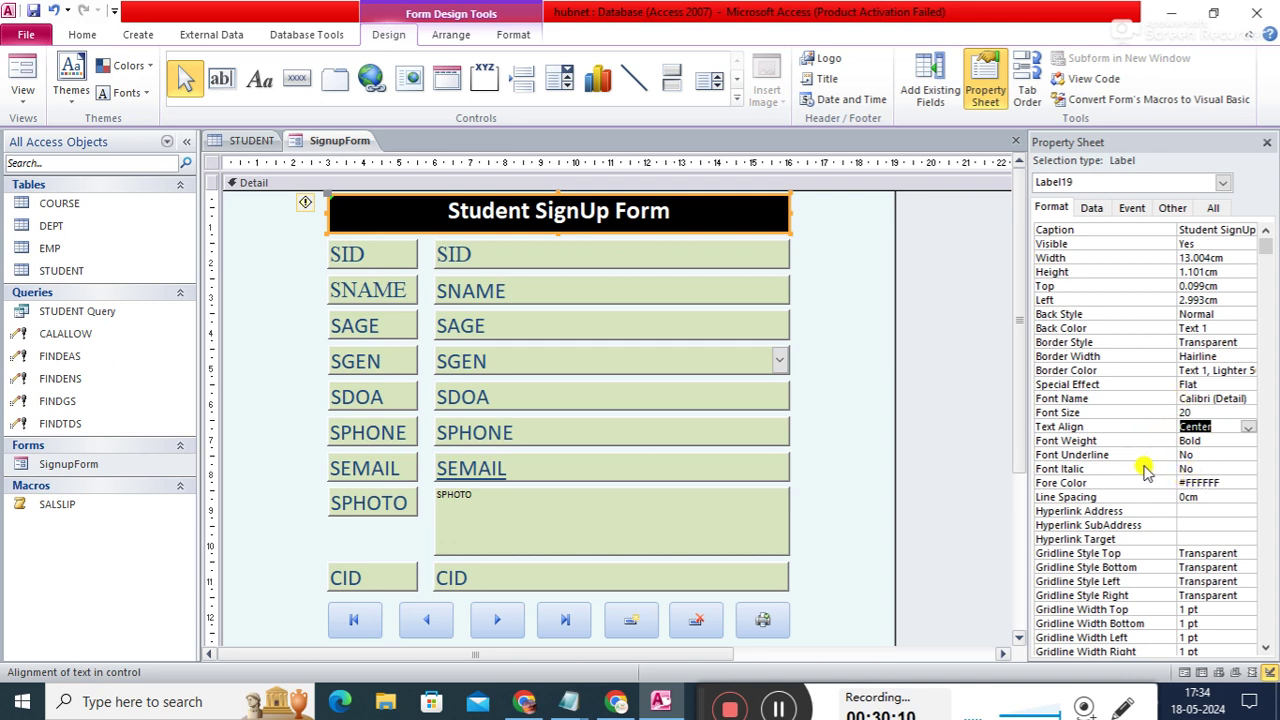
# - Set the title font to Algerian at size 22
pyautogui.click(1247, 399)
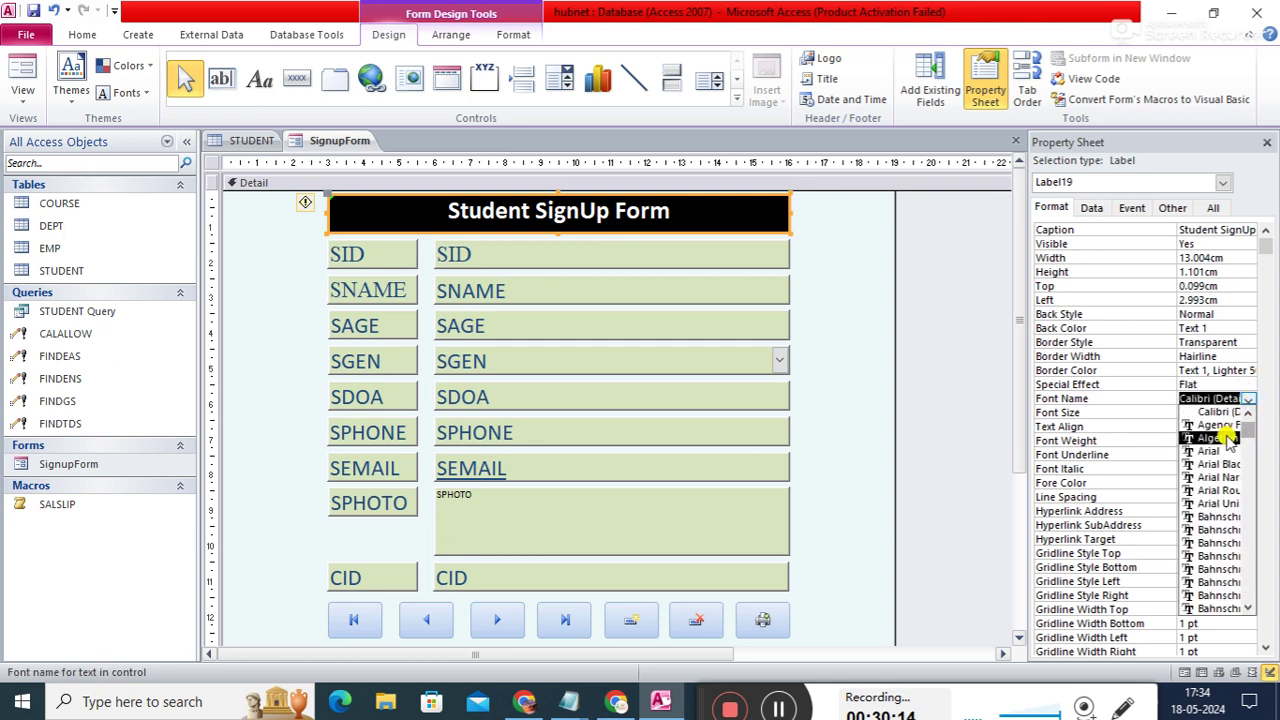
pyautogui.click(1226, 437)
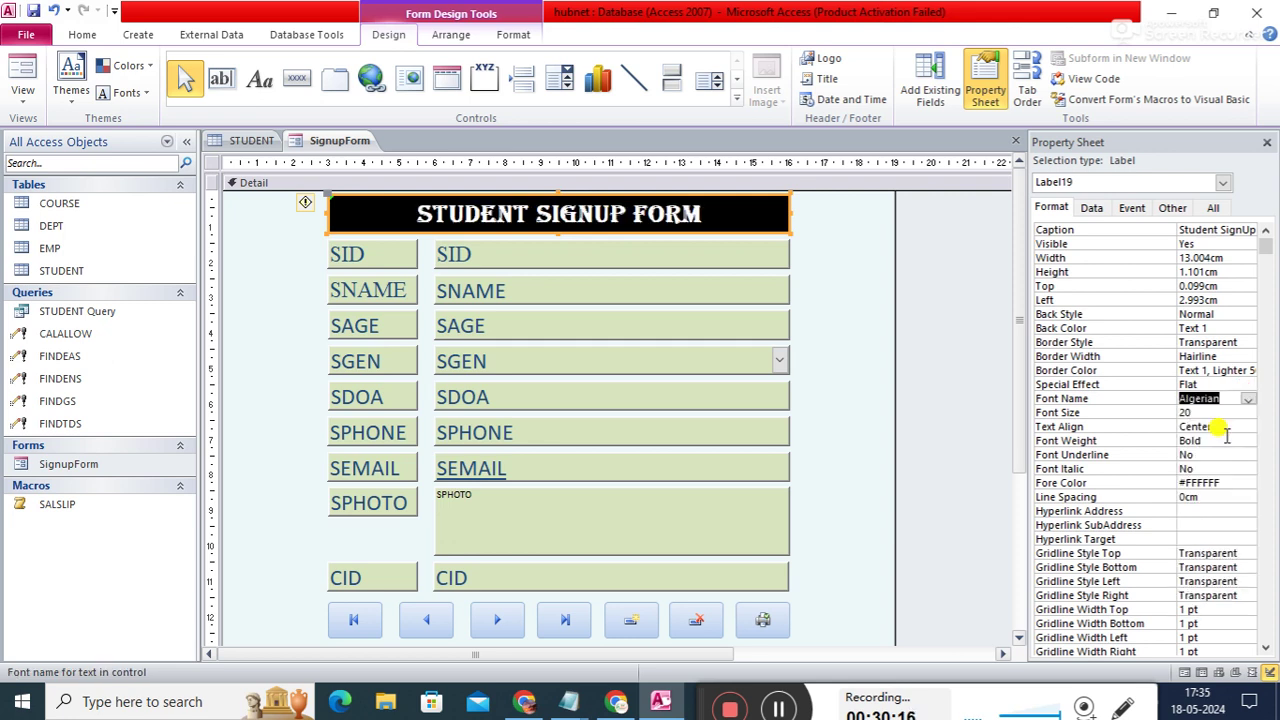
pyautogui.click(1212, 411)
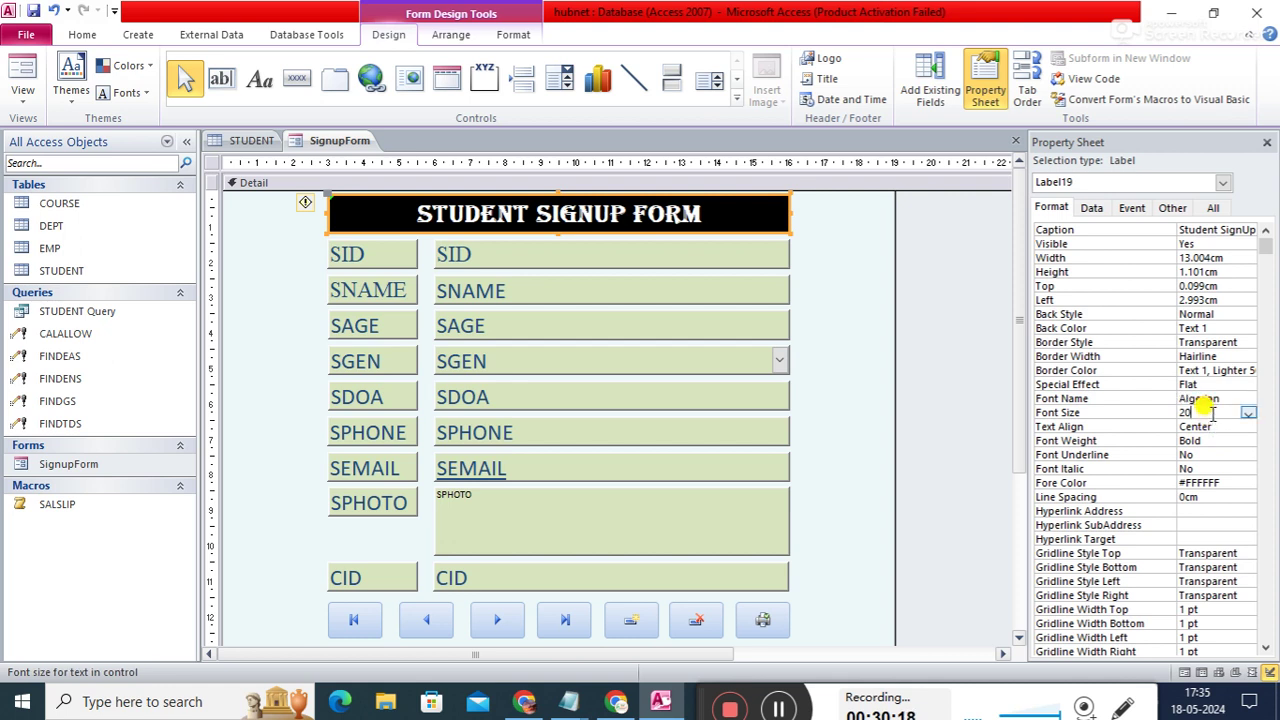
pyautogui.write('2')
pyautogui.press('Return')
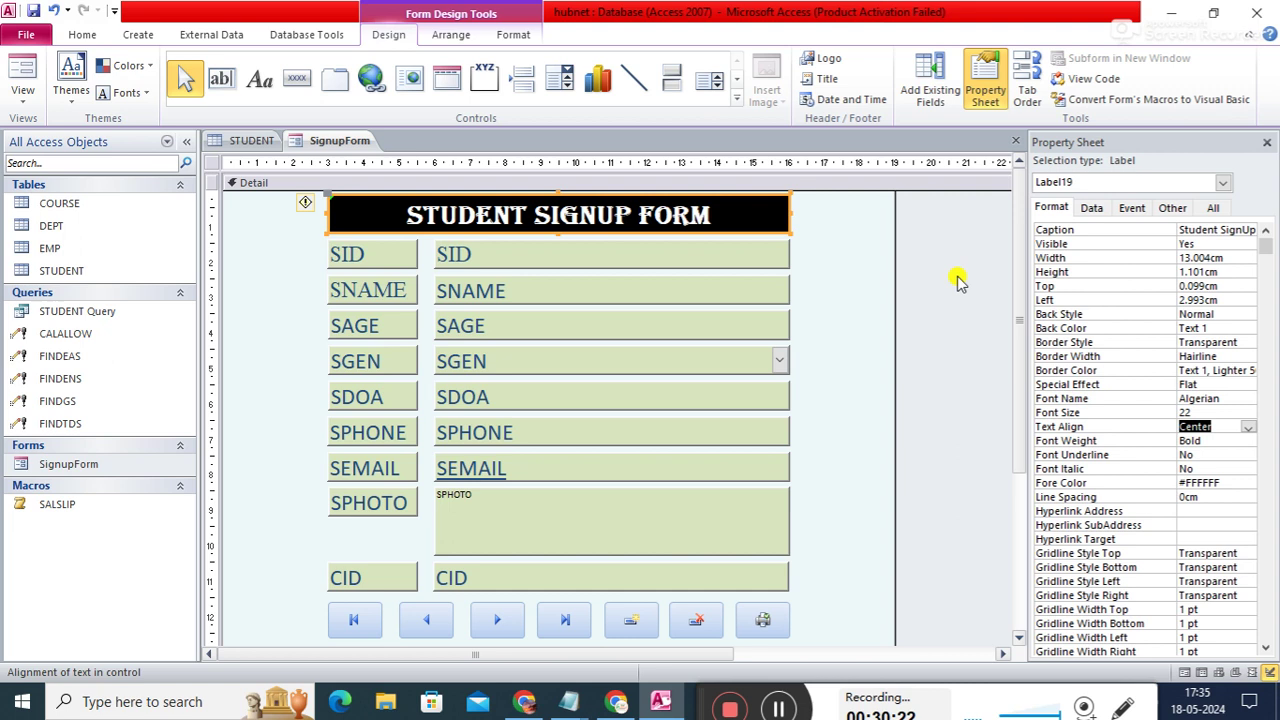
pyautogui.click(975, 297)
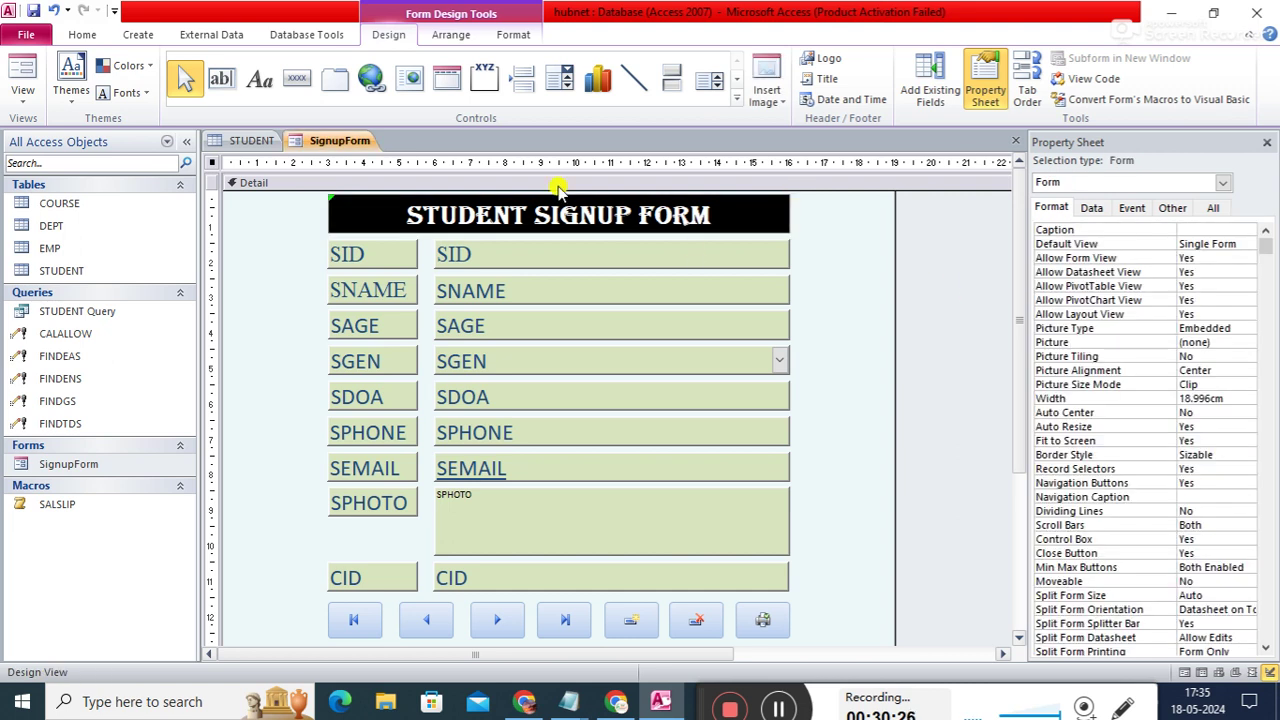
# - Close all open objects and reopen SignupForm in Form View
pyautogui.click(321, 145)
pyautogui.rightClick(321, 145)
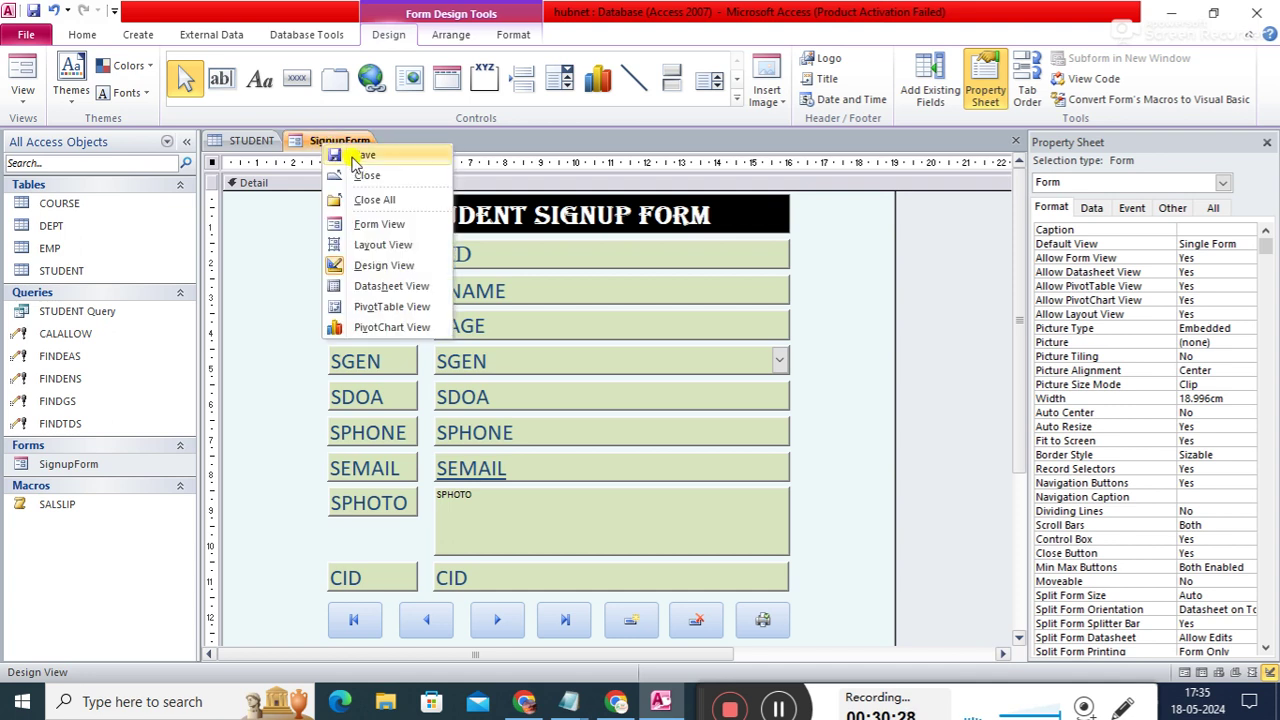
pyautogui.click(362, 144)
pyautogui.rightClick(364, 144)
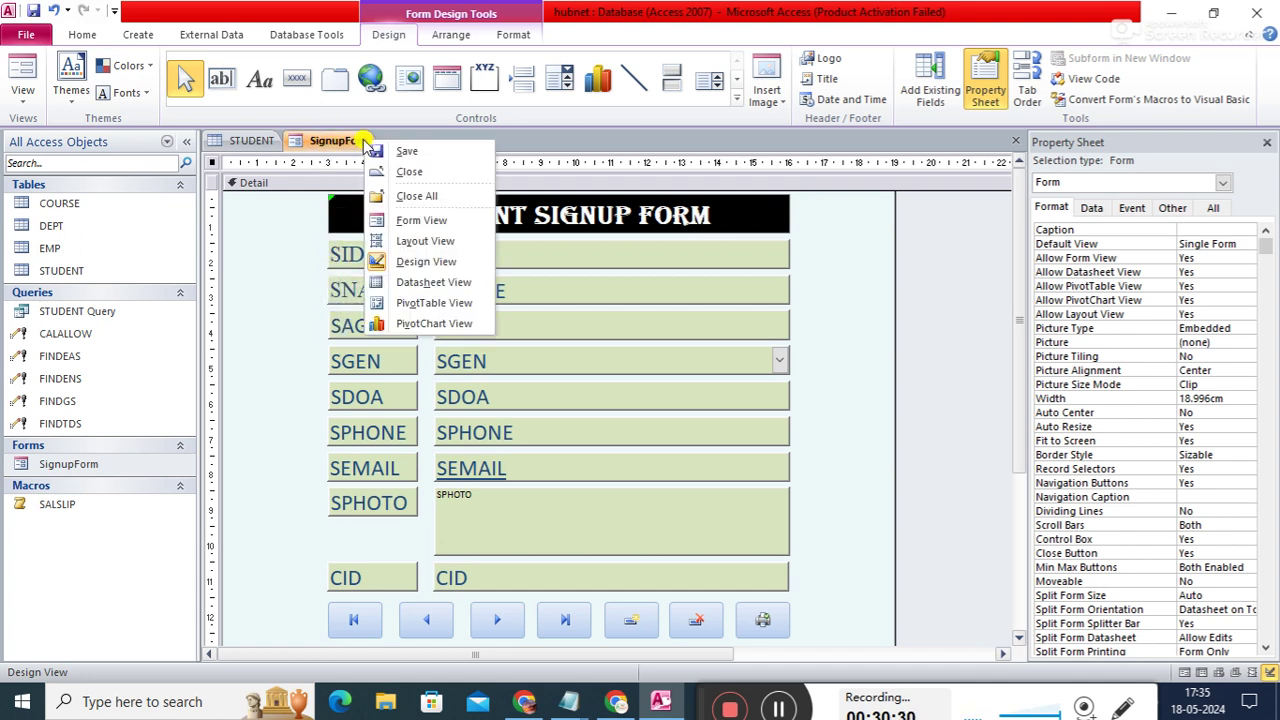
pyautogui.click(397, 195)
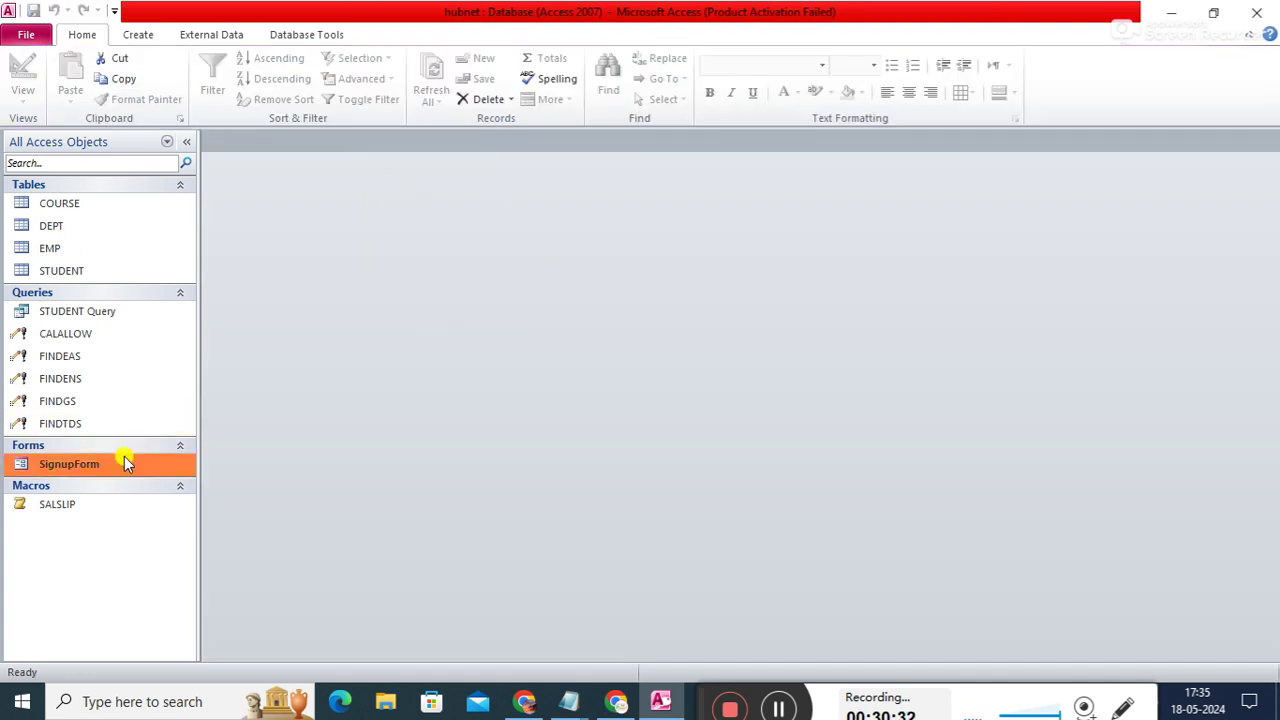
pyautogui.doubleClick(83, 464)
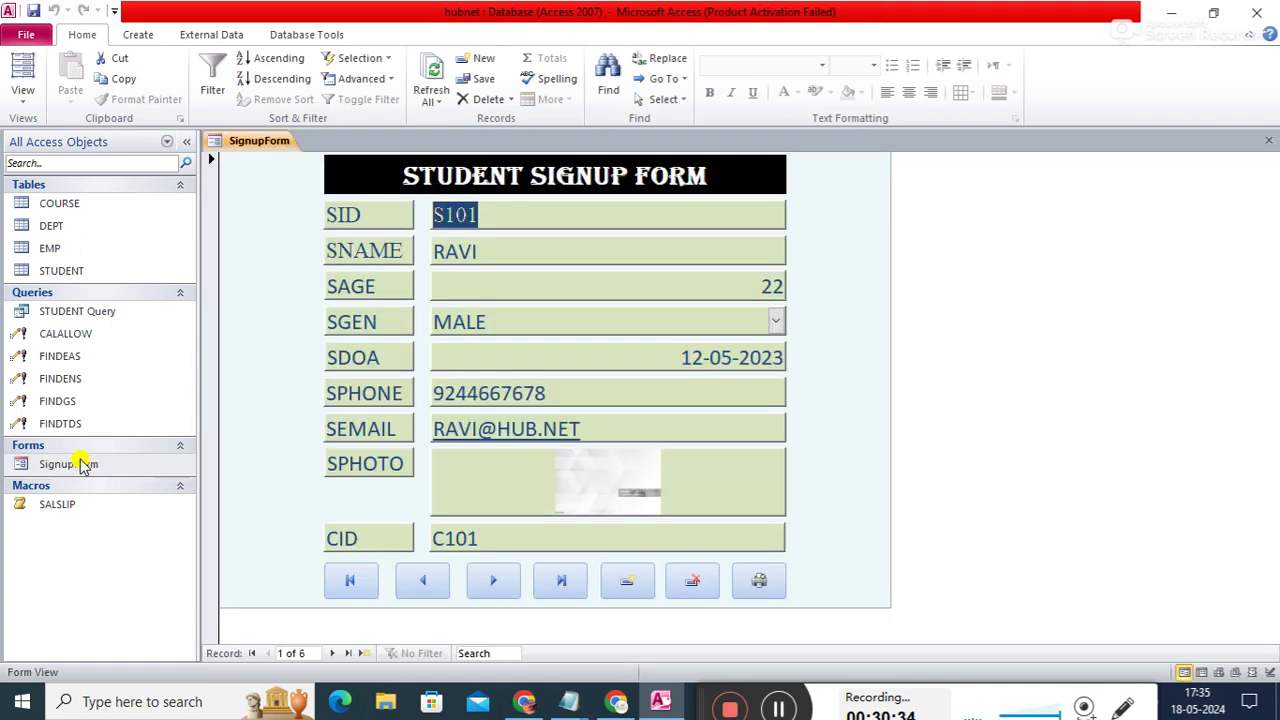
# - Browse back from the last record to student S103, then cancel printing it
pyautogui.click(555, 586)
pyautogui.click(488, 583)
pyautogui.click(420, 586)
pyautogui.click(420, 586)
pyautogui.click(420, 586)
pyautogui.click(420, 586)
pyautogui.click(420, 586)
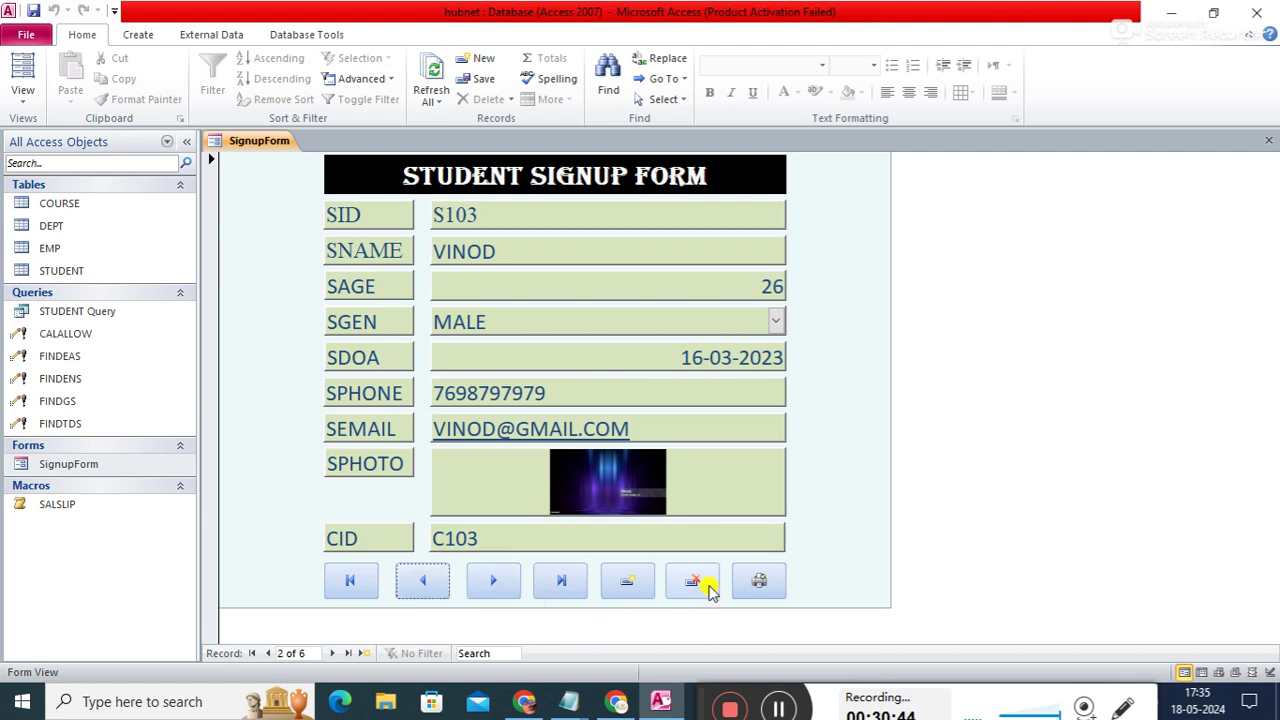
pyautogui.click(759, 582)
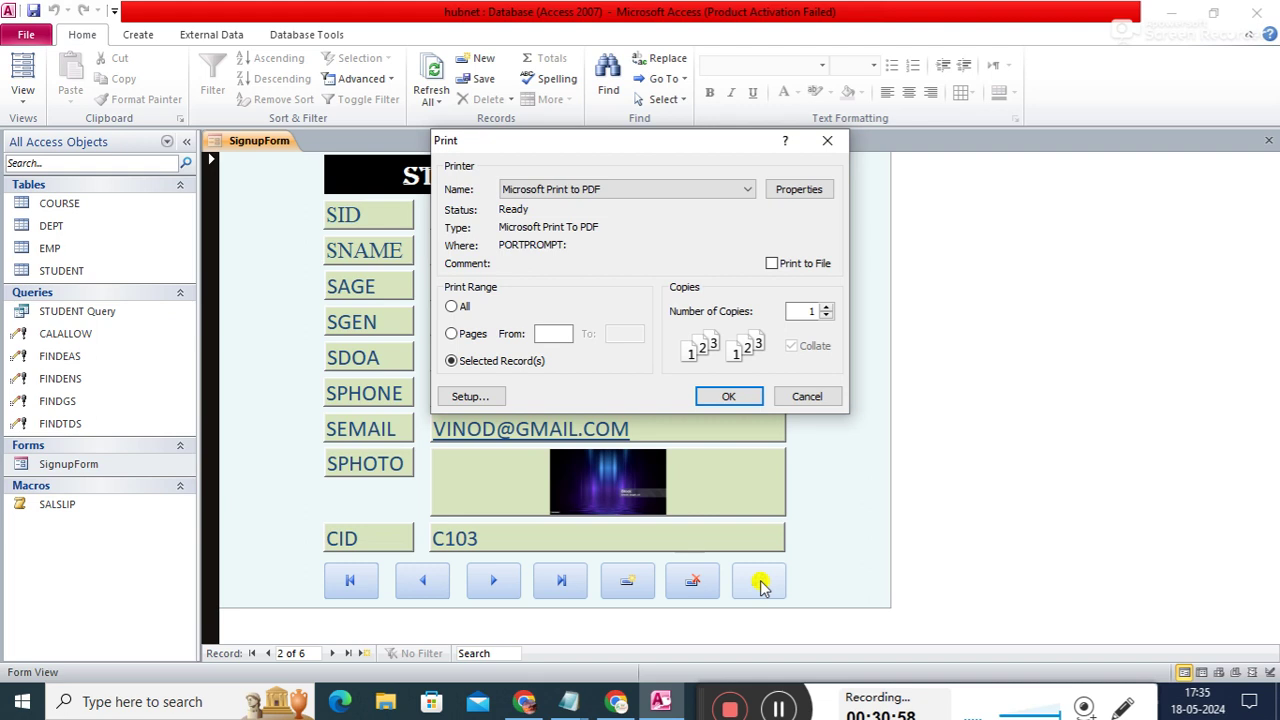
pyautogui.click(790, 398)
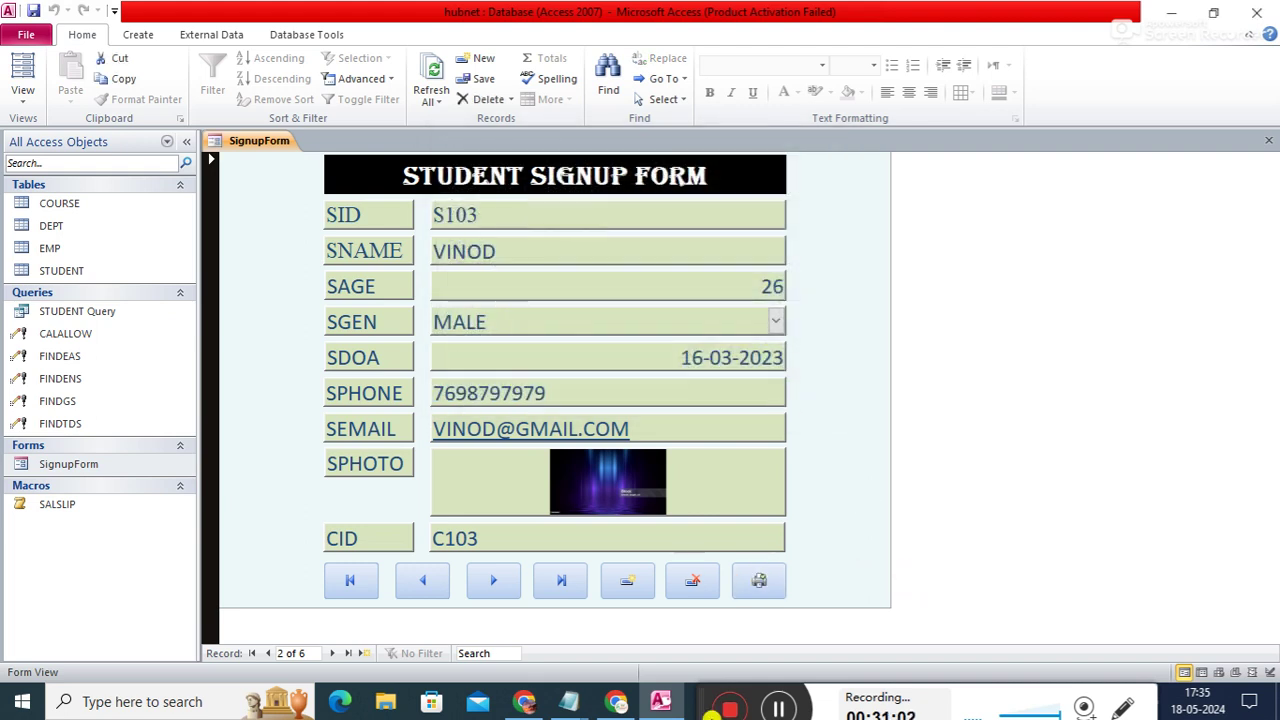
# - Start a new record with SID s108, the student's name, and age 28
pyautogui.click(628, 583)
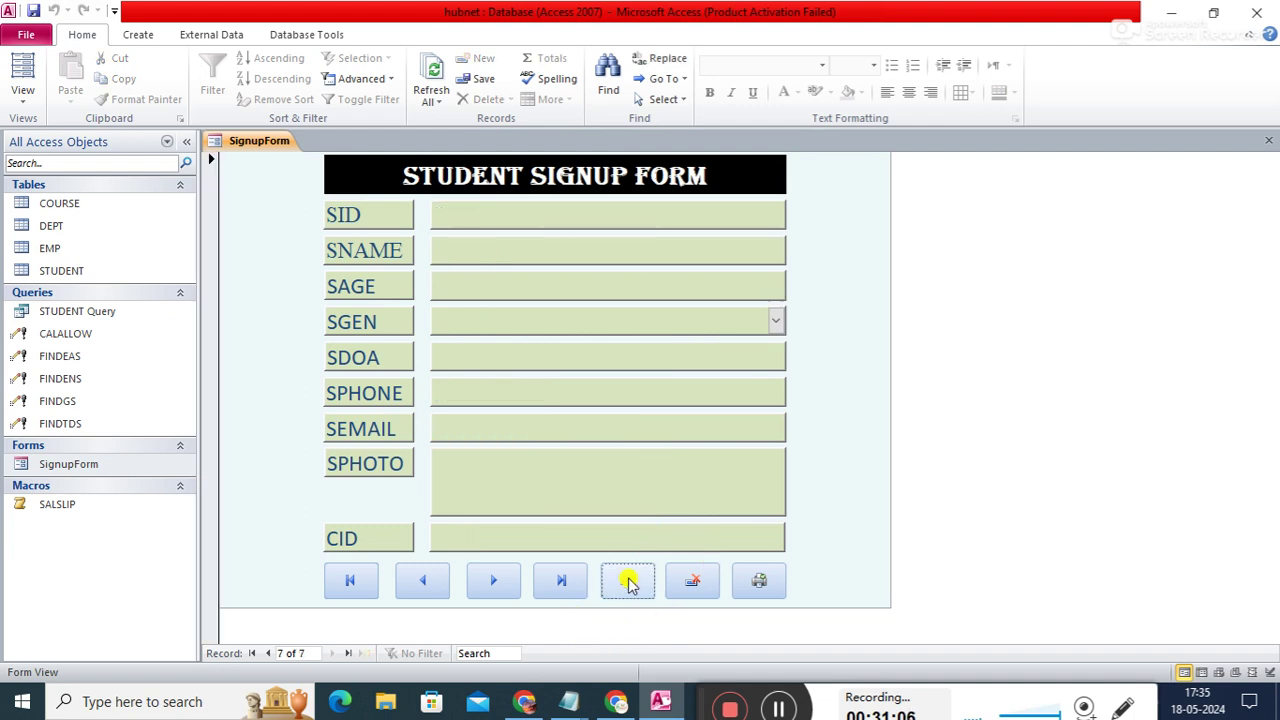
pyautogui.click(597, 212)
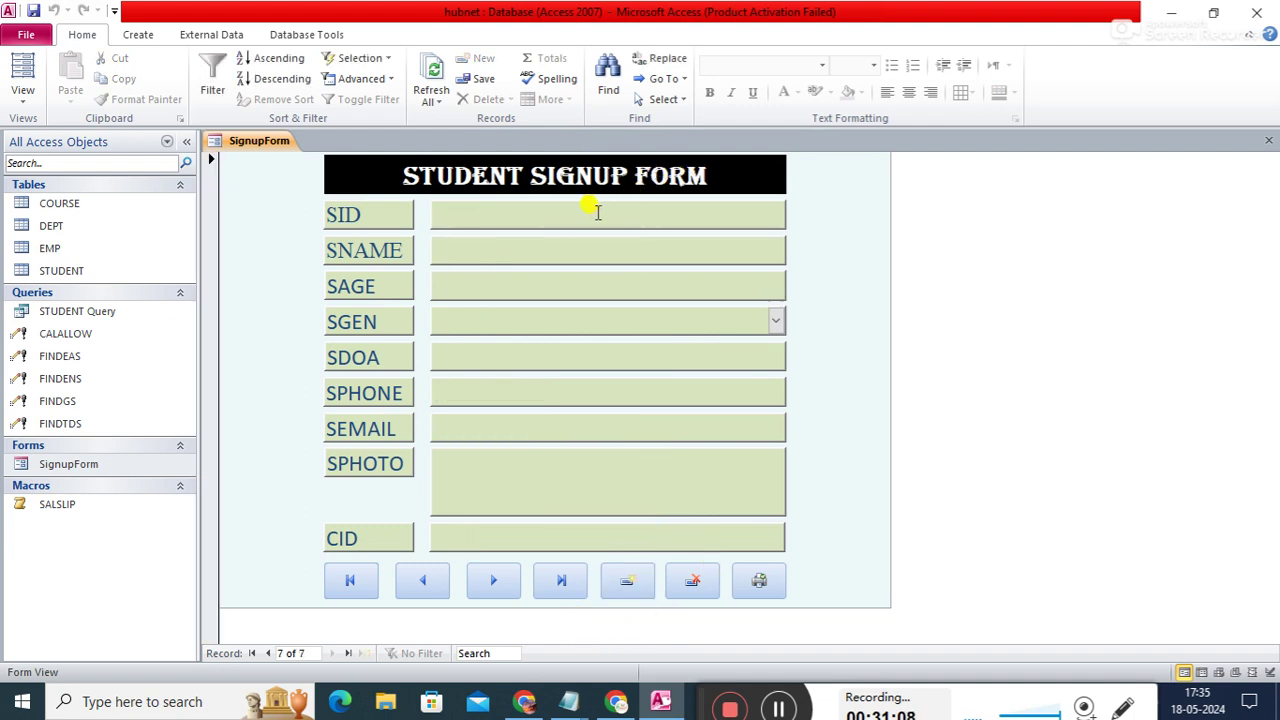
pyautogui.write('s108')
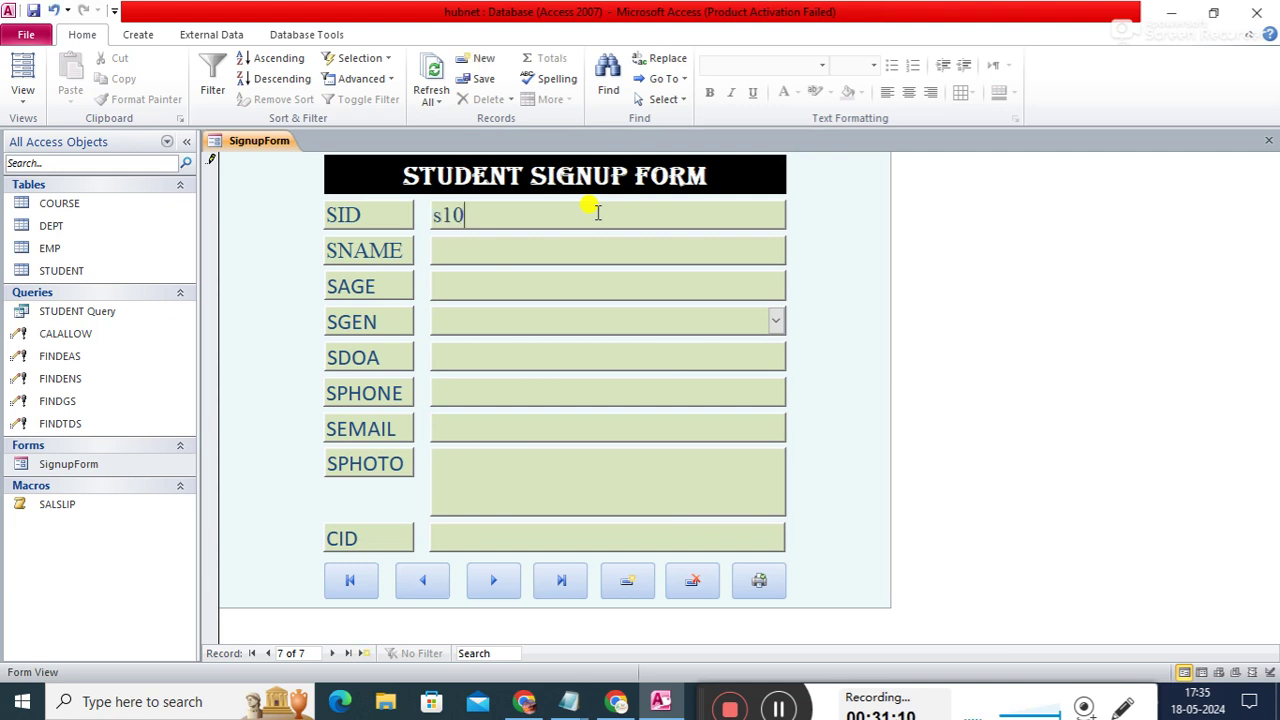
pyautogui.press('Tab')
pyautogui.write('rishi')
pyautogui.press('Tab')
pyautogui.write('28')
pyautogui.press('Tab')
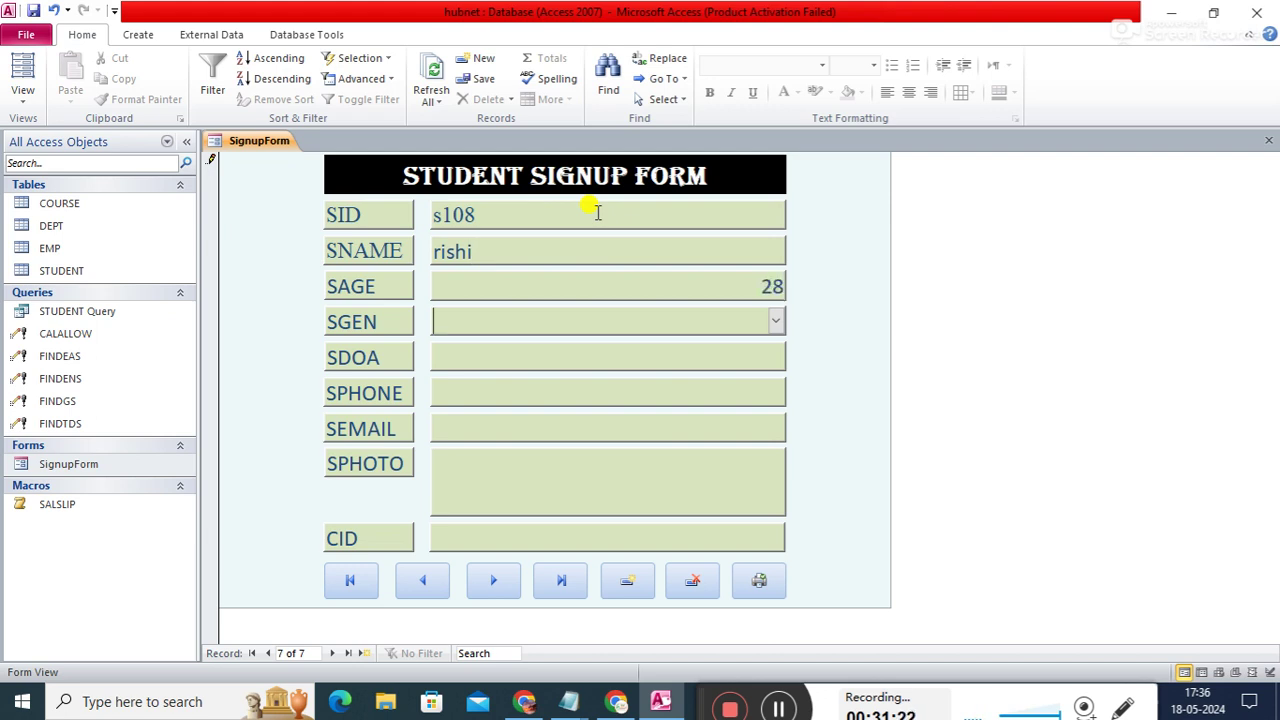
# - Set gender MALE and join date 20-05-2024, then enter the student's phone number and e-mail
pyautogui.click(776, 322)
pyautogui.click(597, 349)
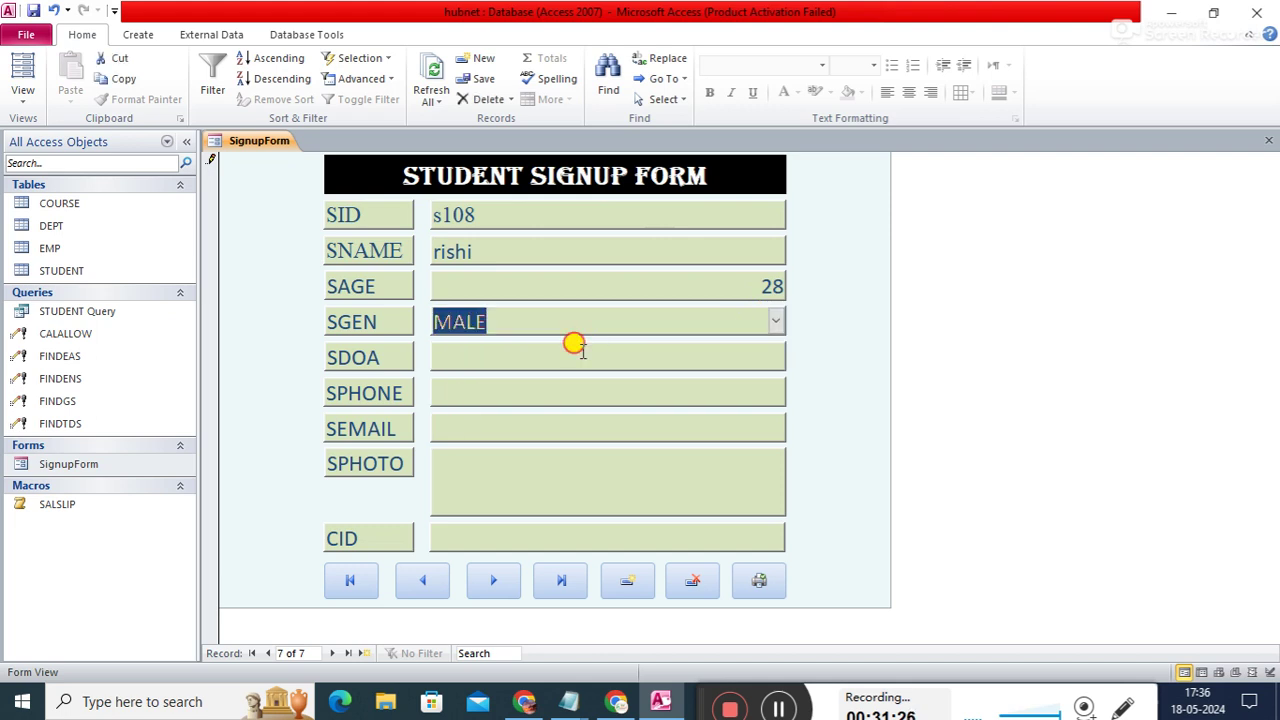
pyautogui.click(576, 346)
pyautogui.click(796, 352)
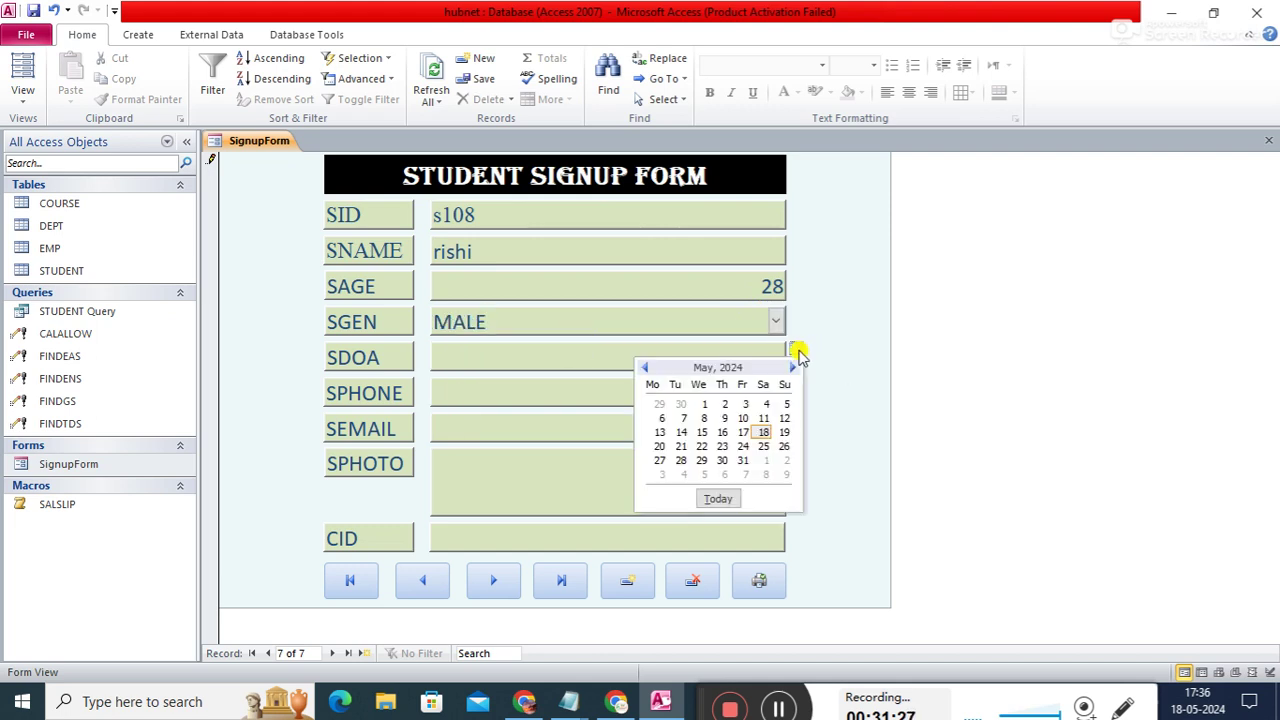
pyautogui.click(660, 447)
pyautogui.click(640, 391)
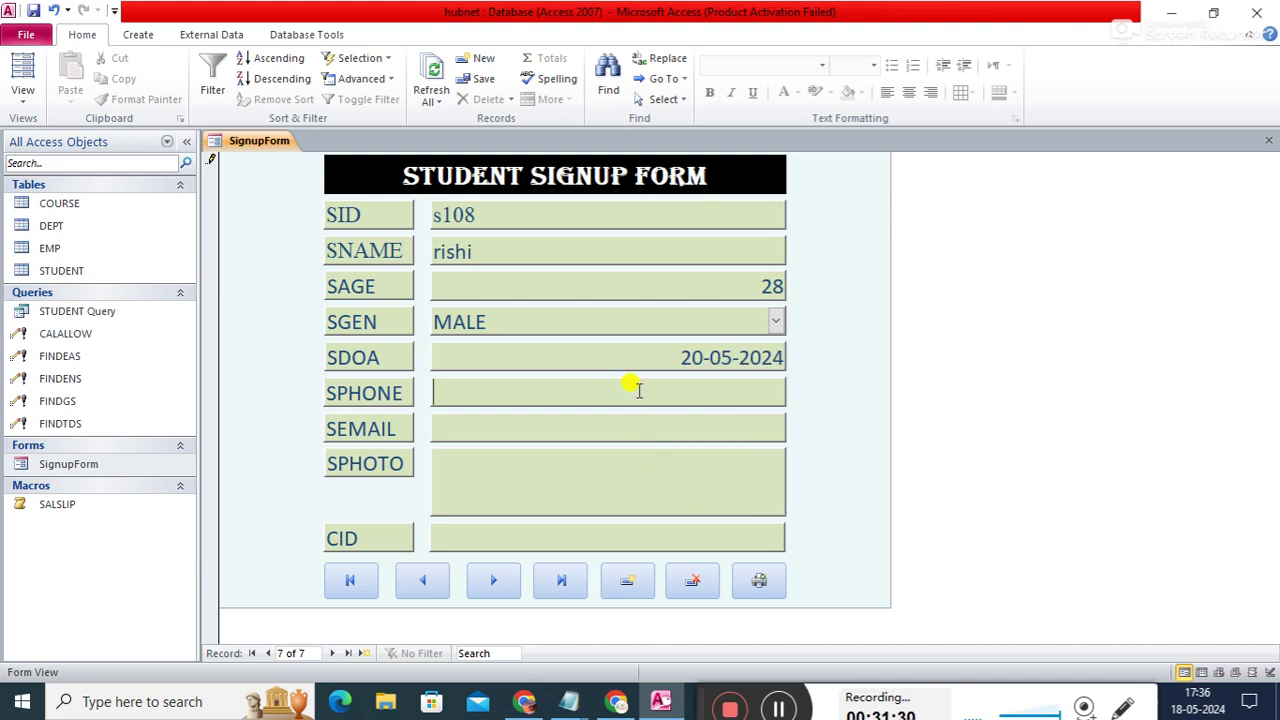
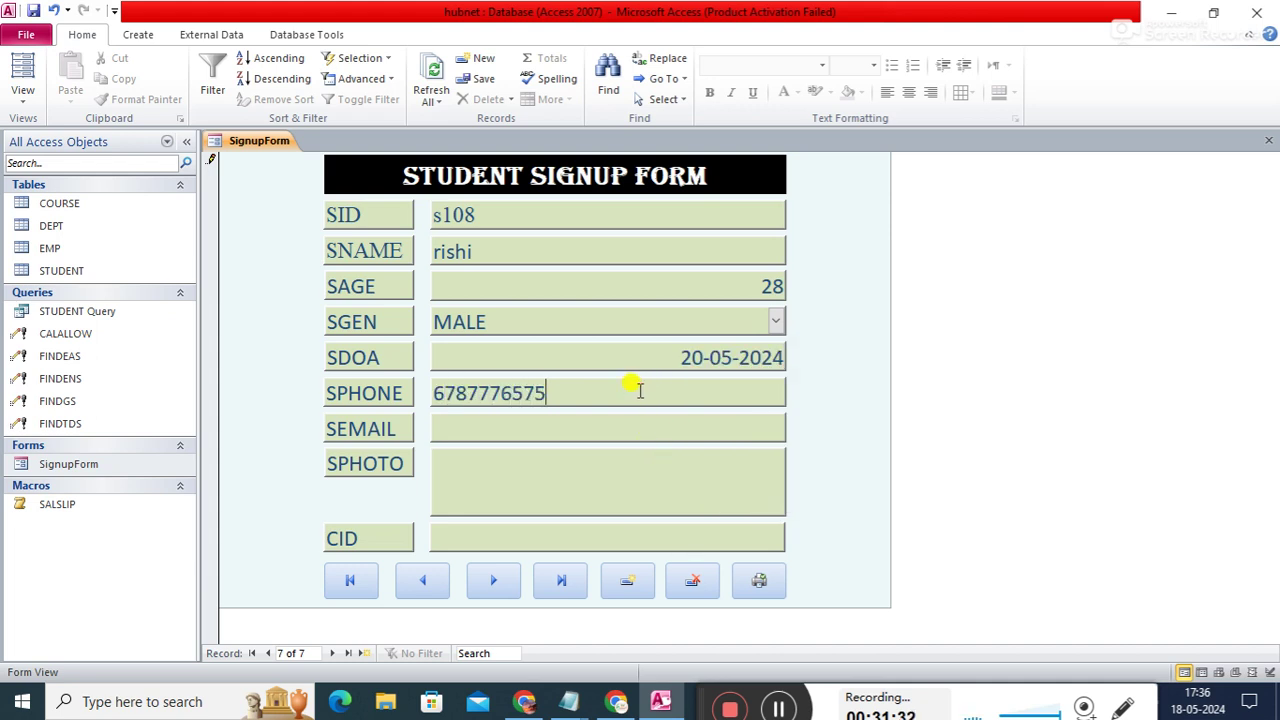
pyautogui.click(648, 417)
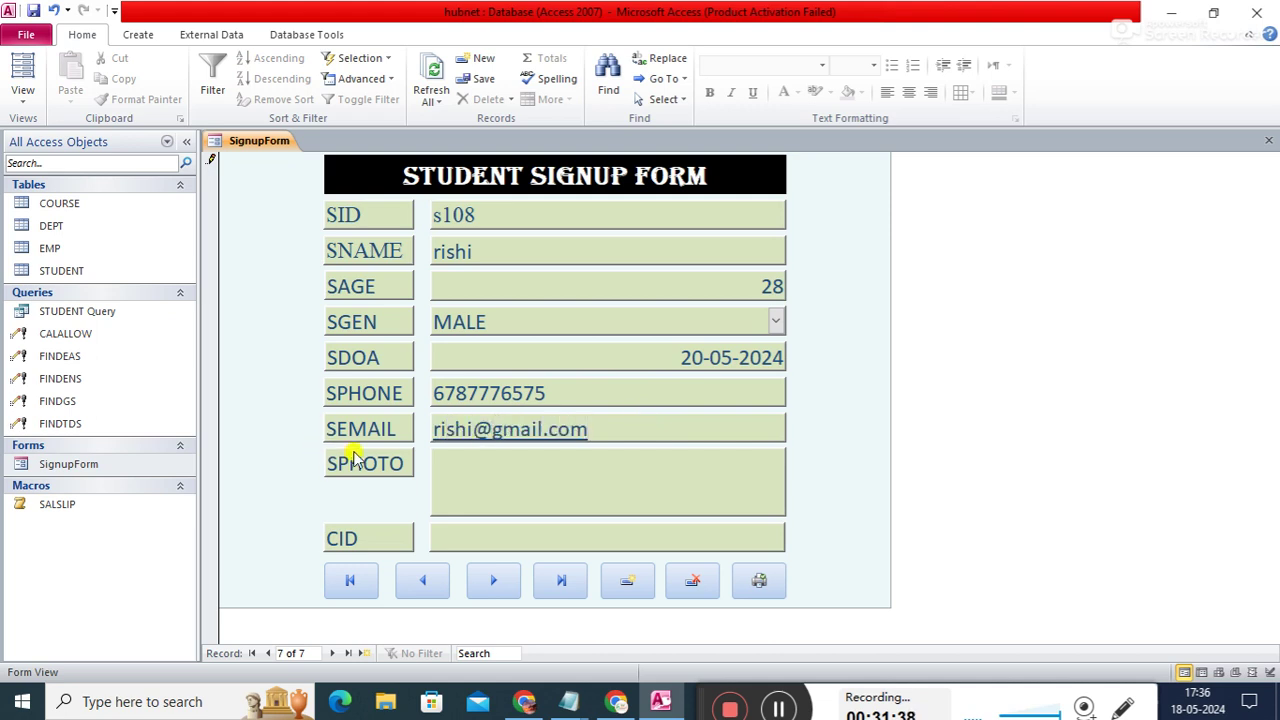
pyautogui.click(520, 471)
pyautogui.click(487, 430)
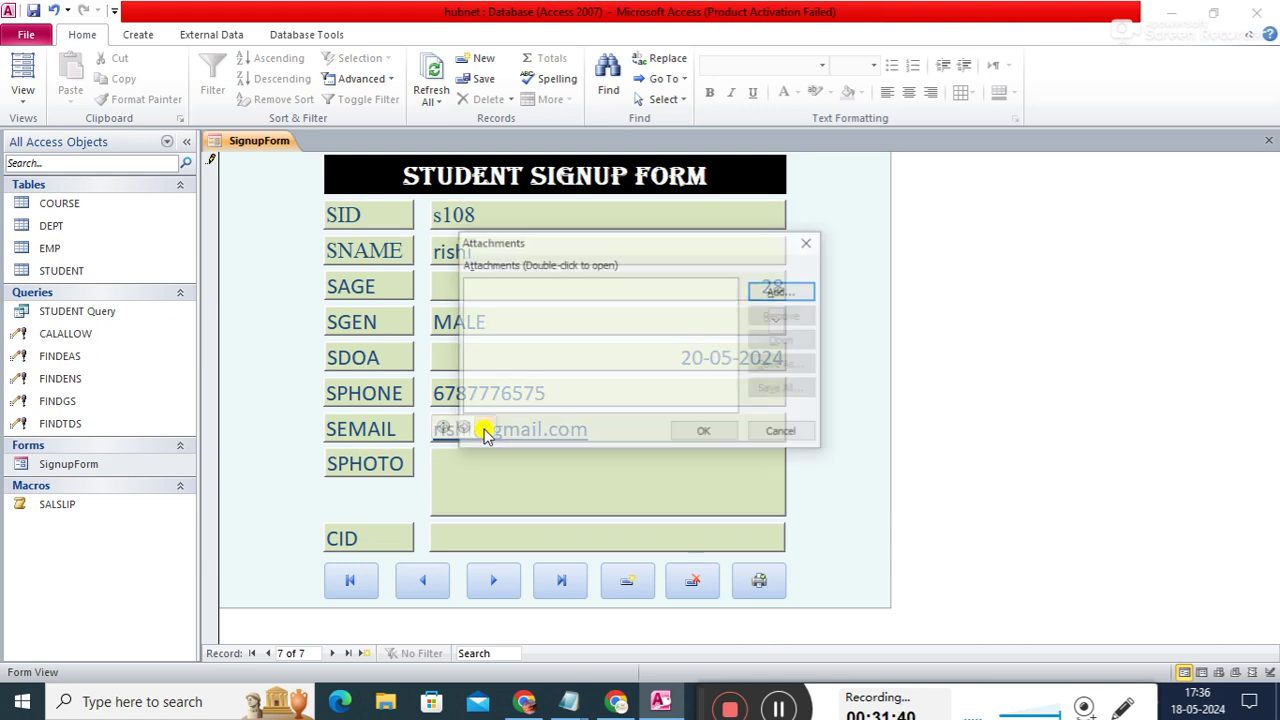
pyautogui.click(775, 291)
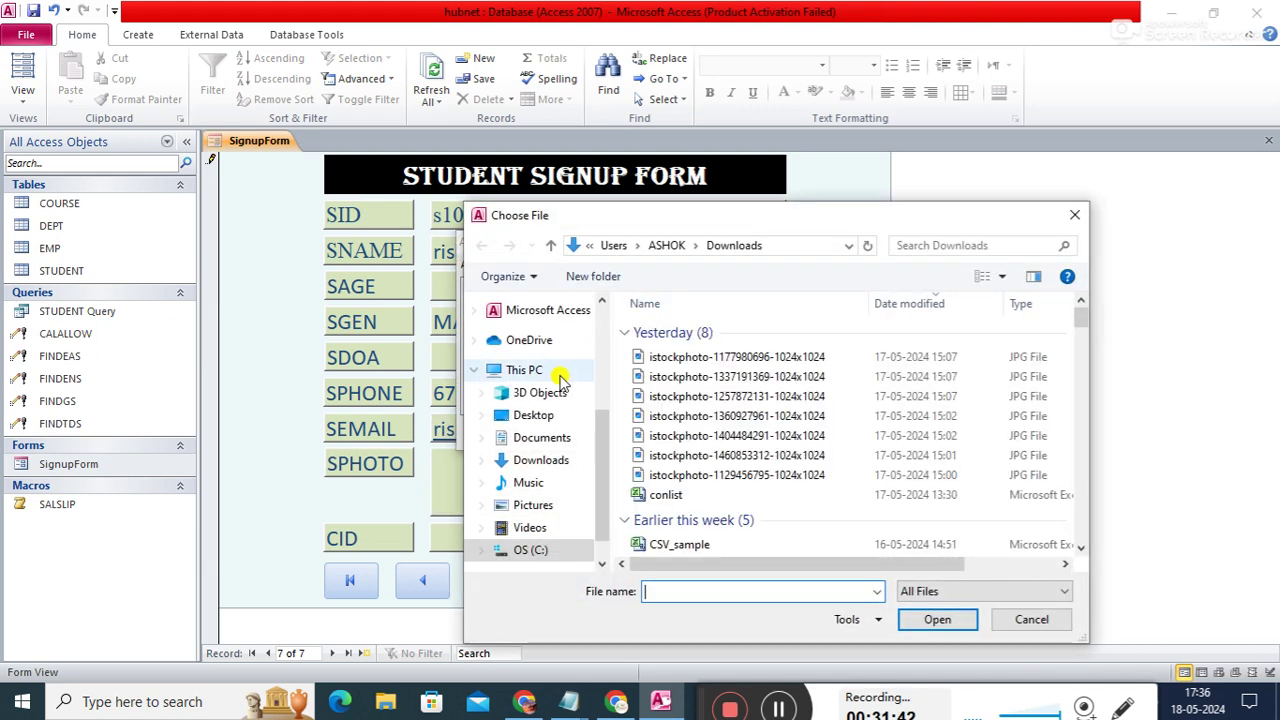
pyautogui.doubleClick(705, 459)
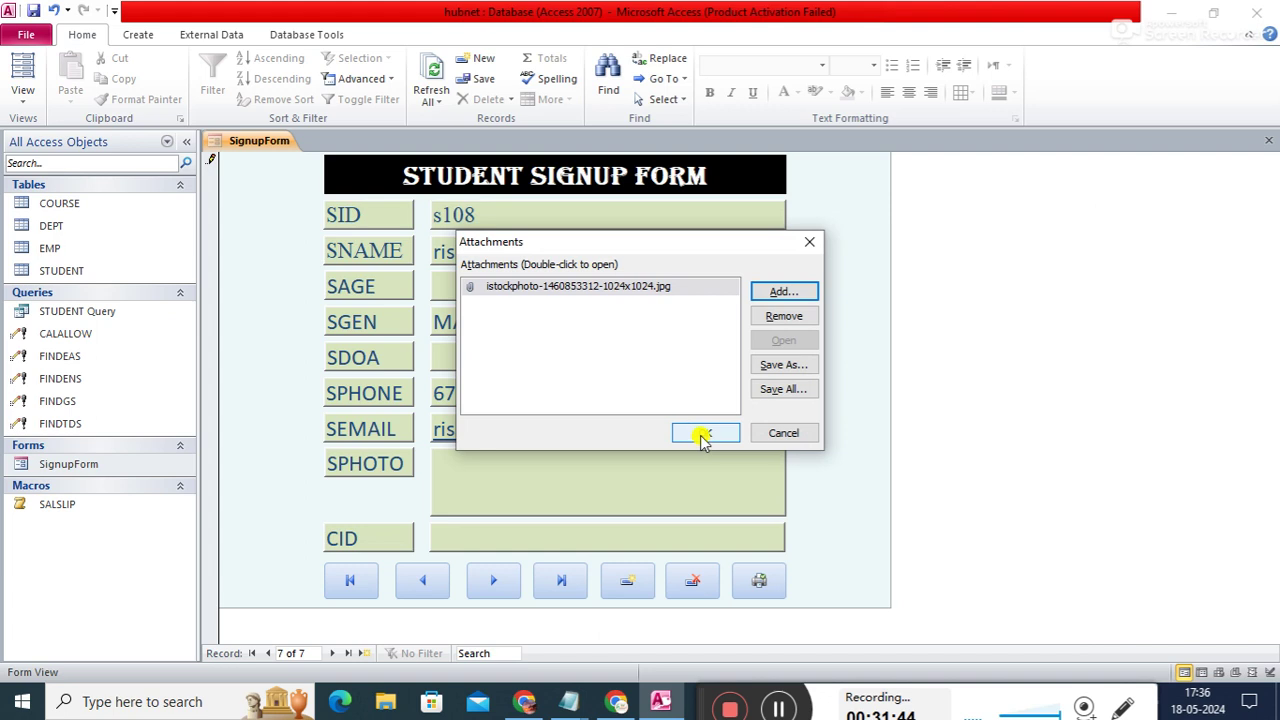
pyautogui.click(705, 433)
# - Enter course c103 and commit the s108 record
pyautogui.click(480, 530)
pyautogui.write('c103')
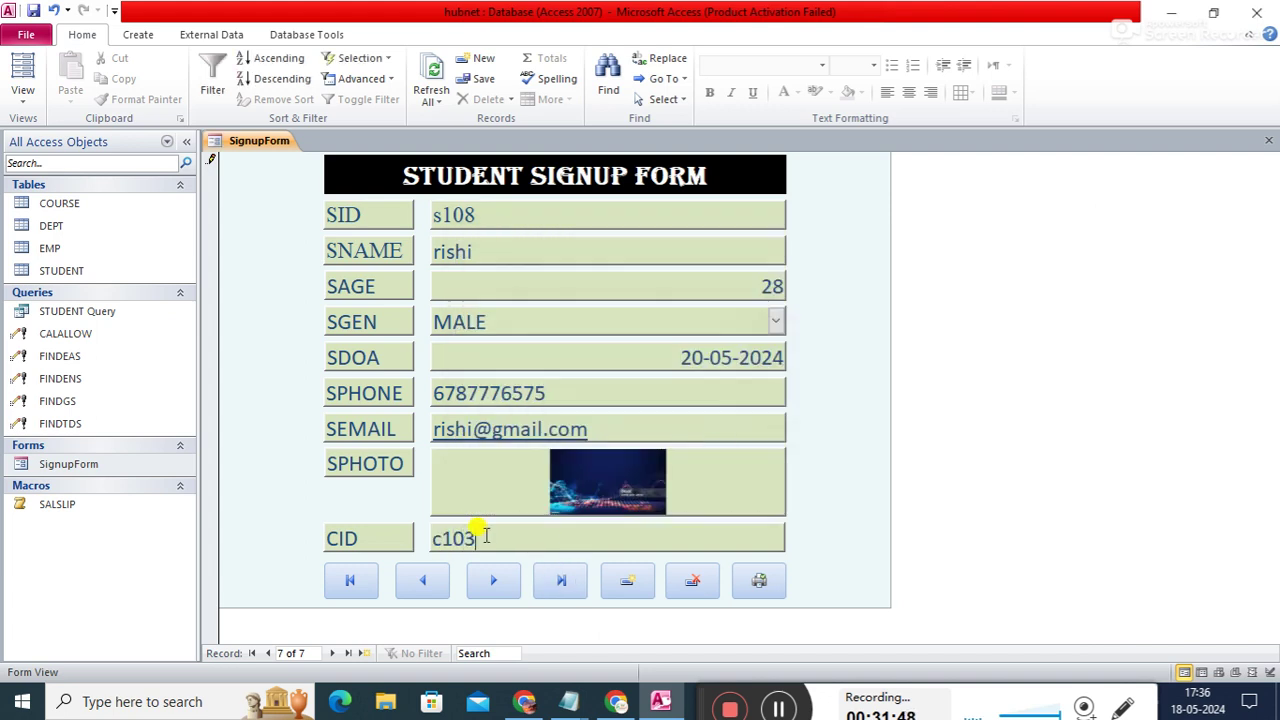
pyautogui.press('Tab')
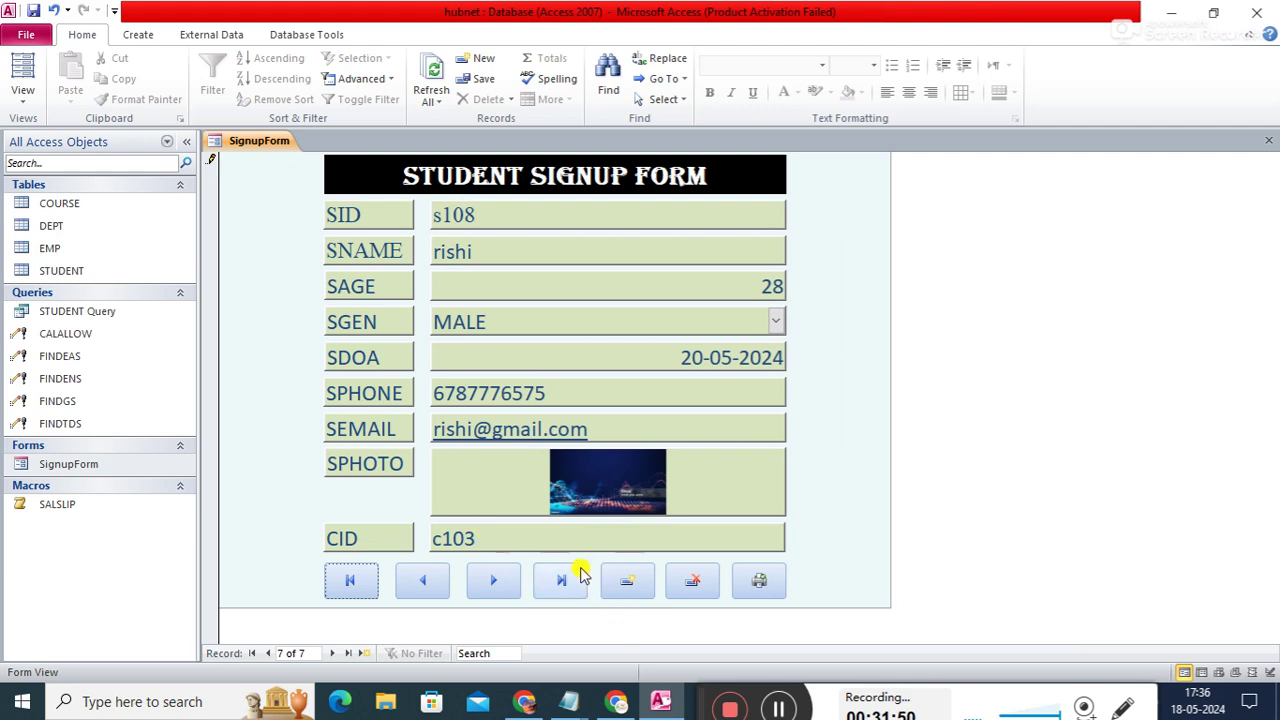
pyautogui.click(495, 583)
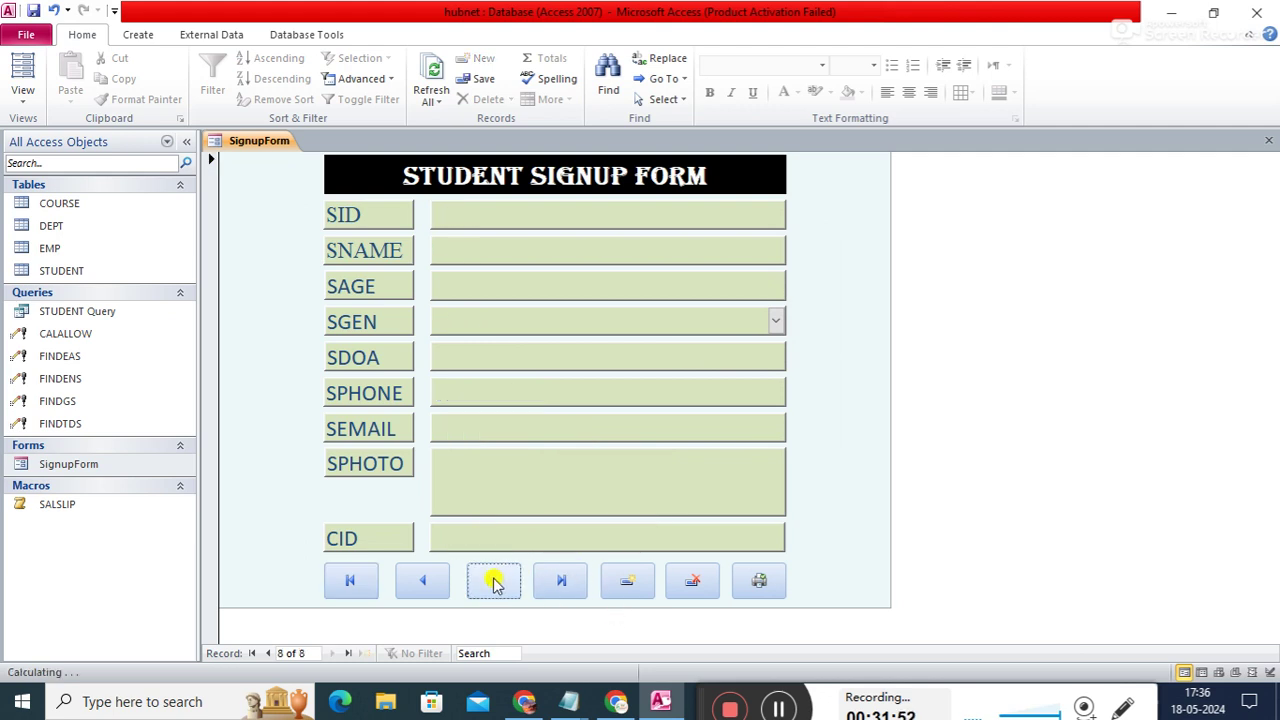
pyautogui.click(563, 583)
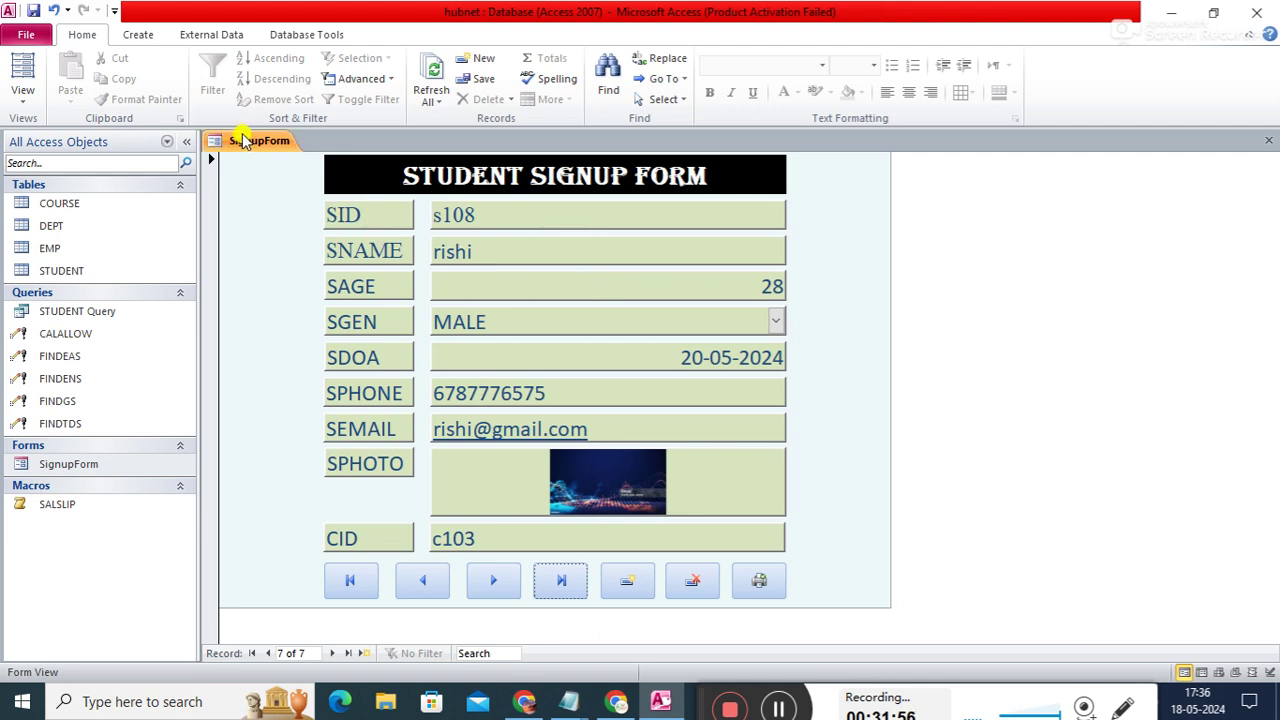
# - Save the SignupForm, close all objects, and open the STUDENT table
pyautogui.rightClick(240, 141)
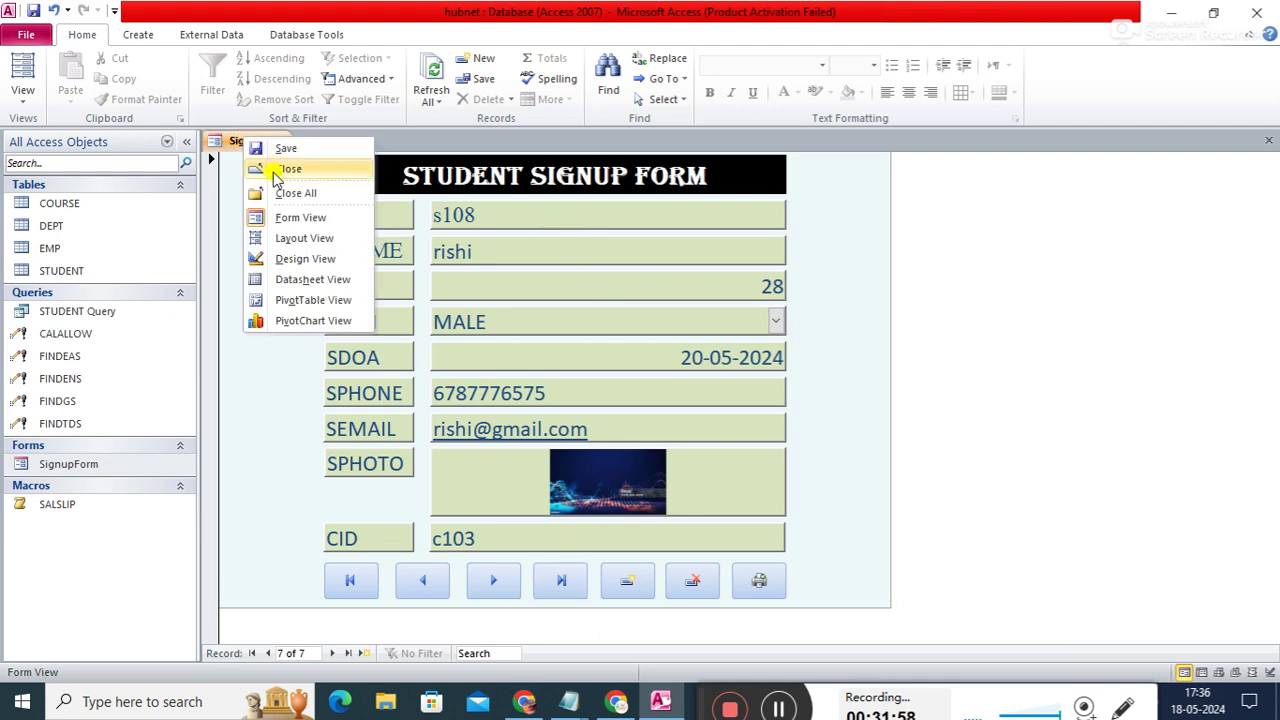
pyautogui.click(287, 148)
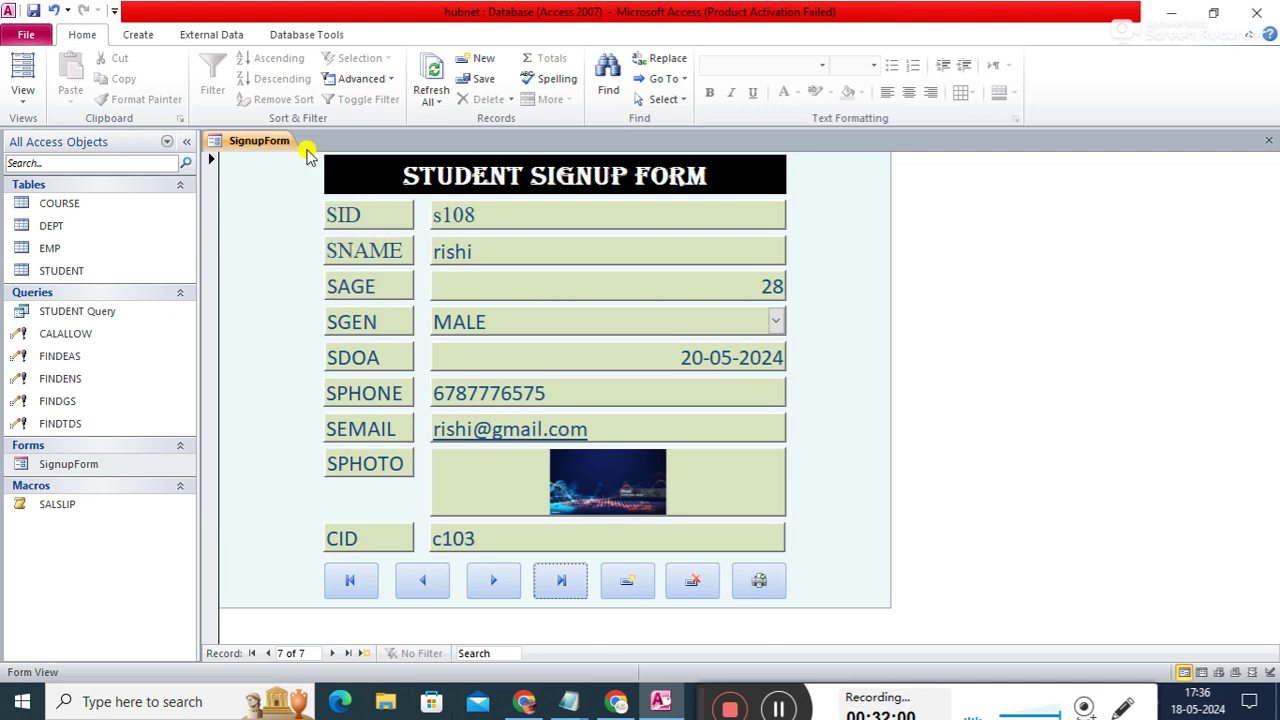
pyautogui.rightClick(269, 143)
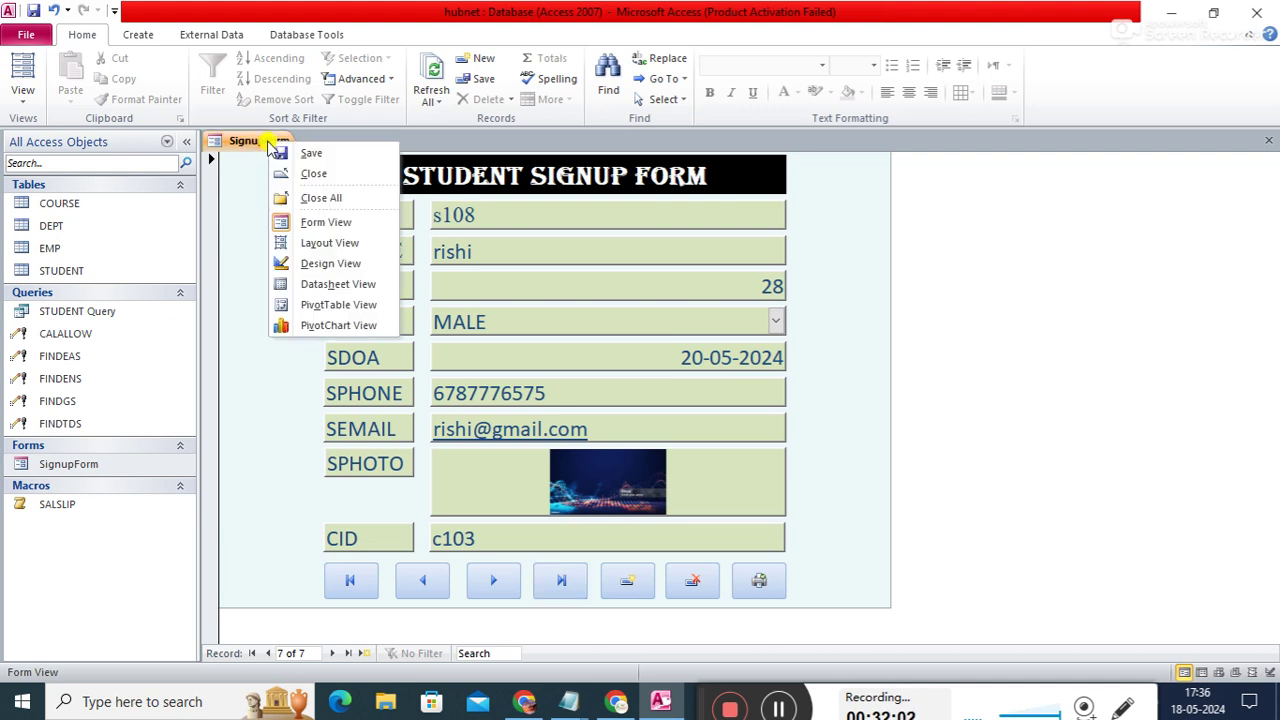
pyautogui.click(241, 225)
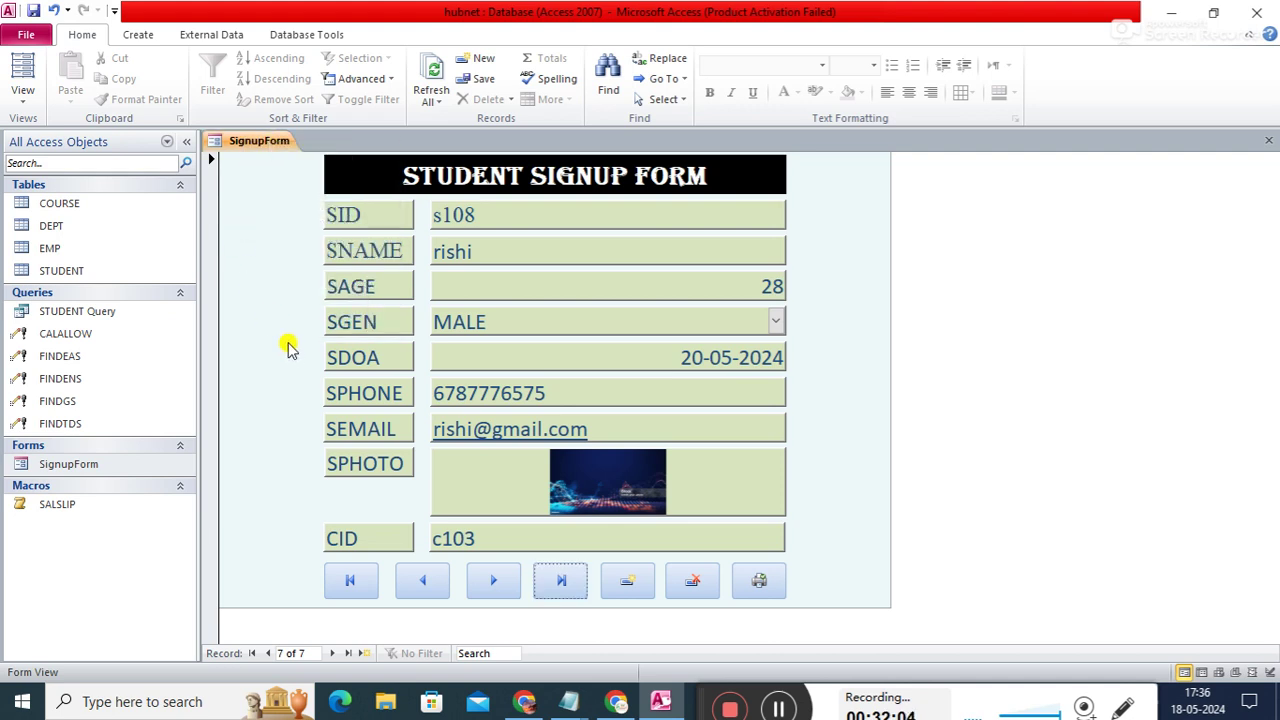
pyautogui.rightClick(269, 158)
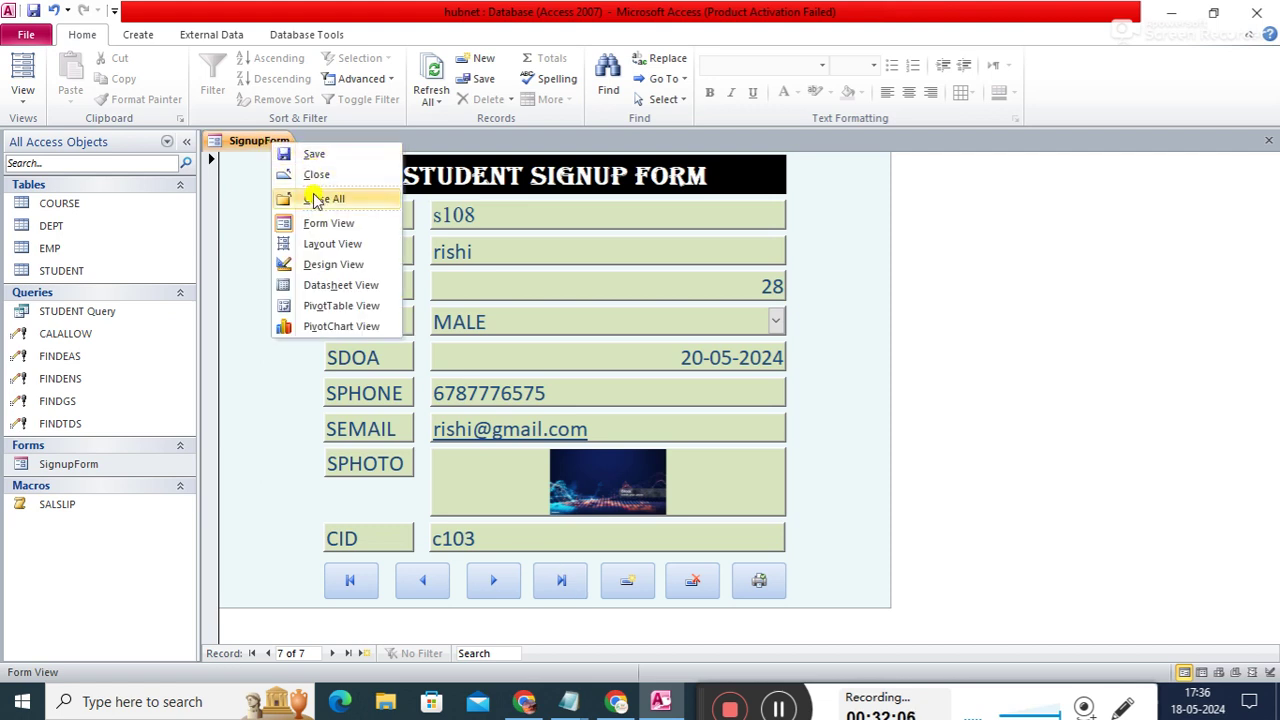
pyautogui.click(288, 197)
pyautogui.doubleClick(94, 271)
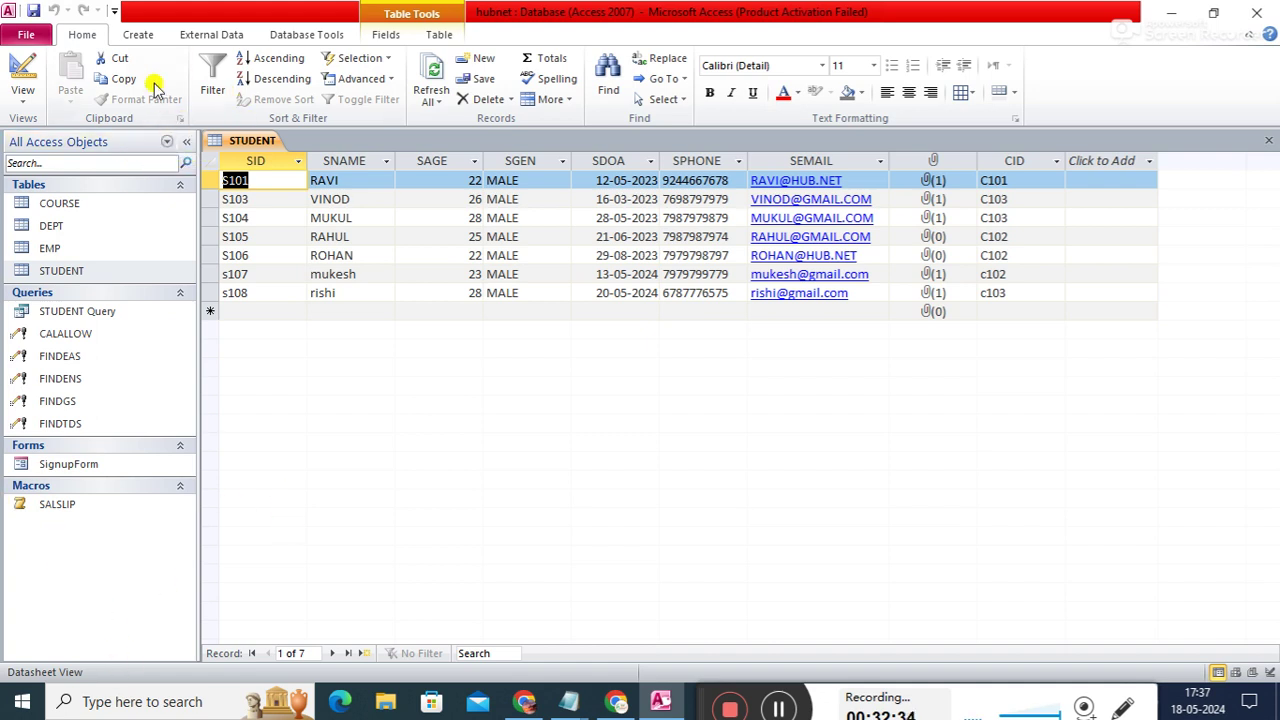
# - Show the Create ribbon commands and select the STUDENT table as the source
pyautogui.click(137, 35)
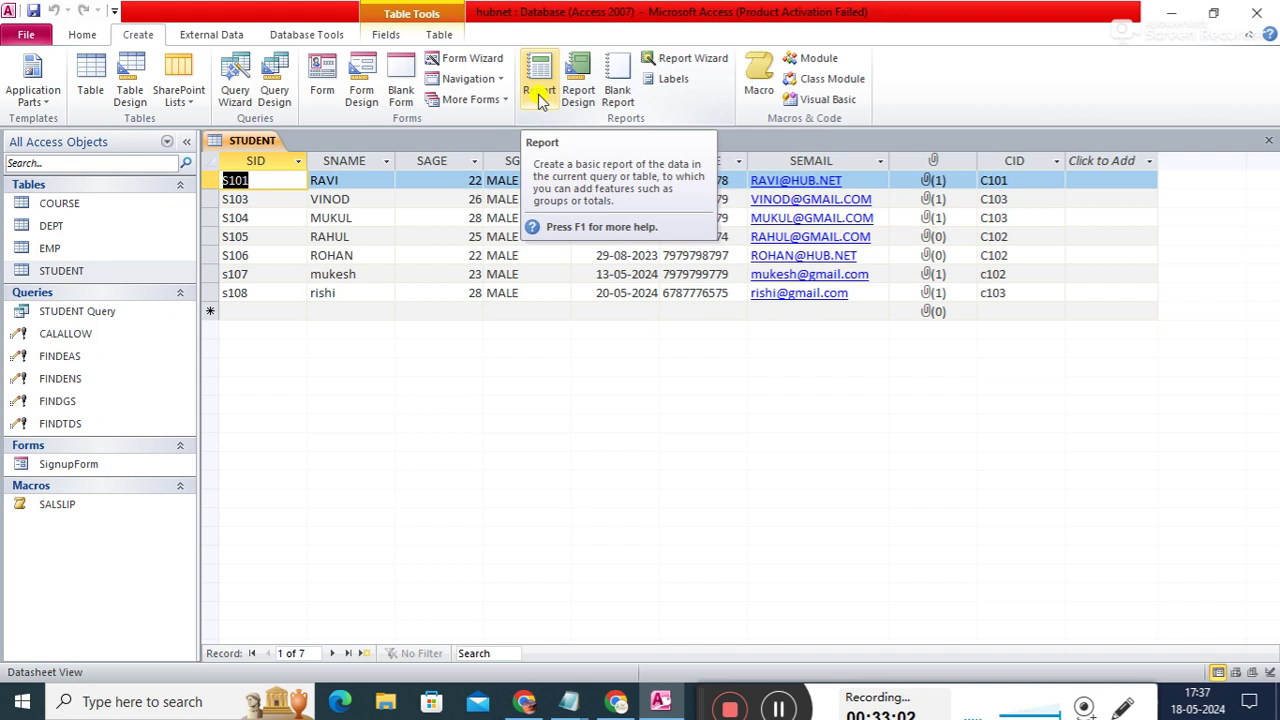
pyautogui.click(66, 276)
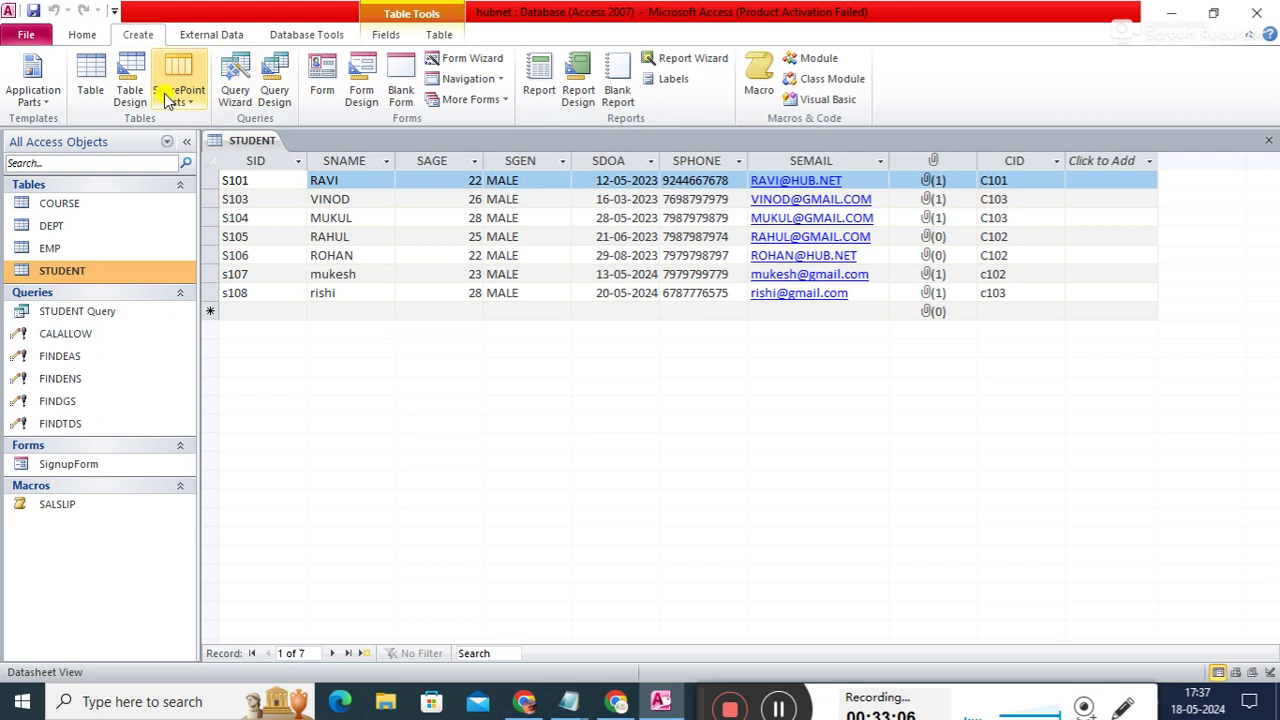
# - Generate a quick form from STUDENT, then close everything without saving it
pyautogui.click(322, 80)
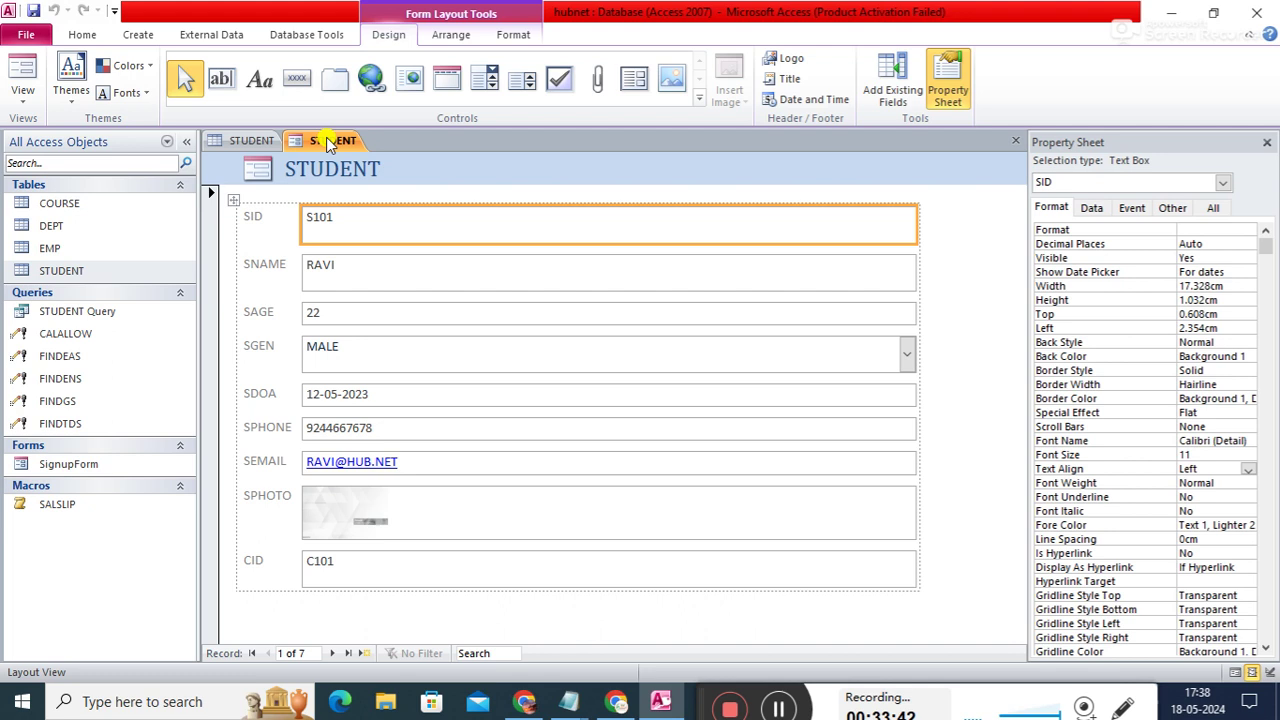
pyautogui.rightClick(328, 143)
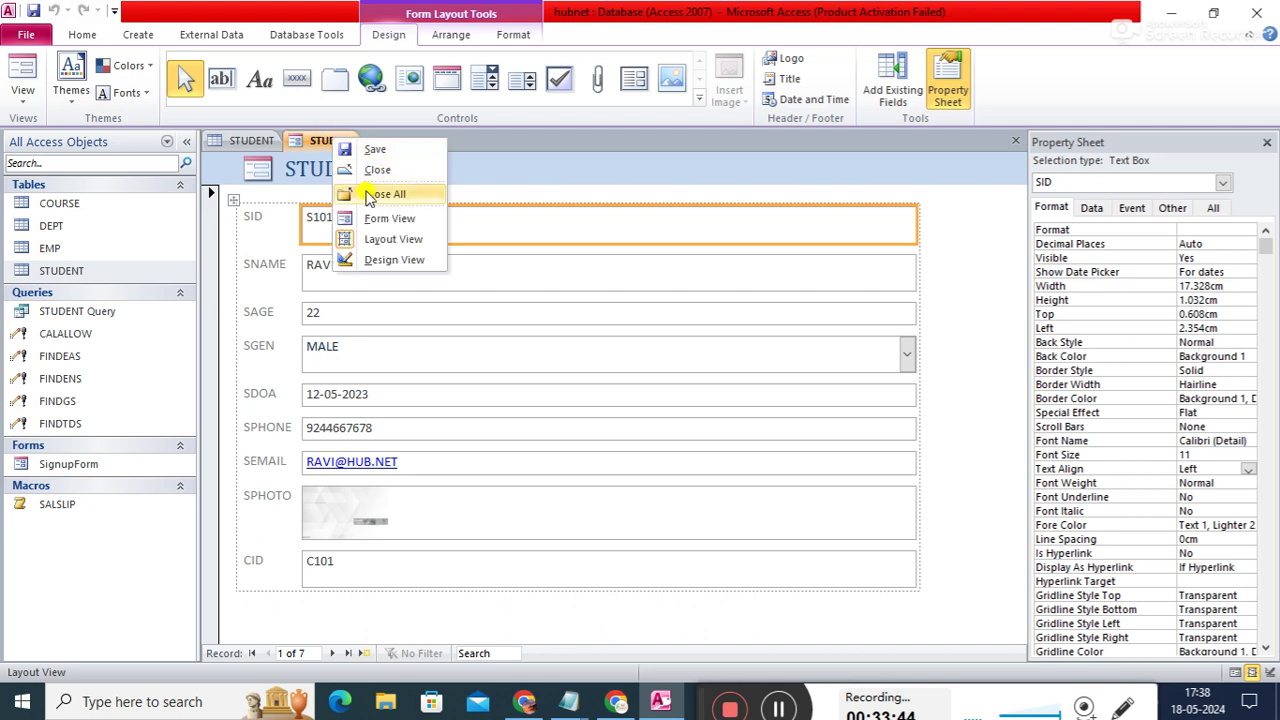
pyautogui.click(367, 200)
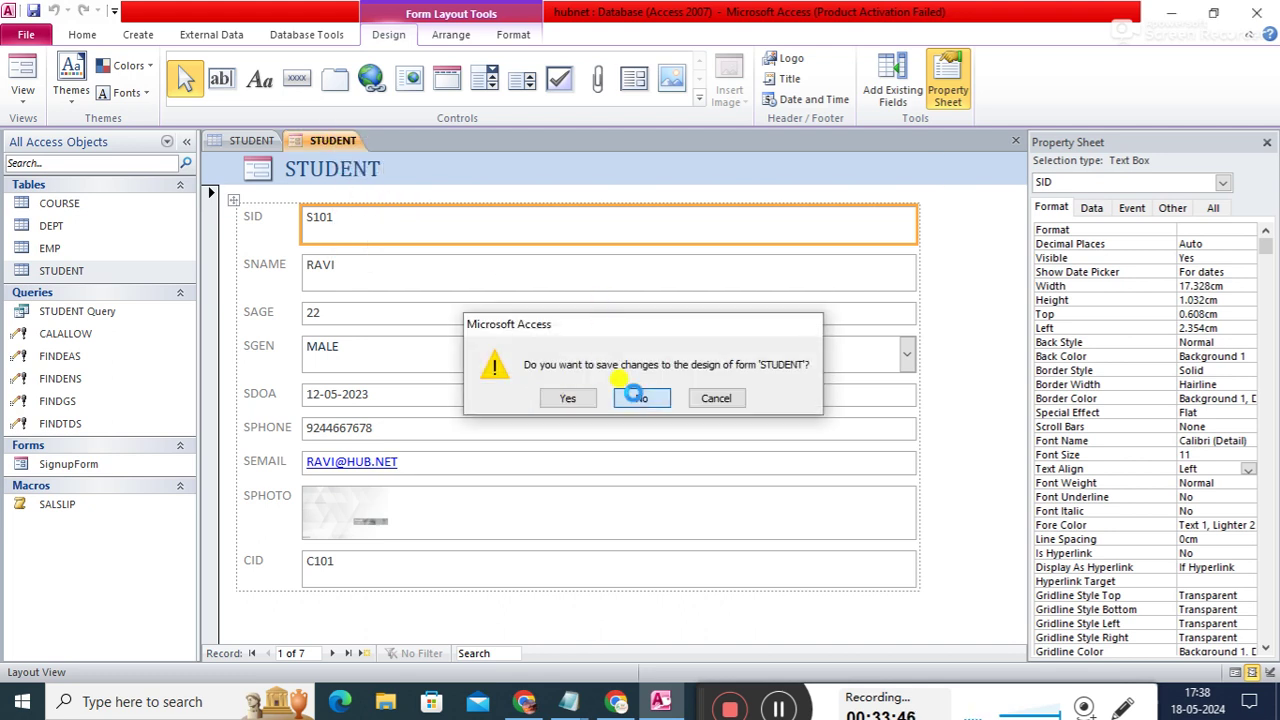
pyautogui.click(636, 397)
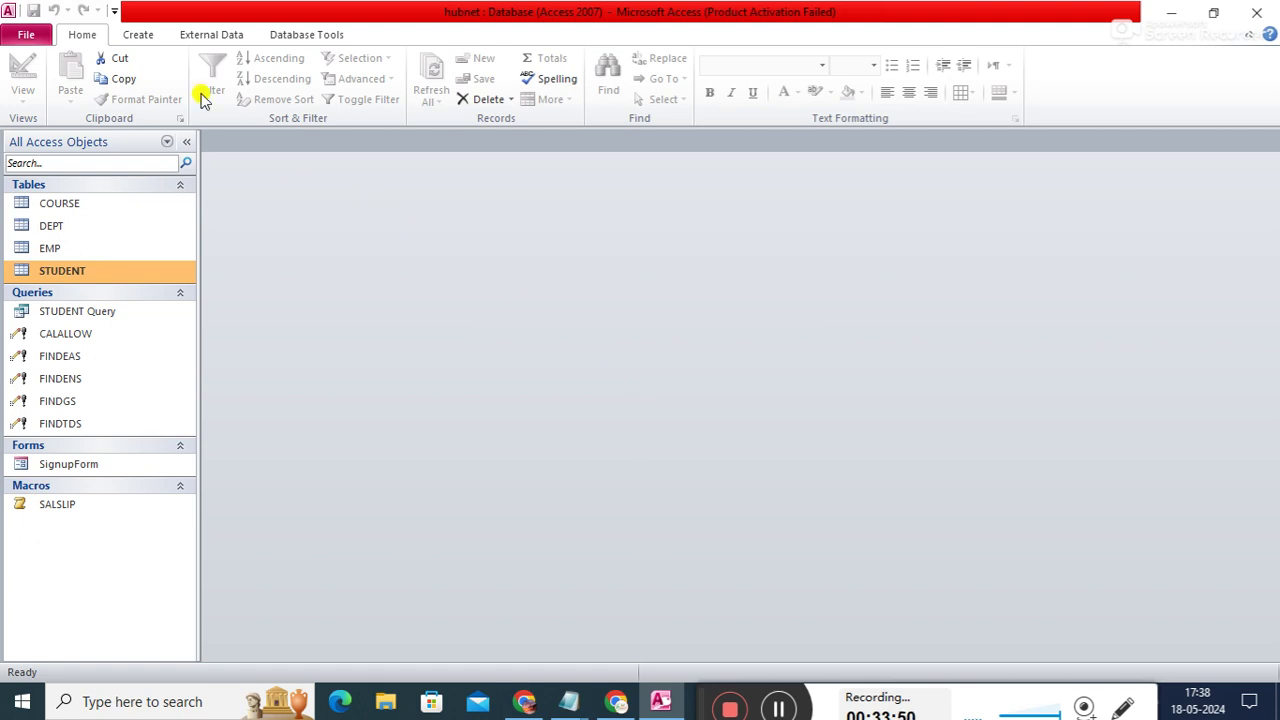
pyautogui.click(146, 40)
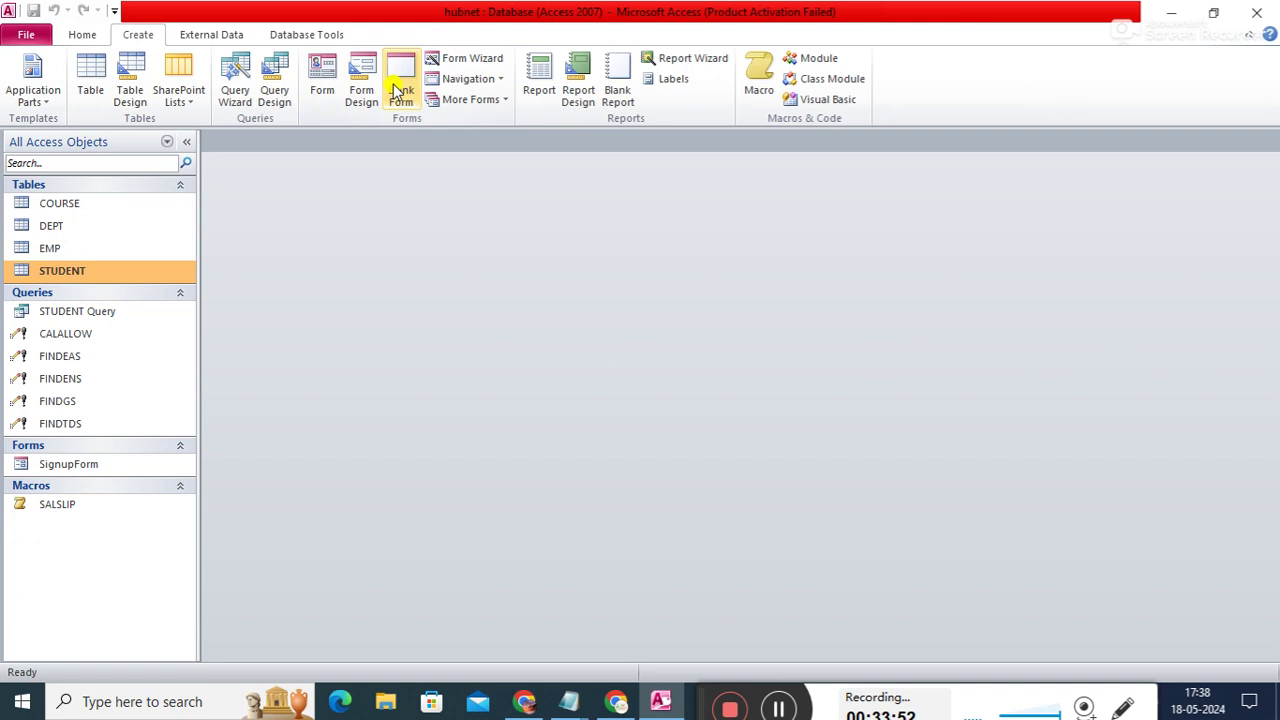
pyautogui.click(540, 90)
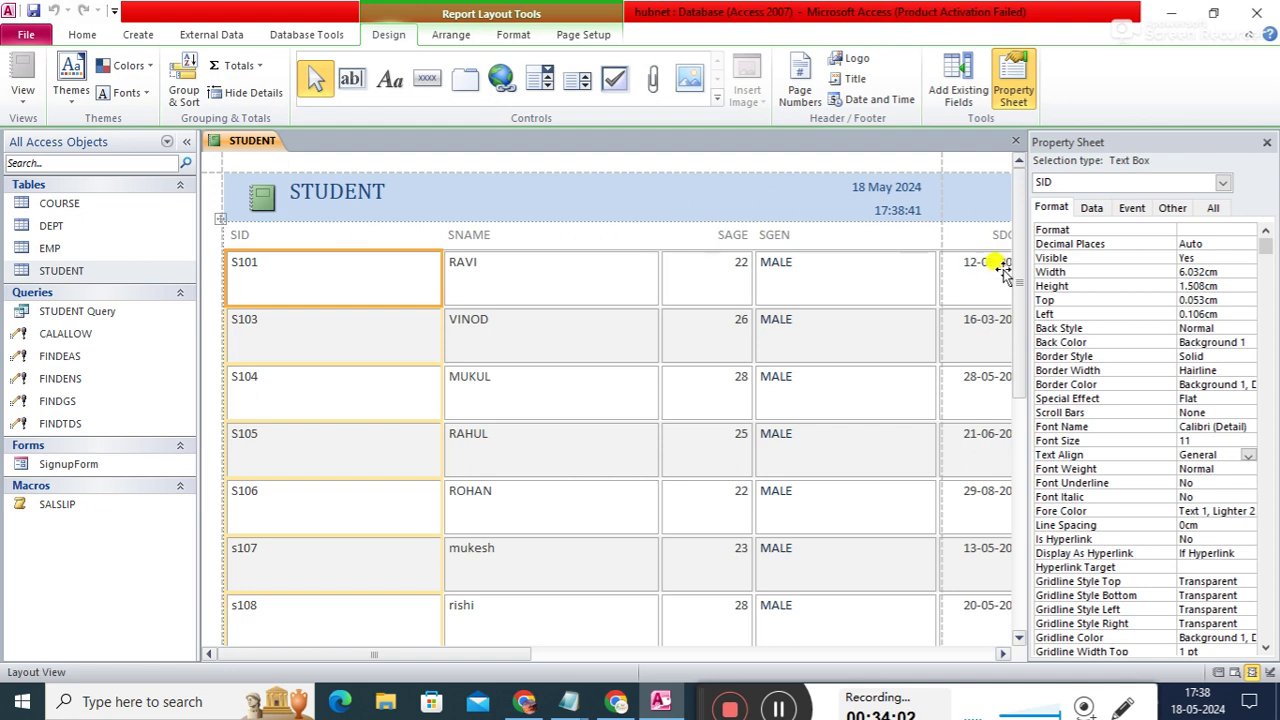
pyautogui.moveTo(1022, 298)
pyautogui.mouseDown()
pyautogui.moveTo(1029, 457)
pyautogui.moveTo(1013, 275)
pyautogui.mouseUp()
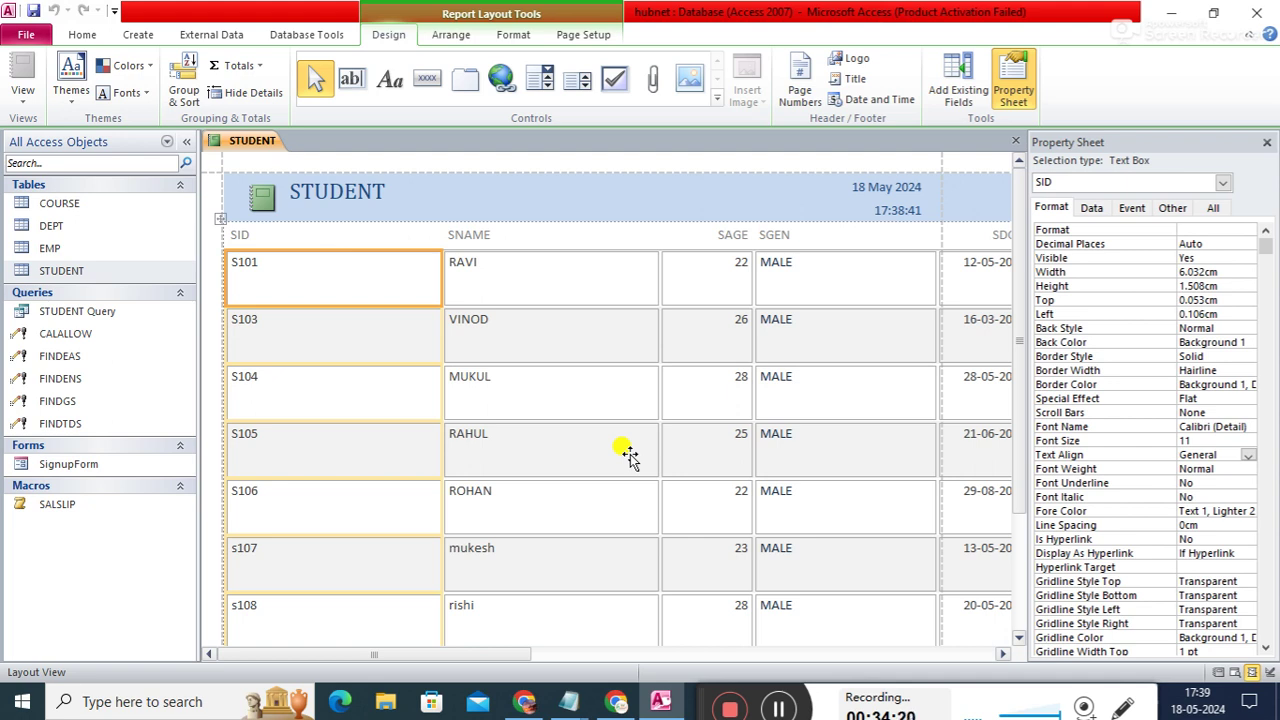
pyautogui.rightClick(245, 140)
pyautogui.click(293, 174)
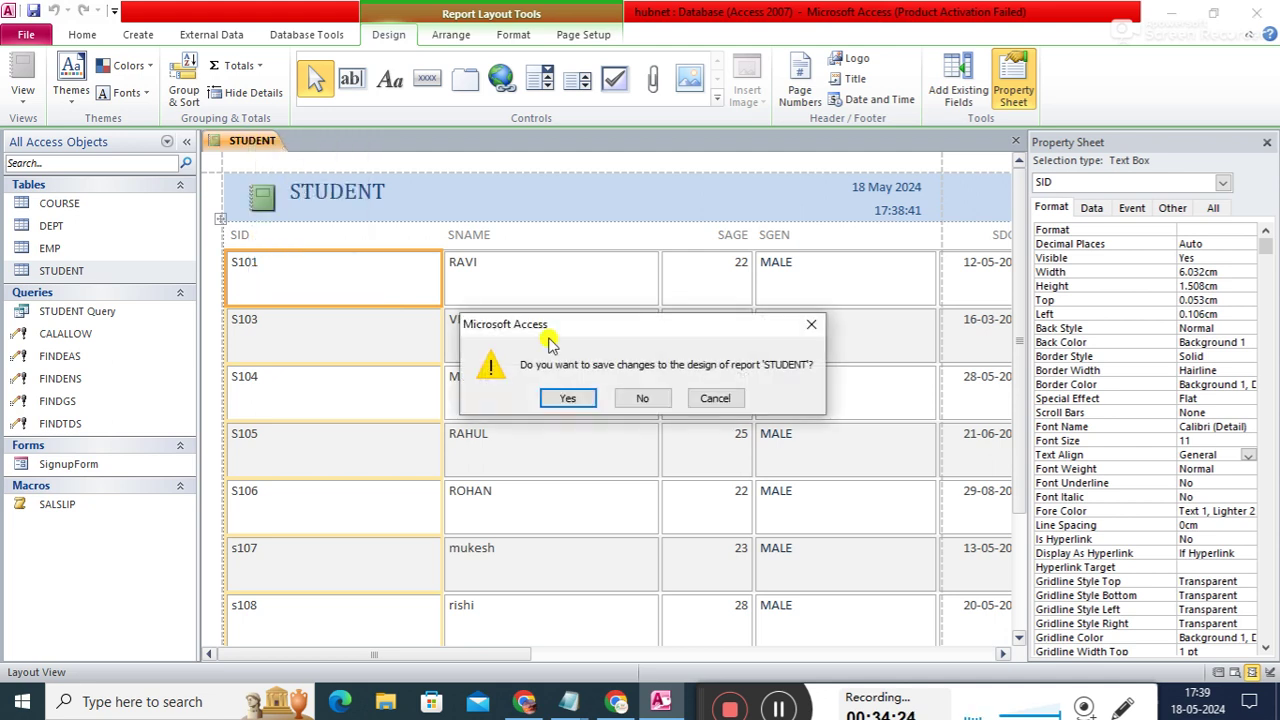
pyautogui.click(644, 397)
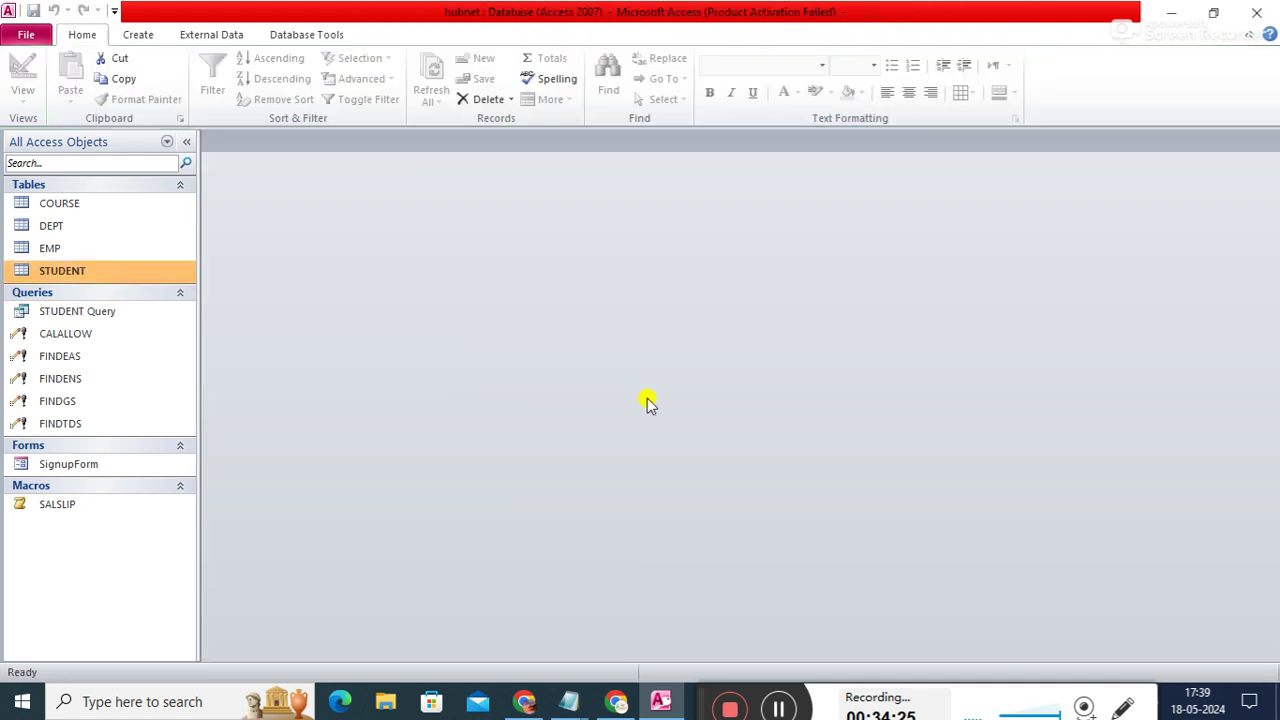
# - Start a blank report in Report Design and widen it to about 20.7 cm
pyautogui.click(133, 34)
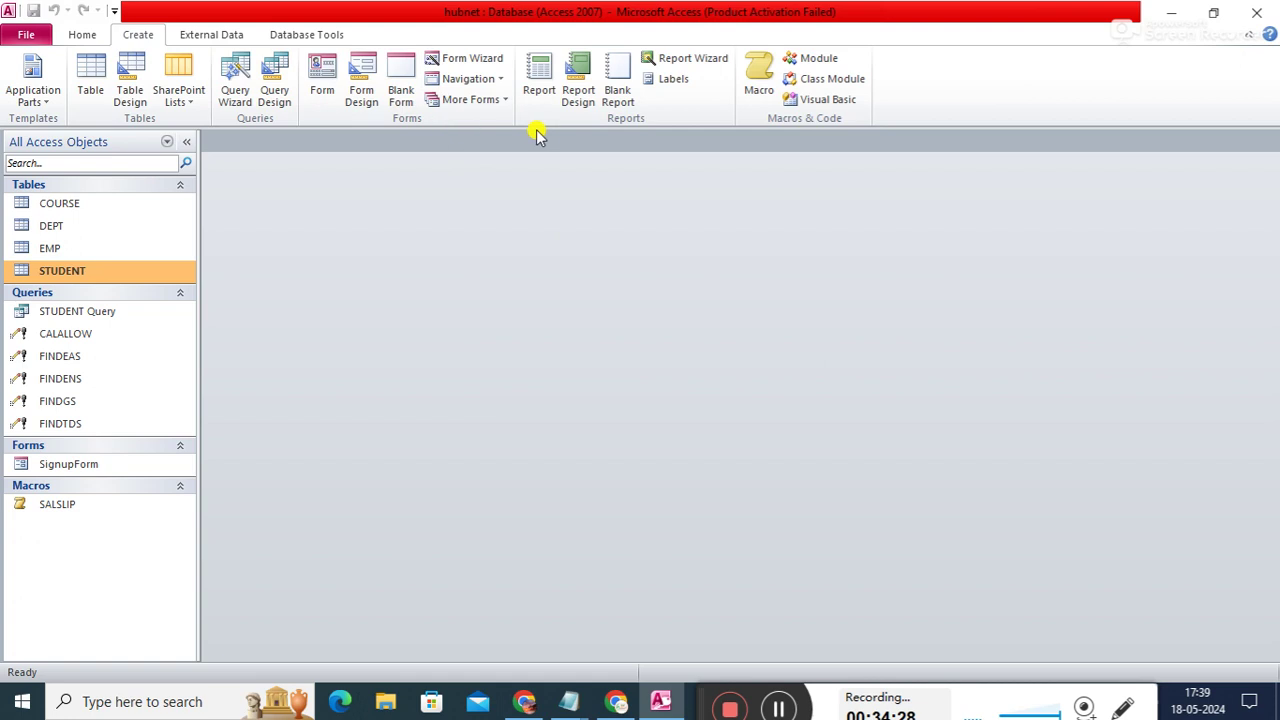
pyautogui.click(578, 90)
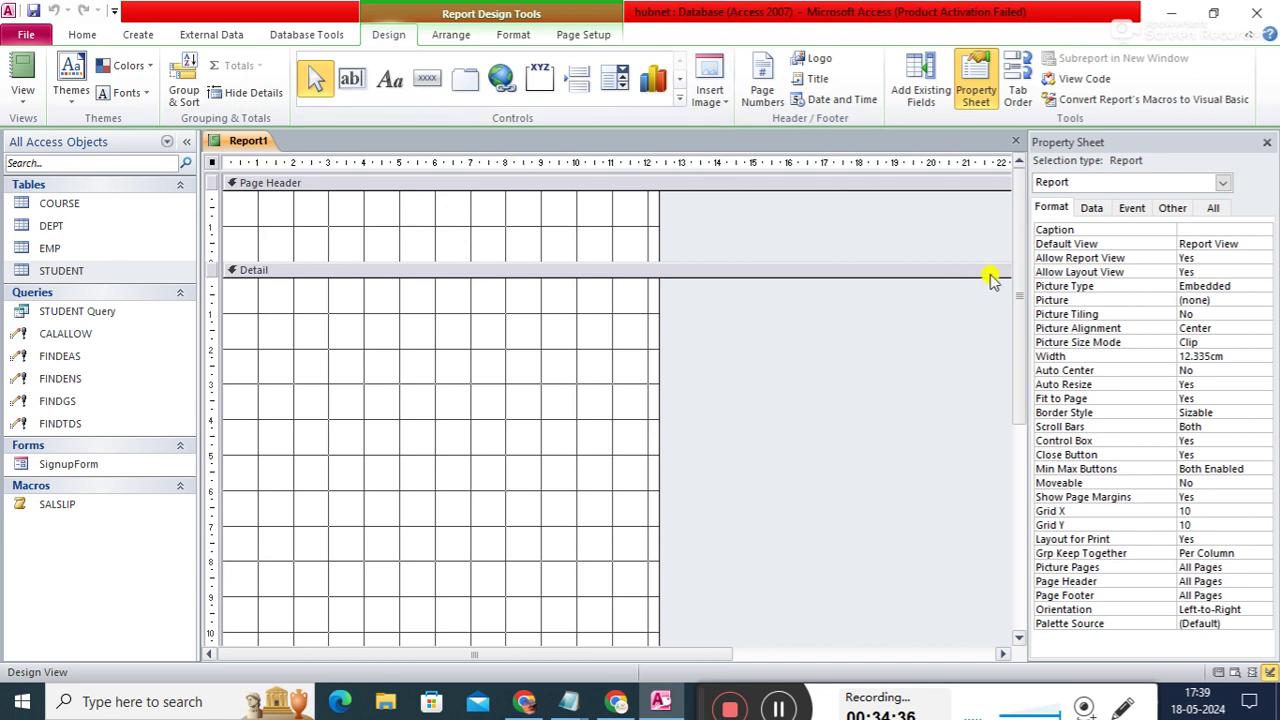
pyautogui.moveTo(1014, 290)
pyautogui.mouseDown()
pyautogui.moveTo(1023, 400)
pyautogui.moveTo(1007, 272)
pyautogui.mouseUp()
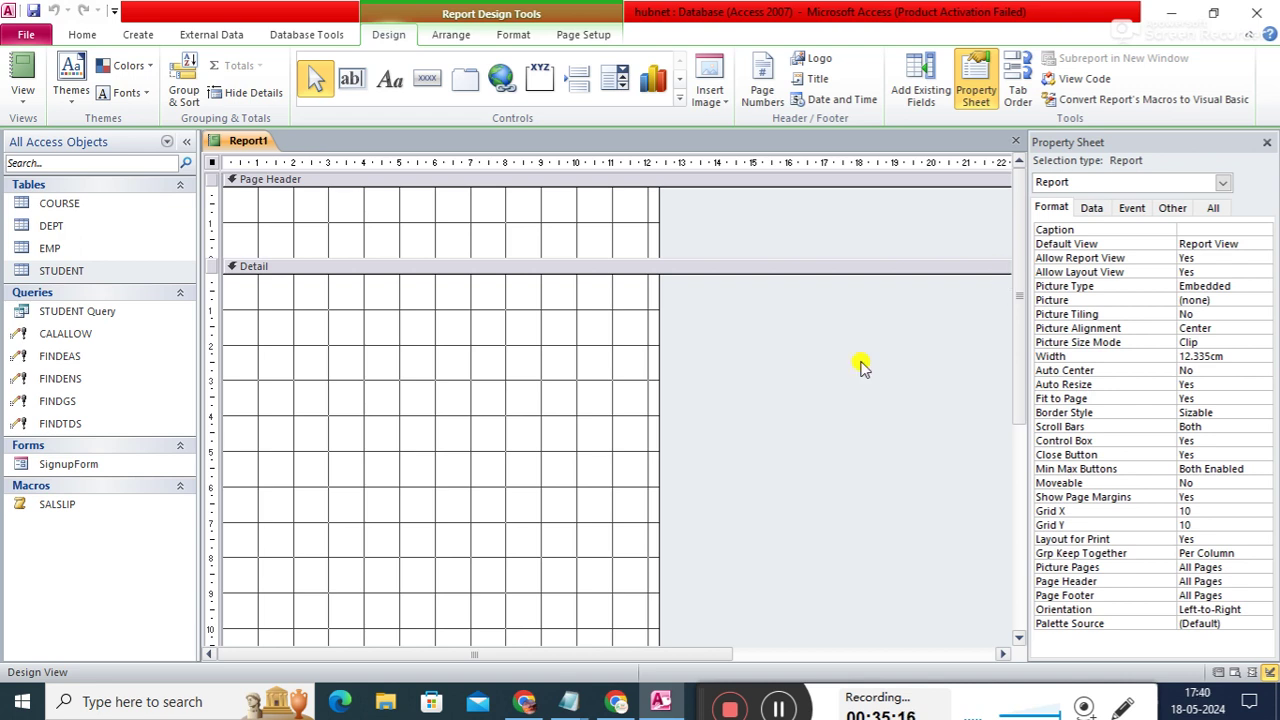
pyautogui.moveTo(660, 423); pyautogui.dragTo(955, 428)
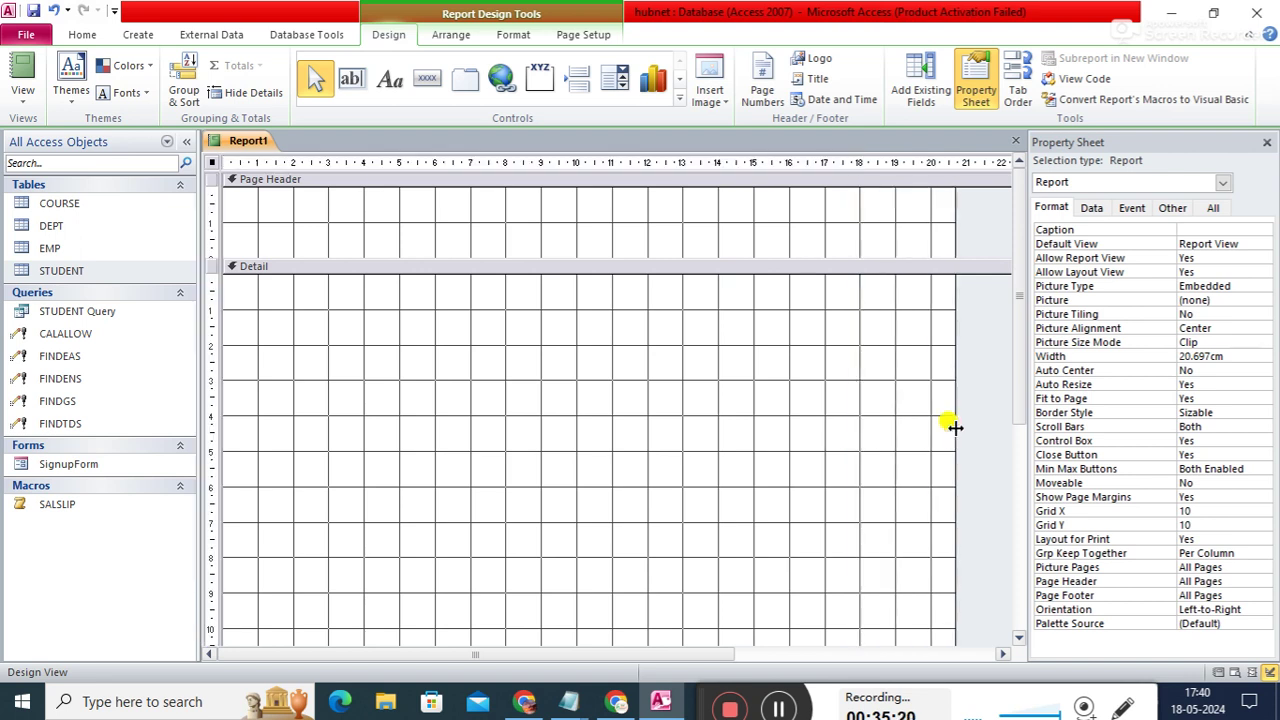
pyautogui.moveTo(1021, 392)
pyautogui.mouseDown()
pyautogui.moveTo(1025, 477)
pyautogui.moveTo(1008, 380)
pyautogui.mouseUp()
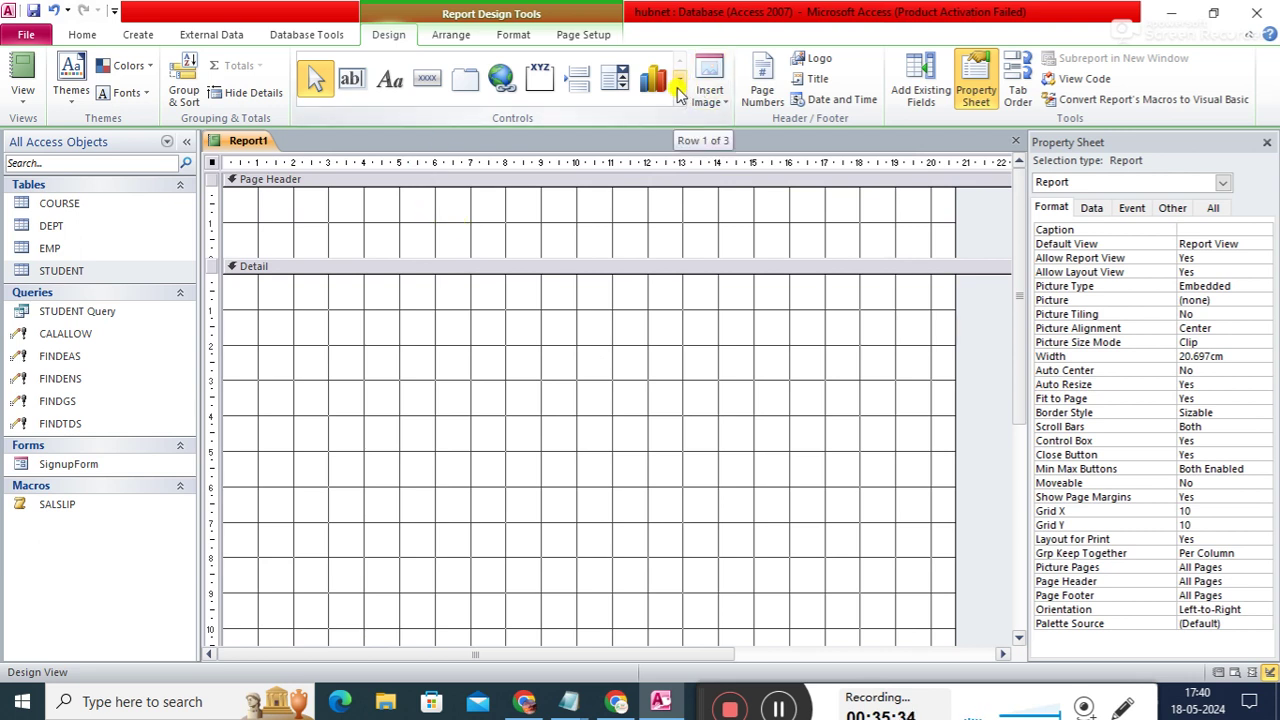
pyautogui.click(679, 90)
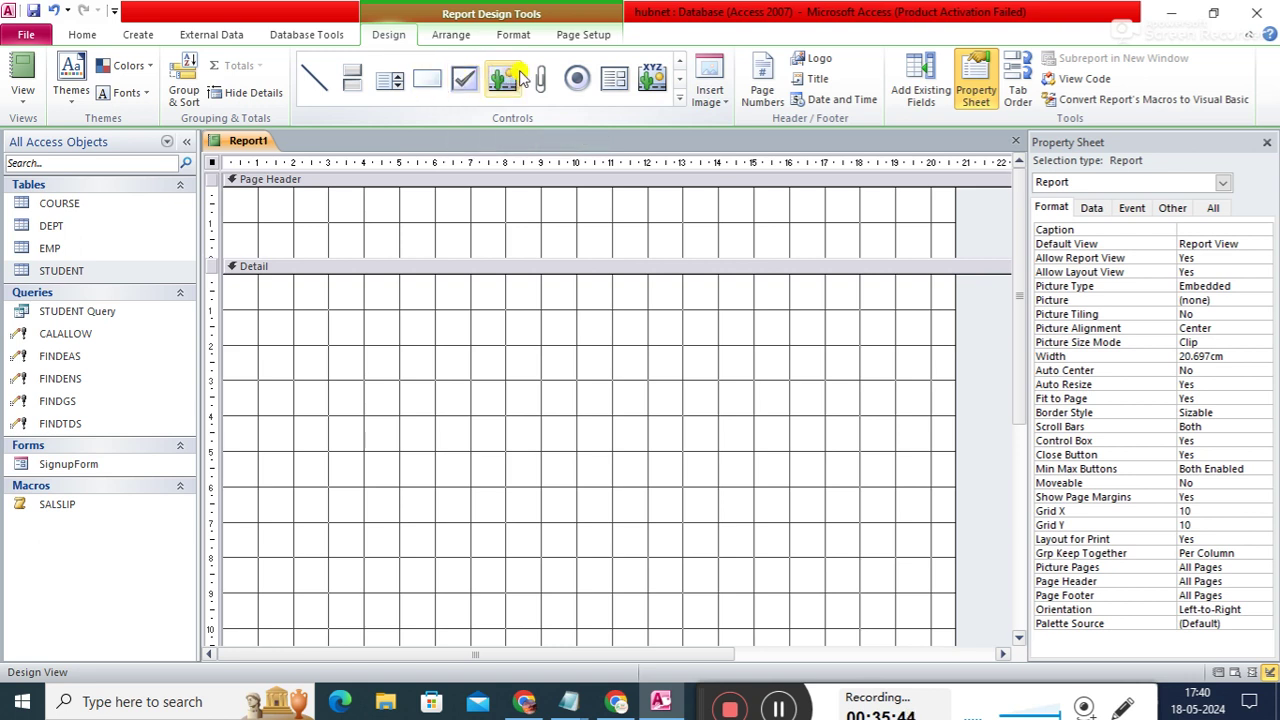
# - Insert the hubnet logo from the Desktop into the report's Page Header
pyautogui.click(720, 105)
pyautogui.click(735, 126)
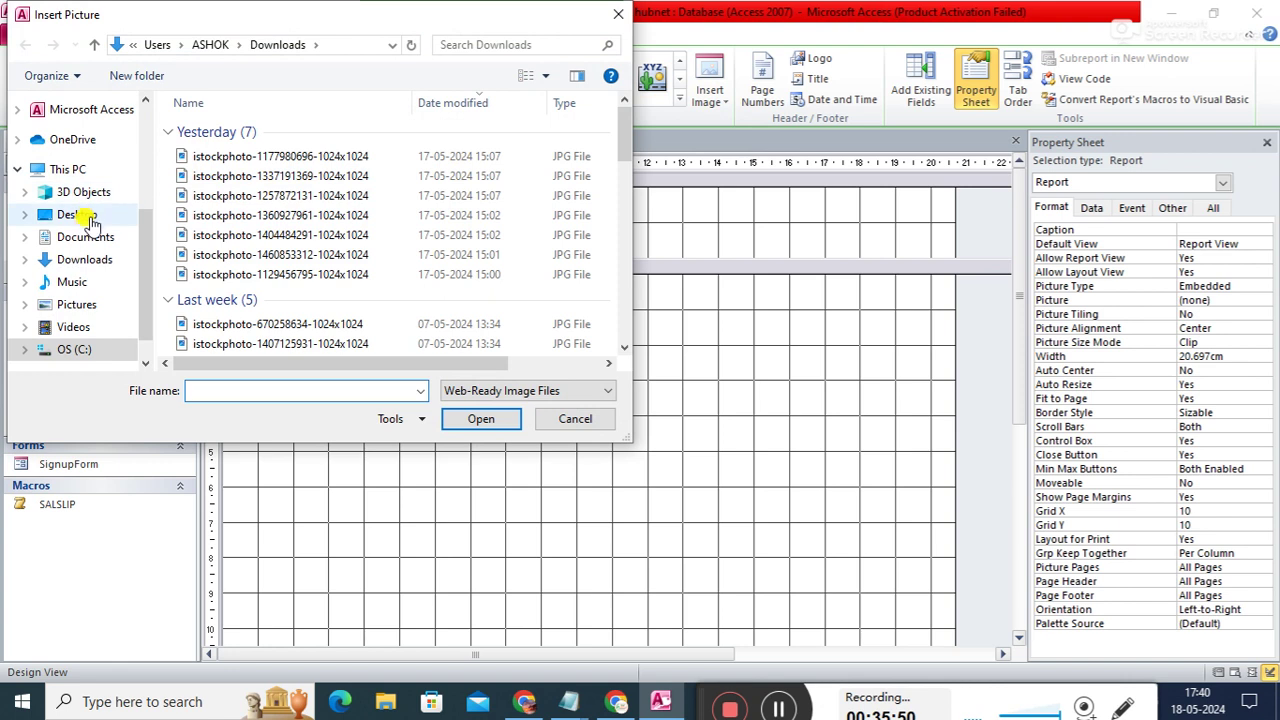
pyautogui.click(84, 215)
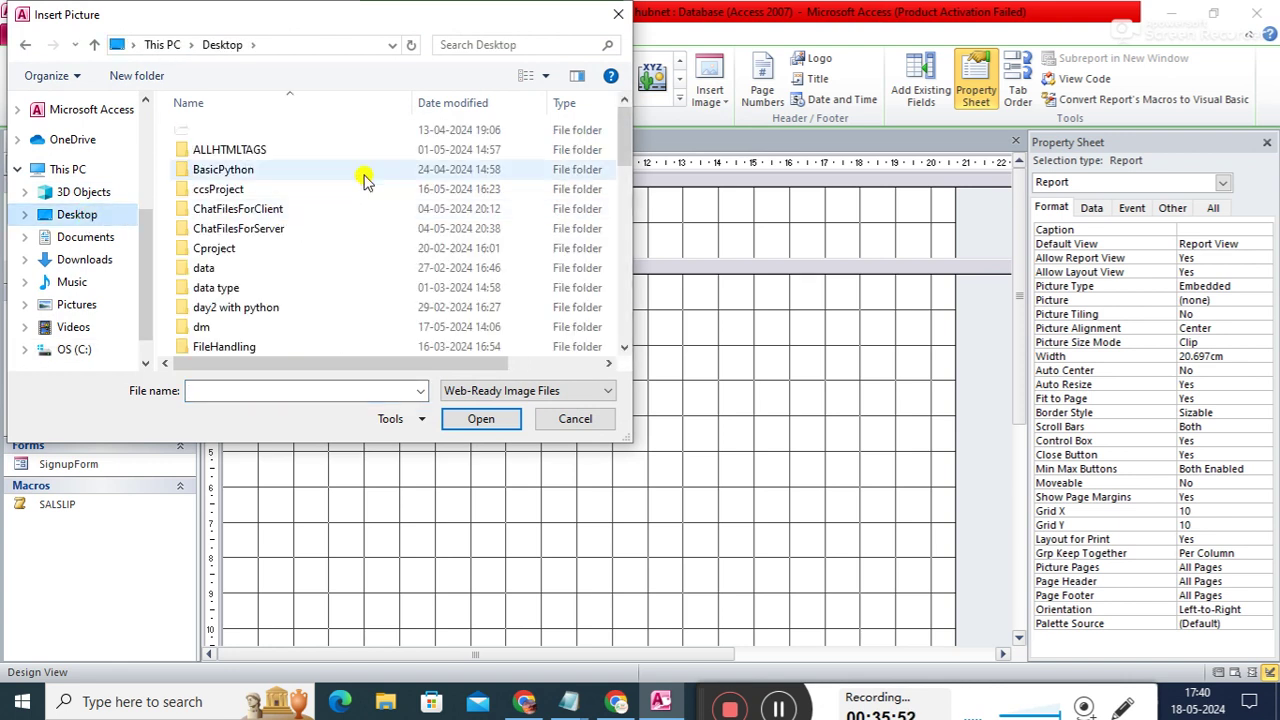
pyautogui.moveTo(617, 149); pyautogui.dragTo(628, 363)
pyautogui.click(356, 326)
pyautogui.click(481, 419)
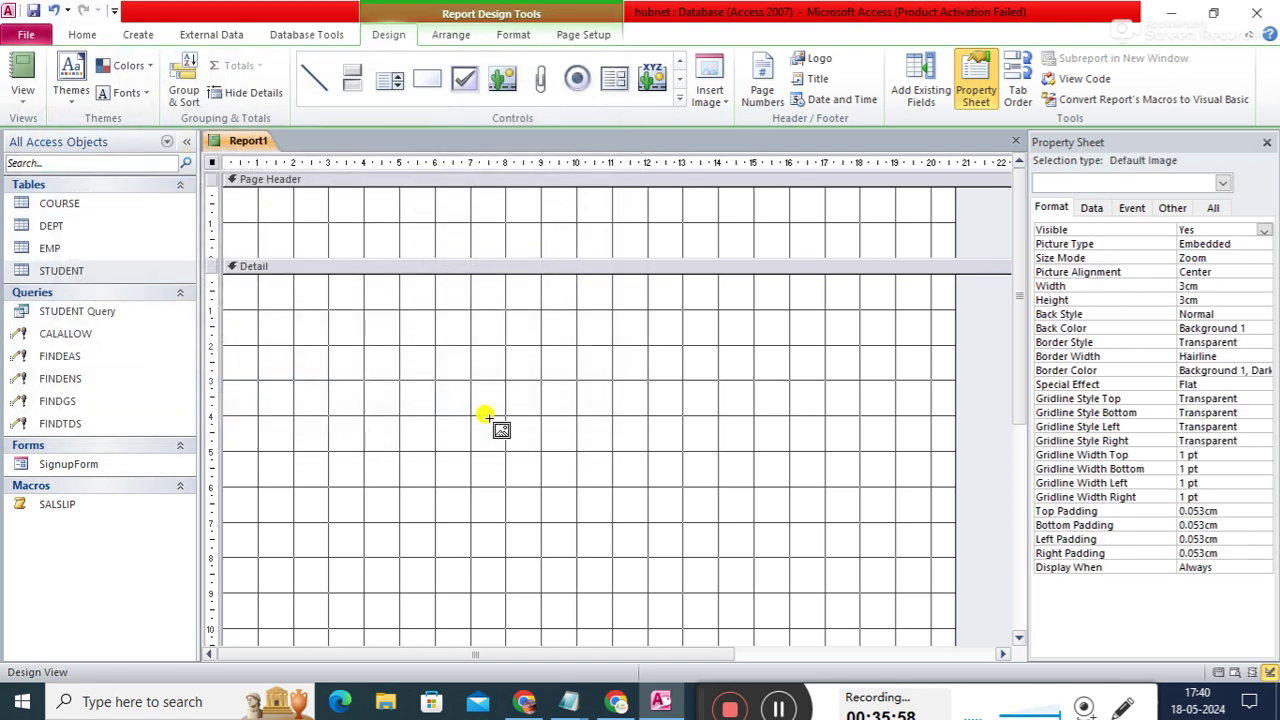
pyautogui.moveTo(378, 197); pyautogui.dragTo(433, 230)
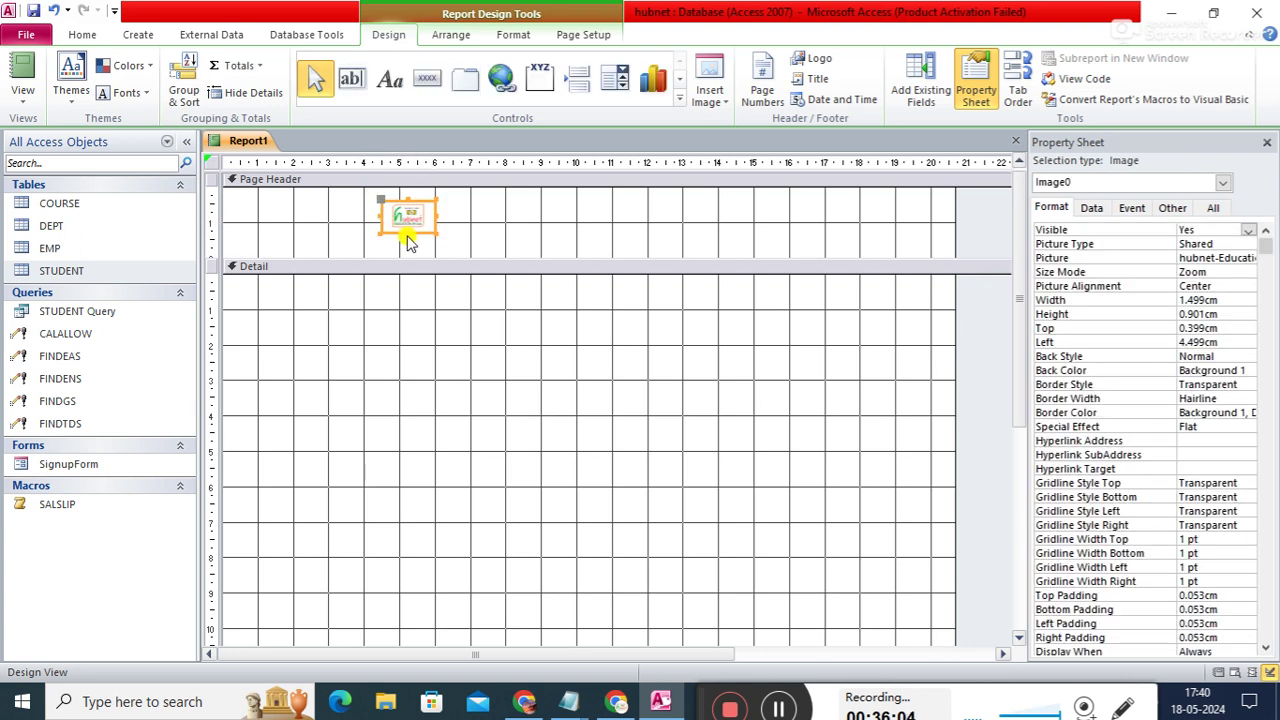
# - Resize and position the logo to about 4 cm wide by 1.9 cm tall
pyautogui.click(407, 232)
pyautogui.moveTo(407, 232); pyautogui.dragTo(291, 224)
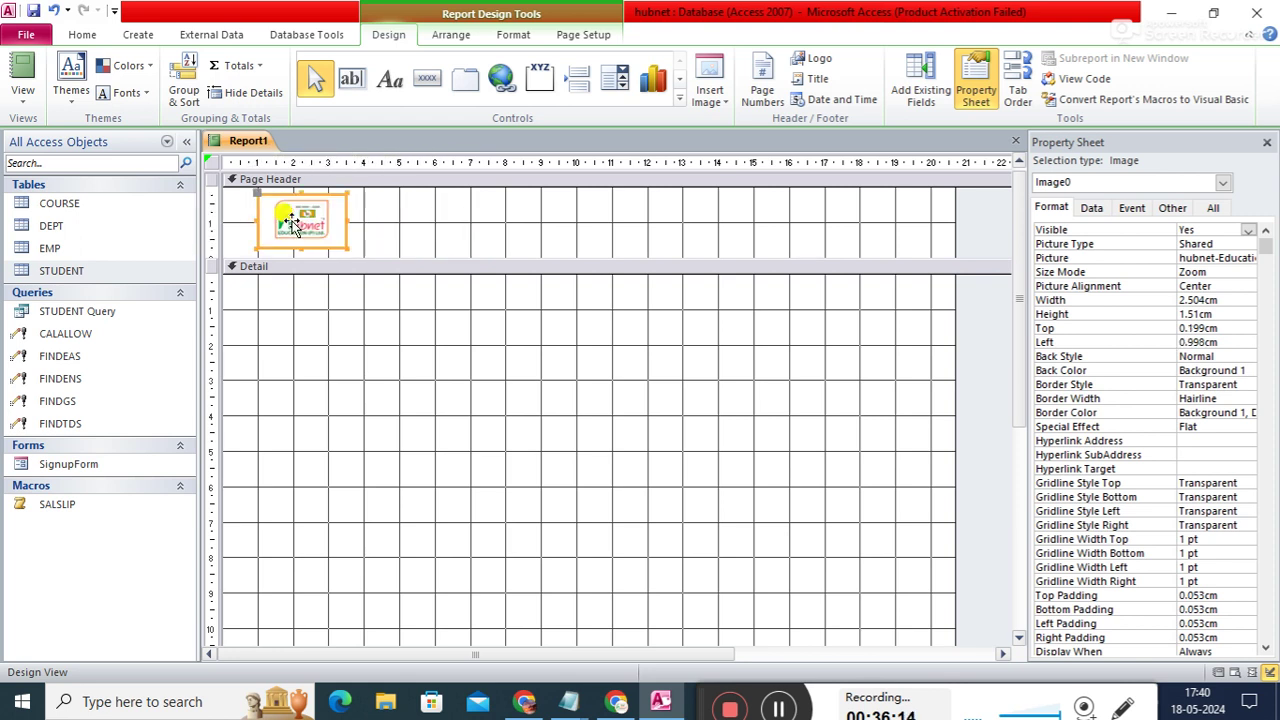
pyautogui.moveTo(298, 248); pyautogui.dragTo(298, 258)
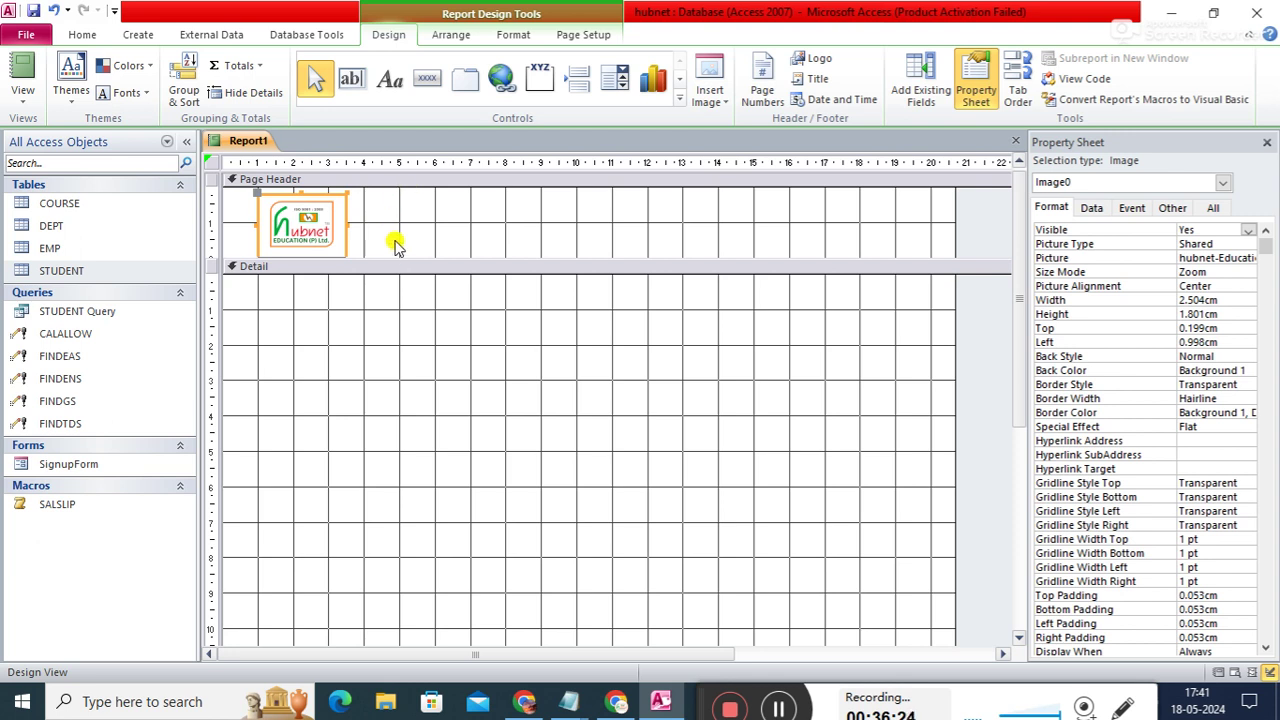
pyautogui.moveTo(346, 222); pyautogui.dragTo(366, 222)
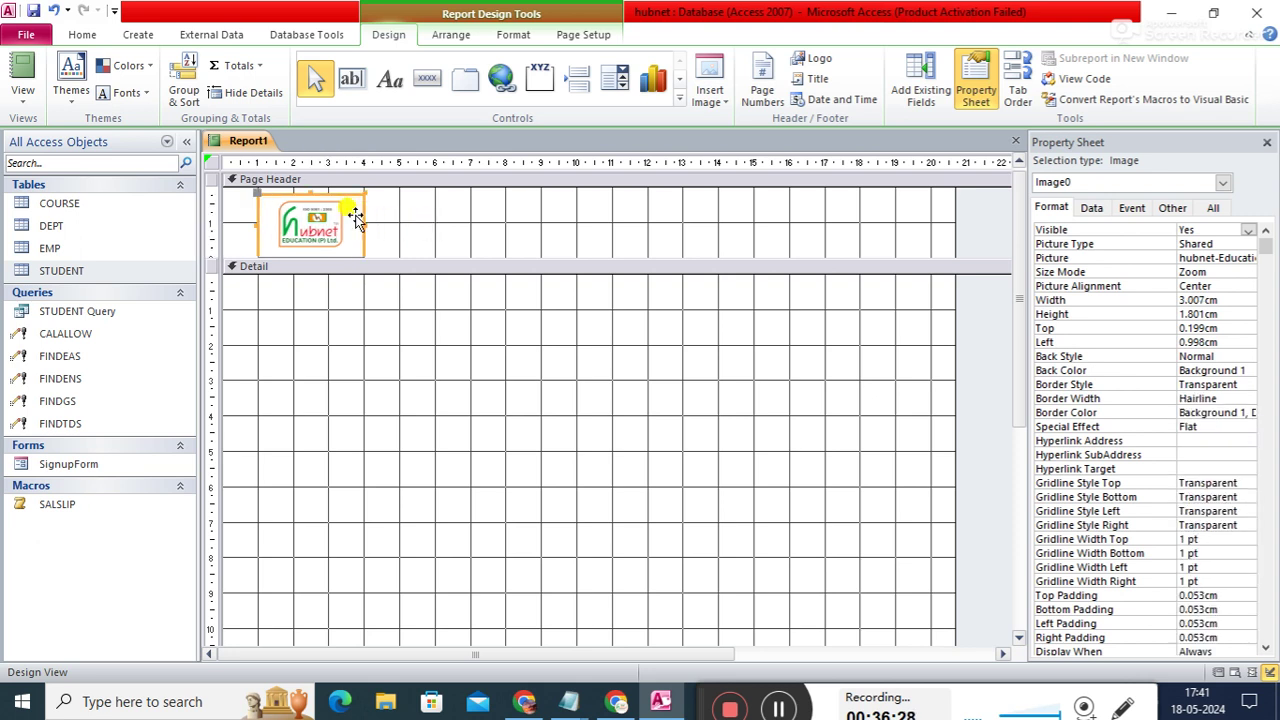
pyautogui.moveTo(364, 224); pyautogui.dragTo(400, 222)
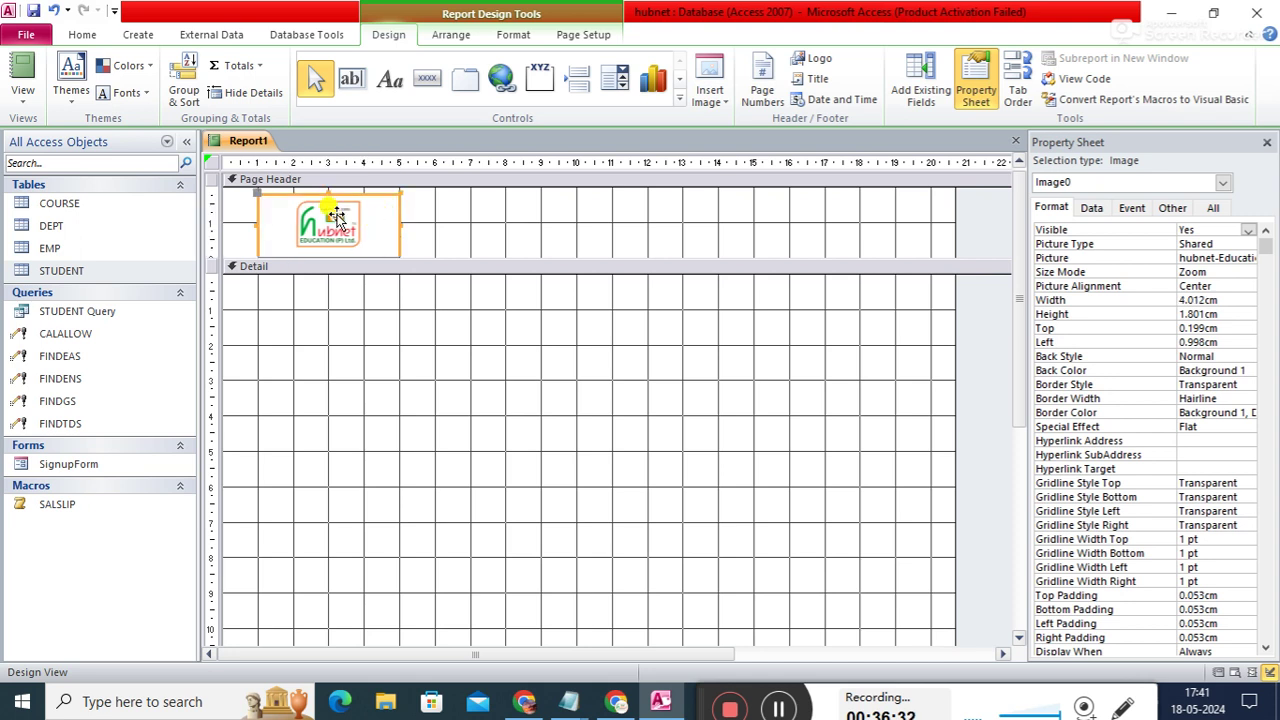
pyautogui.moveTo(326, 193); pyautogui.dragTo(326, 189)
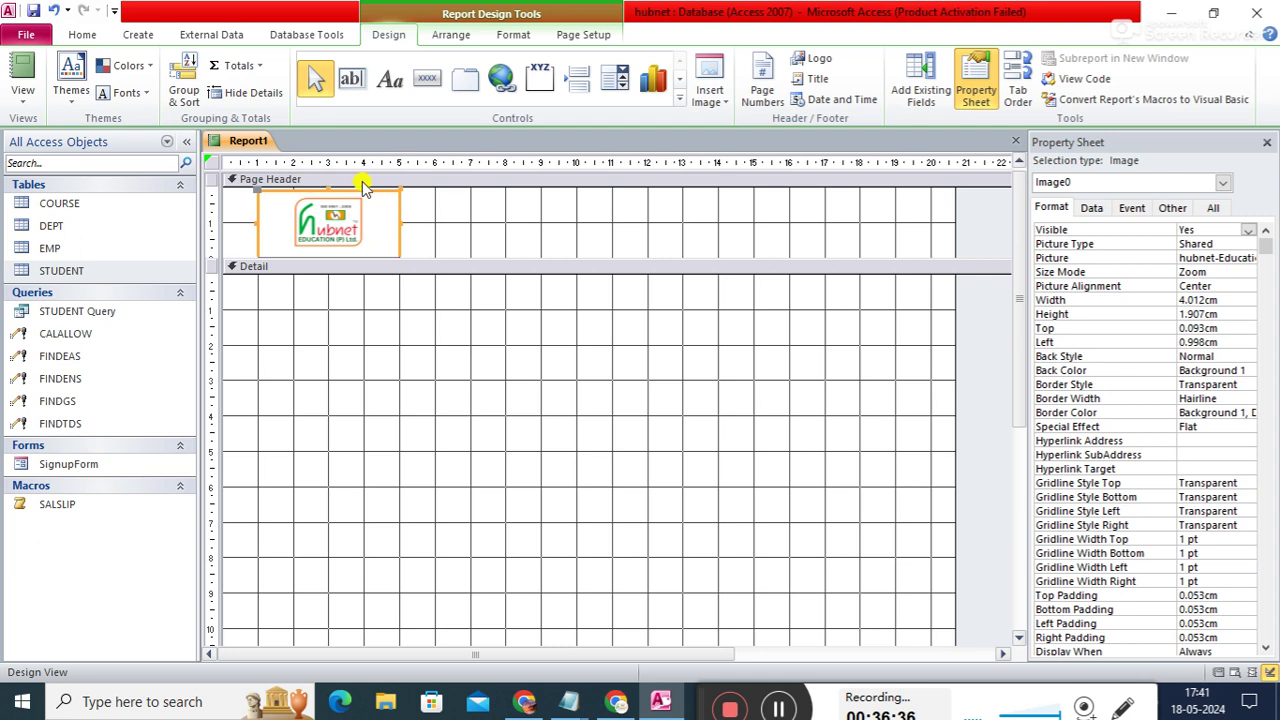
pyautogui.click(471, 209)
pyautogui.click(385, 228)
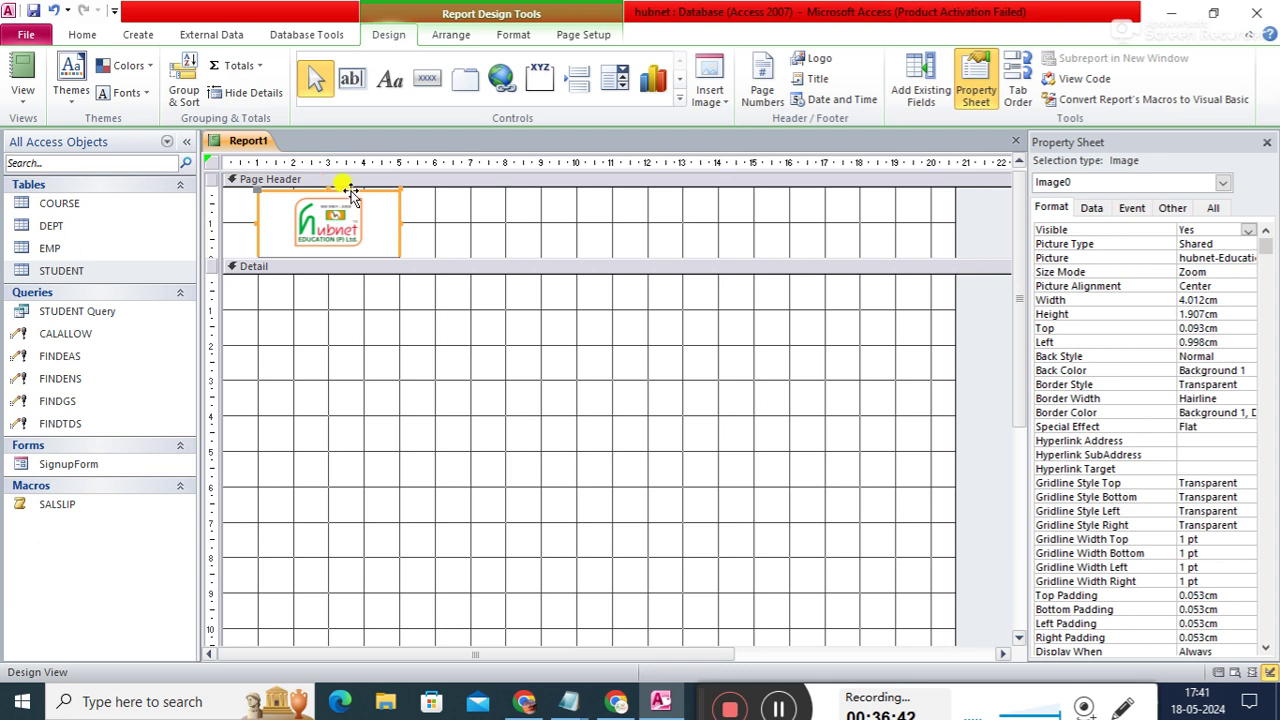
pyautogui.moveTo(350, 193); pyautogui.dragTo(350, 194)
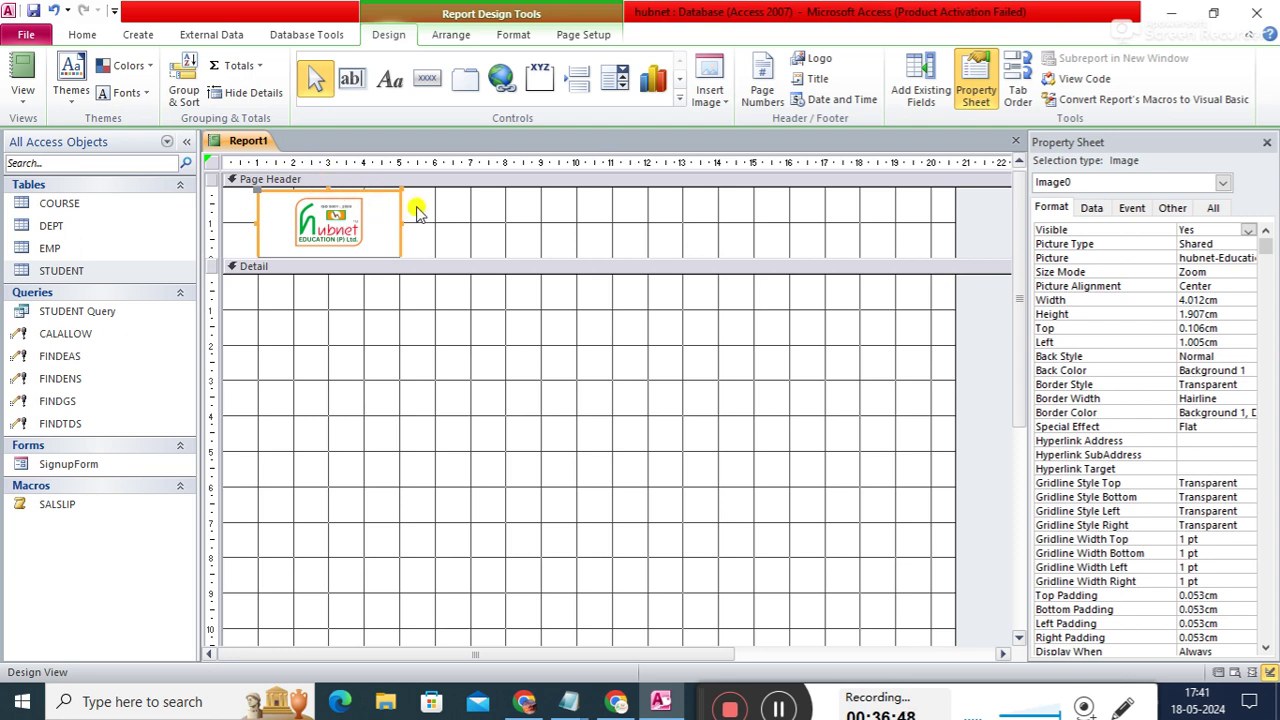
pyautogui.click(450, 215)
# - Open the logo's background colour choices in the Property Sheet
pyautogui.click(1232, 381)
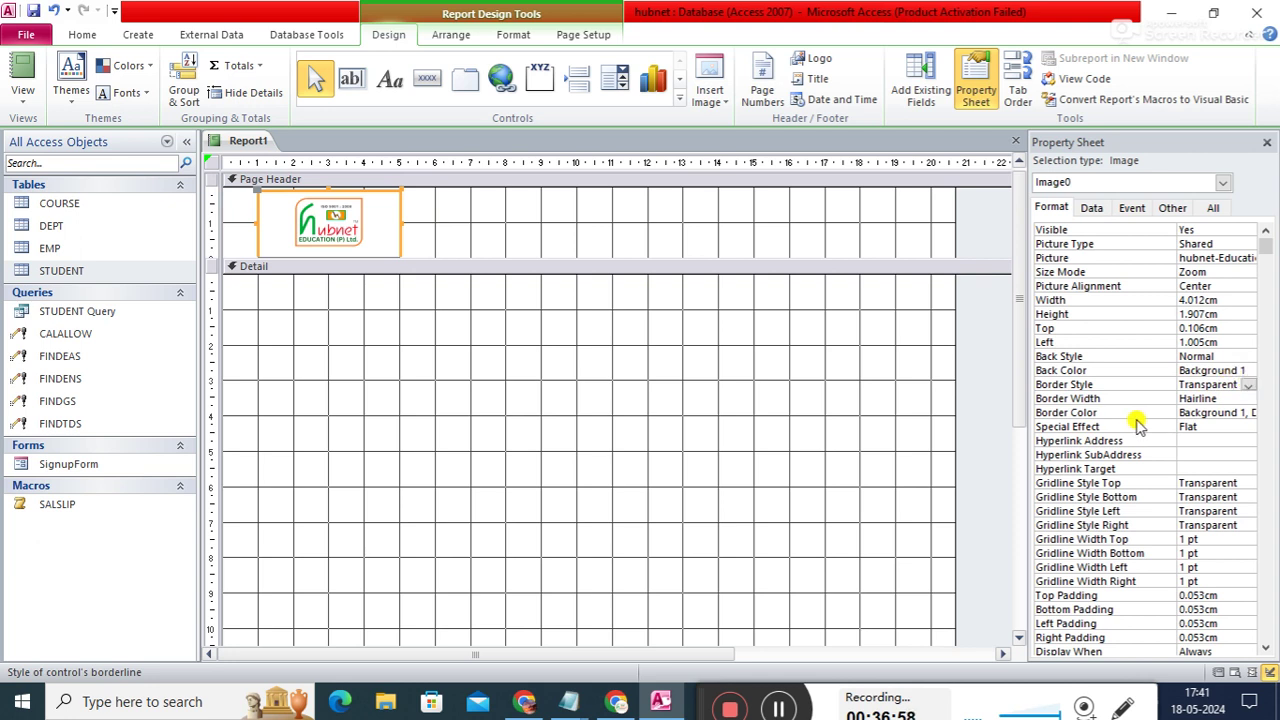
pyautogui.click(1238, 371)
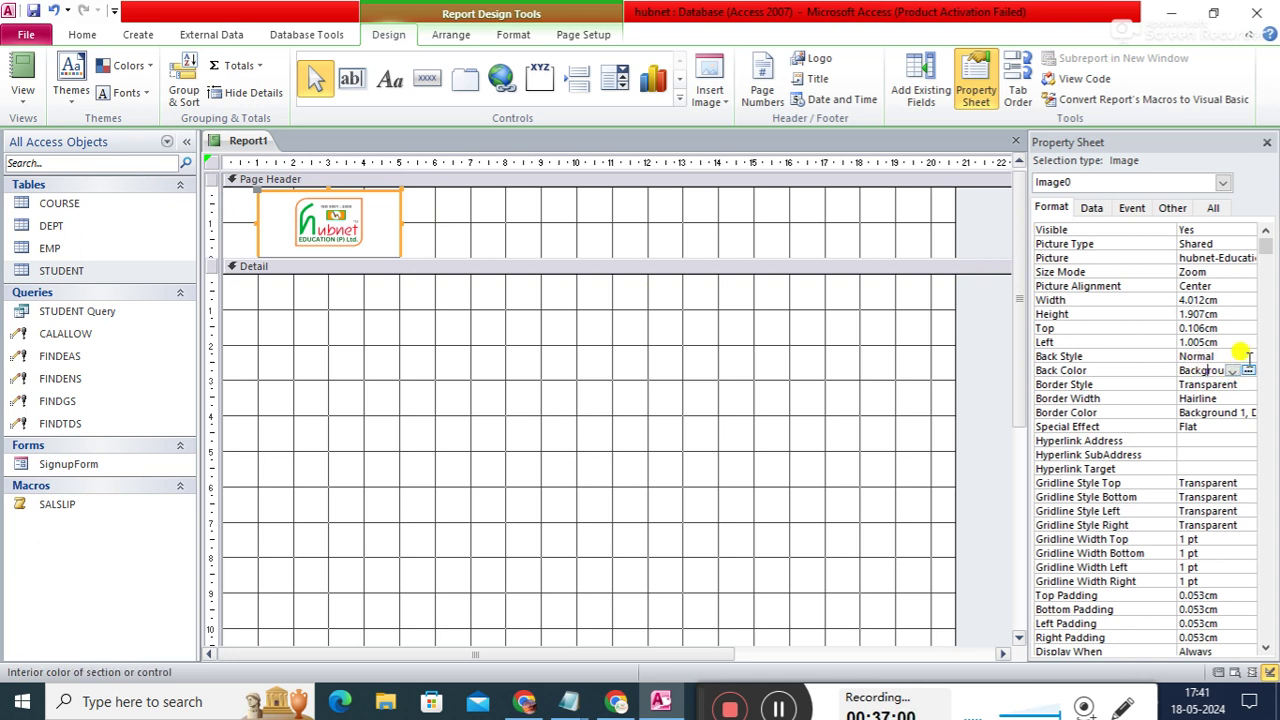
pyautogui.click(1252, 372)
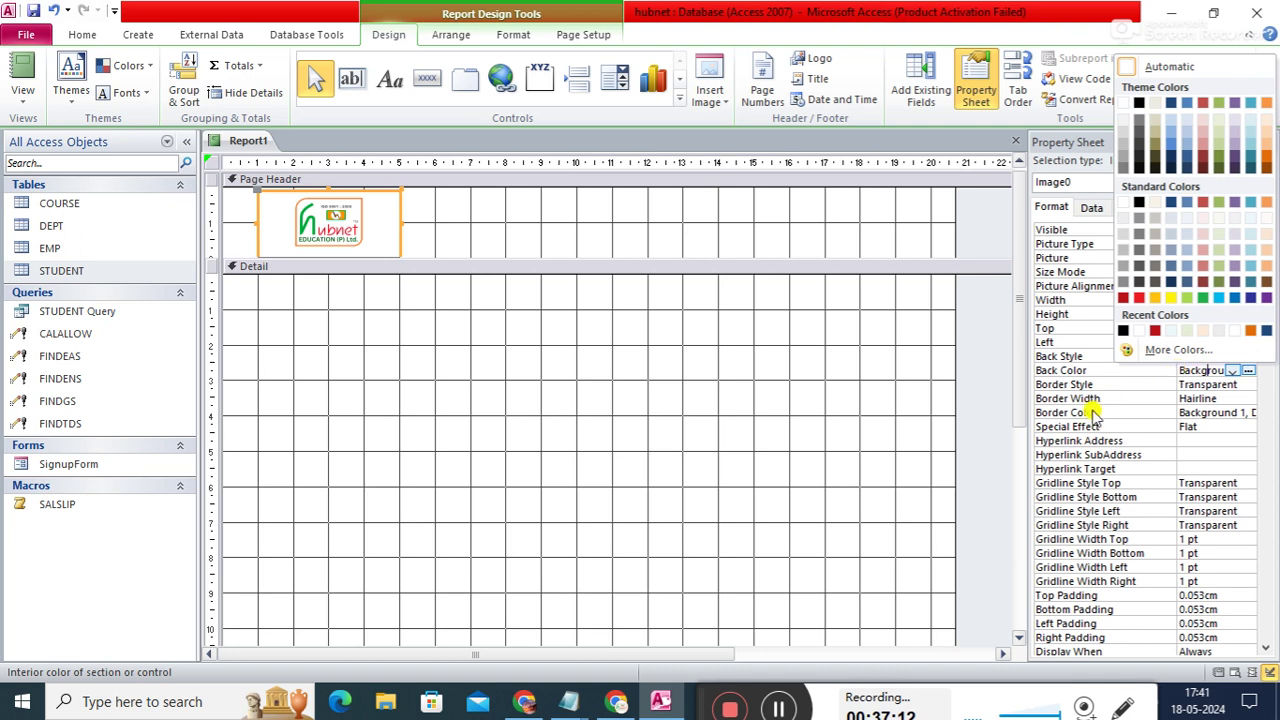
# - Review the logo's border style and width options, leaving Border Style as Transparent
pyautogui.click(1084, 429)
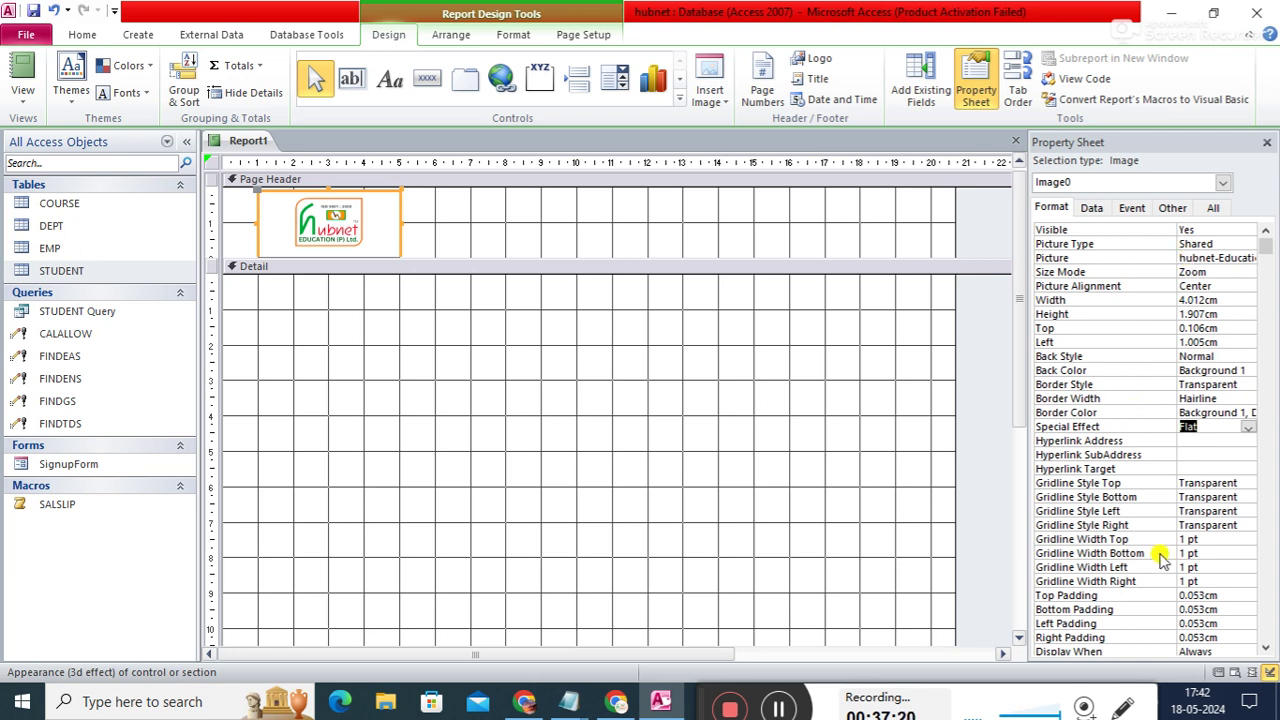
pyautogui.click(523, 201)
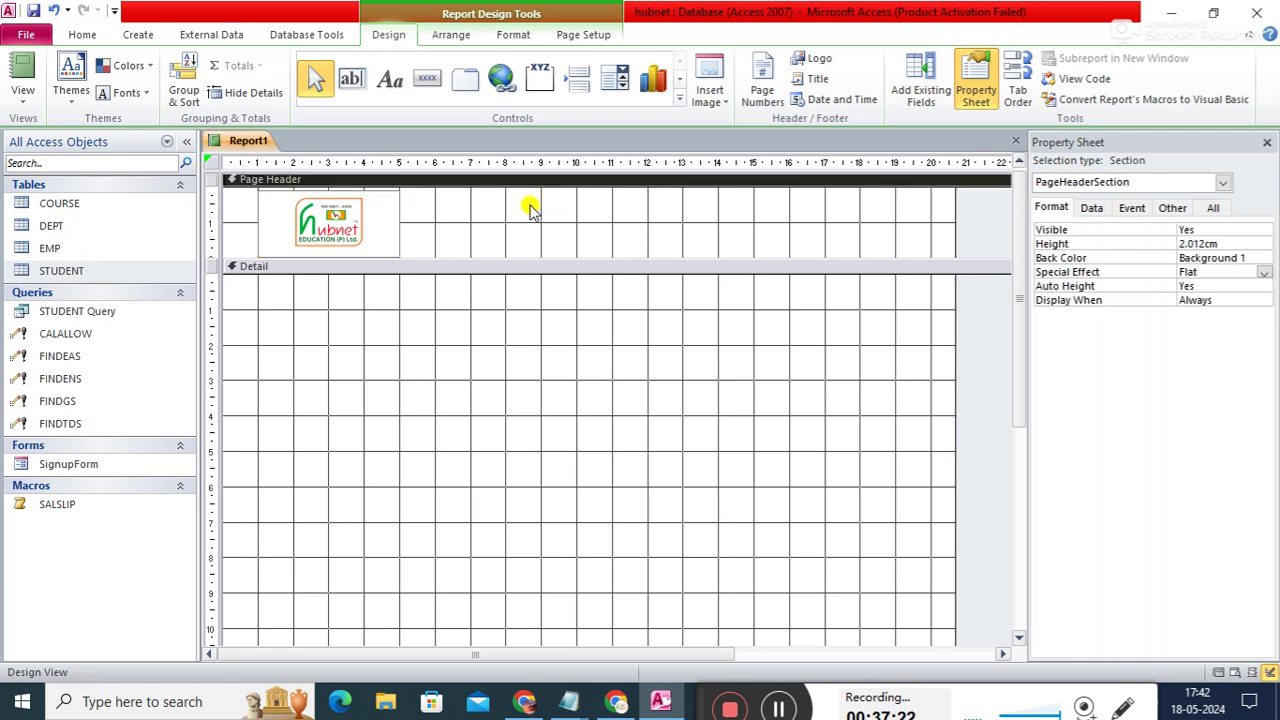
pyautogui.click(377, 214)
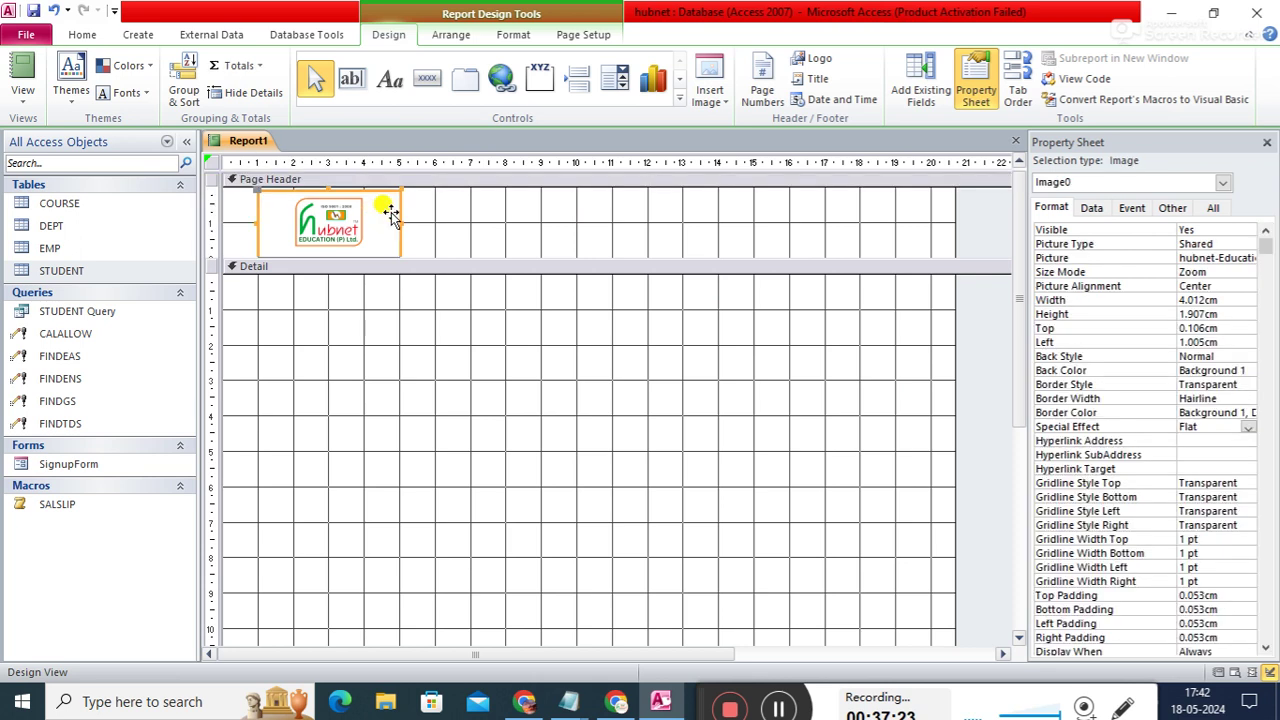
pyautogui.click(1240, 382)
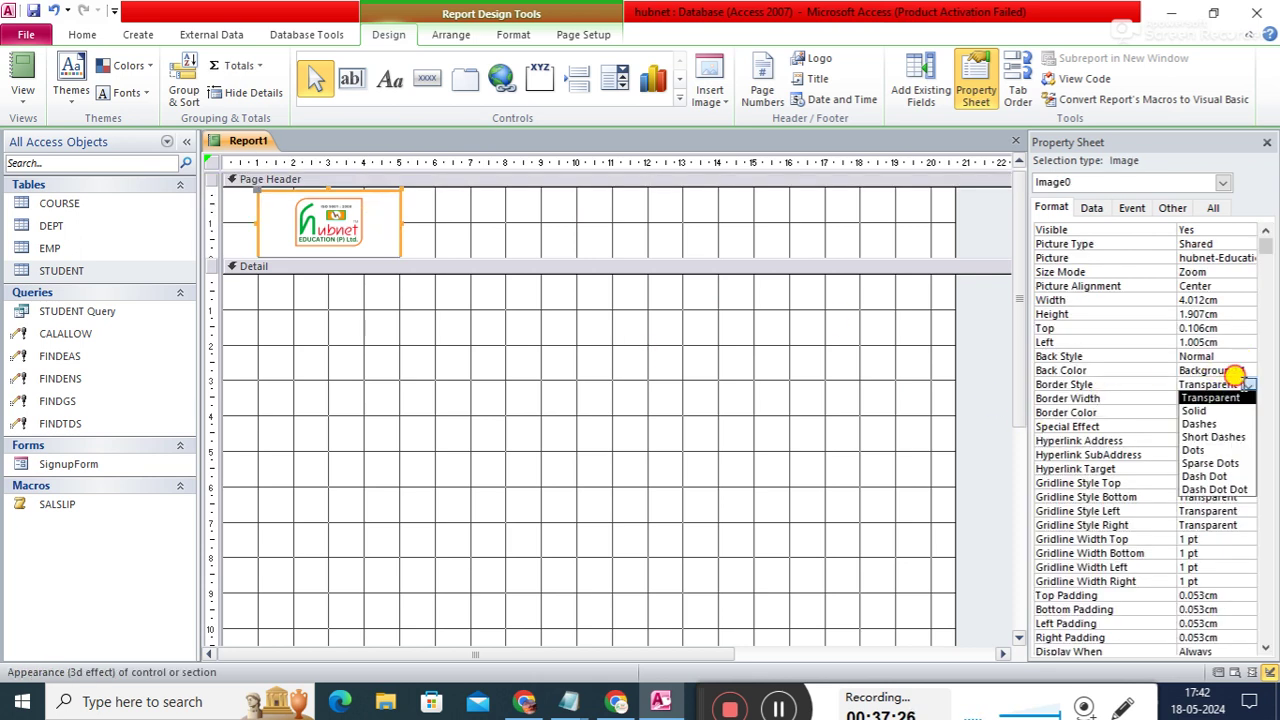
pyautogui.click(1243, 386)
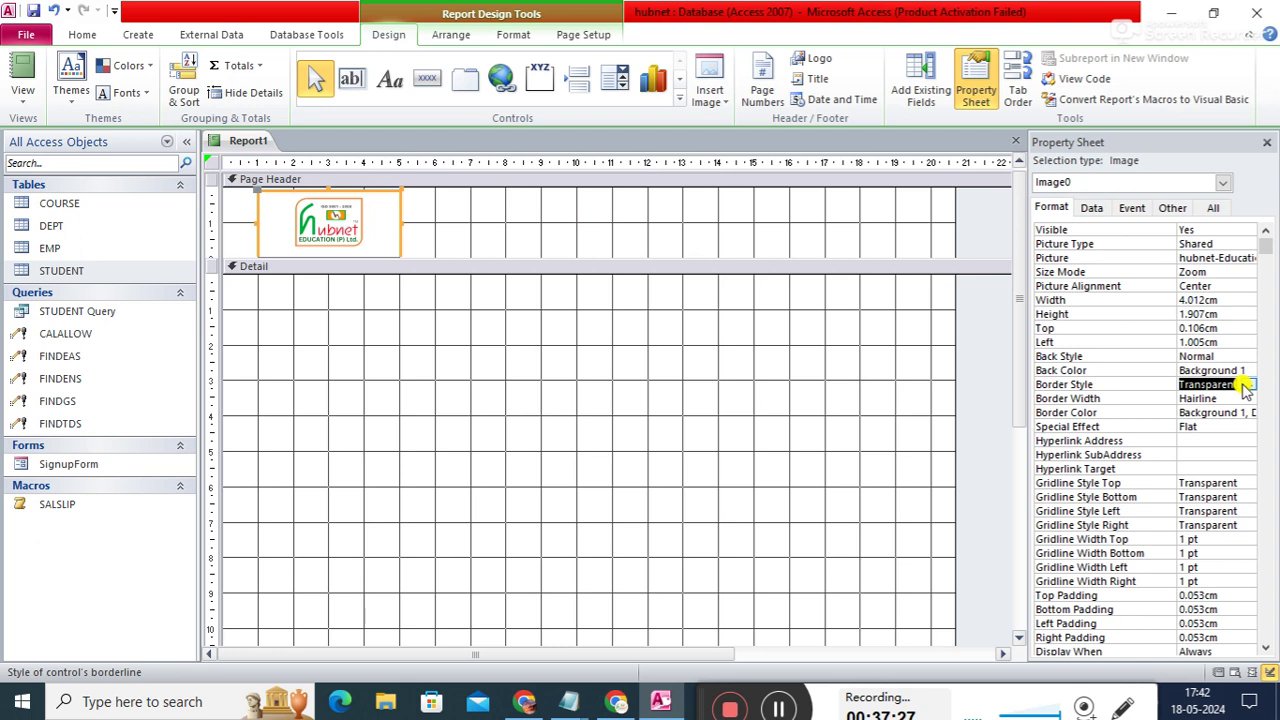
pyautogui.click(1200, 398)
pyautogui.click(1248, 399)
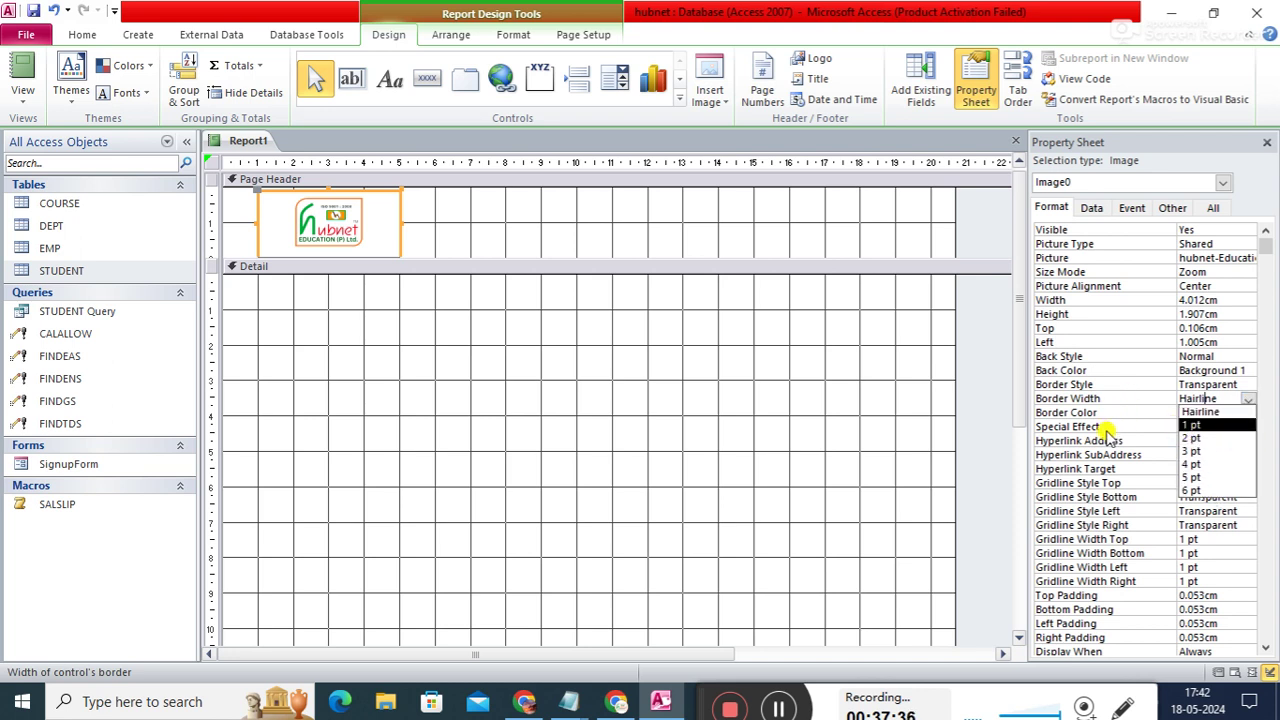
pyautogui.click(1100, 386)
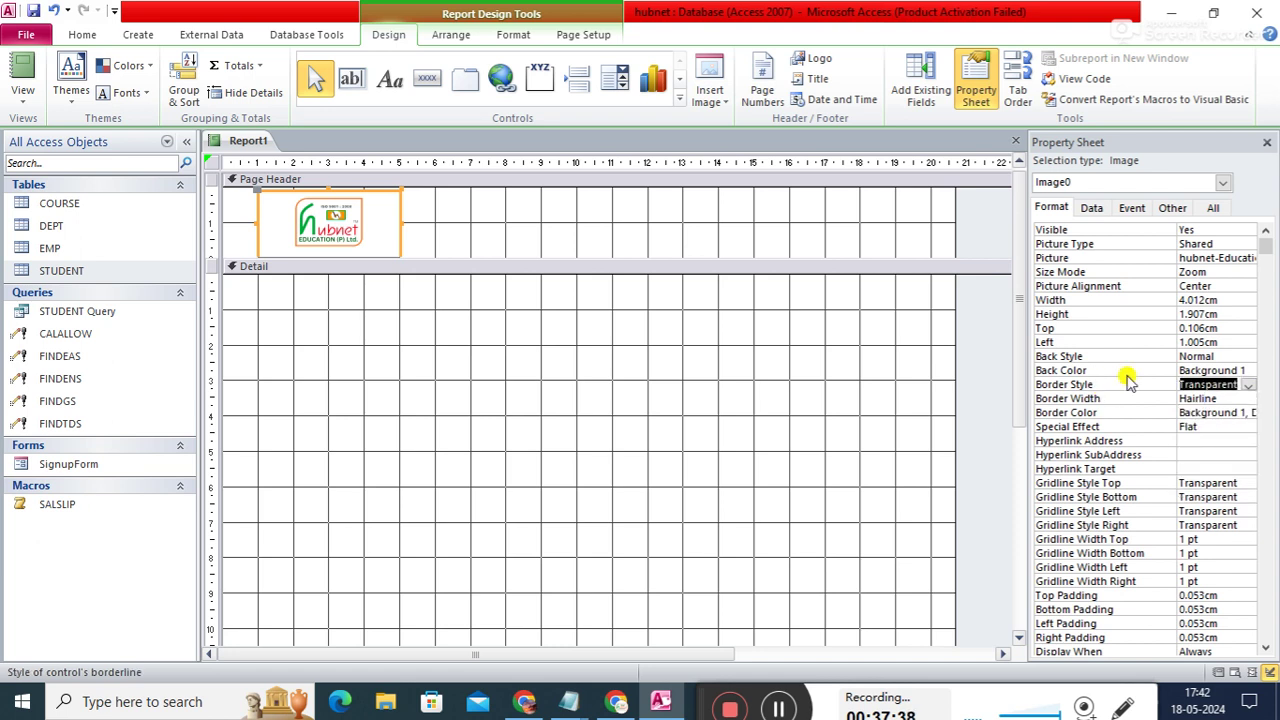
pyautogui.click(1251, 385)
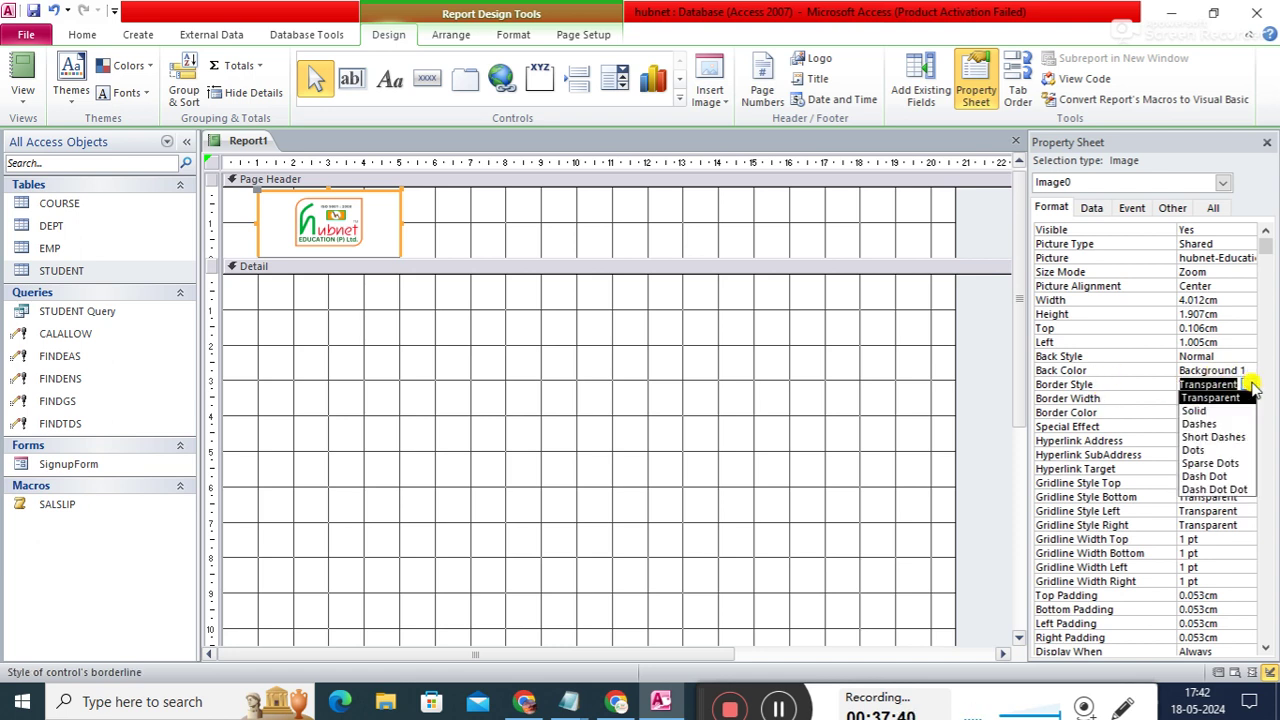
pyautogui.click(1252, 389)
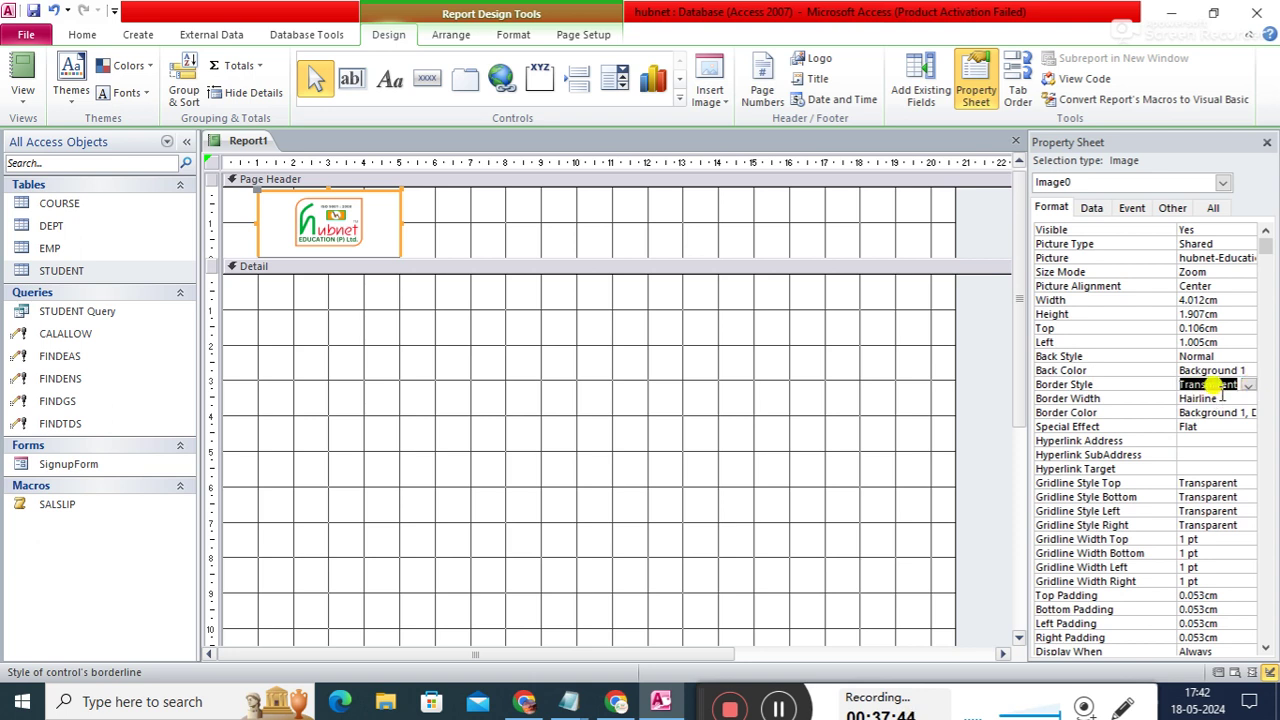
# - Set the logo's Border Color to white (#FFFFFF)
pyautogui.click(1220, 411)
pyautogui.click(1250, 415)
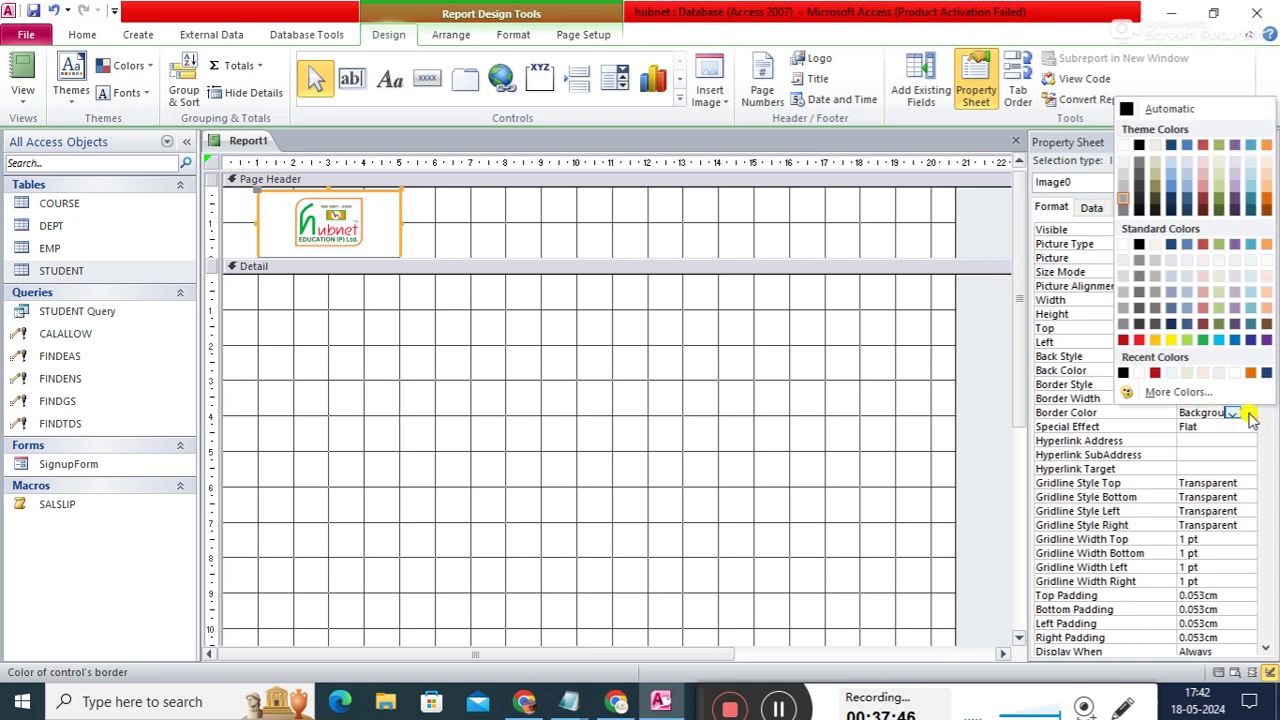
pyautogui.click(1139, 373)
pyautogui.click(795, 360)
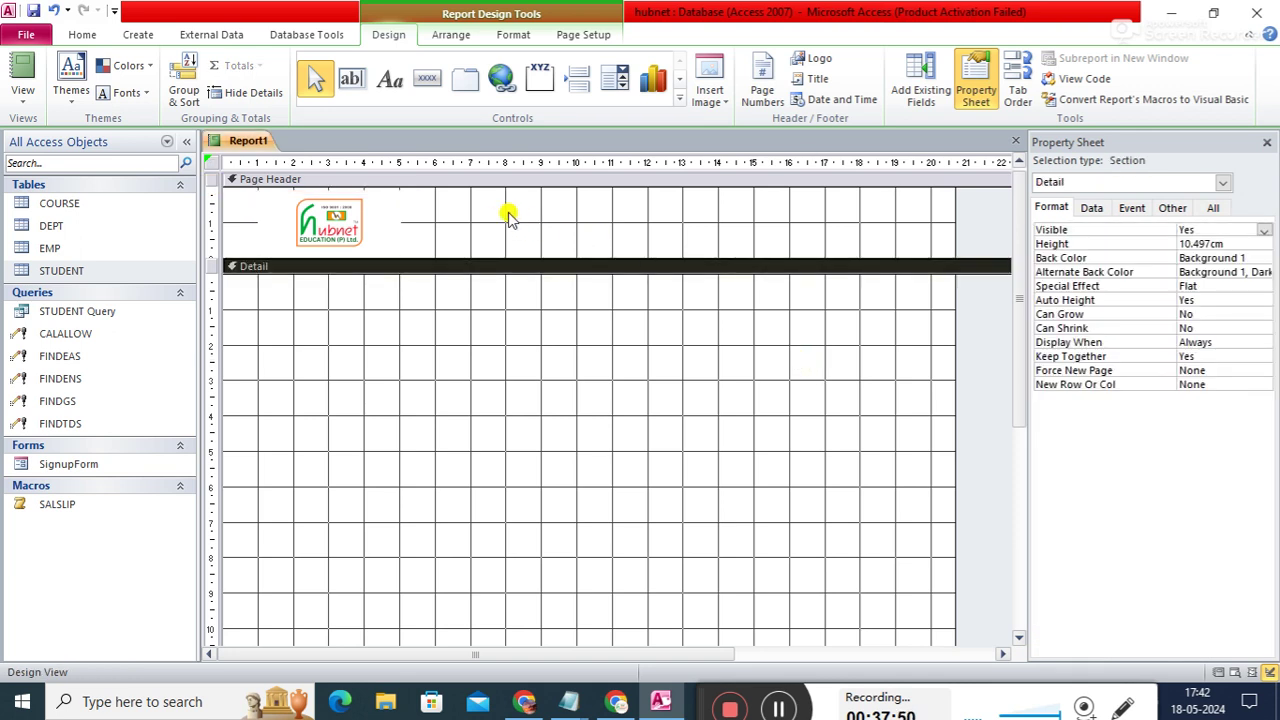
pyautogui.click(396, 220)
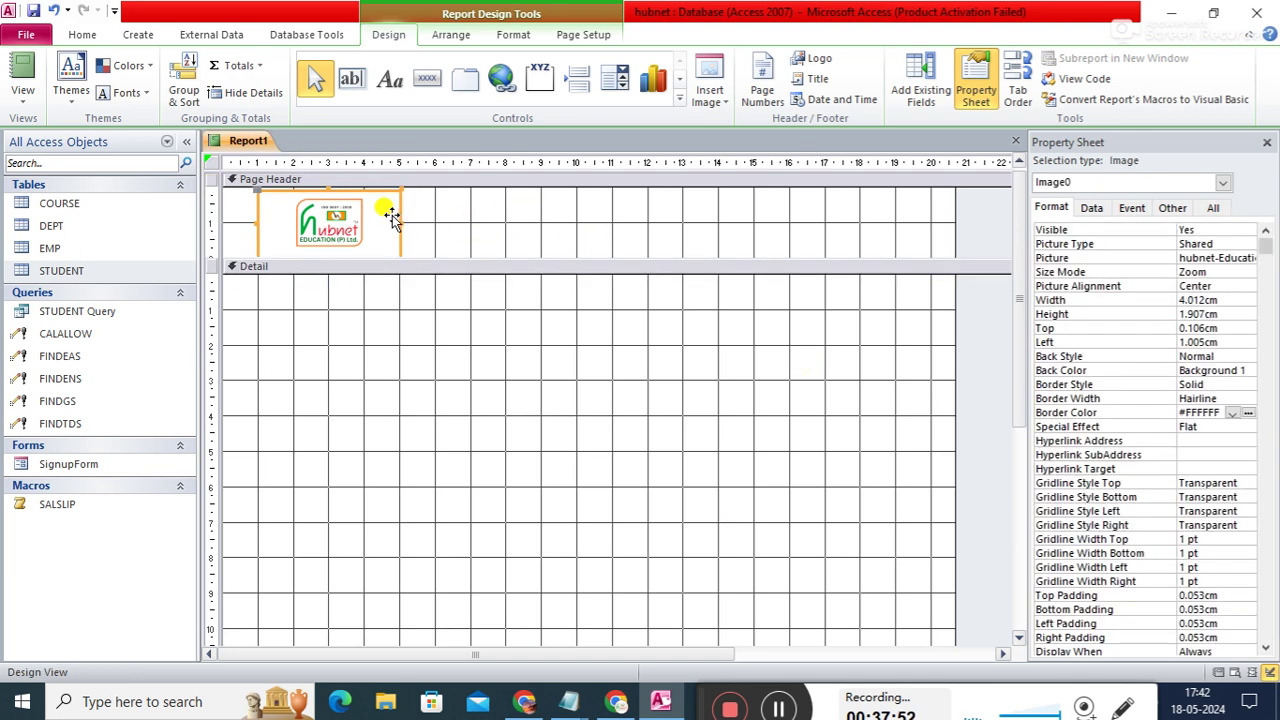
# - Stretch the logo to the header's top and nudge it flush to the top-left corner
pyautogui.click(329, 189)
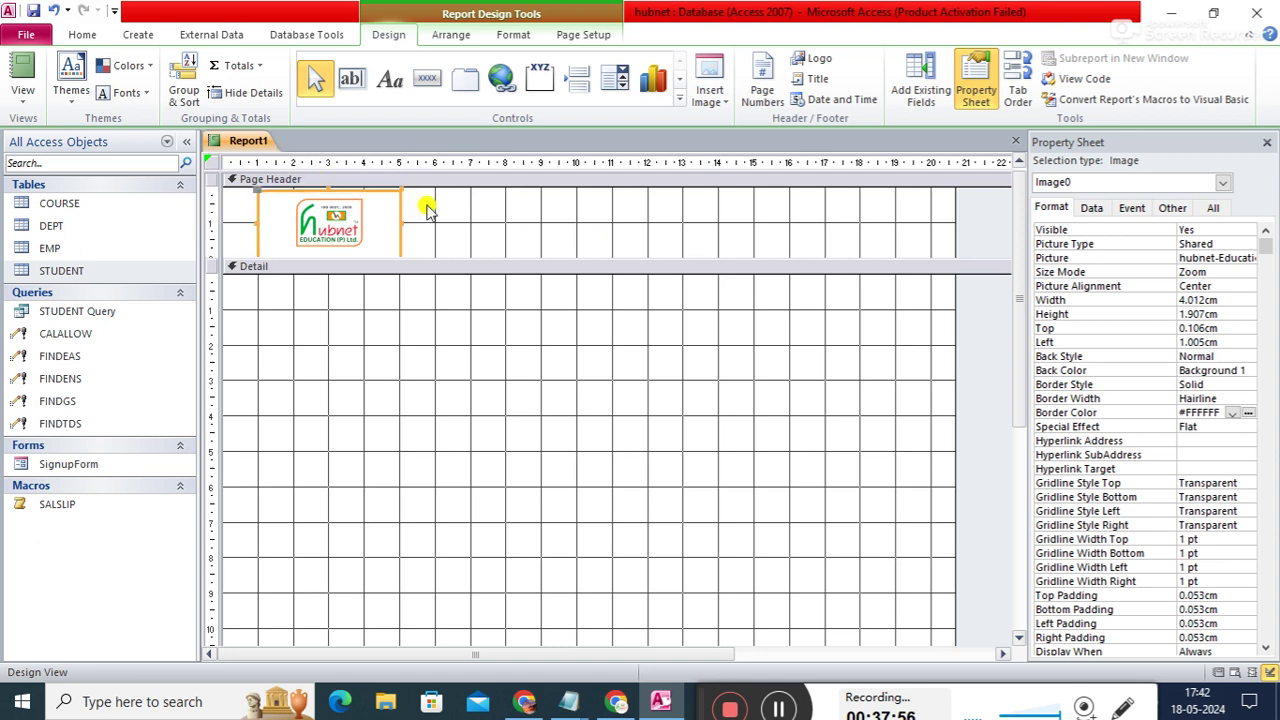
pyautogui.moveTo(329, 187); pyautogui.dragTo(327, 178)
pyautogui.click(476, 228)
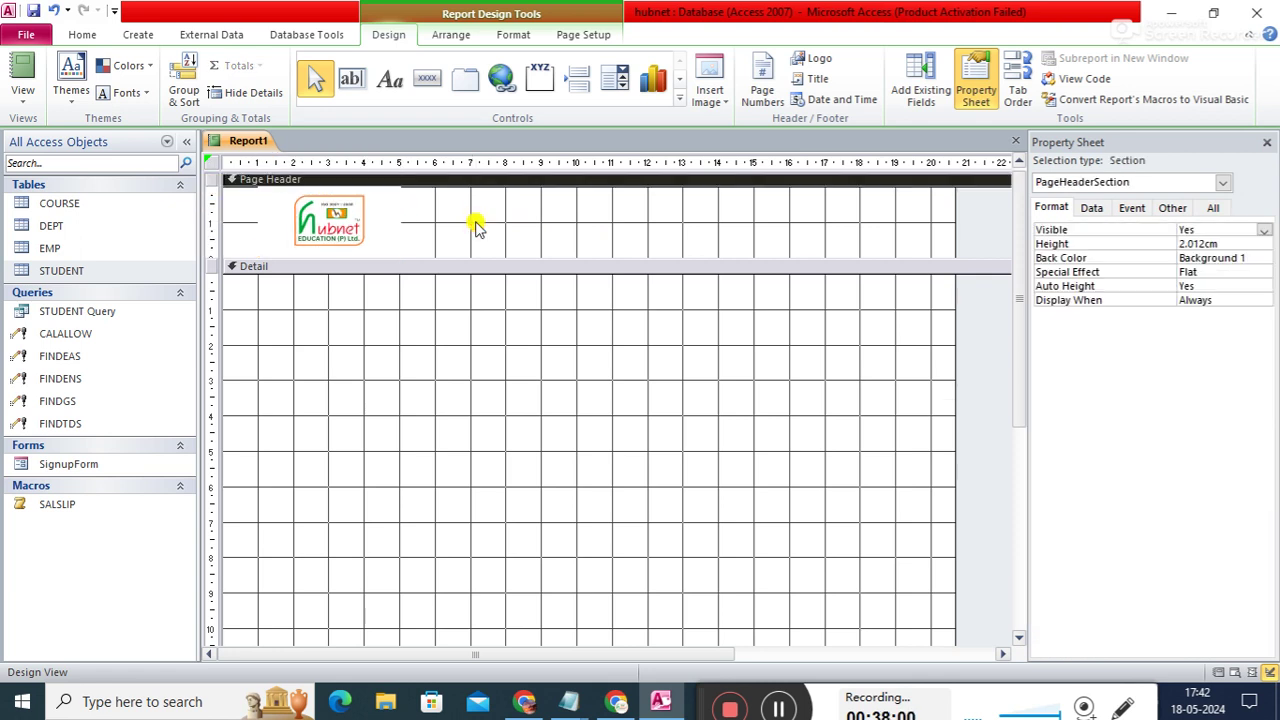
pyautogui.click(363, 228)
pyautogui.moveTo(358, 230); pyautogui.dragTo(324, 230)
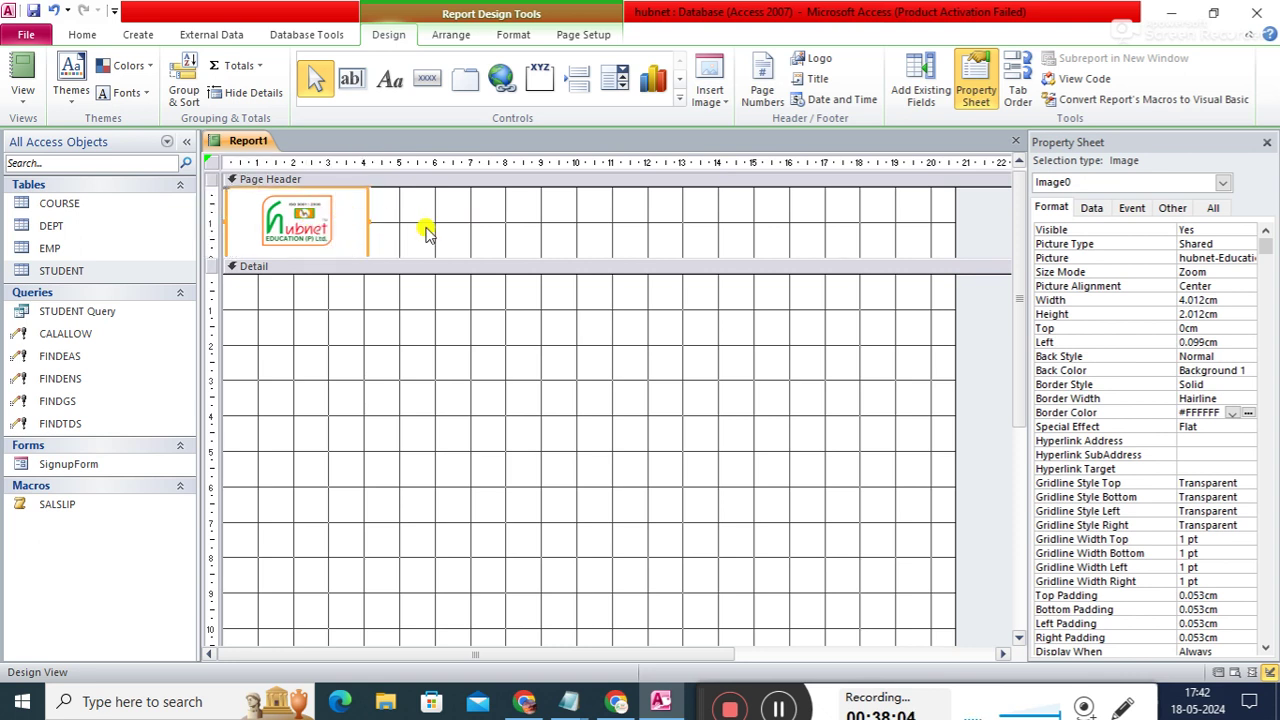
pyautogui.click(449, 229)
pyautogui.click(355, 229)
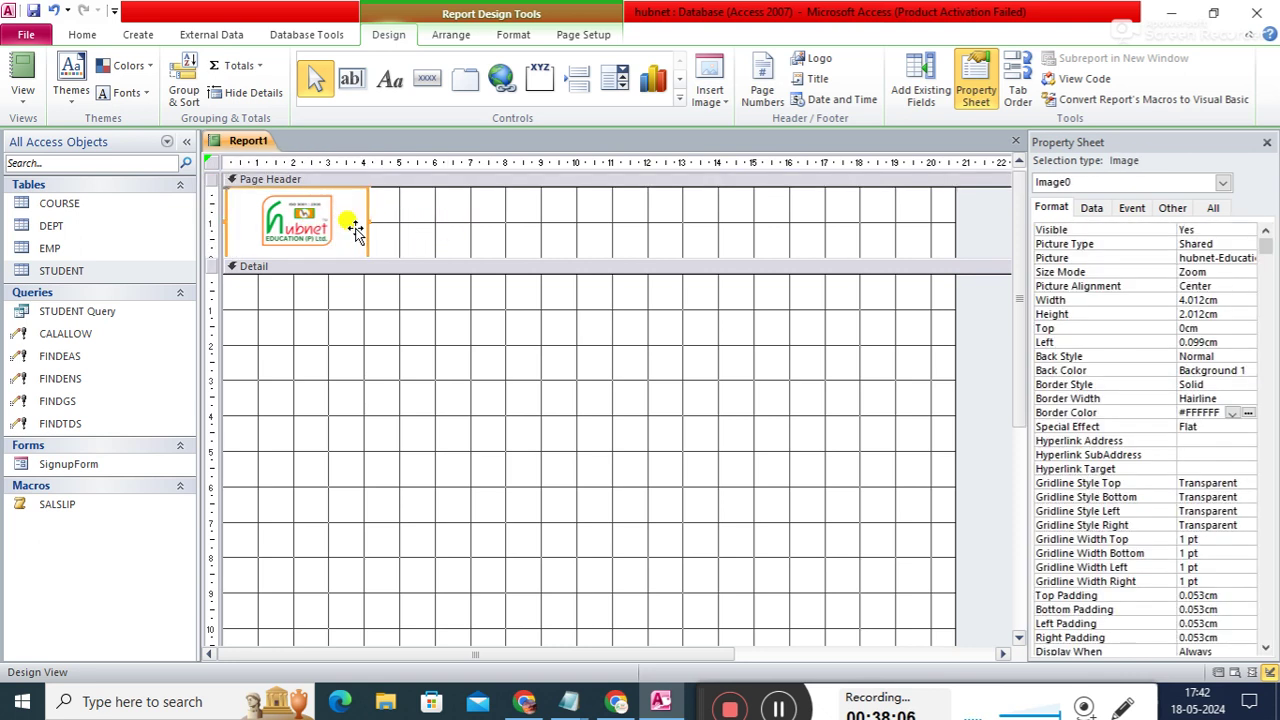
pyautogui.press('Left')
pyautogui.click(455, 218)
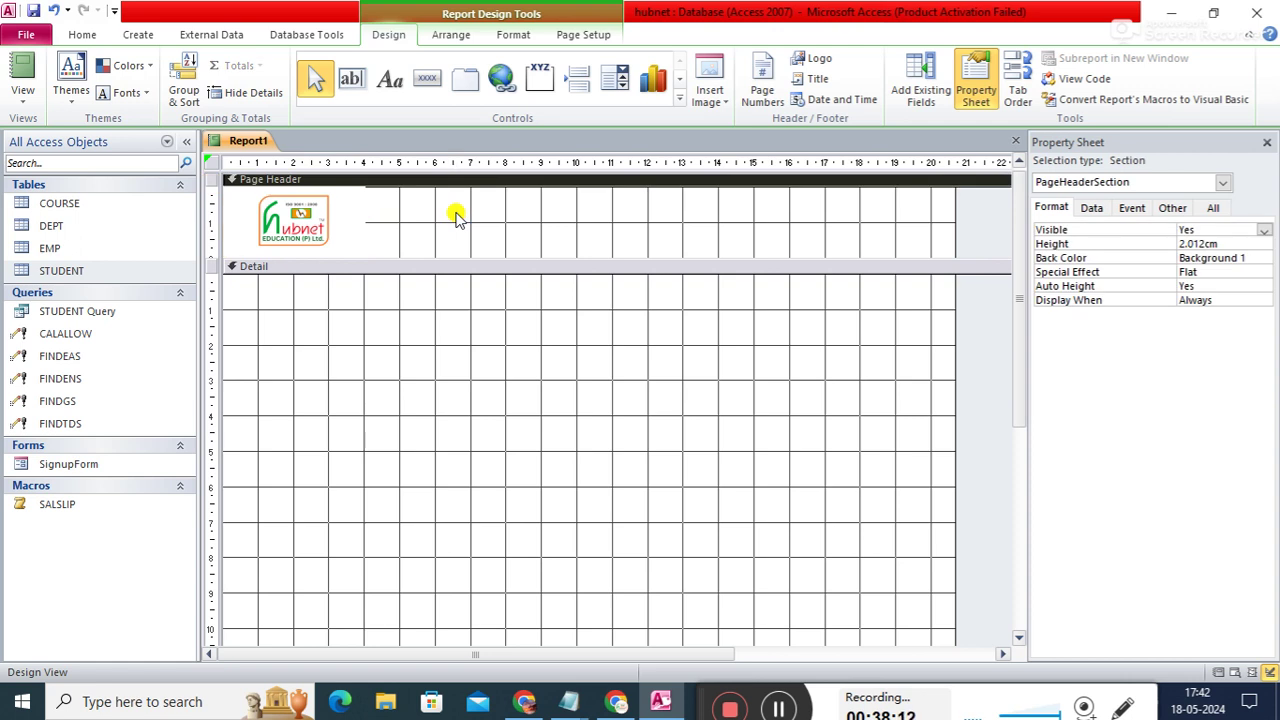
# - Draw a 'Hubnet Education Pvt. Ltd.' label beside the logo, sized about 13.7 × 1.1 cm
pyautogui.click(390, 80)
pyautogui.moveTo(381, 193); pyautogui.dragTo(745, 226)
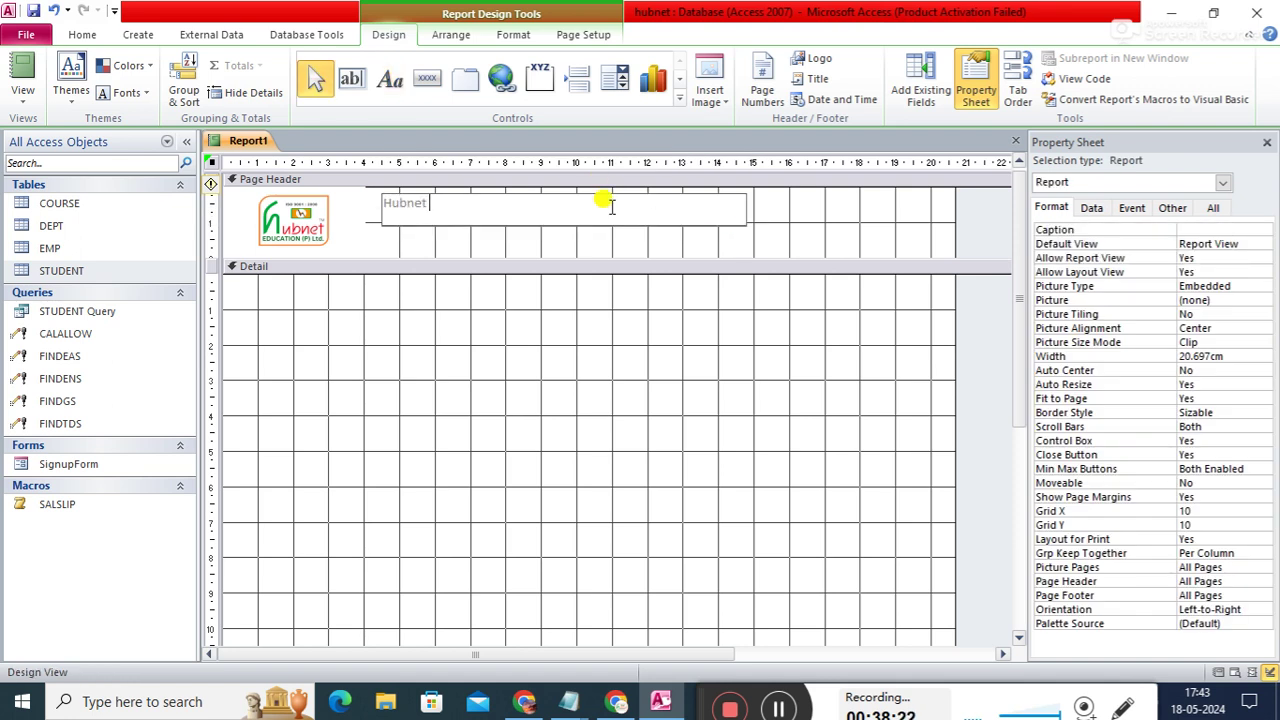
pyautogui.write('Hubnet Education Pvt. Ltd.')
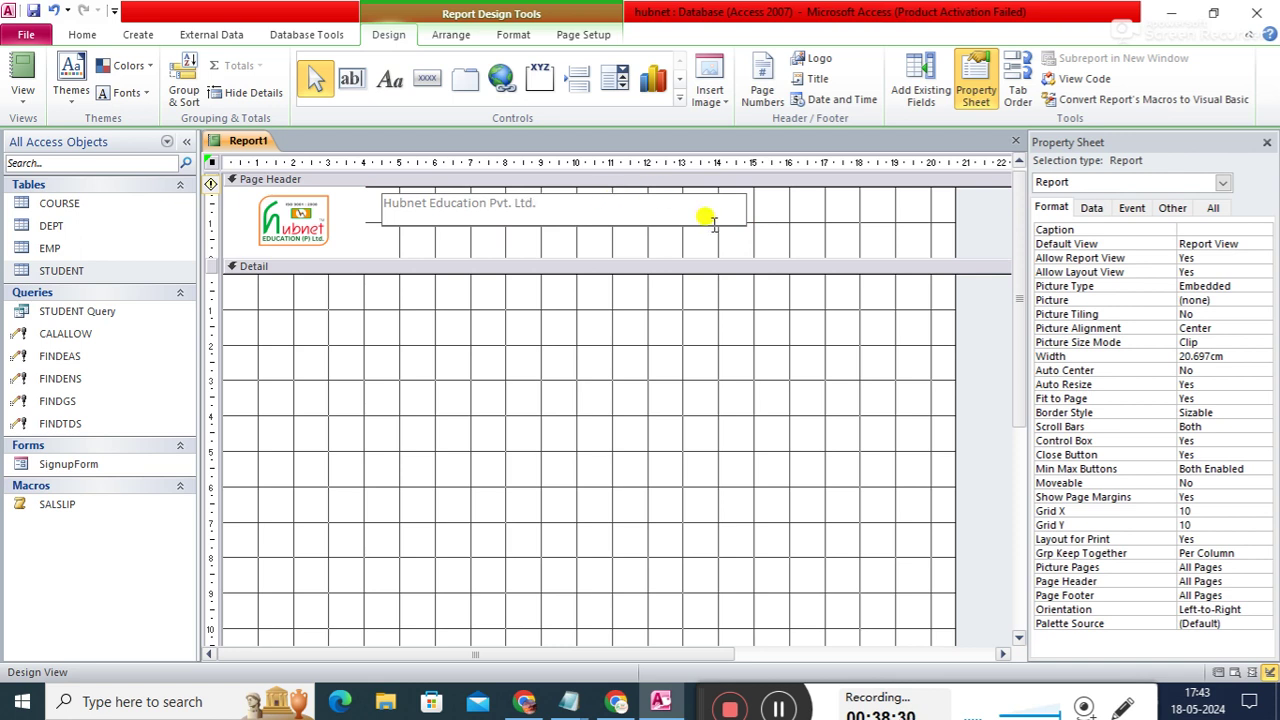
pyautogui.click(809, 240)
pyautogui.click(605, 210)
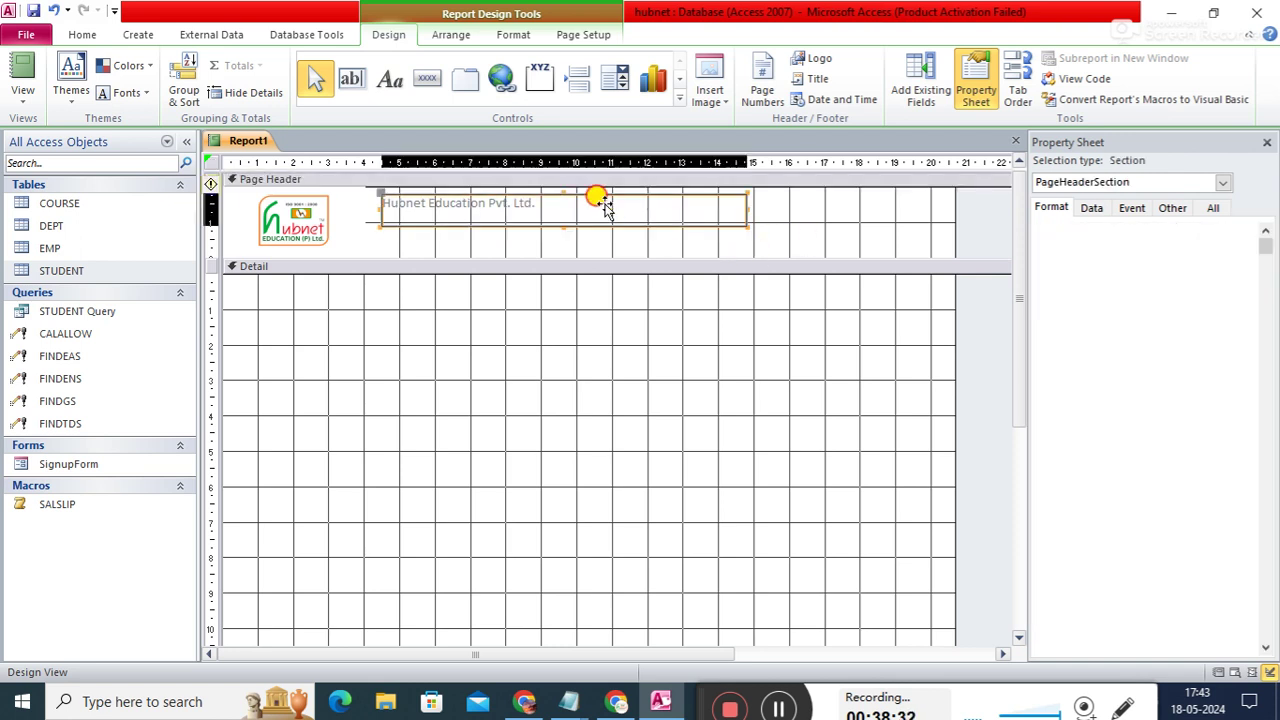
pyautogui.moveTo(561, 226)
pyautogui.mouseDown()
pyautogui.moveTo(575, 196)
pyautogui.moveTo(567, 205)
pyautogui.mouseUp()
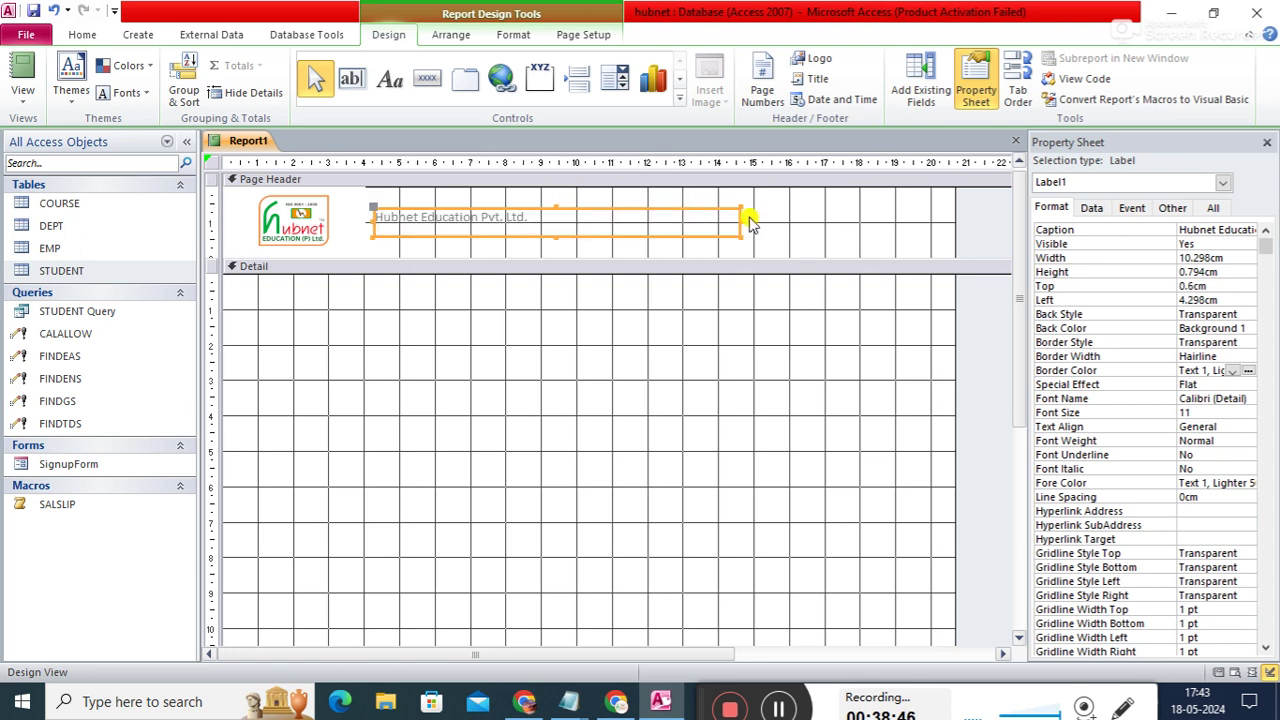
pyautogui.moveTo(742, 218); pyautogui.dragTo(862, 220)
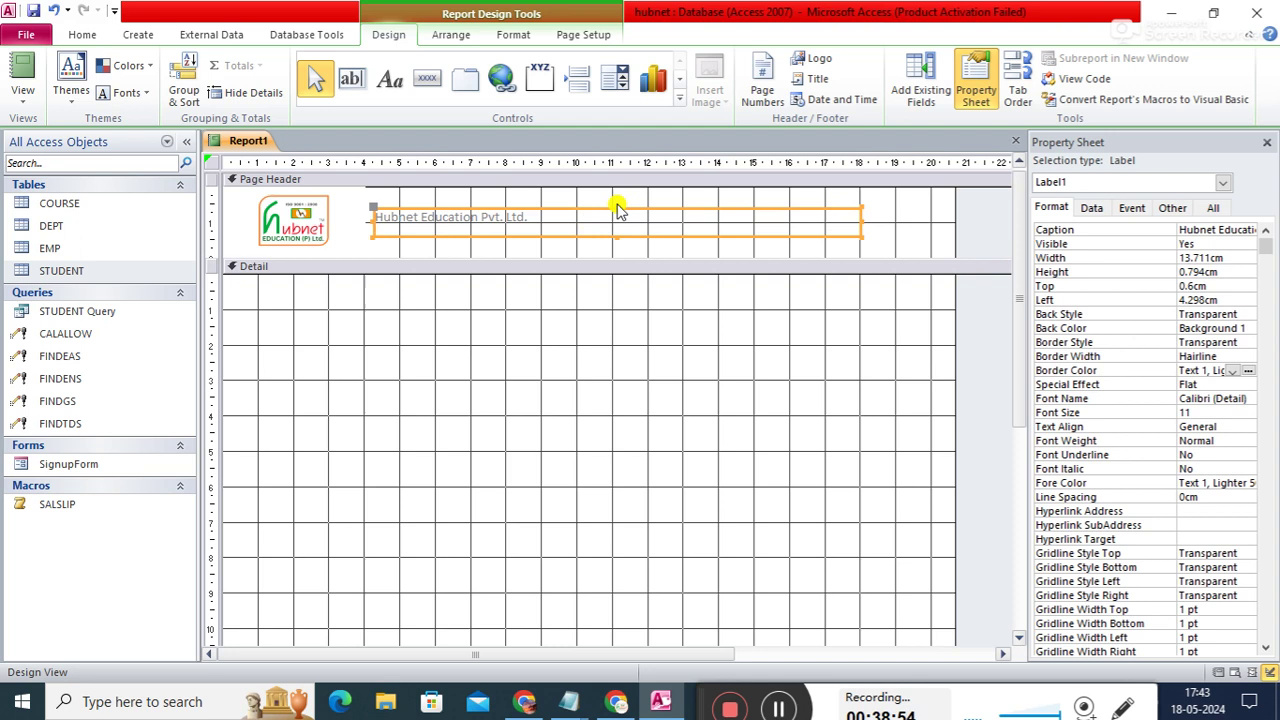
pyautogui.moveTo(617, 208); pyautogui.dragTo(615, 194)
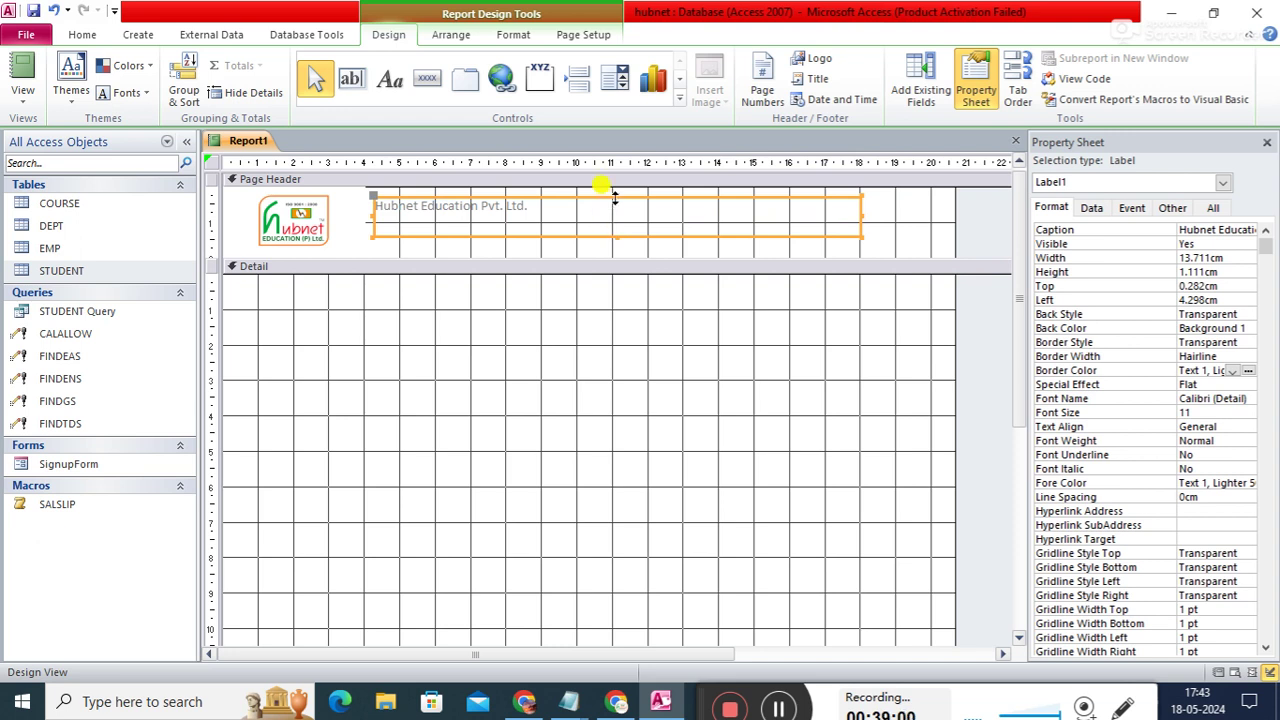
pyautogui.moveTo(621, 194); pyautogui.dragTo(625, 199)
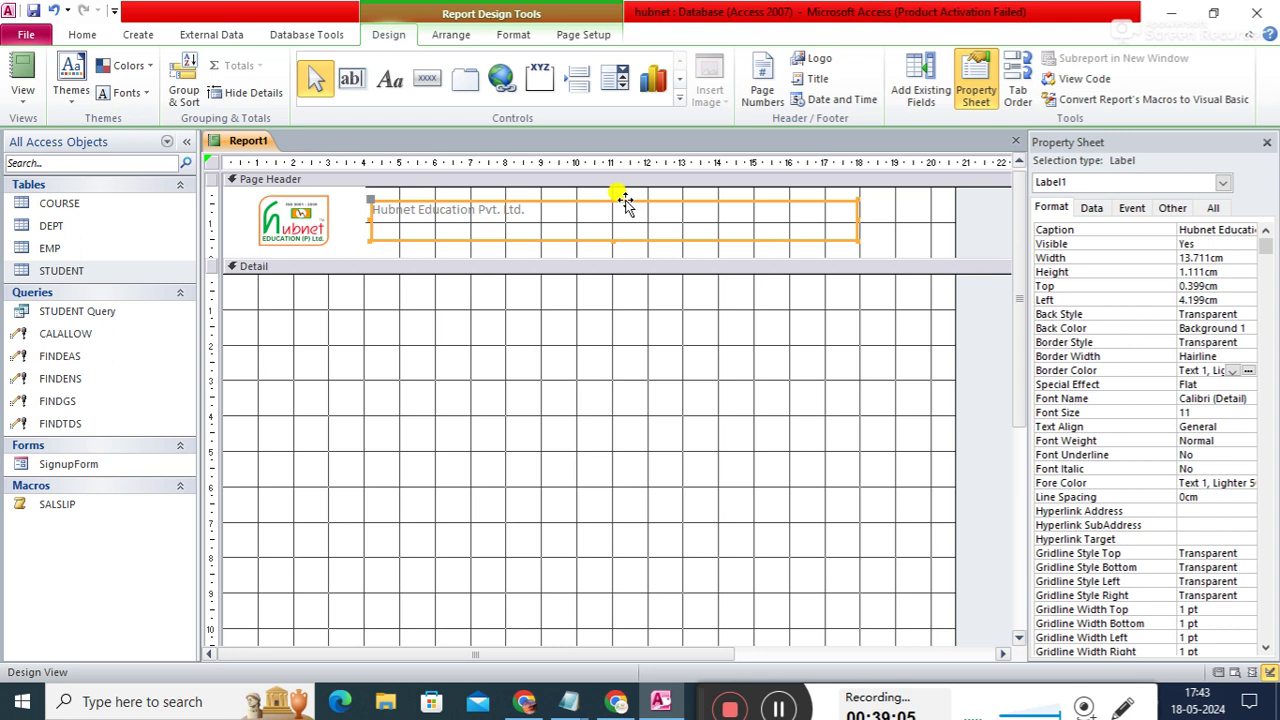
# - Format the title text as centred Monotype Corsiva at 40 points
pyautogui.click(1210, 412)
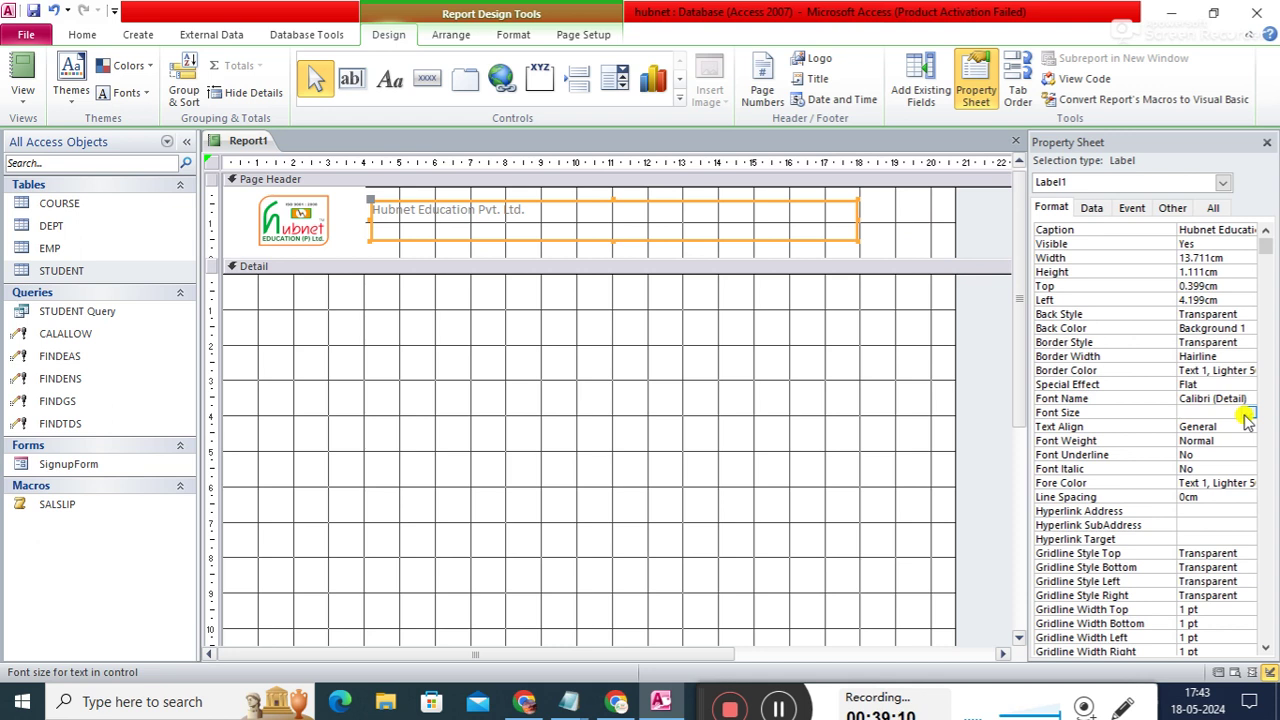
pyautogui.press('Return')
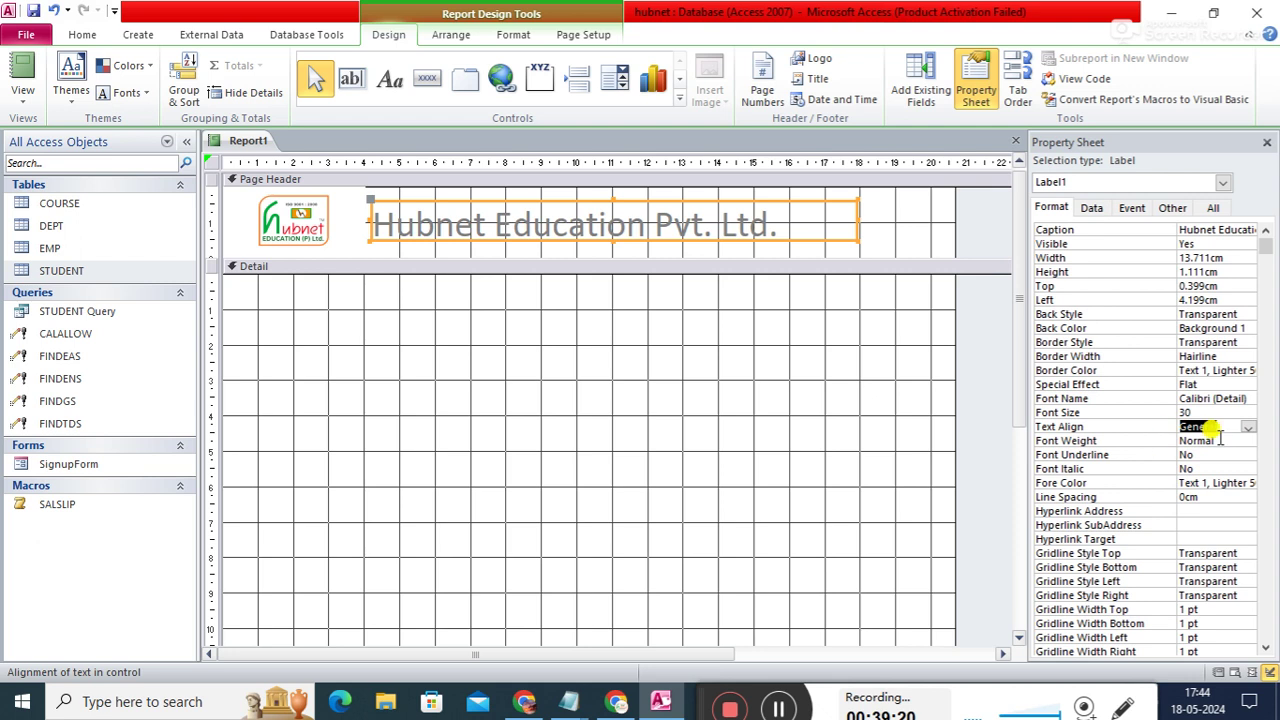
pyautogui.click(1247, 427)
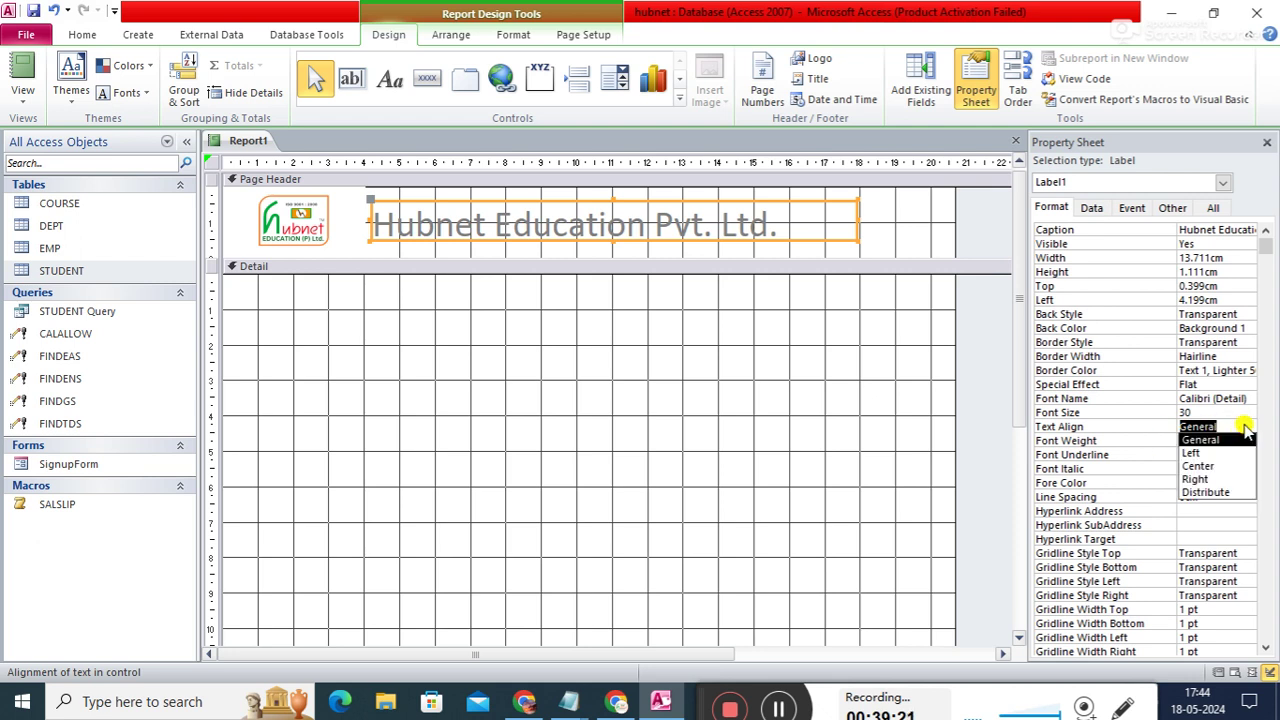
pyautogui.click(1187, 465)
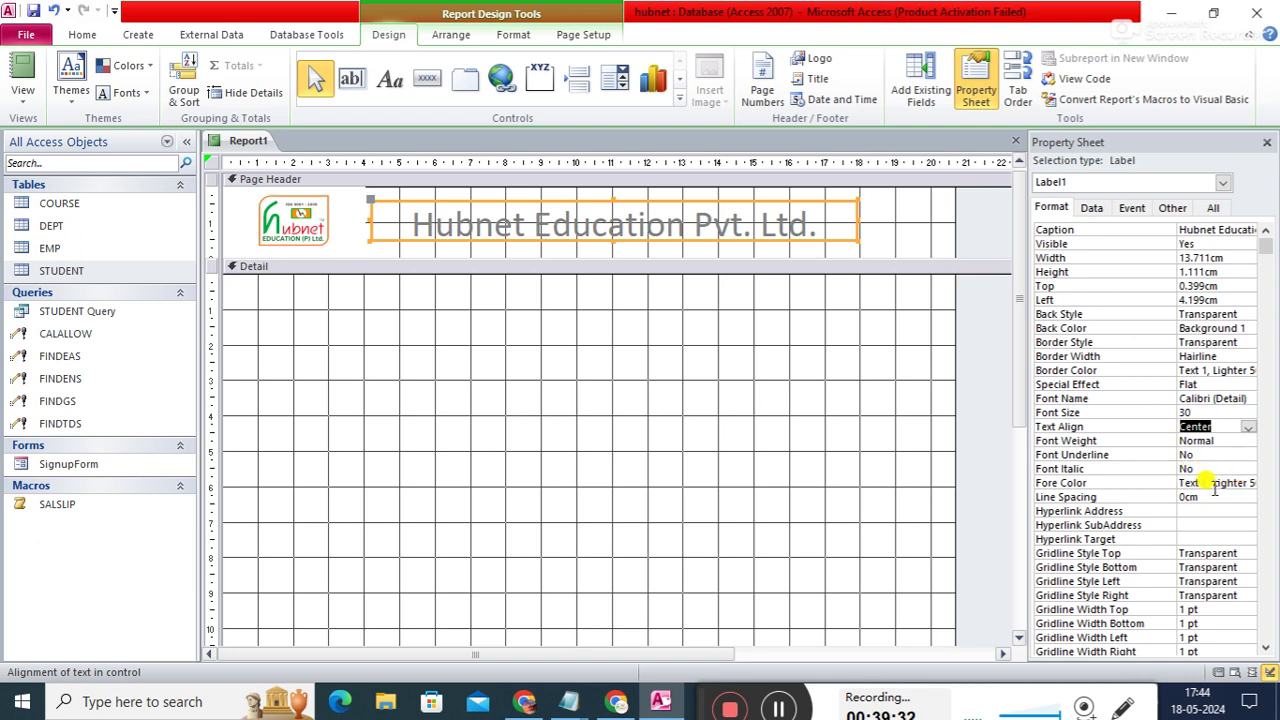
pyautogui.click(1200, 397)
pyautogui.click(1249, 398)
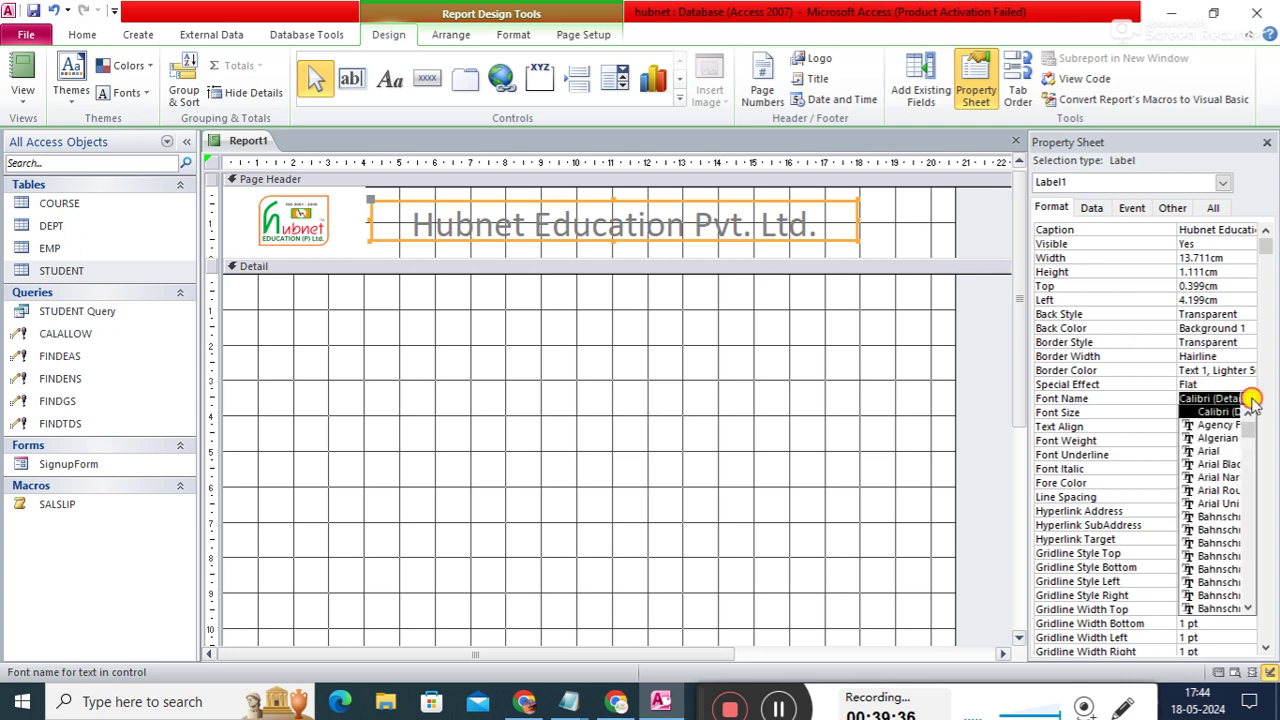
pyautogui.moveTo(1249, 424); pyautogui.dragTo(1258, 533)
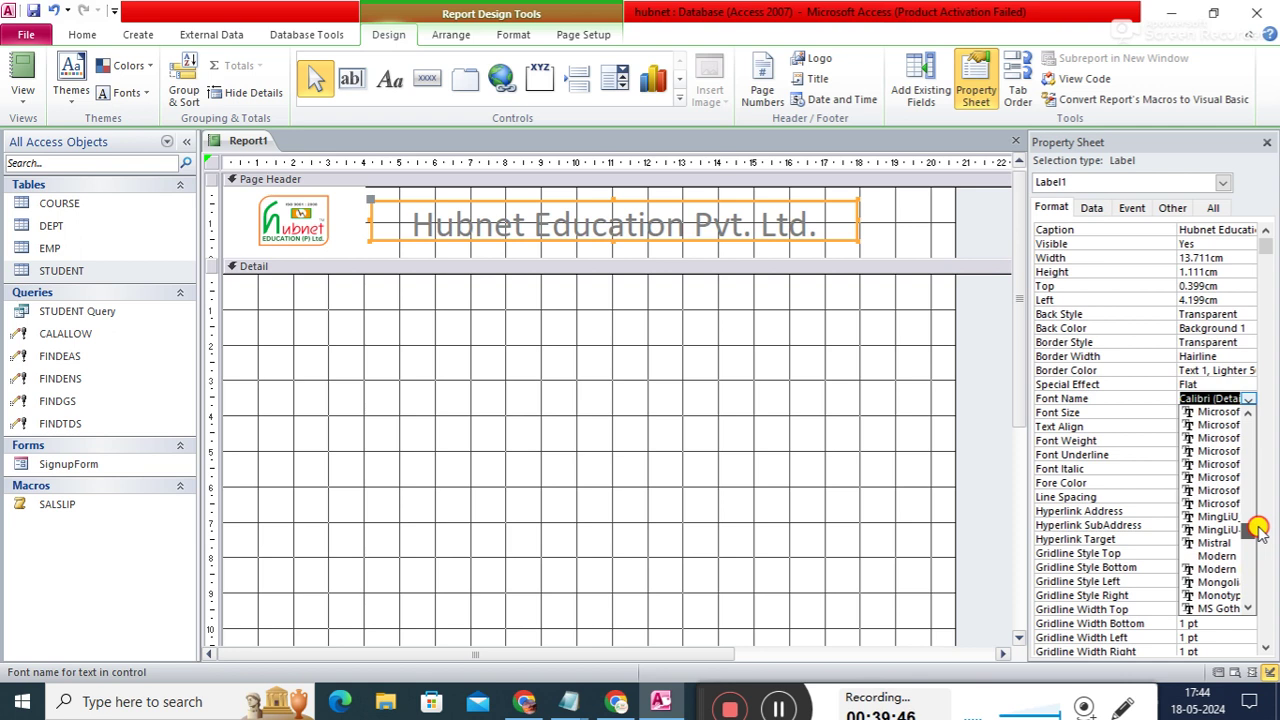
pyautogui.click(1214, 589)
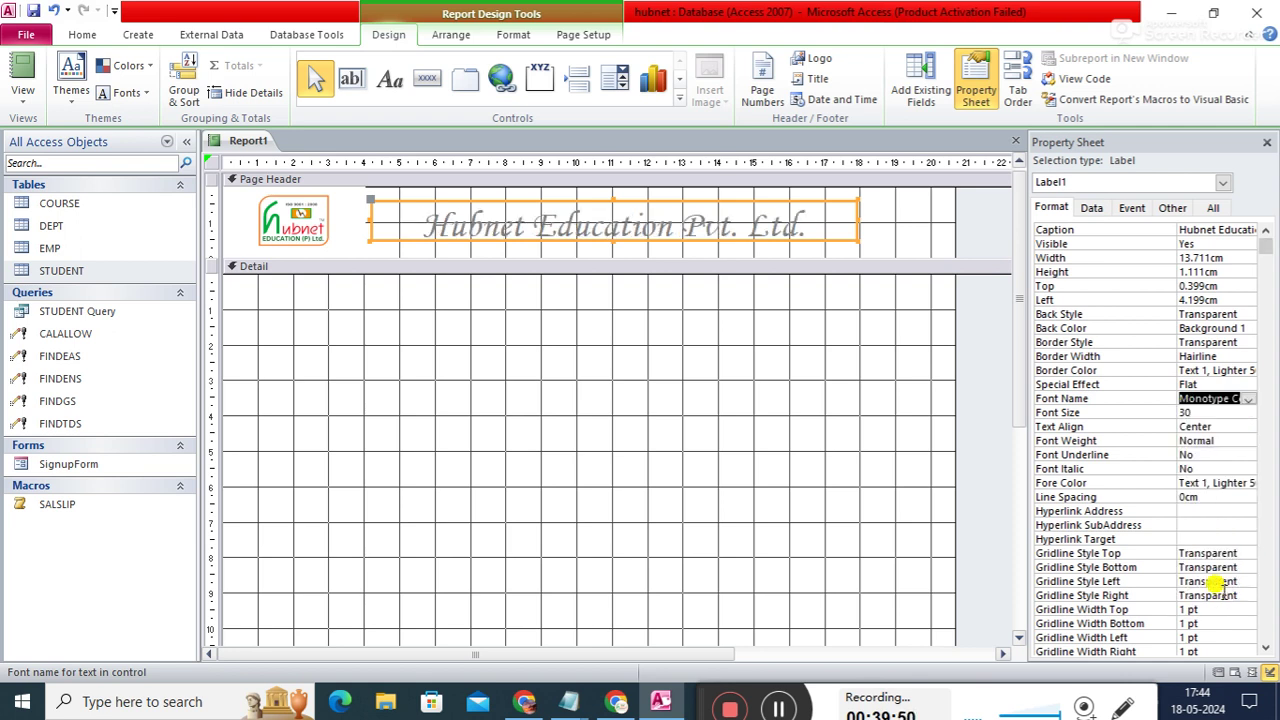
pyautogui.click(1200, 412)
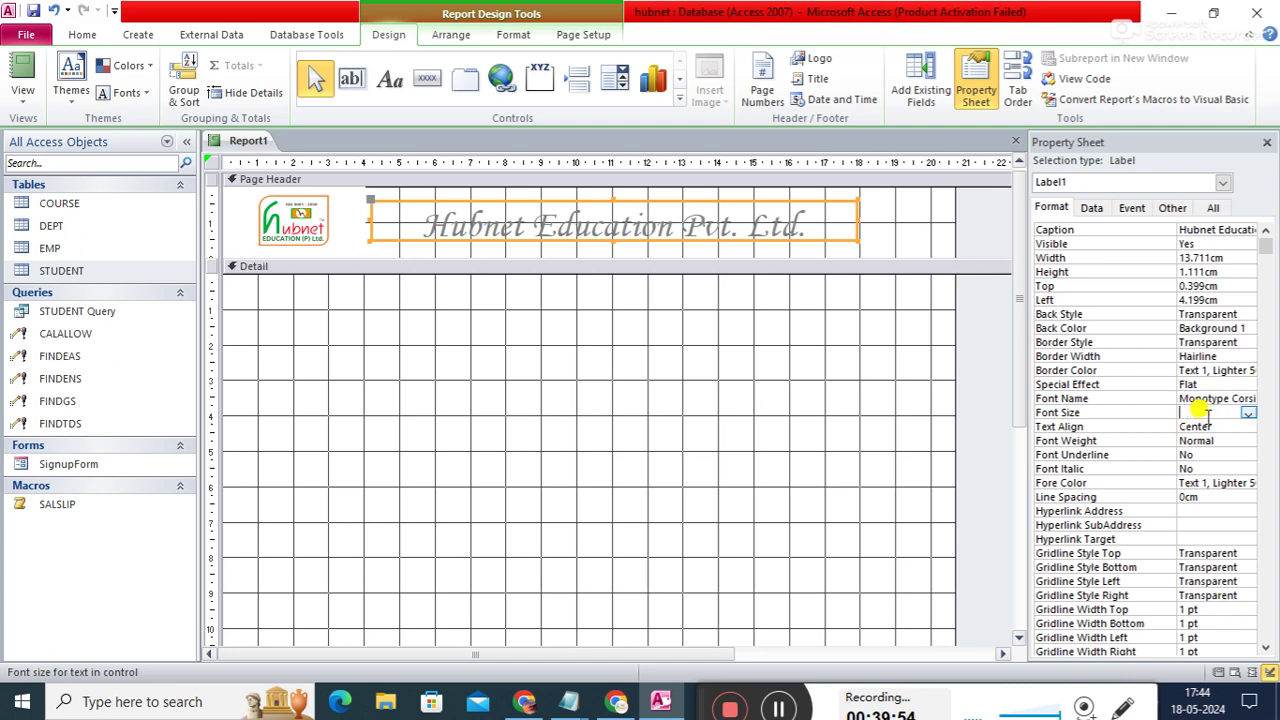
pyautogui.press('Return')
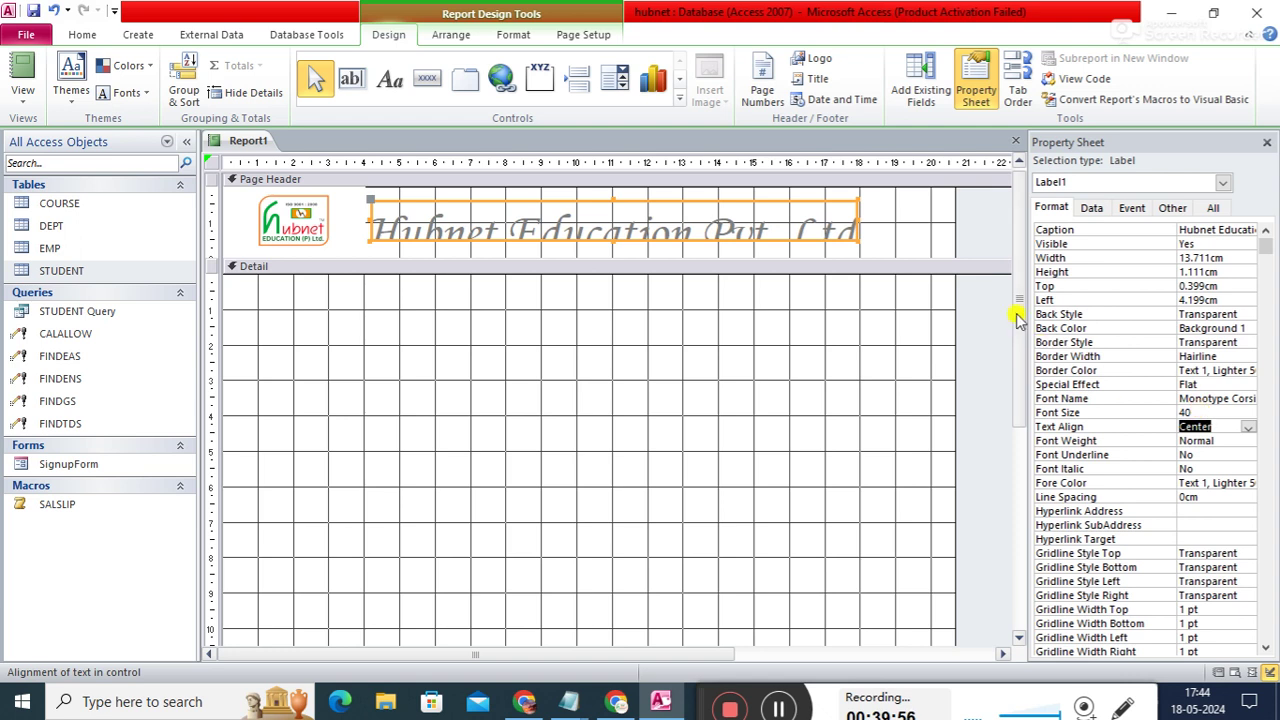
# - Resize the title label to about 14.8 × 1.5 cm so the full name shows
pyautogui.moveTo(613, 244); pyautogui.dragTo(614, 254)
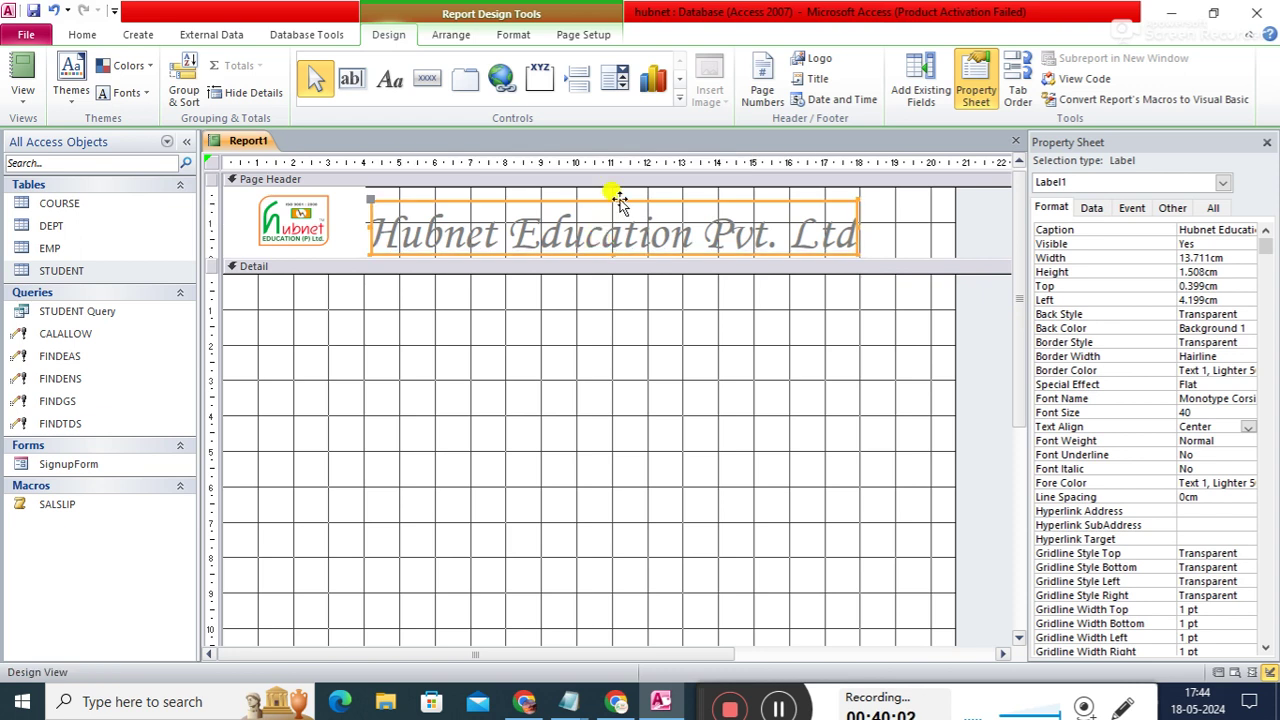
pyautogui.moveTo(620, 192); pyautogui.dragTo(630, 196)
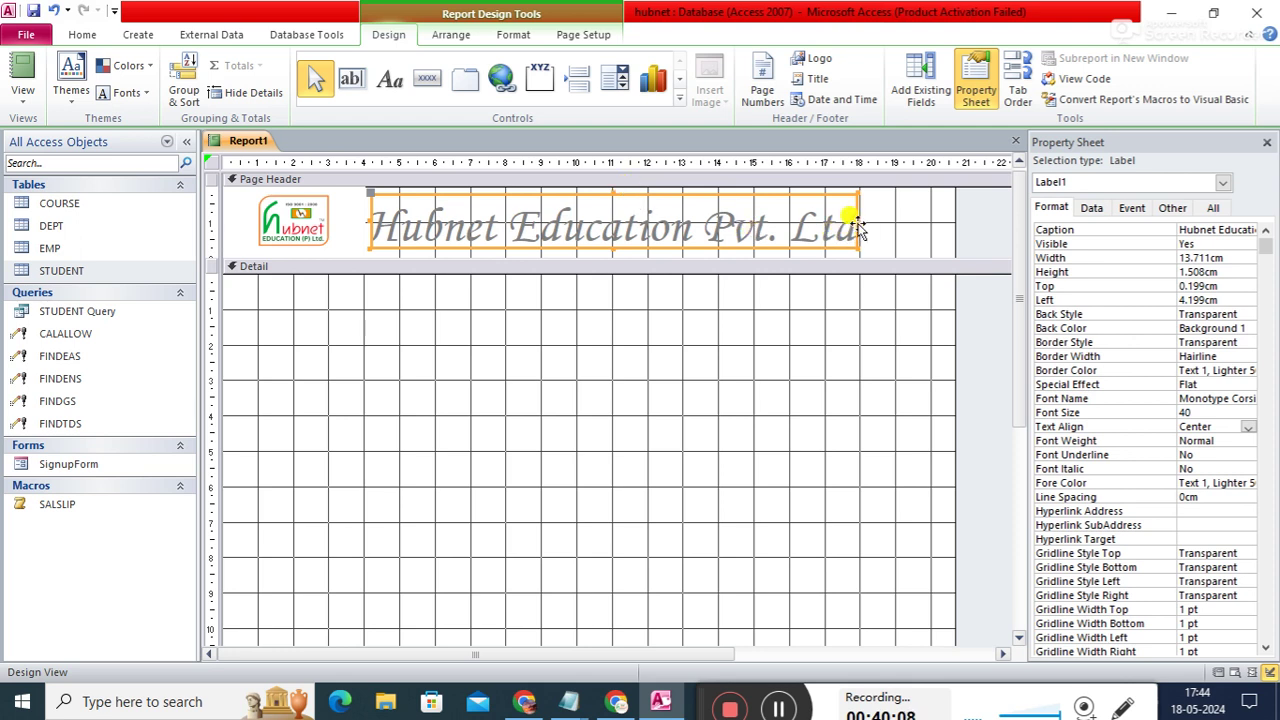
pyautogui.moveTo(858, 228); pyautogui.dragTo(871, 224)
pyautogui.moveTo(890, 226); pyautogui.dragTo(896, 229)
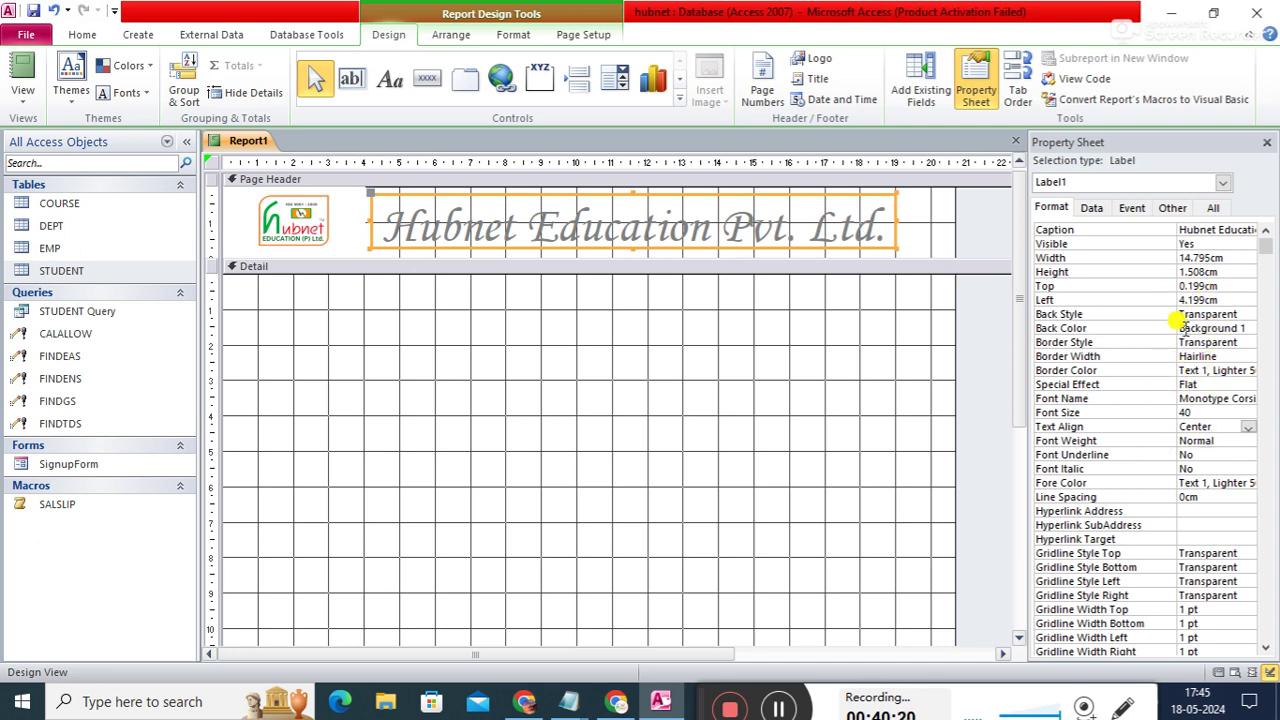
# - Give the title label a black background and white (#FFFFFF) text
pyautogui.click(1244, 329)
pyautogui.click(1248, 329)
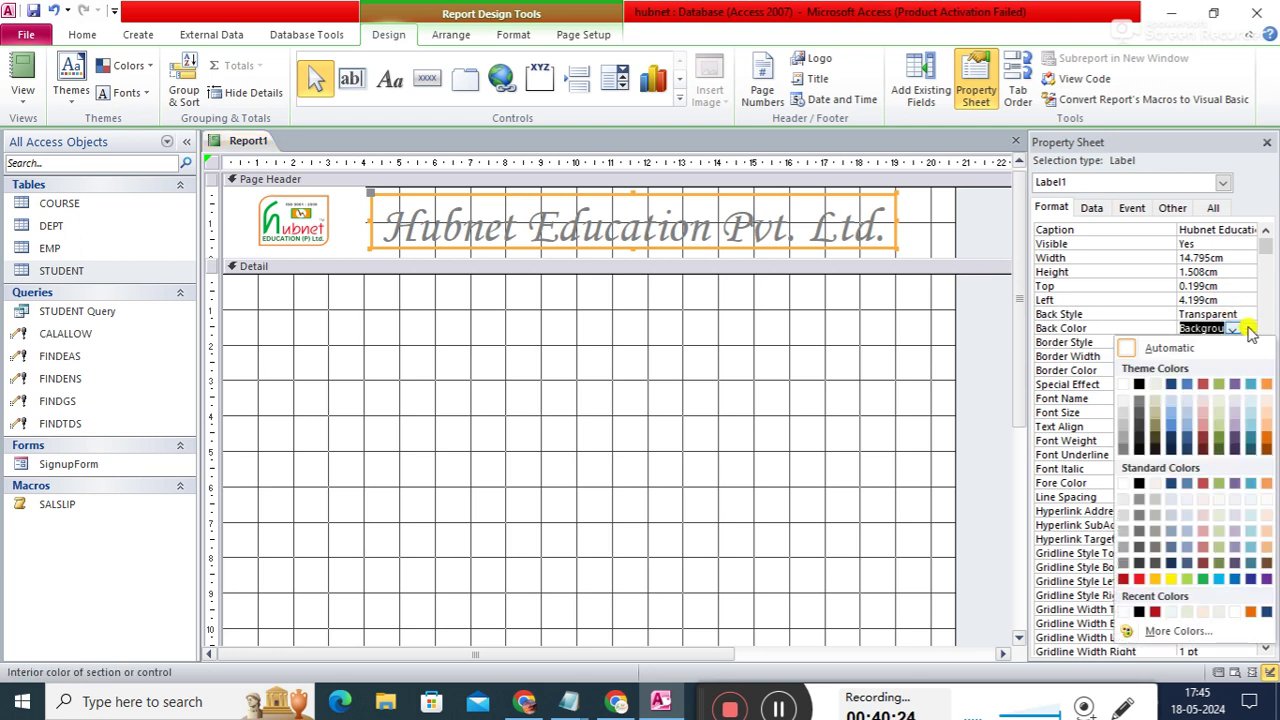
pyautogui.click(1140, 386)
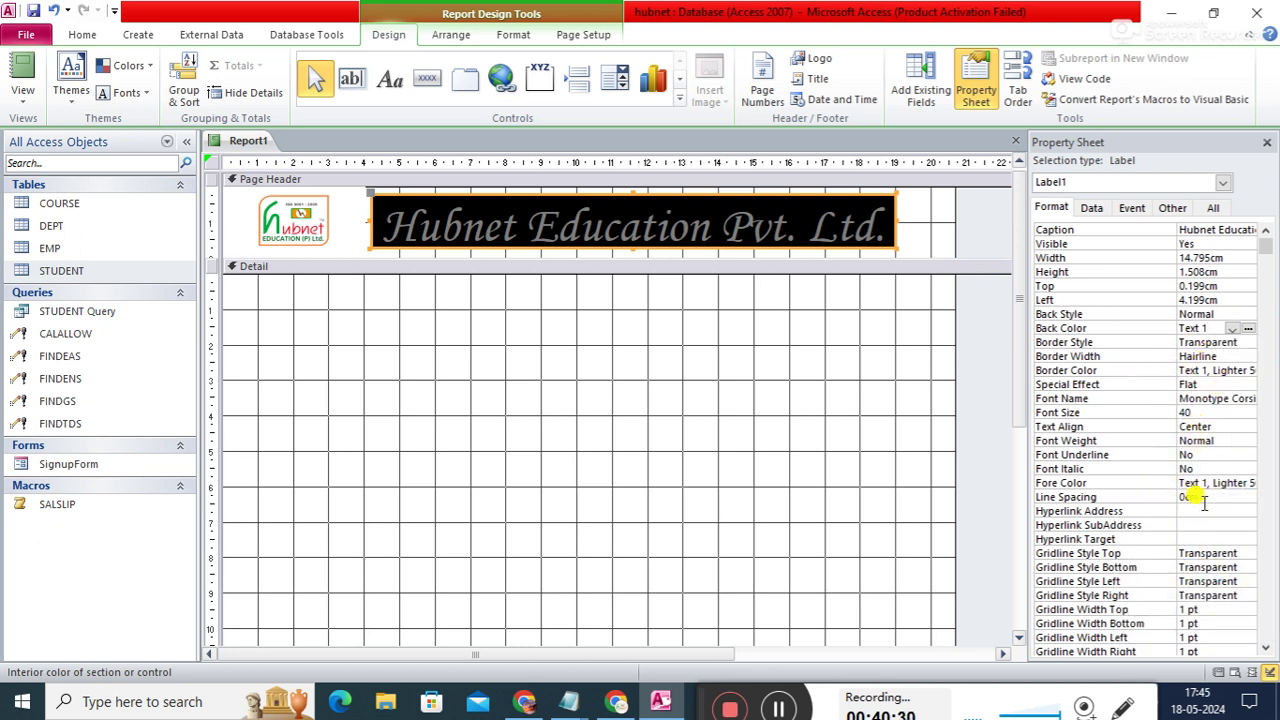
pyautogui.click(1238, 485)
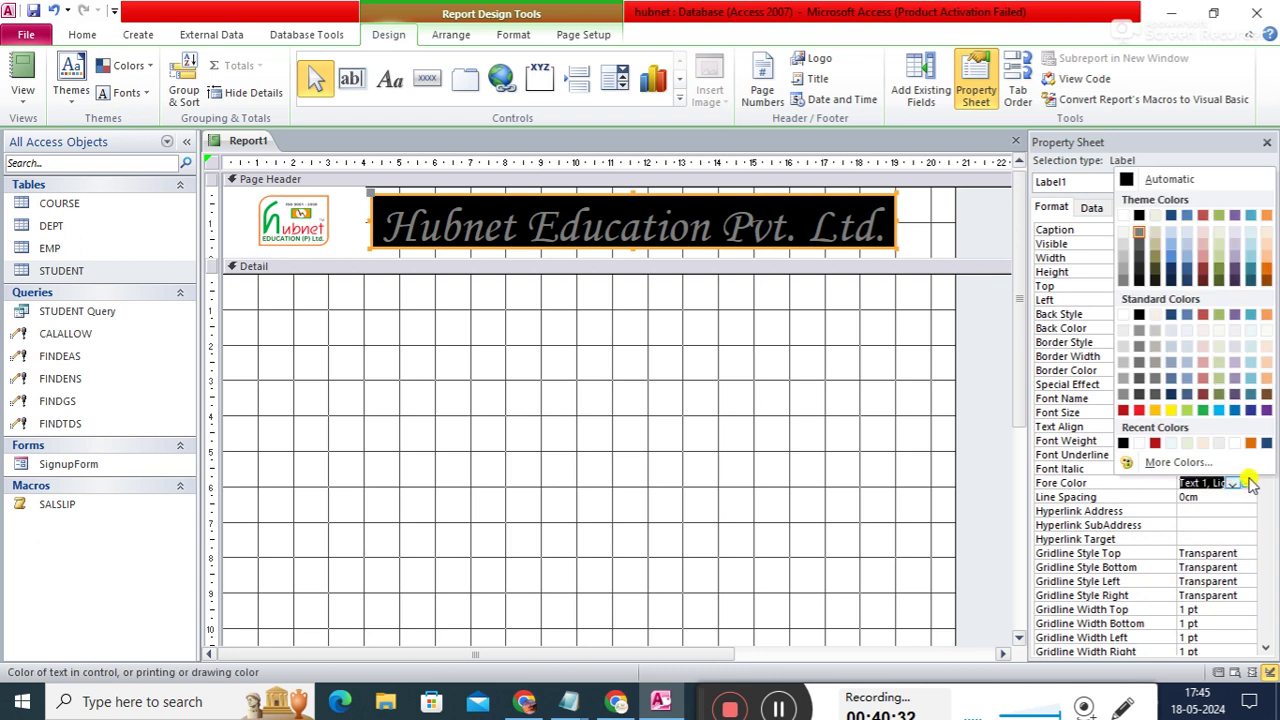
pyautogui.click(1143, 443)
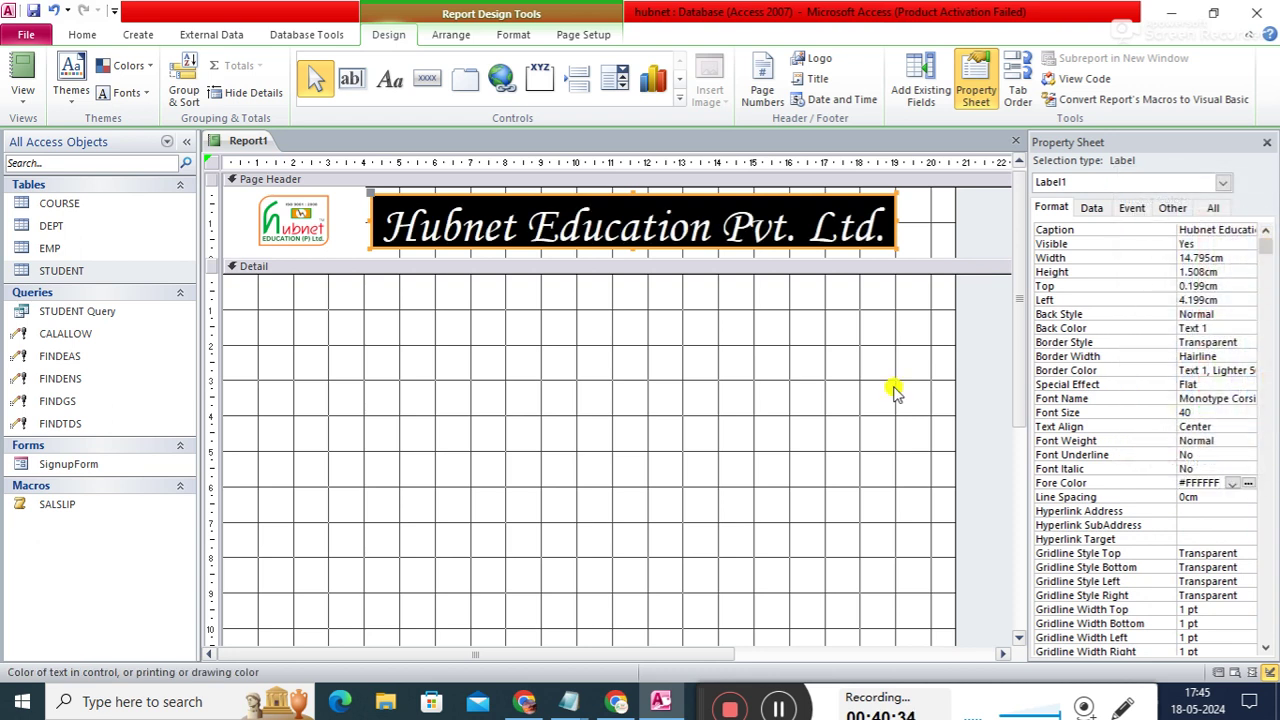
pyautogui.click(783, 399)
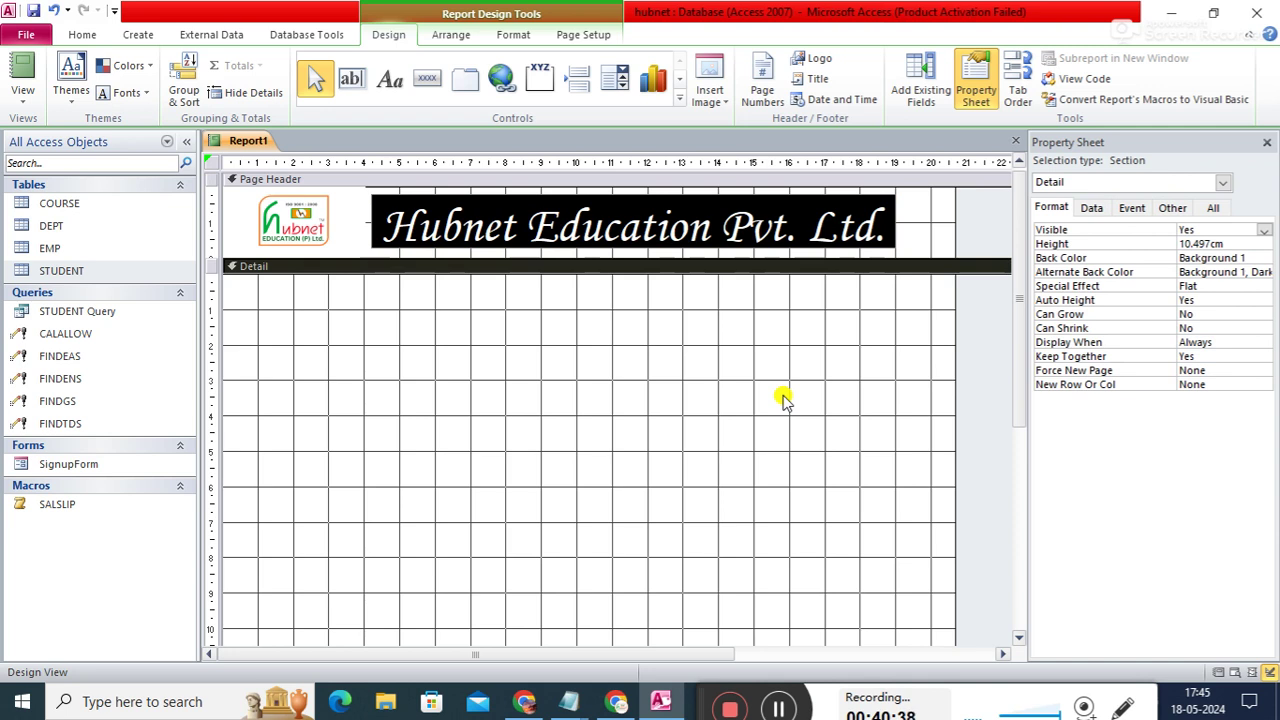
# - Nudge and slightly widen the title label, then scroll down to the Page Footer
pyautogui.click(804, 194)
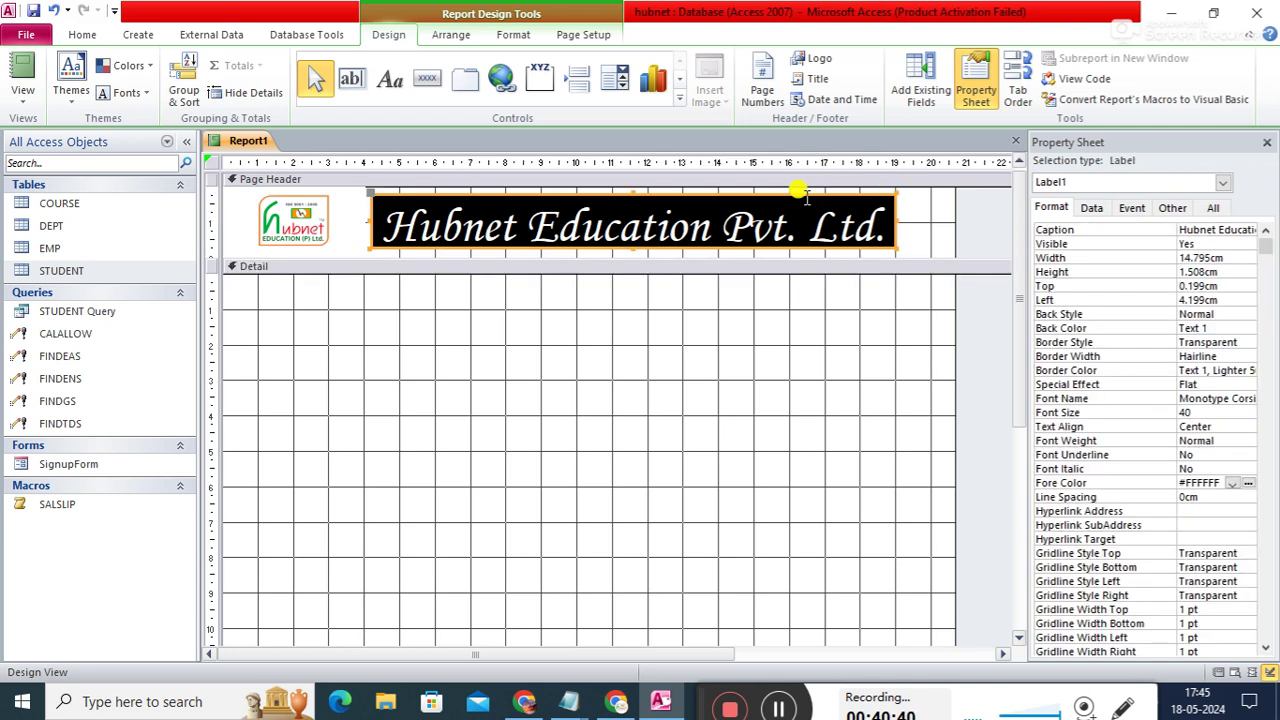
pyautogui.moveTo(806, 194); pyautogui.dragTo(803, 195)
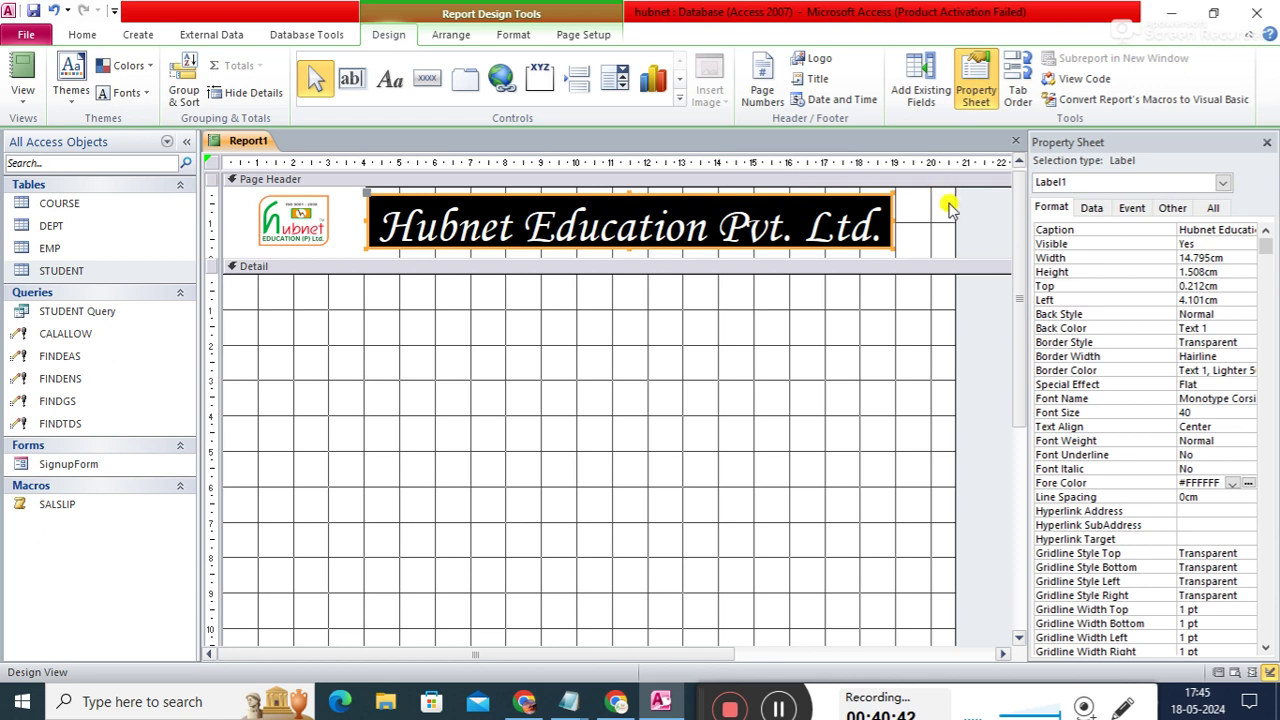
pyautogui.click(928, 240)
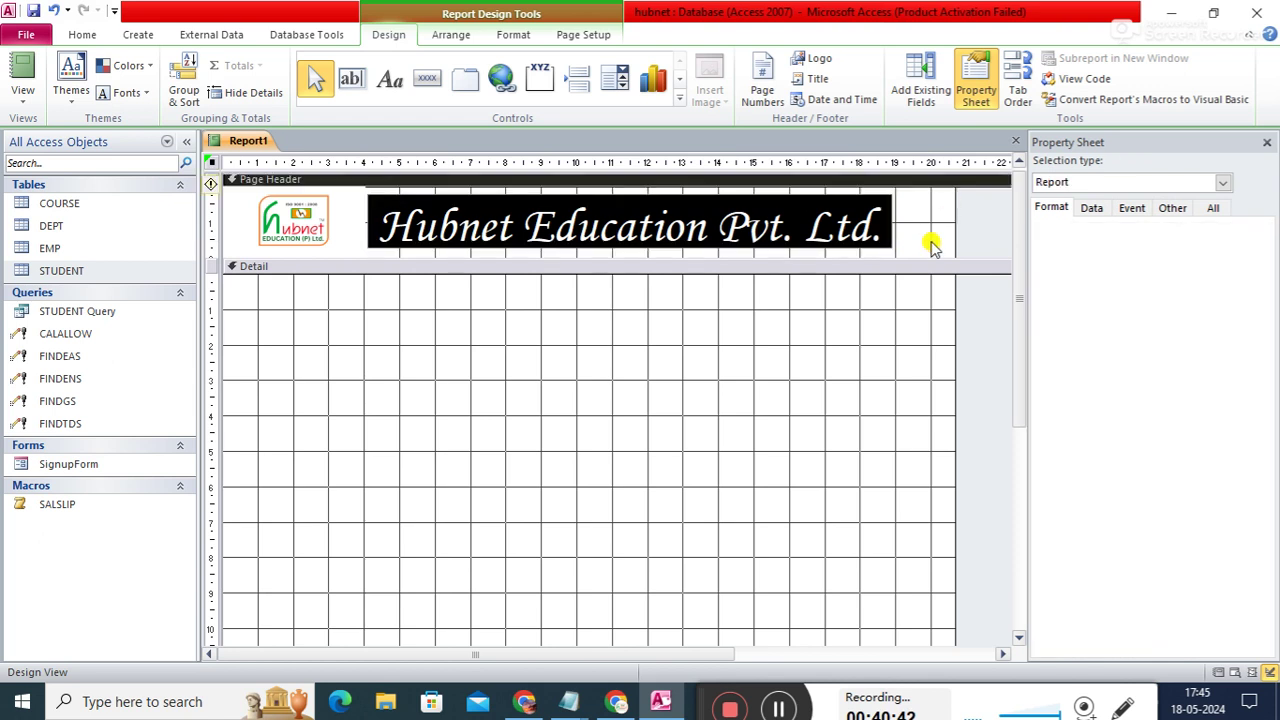
pyautogui.click(853, 194)
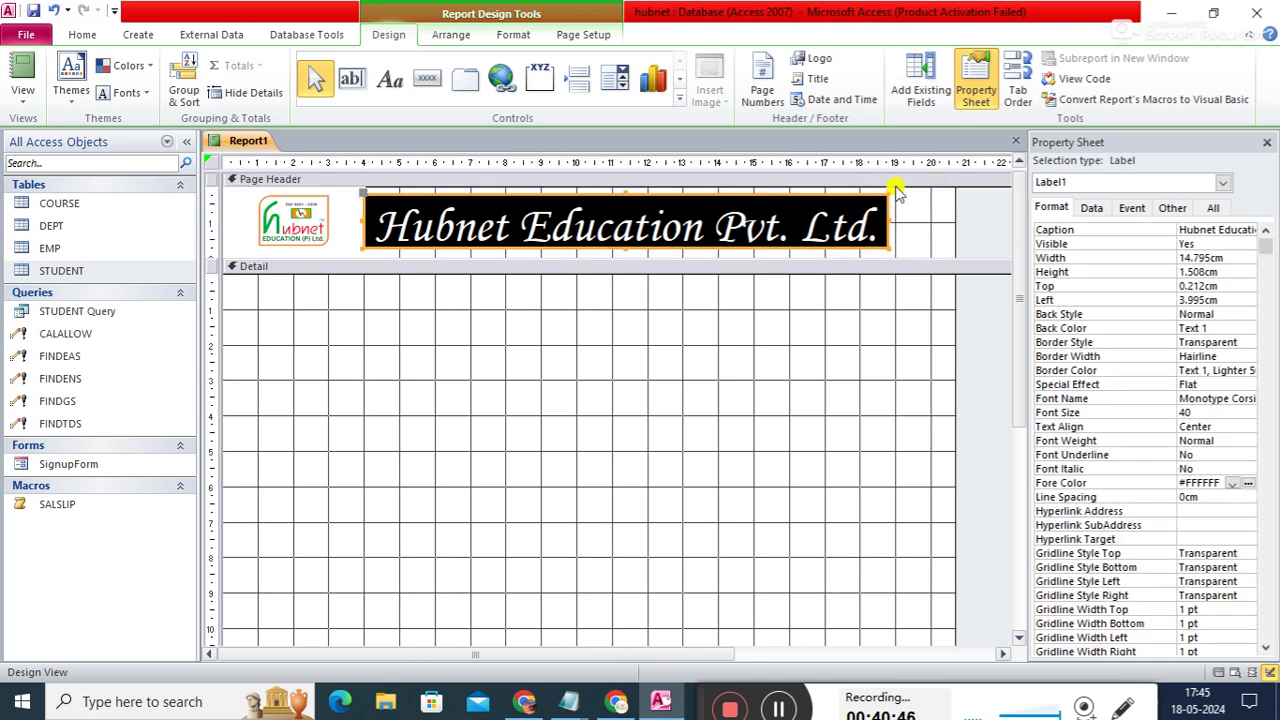
pyautogui.moveTo(886, 217); pyautogui.dragTo(895, 216)
pyautogui.click(928, 232)
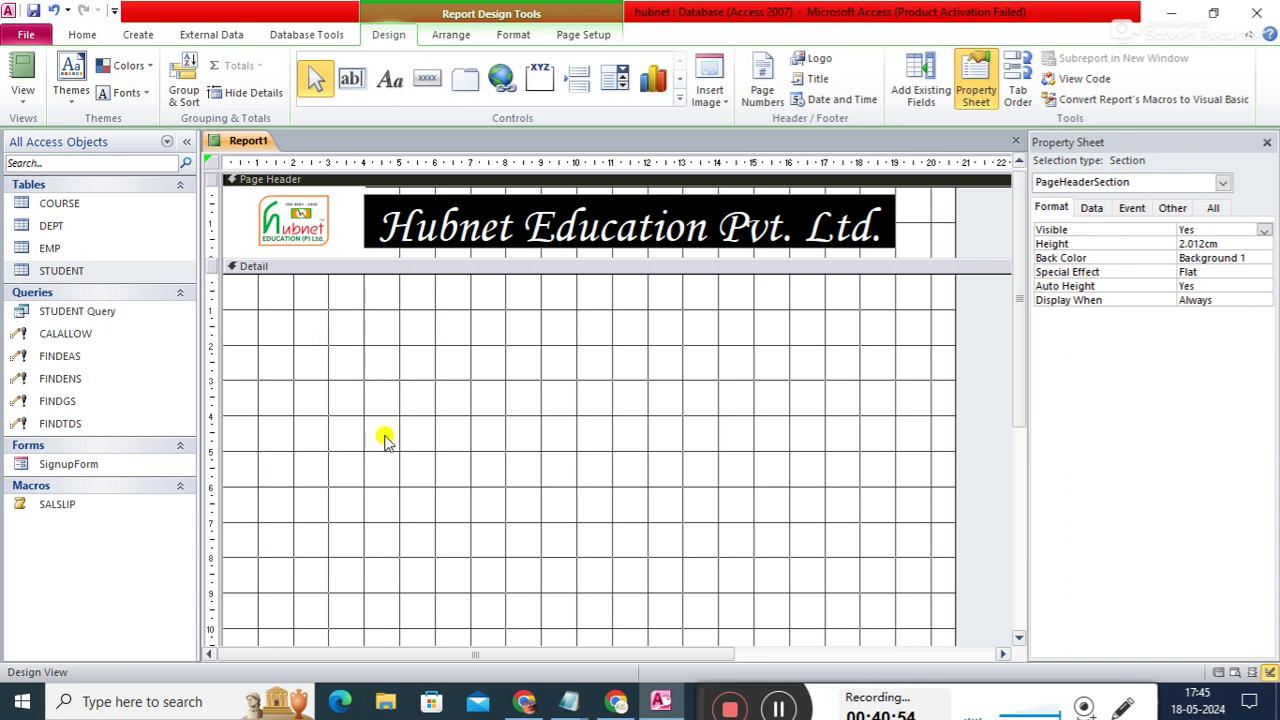
pyautogui.moveTo(1022, 355); pyautogui.dragTo(1033, 447)
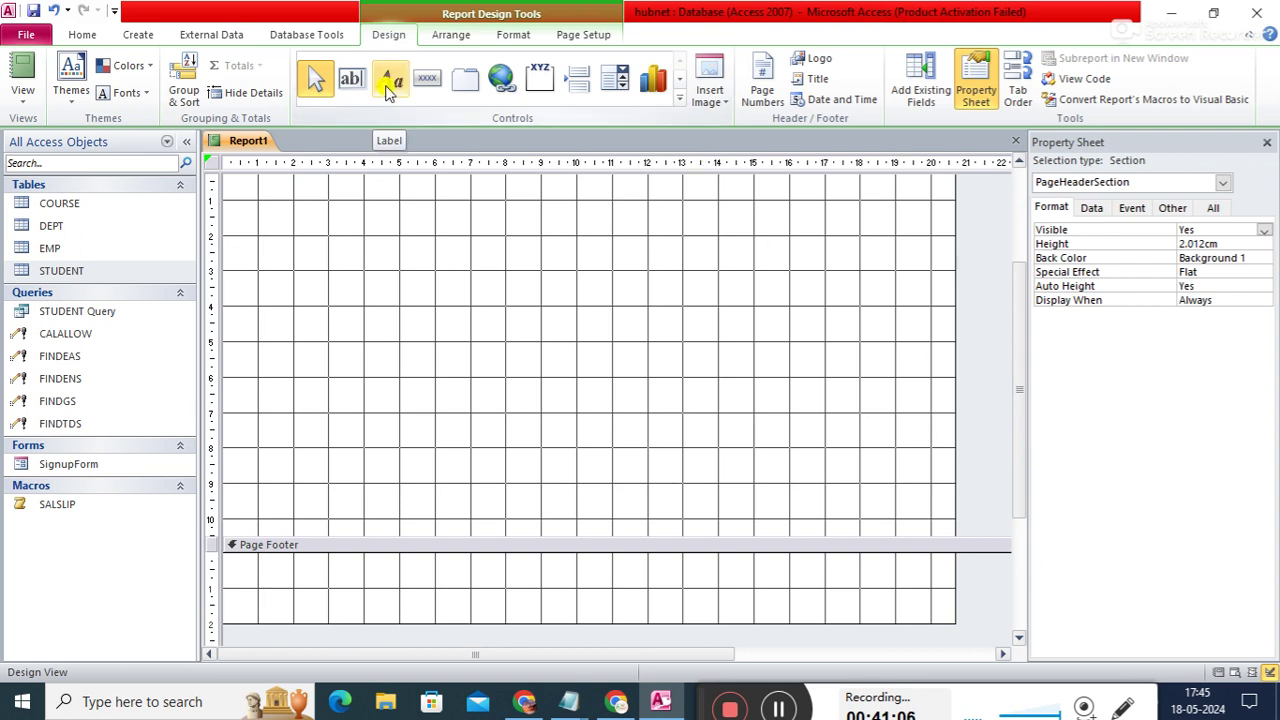
pyautogui.click(390, 84)
pyautogui.moveTo(257, 566); pyautogui.dragTo(449, 586)
pyautogui.press('Escape')
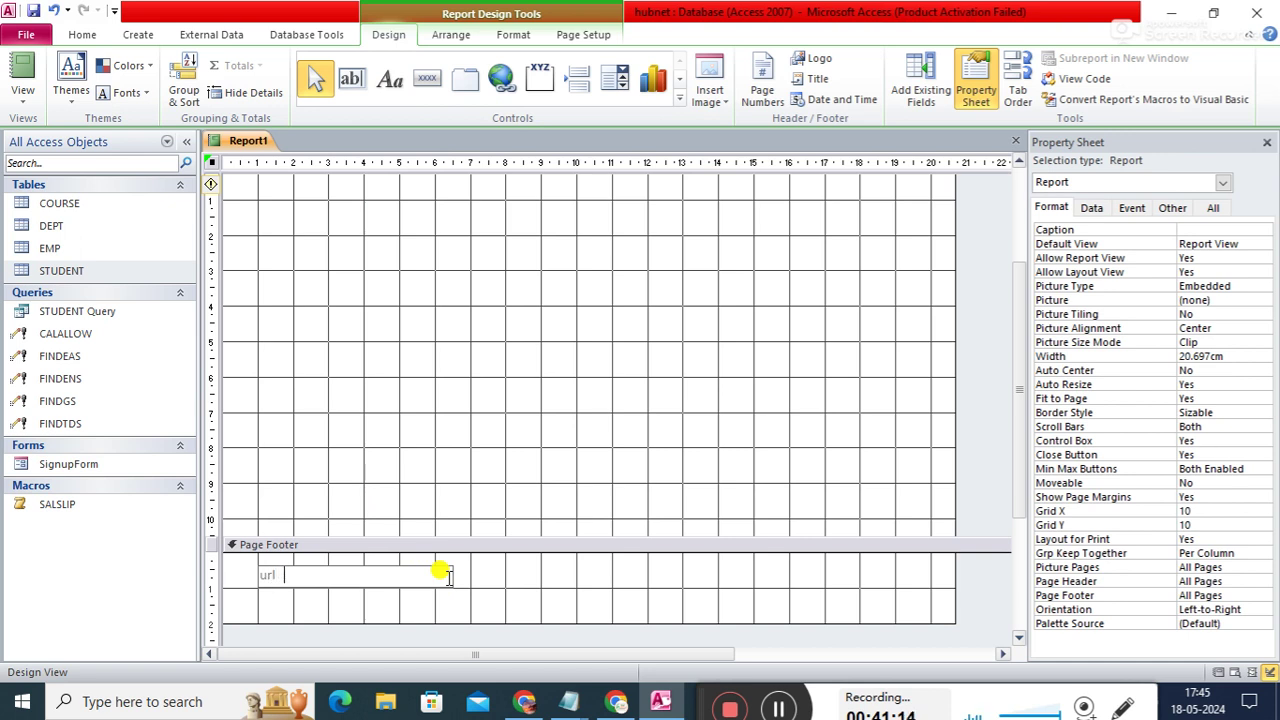
pyautogui.write('url : https://www.;h')
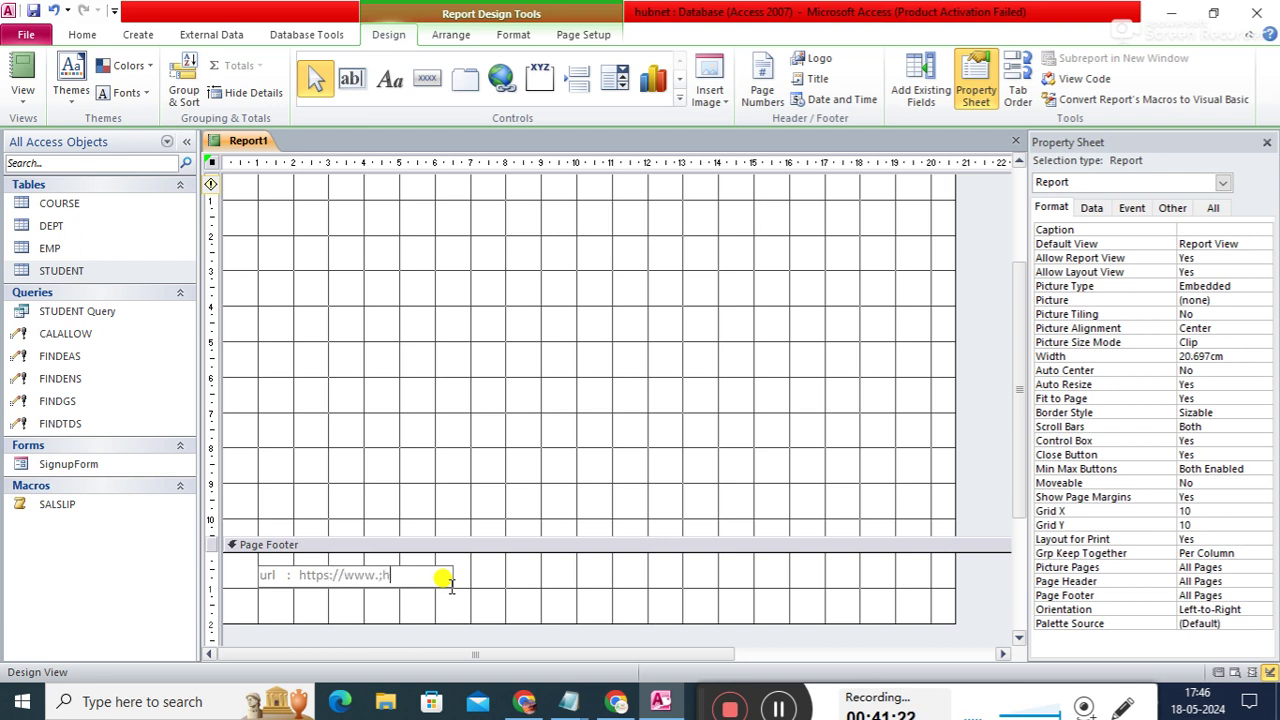
pyautogui.press('BackSpace')
pyautogui.press('BackSpace')
pyautogui.write('hubnettech.net')
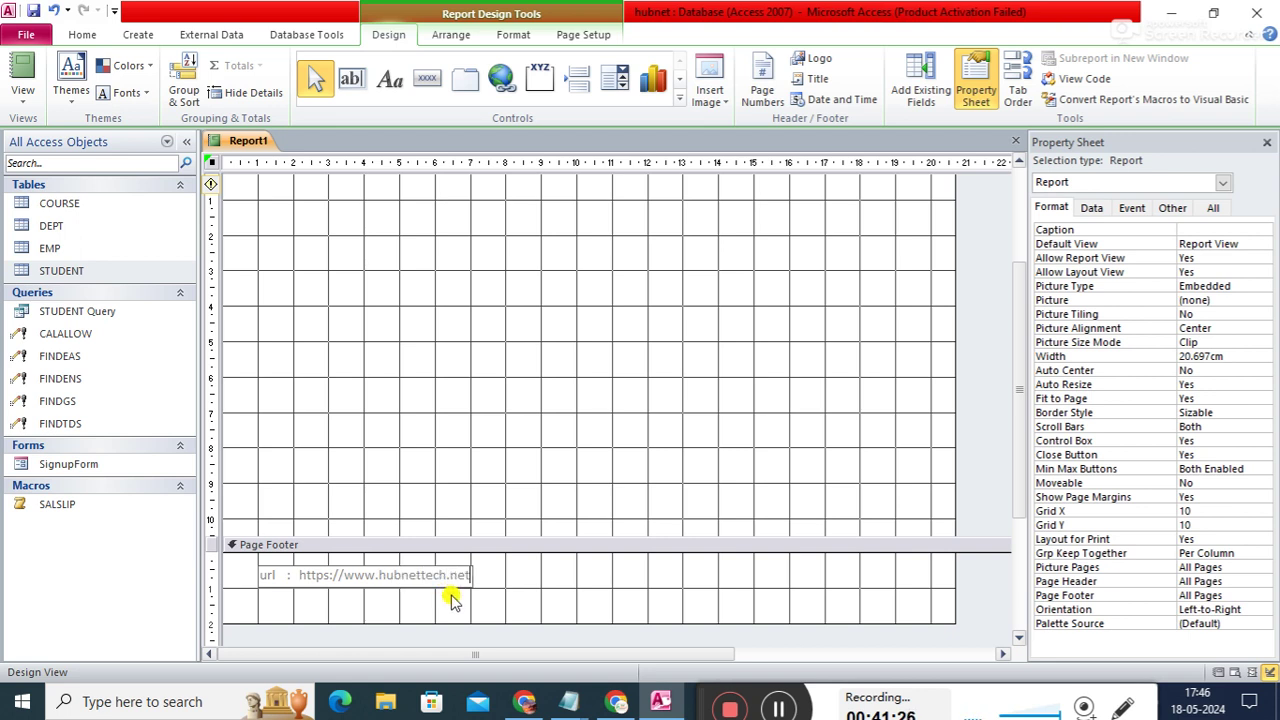
pyautogui.click(568, 585)
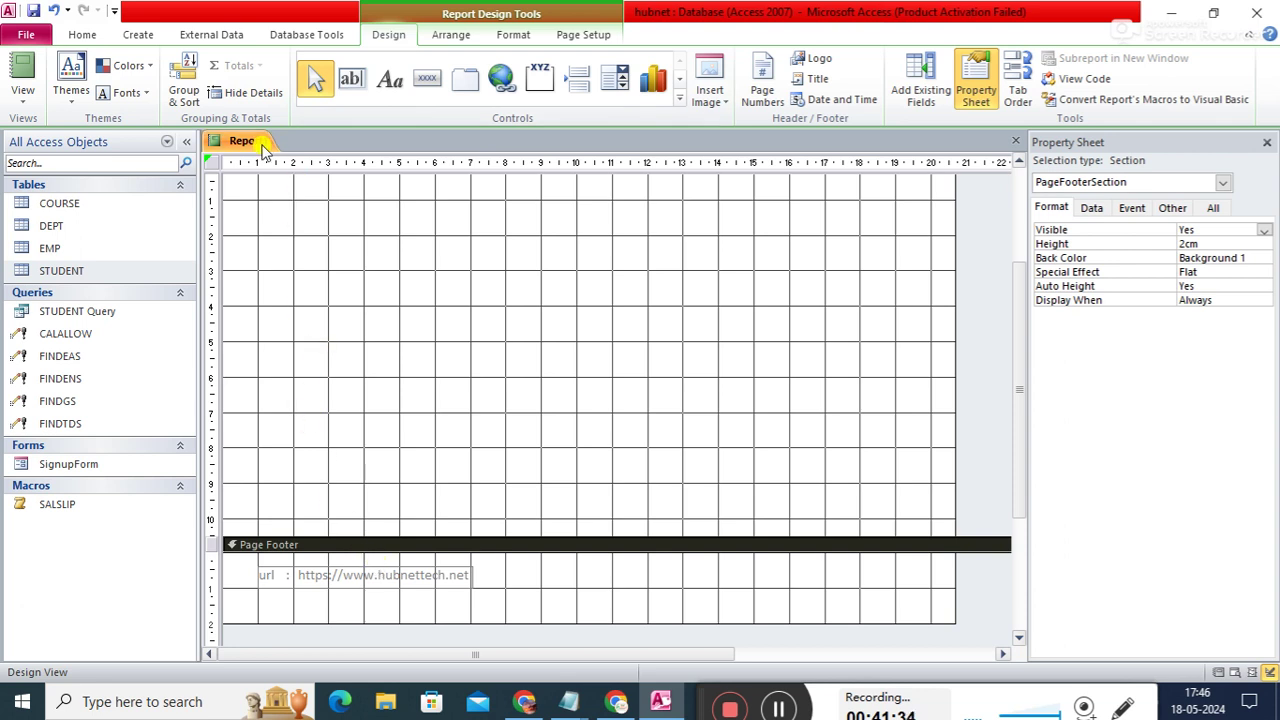
# - Draw a Page Footer label right of the url label and type the institute's street address
pyautogui.click(390, 80)
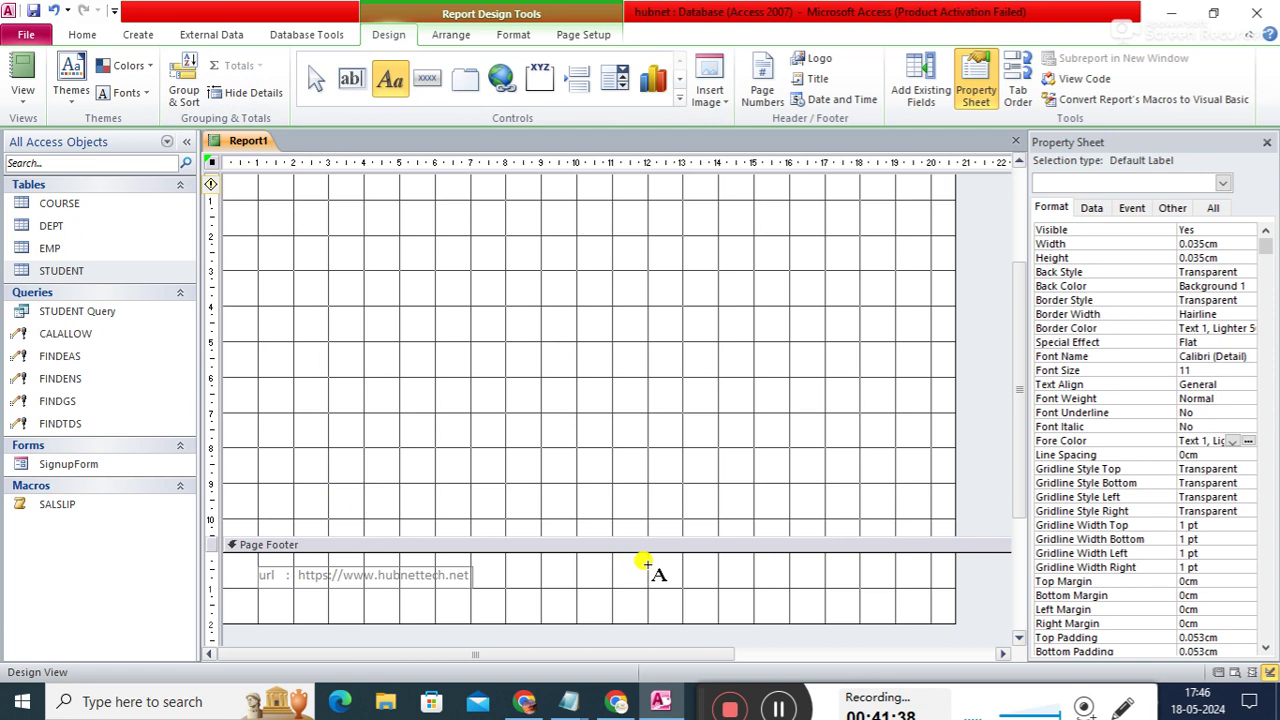
pyautogui.moveTo(645, 561); pyautogui.dragTo(815, 592)
pyautogui.write('add')
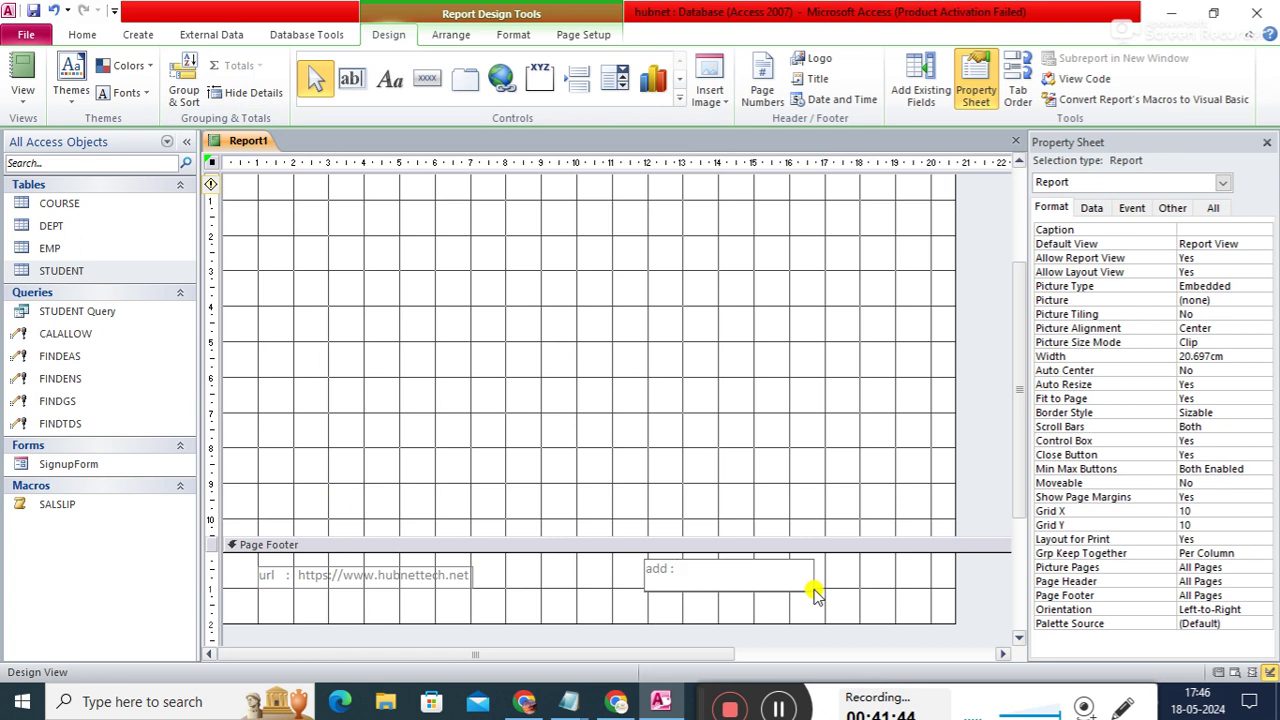
pyautogui.write(' : j.j com')
pyautogui.press('BackSpace')
pyautogui.write('omplex')
pyautogui.press('BackSpace')
pyautogui.press('BackSpace')
pyautogui.write('2nd floor')
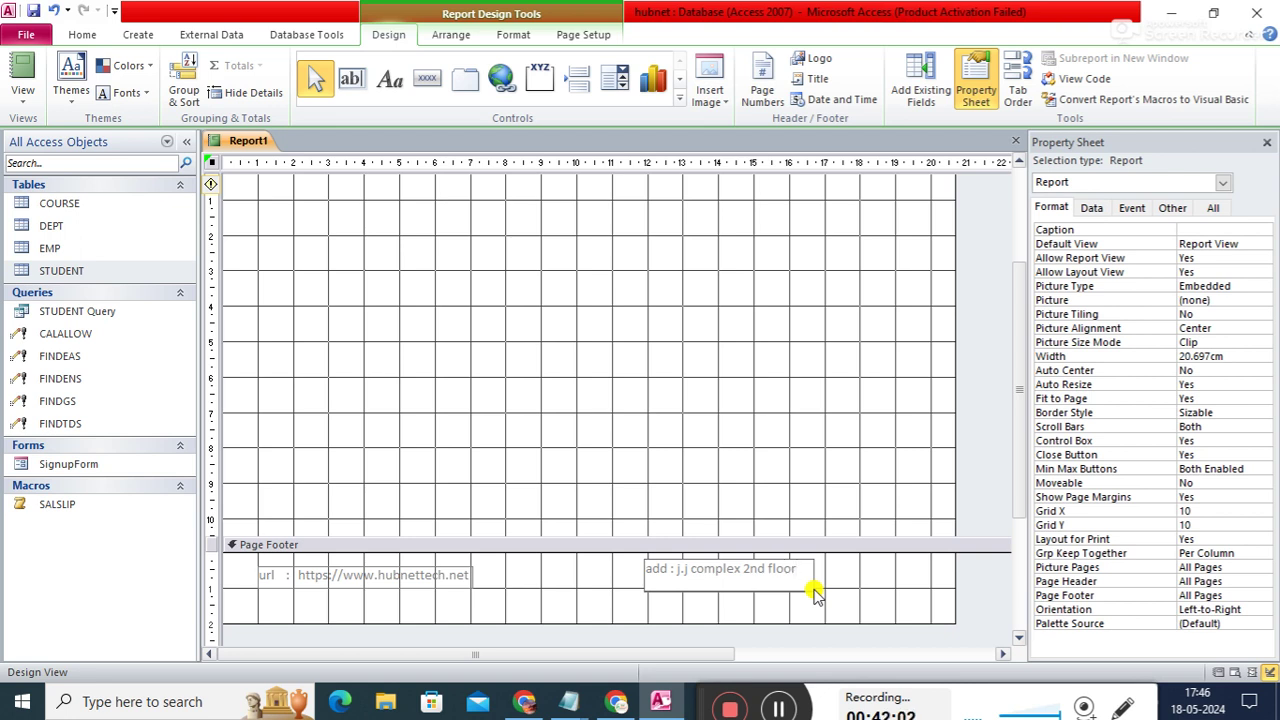
pyautogui.write('ea')
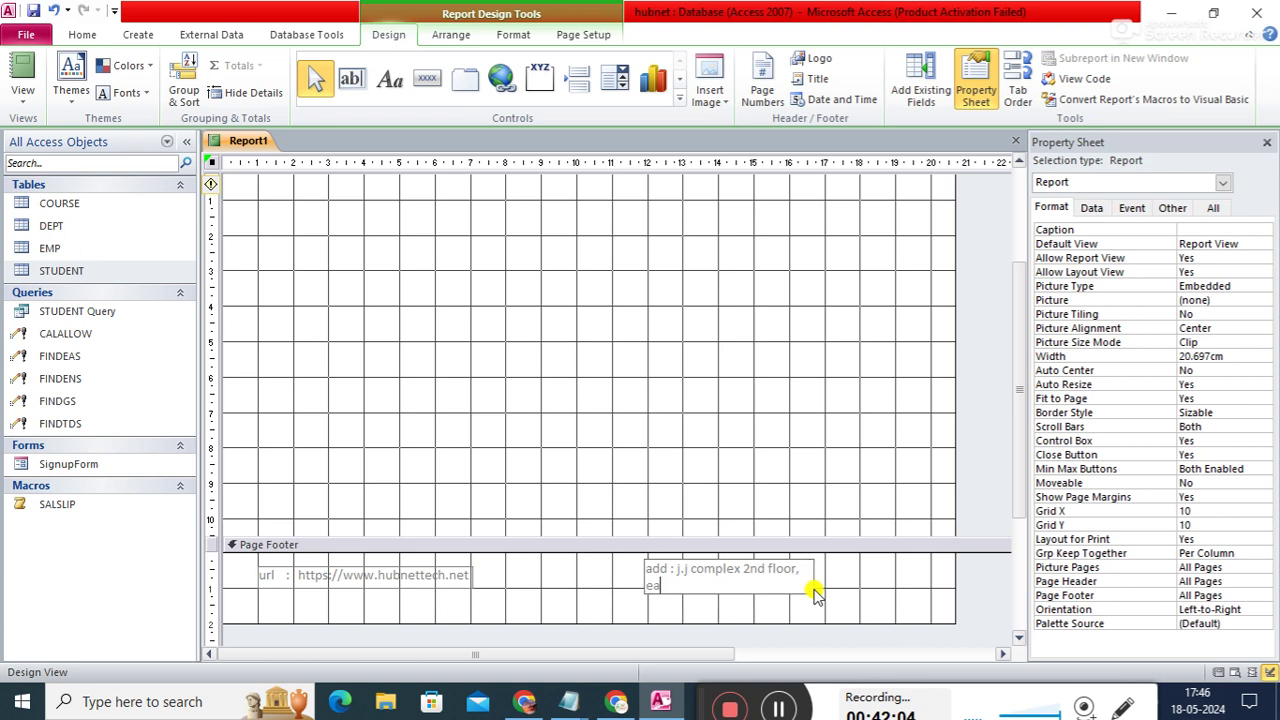
pyautogui.write('st boring canal road, patna')
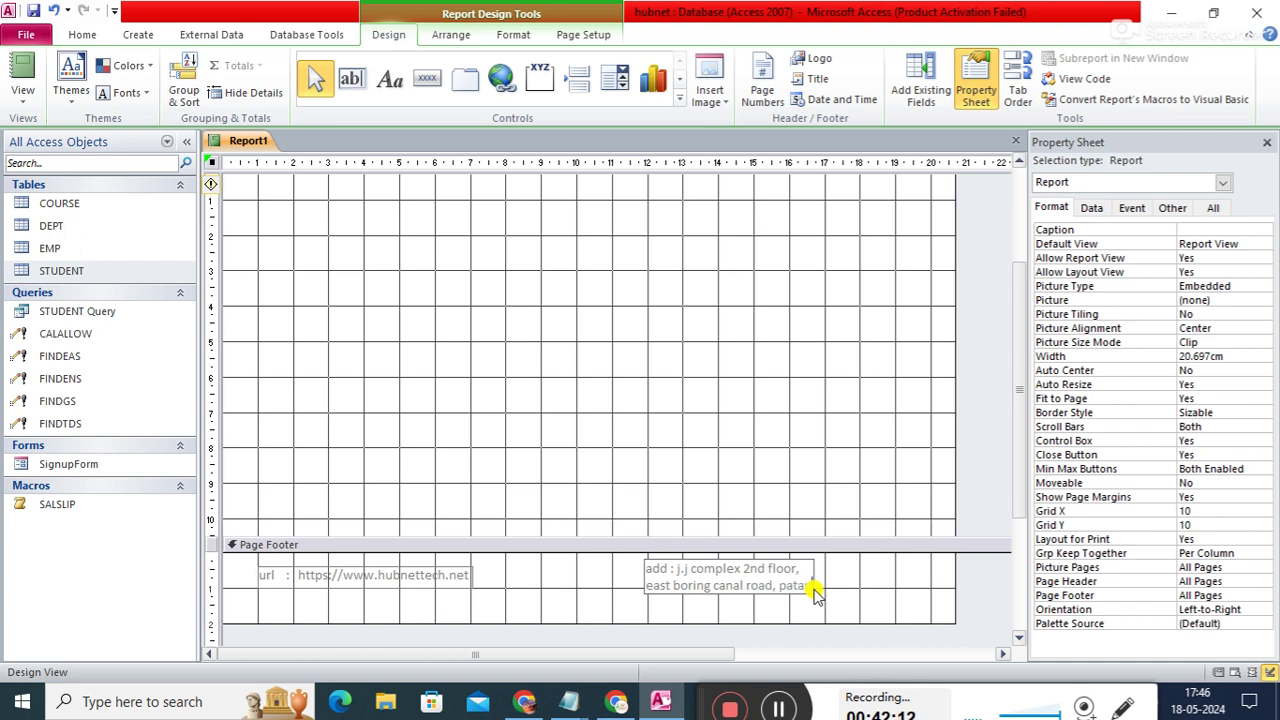
# - Widen the address label to about 10 cm so it fits on one line
pyautogui.click(891, 594)
pyautogui.click(800, 567)
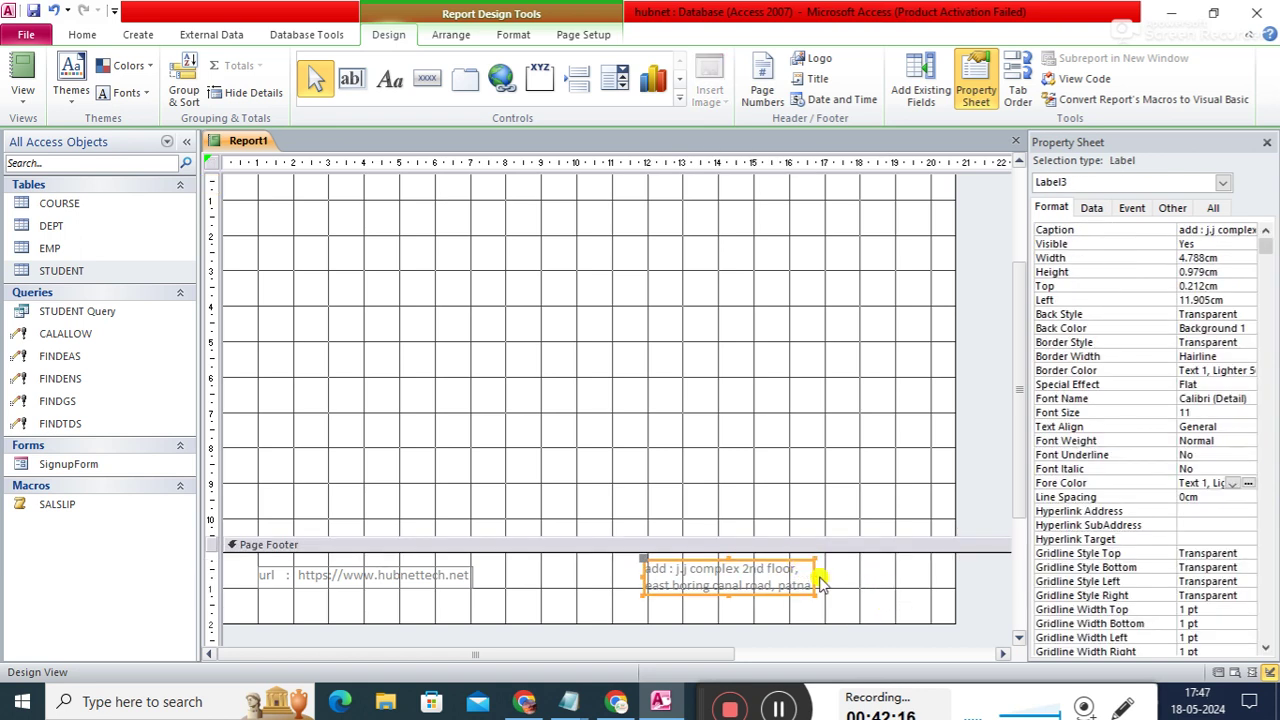
pyautogui.moveTo(814, 572); pyautogui.dragTo(930, 570)
pyautogui.moveTo(643, 576); pyautogui.dragTo(576, 574)
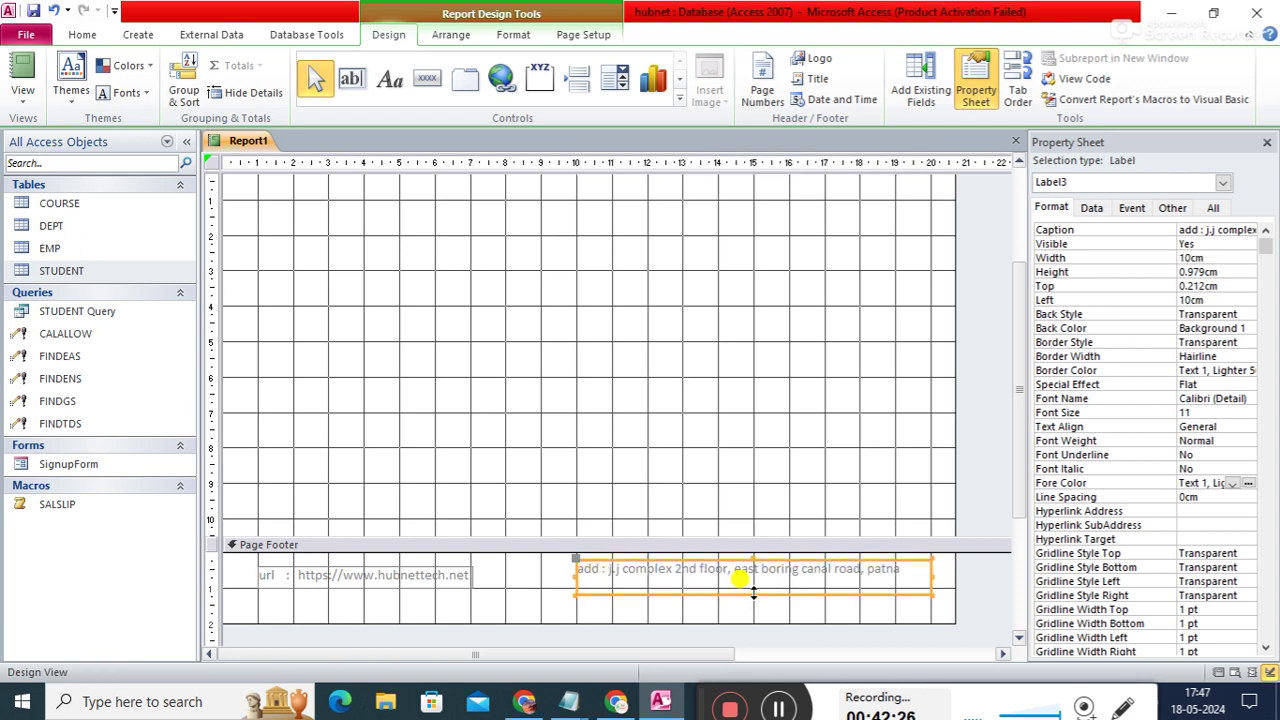
# - Widen the url label and level its top and height with the address label
pyautogui.click(428, 576)
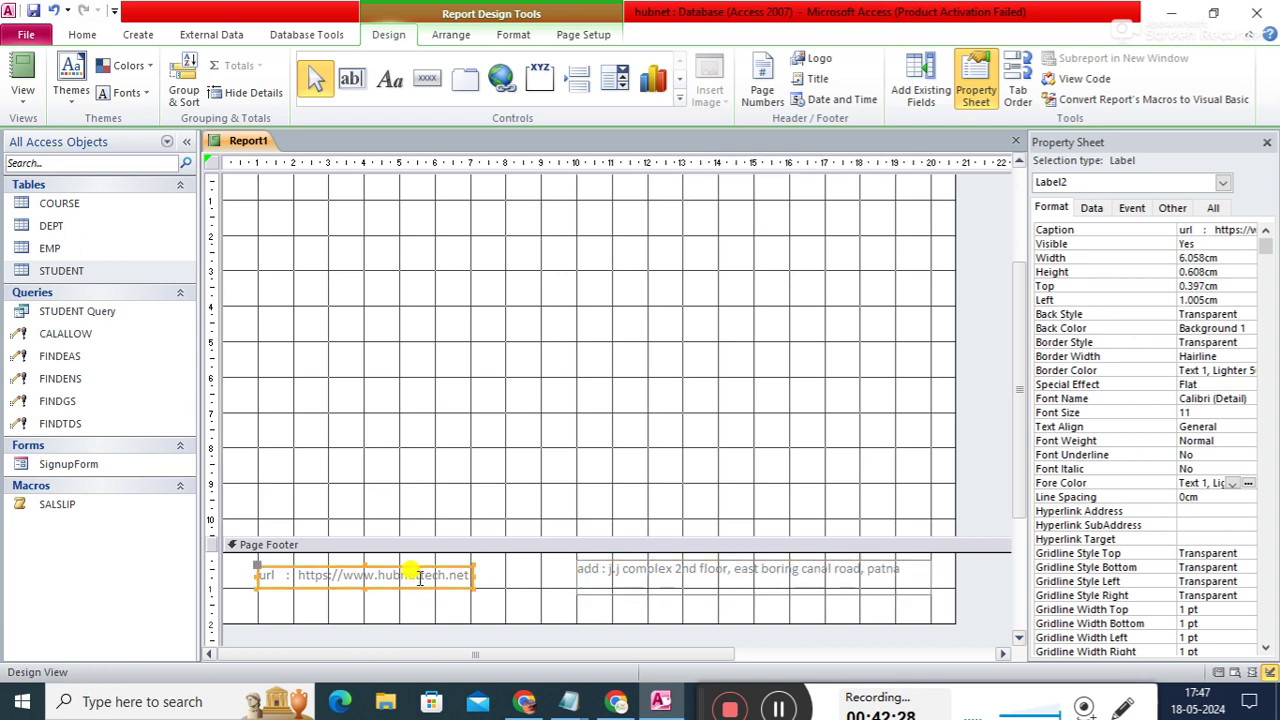
pyautogui.moveTo(476, 580); pyautogui.dragTo(543, 572)
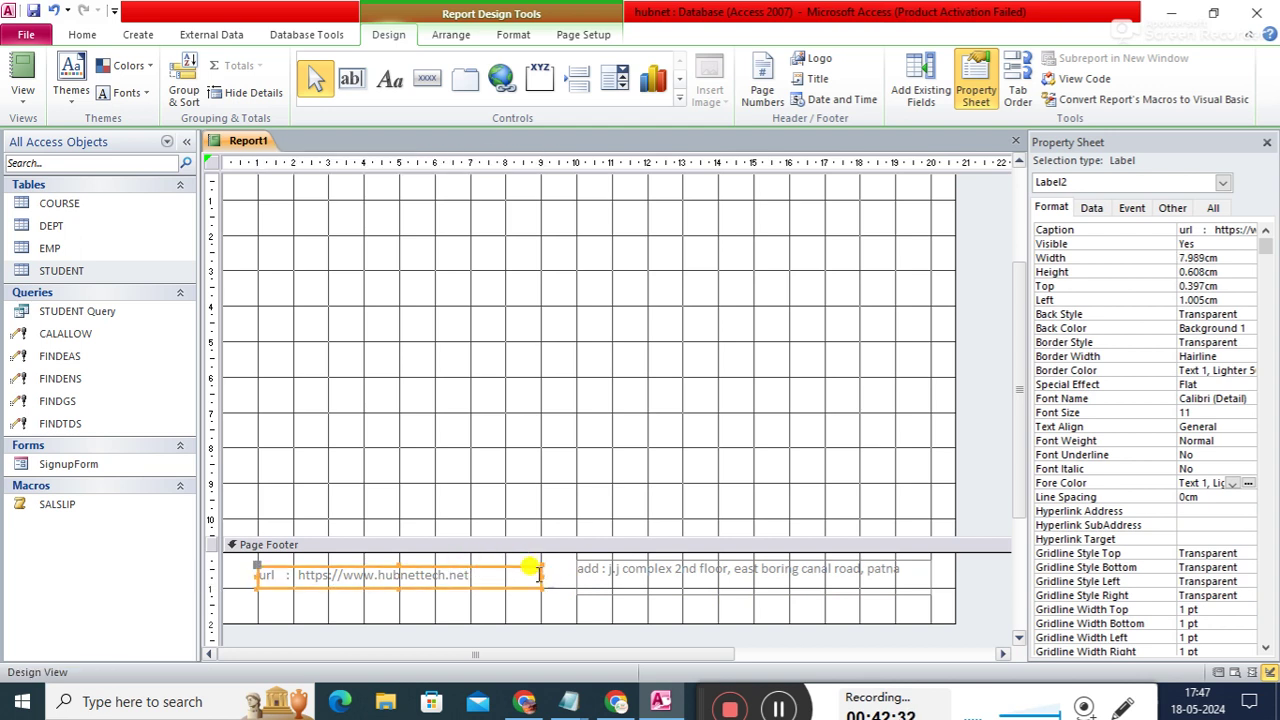
pyautogui.moveTo(399, 563); pyautogui.dragTo(399, 557)
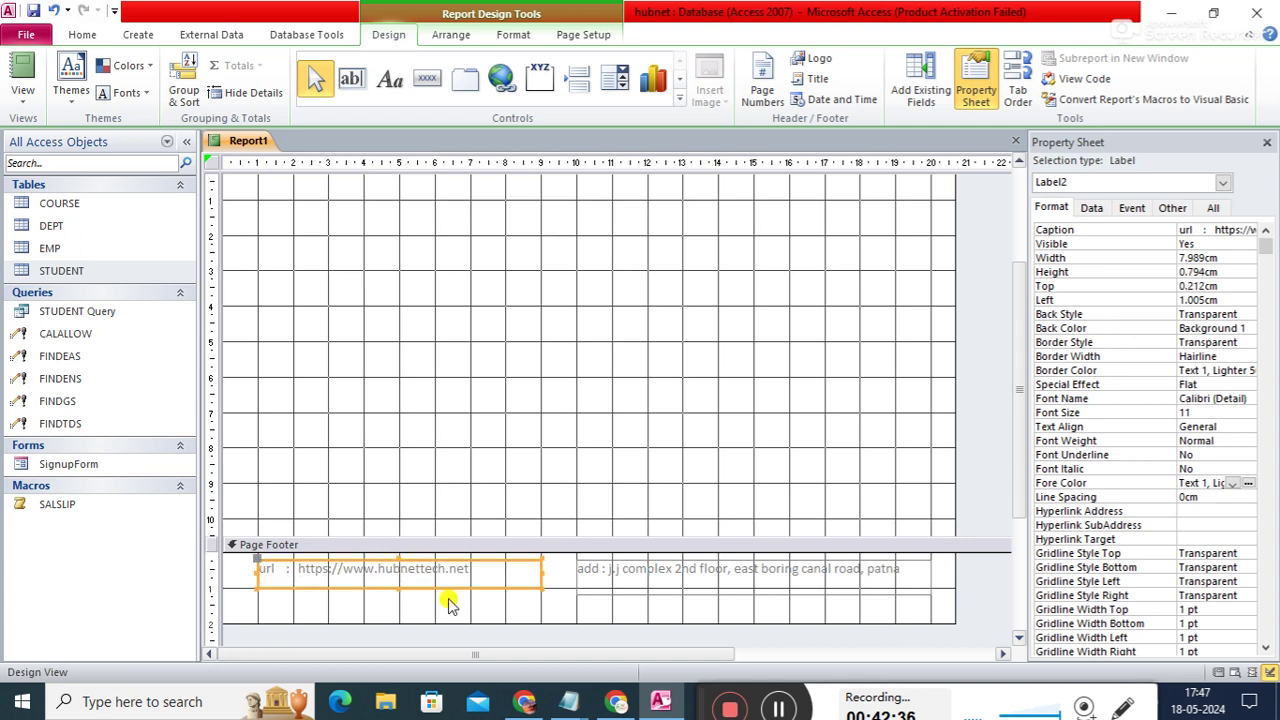
pyautogui.click(476, 618)
pyautogui.click(665, 575)
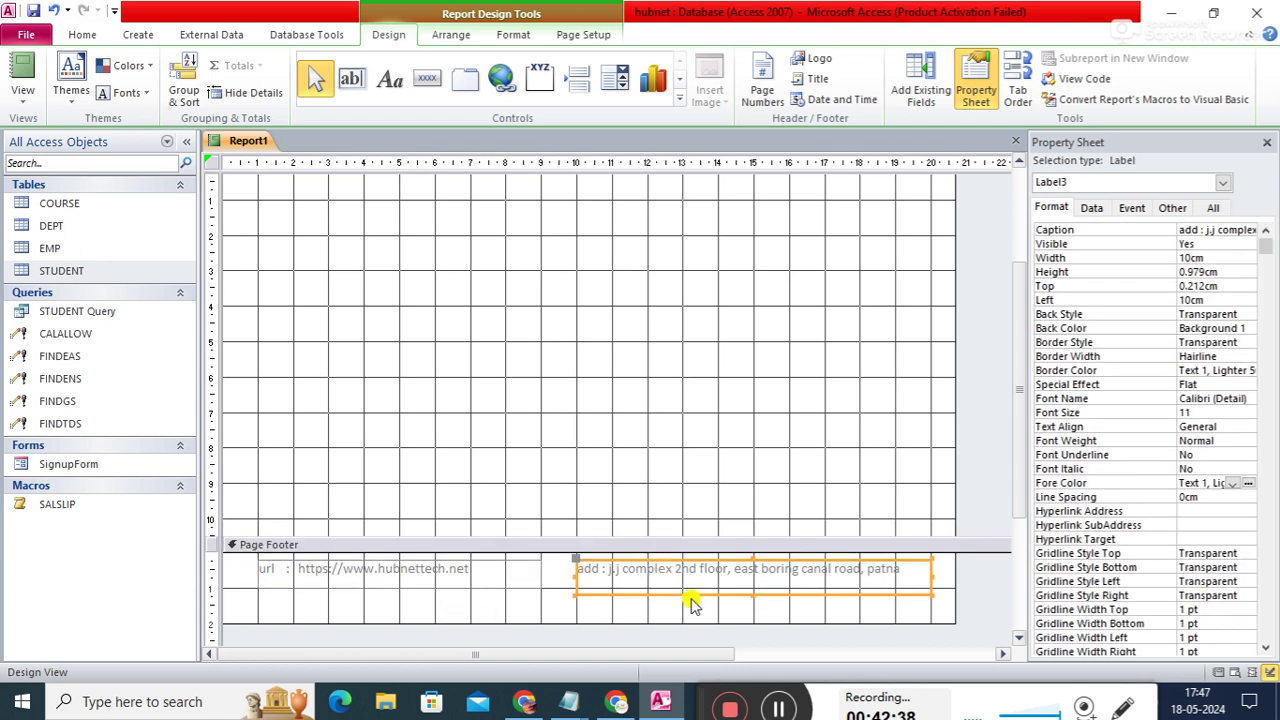
pyautogui.moveTo(753, 590); pyautogui.dragTo(752, 583)
pyautogui.click(553, 612)
pyautogui.click(553, 612)
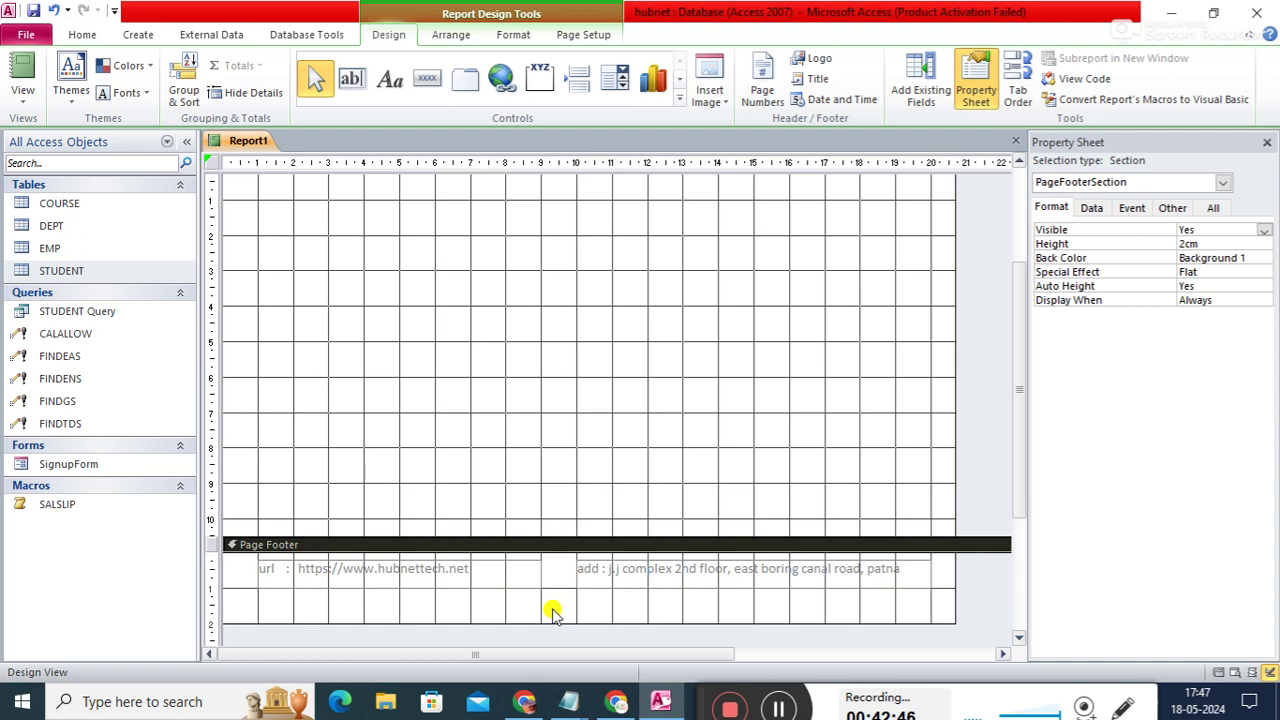
pyautogui.click(507, 574)
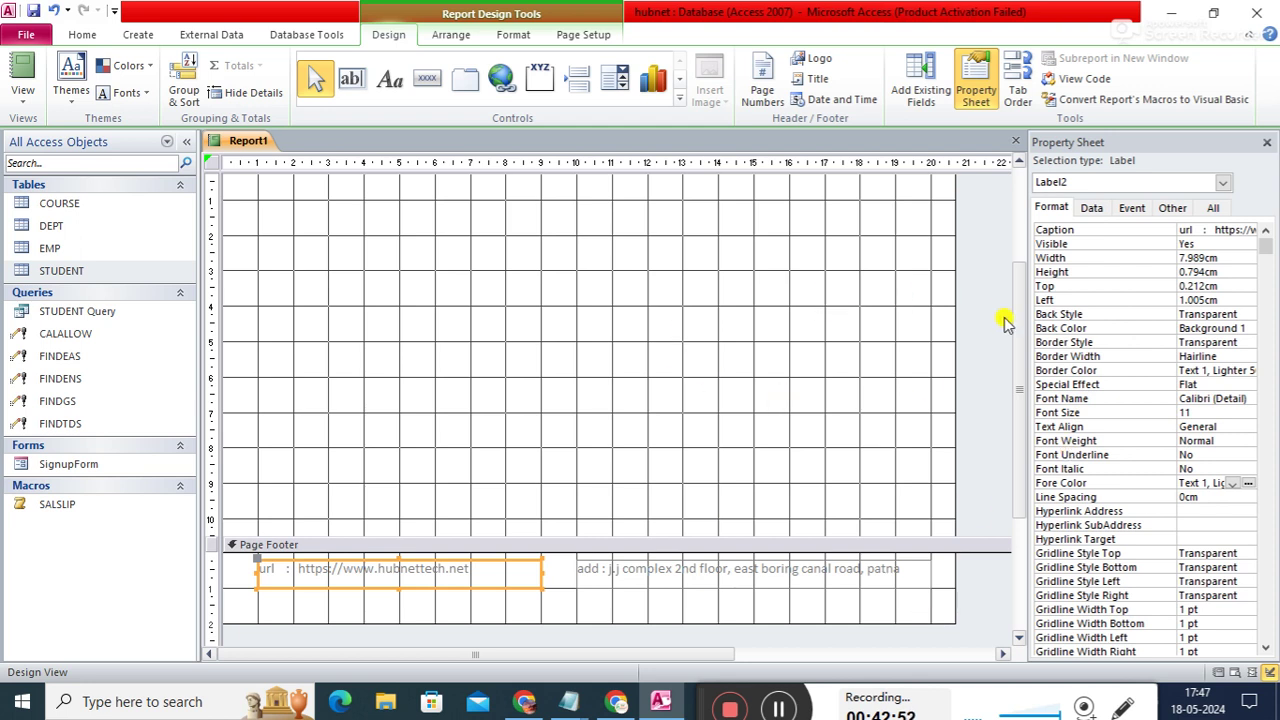
pyautogui.moveTo(1017, 329); pyautogui.dragTo(1014, 232)
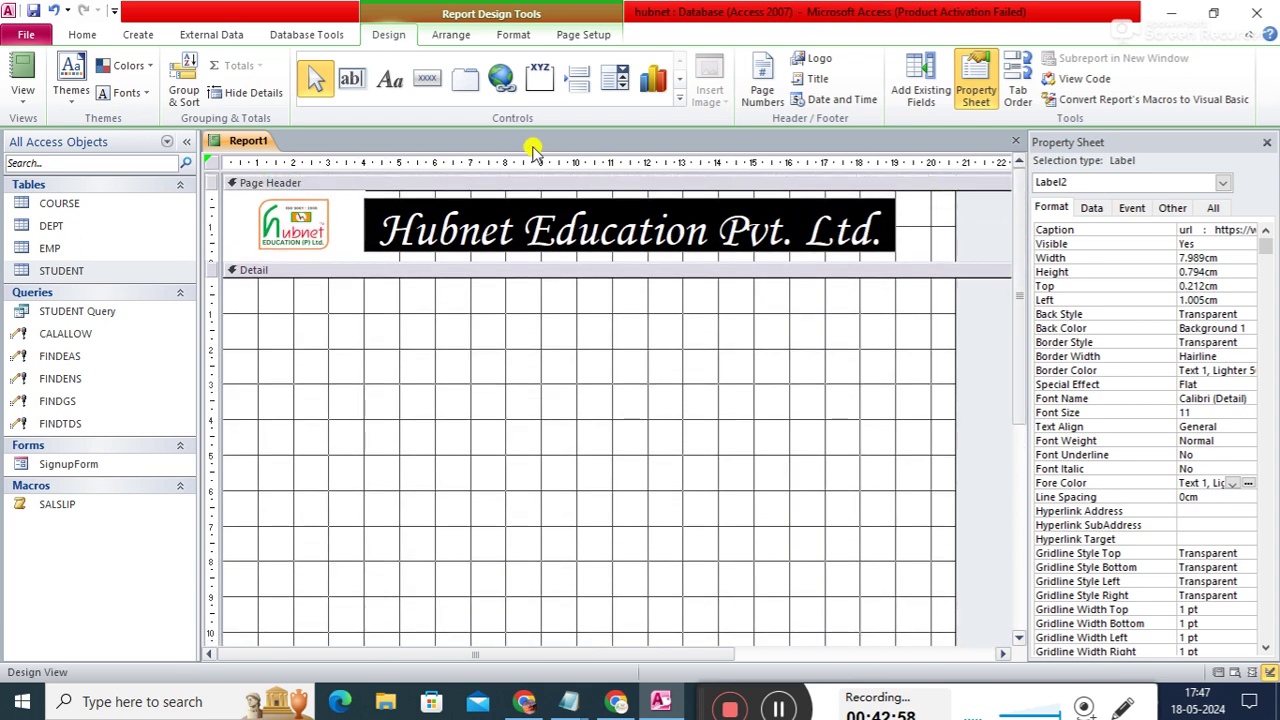
# - Save the new report as StudentReport
pyautogui.rightClick(240, 145)
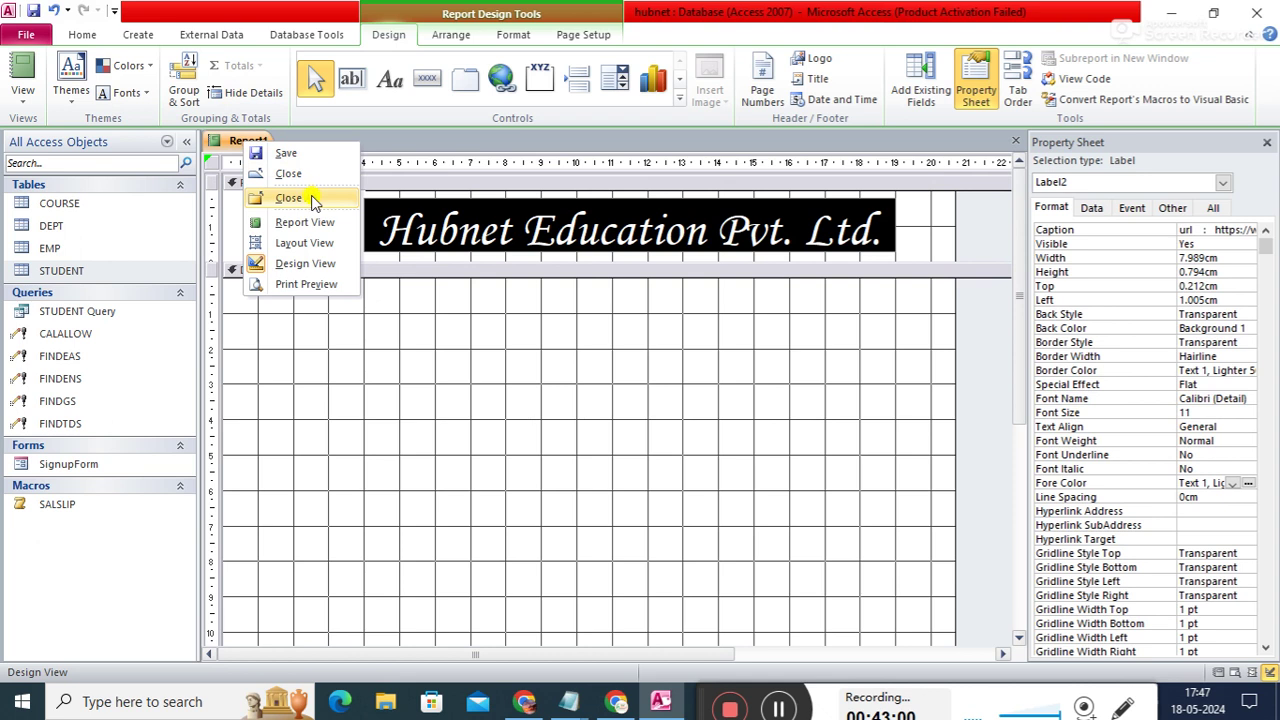
pyautogui.click(298, 158)
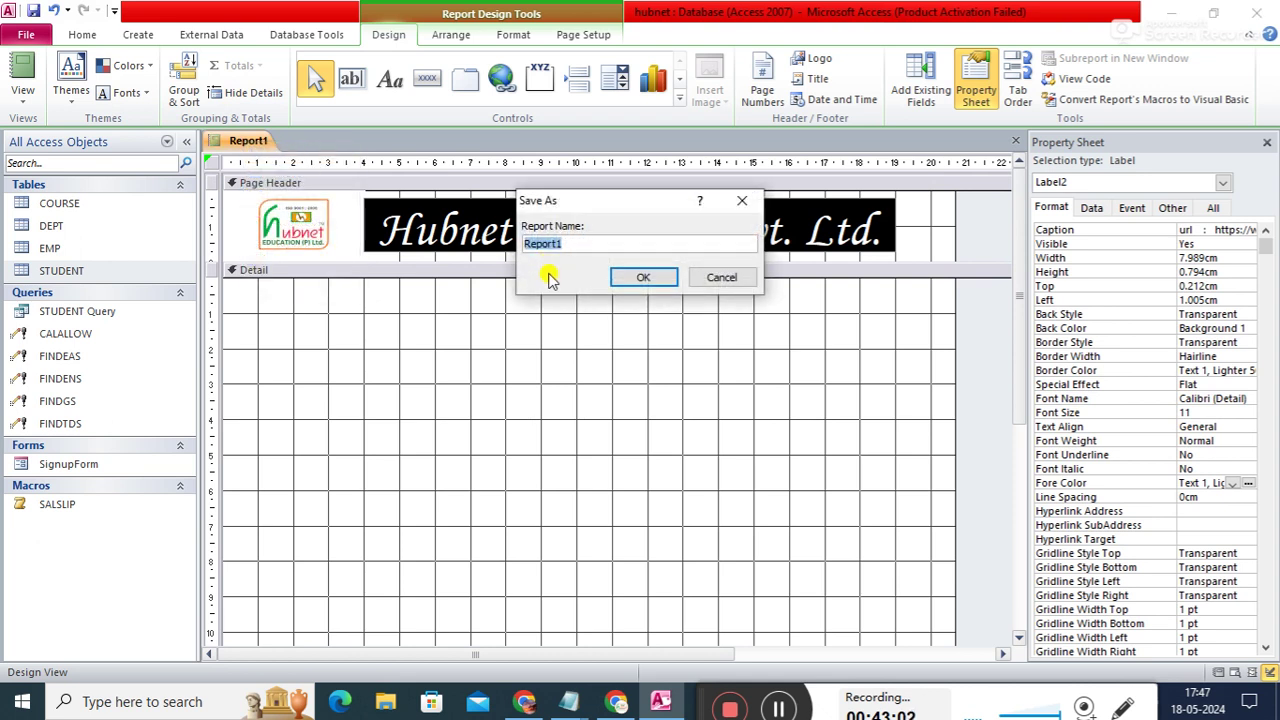
pyautogui.write('StudentReport')
pyautogui.press('Return')
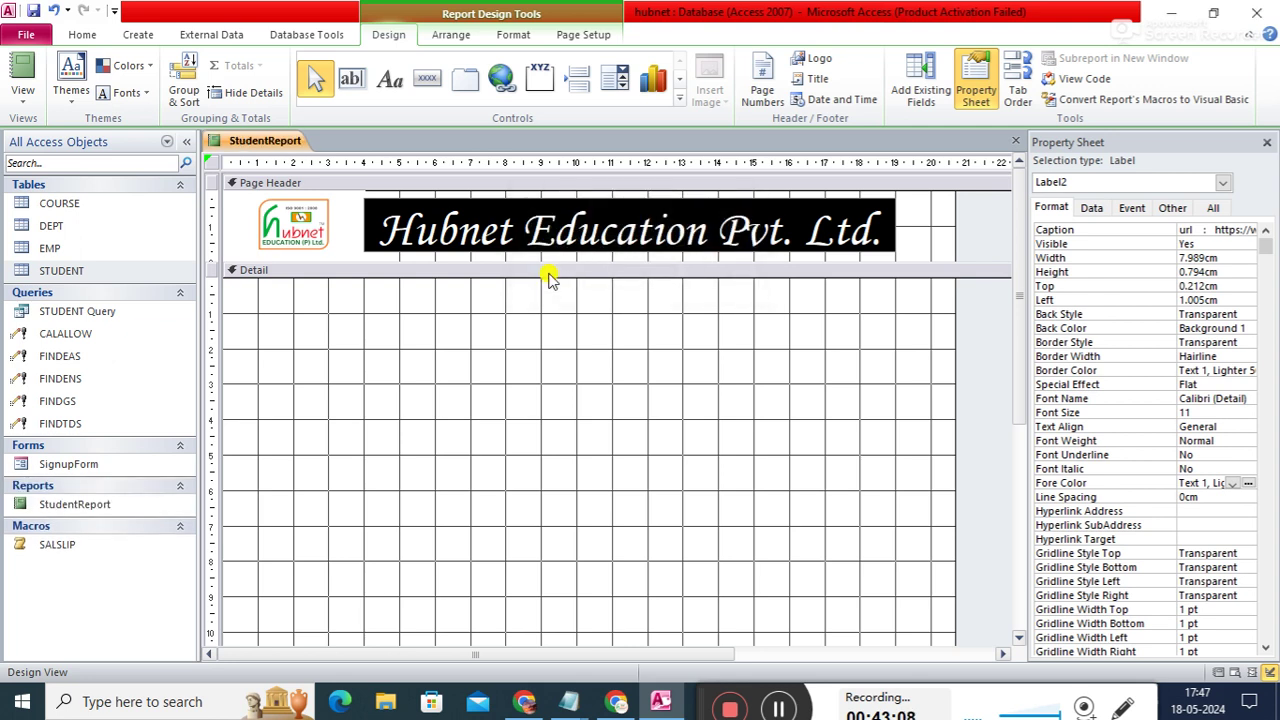
# - Close the design, preview StudentReport in Report View, then close all objects
pyautogui.rightClick(284, 150)
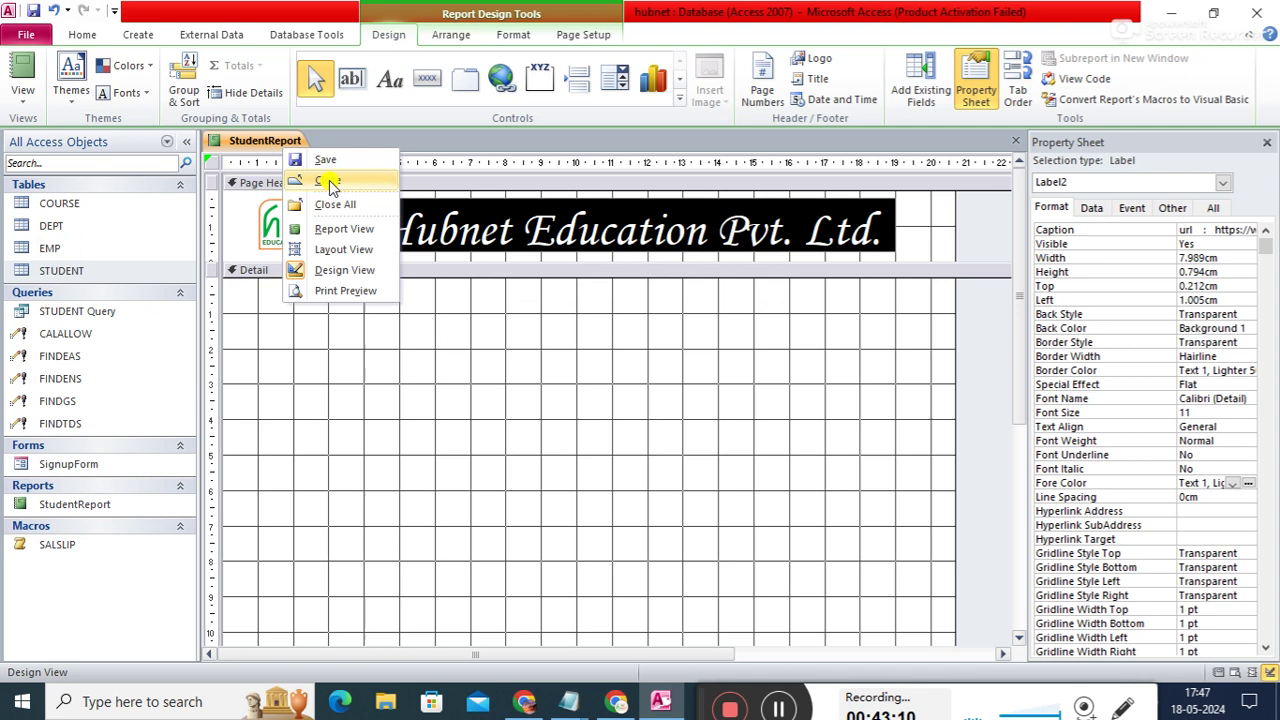
pyautogui.click(330, 184)
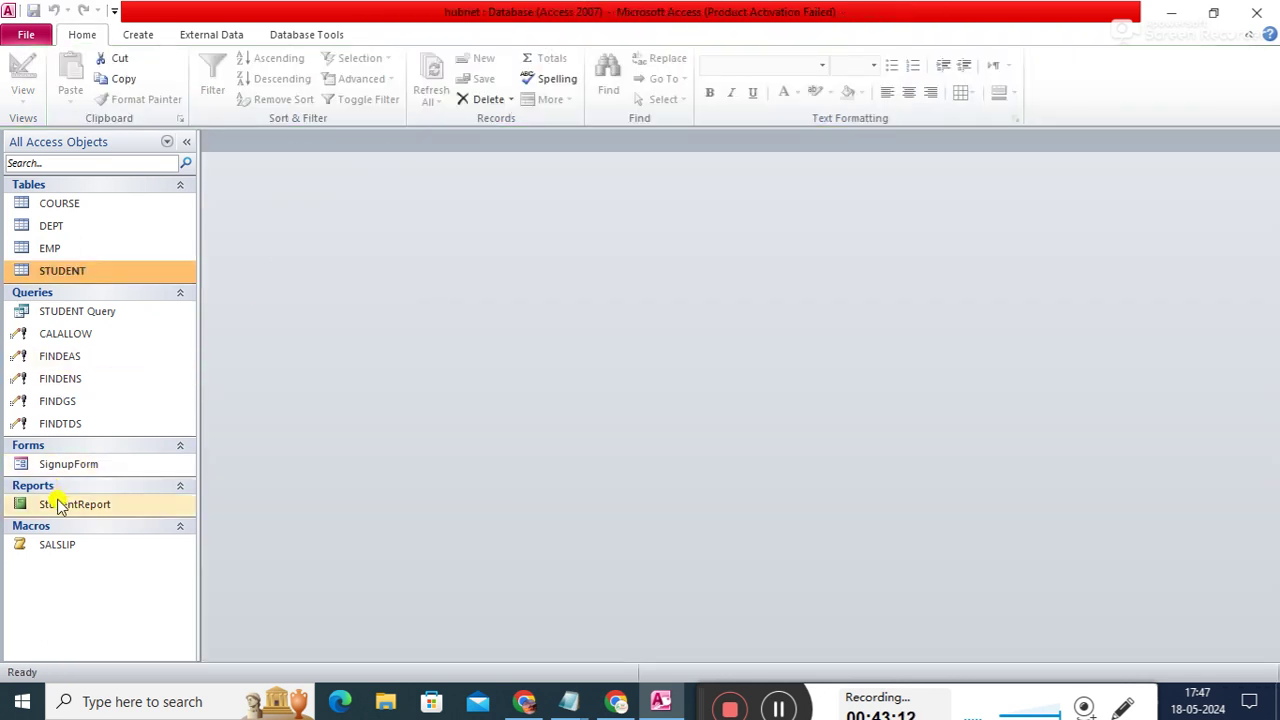
pyautogui.doubleClick(56, 504)
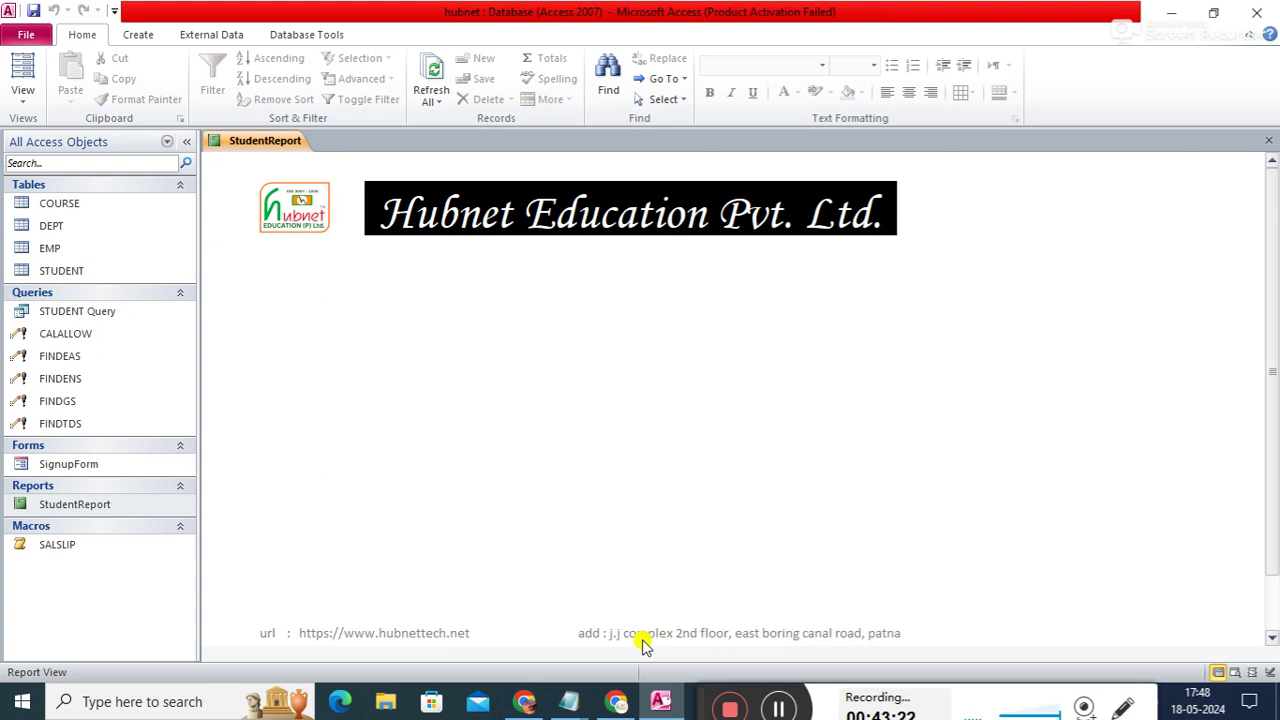
pyautogui.moveTo(1271, 251); pyautogui.dragTo(1266, 223)
pyautogui.rightClick(254, 138)
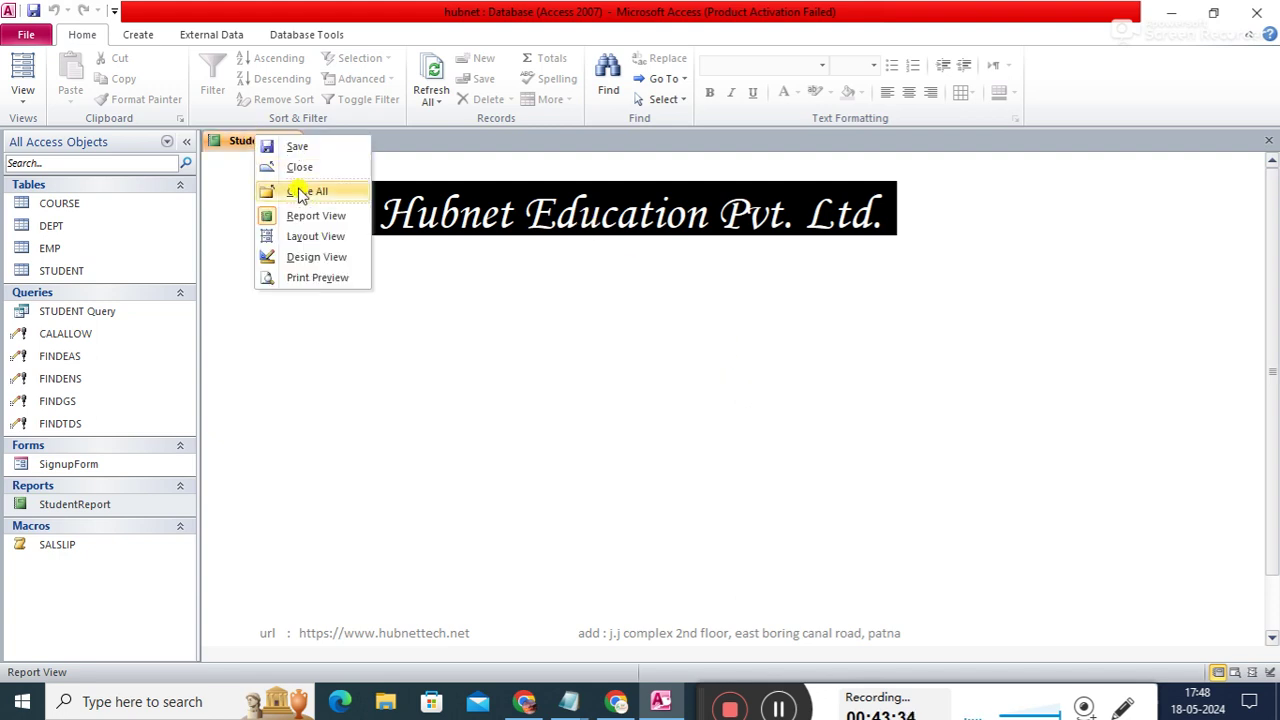
pyautogui.click(301, 192)
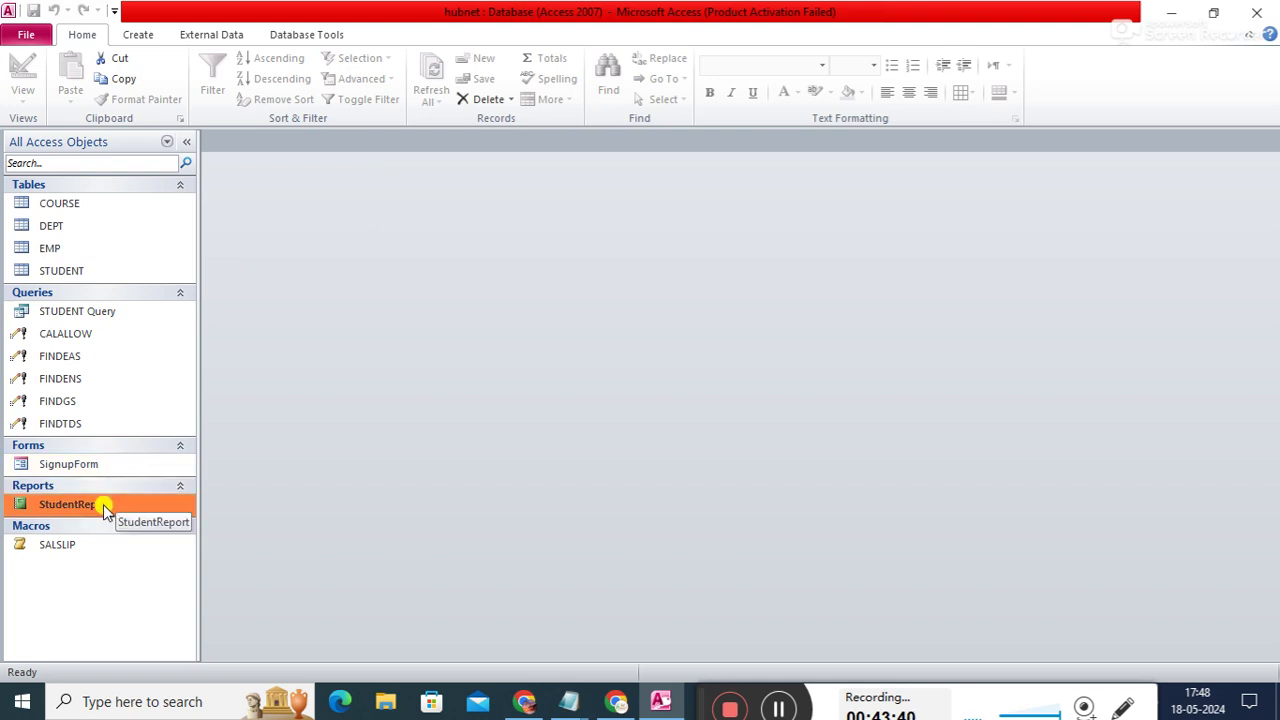
pyautogui.rightClick(103, 504)
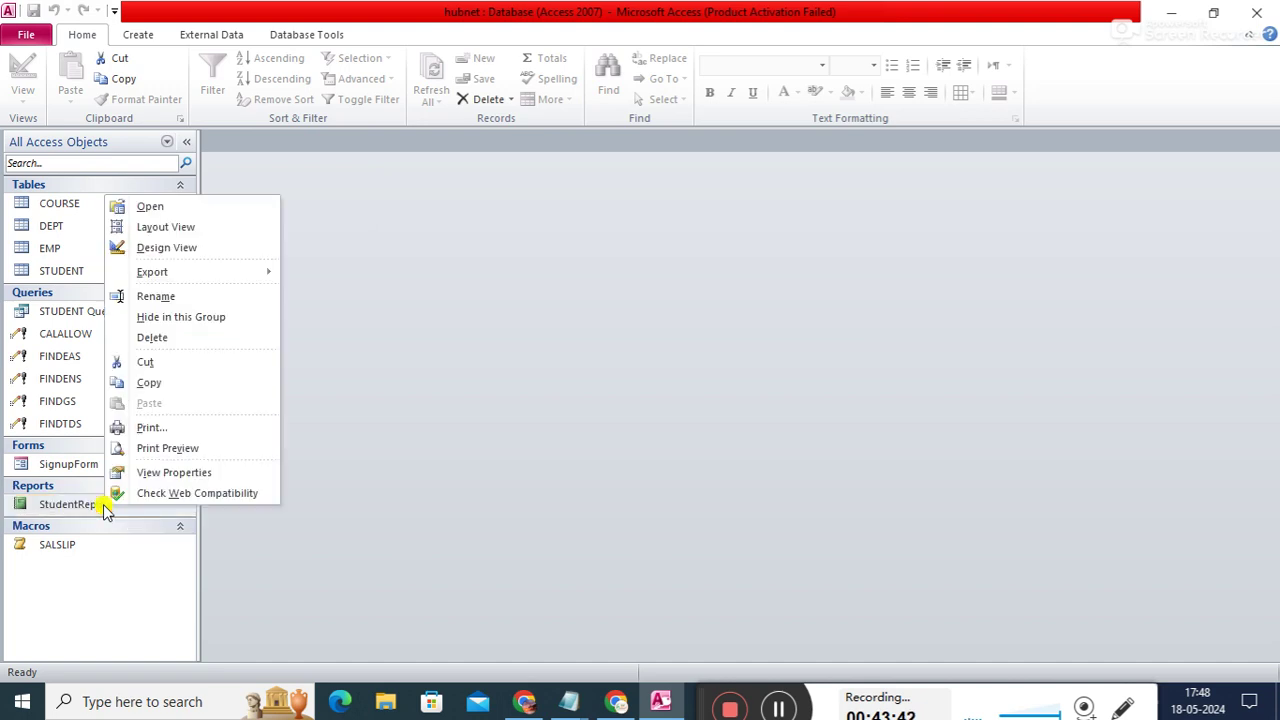
# - Reopen StudentReport in Design View and inspect the logo, title header and empty Detail section
pyautogui.click(189, 250)
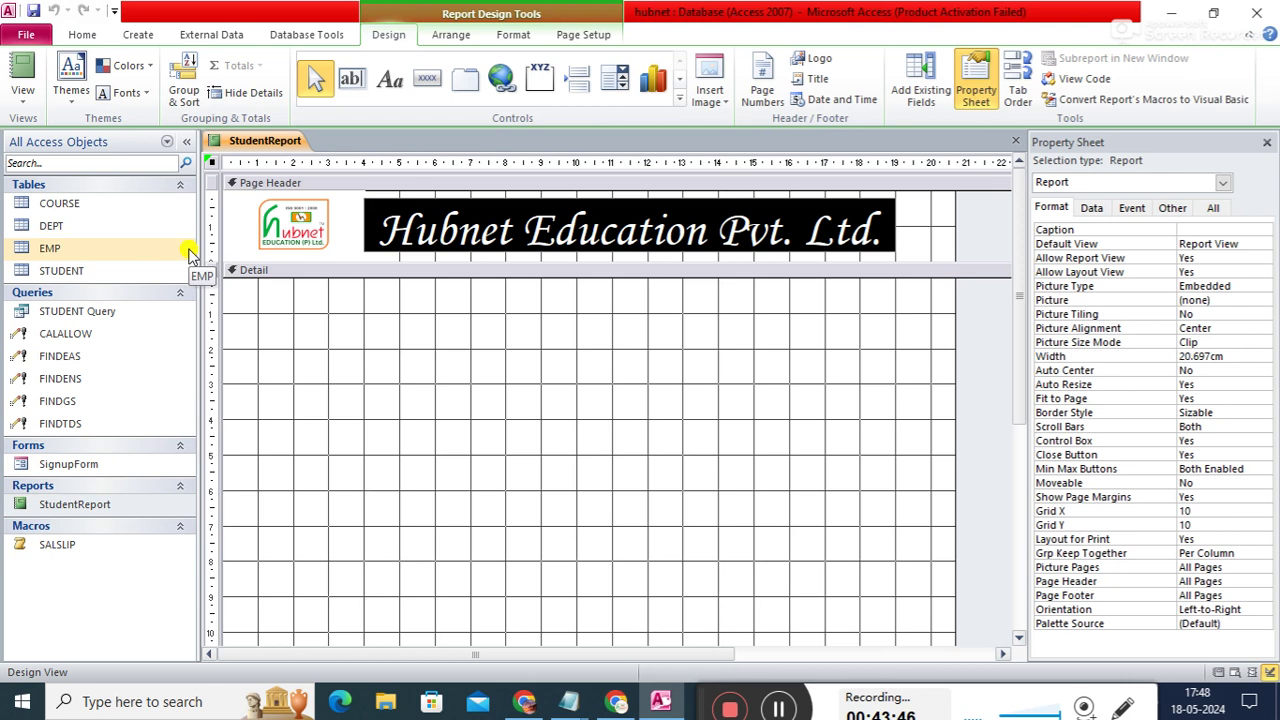
pyautogui.moveTo(1018, 296); pyautogui.dragTo(1011, 260)
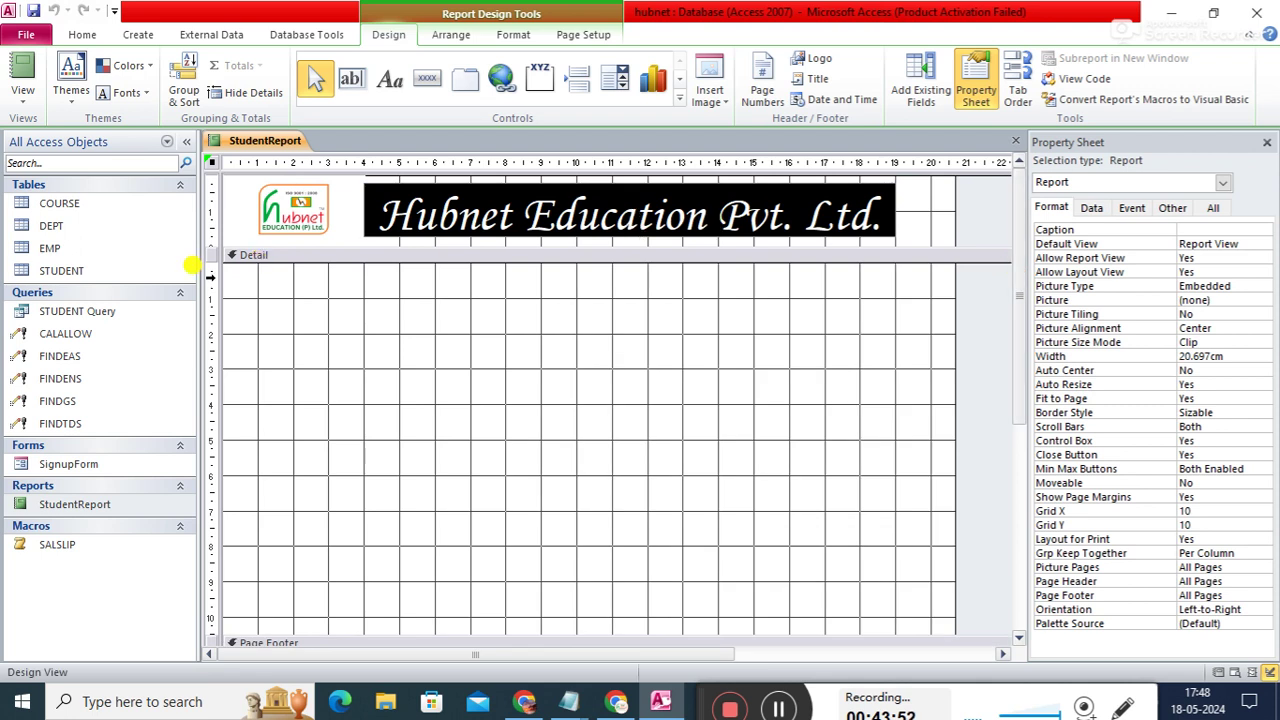
pyautogui.click(234, 211)
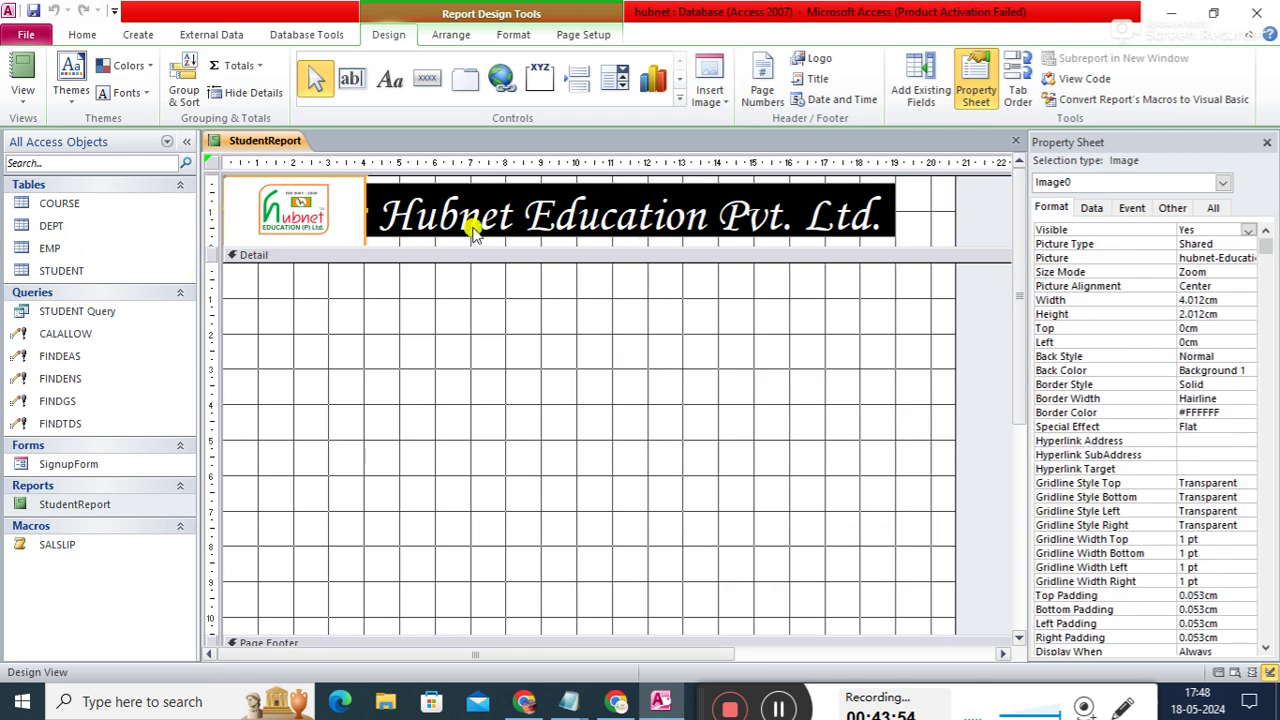
pyautogui.click(941, 216)
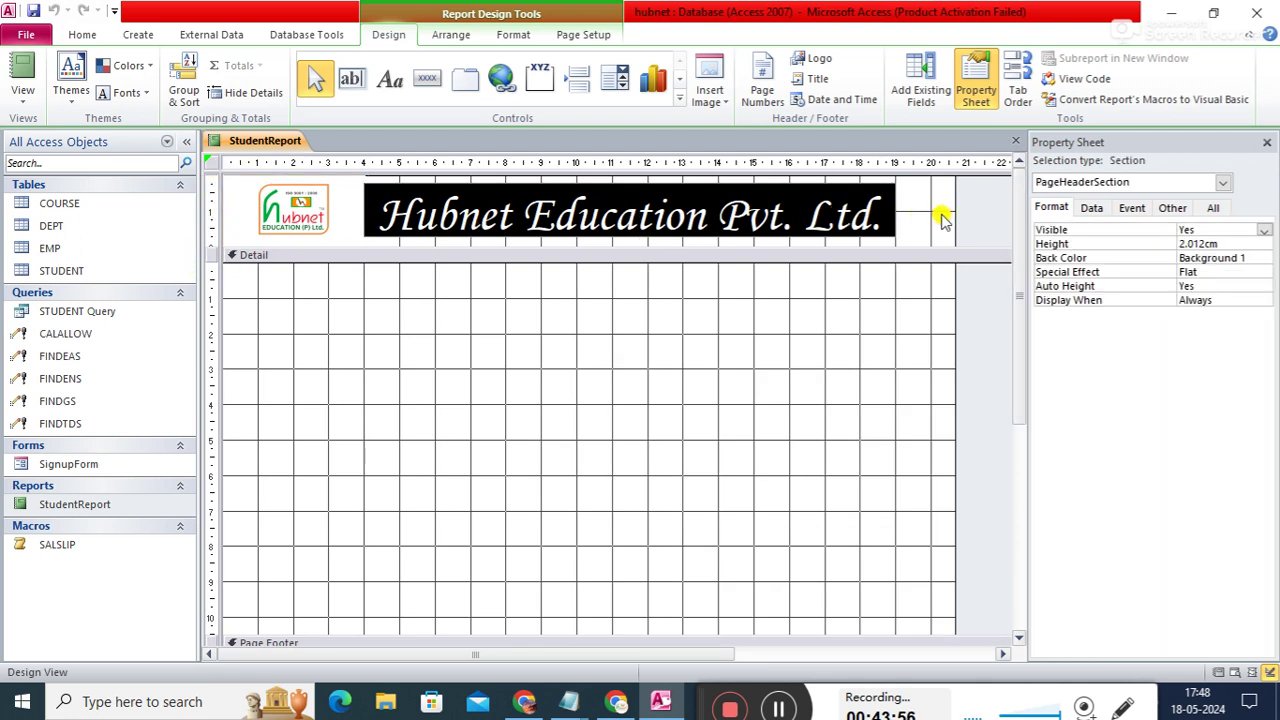
pyautogui.hotkey('ctrl', 'a')
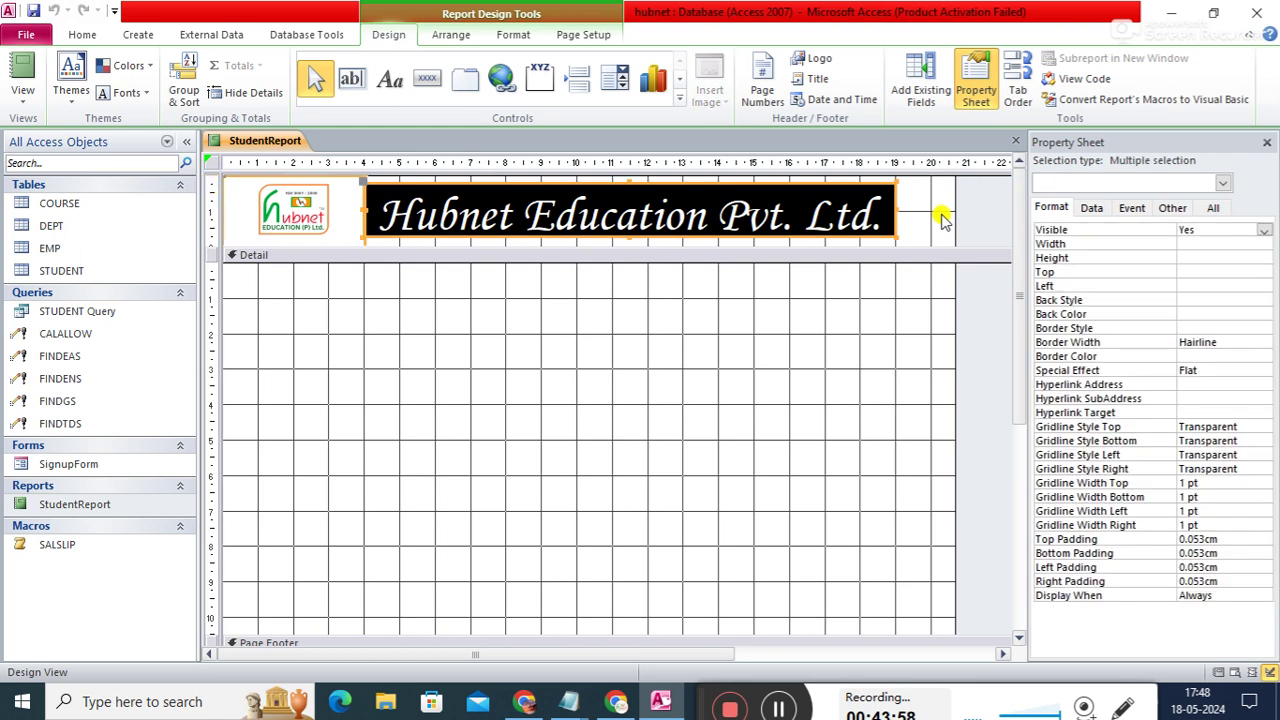
pyautogui.click(780, 335)
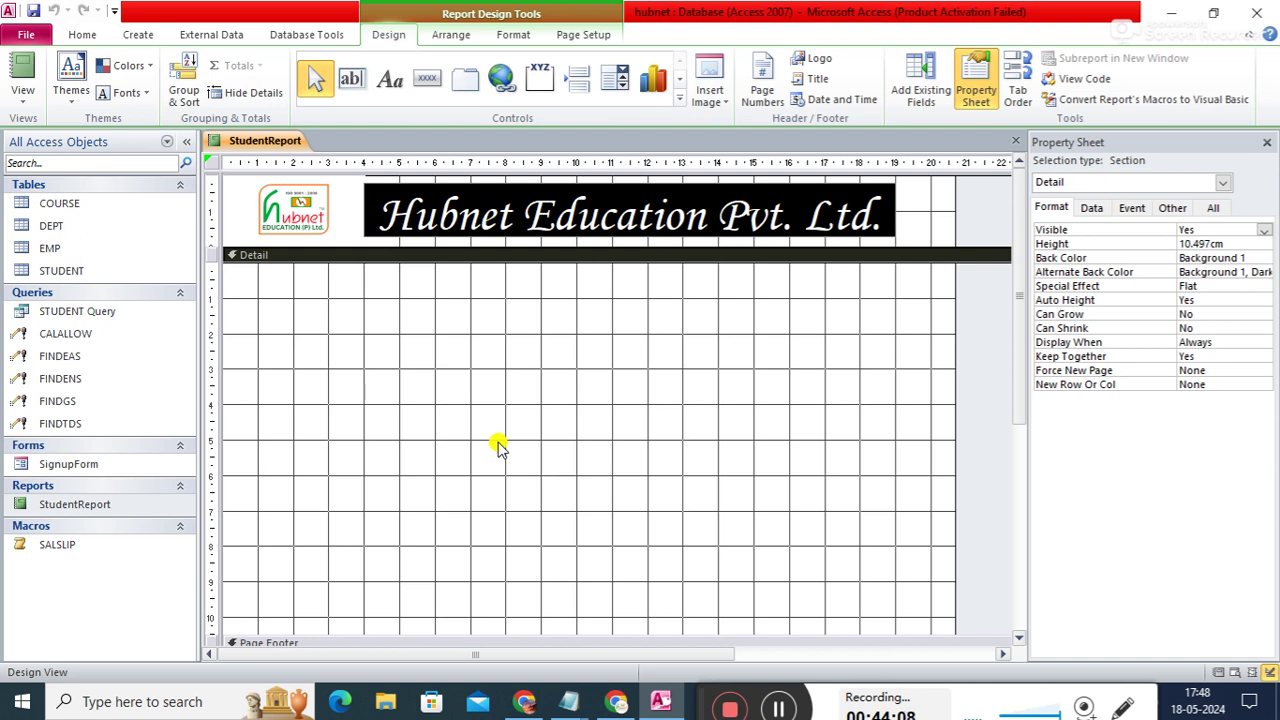
pyautogui.click(627, 477)
pyautogui.moveTo(1019, 336); pyautogui.dragTo(1020, 346)
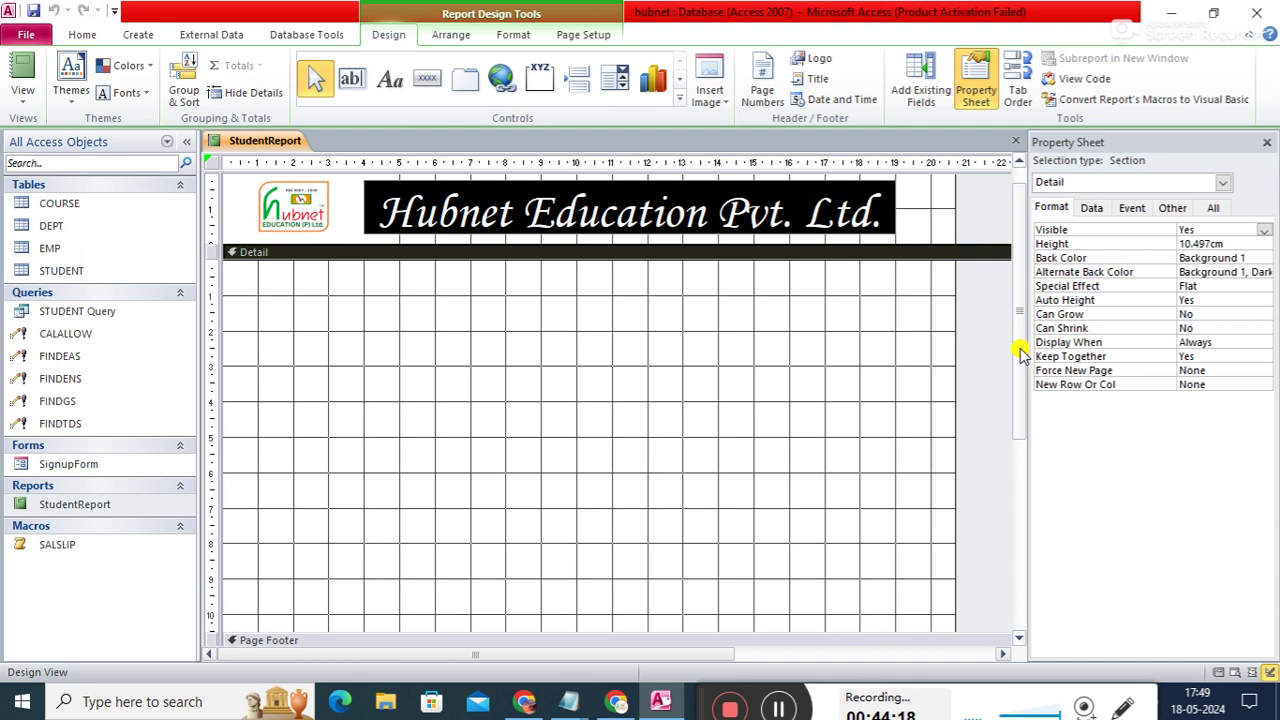
# - From the Field List's STUDENT table, add SID, SNAME and SAGE with their labels to Detail
pyautogui.click(924, 88)
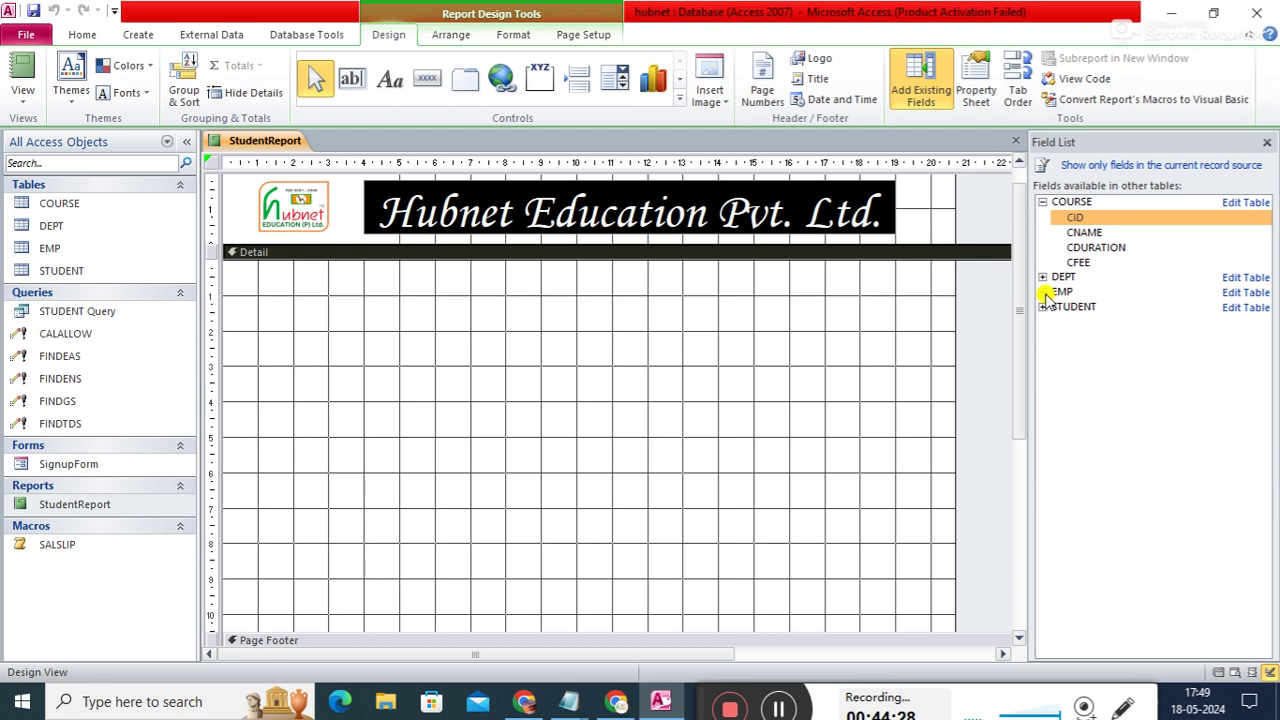
pyautogui.click(1043, 292)
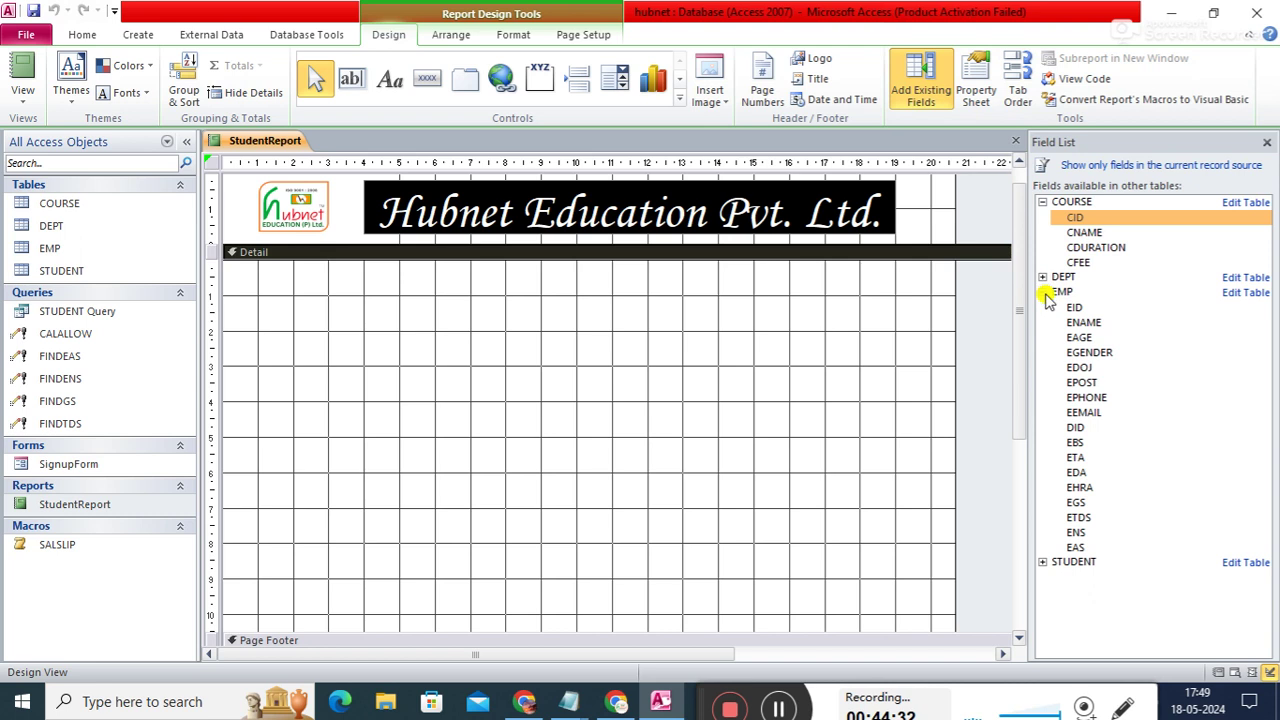
pyautogui.click(1043, 292)
pyautogui.click(1043, 307)
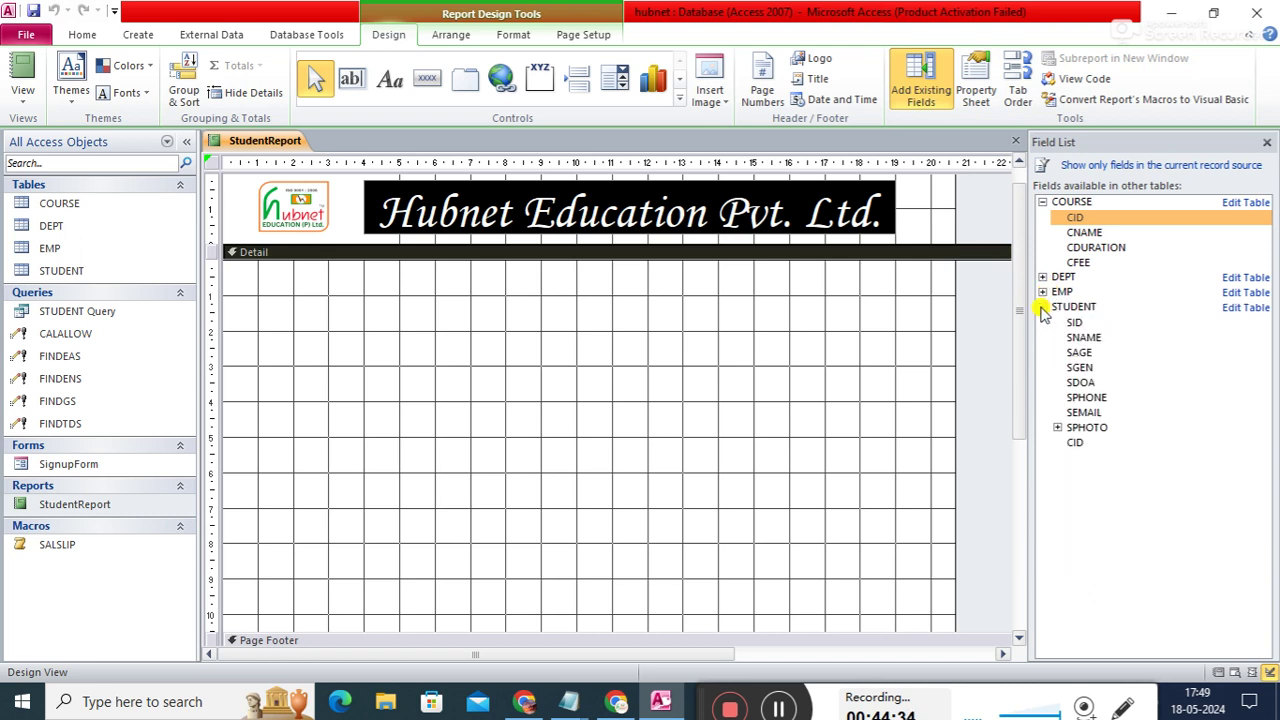
pyautogui.doubleClick(1075, 323)
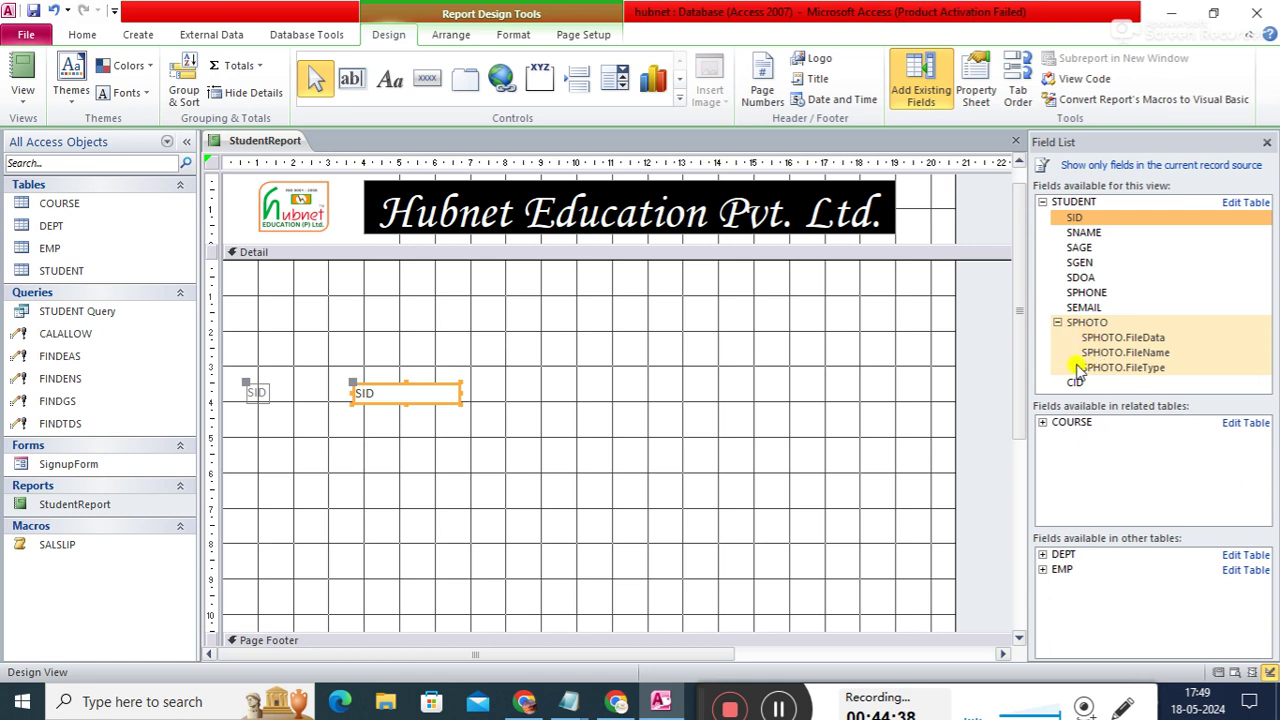
pyautogui.doubleClick(1083, 233)
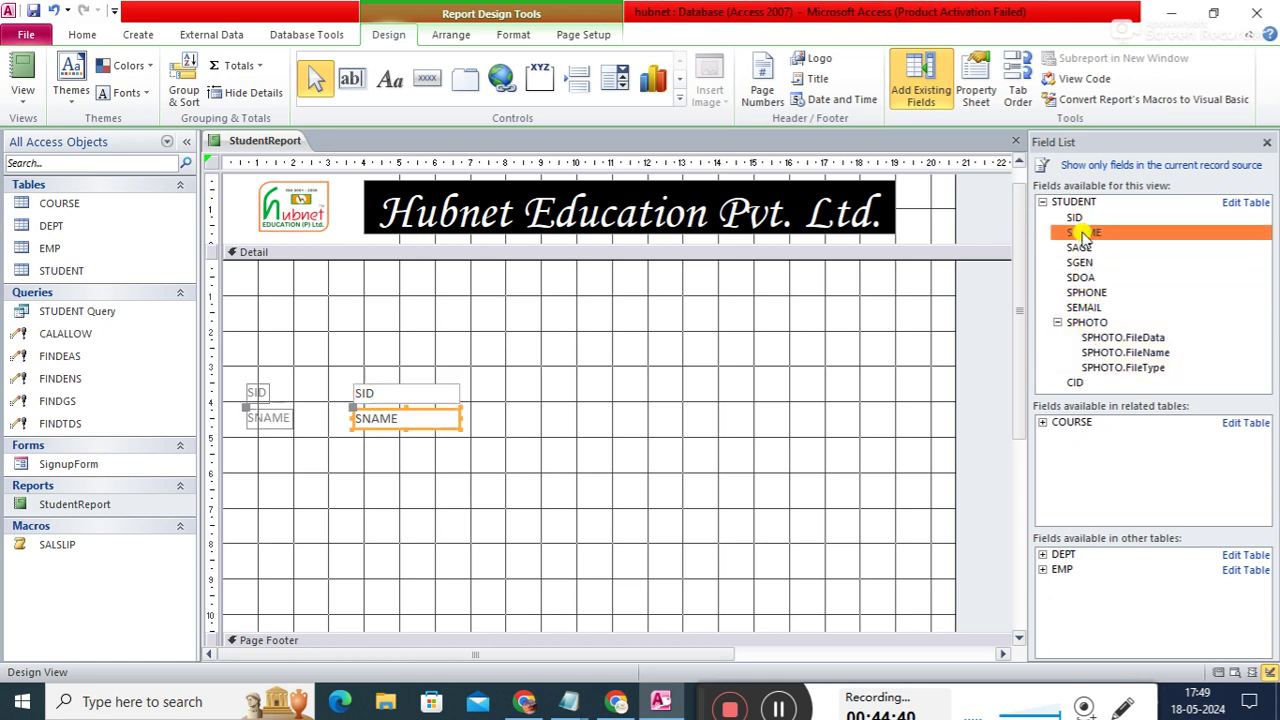
pyautogui.doubleClick(1079, 247)
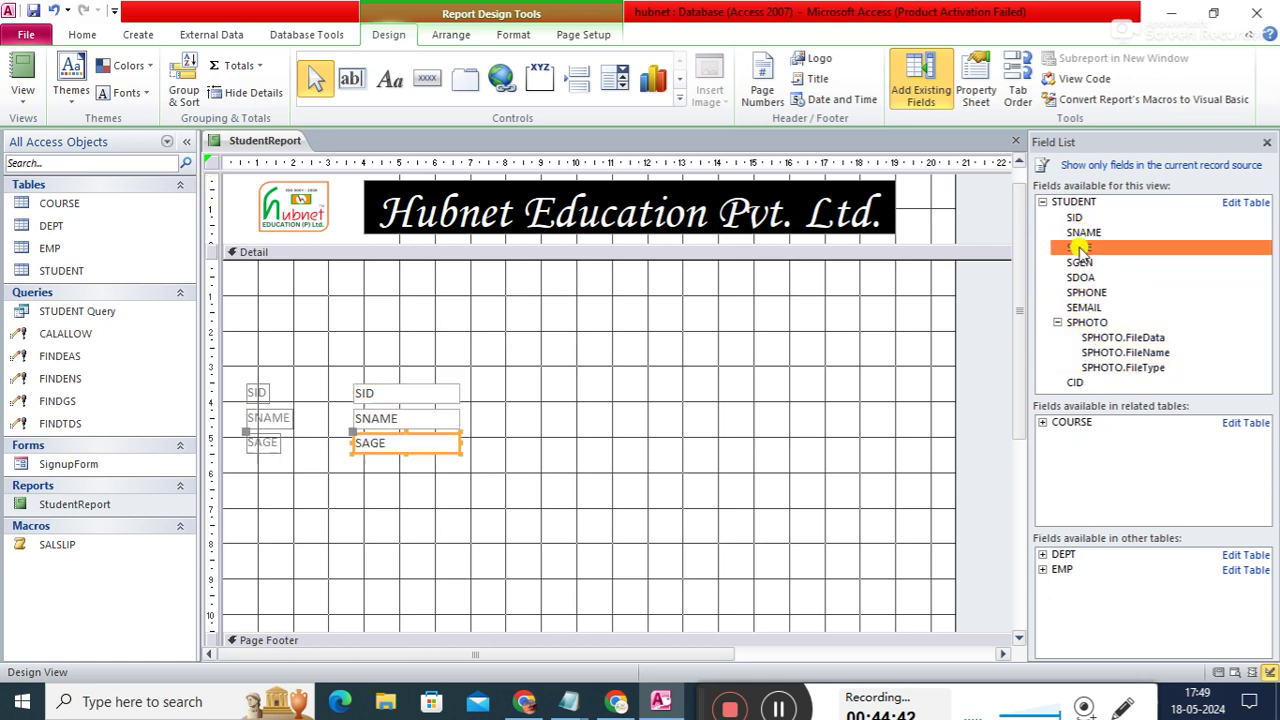
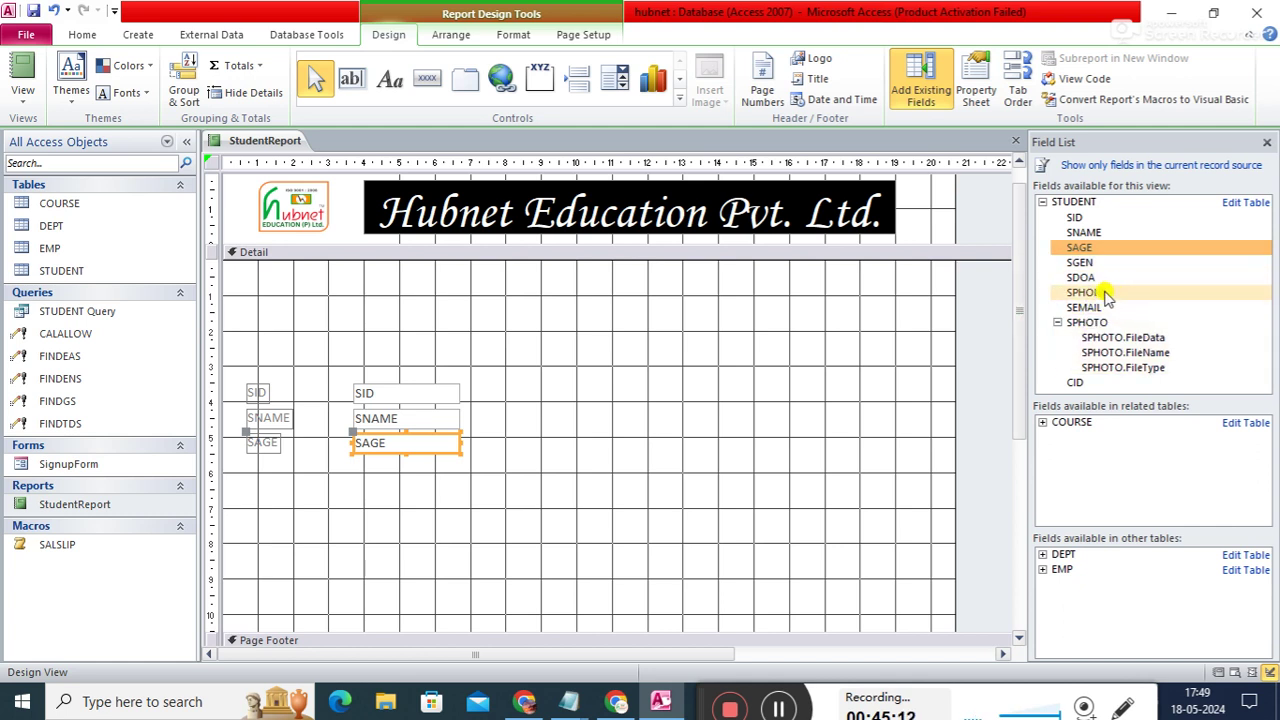
# - Add SPHONE, SDOA and the COURSE table's CNAME to the Detail section, then close the Field List
pyautogui.doubleClick(1105, 292)
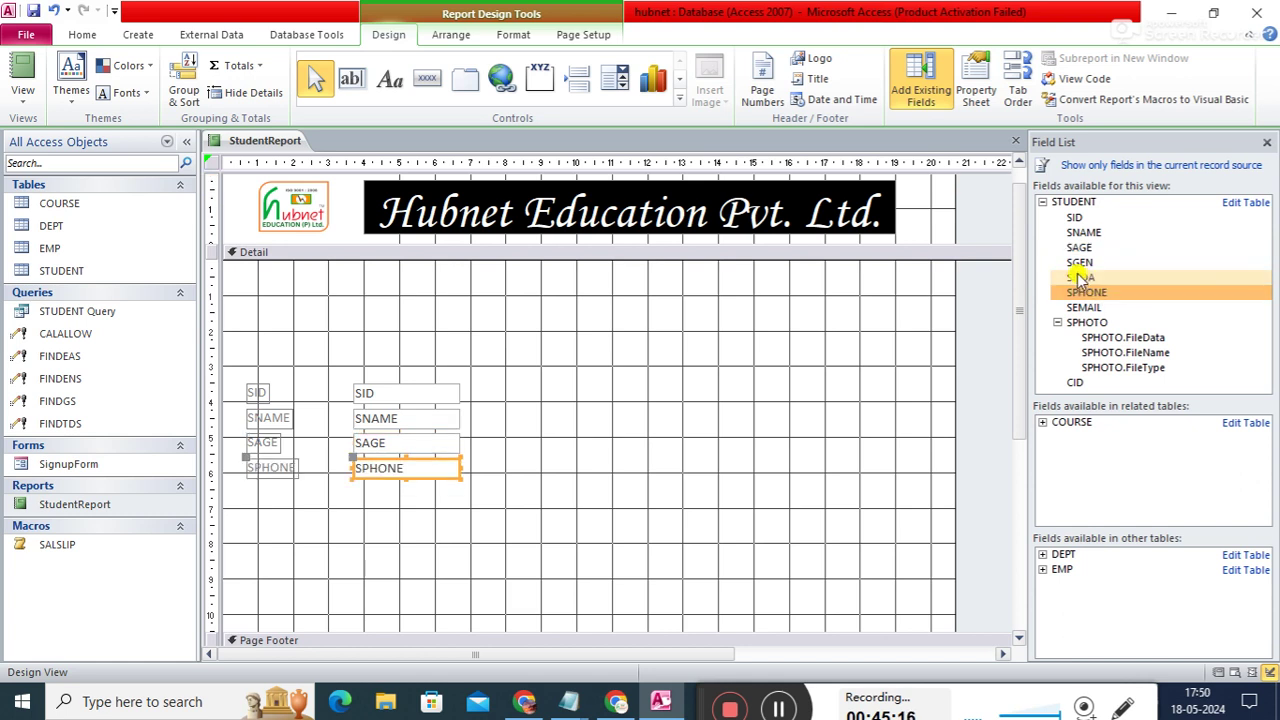
pyautogui.doubleClick(1080, 277)
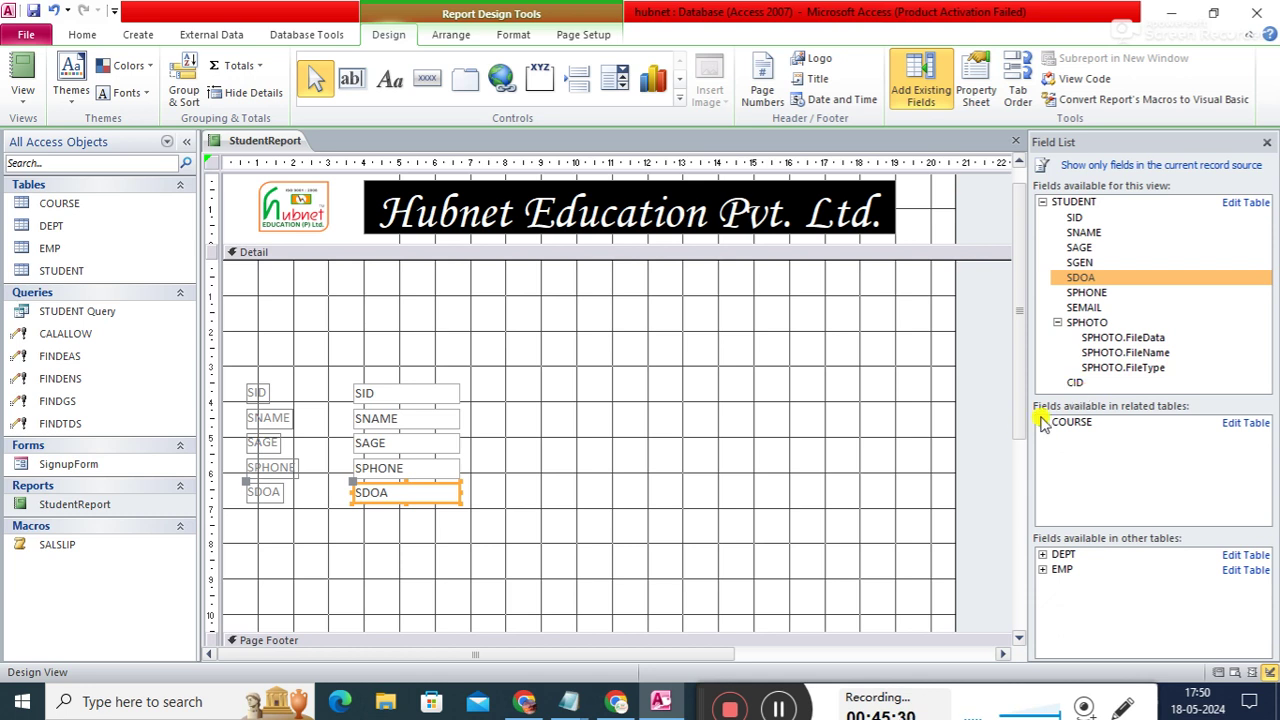
pyautogui.click(1043, 422)
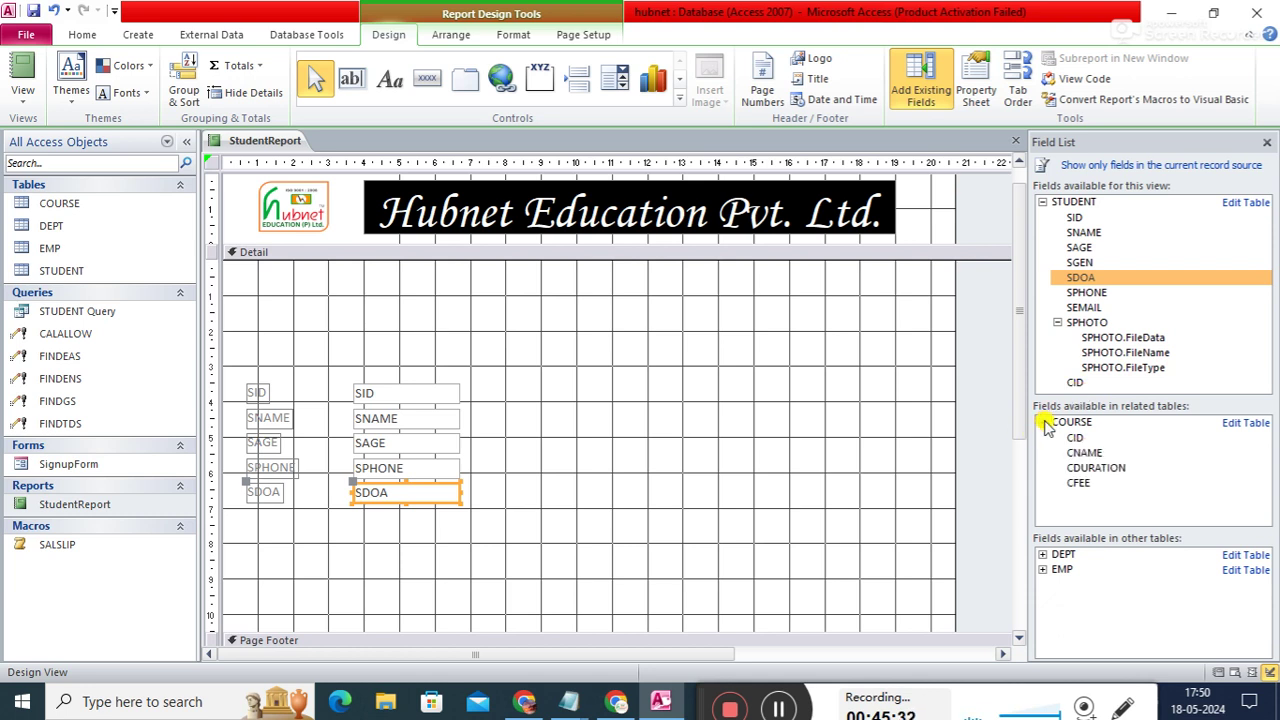
pyautogui.doubleClick(1083, 455)
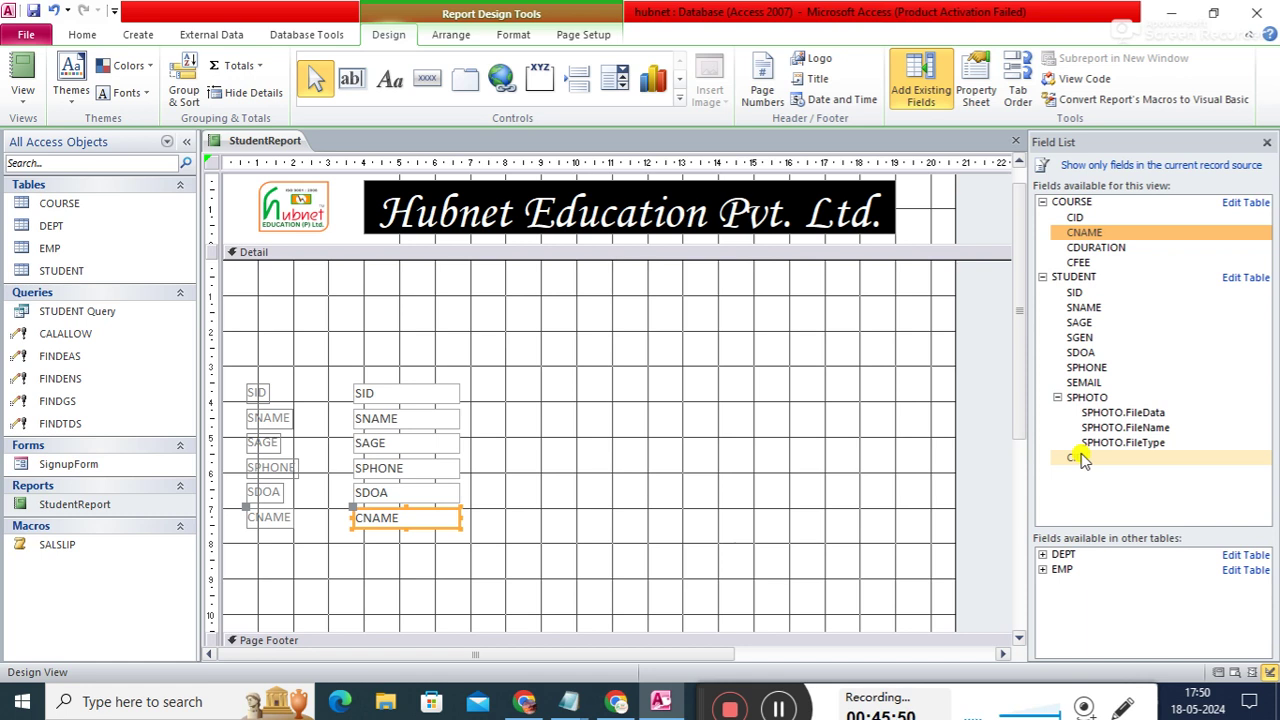
pyautogui.click(1268, 146)
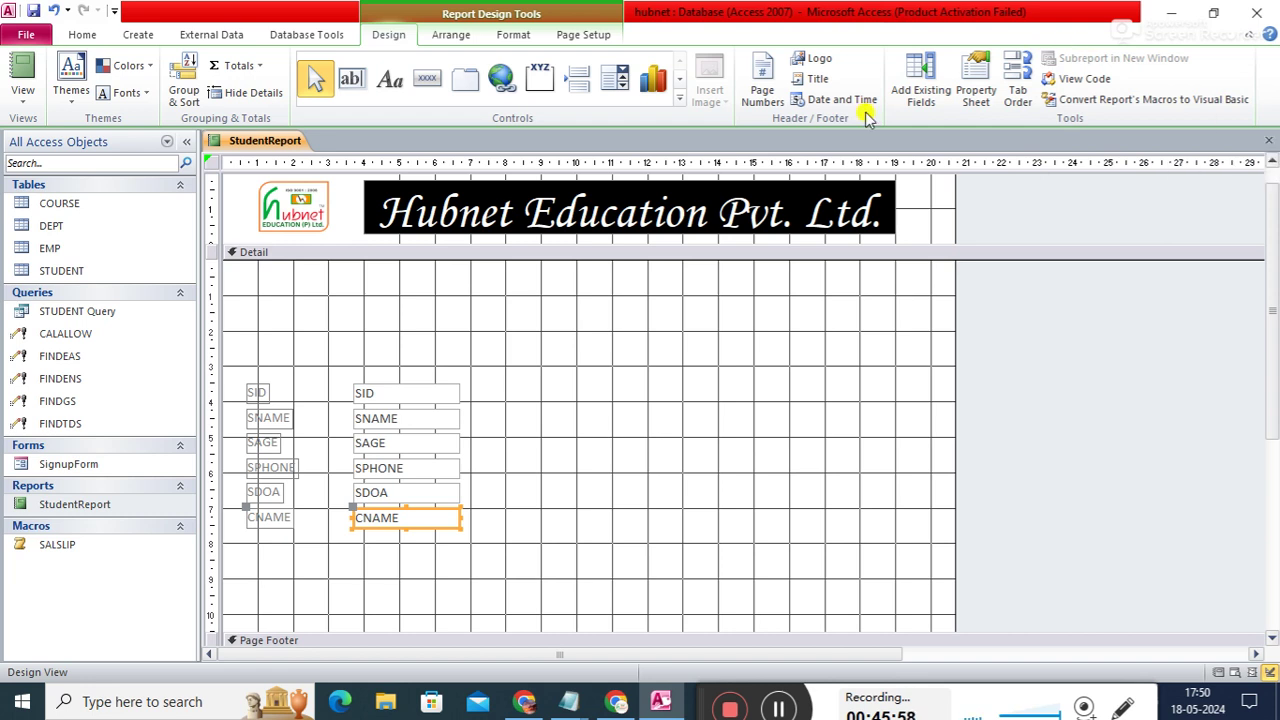
# - Select all six field labels and text boxes and move them up and right
pyautogui.click(237, 378)
pyautogui.moveTo(237, 378); pyautogui.dragTo(491, 560)
pyautogui.moveTo(427, 488); pyautogui.dragTo(477, 420)
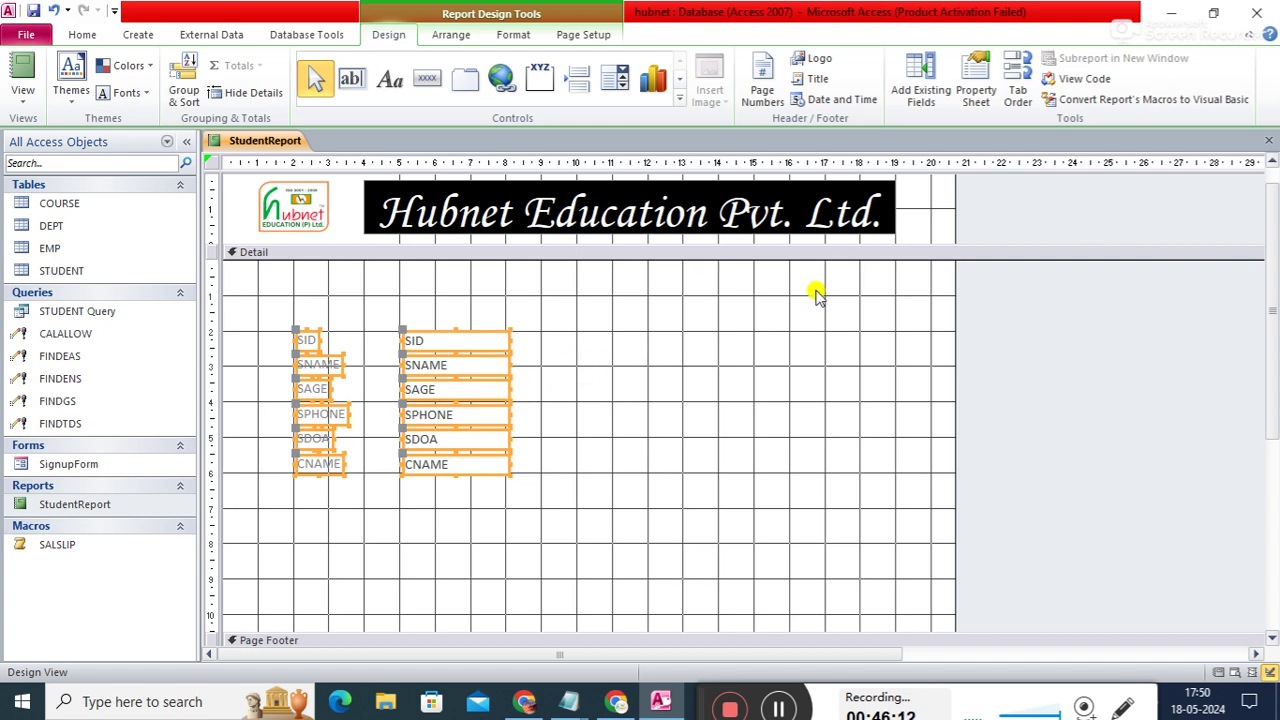
# - Select the six field text boxes and show their Property Sheet
pyautogui.click(607, 310)
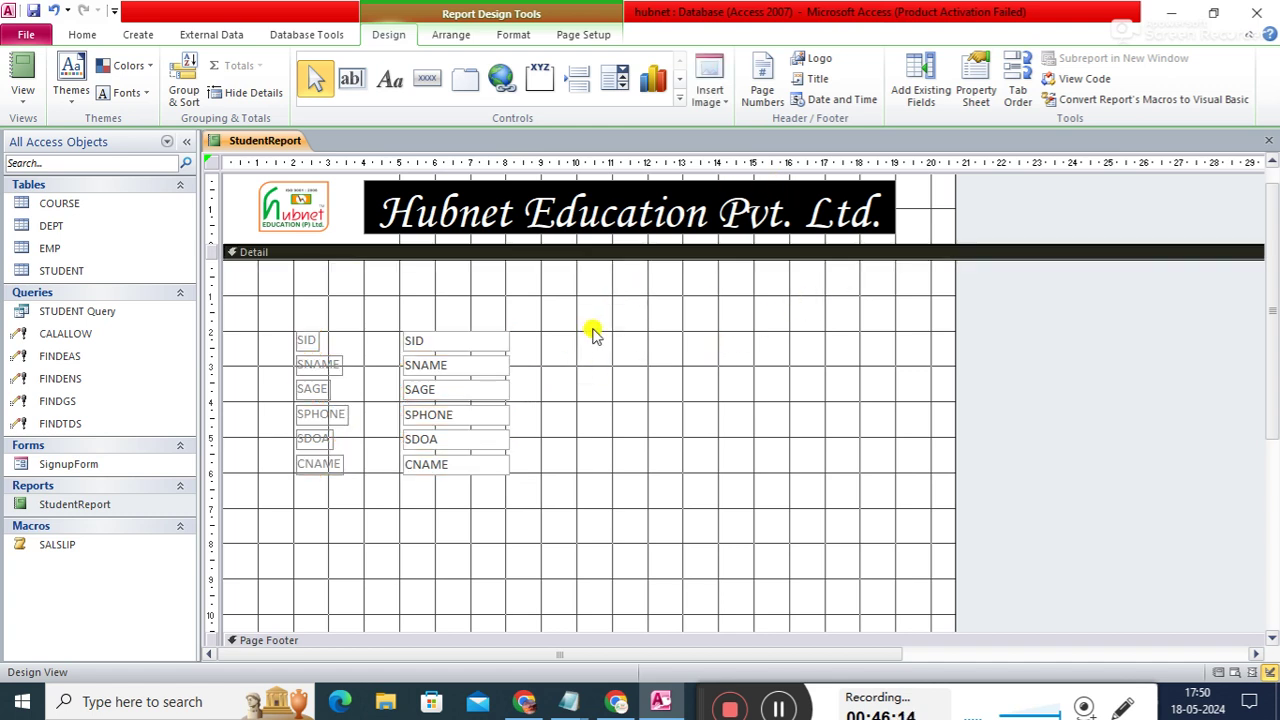
pyautogui.moveTo(397, 338); pyautogui.dragTo(535, 480)
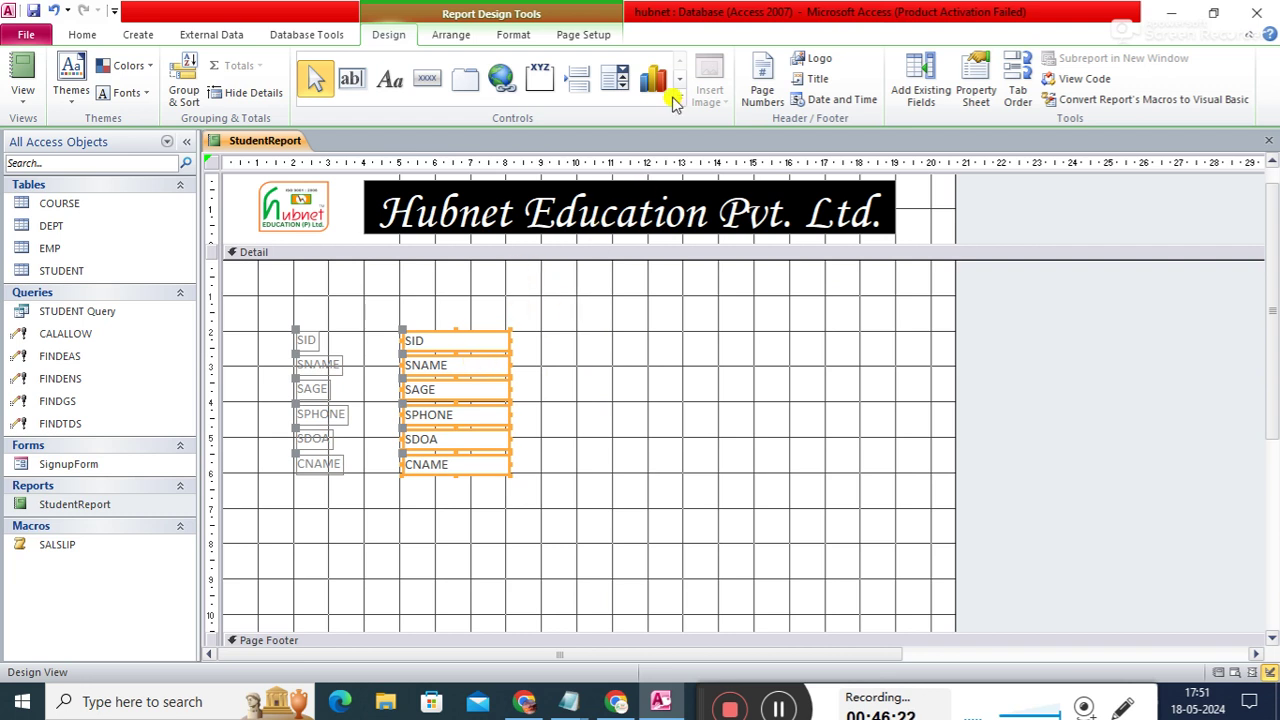
pyautogui.click(976, 75)
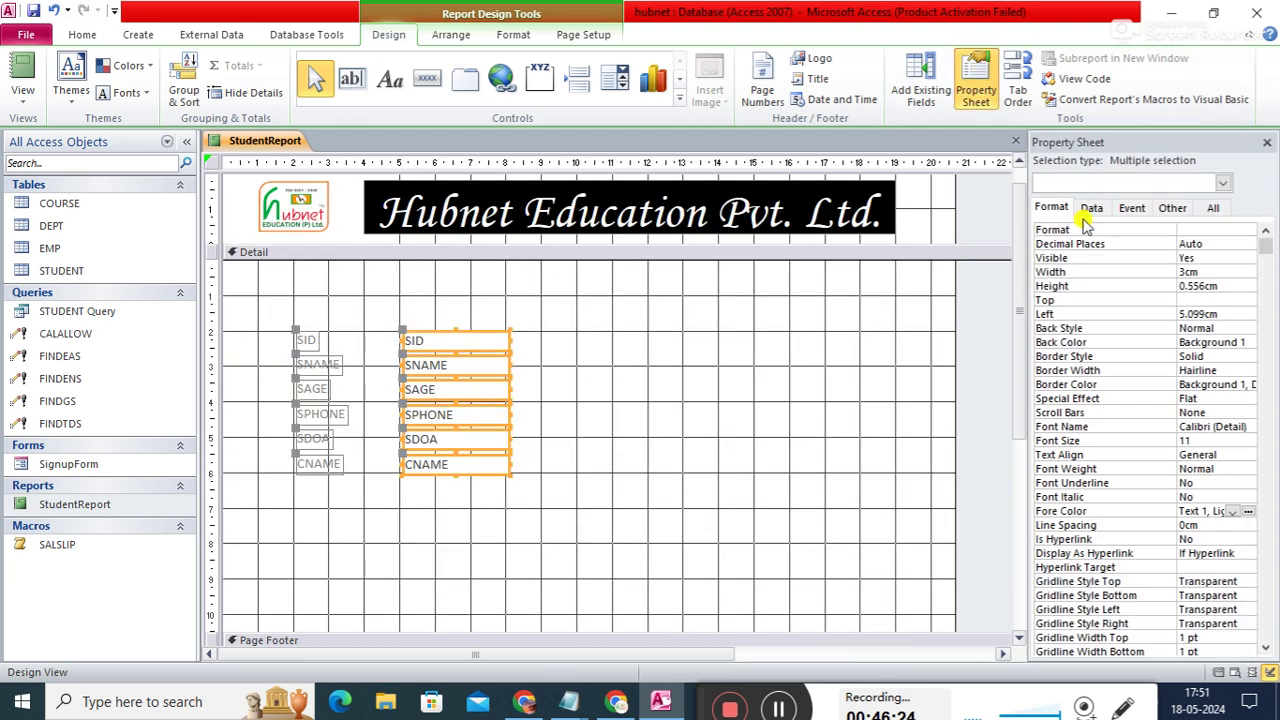
# - Set the selected text boxes' Width to 10cm and Height to 1cm
pyautogui.click(1210, 271)
pyautogui.press('BackSpace')
pyautogui.press('BackSpace')
pyautogui.press('BackSpace')
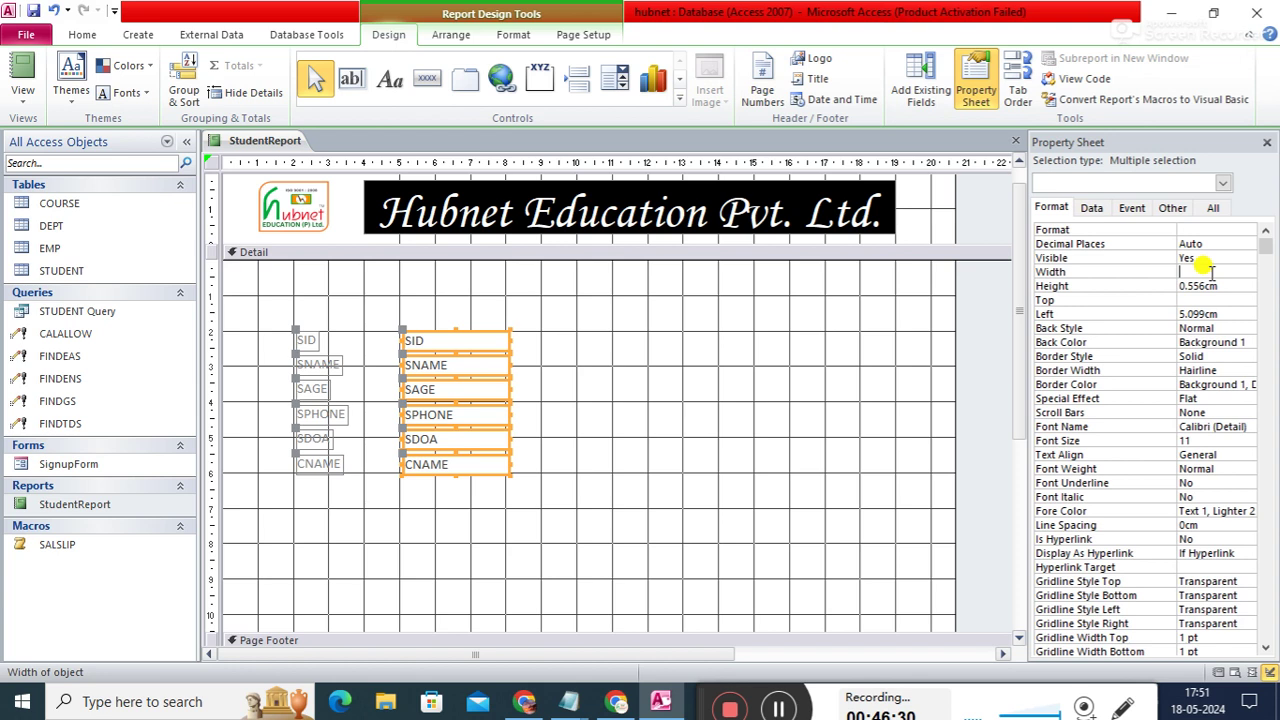
pyautogui.write('5')
pyautogui.press('Return')
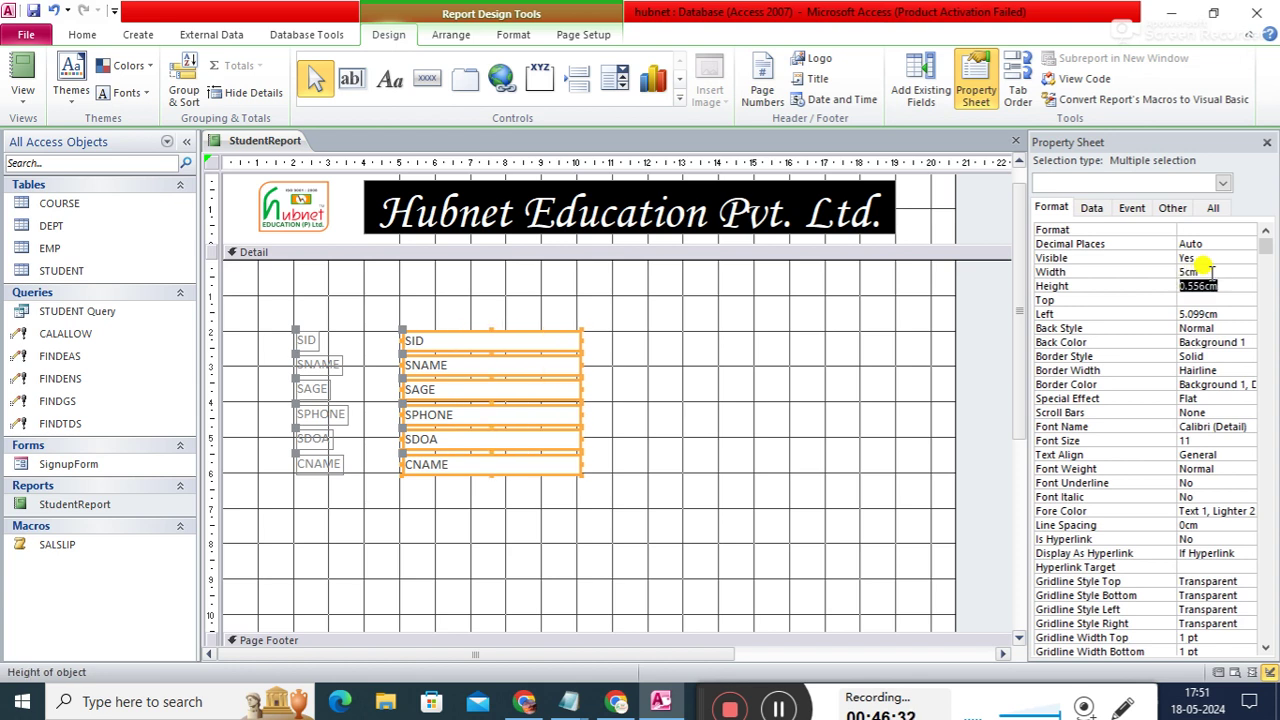
pyautogui.click(1210, 271)
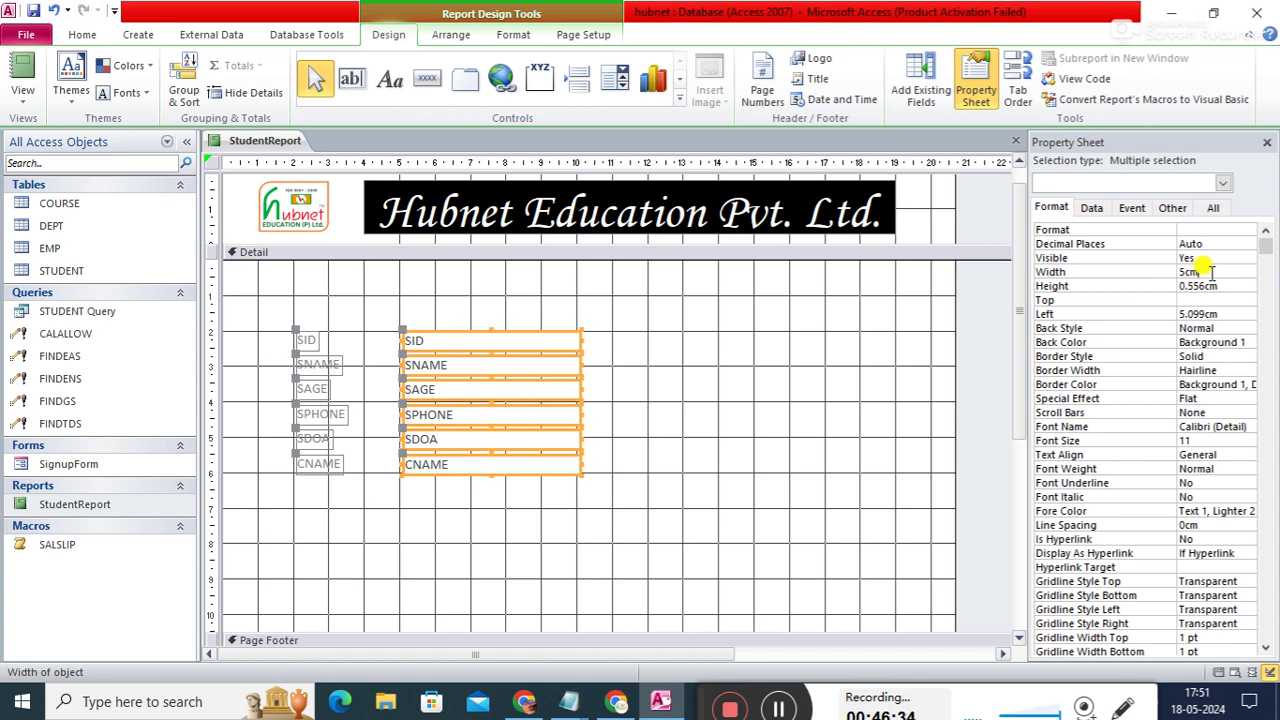
pyautogui.press('BackSpace')
pyautogui.press('BackSpace')
pyautogui.press('BackSpace')
pyautogui.write('10')
pyautogui.press('Return')
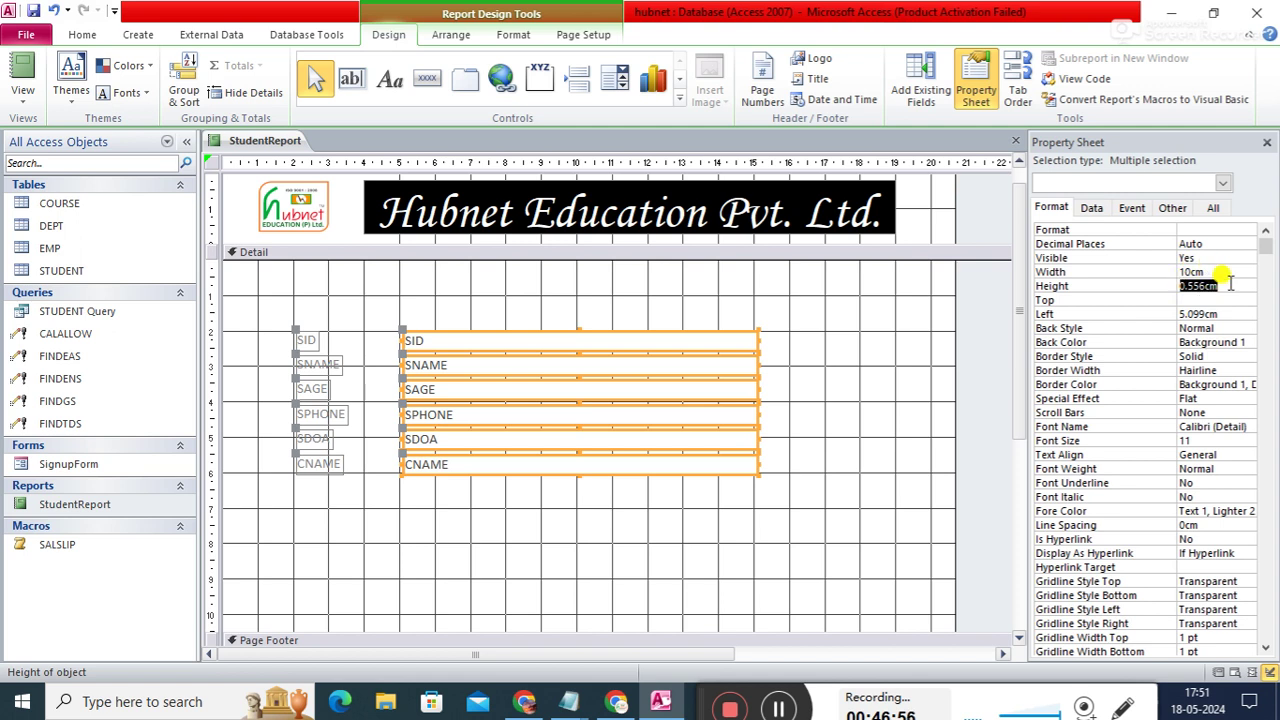
pyautogui.write('1')
pyautogui.press('Return')
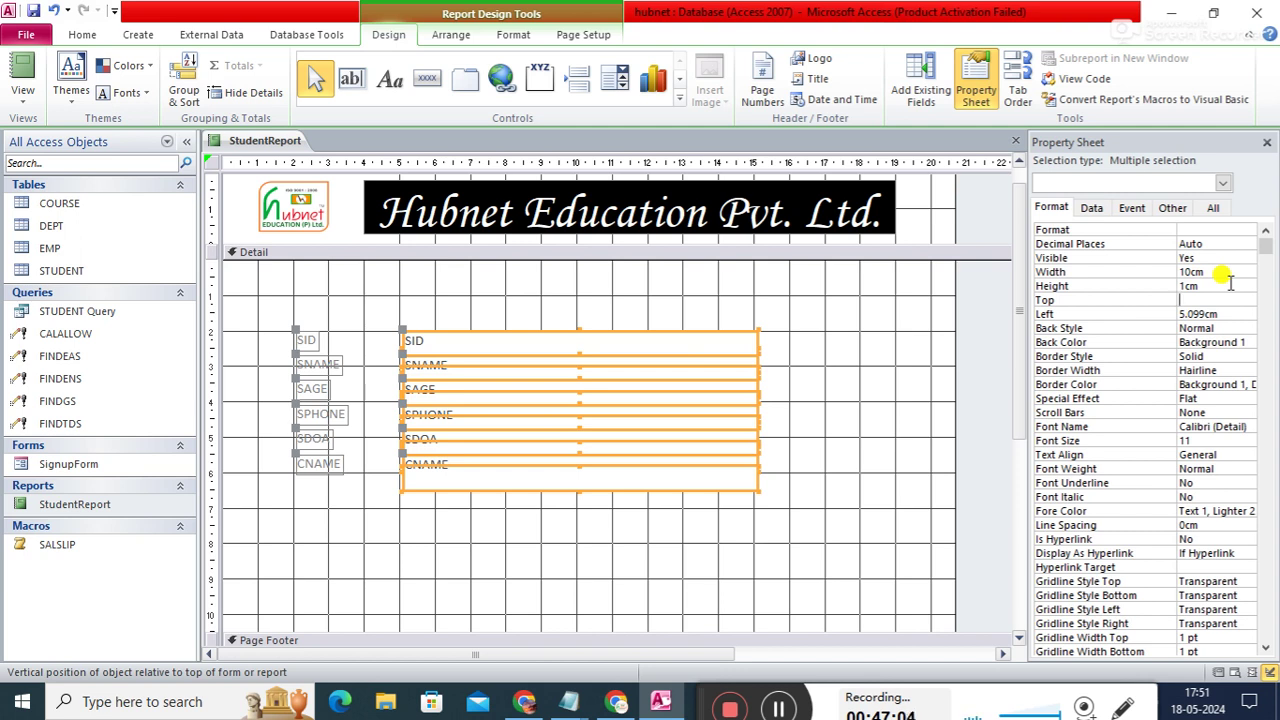
# - Drag the SID, SNAME, CNAME, SDOA and SPHONE rows apart in the Detail section
pyautogui.click(928, 368)
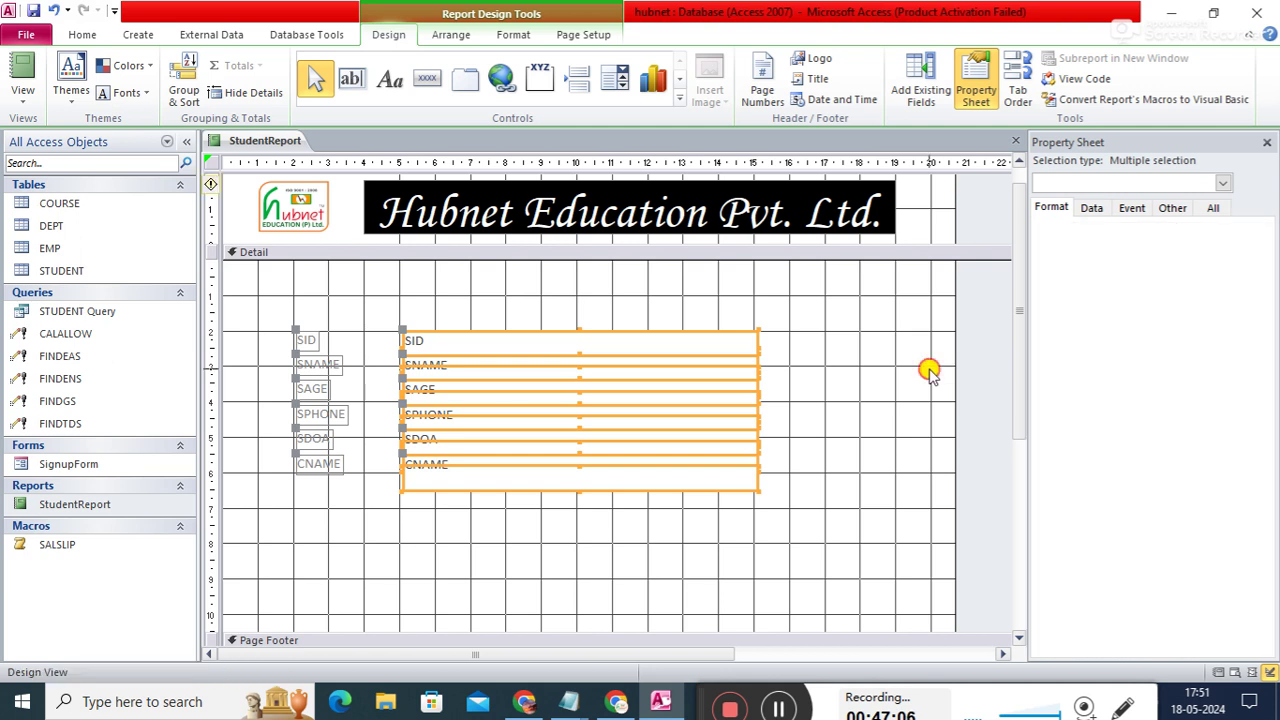
pyautogui.click(686, 341)
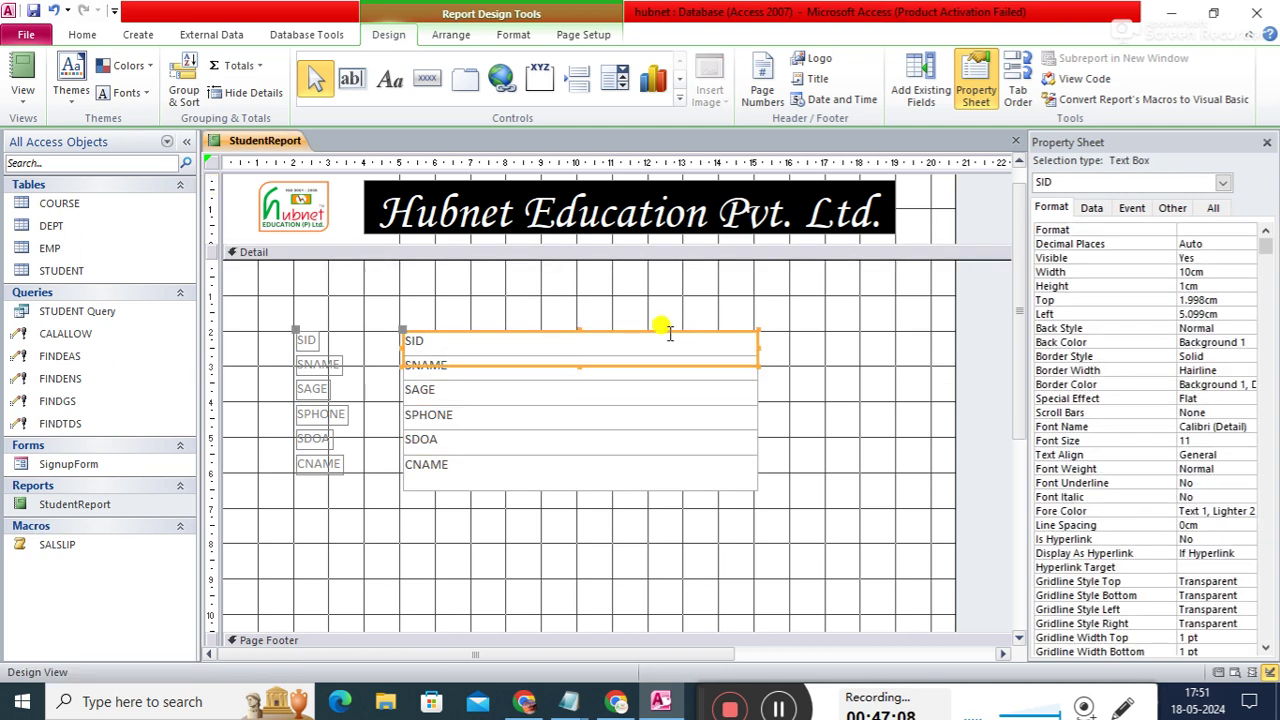
pyautogui.moveTo(669, 334); pyautogui.dragTo(657, 287)
pyautogui.click(616, 355)
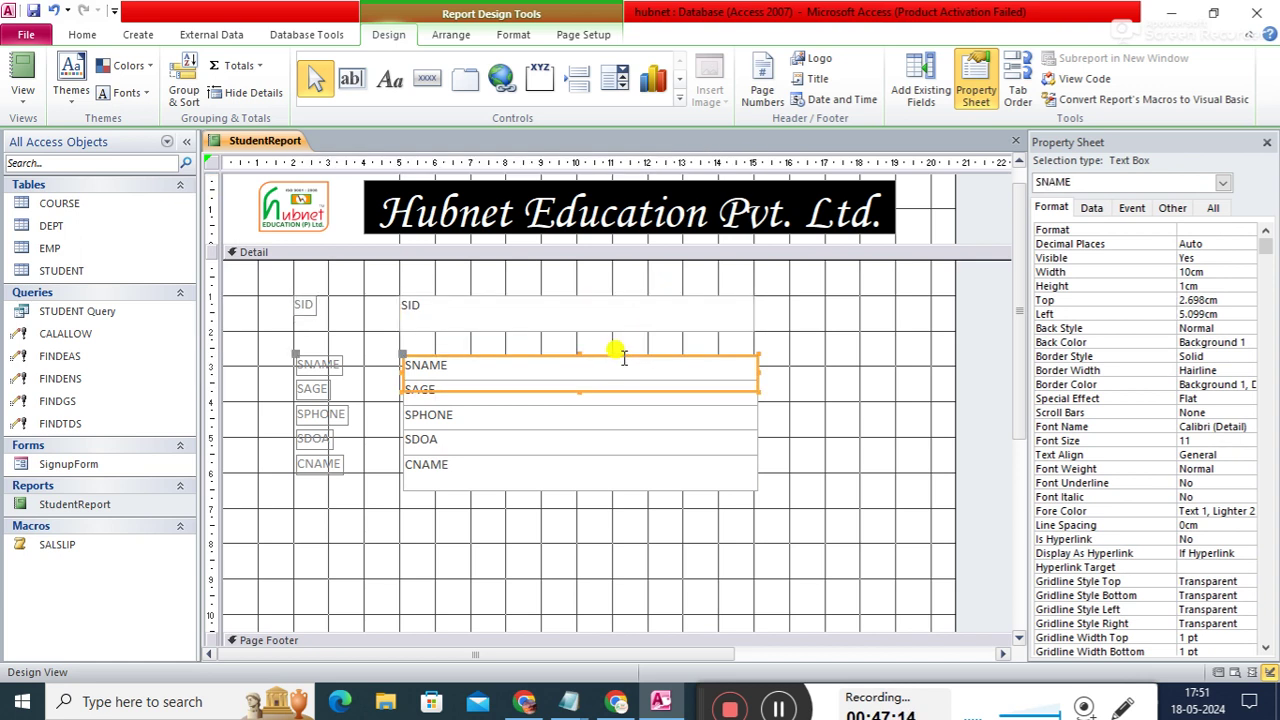
pyautogui.moveTo(620, 357); pyautogui.dragTo(606, 337)
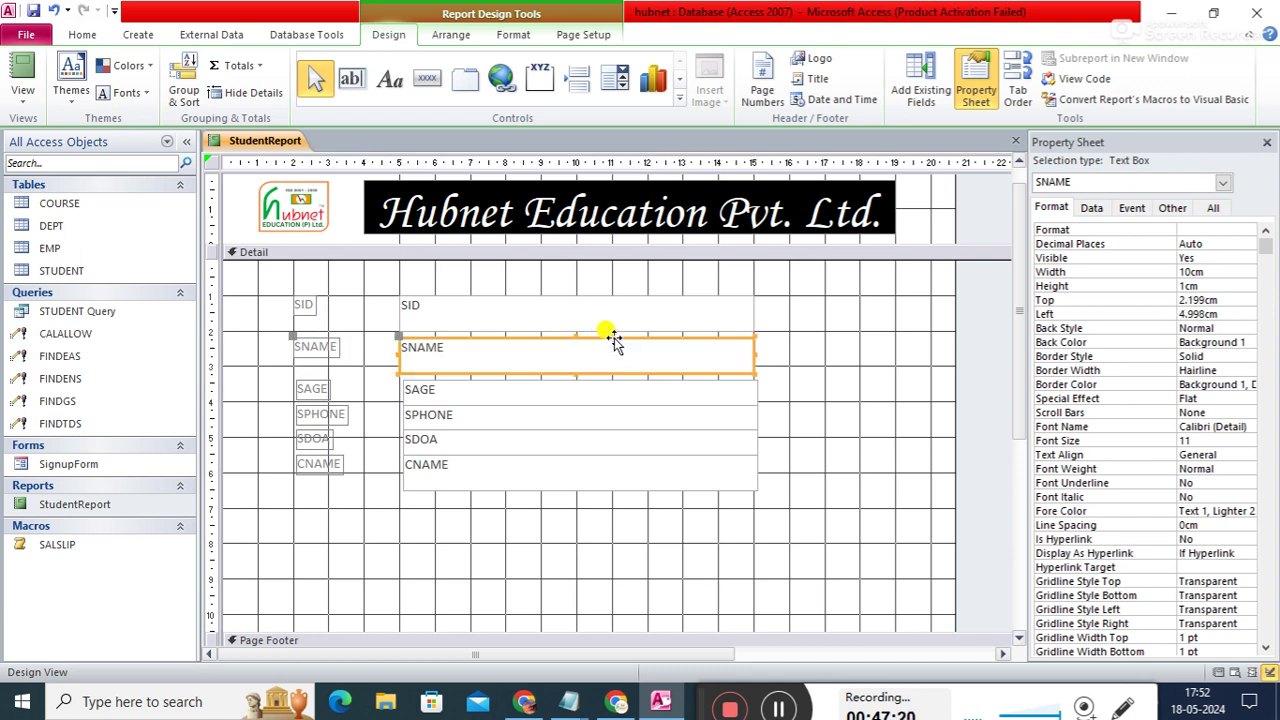
pyautogui.click(505, 482)
pyautogui.moveTo(505, 486); pyautogui.dragTo(507, 550)
pyautogui.click(500, 458)
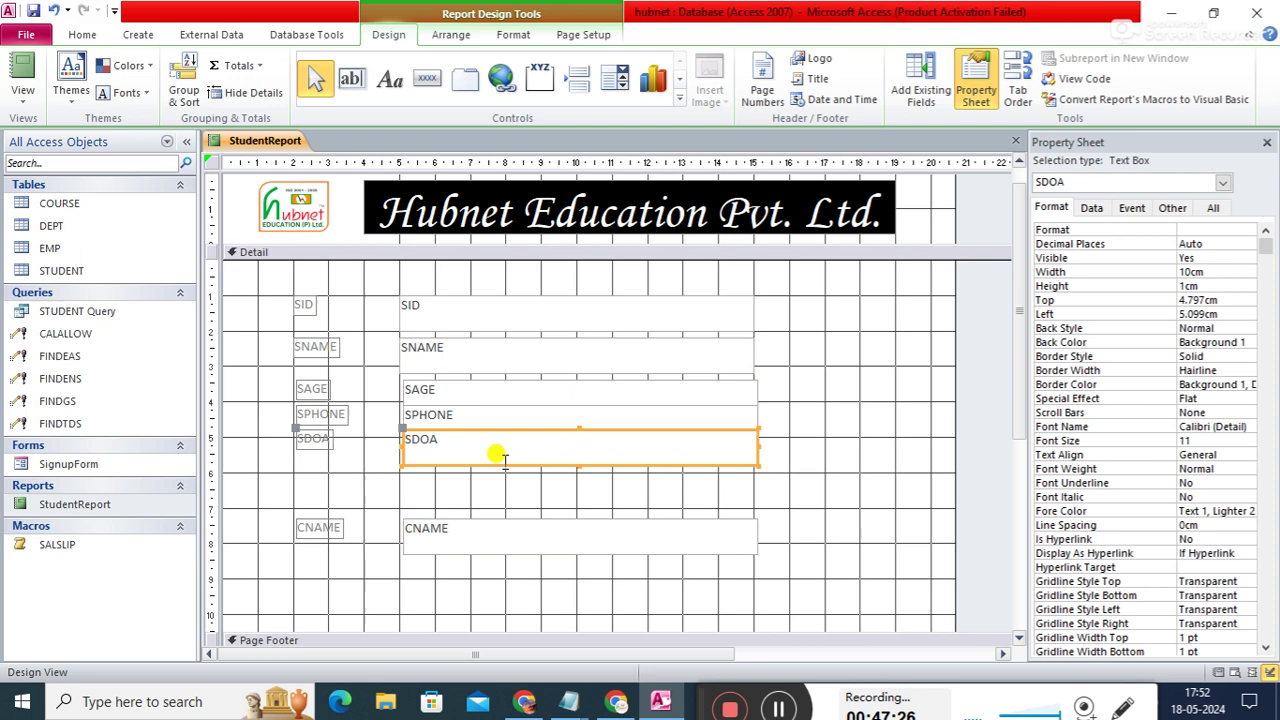
pyautogui.moveTo(500, 462); pyautogui.dragTo(503, 509)
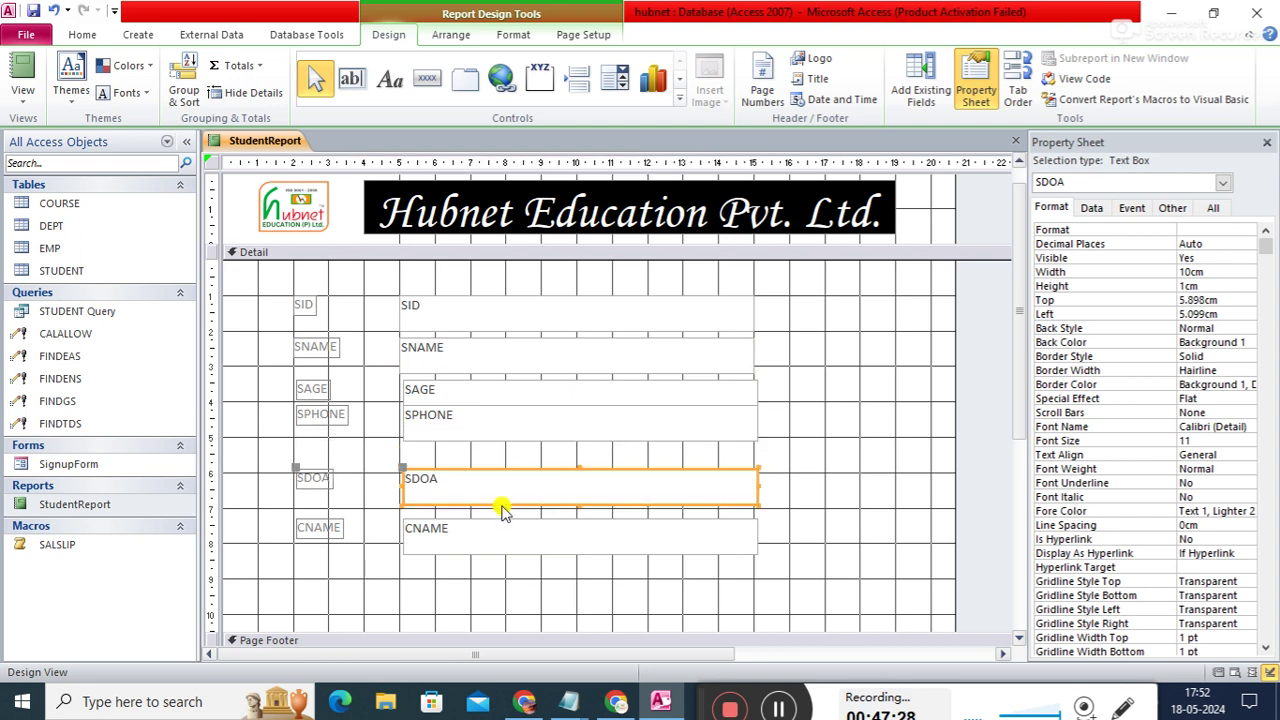
pyautogui.moveTo(497, 445); pyautogui.dragTo(491, 459)
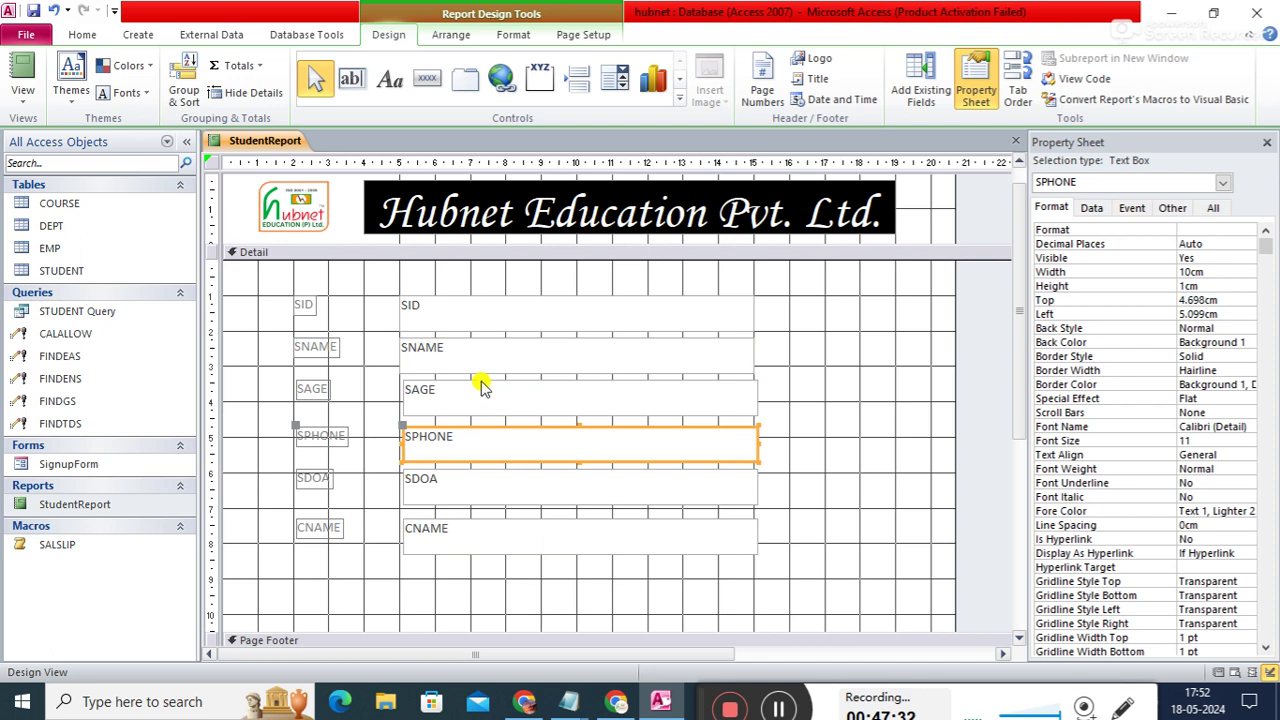
# - Fine-tune the SAGE, SPHONE, SDOA and CNAME rows into evenly spaced positions
pyautogui.click(479, 384)
pyautogui.moveTo(476, 381); pyautogui.dragTo(472, 382)
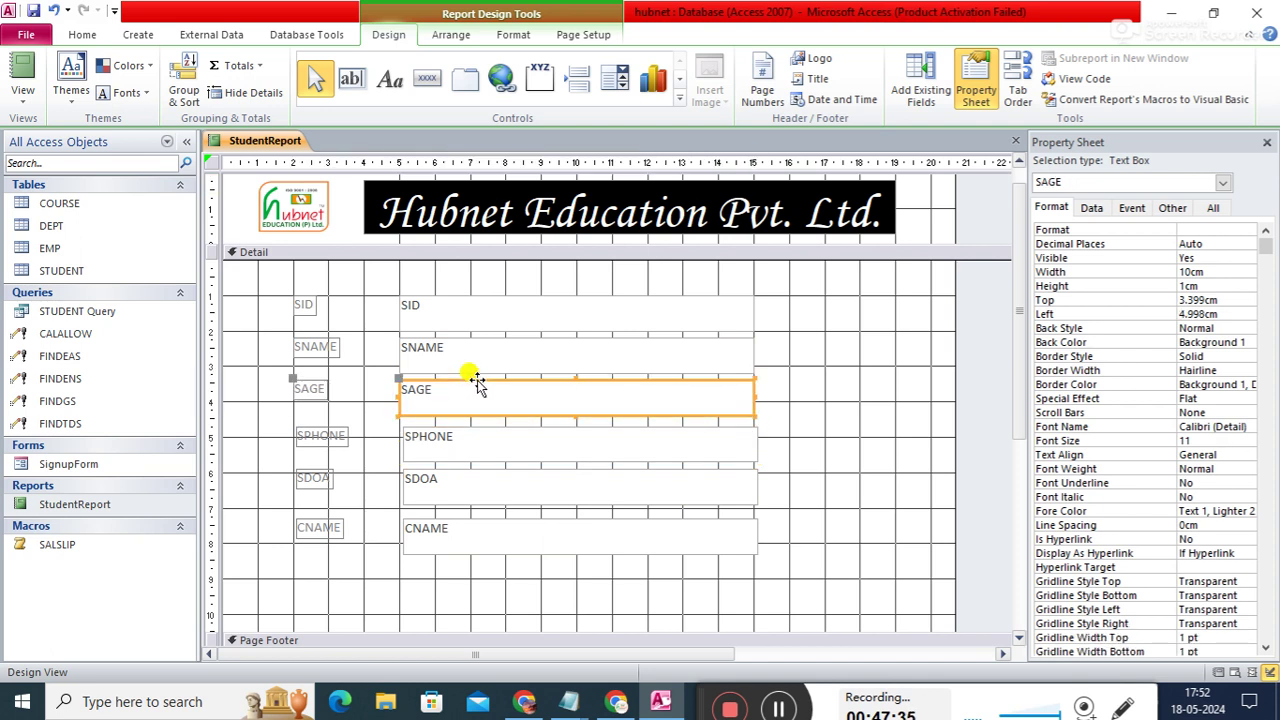
pyautogui.click(501, 427)
pyautogui.moveTo(501, 425); pyautogui.dragTo(498, 424)
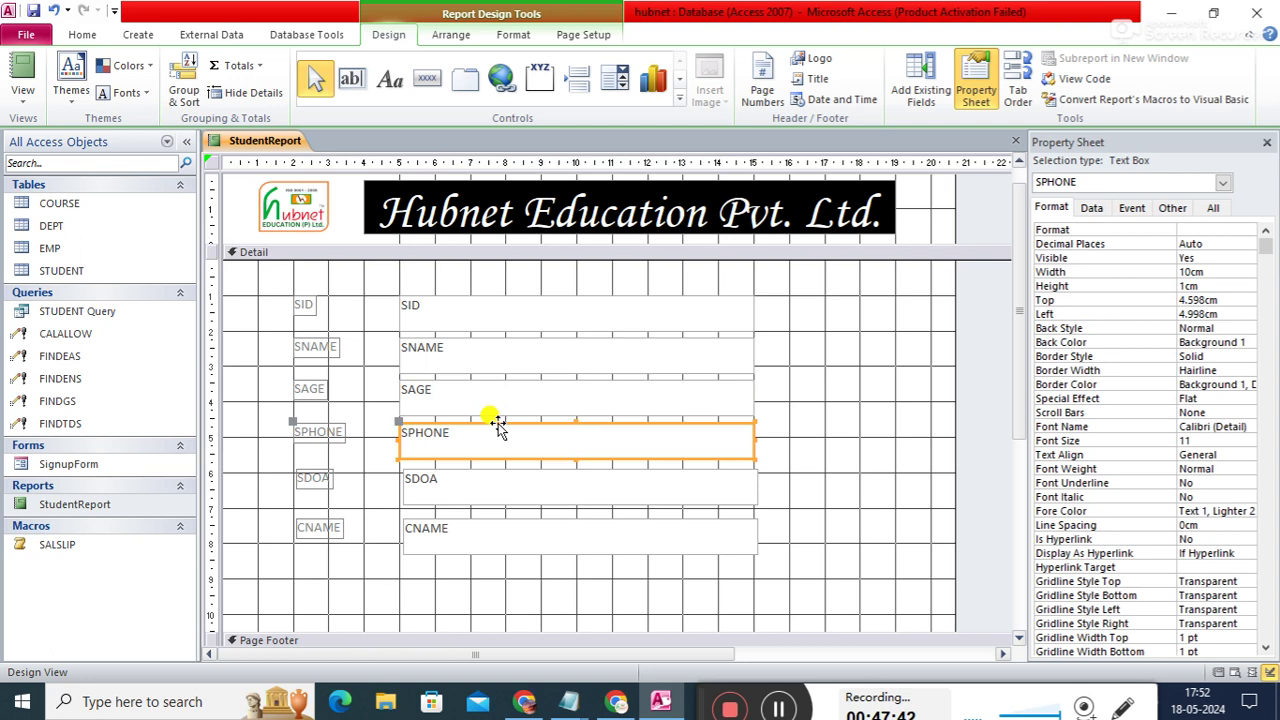
pyautogui.click(489, 475)
pyautogui.moveTo(489, 475); pyautogui.dragTo(482, 467)
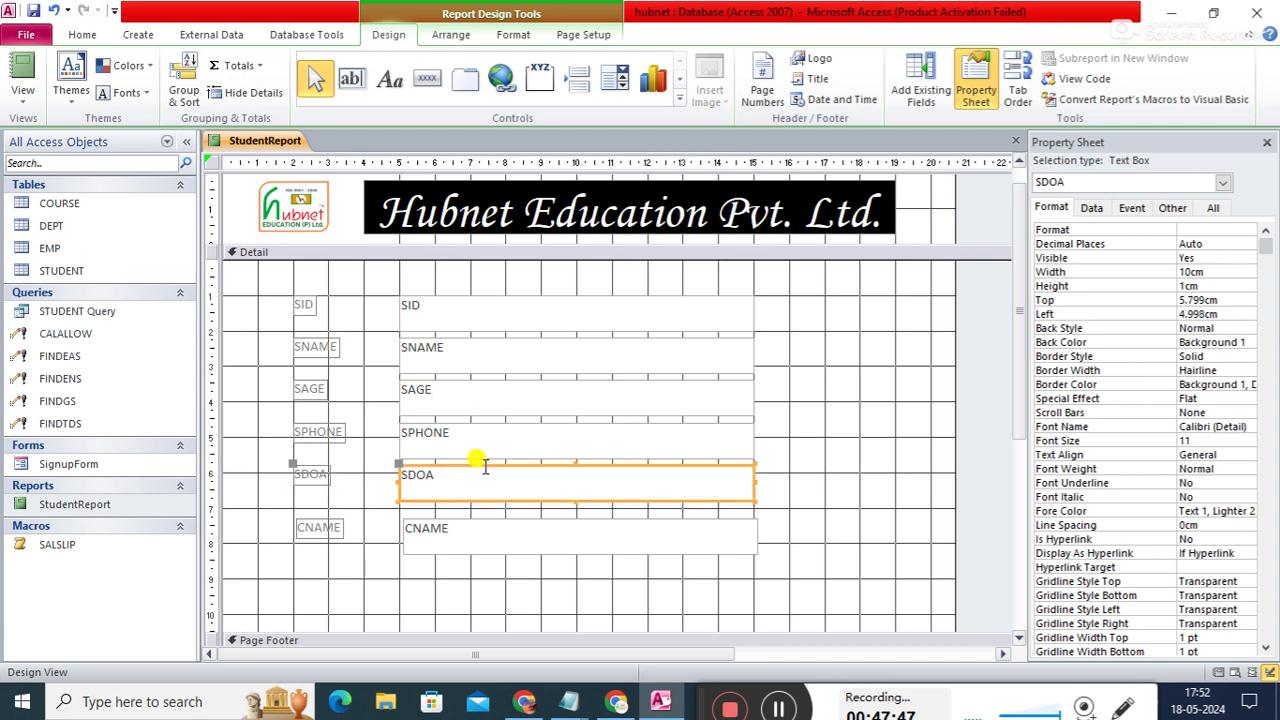
pyautogui.click(483, 530)
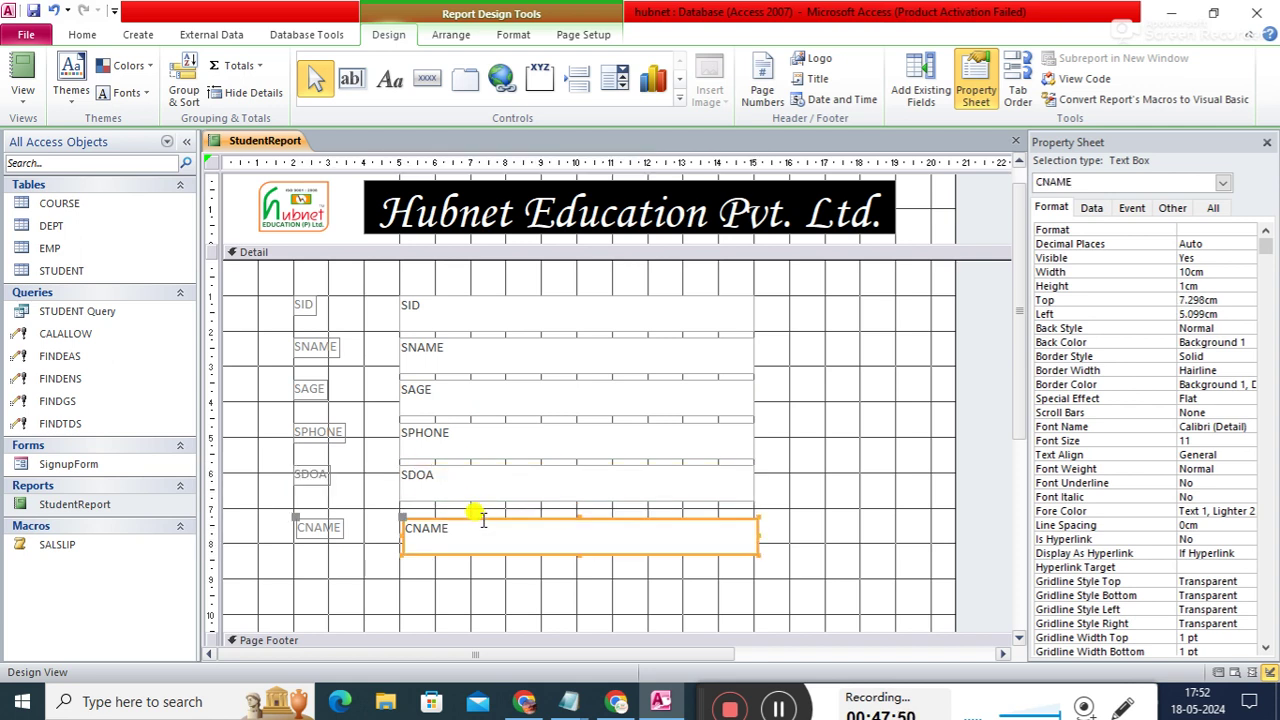
pyautogui.moveTo(478, 522); pyautogui.dragTo(469, 504)
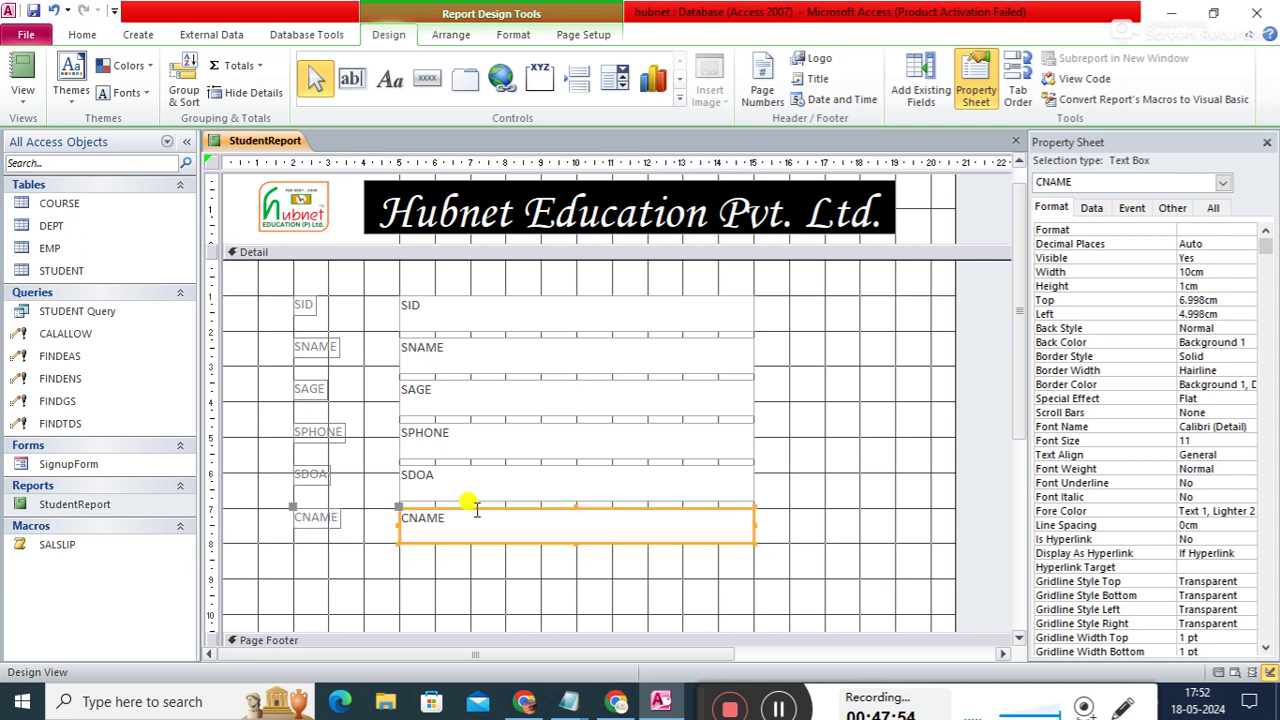
pyautogui.click(826, 524)
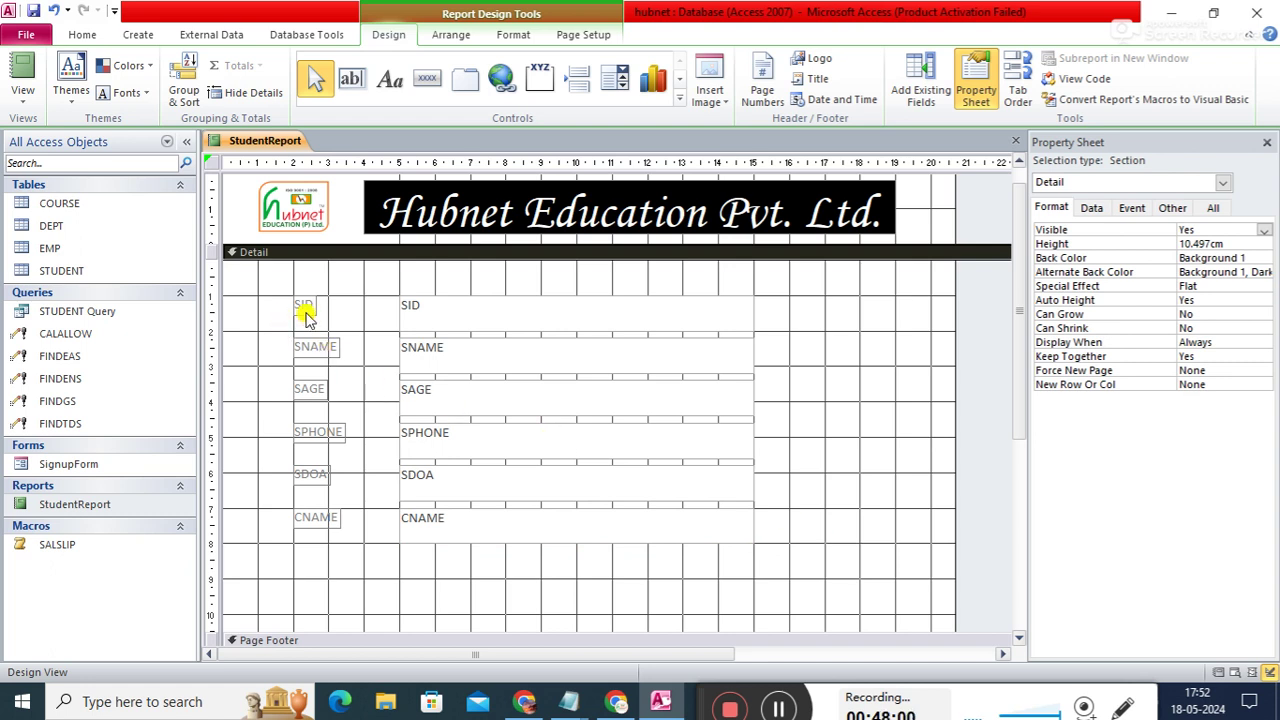
# - Select the six field labels, try 0.8cm width and 1cm height, then undo both
pyautogui.click(306, 315)
pyautogui.keyDown('shift'); pyautogui.click(322, 348); pyautogui.keyUp('shift')
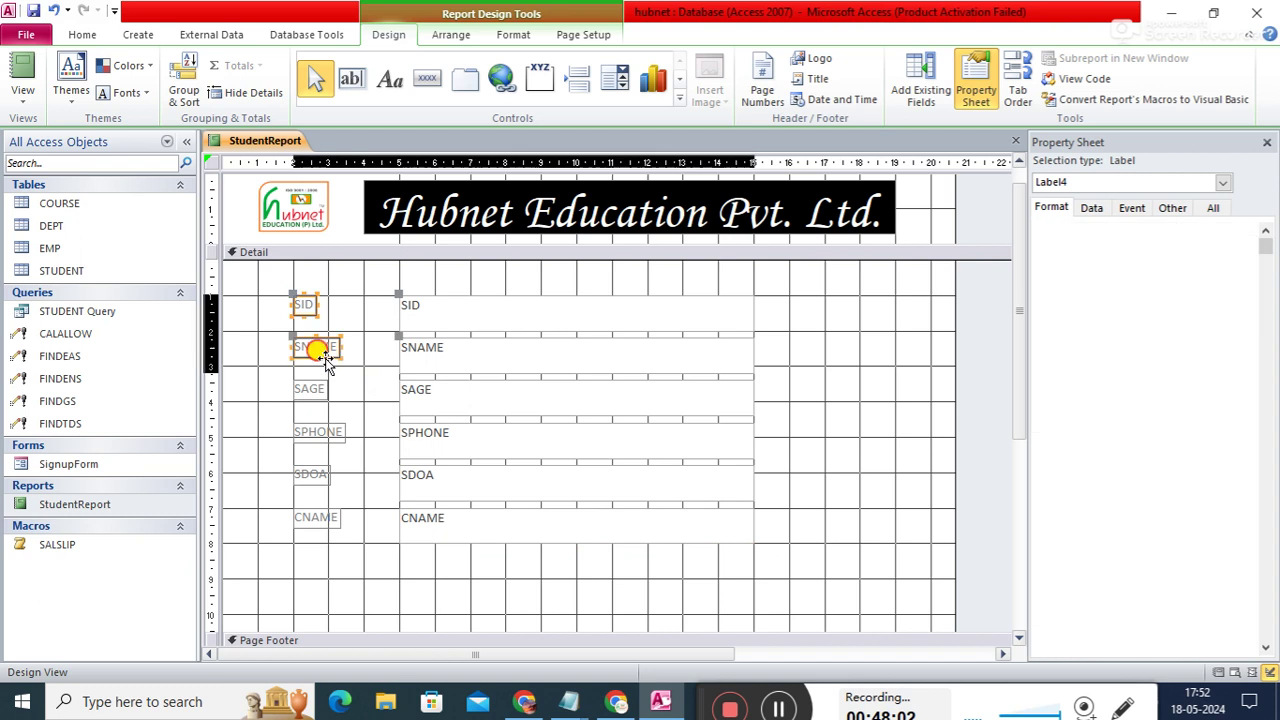
pyautogui.keyDown('shift'); pyautogui.click(316, 390); pyautogui.keyUp('shift')
pyautogui.keyDown('shift'); pyautogui.click(331, 425); pyautogui.keyUp('shift')
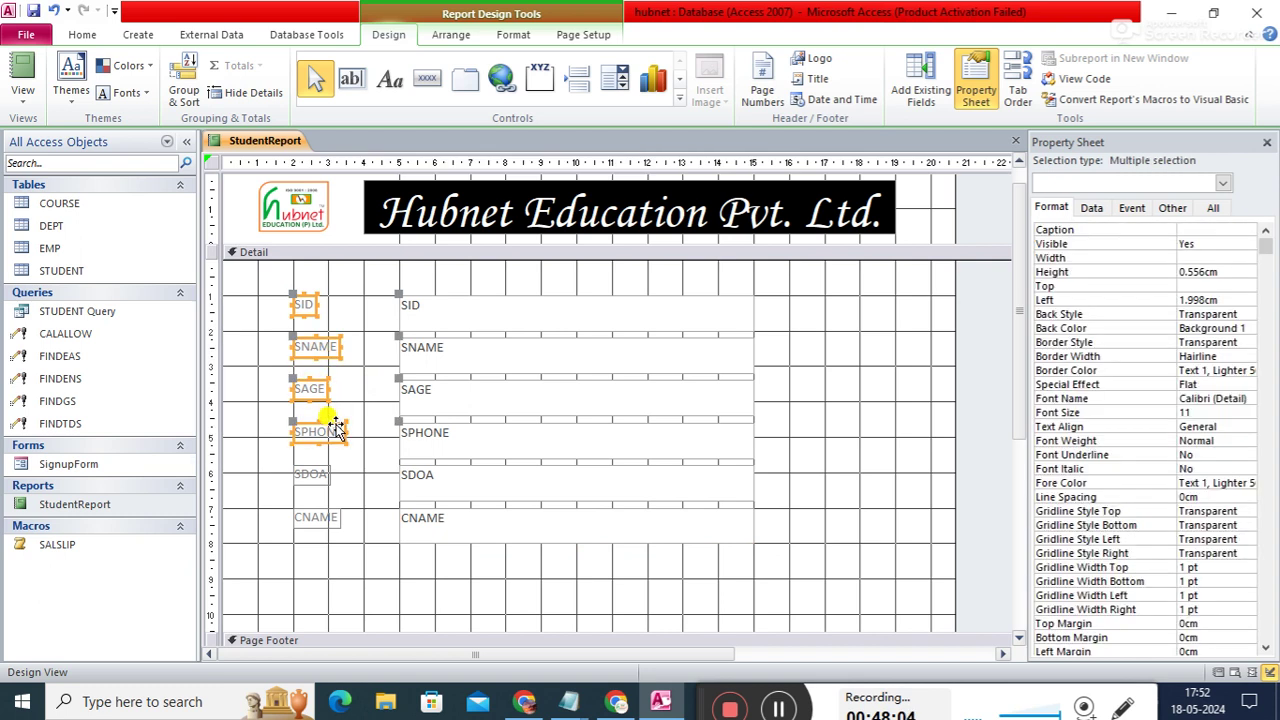
pyautogui.keyDown('shift'); pyautogui.click(324, 474); pyautogui.keyUp('shift')
pyautogui.keyDown('shift'); pyautogui.click(335, 516); pyautogui.keyUp('shift')
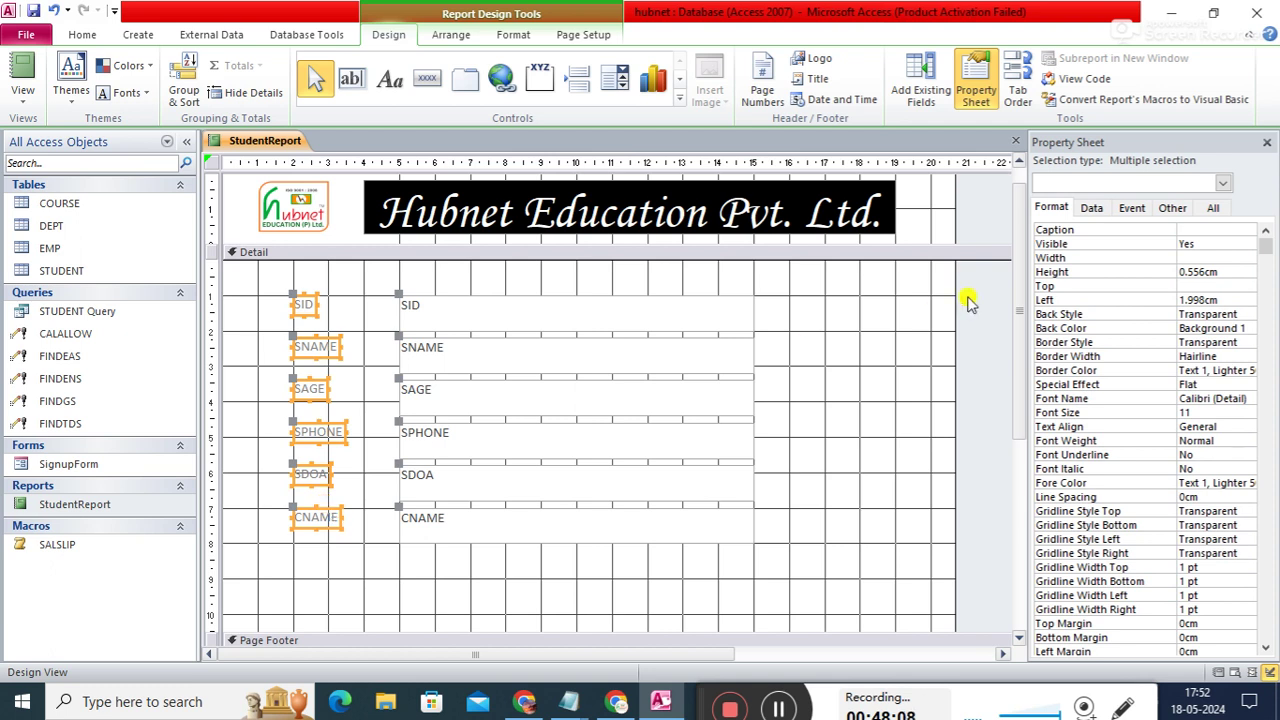
pyautogui.click(1212, 258)
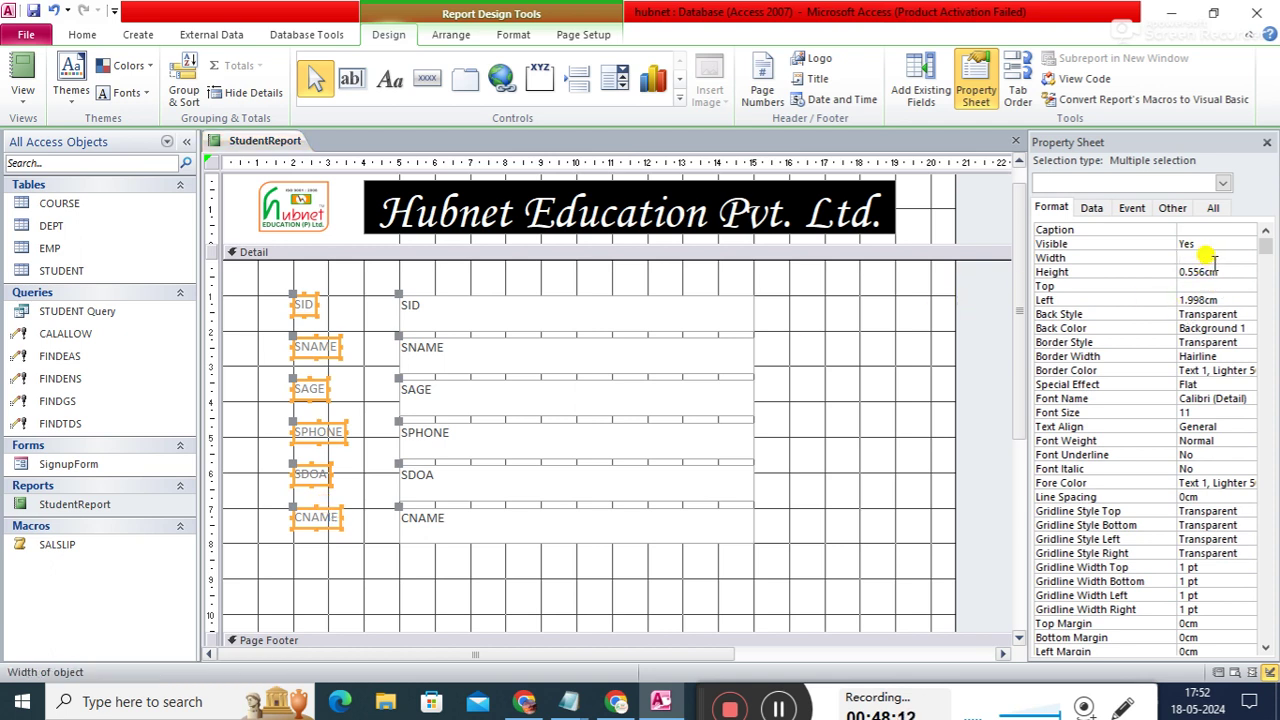
pyautogui.write('.8')
pyautogui.press('Return')
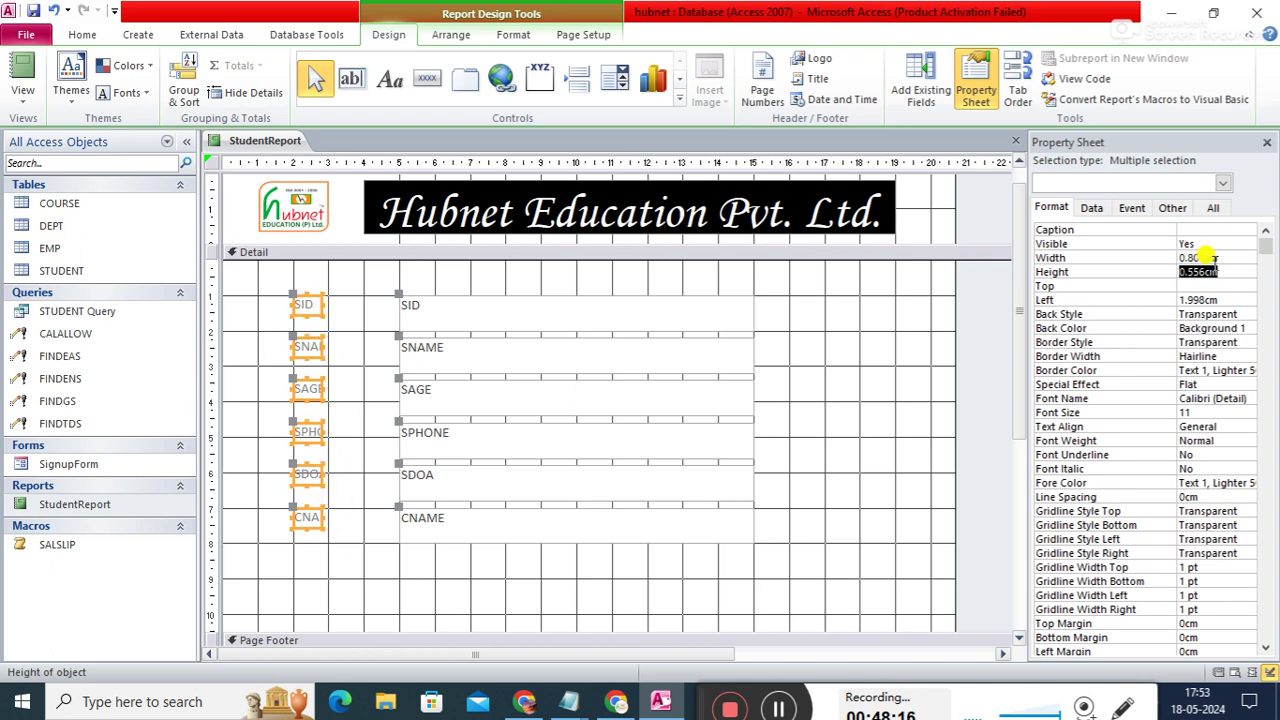
pyautogui.write('1')
pyautogui.press('Return')
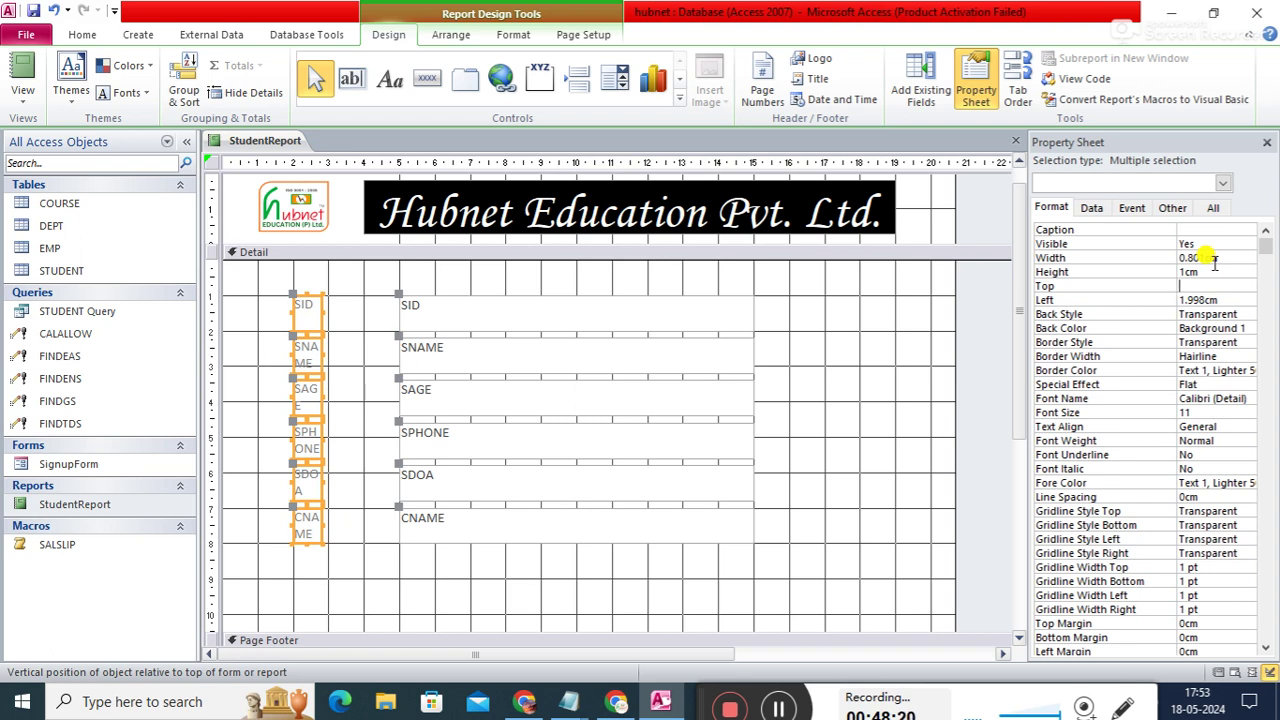
pyautogui.hotkey('ctrl', 'z')
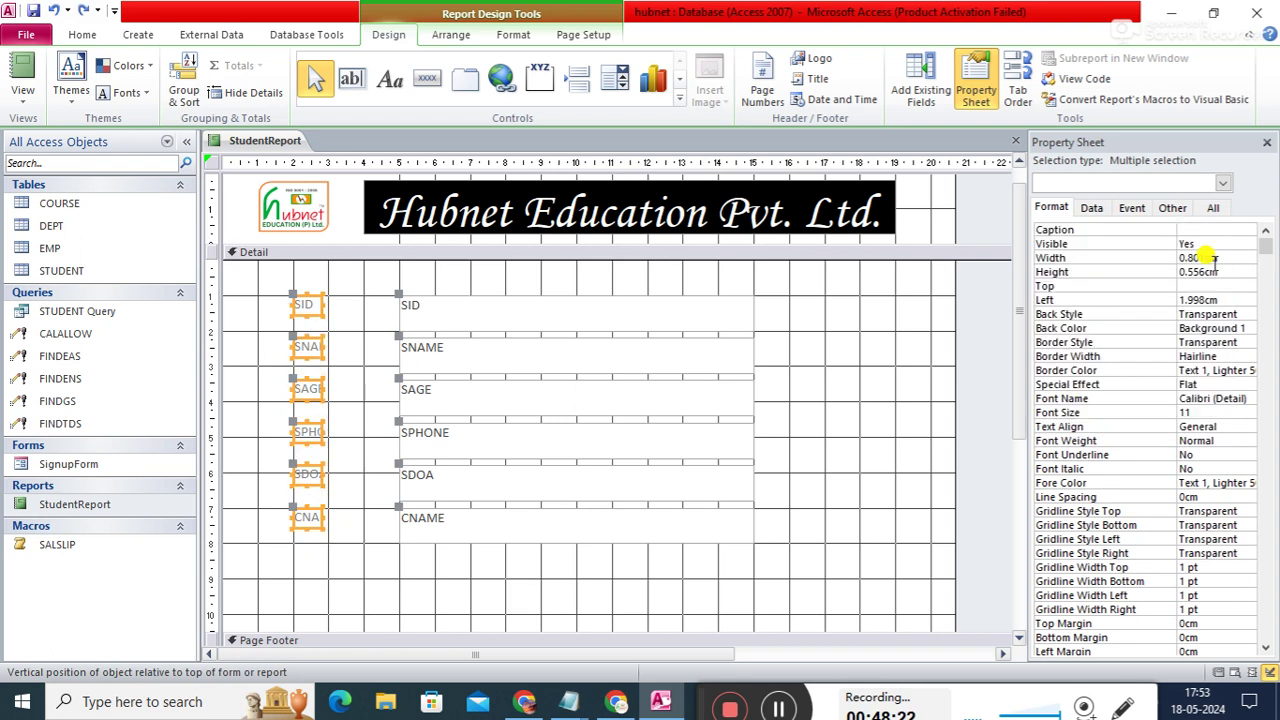
pyautogui.hotkey('ctrl', 'z')
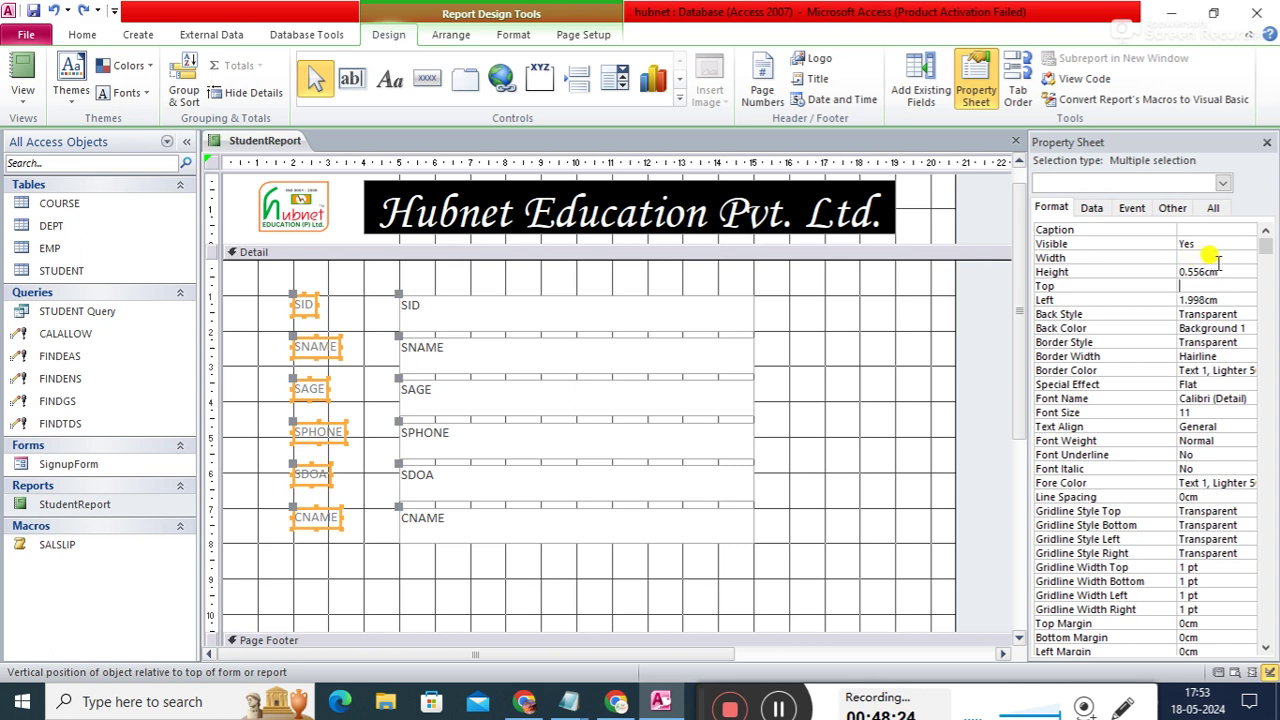
# - Set the selected labels' width to 2cm
pyautogui.click(1207, 256)
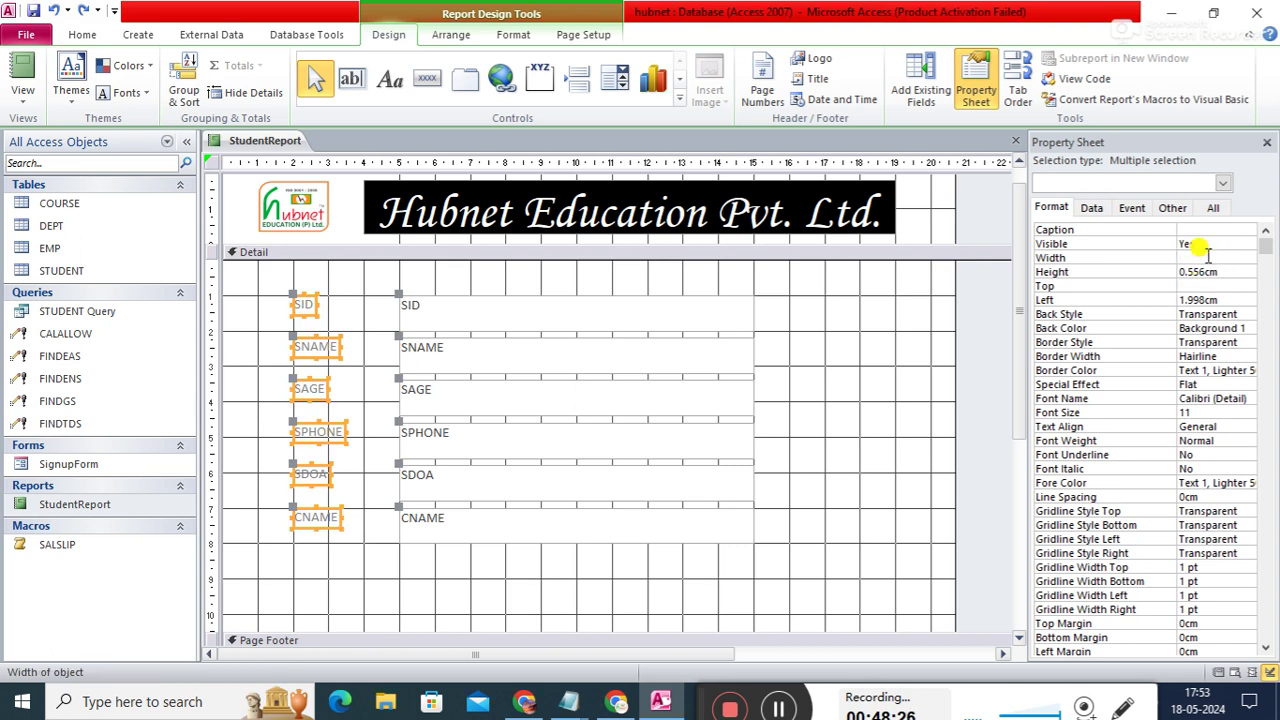
pyautogui.write('1')
pyautogui.press('Return')
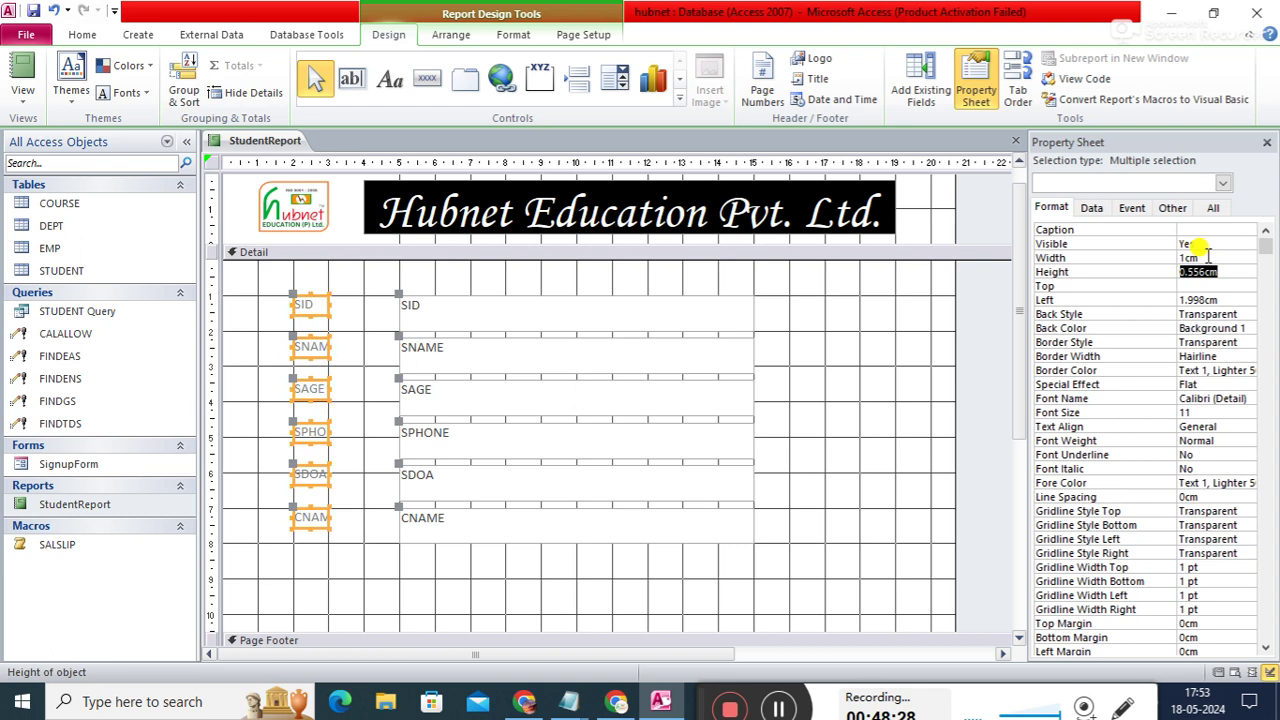
pyautogui.click(1207, 256)
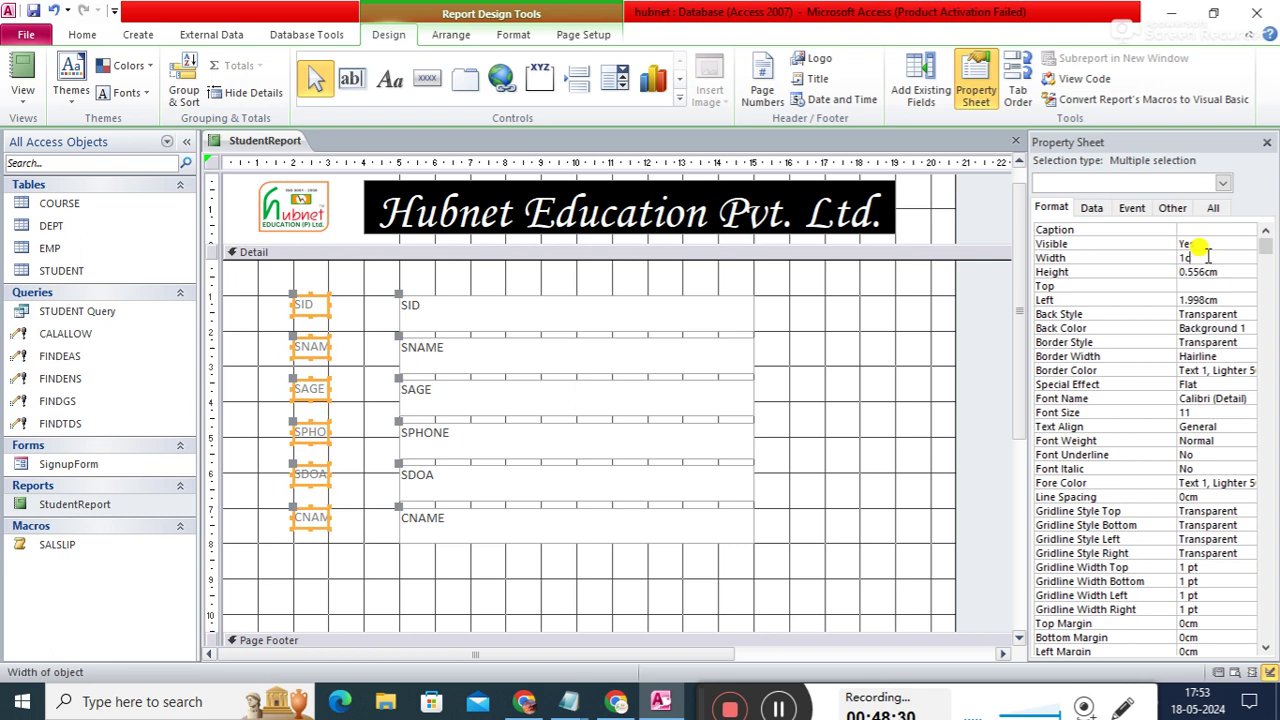
pyautogui.write('2')
pyautogui.press('Return')
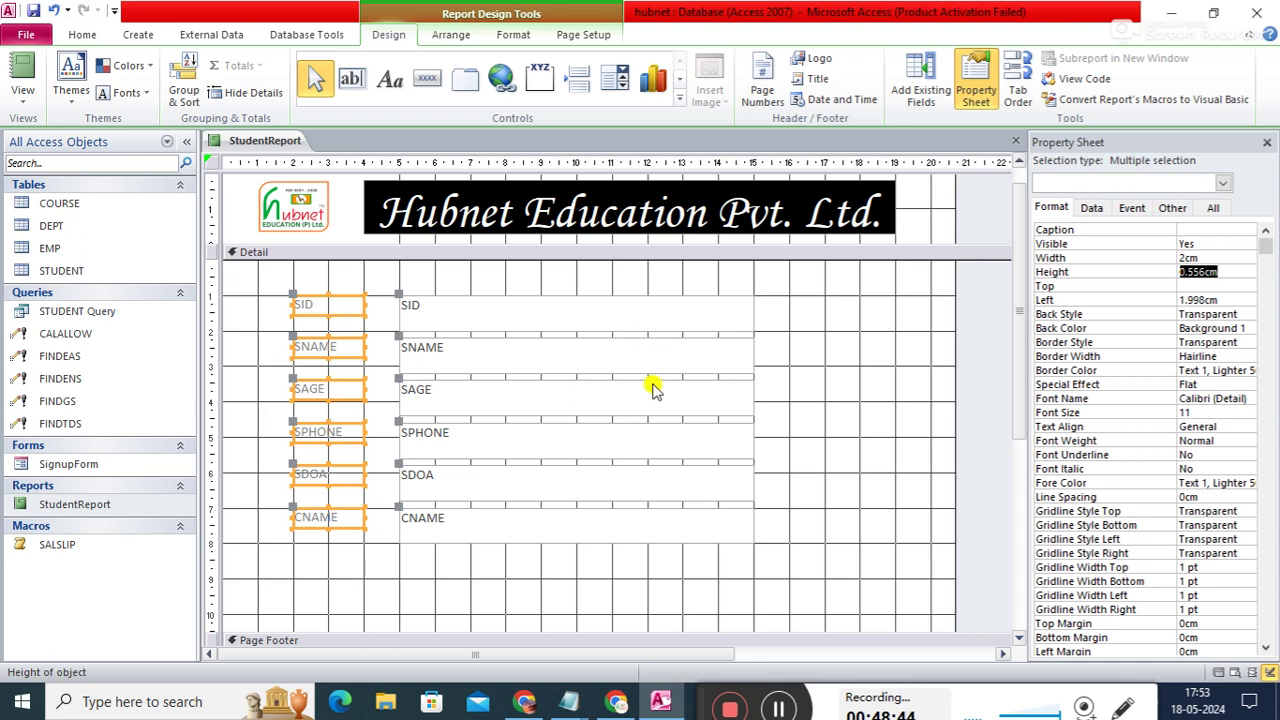
# - Reselect all six field labels and set their height to 1cm
pyautogui.click(665, 296)
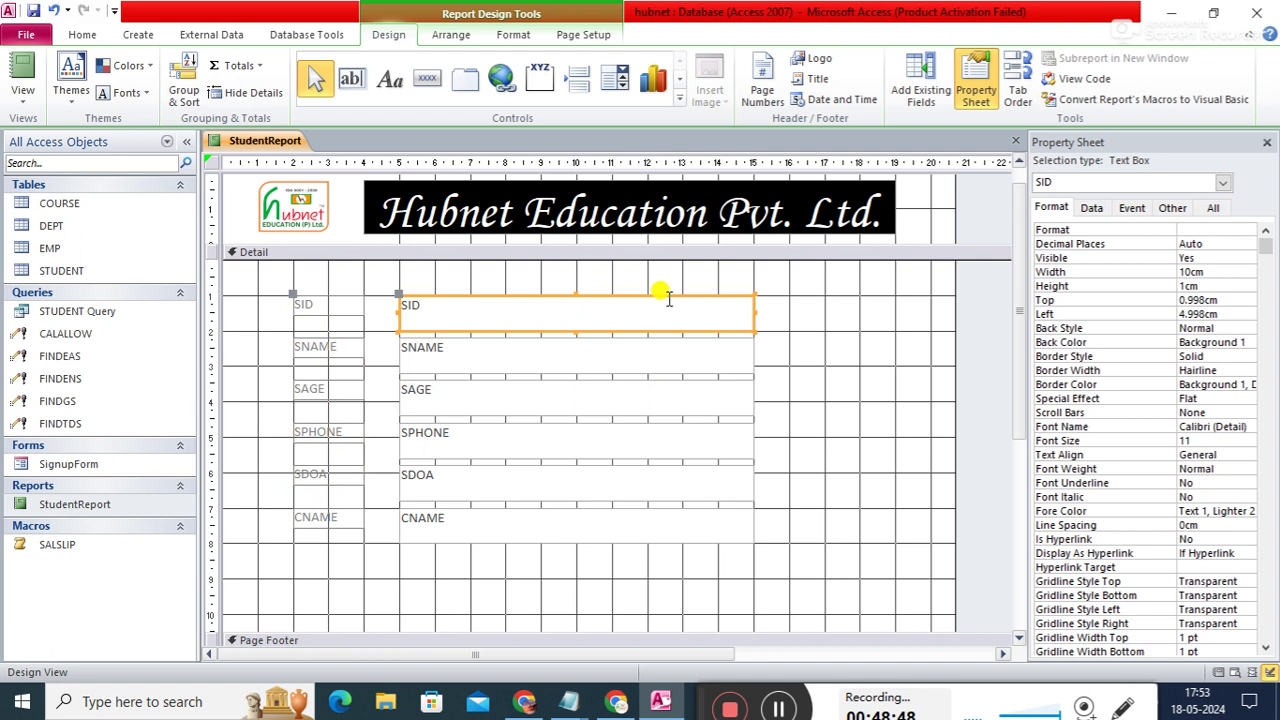
pyautogui.click(332, 306)
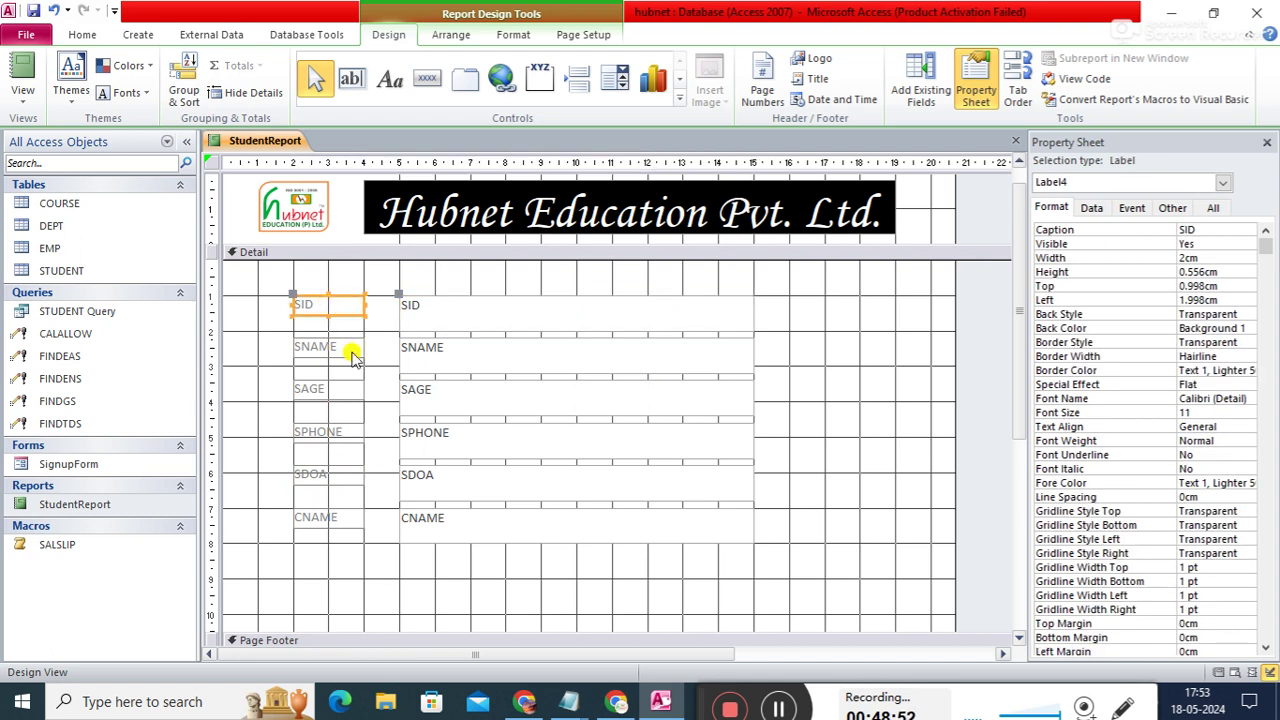
pyautogui.keyDown('shift'); pyautogui.click(350, 350); pyautogui.keyUp('shift')
pyautogui.keyDown('shift'); pyautogui.click(345, 392); pyautogui.keyUp('shift')
pyautogui.keyDown('shift'); pyautogui.click(343, 432); pyautogui.keyUp('shift')
pyautogui.keyDown('shift'); pyautogui.click(344, 476); pyautogui.keyUp('shift')
pyautogui.keyDown('shift'); pyautogui.click(343, 518); pyautogui.keyUp('shift')
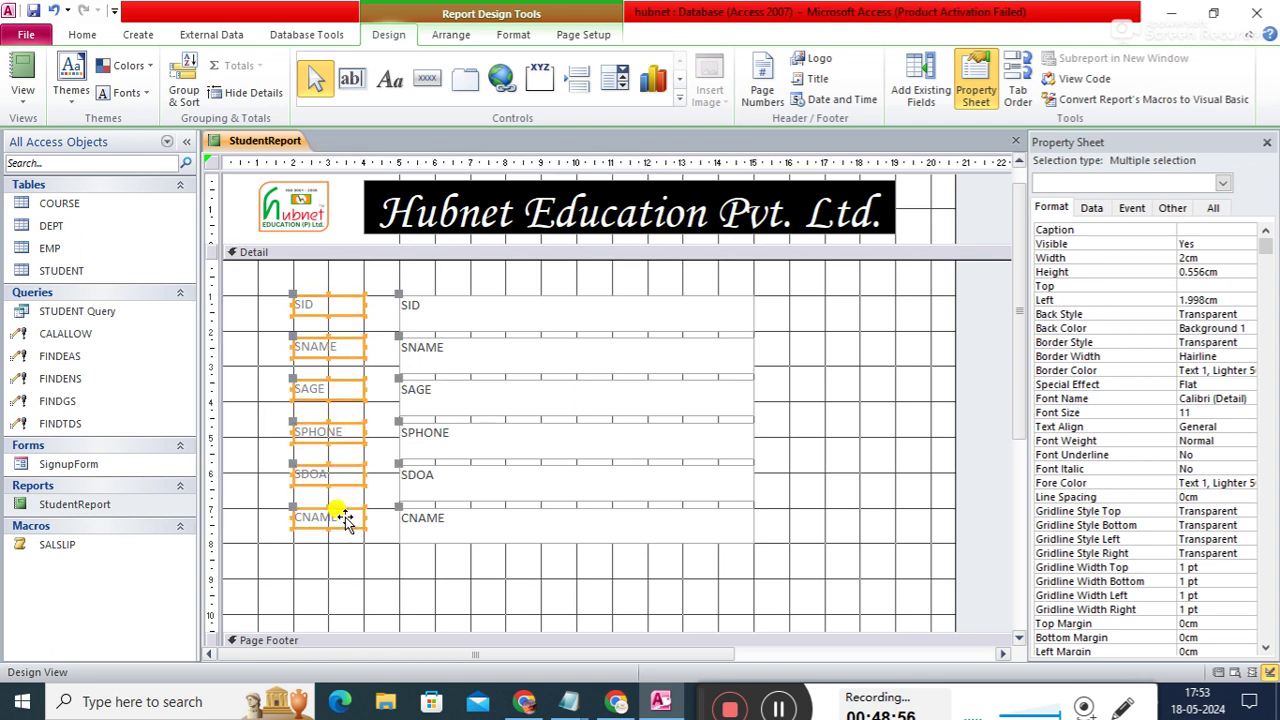
pyautogui.click(1230, 271)
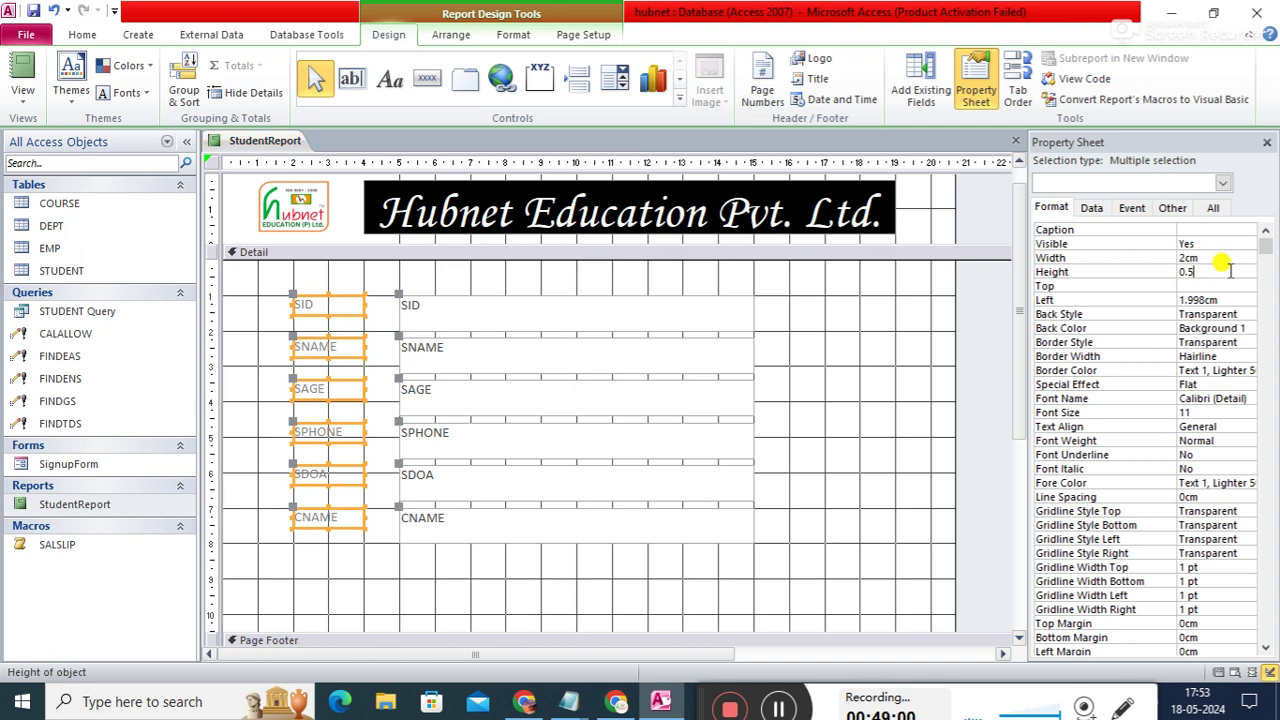
pyautogui.write('1')
pyautogui.press('Return')
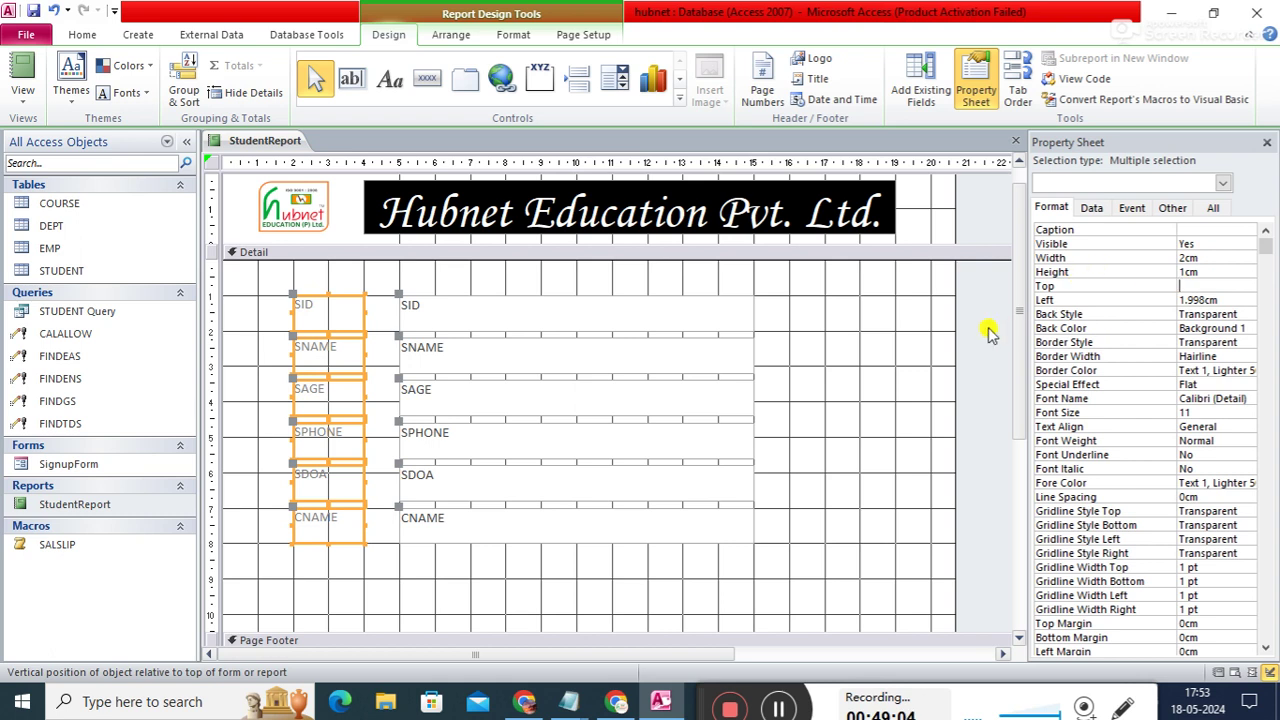
# - Check the SID and CNAME label sizes, then move all six field rows slightly right and down
pyautogui.click(899, 345)
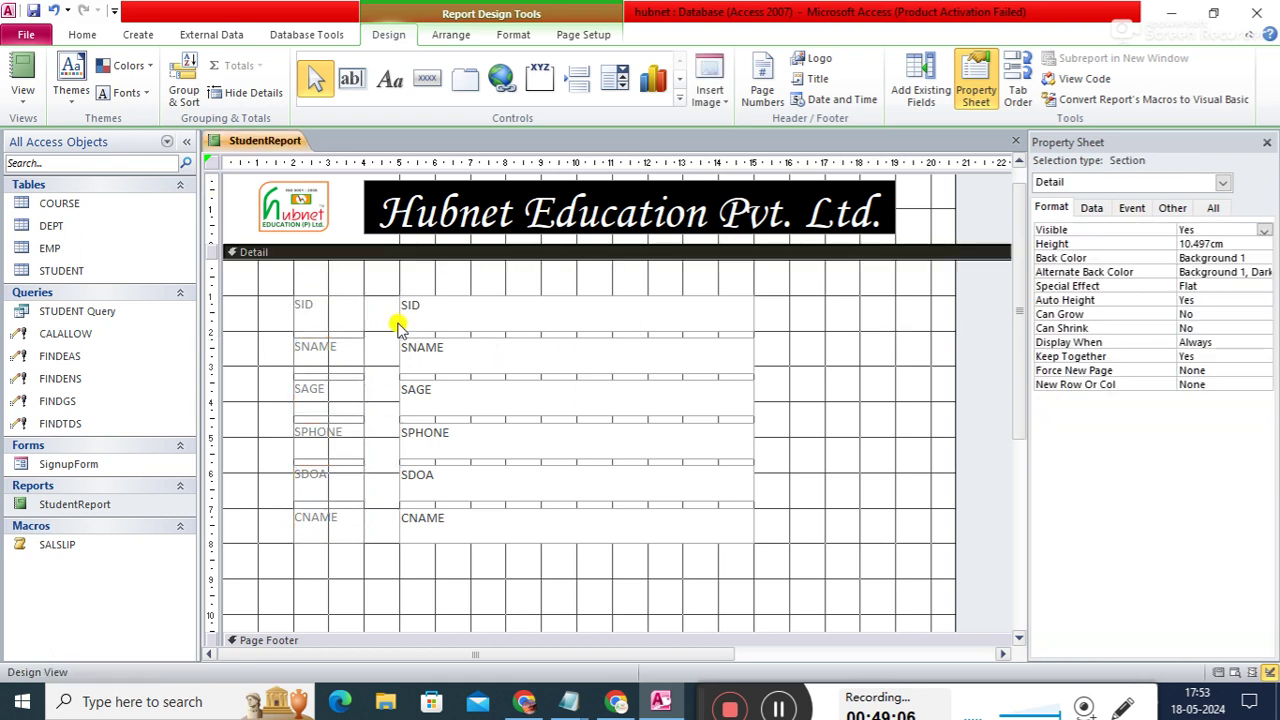
pyautogui.click(345, 316)
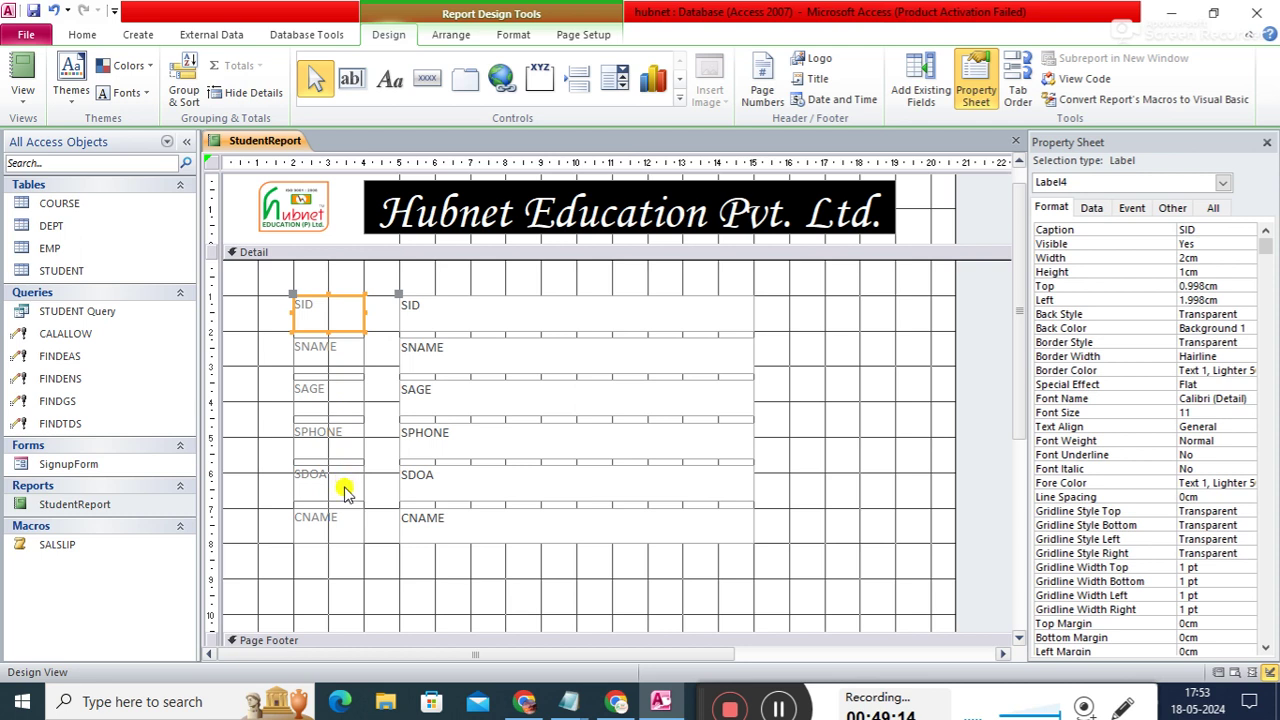
pyautogui.click(345, 522)
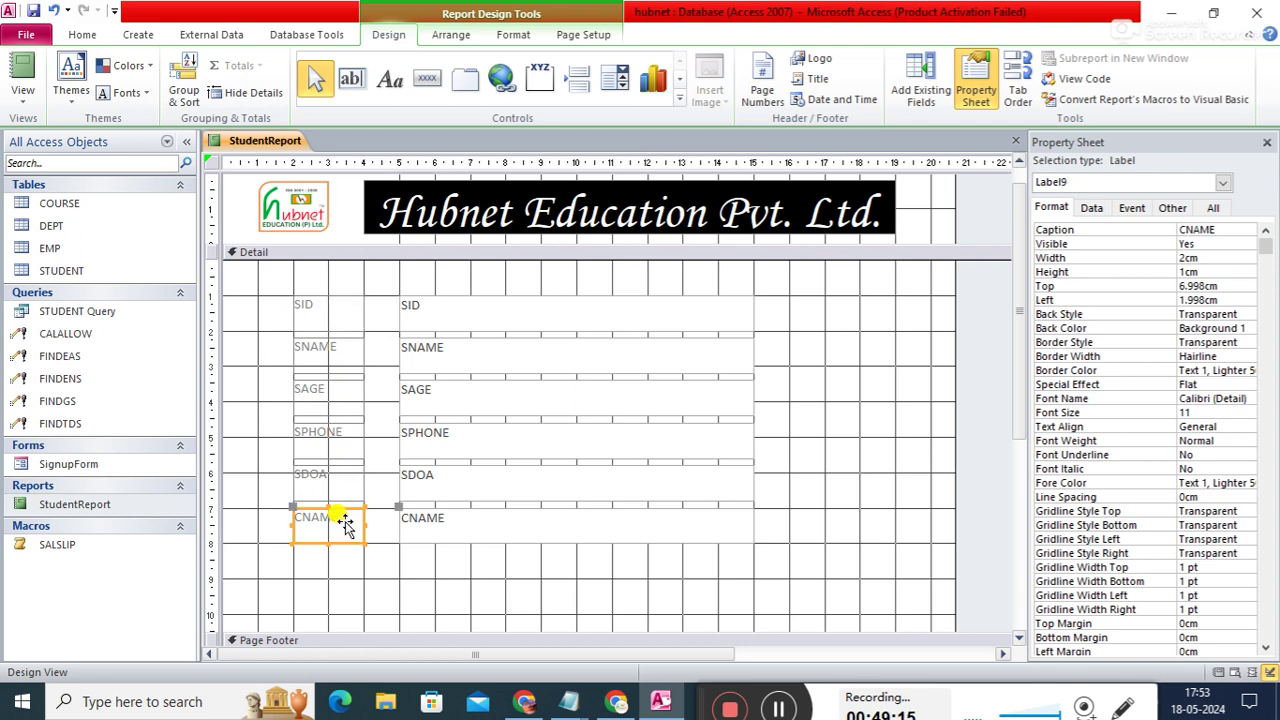
pyautogui.click(452, 570)
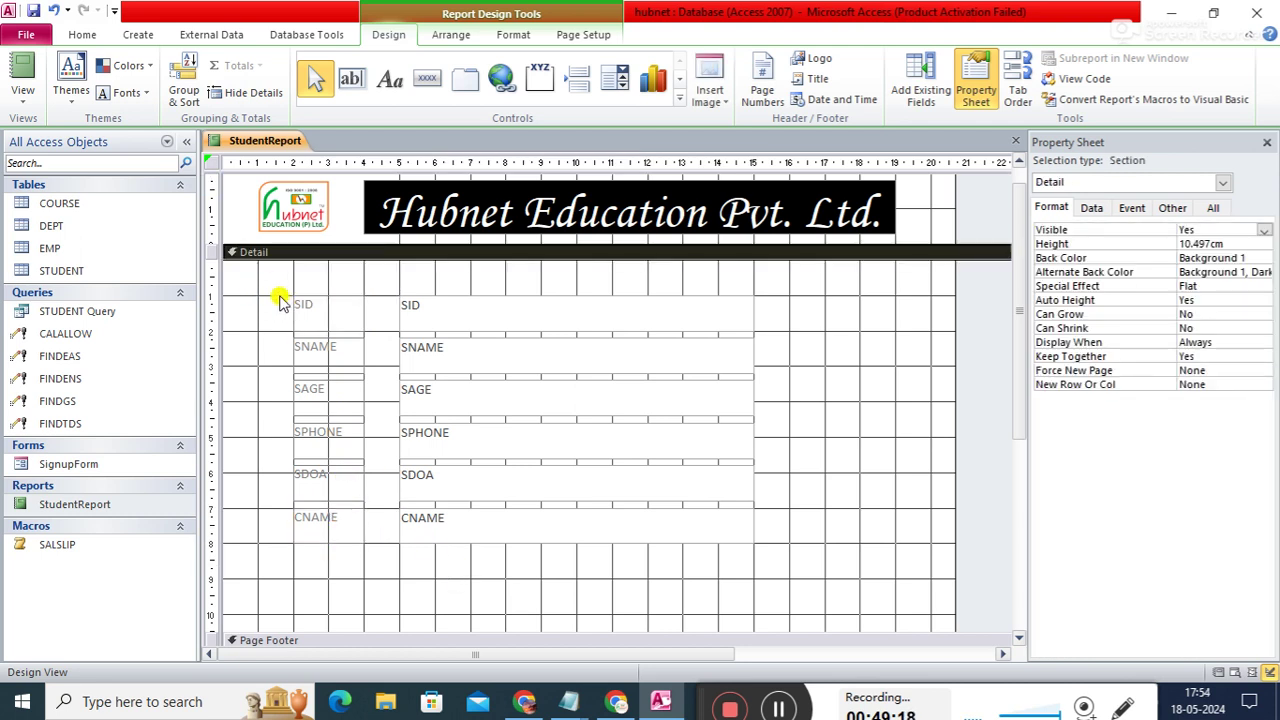
pyautogui.moveTo(266, 289); pyautogui.dragTo(799, 553)
pyautogui.moveTo(712, 410); pyautogui.dragTo(785, 418)
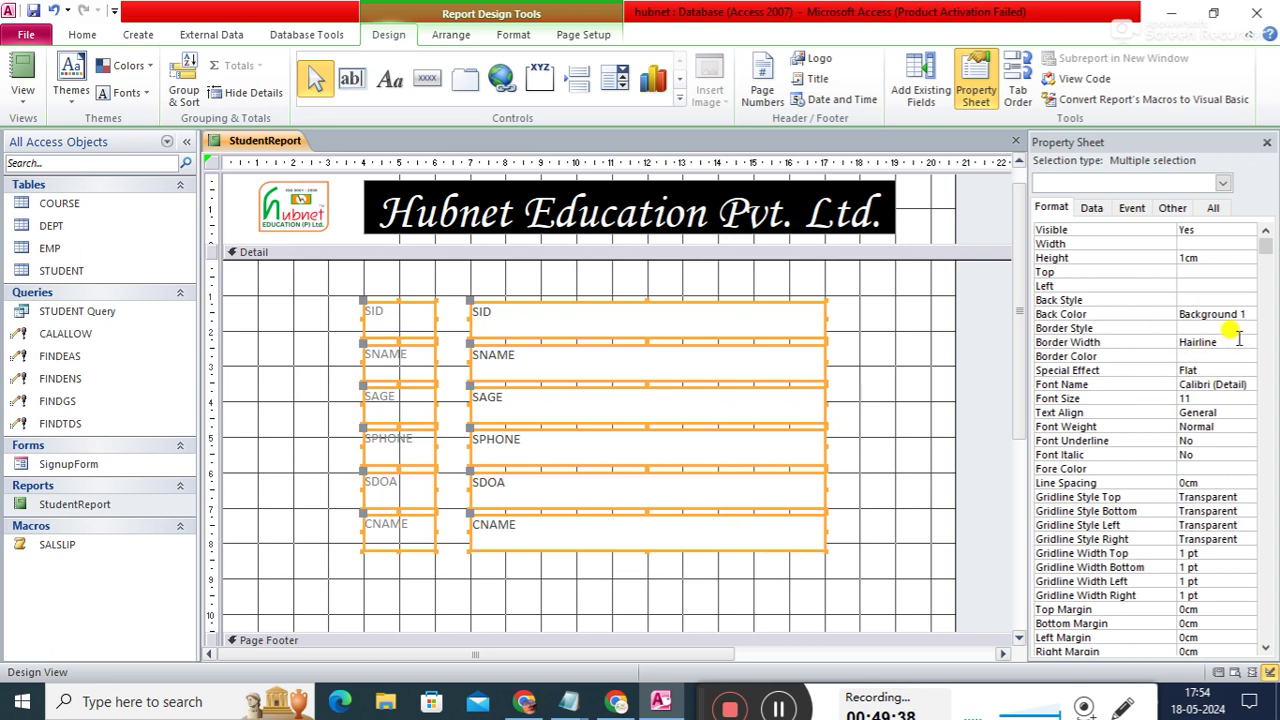
# - Give all field labels and text boxes a red 2 pt border
pyautogui.click(1236, 342)
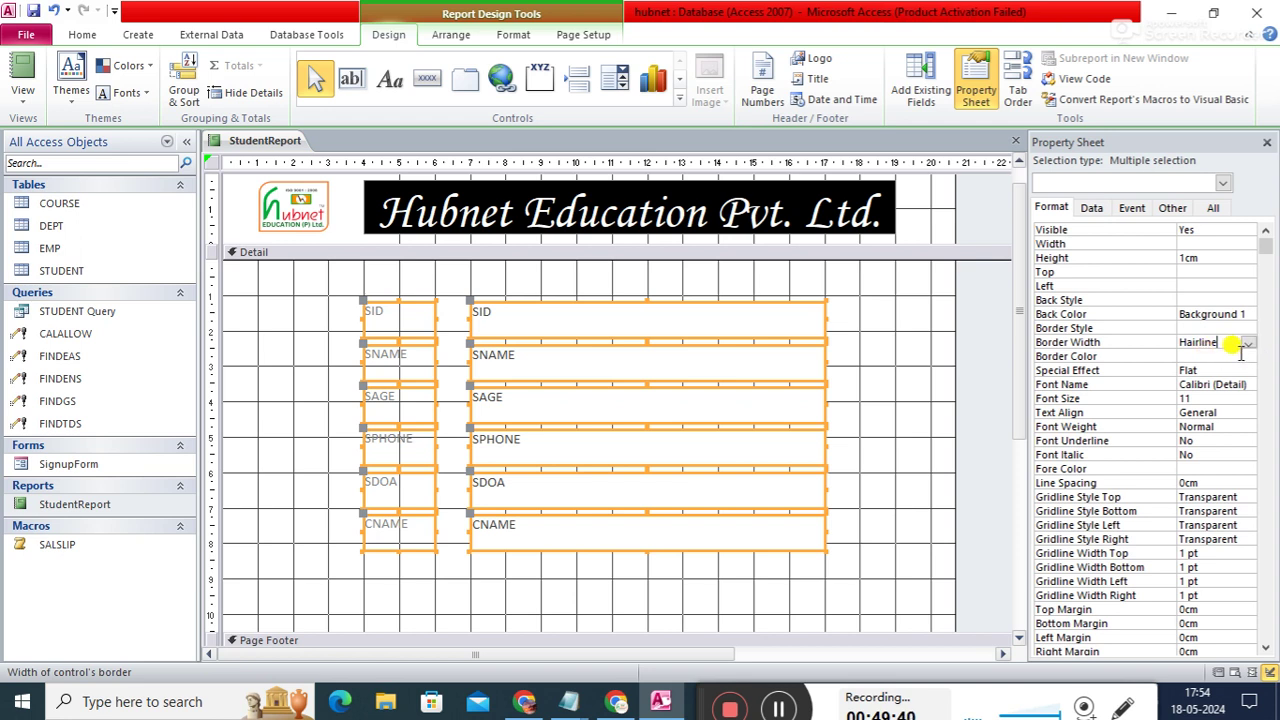
pyautogui.click(1240, 356)
pyautogui.click(1247, 357)
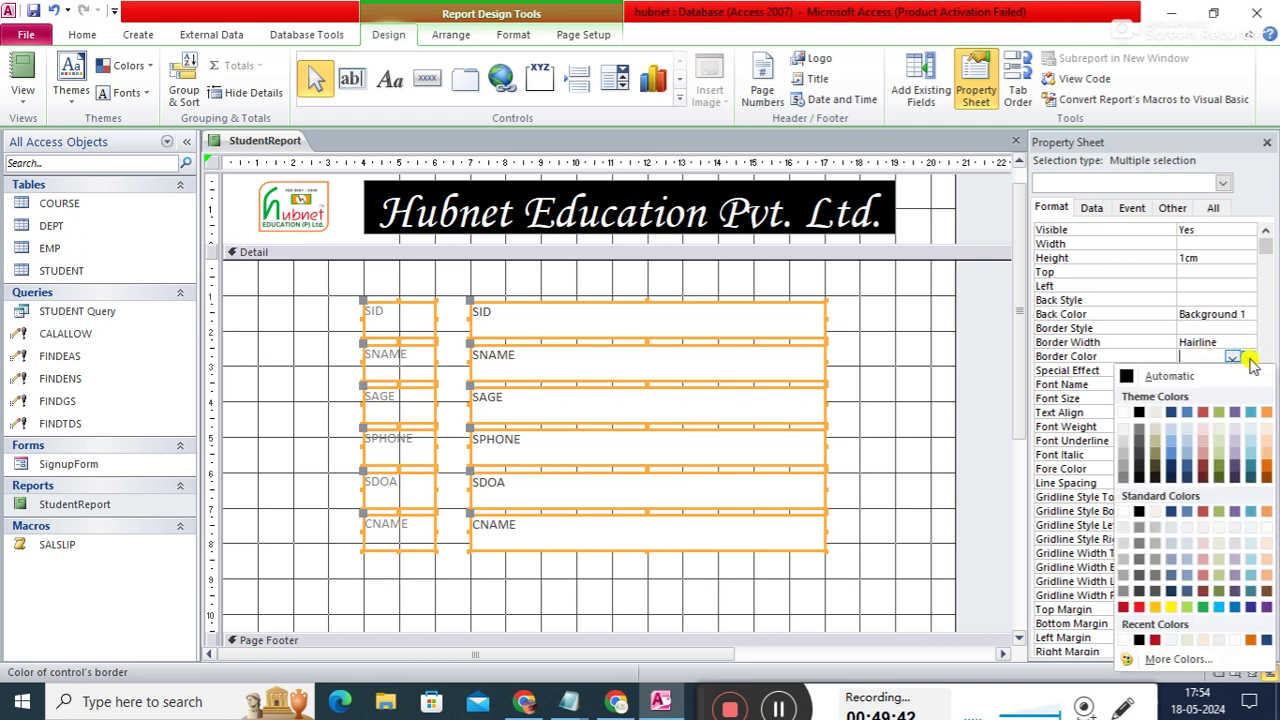
pyautogui.click(1130, 607)
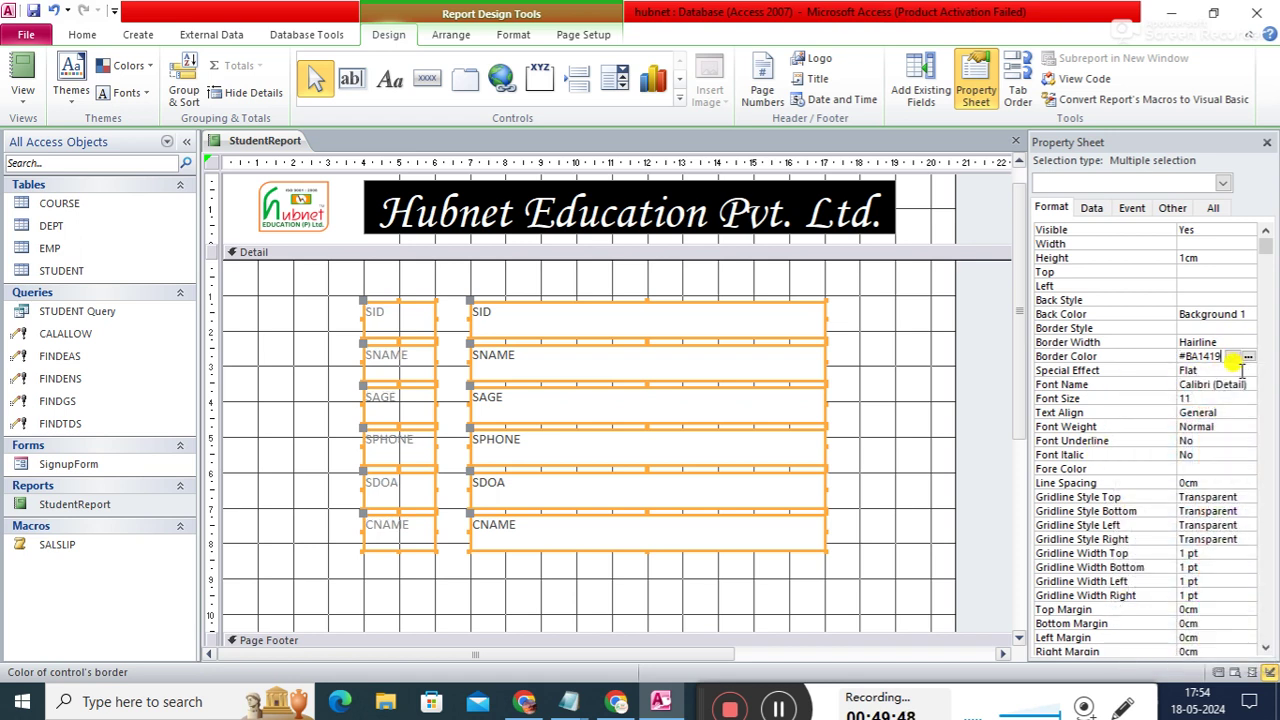
pyautogui.click(1232, 341)
pyautogui.click(1248, 342)
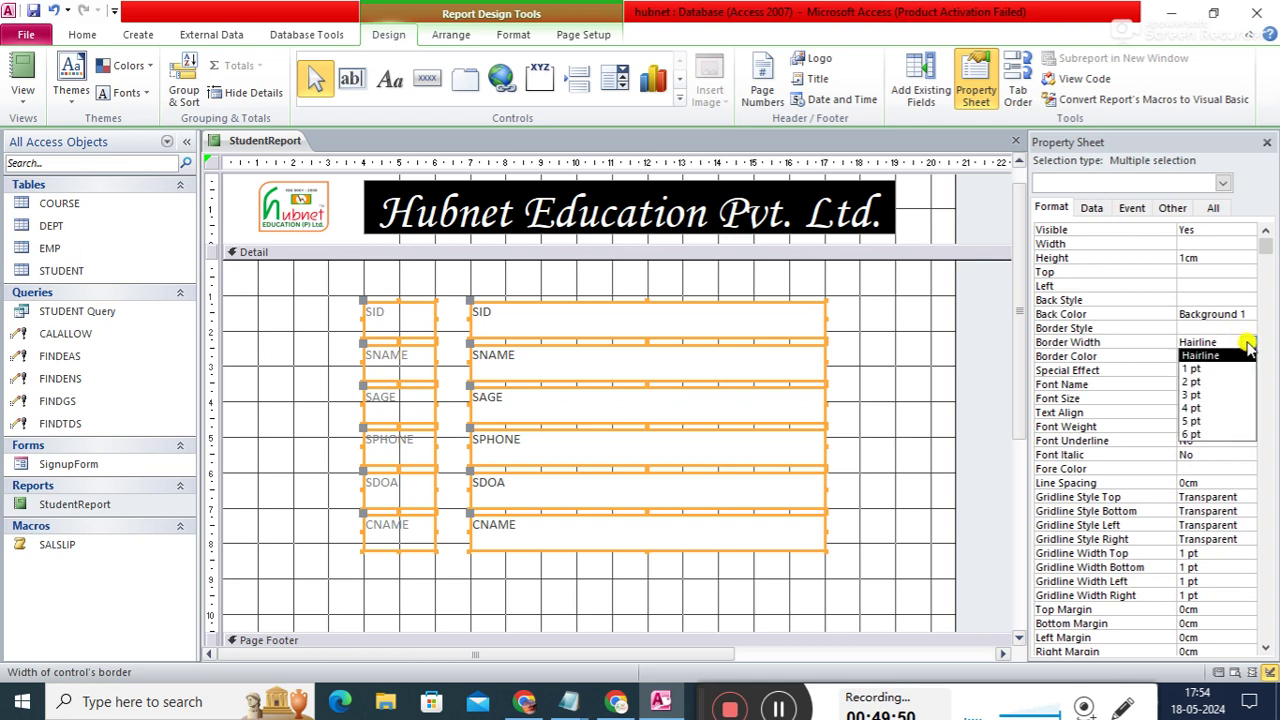
pyautogui.click(1193, 381)
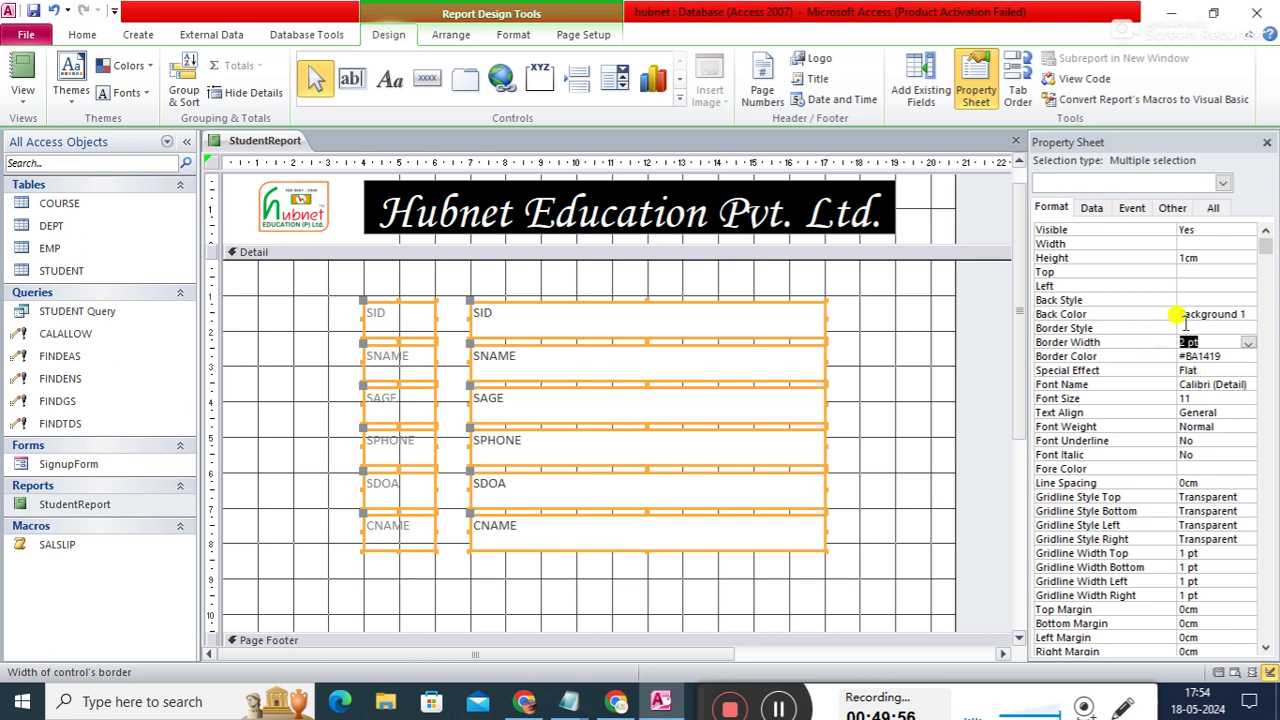
# - Fill the field controls black (Text 1) and make their text white (Background 1)
pyautogui.click(1226, 312)
pyautogui.click(1245, 313)
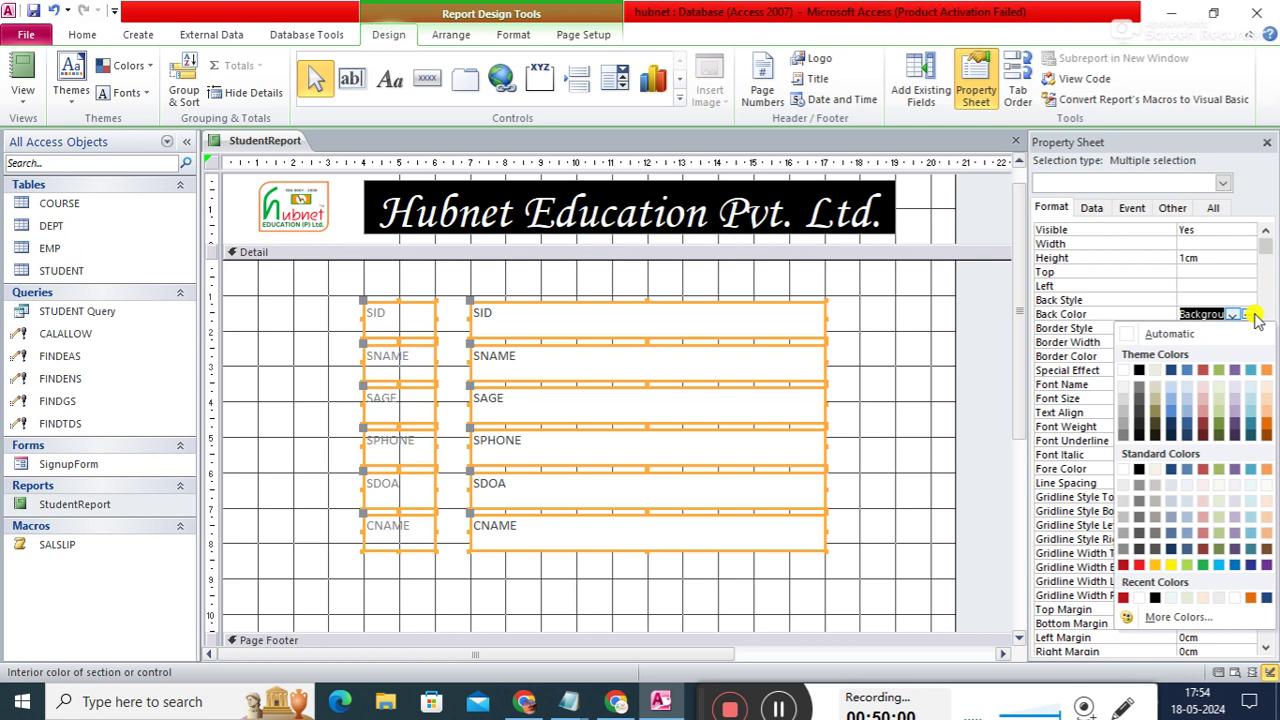
pyautogui.click(1140, 370)
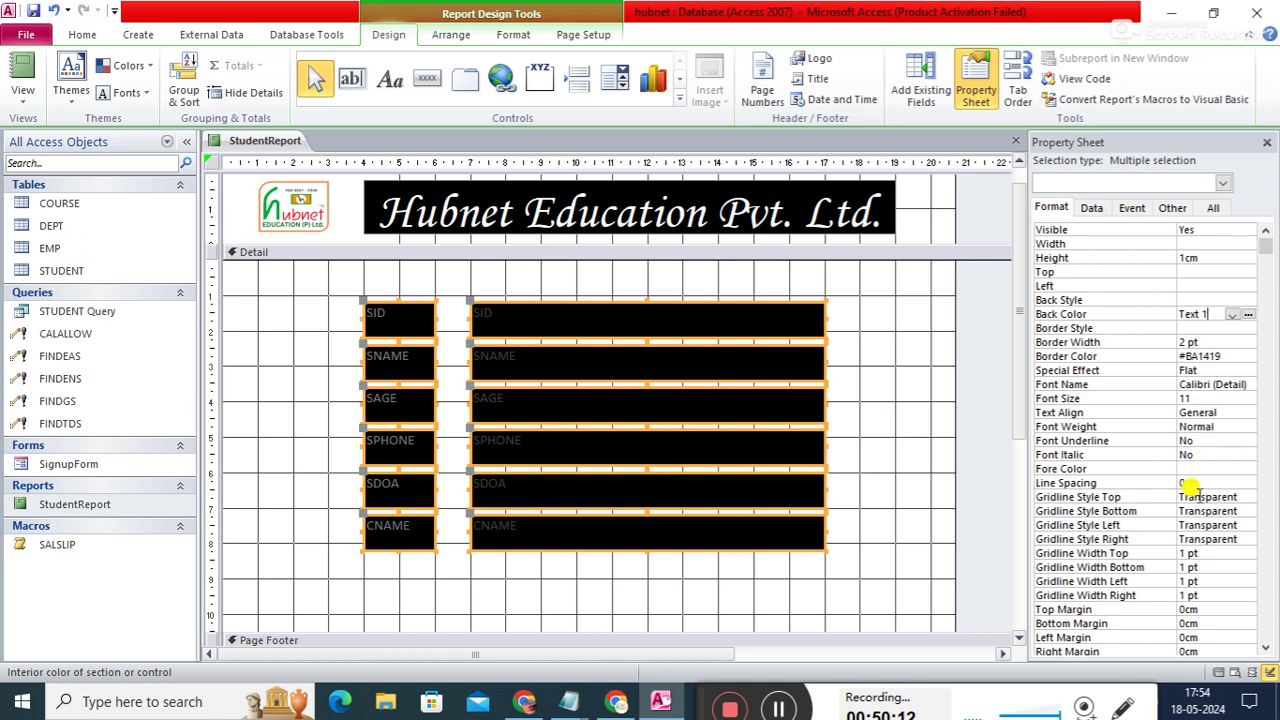
pyautogui.click(1210, 468)
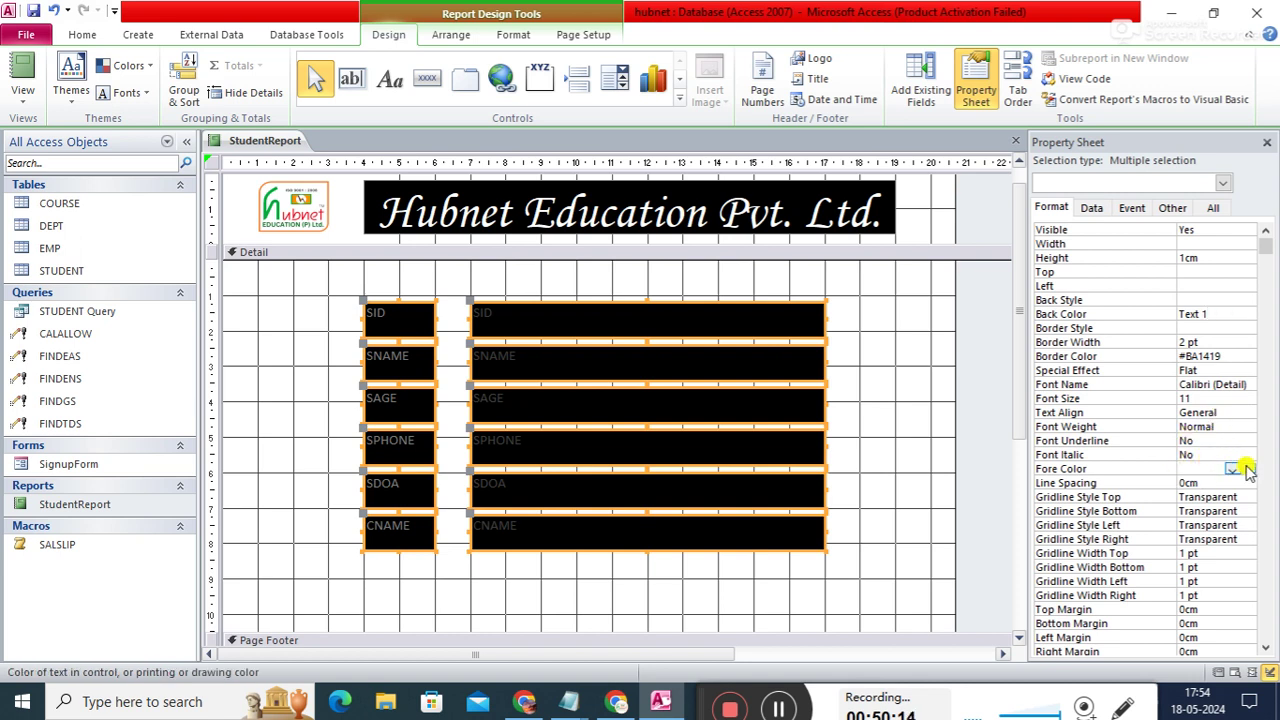
pyautogui.click(1233, 468)
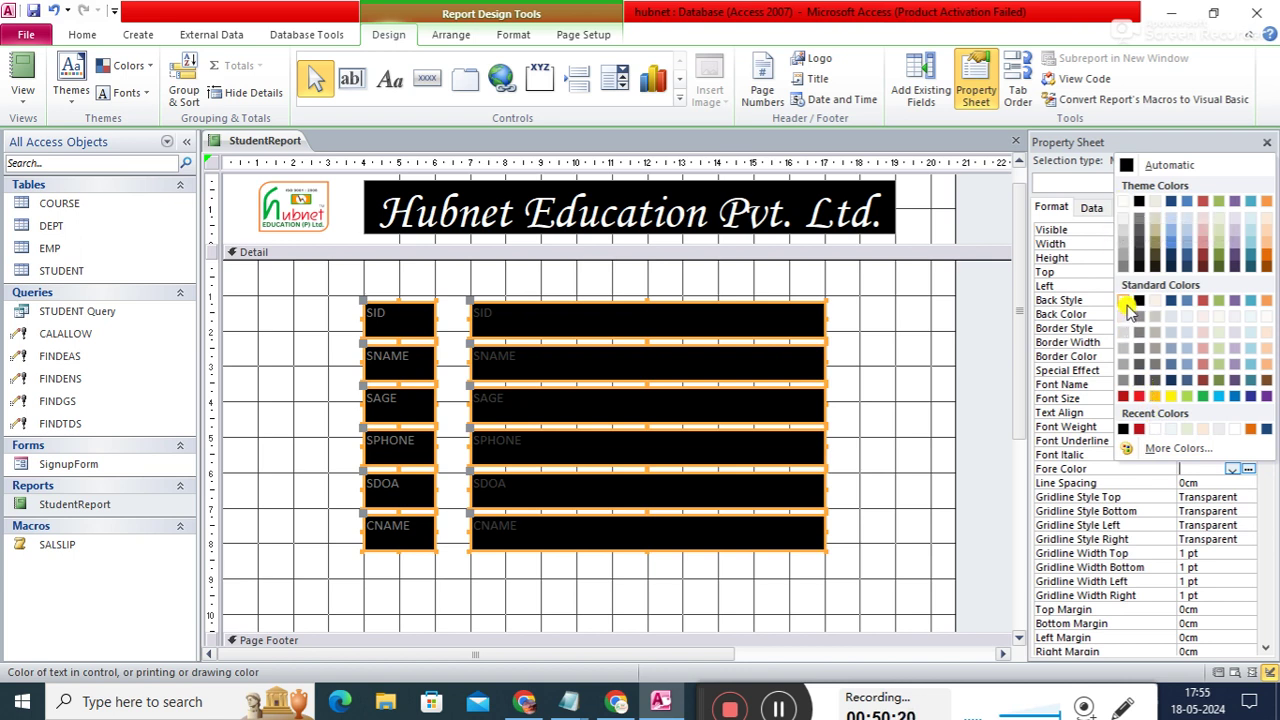
pyautogui.click(1124, 201)
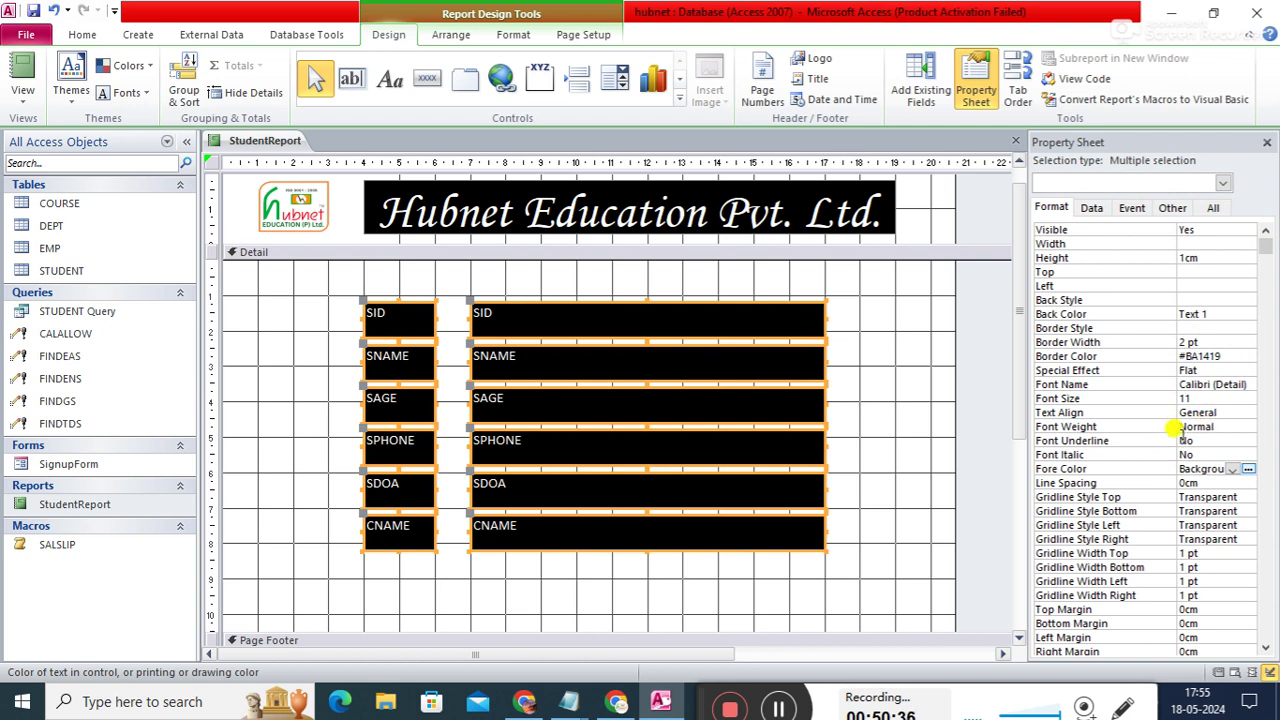
# - Change the field controls' font to Times New Roman and set the font size to 18
pyautogui.click(1222, 384)
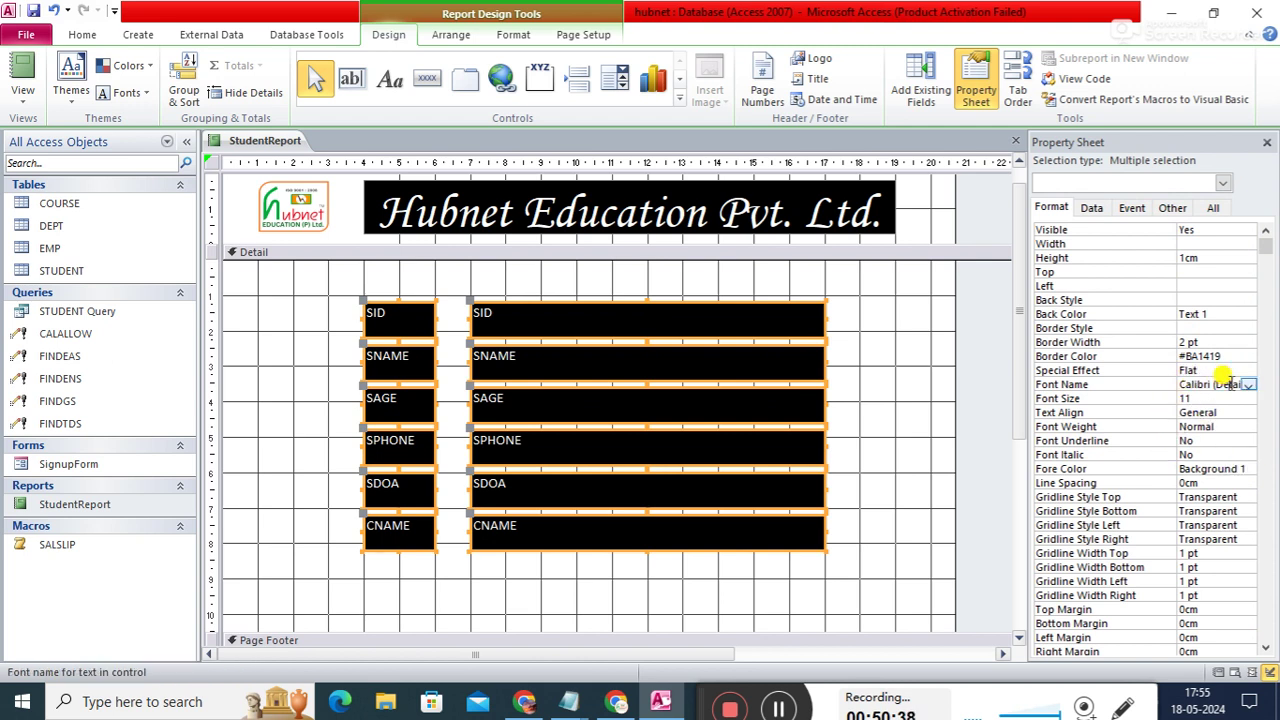
pyautogui.click(1250, 386)
pyautogui.moveTo(1250, 412); pyautogui.dragTo(1253, 566)
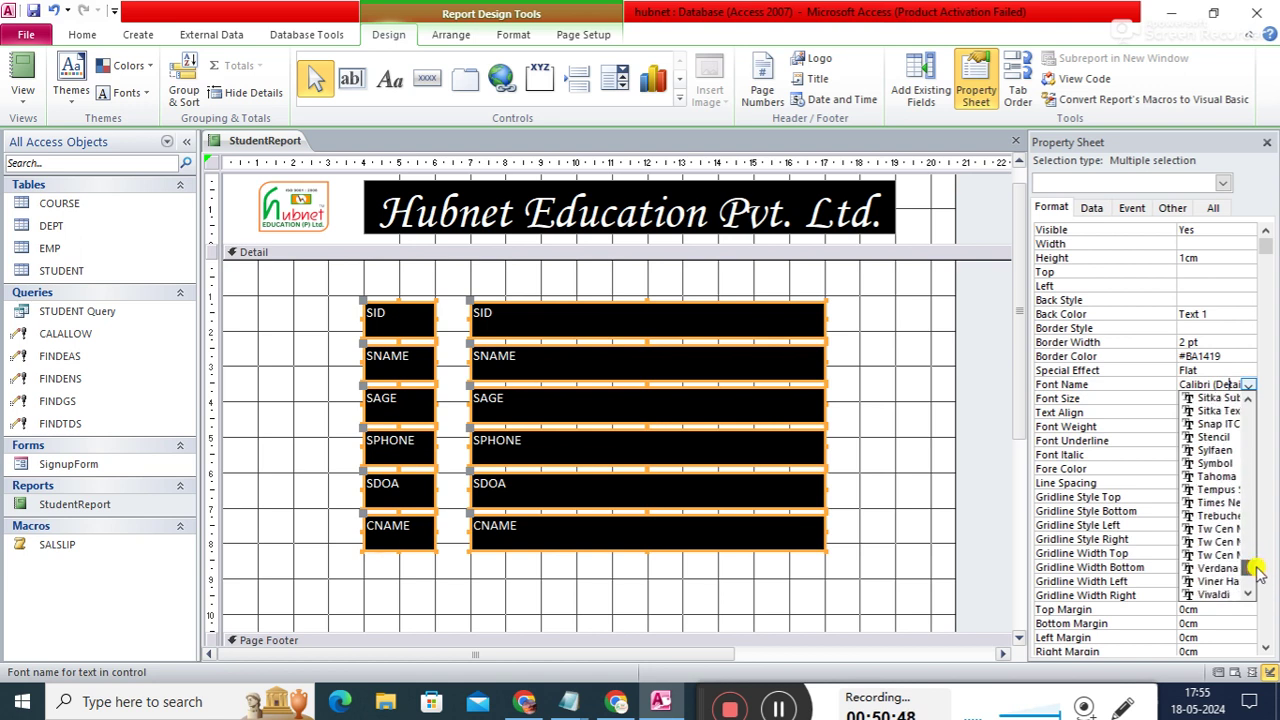
pyautogui.click(1218, 503)
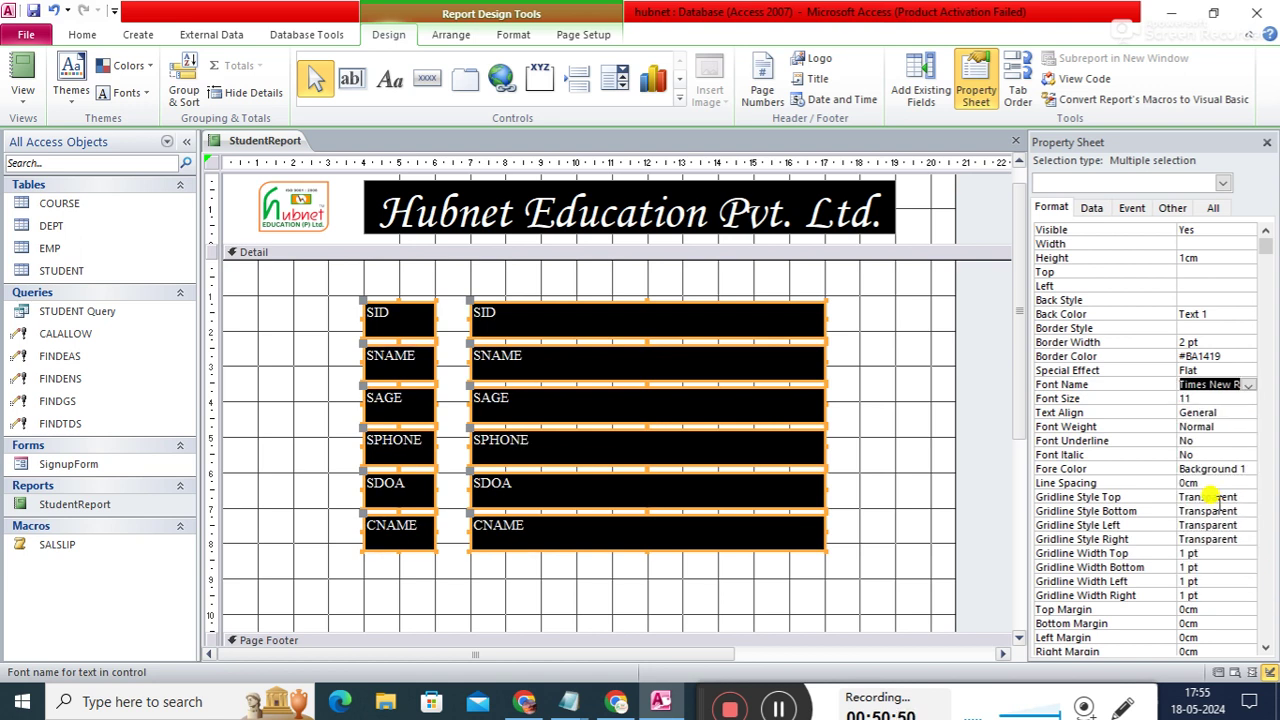
pyautogui.click(1196, 397)
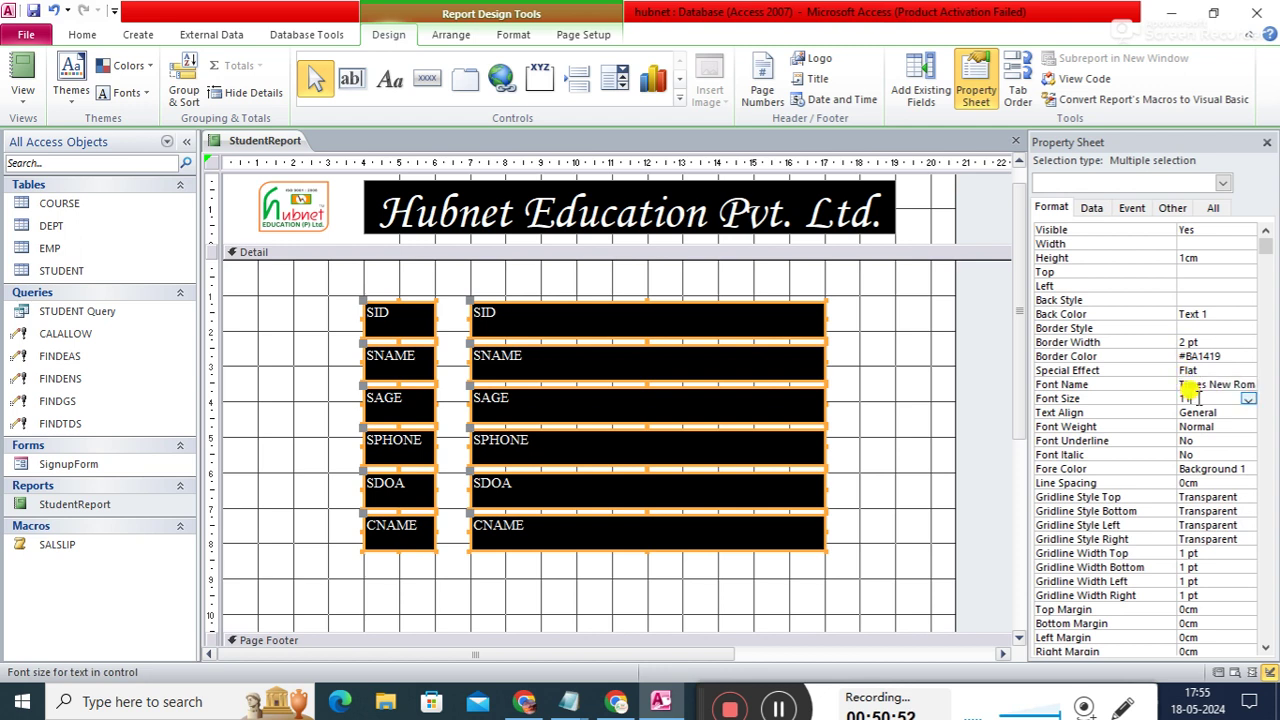
pyautogui.write('16')
pyautogui.press('Return')
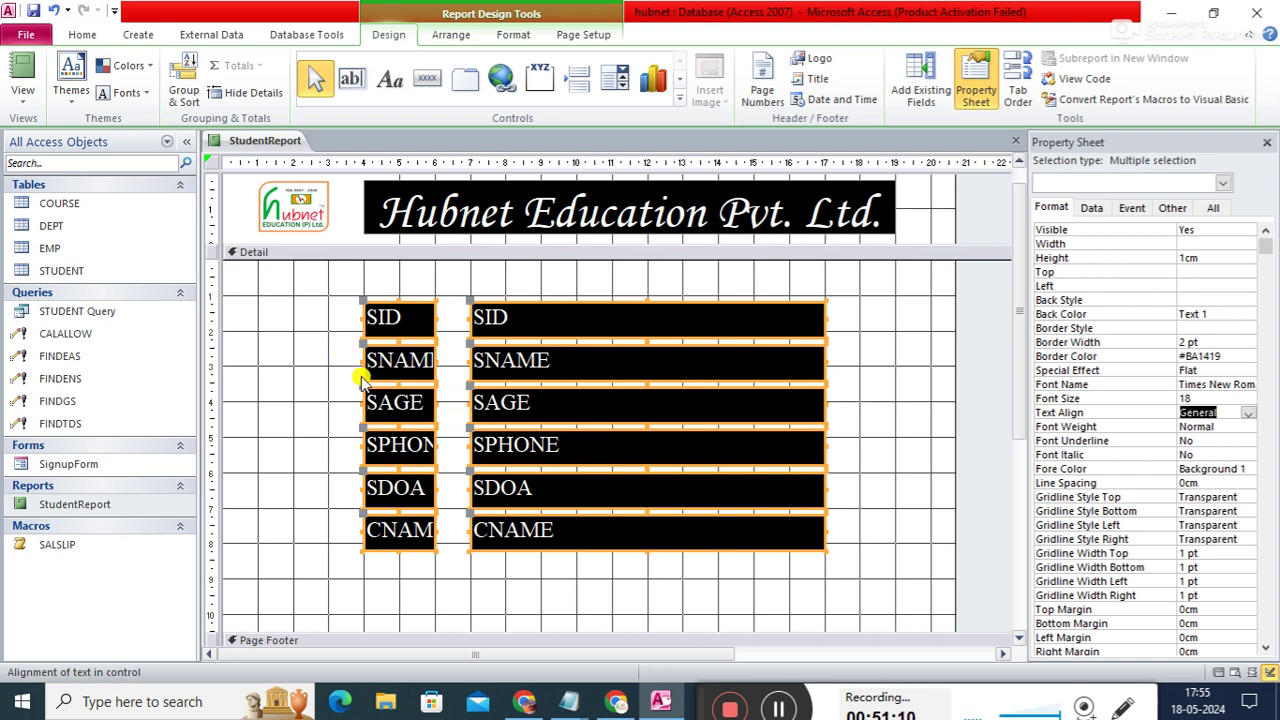
# - Select all six field labels and set their width to 2.5cm
pyautogui.click(795, 290)
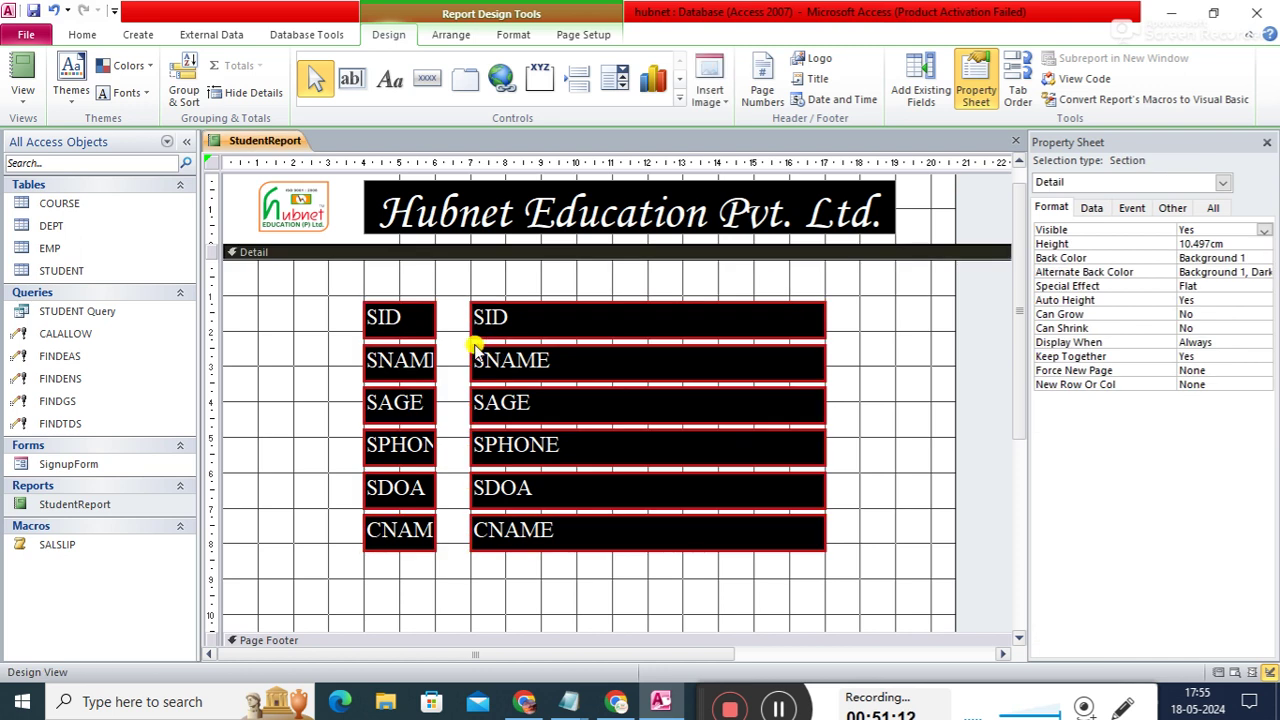
pyautogui.click(410, 321)
pyautogui.keyDown('shift'); pyautogui.click(420, 368); pyautogui.keyUp('shift')
pyautogui.keyDown('shift'); pyautogui.click(413, 412); pyautogui.keyUp('shift')
pyautogui.keyDown('shift'); pyautogui.click(405, 448); pyautogui.keyUp('shift')
pyautogui.keyDown('shift'); pyautogui.click(408, 492); pyautogui.keyUp('shift')
pyautogui.keyDown('shift'); pyautogui.click(405, 535); pyautogui.keyUp('shift')
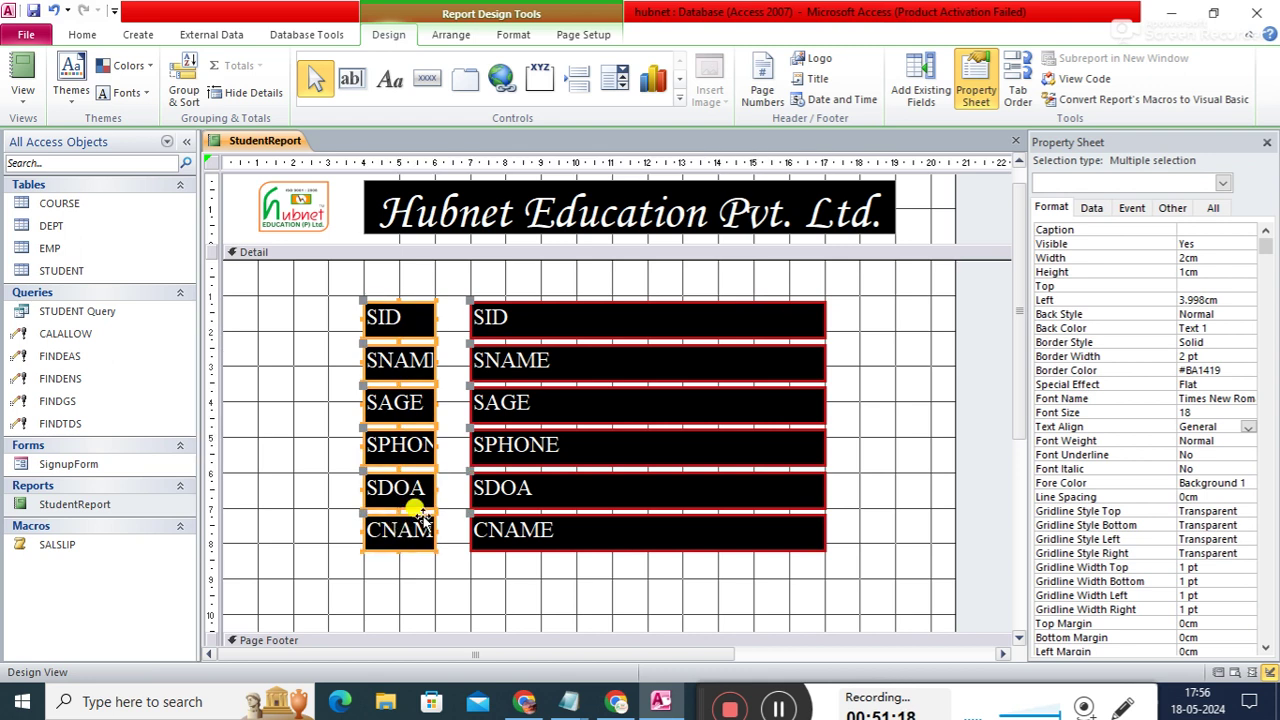
pyautogui.click(1219, 252)
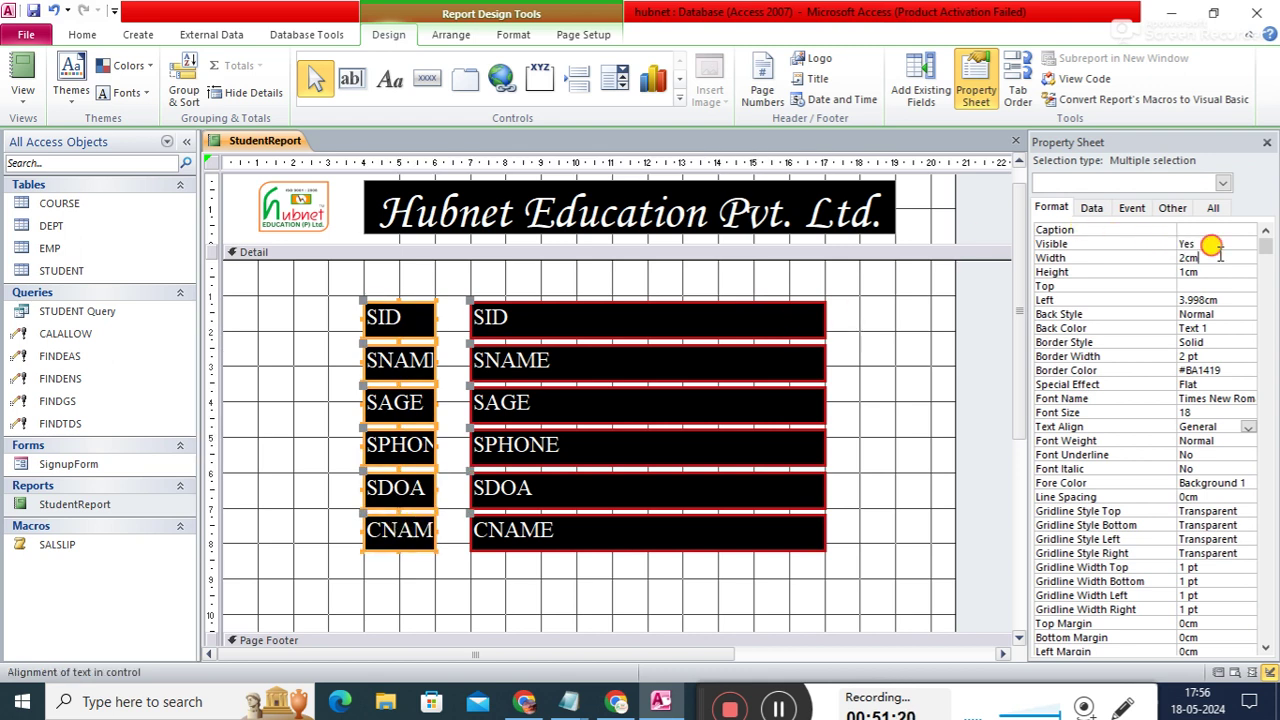
pyautogui.press('BackSpace')
pyautogui.press('BackSpace')
pyautogui.press('BackSpace')
pyautogui.write('2.5')
pyautogui.press('Return')
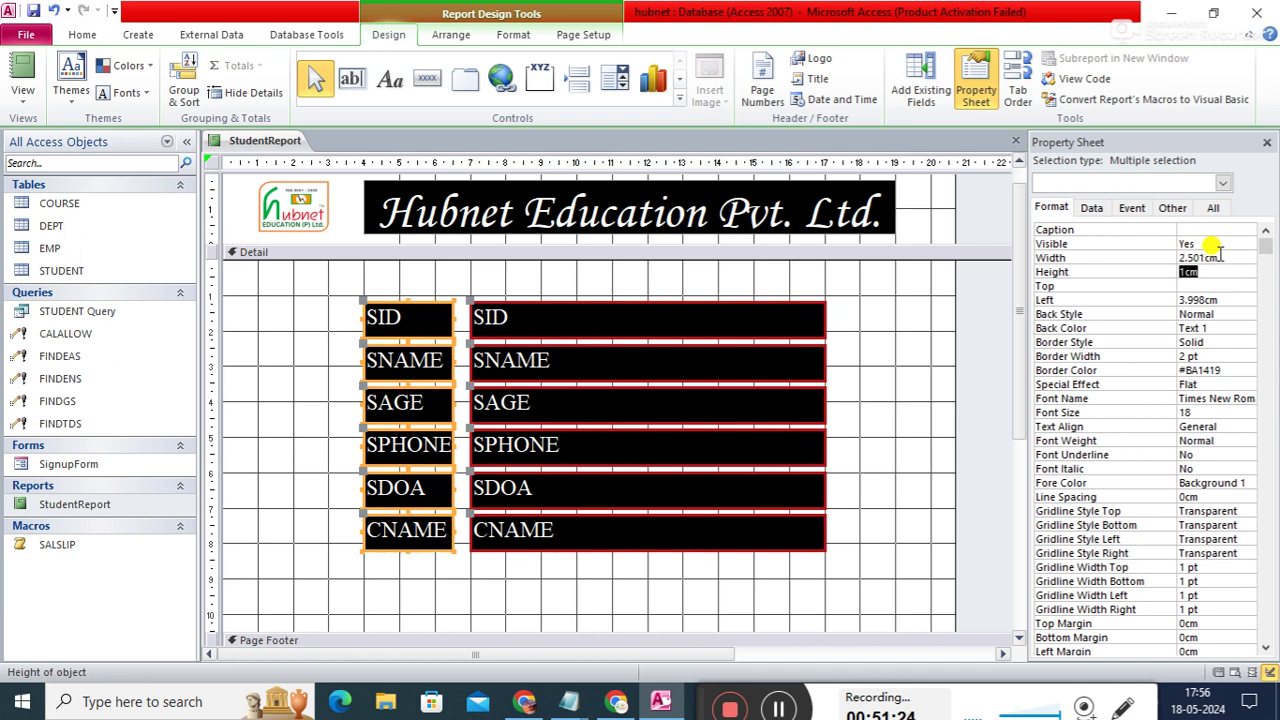
# - Change the label width to 3cm and nudge the labels left, undoing a stray SID row move
pyautogui.click(1222, 256)
pyautogui.press('BackSpace')
pyautogui.press('BackSpace')
pyautogui.press('BackSpace')
pyautogui.press('BackSpace')
pyautogui.press('BackSpace')
pyautogui.press('BackSpace')
pyautogui.press('BackSpace')
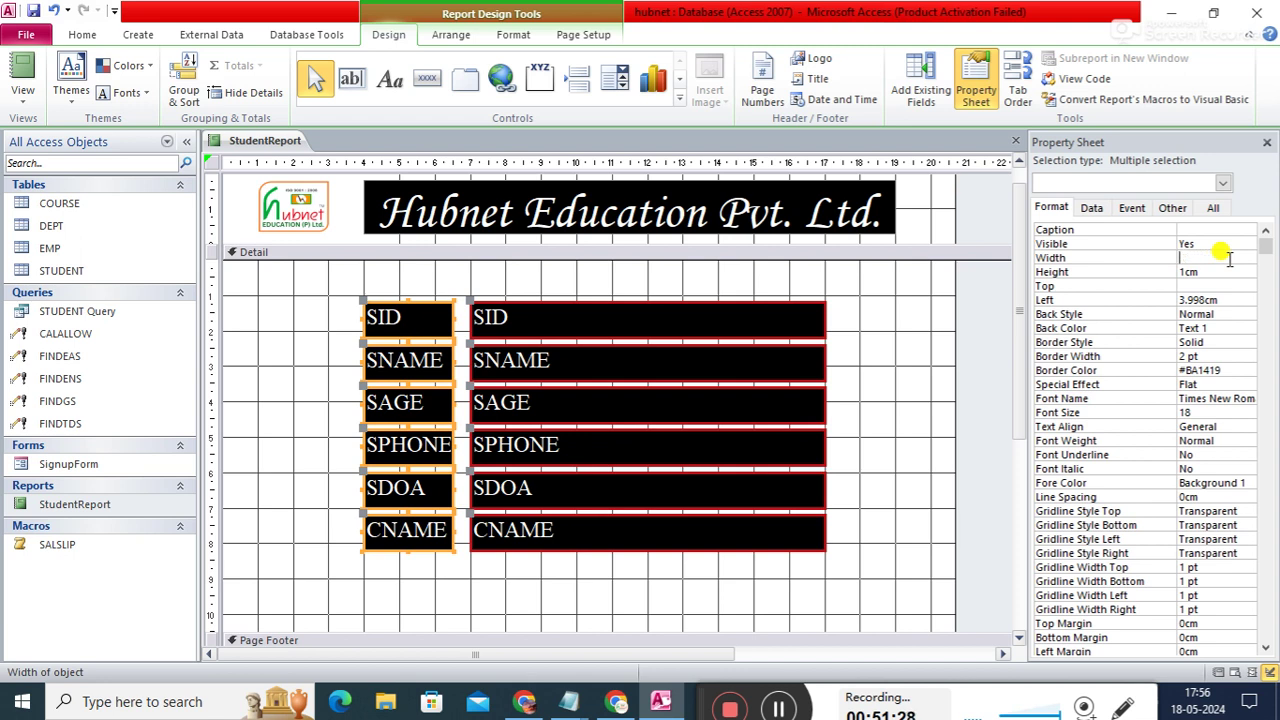
pyautogui.press('Return')
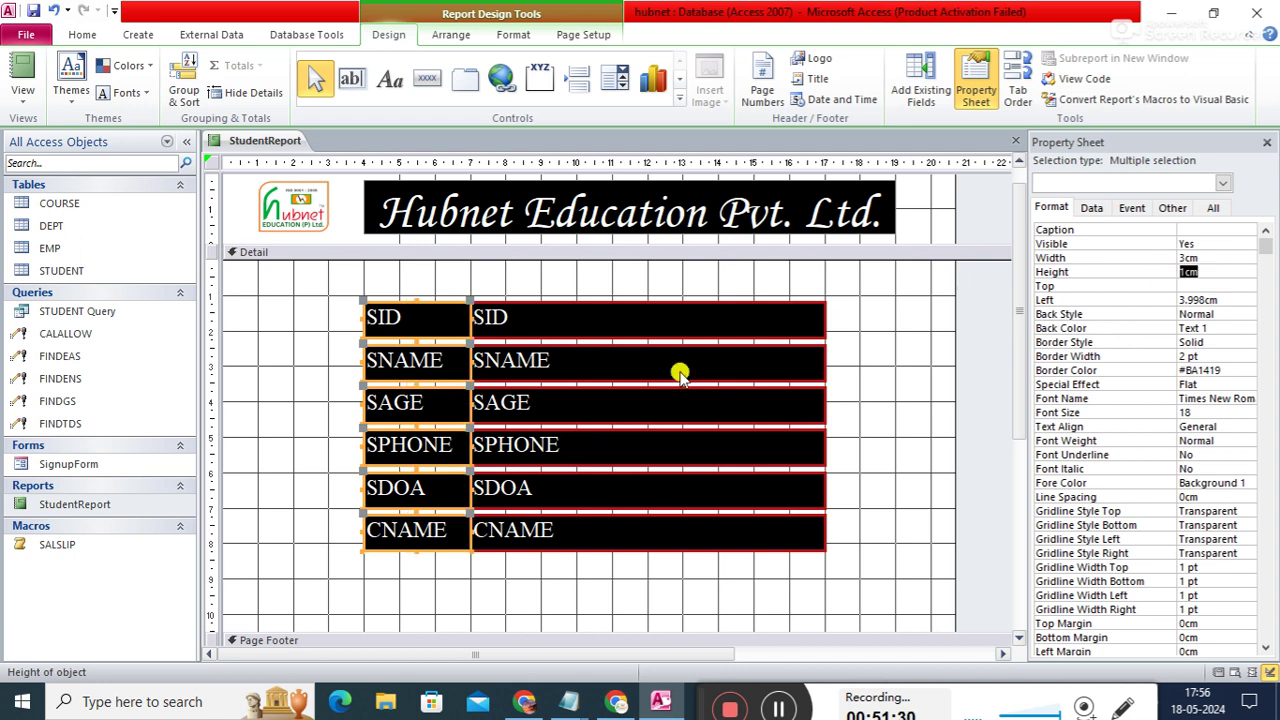
pyautogui.moveTo(395, 313); pyautogui.dragTo(372, 320)
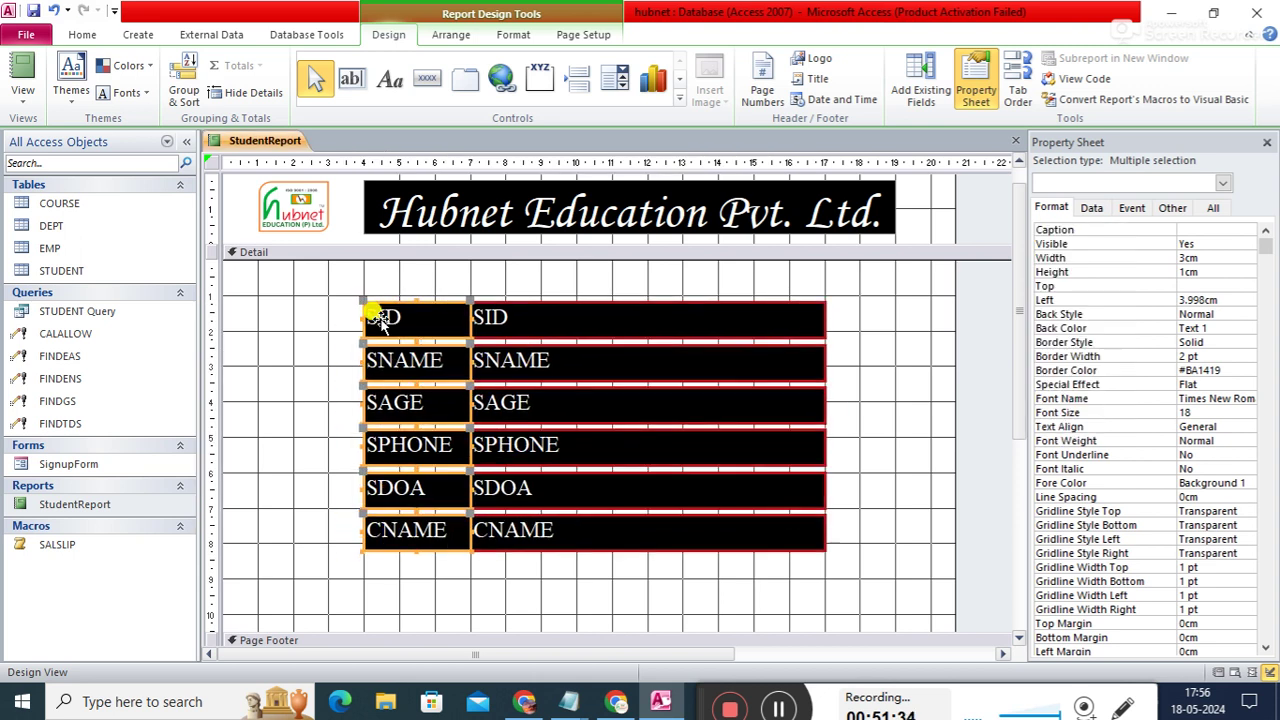
pyautogui.click(888, 390)
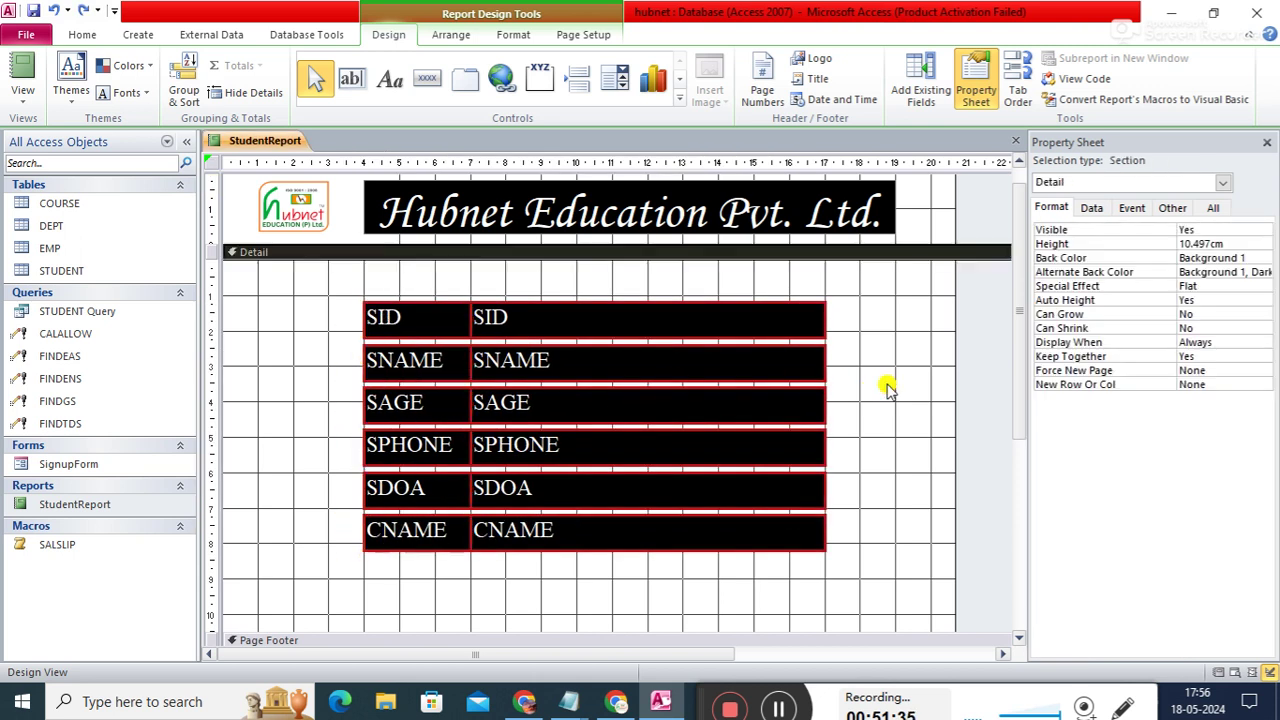
pyautogui.click(388, 318)
pyautogui.moveTo(368, 334); pyautogui.dragTo(357, 336)
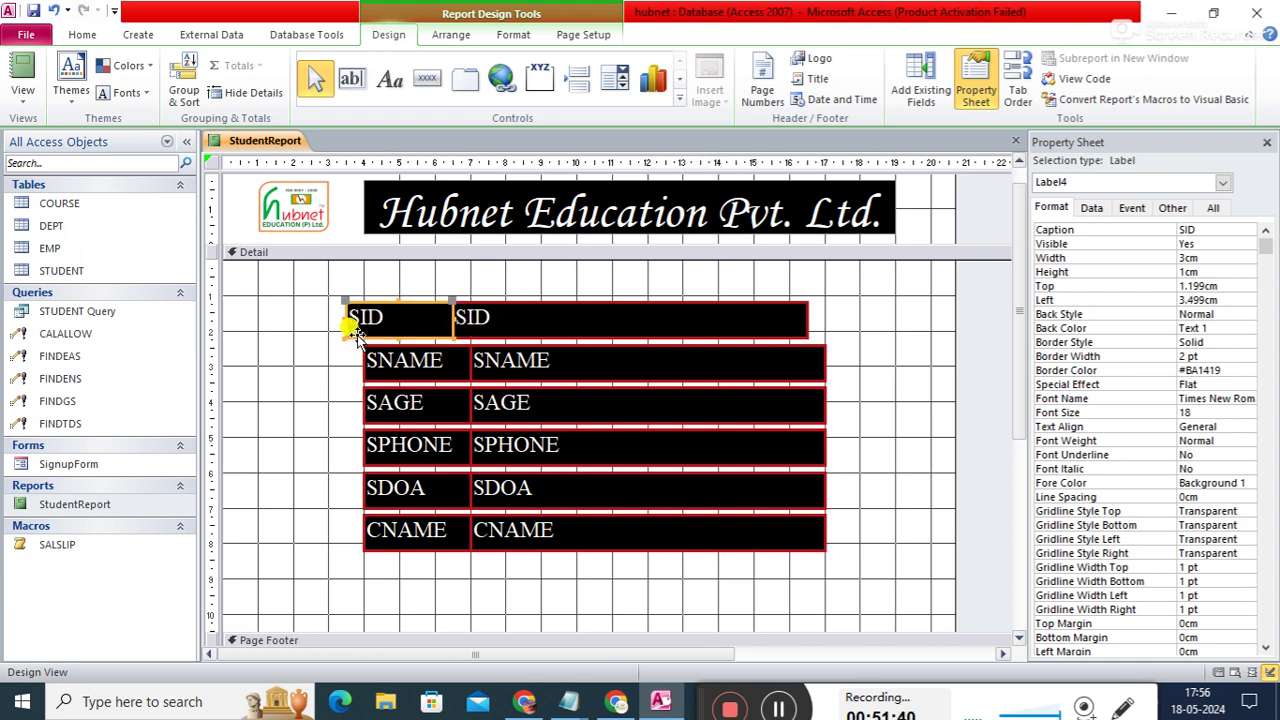
pyautogui.hotkey('ctrl', 'z')
# - Reselect the six field labels and set their width to 2.6cm
pyautogui.click(894, 372)
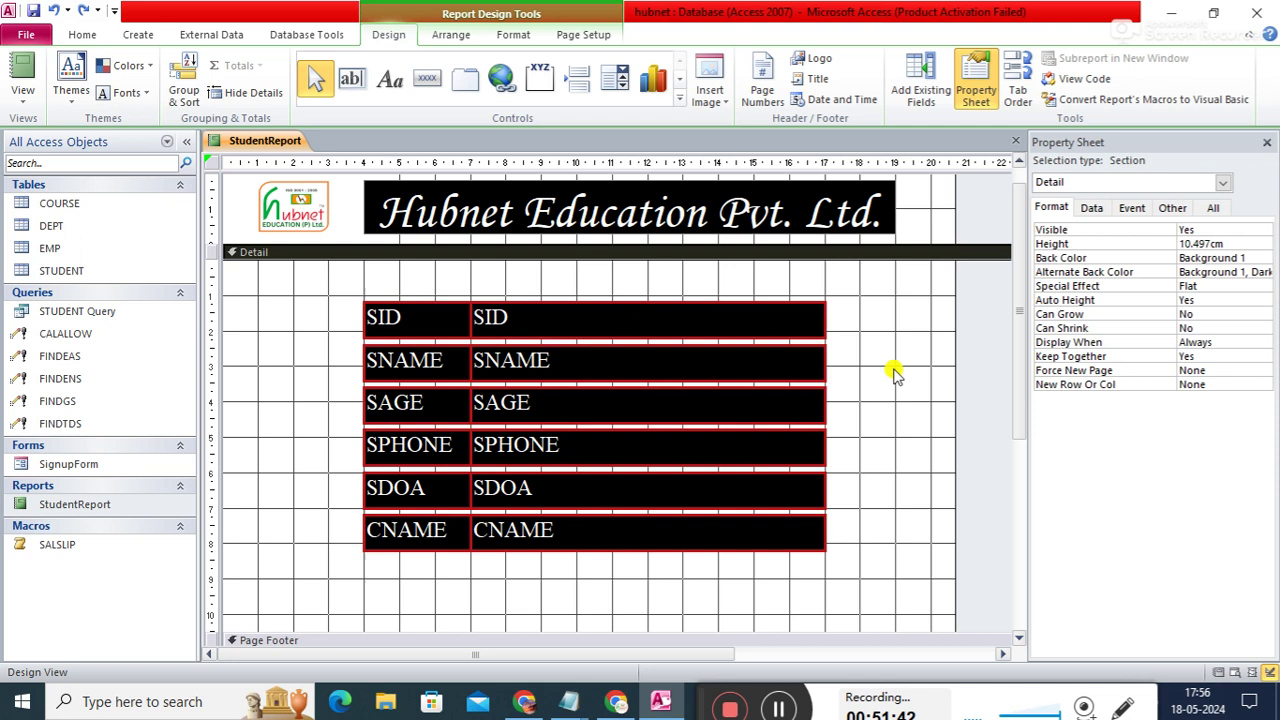
pyautogui.click(425, 316)
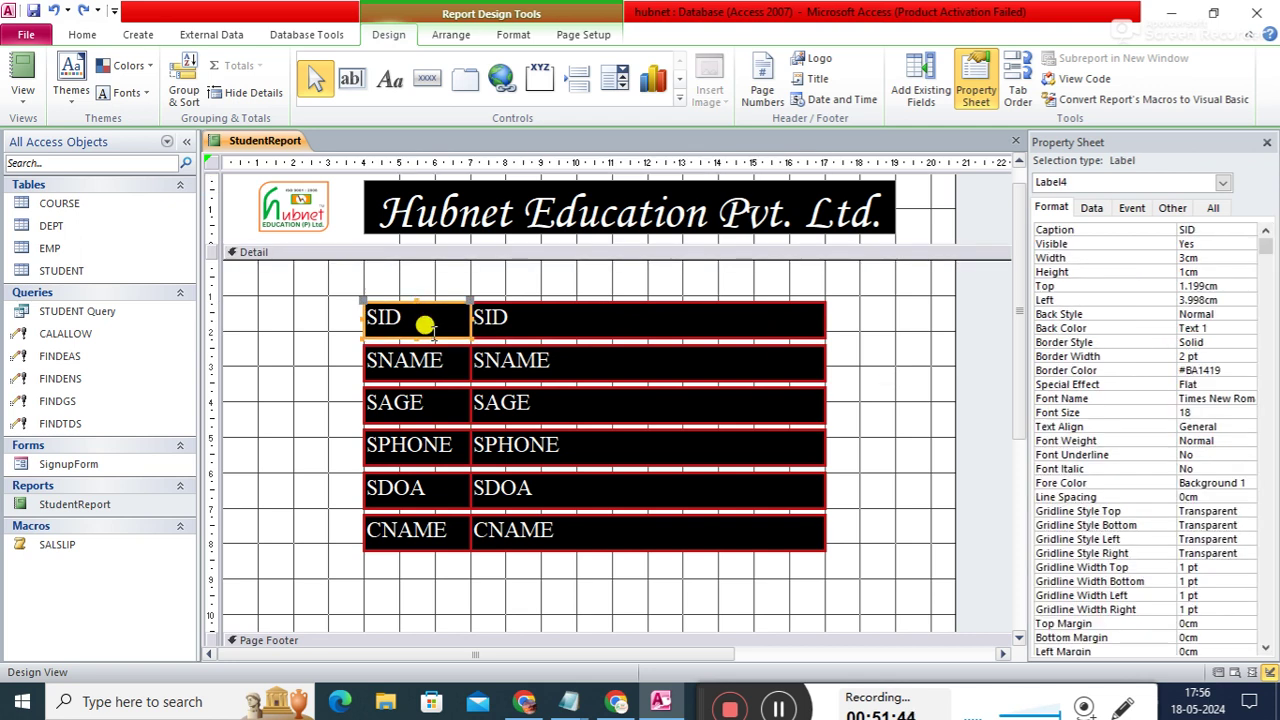
pyautogui.click(424, 326)
pyautogui.keyDown('shift'); pyautogui.click(428, 375); pyautogui.keyUp('shift')
pyautogui.keyDown('shift'); pyautogui.click(429, 409); pyautogui.keyUp('shift')
pyautogui.keyDown('shift'); pyautogui.click(432, 450); pyautogui.keyUp('shift')
pyautogui.keyDown('shift'); pyautogui.click(424, 490); pyautogui.keyUp('shift')
pyautogui.keyDown('shift'); pyautogui.click(424, 530); pyautogui.keyUp('shift')
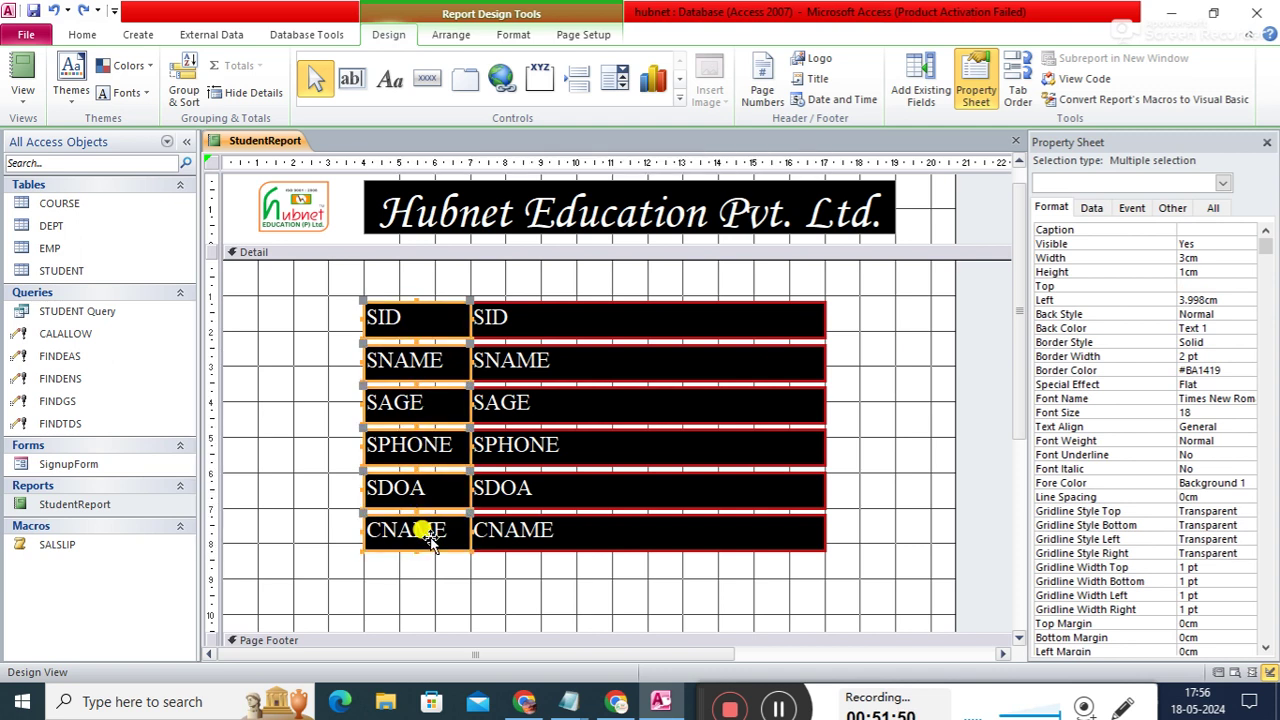
pyautogui.click(1216, 256)
pyautogui.press('BackSpace')
pyautogui.press('BackSpace')
pyautogui.write('2.6')
pyautogui.press('Return')
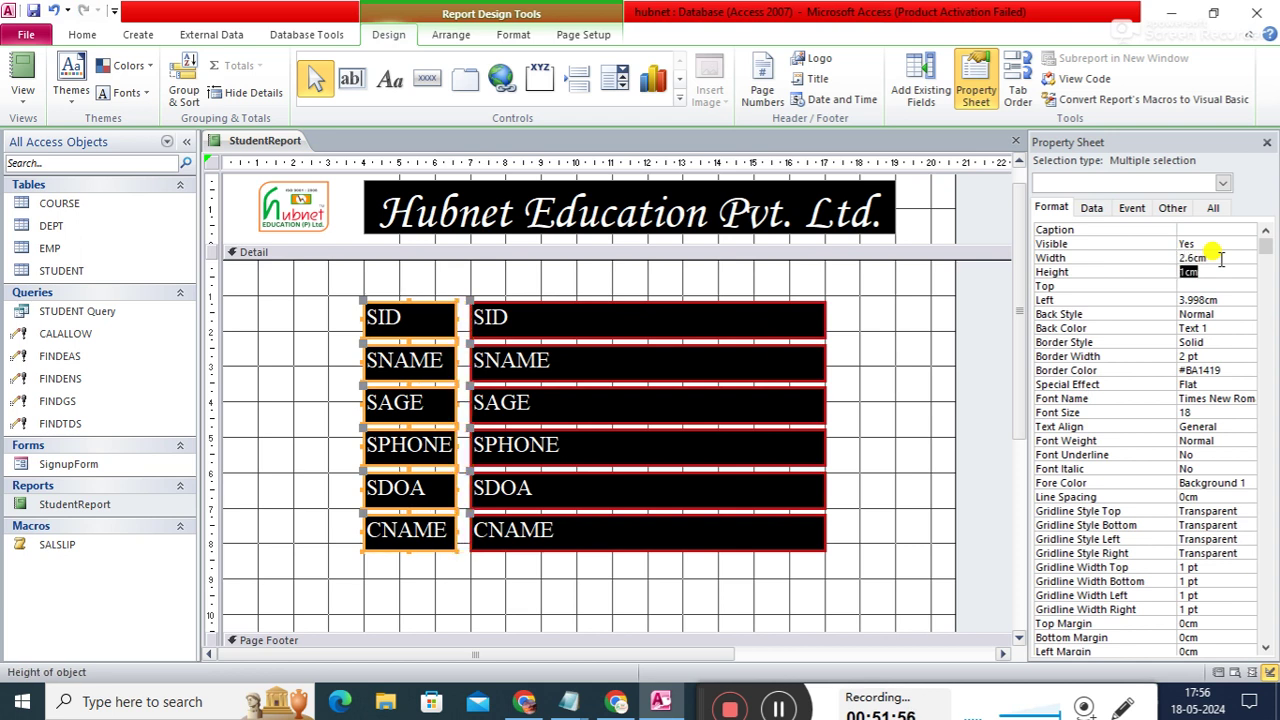
# - Refine the labels' width to 2.80cm
pyautogui.click(1215, 257)
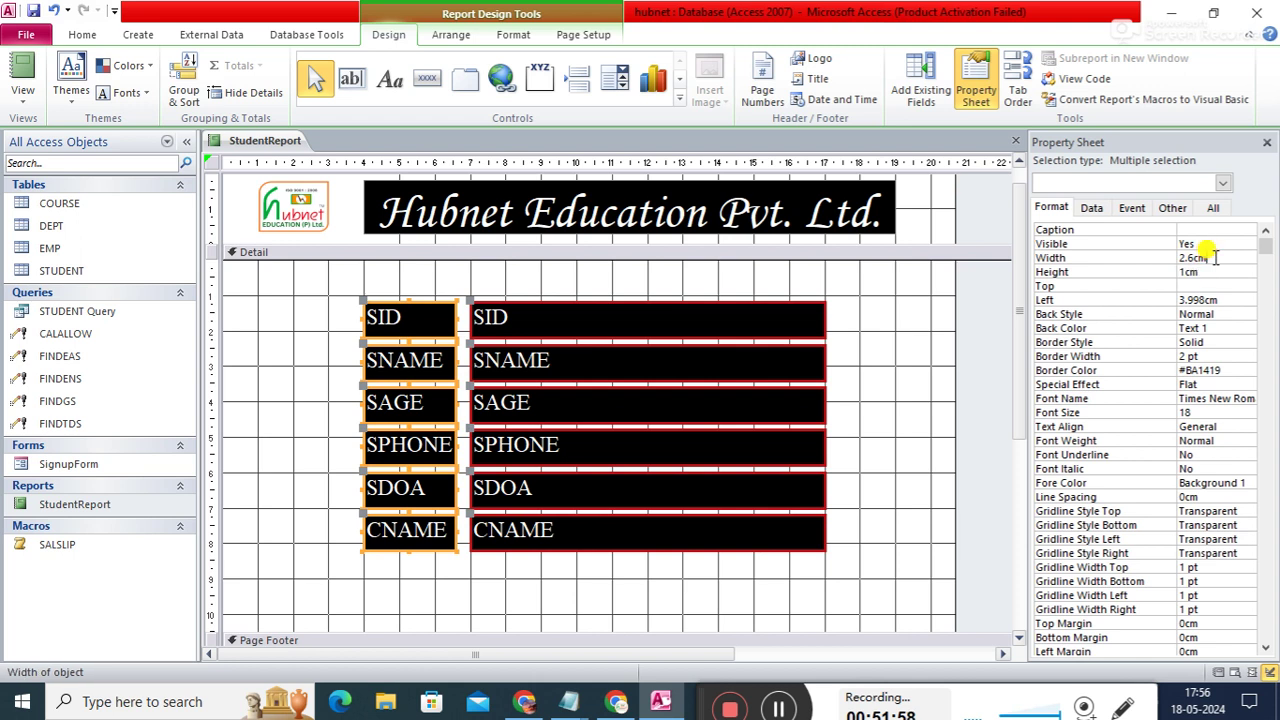
pyautogui.press('BackSpace')
pyautogui.press('BackSpace')
pyautogui.press('BackSpace')
pyautogui.write('8')
pyautogui.press('Return')
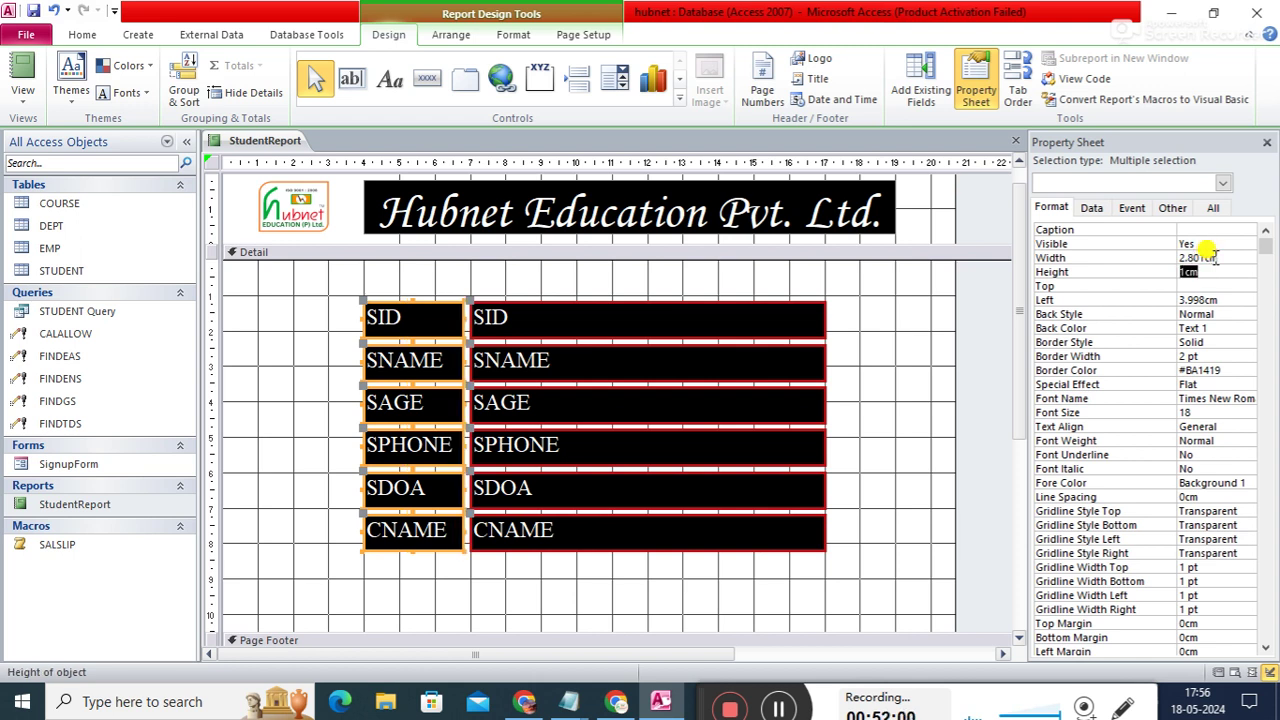
pyautogui.click(919, 381)
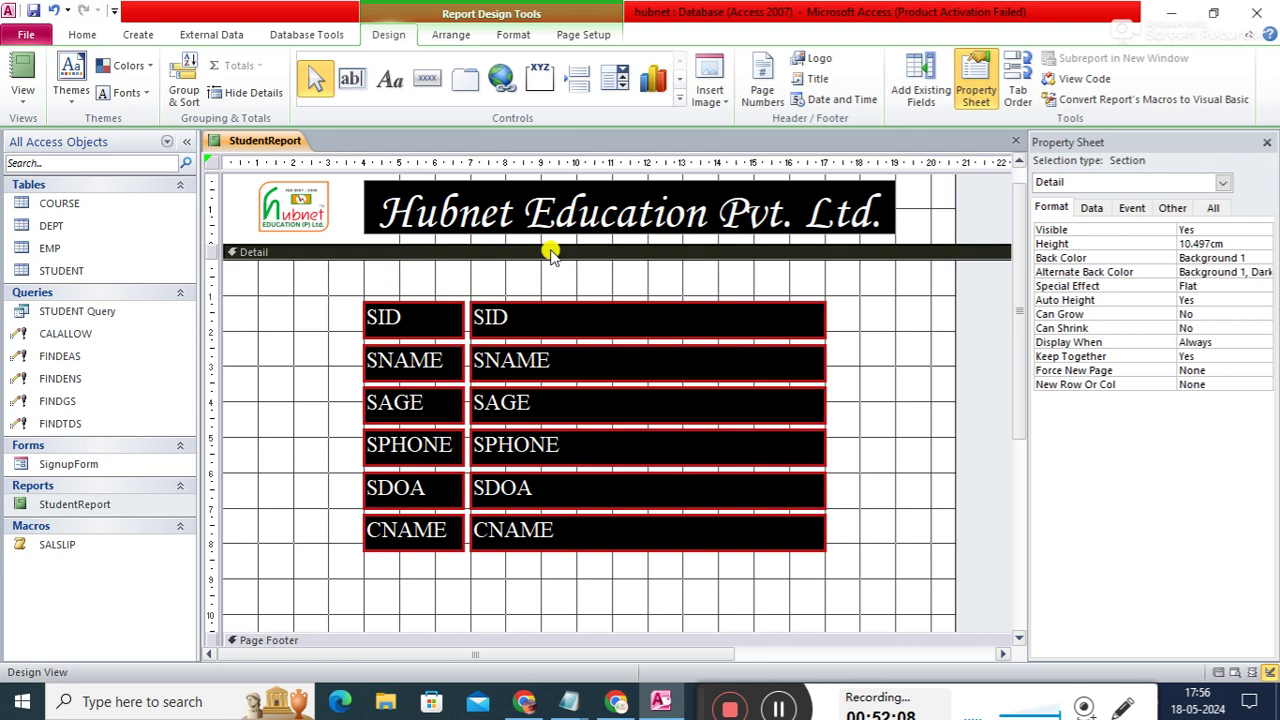
# - Close the StudentReport design using Close All from the tab's menu
pyautogui.rightClick(270, 148)
pyautogui.click(306, 163)
pyautogui.rightClick(258, 146)
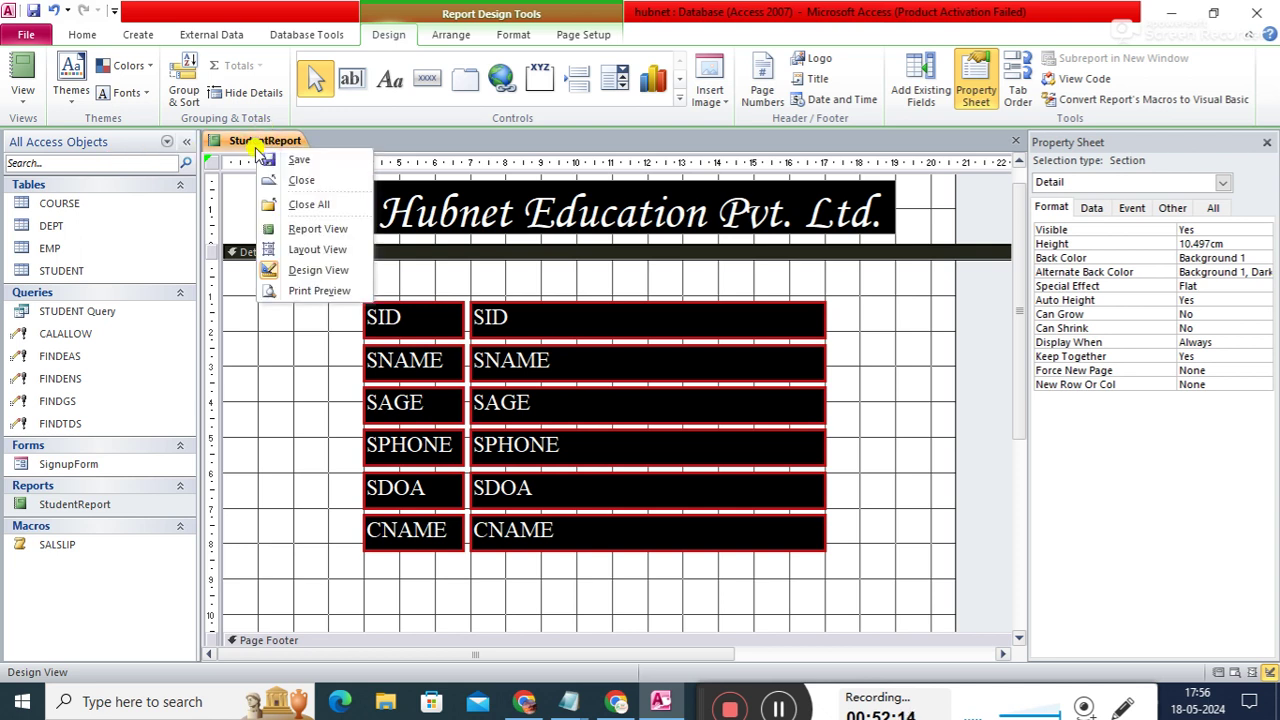
pyautogui.click(292, 204)
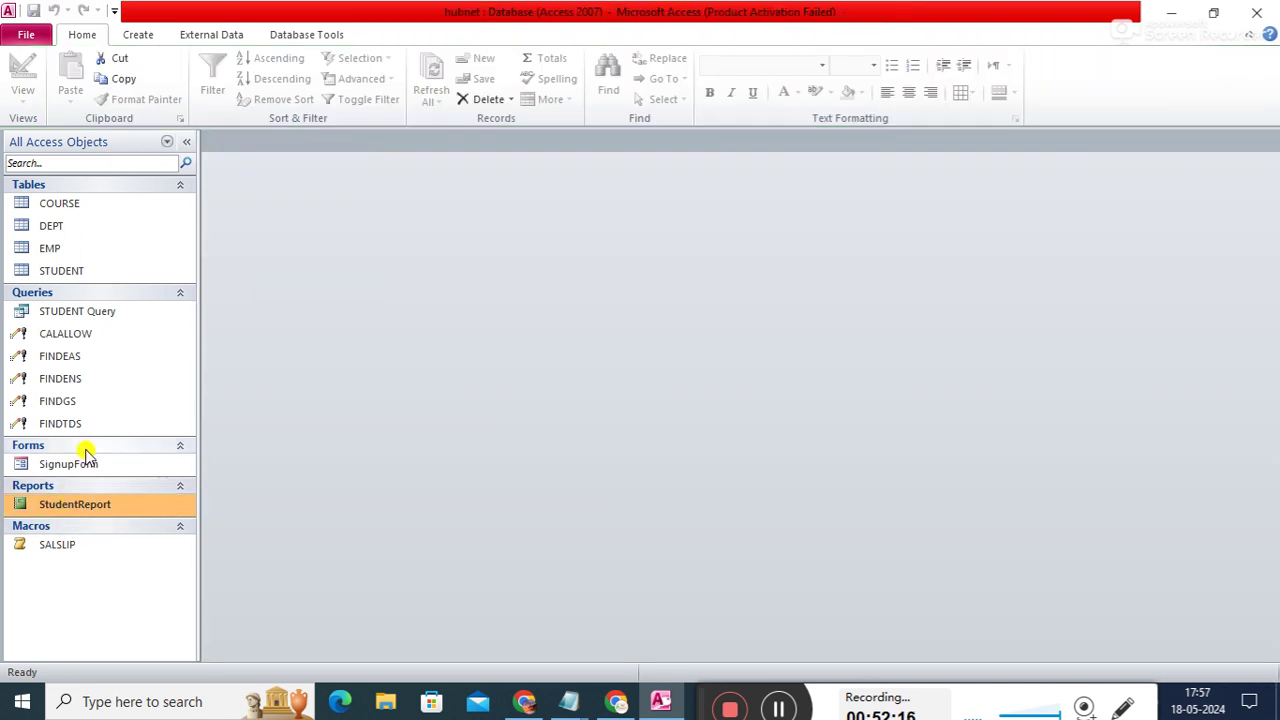
# - Open StudentReport in Report View and scroll through the formatted student records
pyautogui.doubleClick(86, 508)
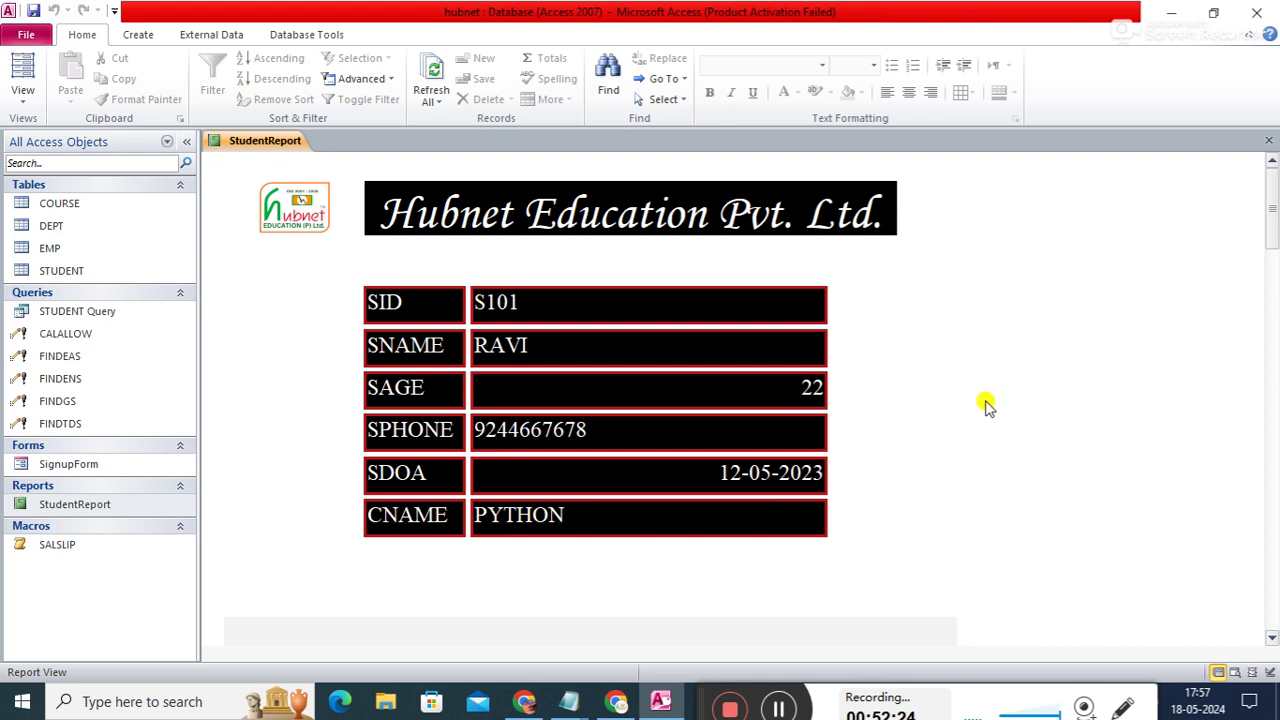
pyautogui.moveTo(1272, 224)
pyautogui.mouseDown()
pyautogui.moveTo(1273, 290)
pyautogui.moveTo(1270, 222)
pyautogui.mouseUp()
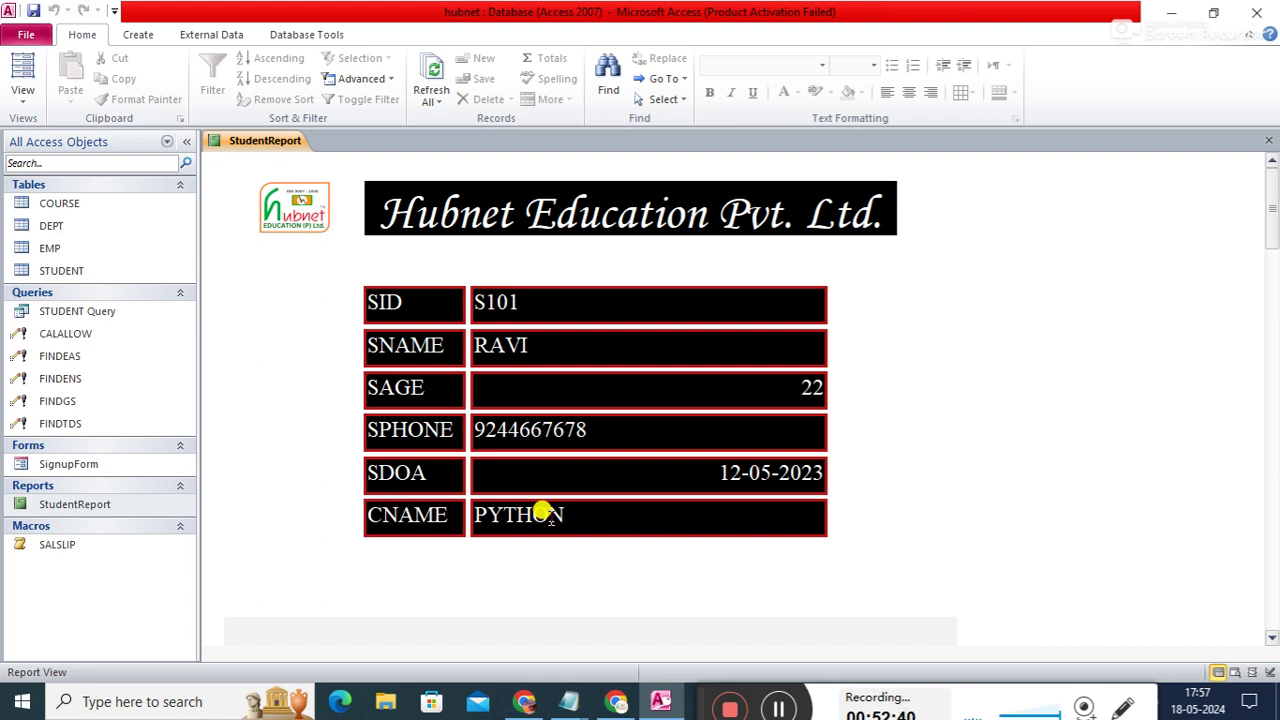
pyautogui.moveTo(1271, 214)
pyautogui.mouseDown()
pyautogui.moveTo(1274, 638)
pyautogui.moveTo(1251, 206)
pyautogui.mouseUp()
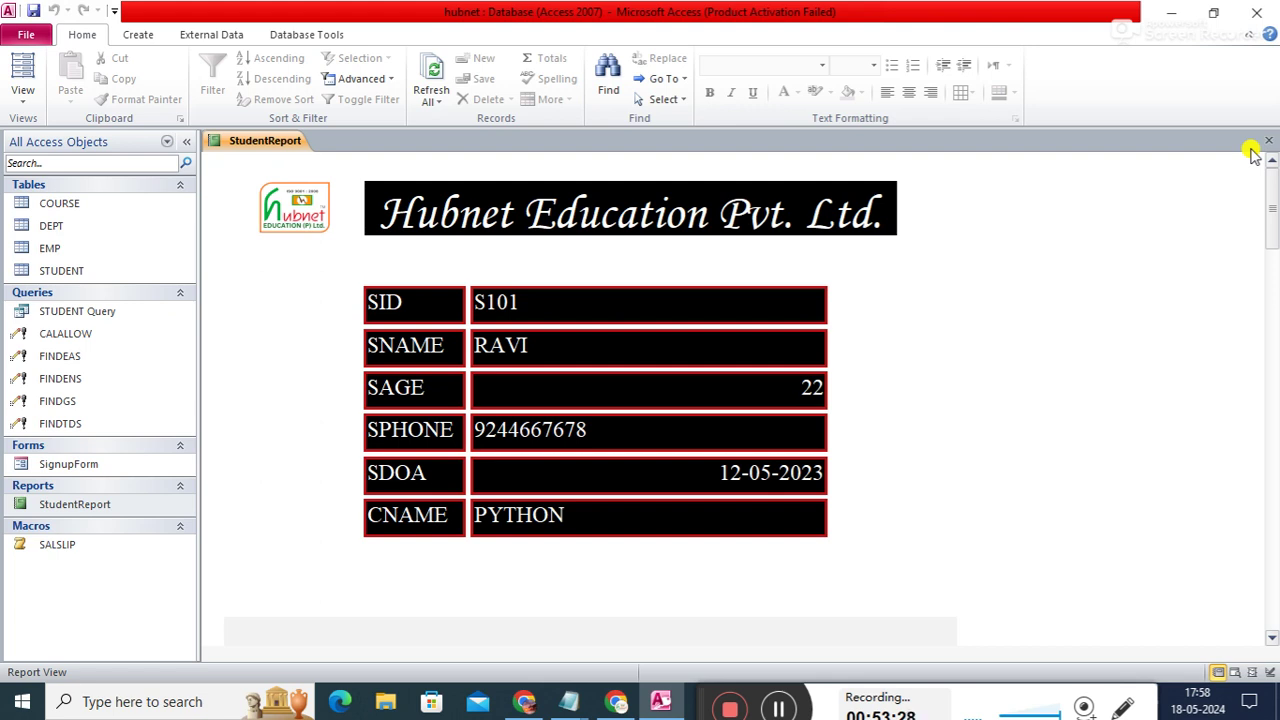
pyautogui.moveTo(1273, 214); pyautogui.dragTo(1268, 143)
pyautogui.moveTo(697, 692); pyautogui.dragTo(686, 571)
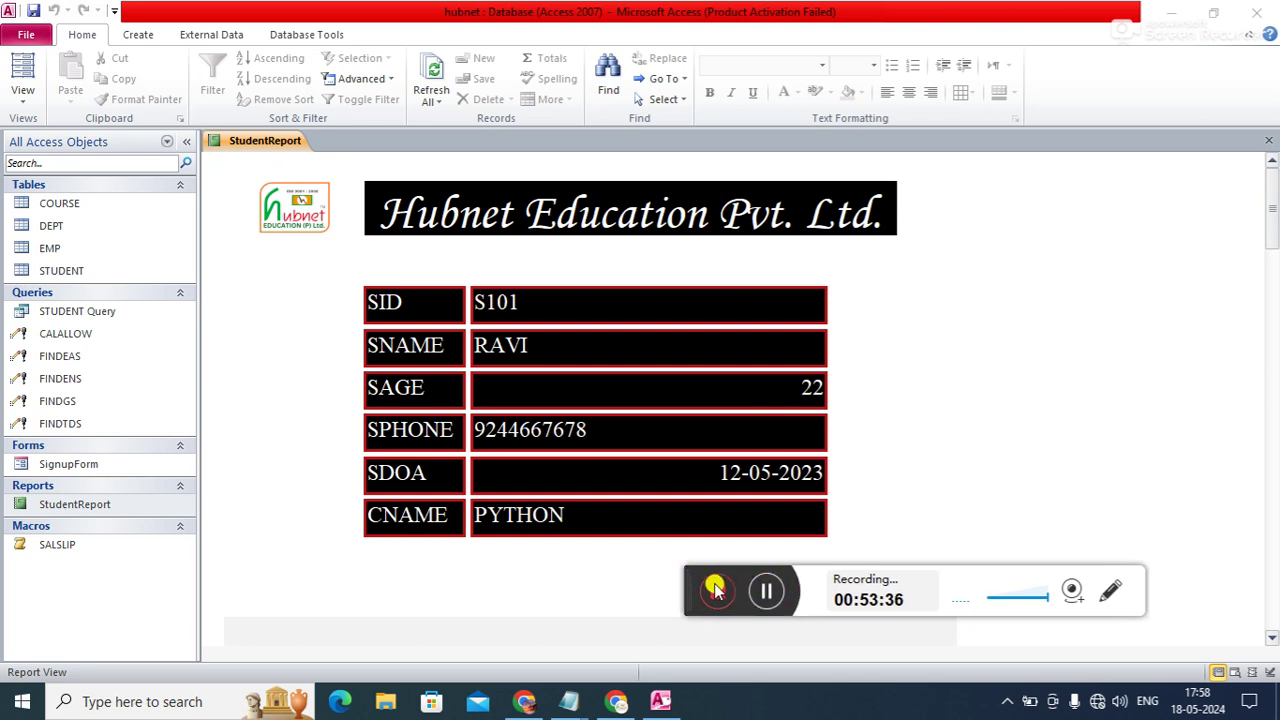